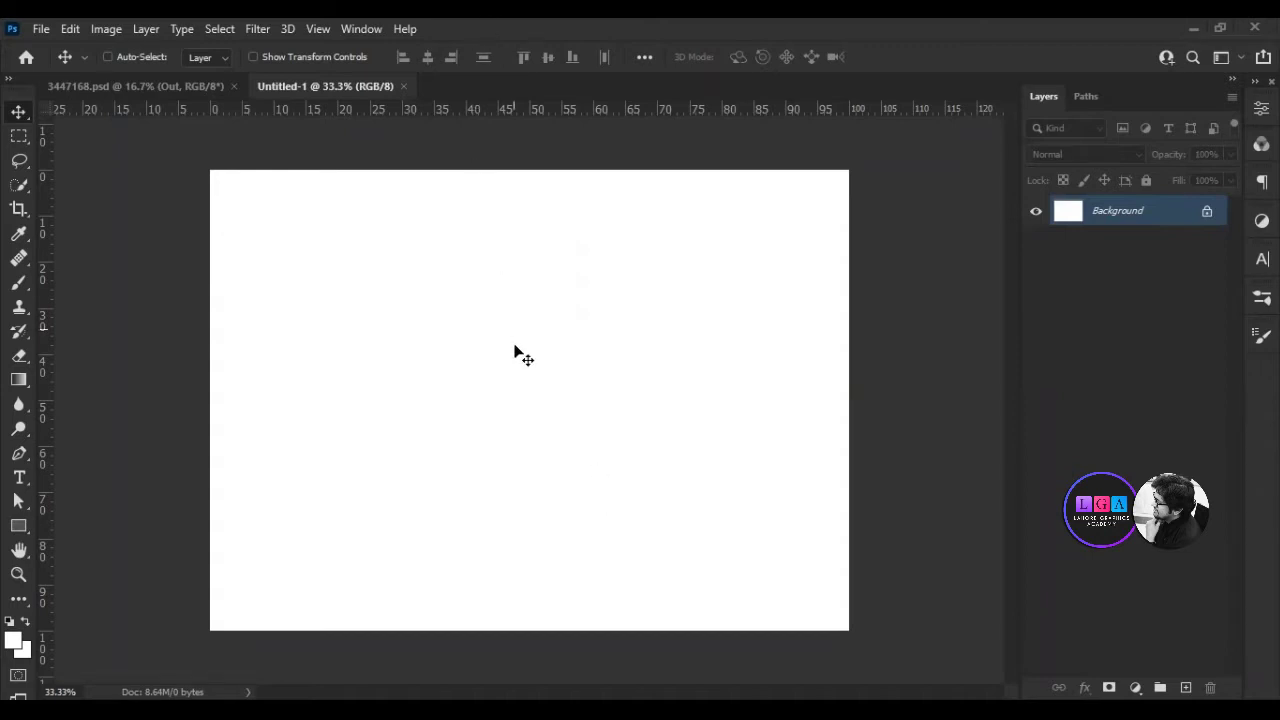
Open Canvas Size and view the canvas width in inches and pixels.
key(ctrl)
key(ctrl+alt+c)
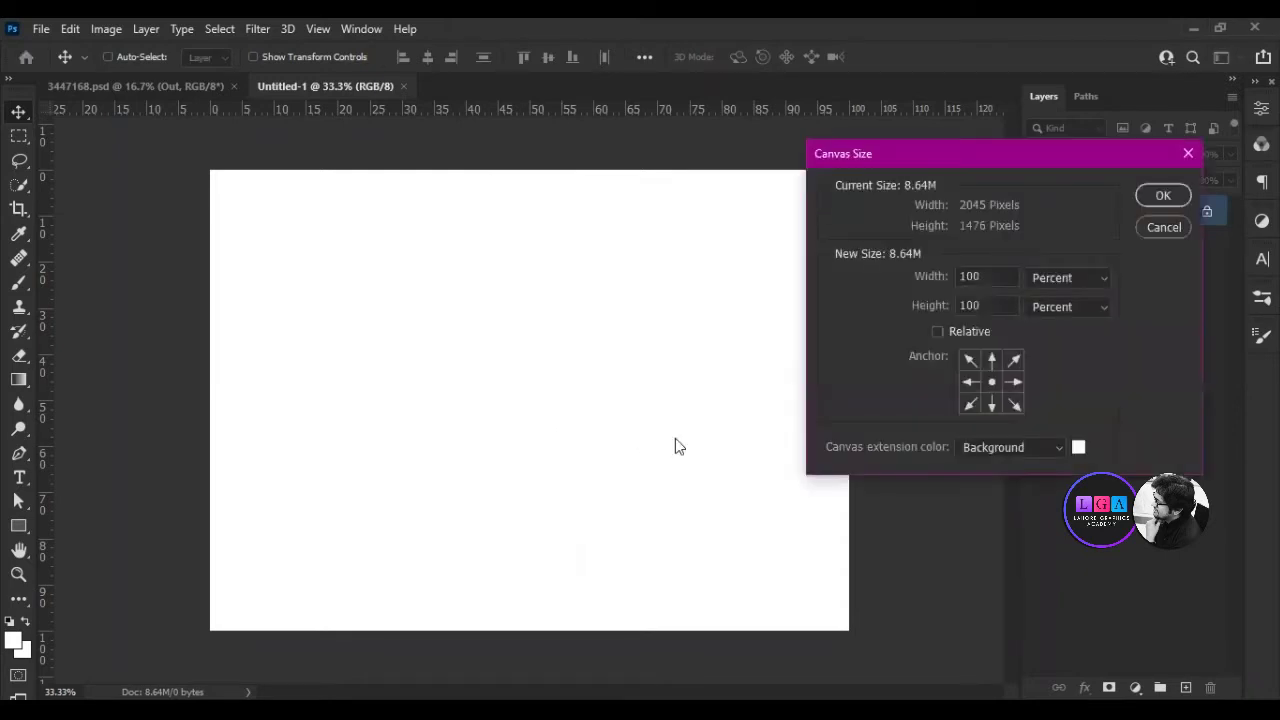
click(1077, 282)
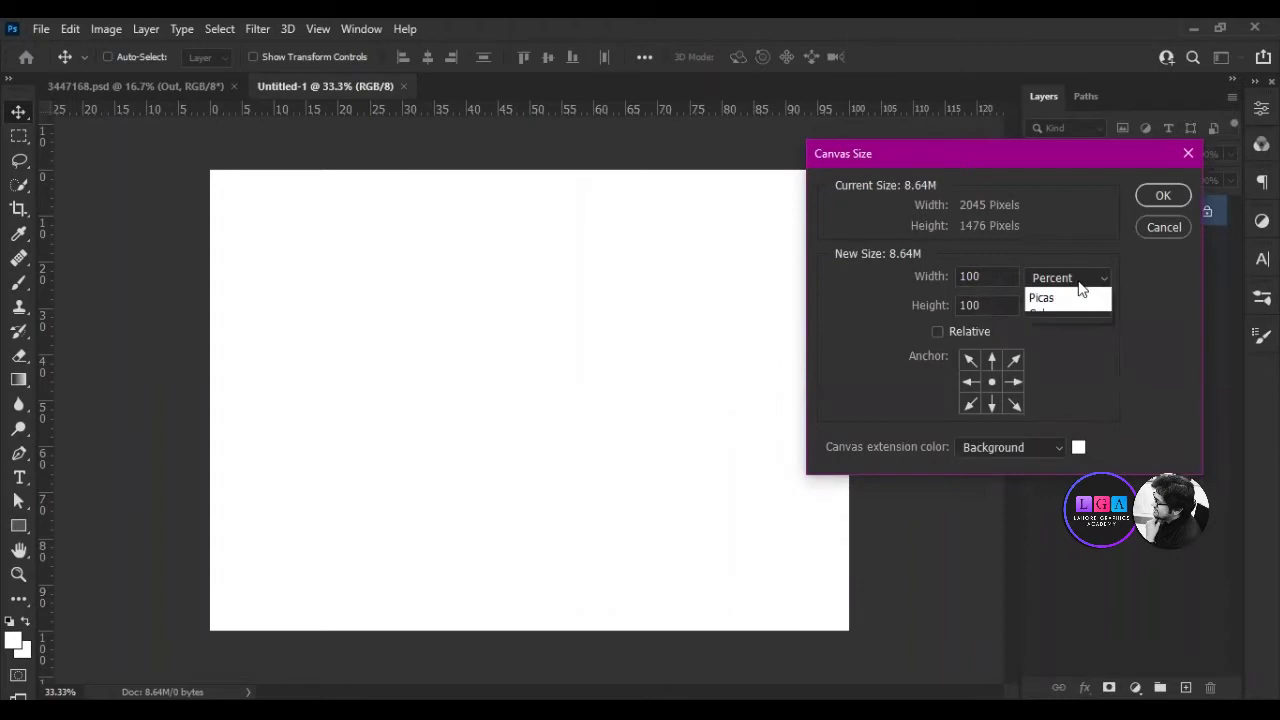
click(992, 155)
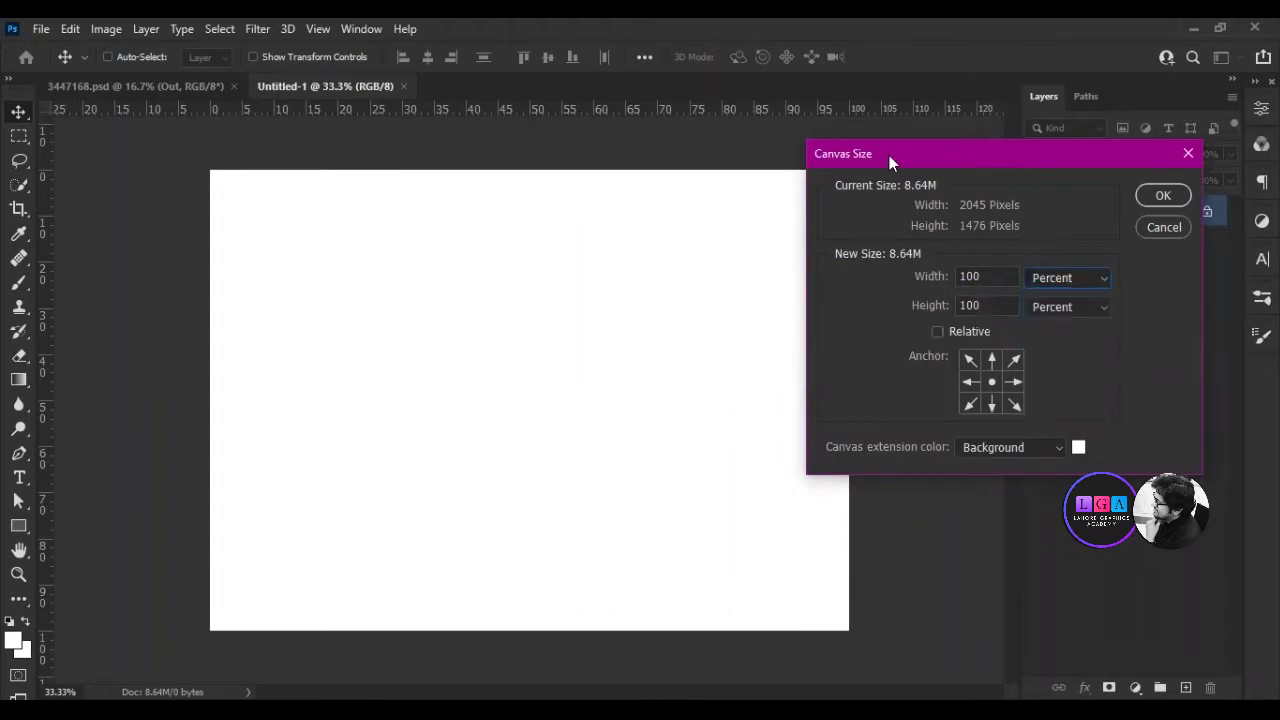
click(603, 349)
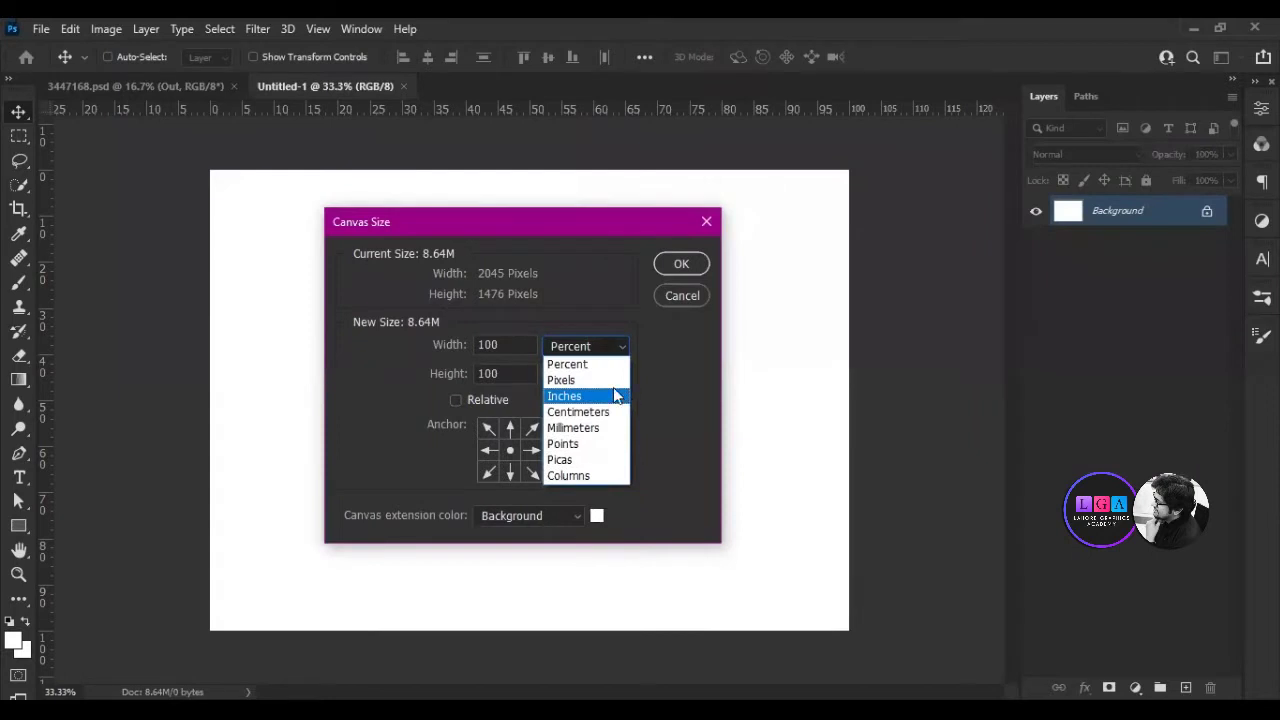
click(613, 393)
drag(516, 344, 456, 376)
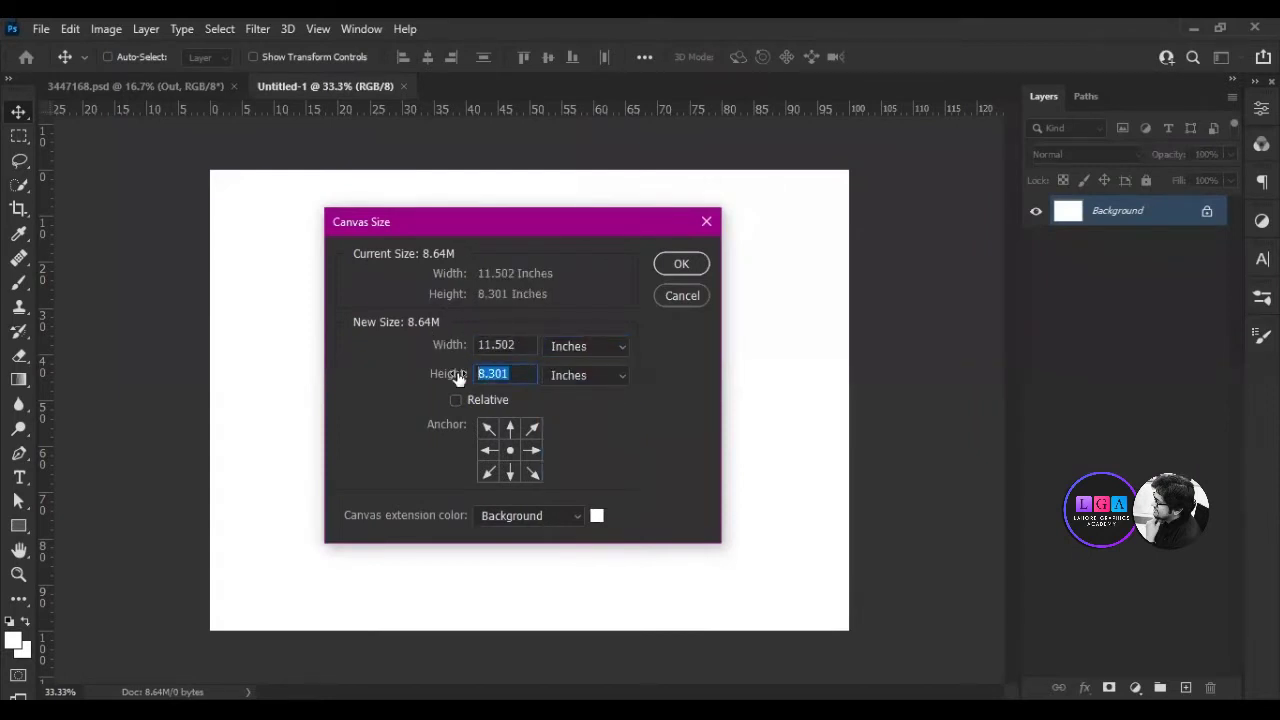
click(606, 346)
click(606, 376)
Check the 2045 × 1476 px canvas in inches and close Canvas Size unchanged.
drag(526, 346, 440, 352)
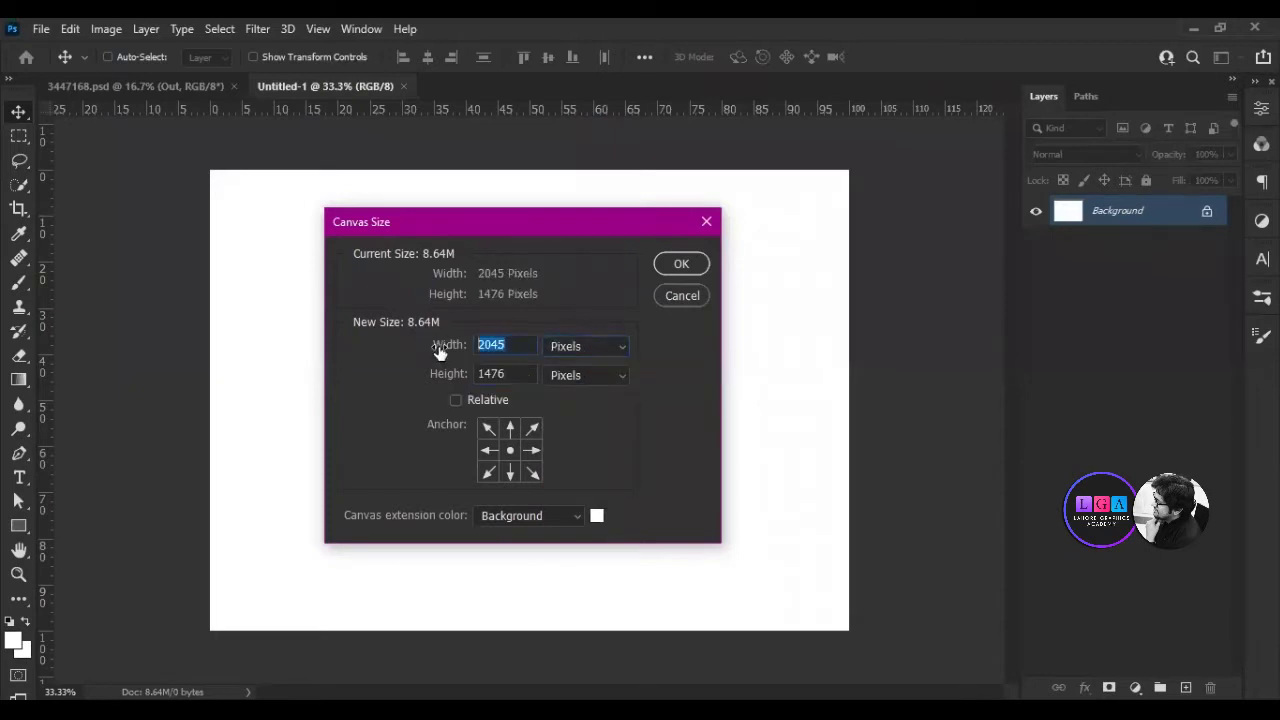
drag(508, 374, 467, 382)
click(561, 373)
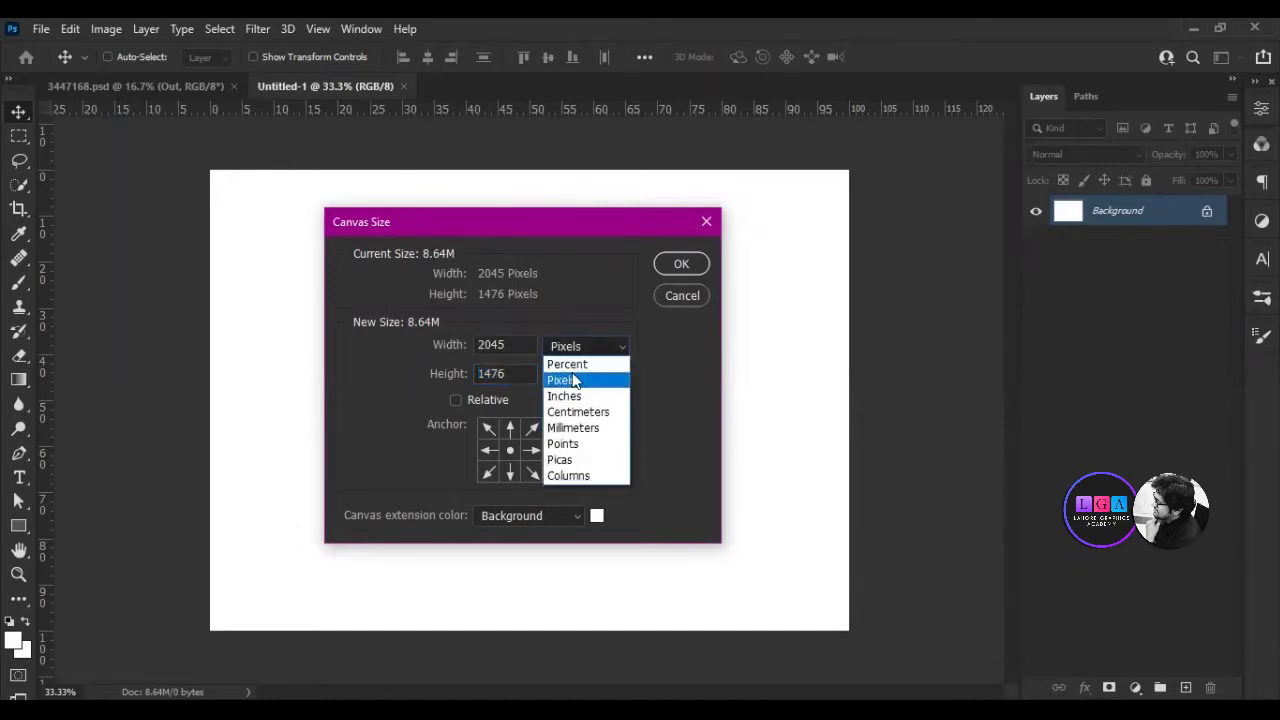
click(564, 389)
click(447, 343)
key(Tab)
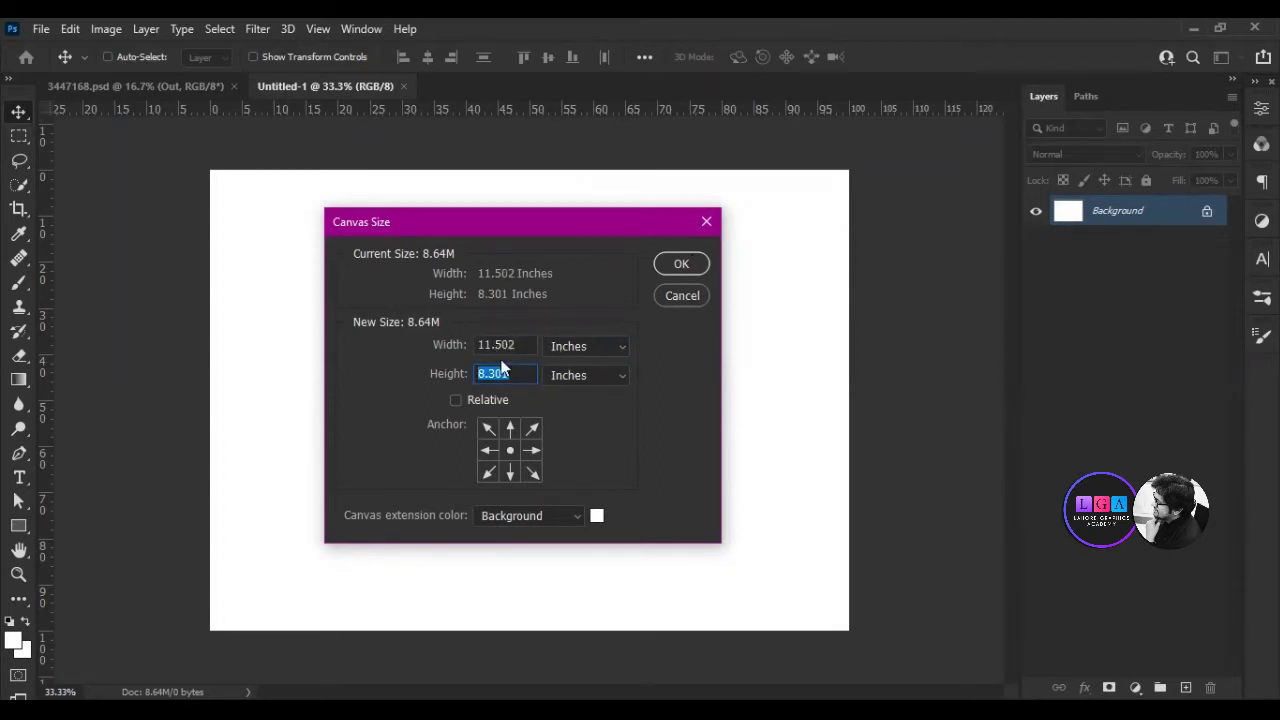
click(681, 263)
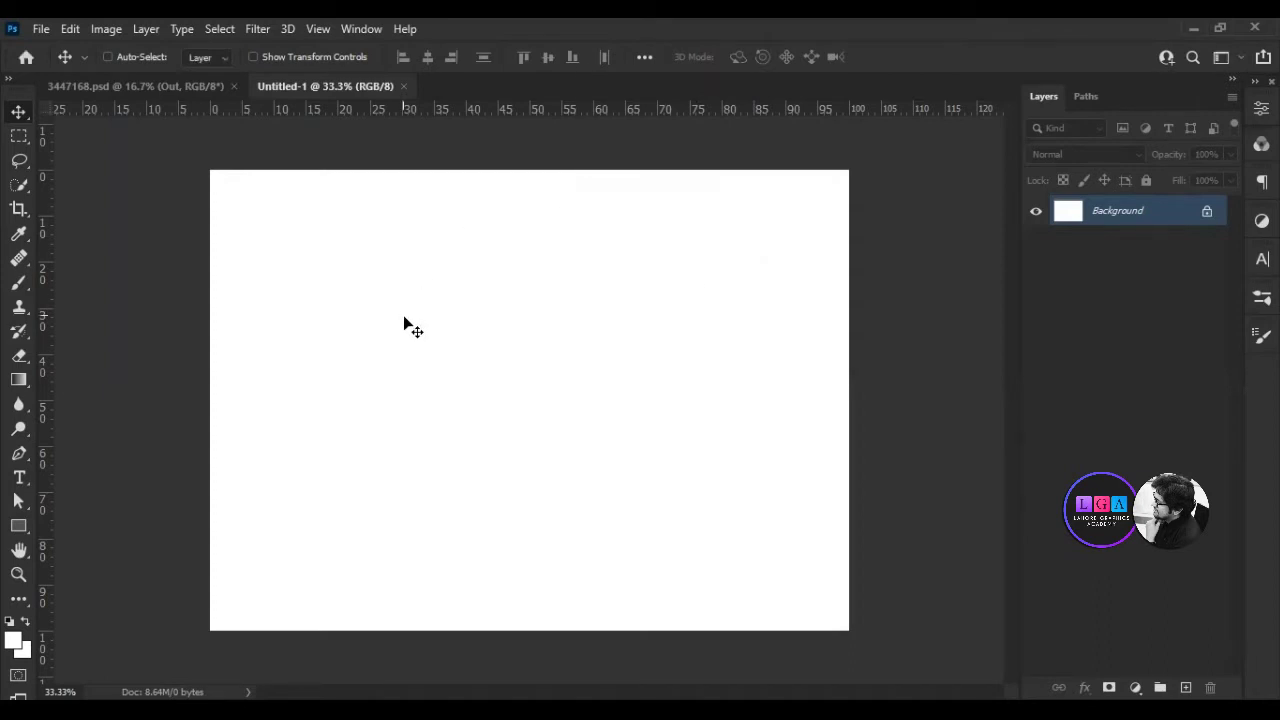
scroll(500, 376, down, 1)
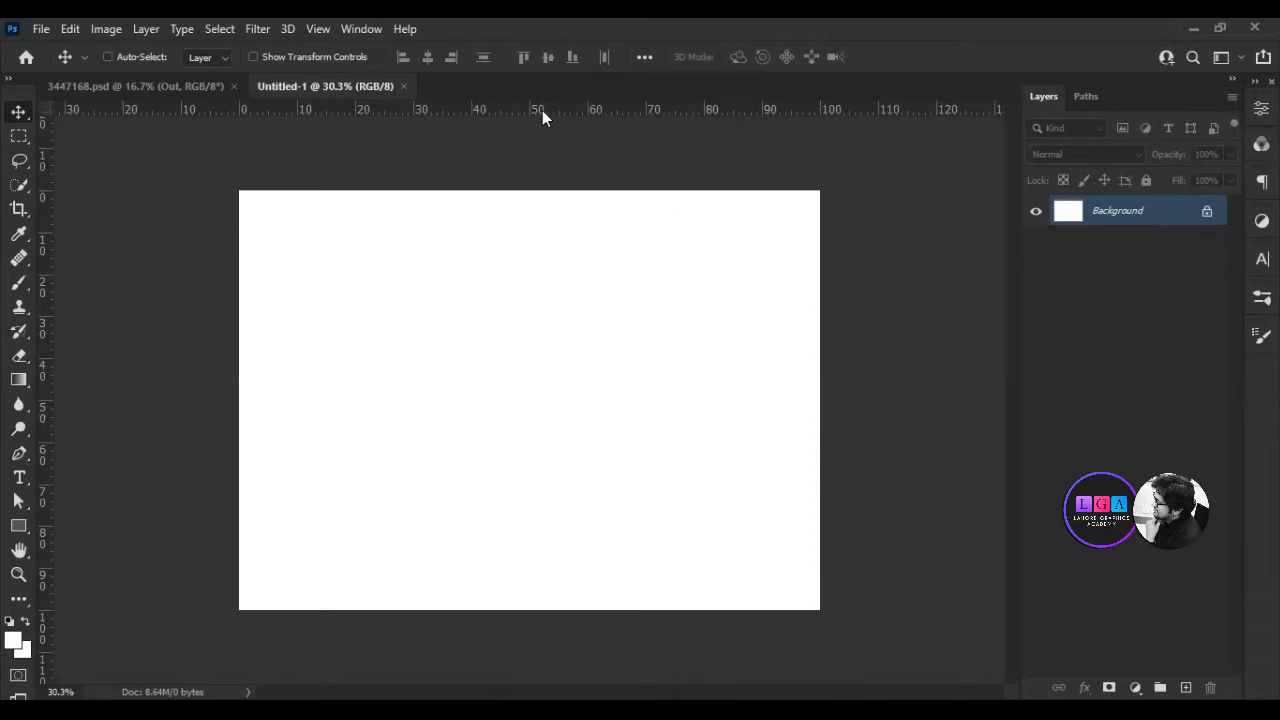
Drag a trial vertical guide a third across the canvas, then clear it.
drag(43, 402, 431, 406)
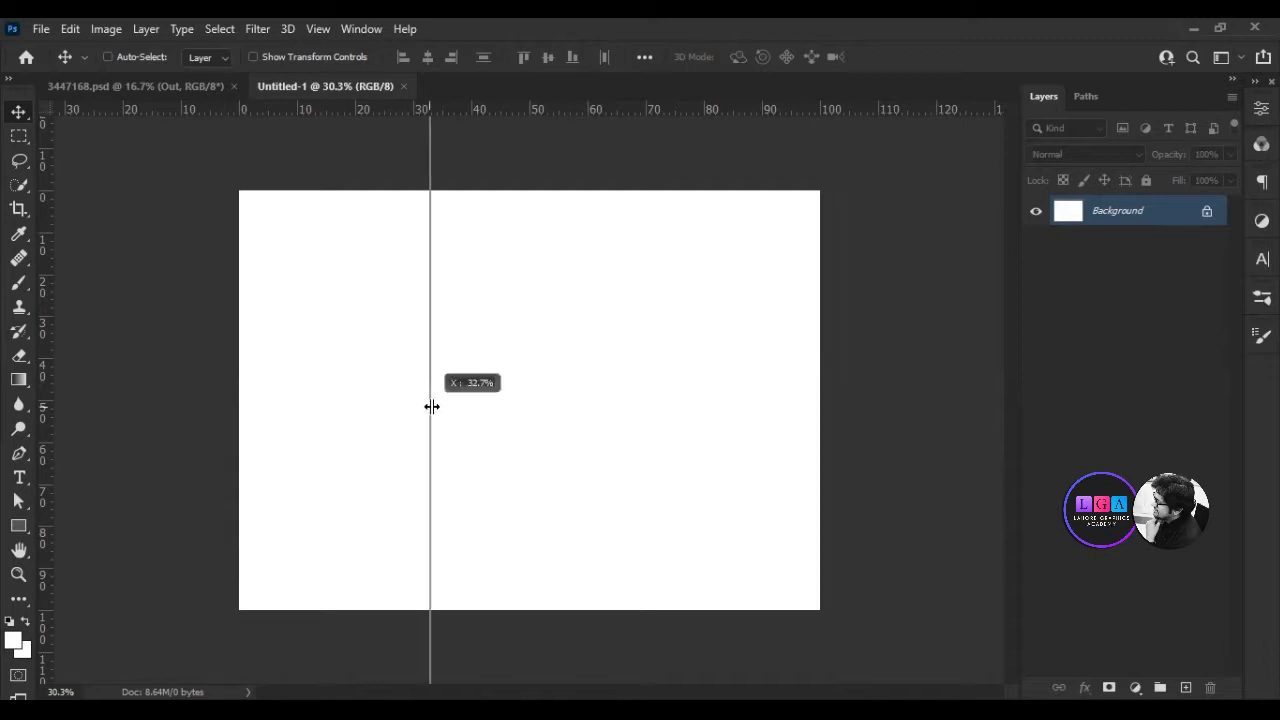
drag(431, 406, 434, 404)
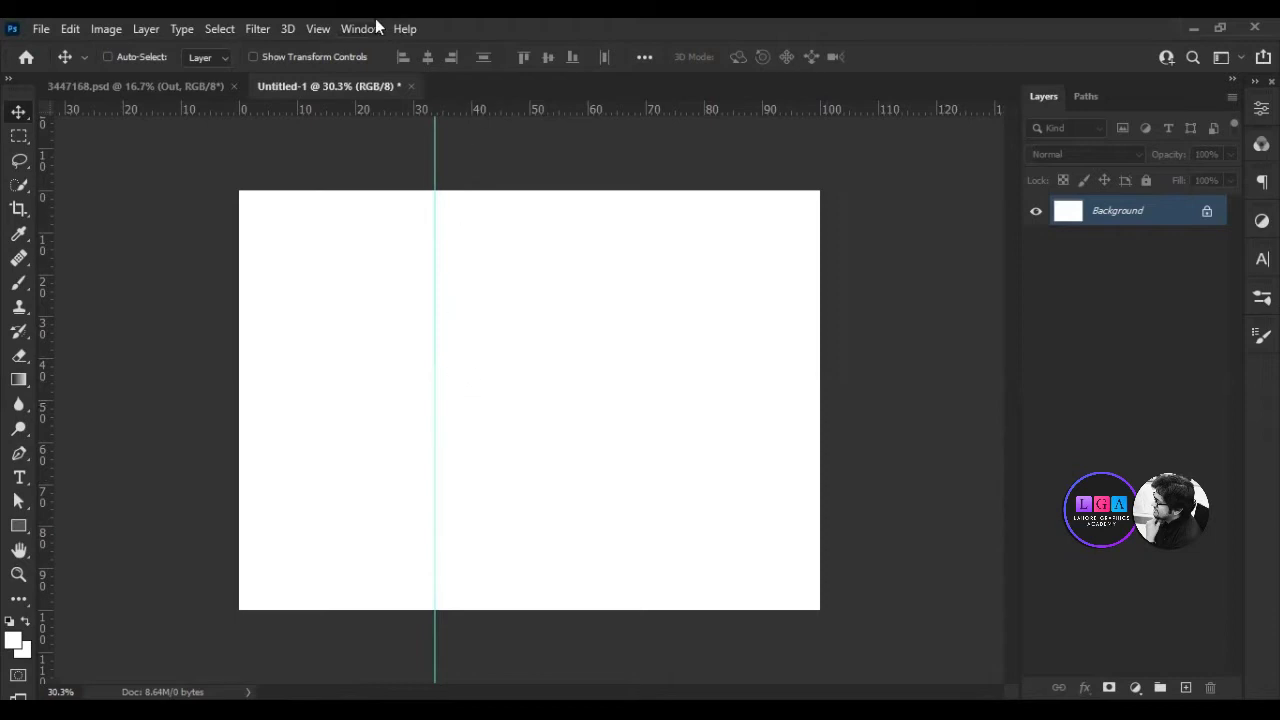
click(318, 30)
click(371, 540)
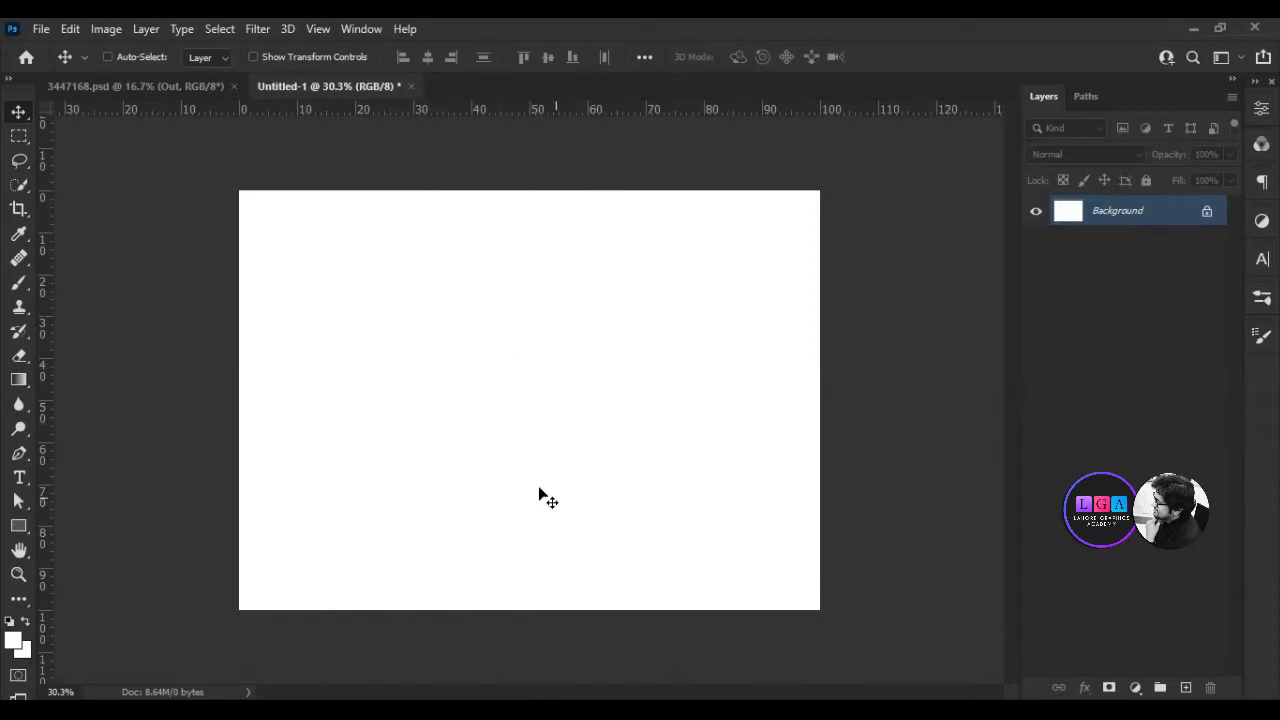
Add a New Guide Layout with 3 columns and 0 rows.
click(318, 30)
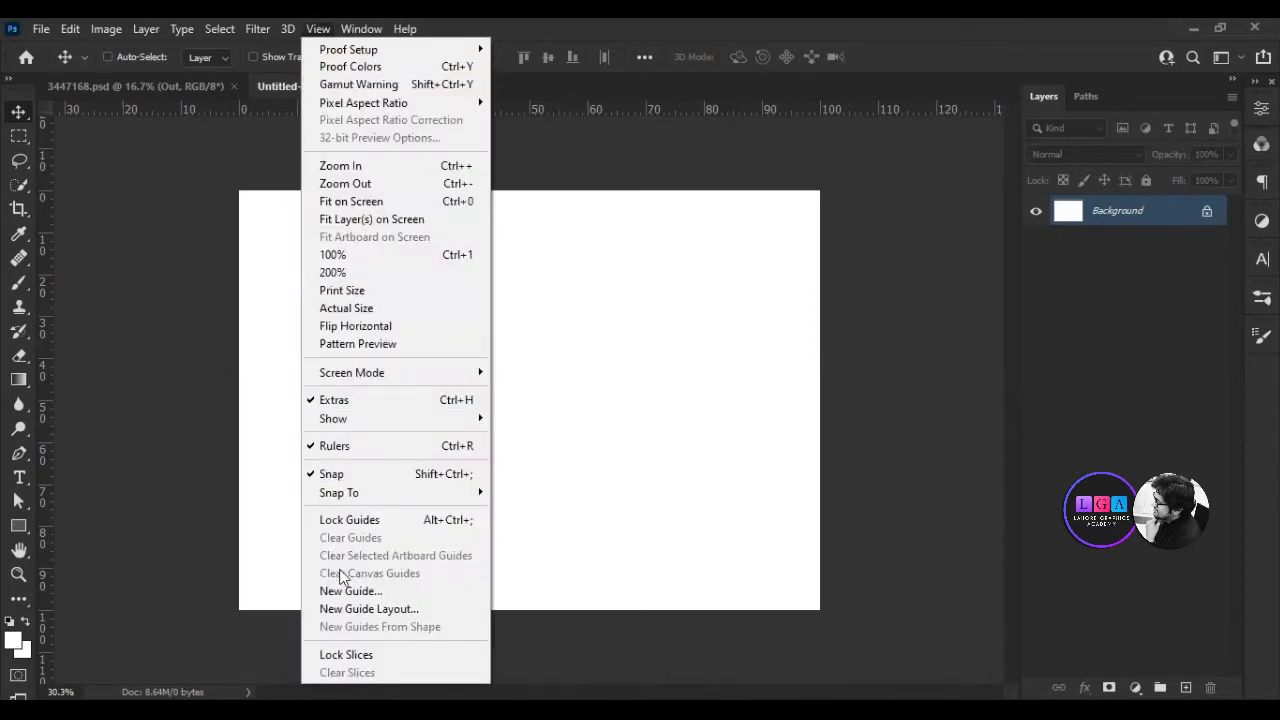
click(410, 610)
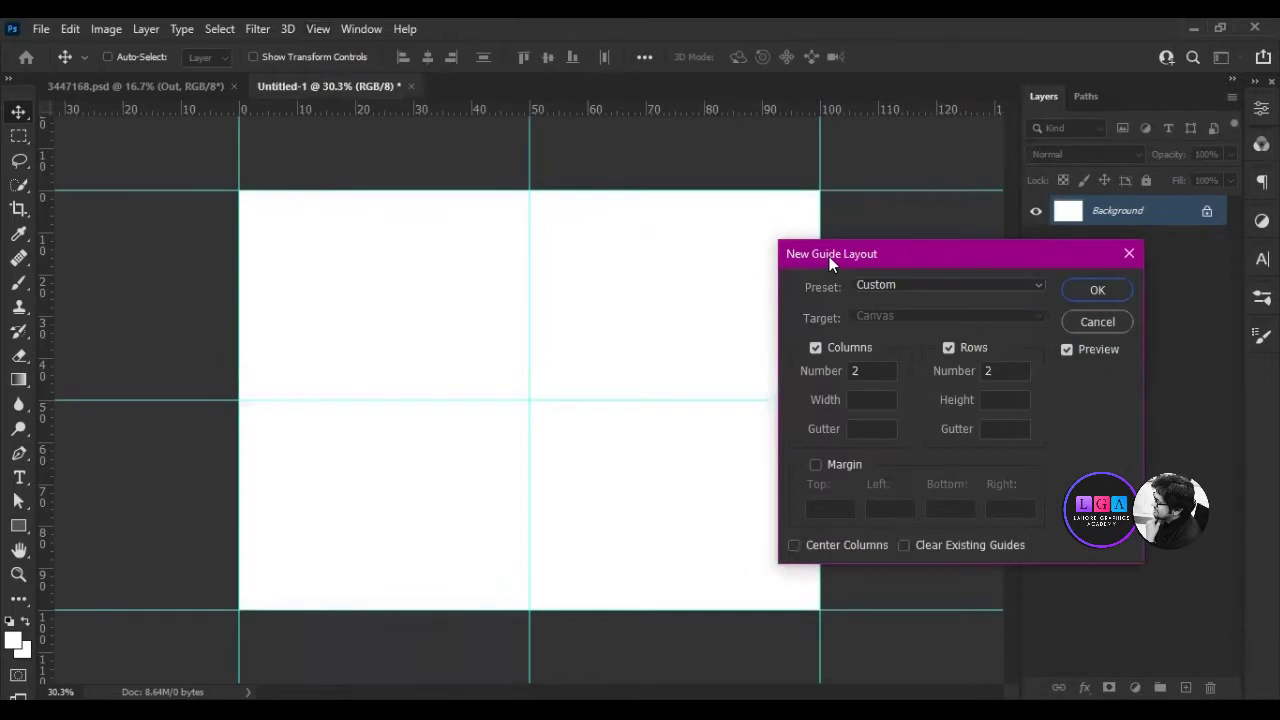
drag(829, 256, 889, 239)
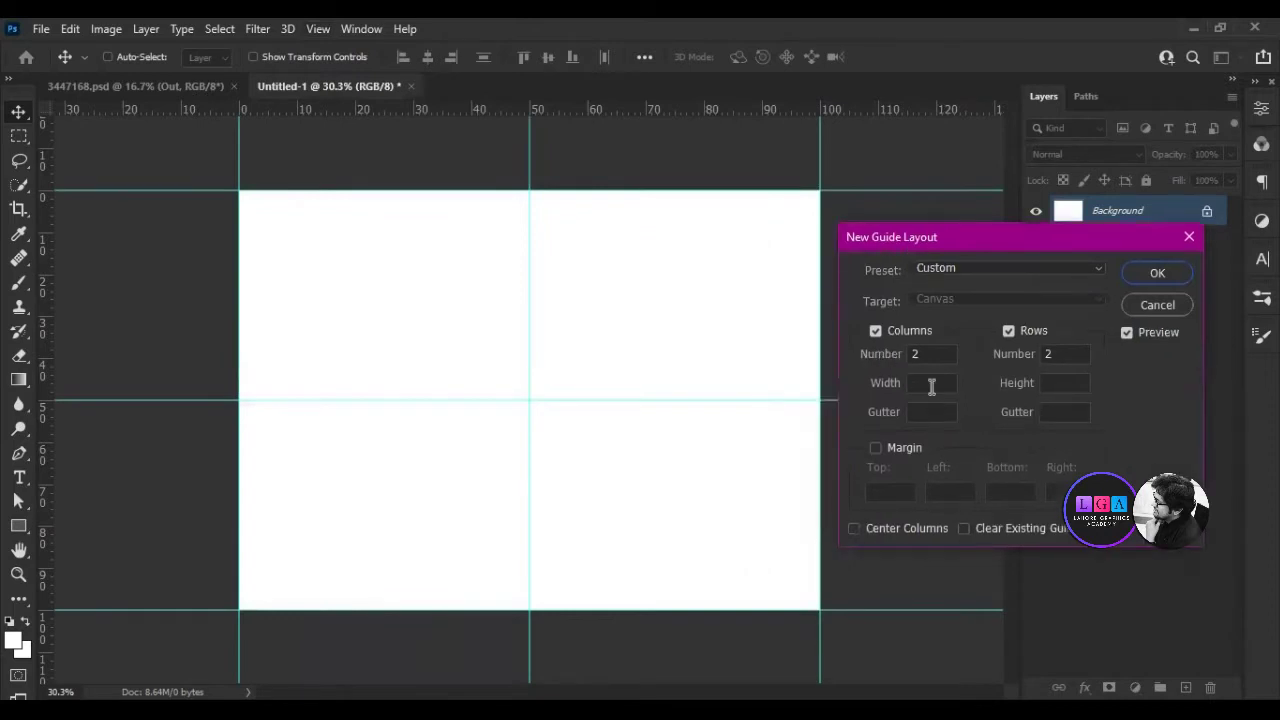
drag(866, 358, 875, 360)
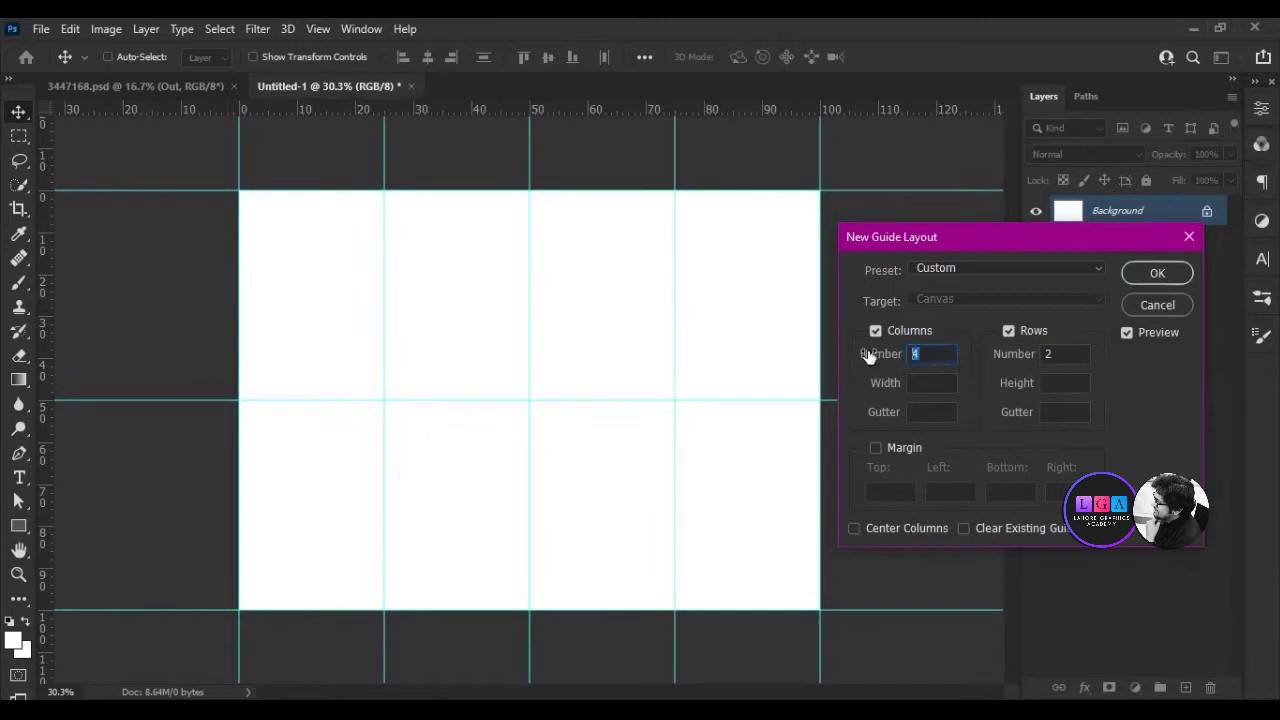
text(3)
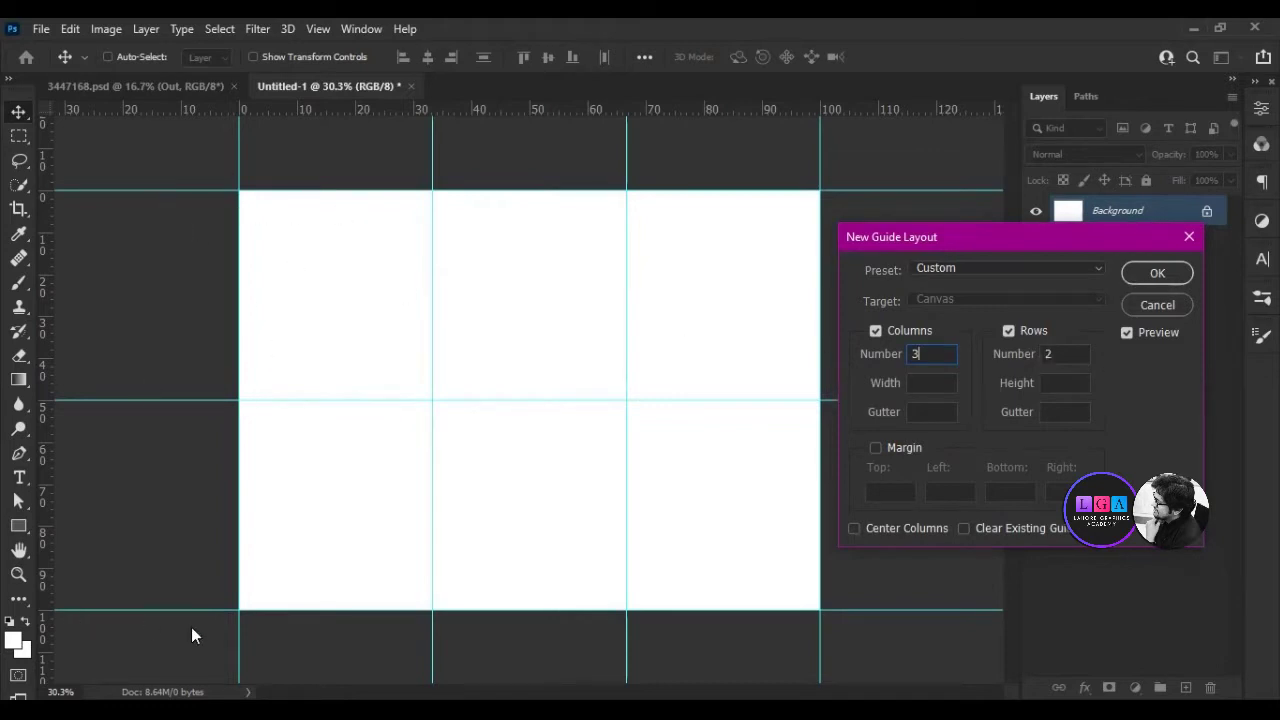
click(1010, 354)
text(0)
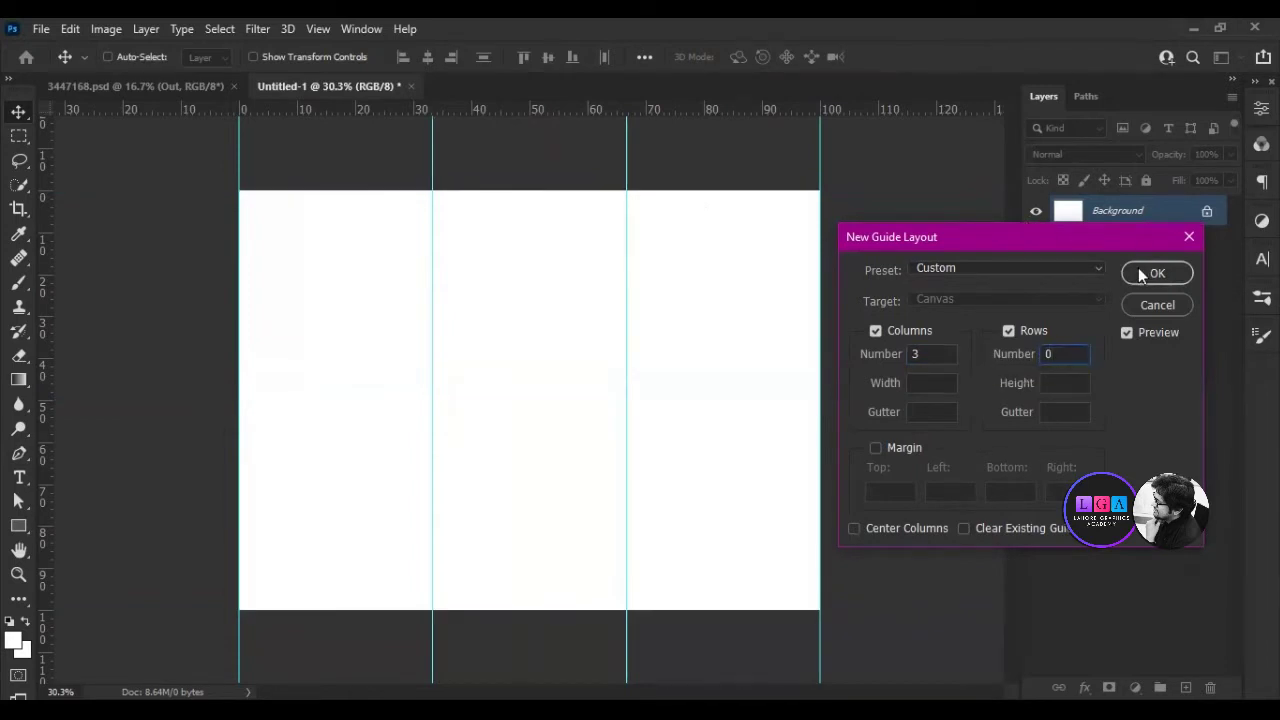
click(1154, 274)
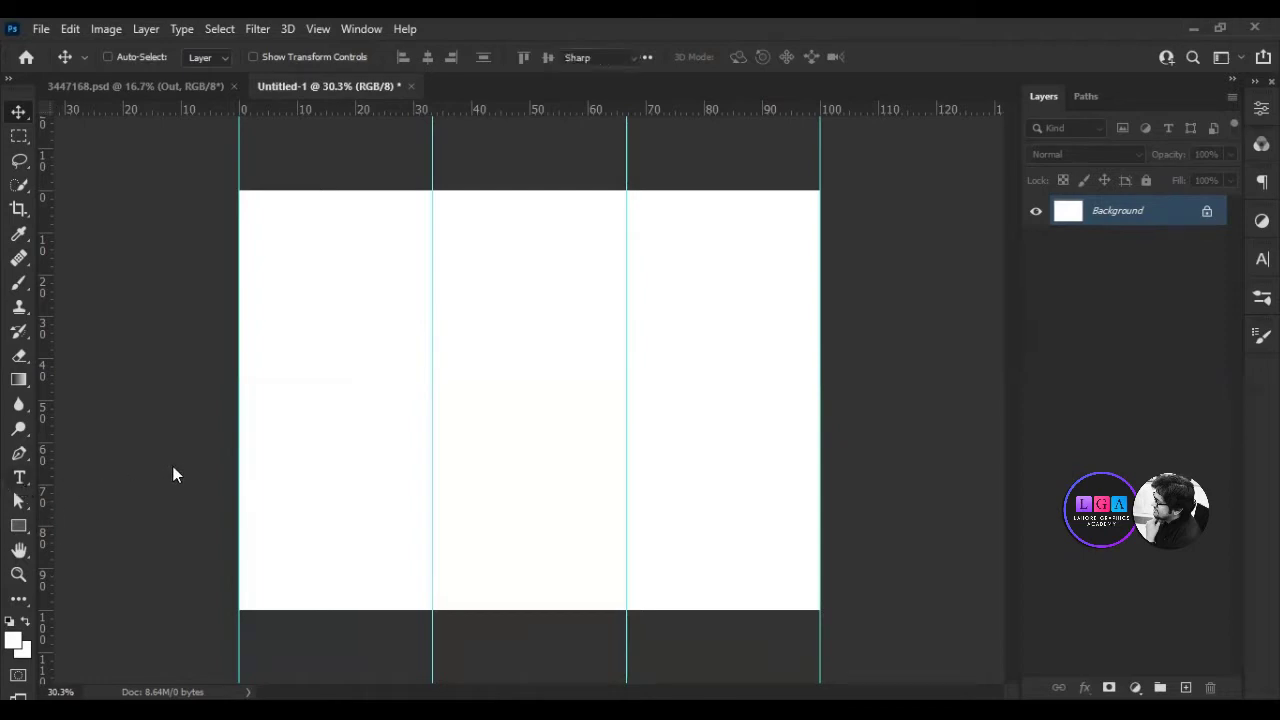
Start a 58 pt horizontal text box in the right panel against the third-column guide.
click(19, 478)
click(101, 479)
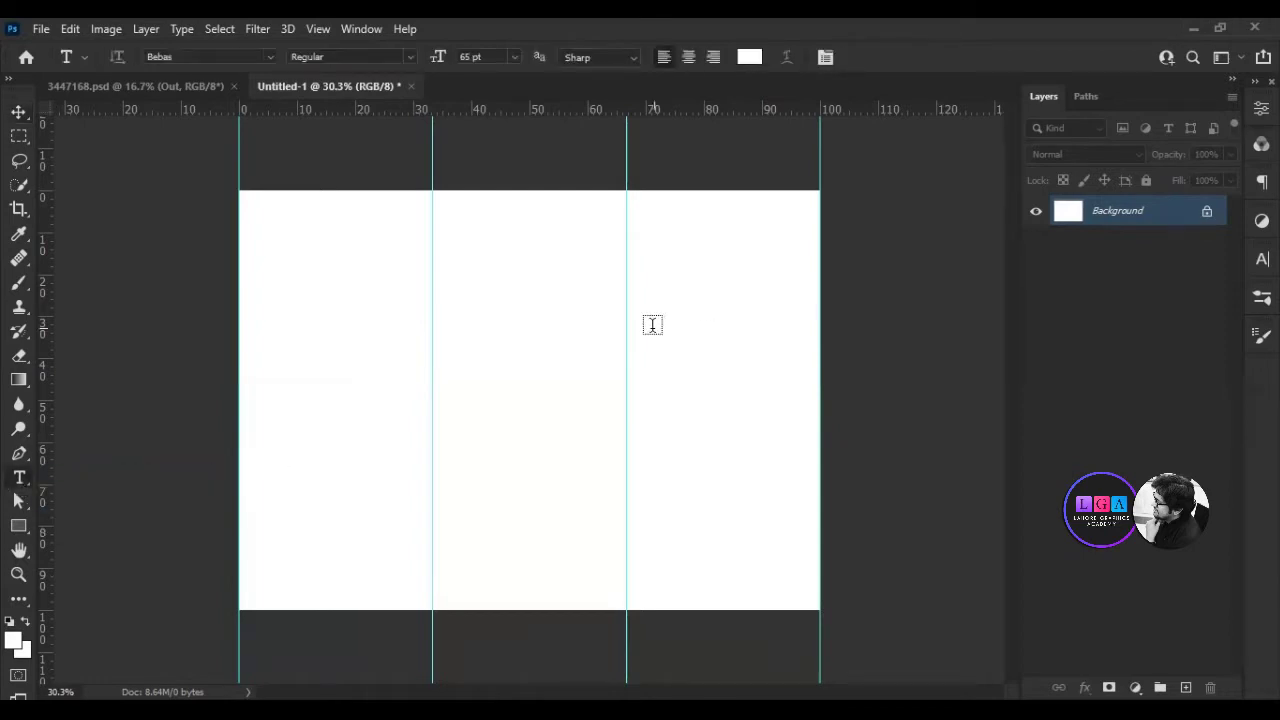
click(678, 365)
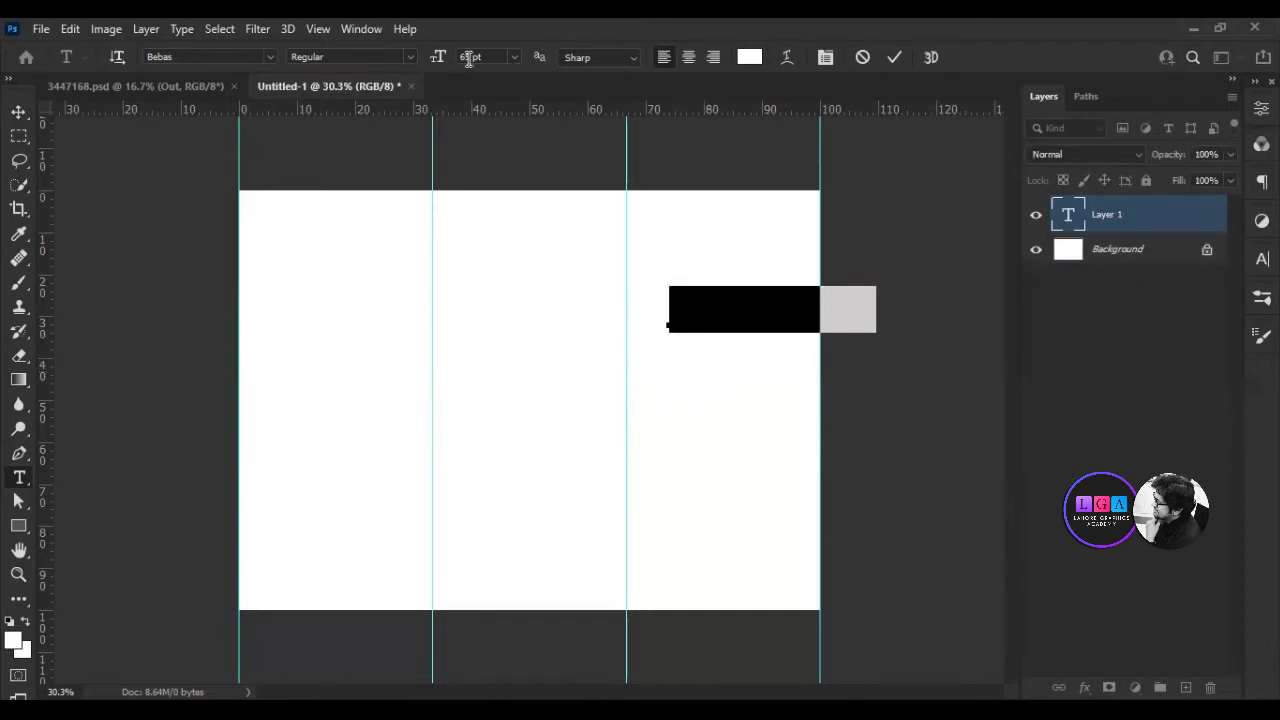
drag(440, 62, 432, 62)
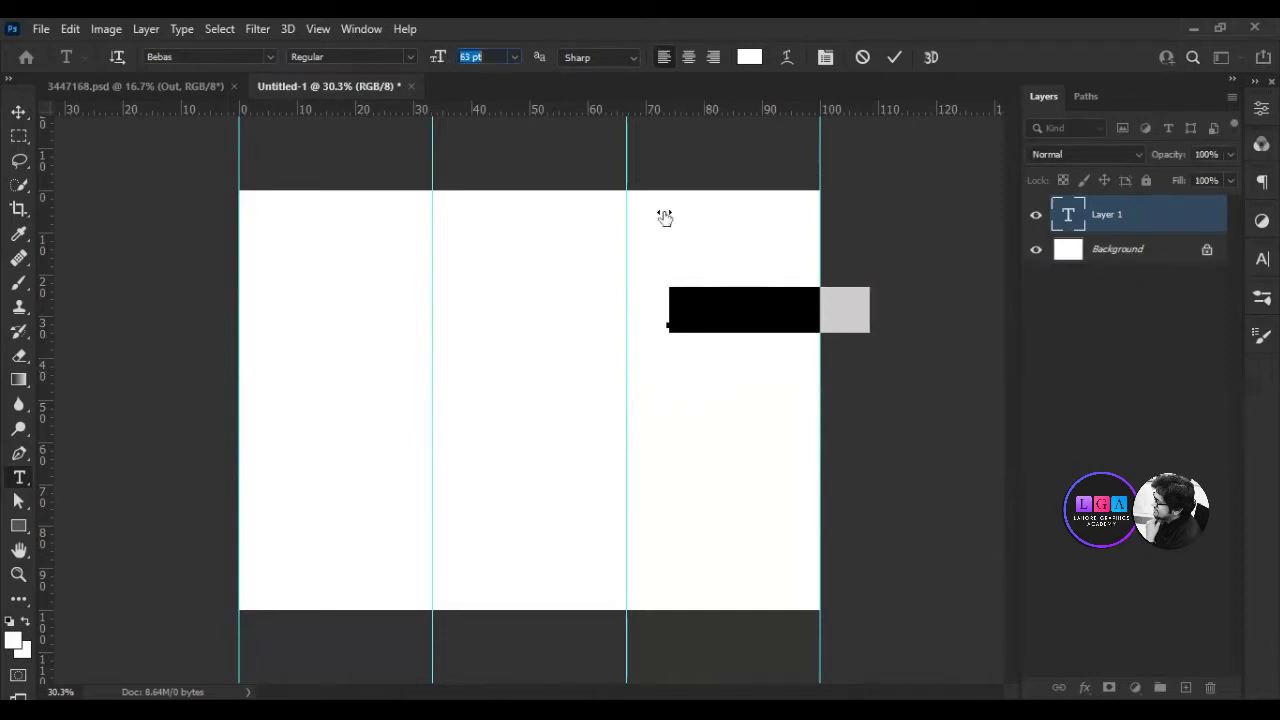
drag(446, 59, 434, 62)
mouse_move(723, 360)
mouse_down()
mouse_move(734, 341)
mouse_move(727, 352)
mouse_up()
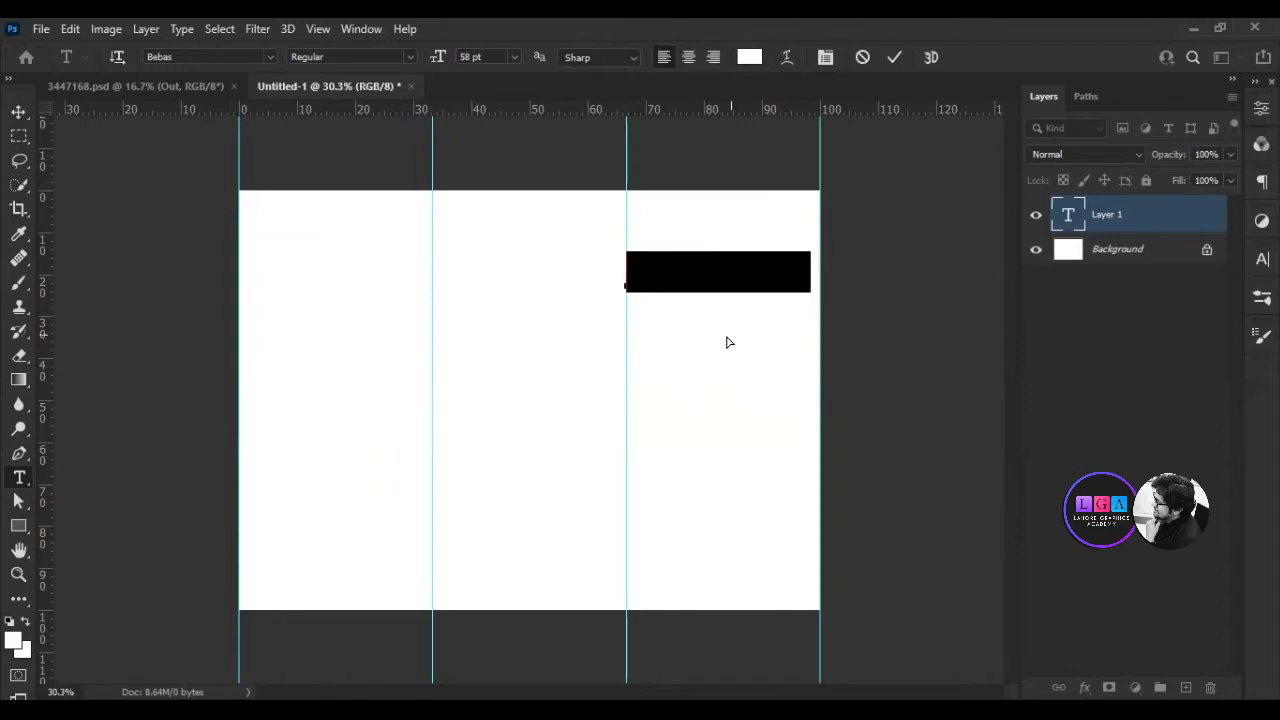
Select the placeholder text and set its colour to black.
double_click(726, 280)
drag(726, 282, 729, 110)
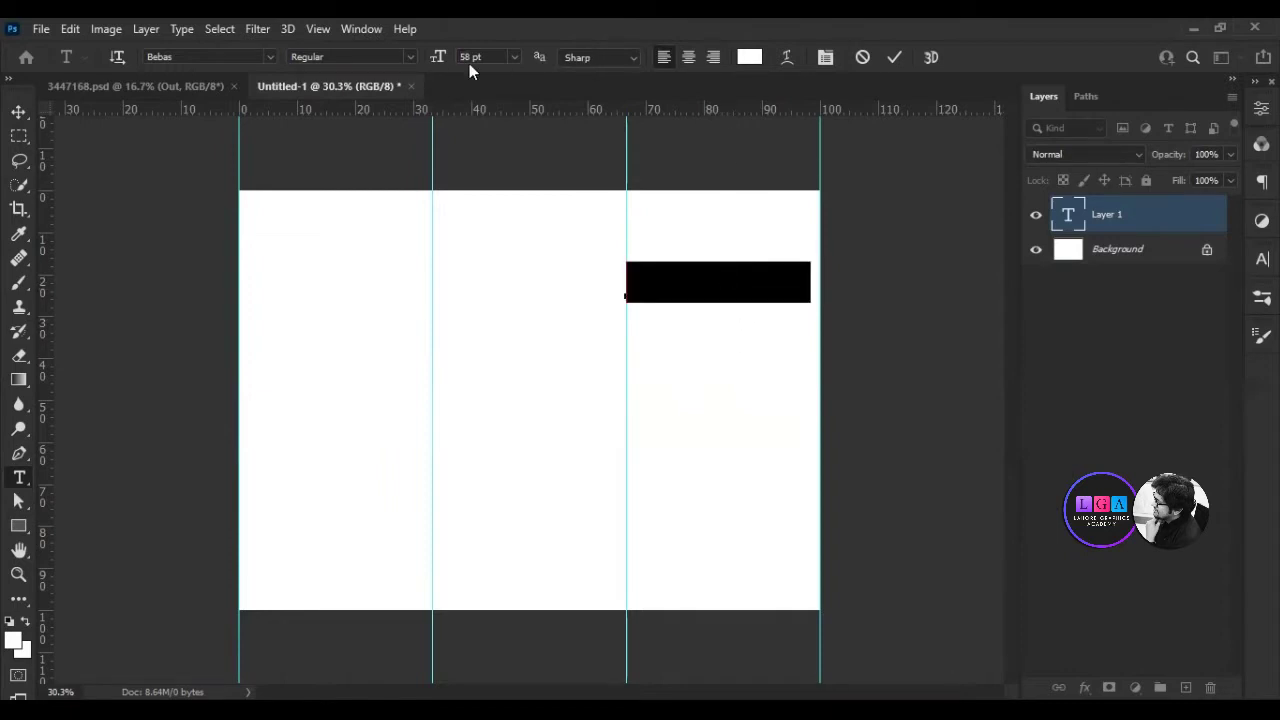
click(749, 60)
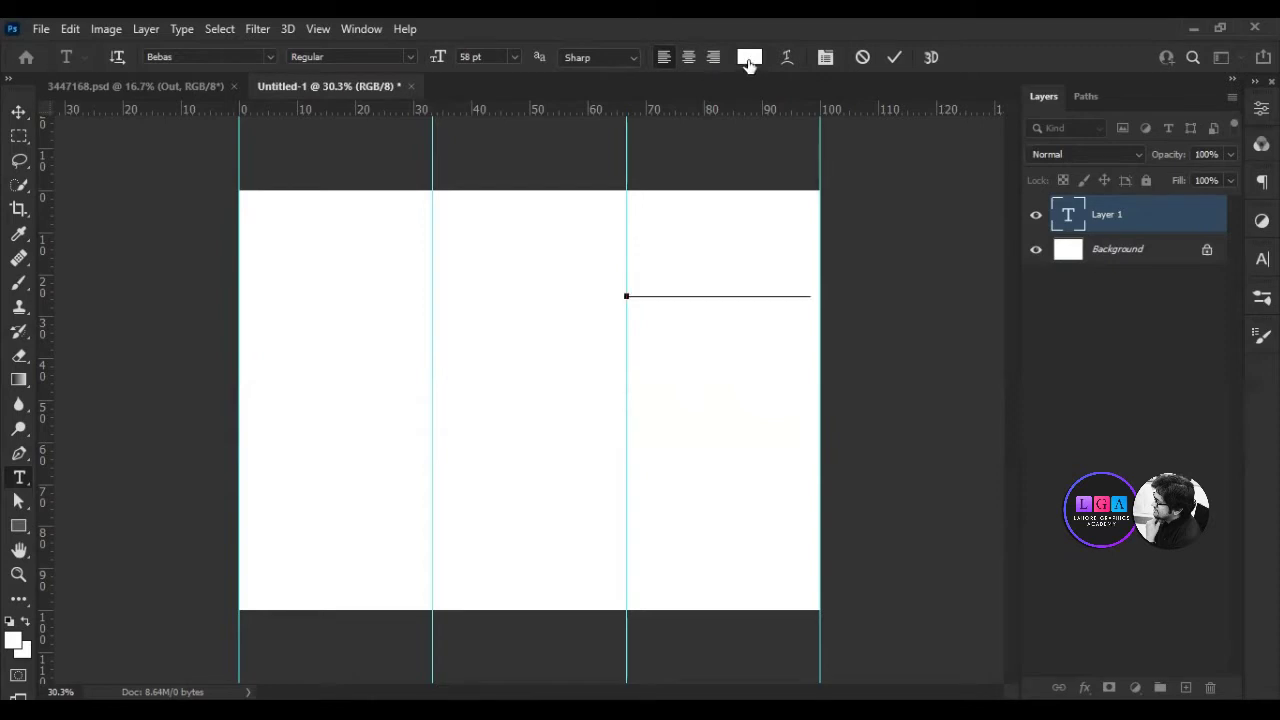
drag(770, 594, 770, 600)
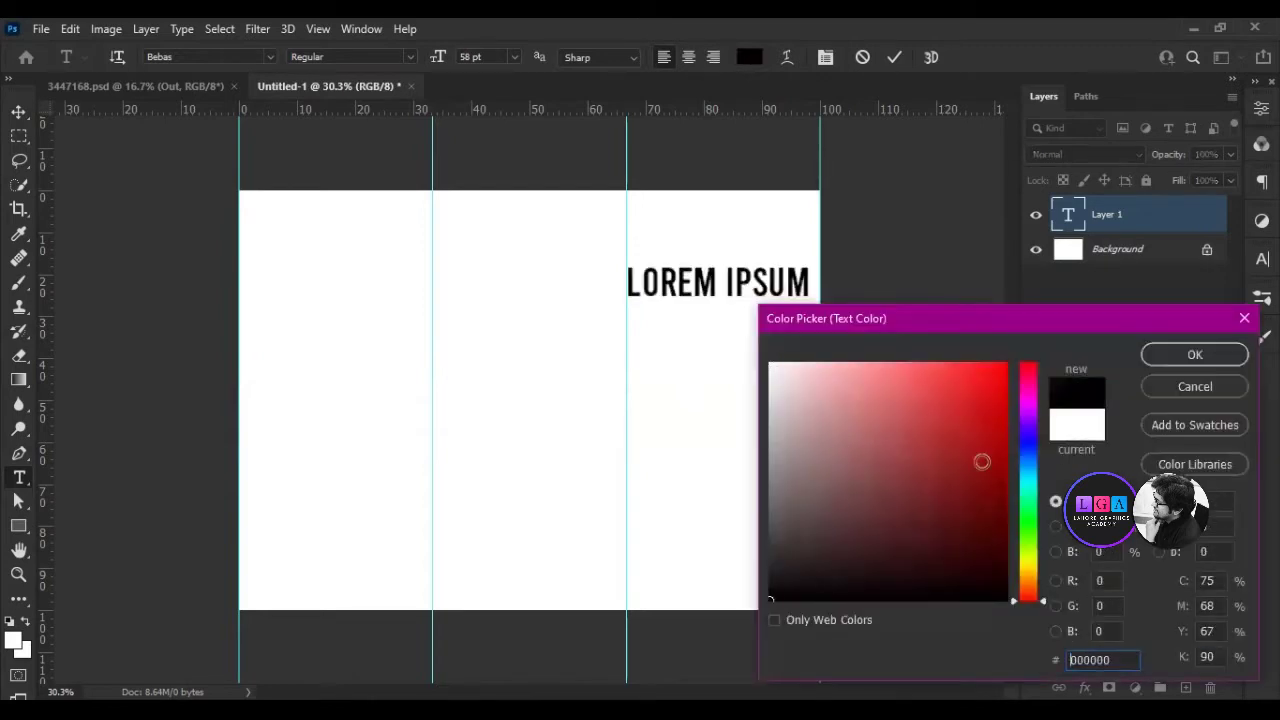
click(1191, 355)
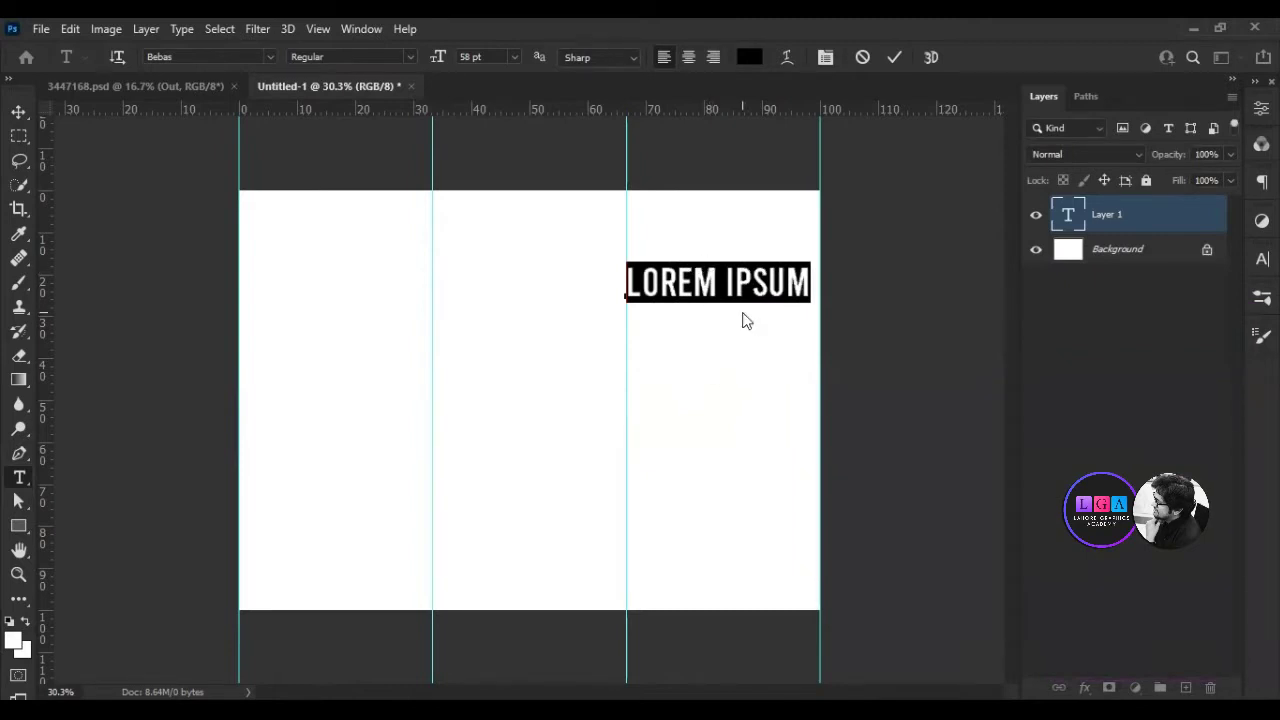
Type the two-line heading 'BREAK FAST &' / 'BRUNCH' and select all of it.
text(BREAD=K)
key(BackSpace)
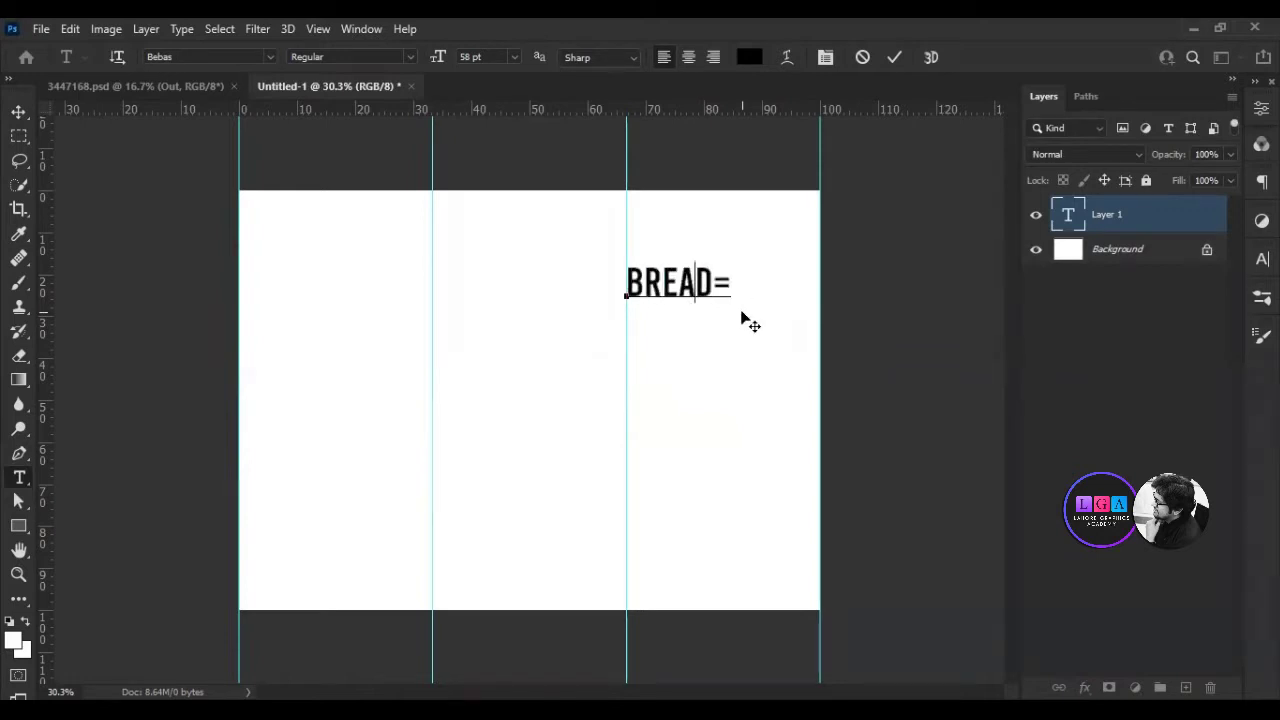
key(BackSpace)
key(BackSpace)
text(K)
text( FAST )
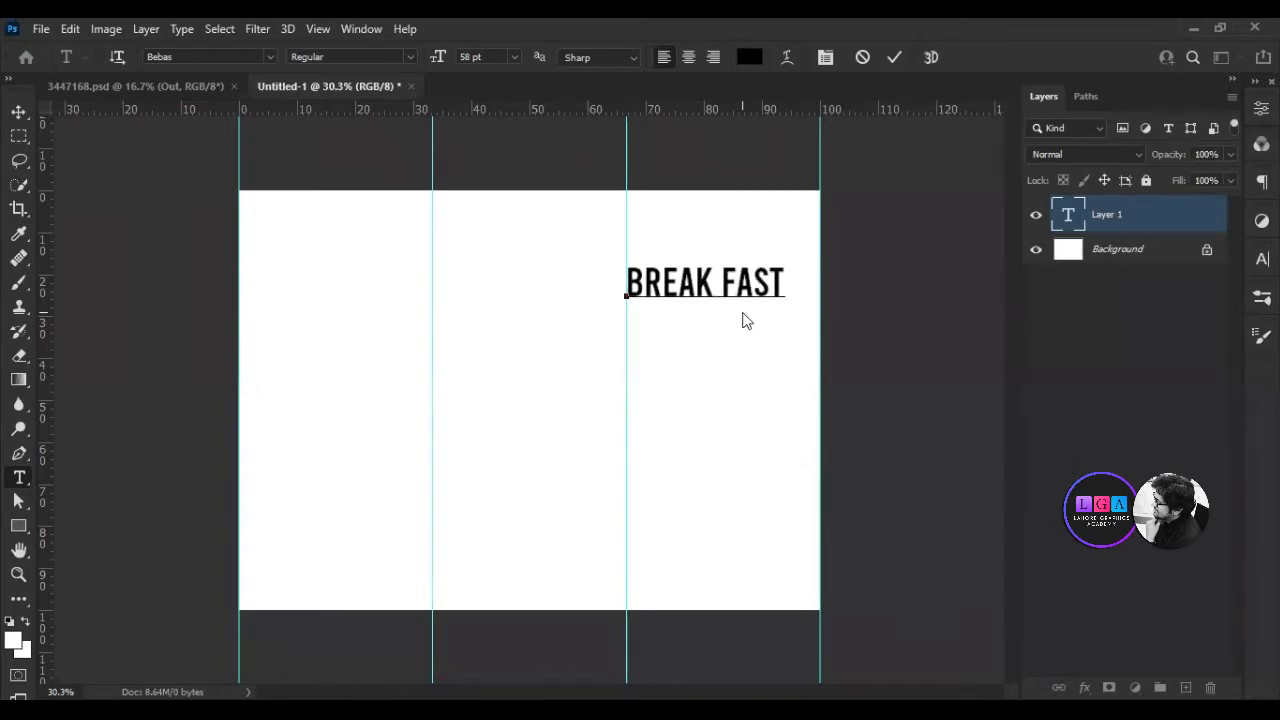
text( &)
key(Return)
text(BRUNCH)
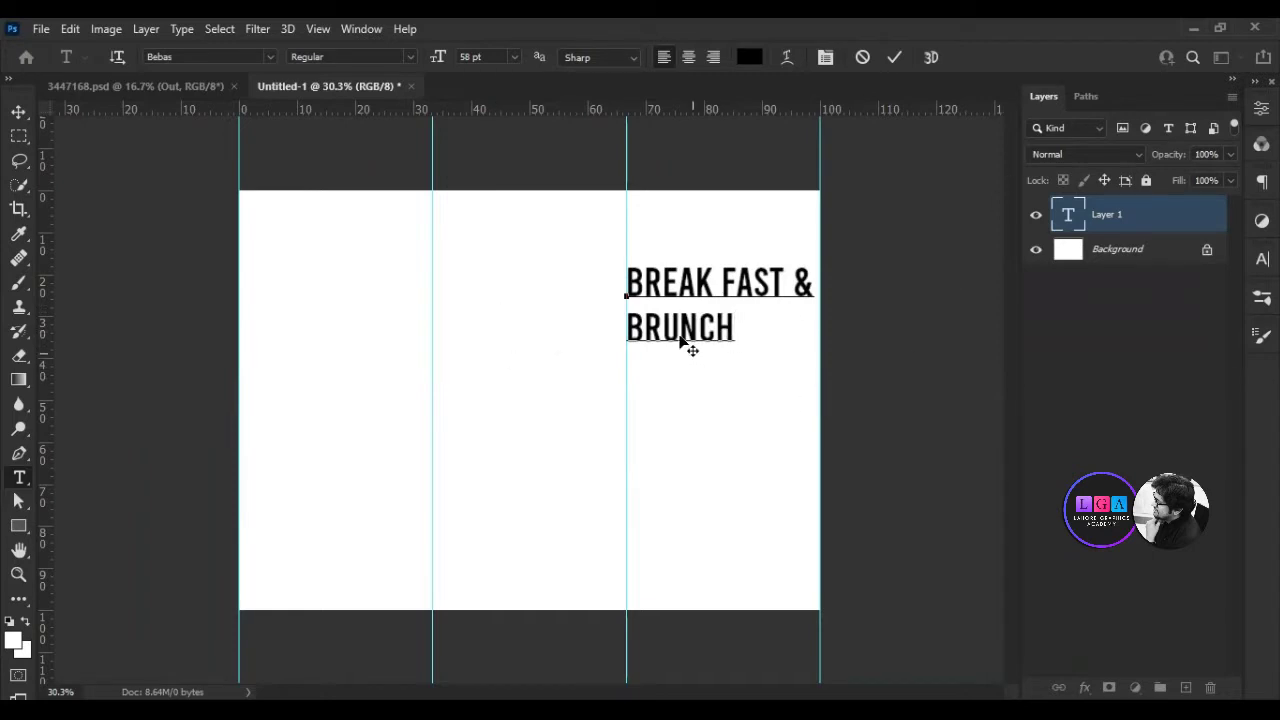
drag(628, 268, 736, 336)
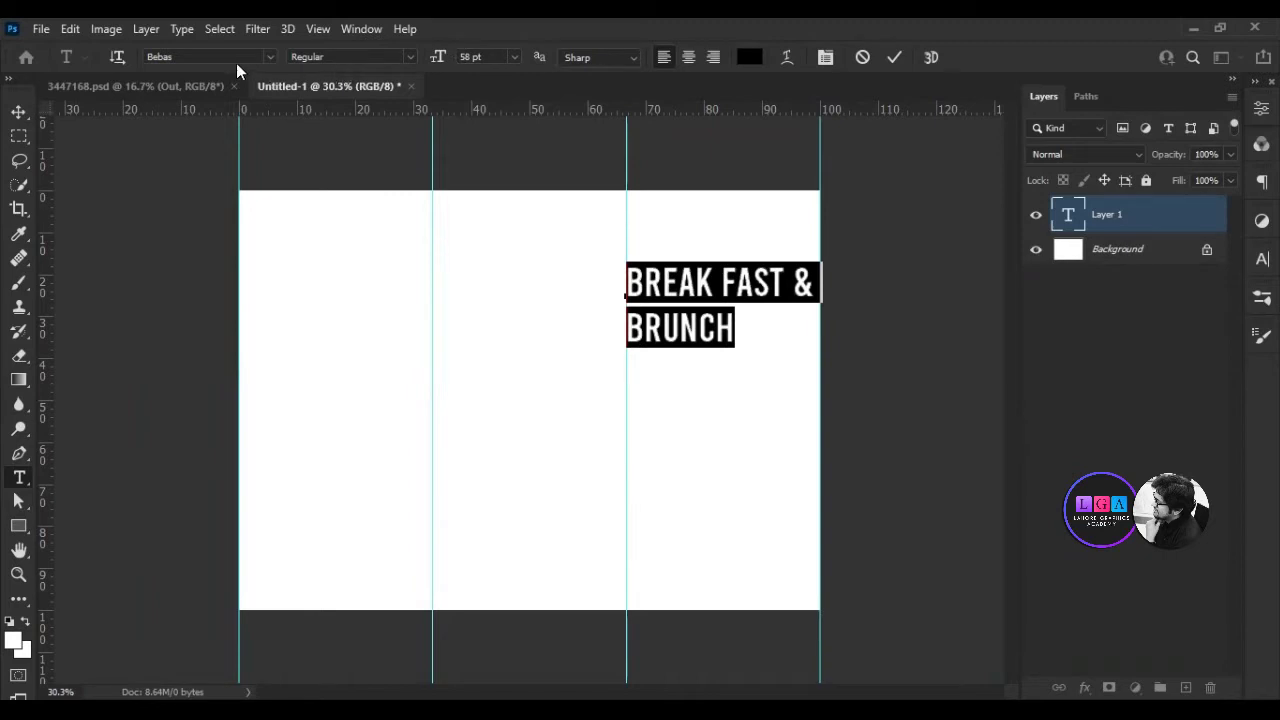
click(268, 61)
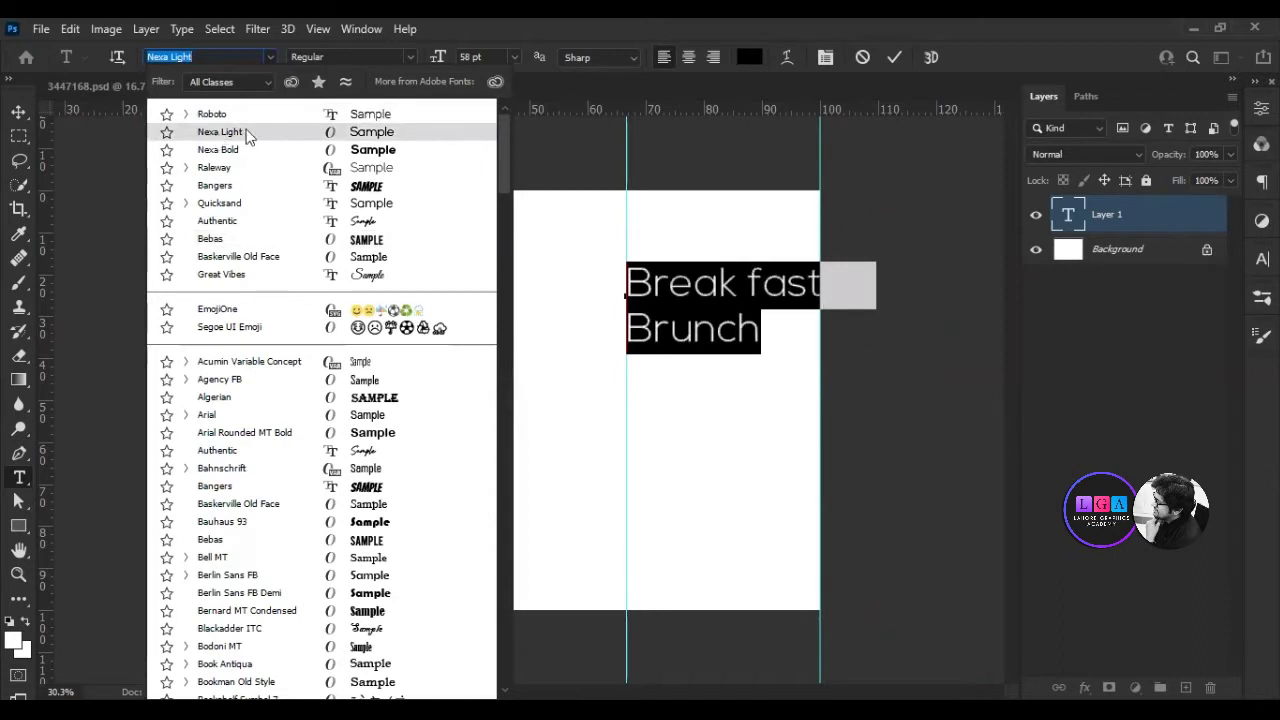
Set the heading font to Nexa Light and reselect both lines.
click(246, 129)
click(768, 293)
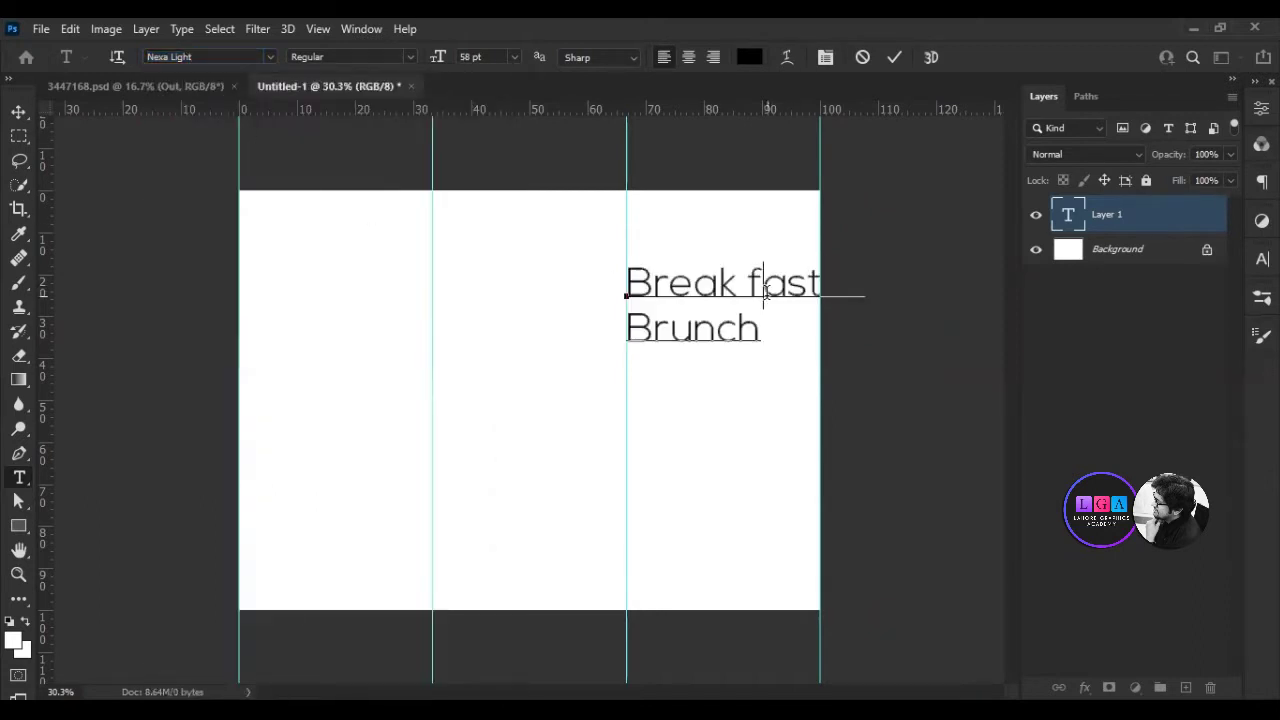
triple_click(772, 284)
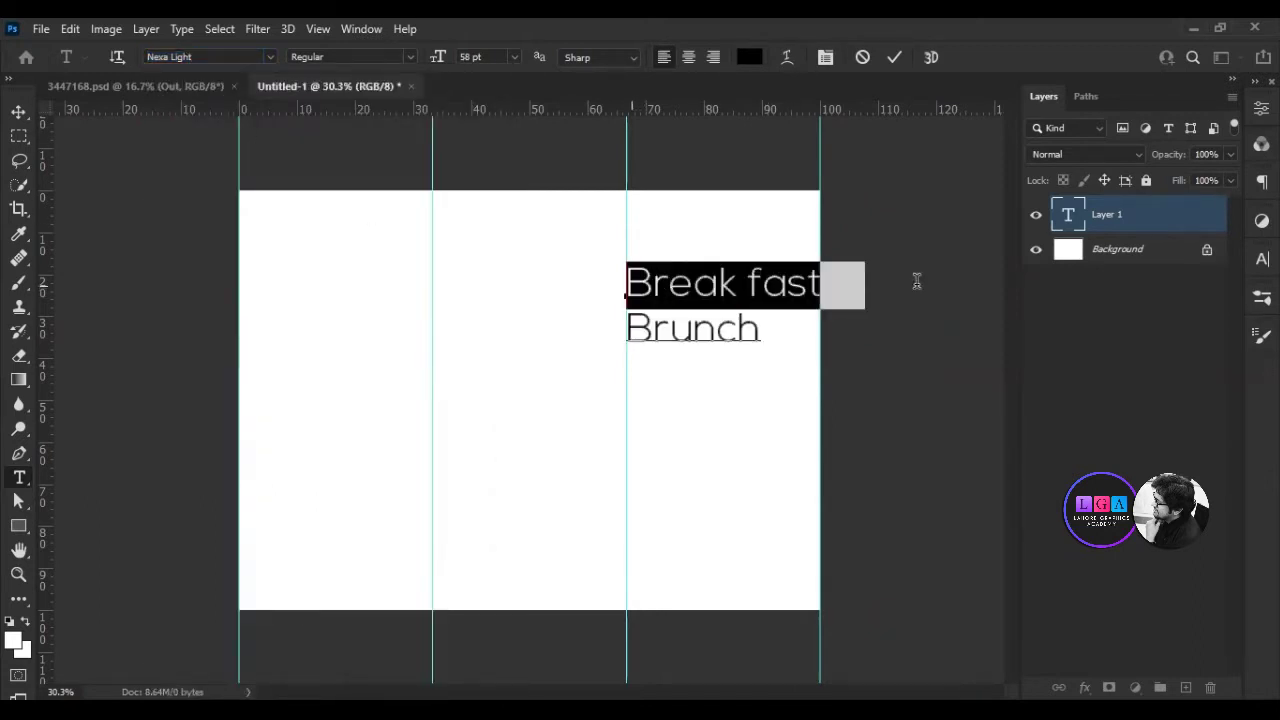
key(ctrl+a)
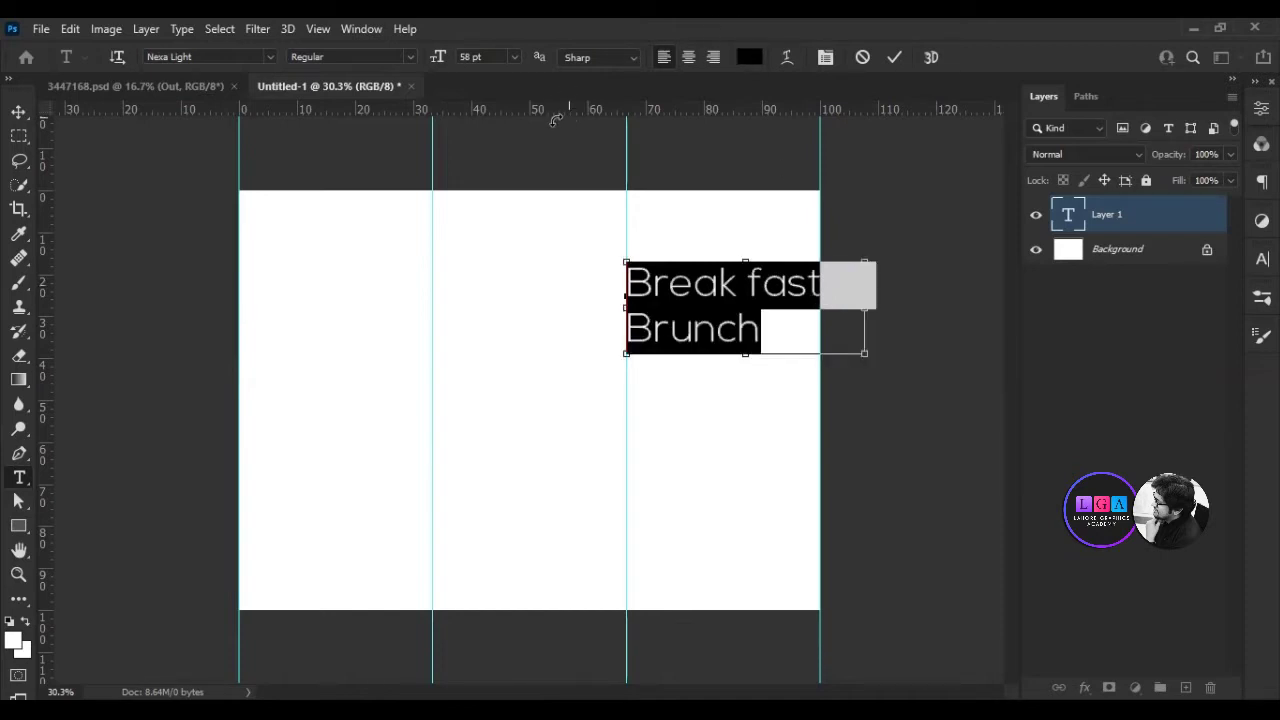
Shrink the heading to 44 pt and commit the text layer.
drag(438, 60, 425, 60)
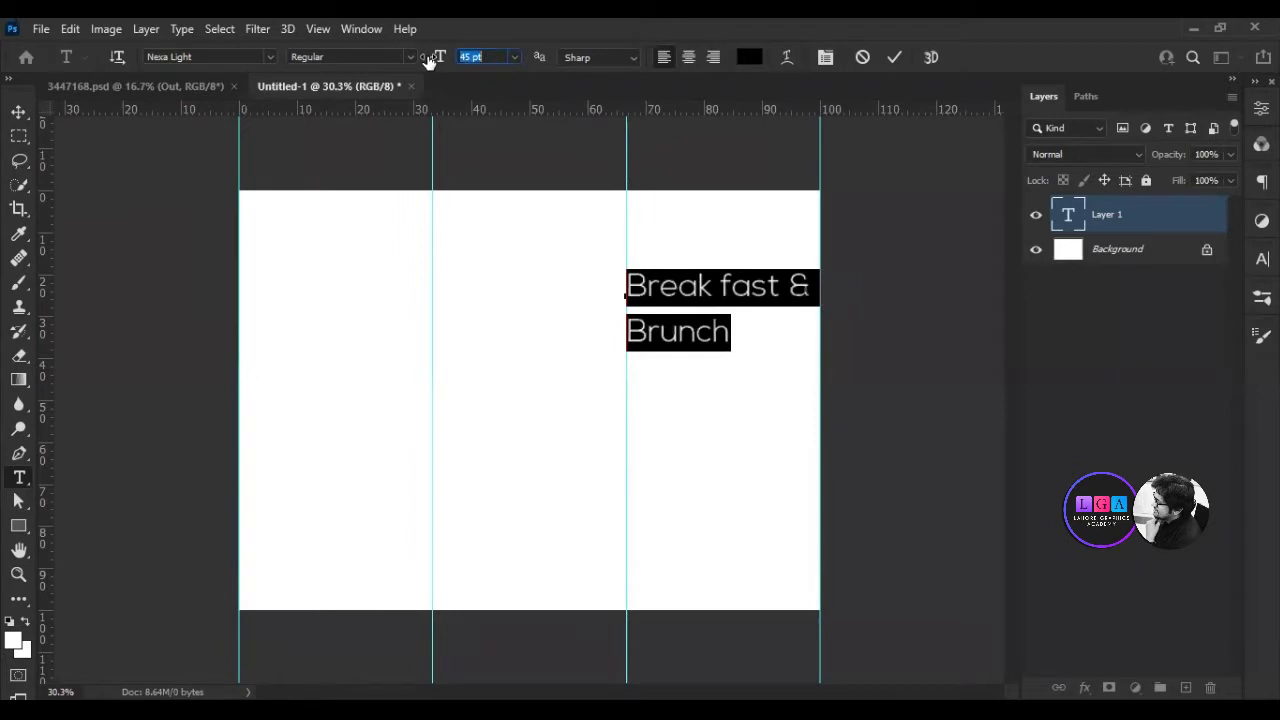
scroll(836, 343, up, 1)
scroll(837, 338, up, 1)
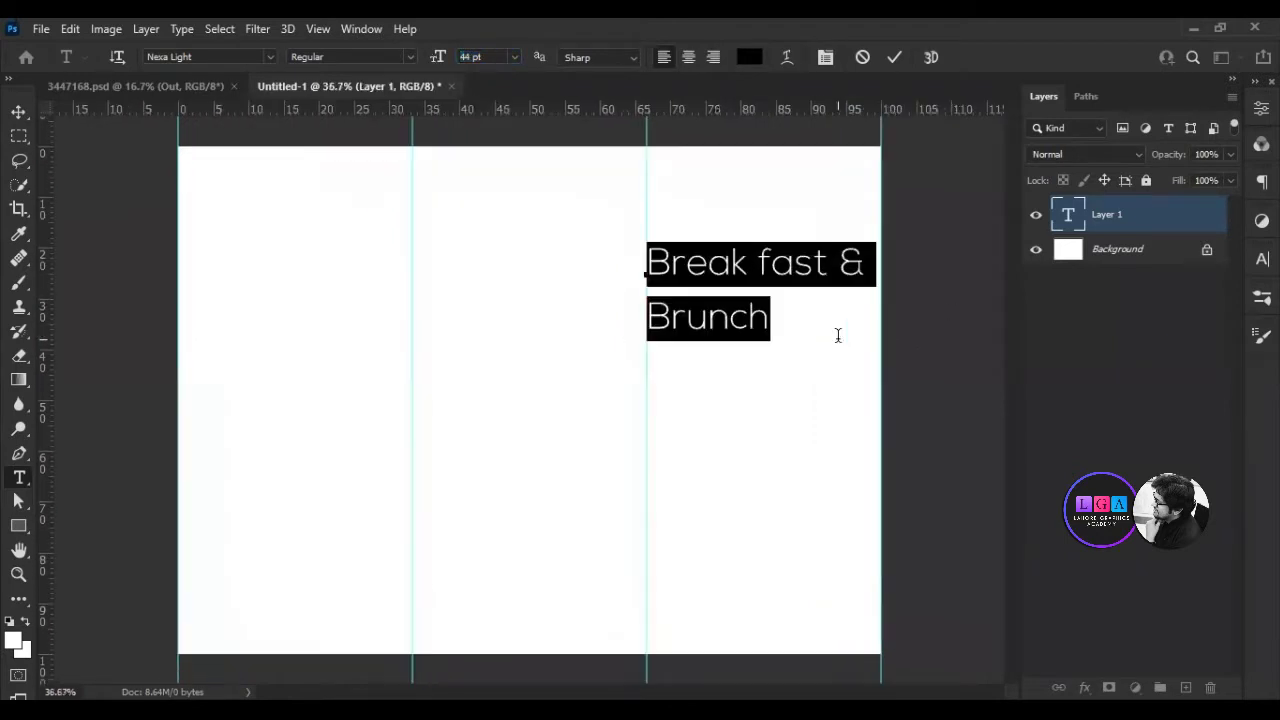
scroll(930, 335, up, 1)
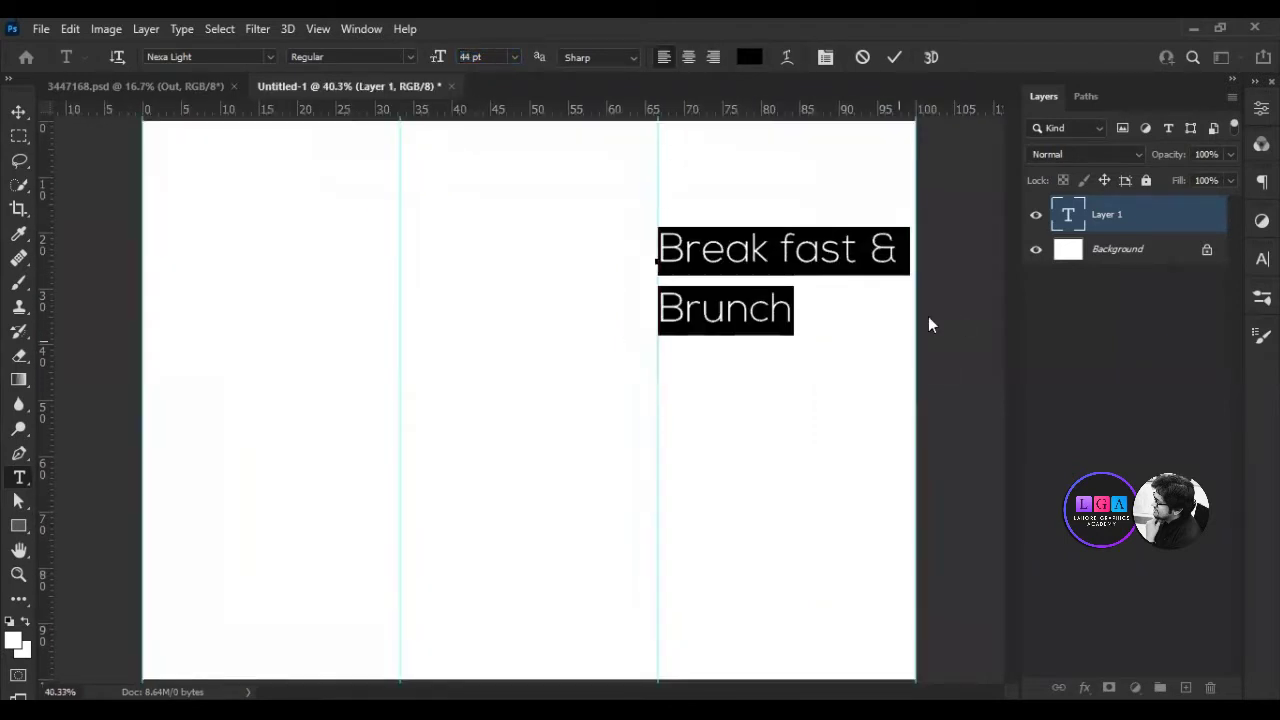
key(ctrl+Return)
click(1174, 383)
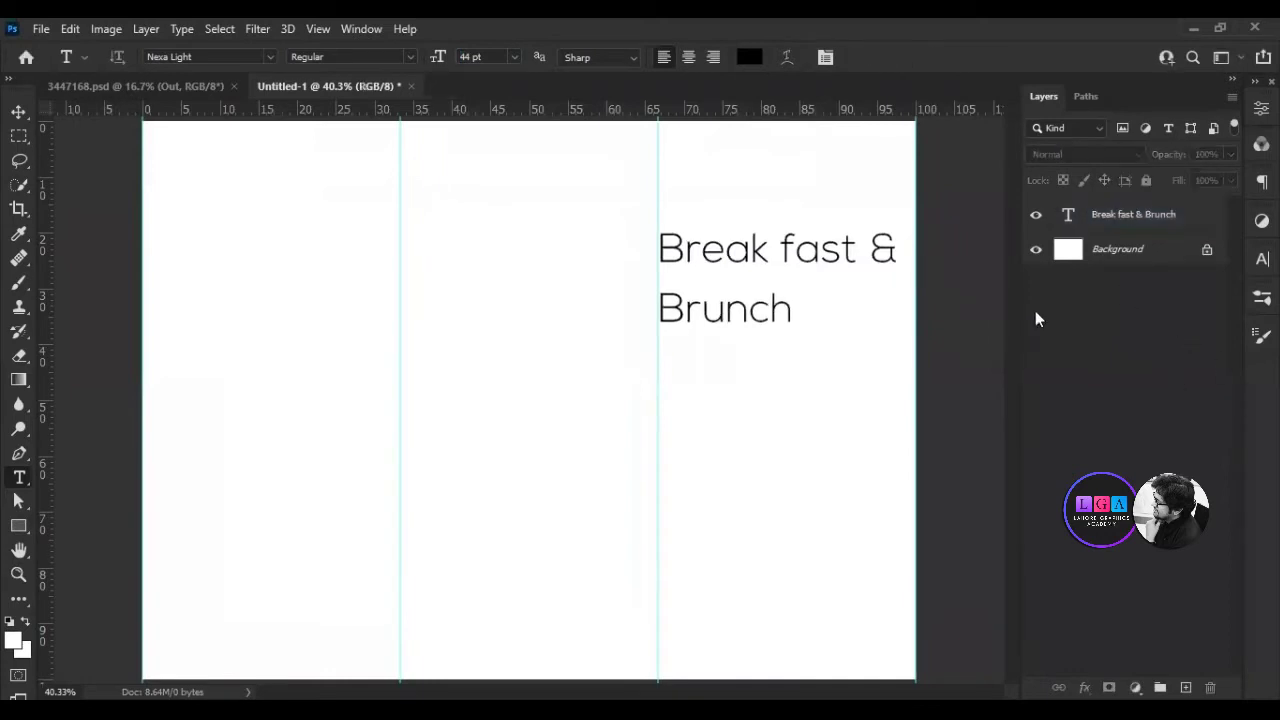
scroll(1000, 318, up, 2)
scroll(963, 291, up, 1)
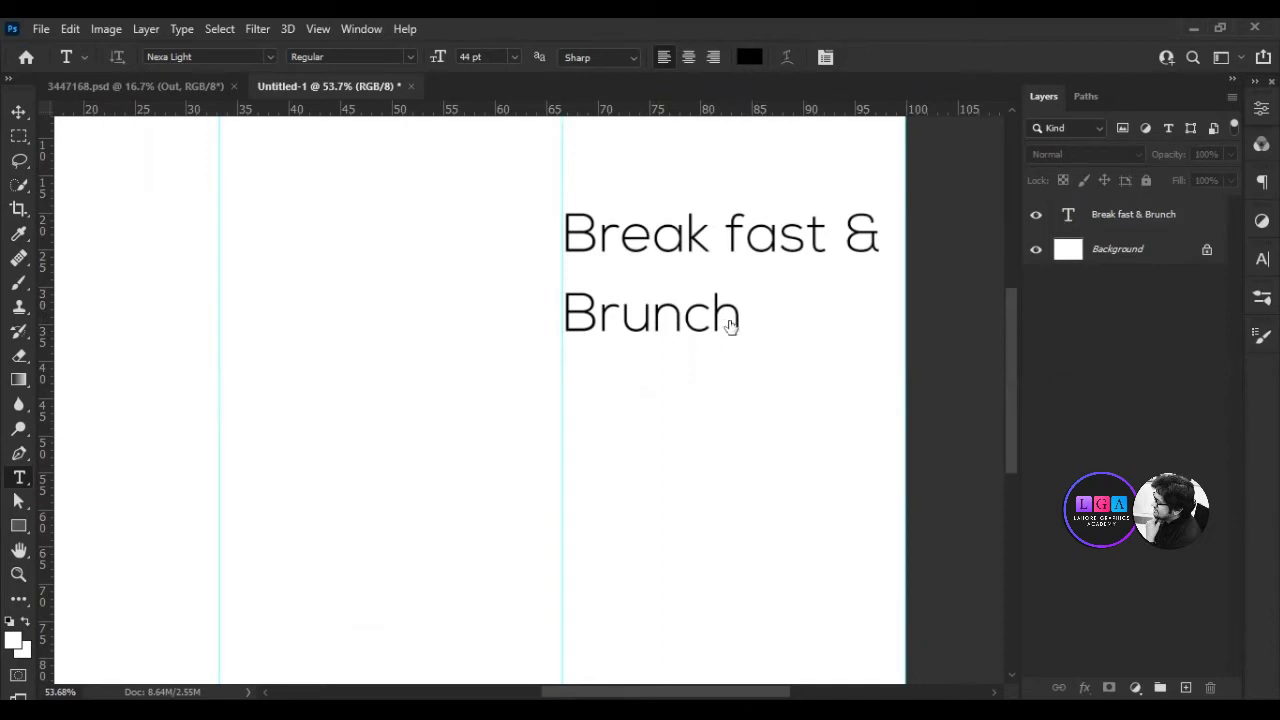
double_click(1067, 220)
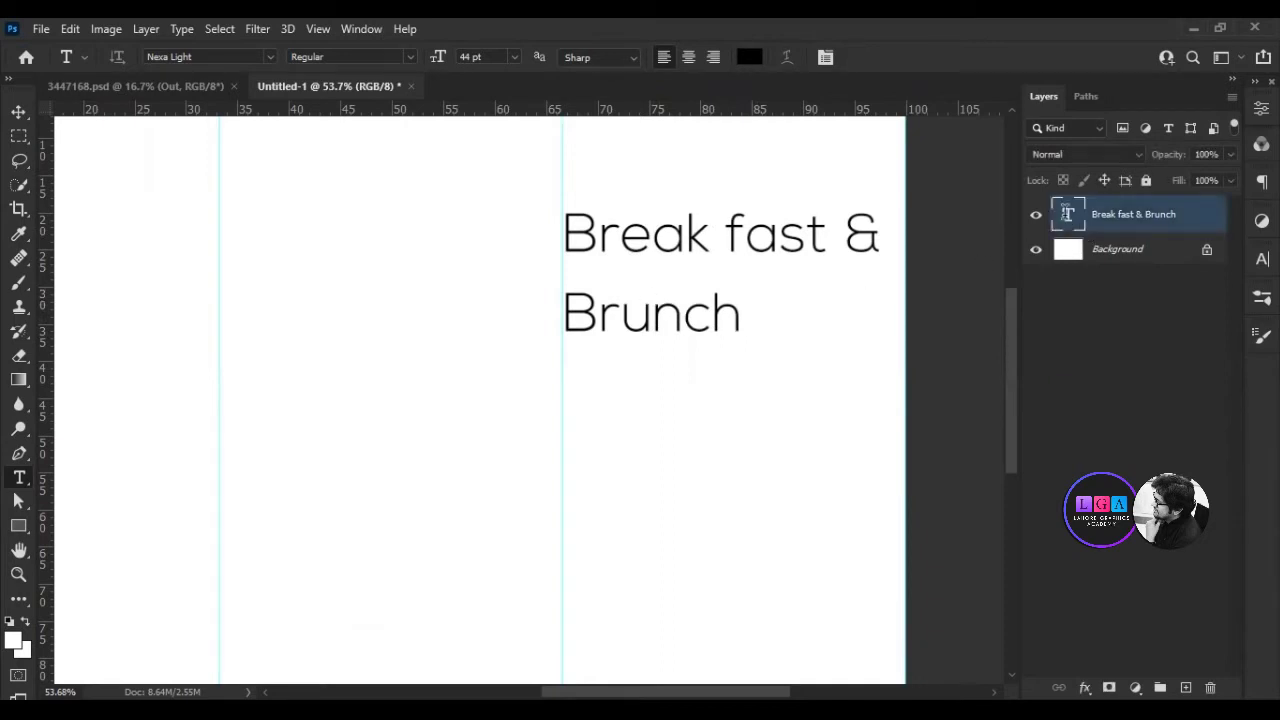
Select the whole heading and reduce it to 41 pt.
click(672, 264)
double_click(1079, 229)
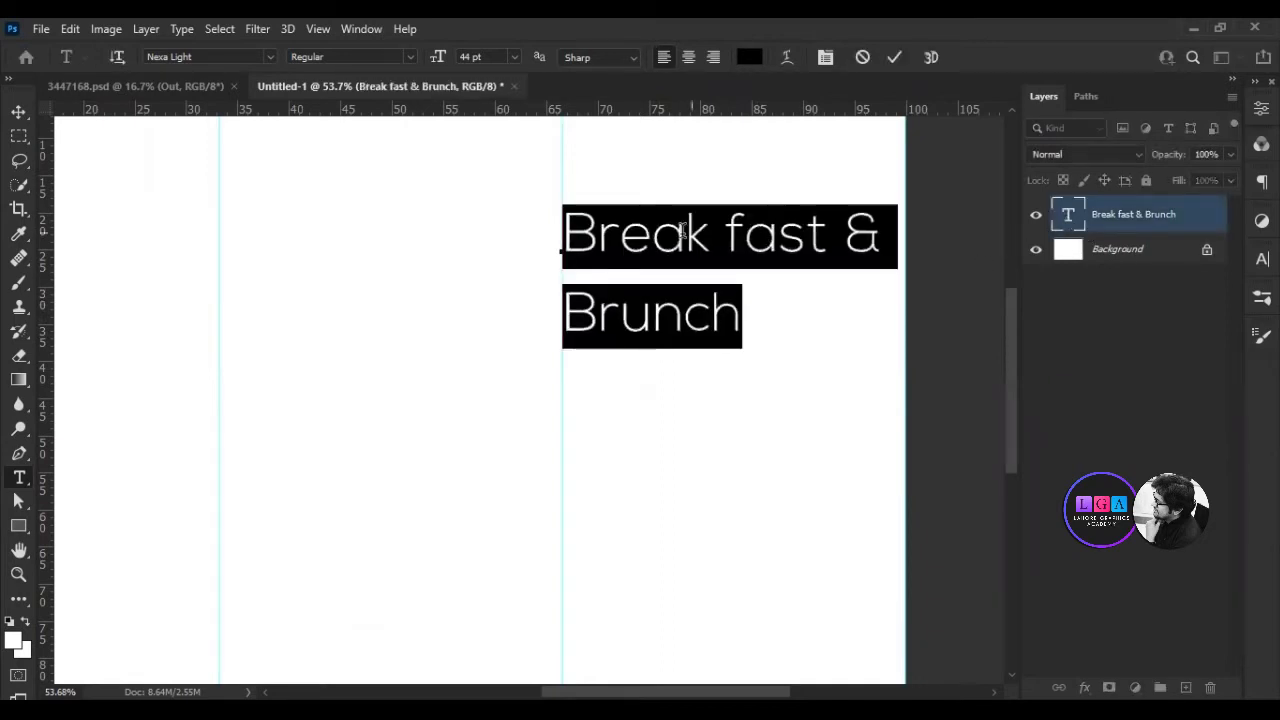
mouse_move(565, 234)
mouse_down()
mouse_move(866, 234)
mouse_move(917, 351)
mouse_up()
drag(440, 57, 432, 57)
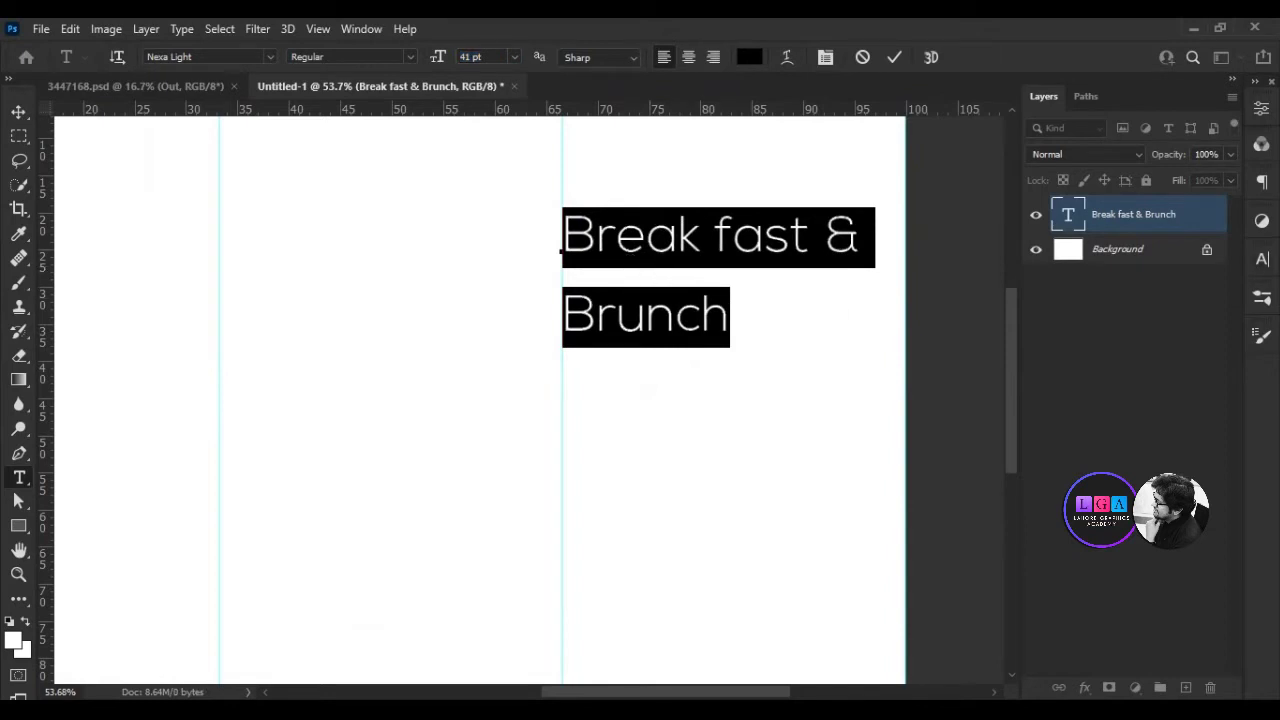
click(674, 266)
click(564, 238)
drag(619, 258, 707, 300)
Tighten the heading's leading to 44 pt in the Character panel.
key(ctrl+t)
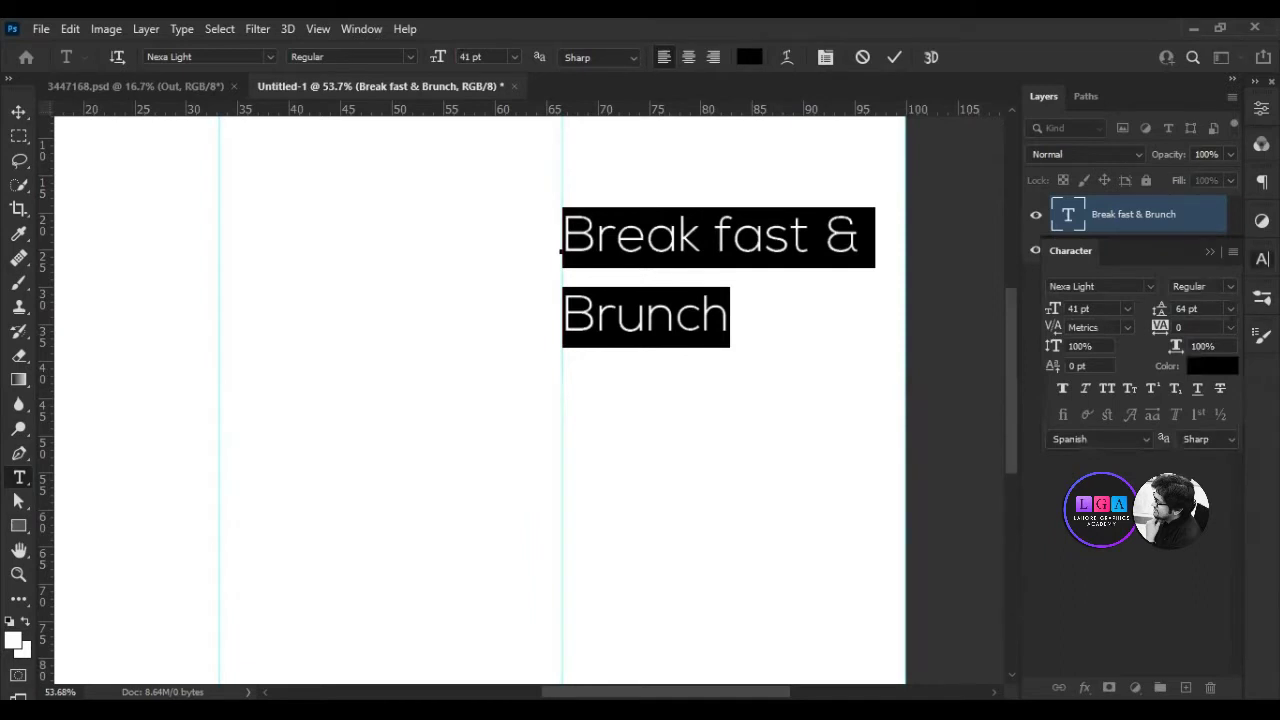
key(ctrl+t)
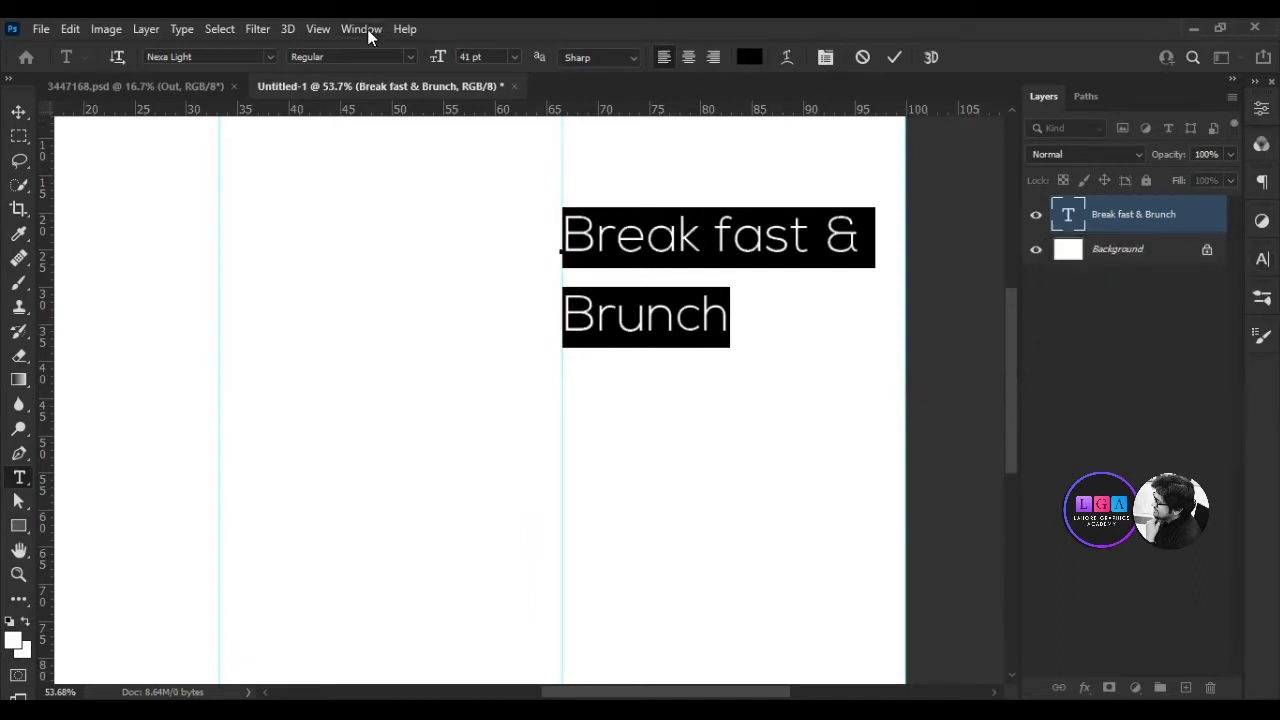
click(367, 29)
click(452, 245)
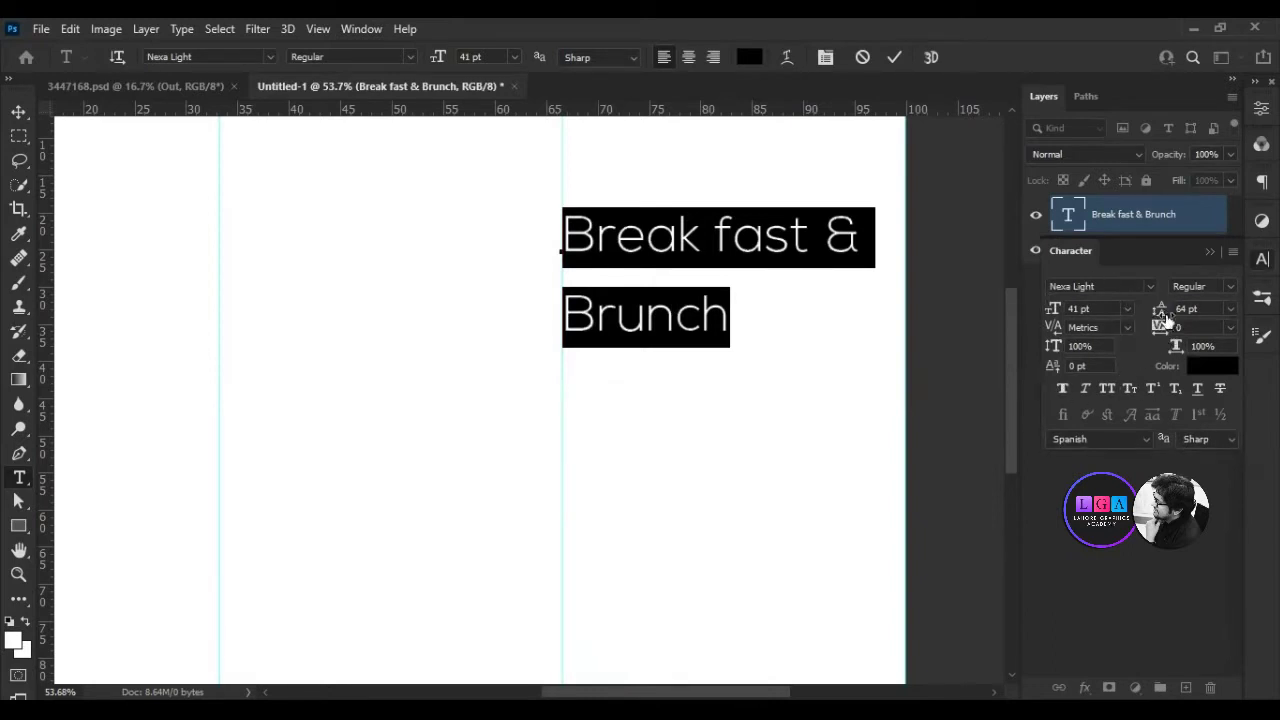
drag(1155, 313, 1139, 311)
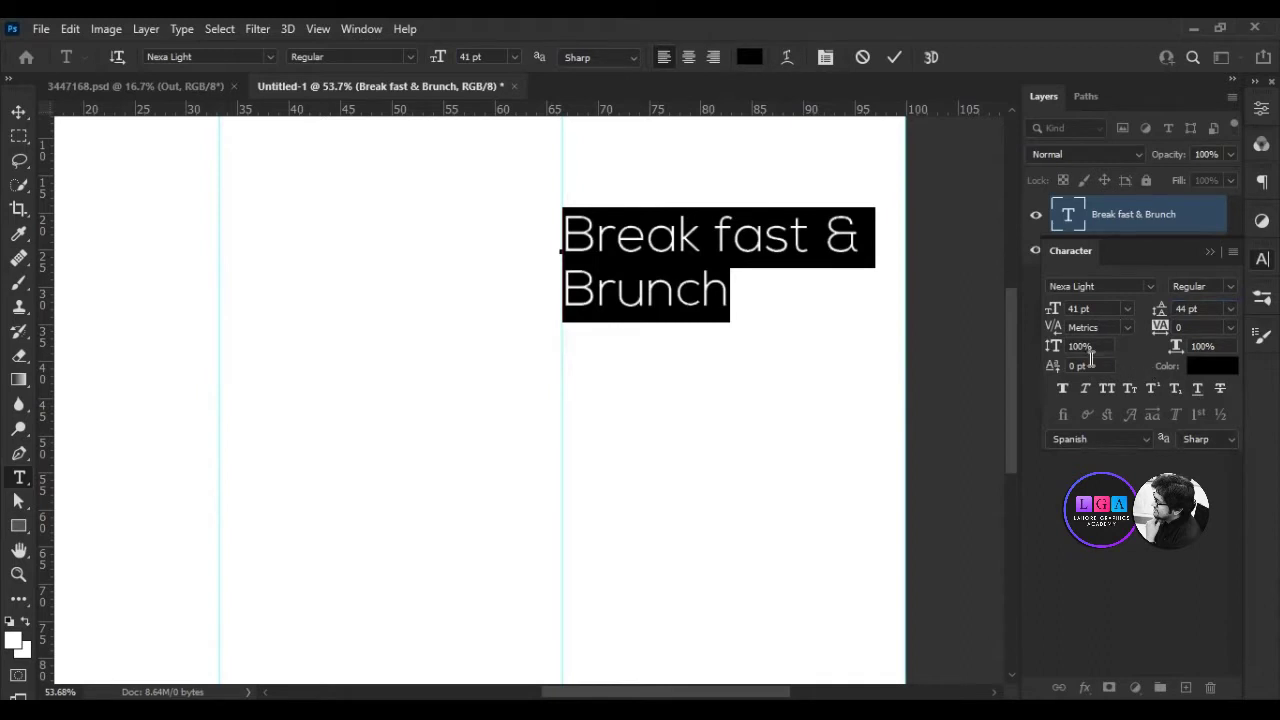
Shrink the first line 'Break fast &' to 31 pt and select 'Brunch'.
click(622, 300)
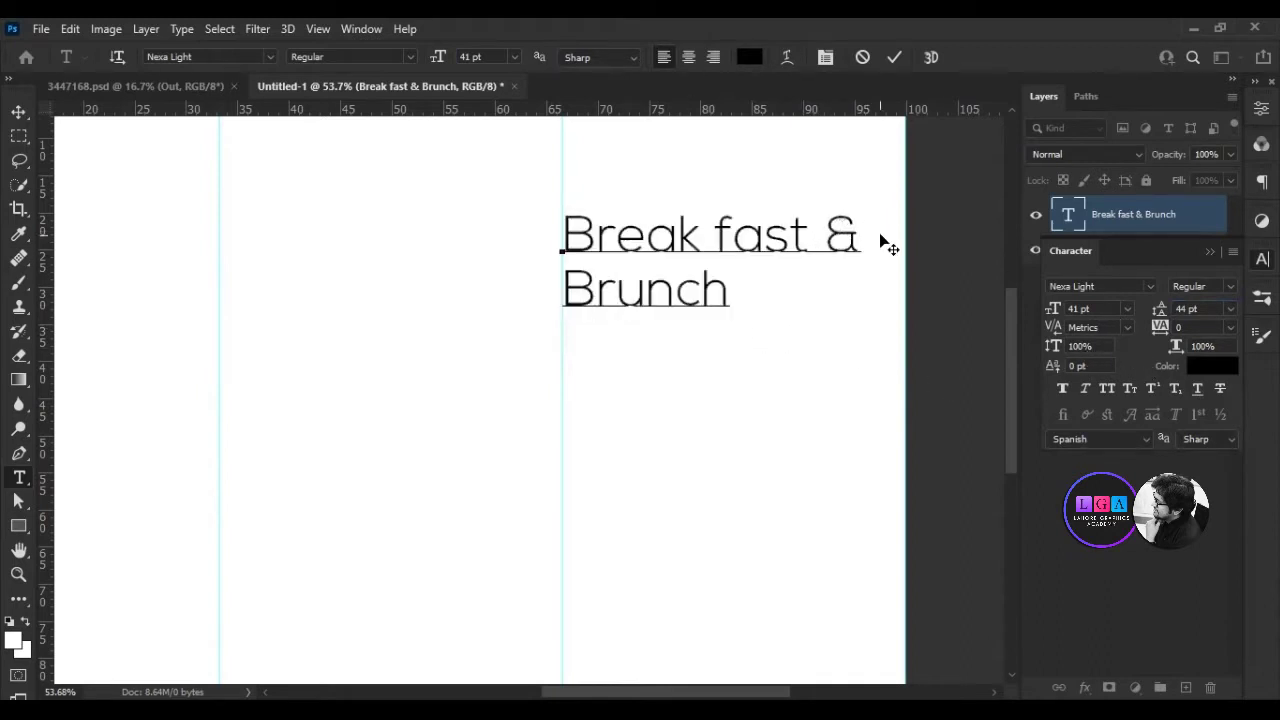
drag(860, 240, 412, 236)
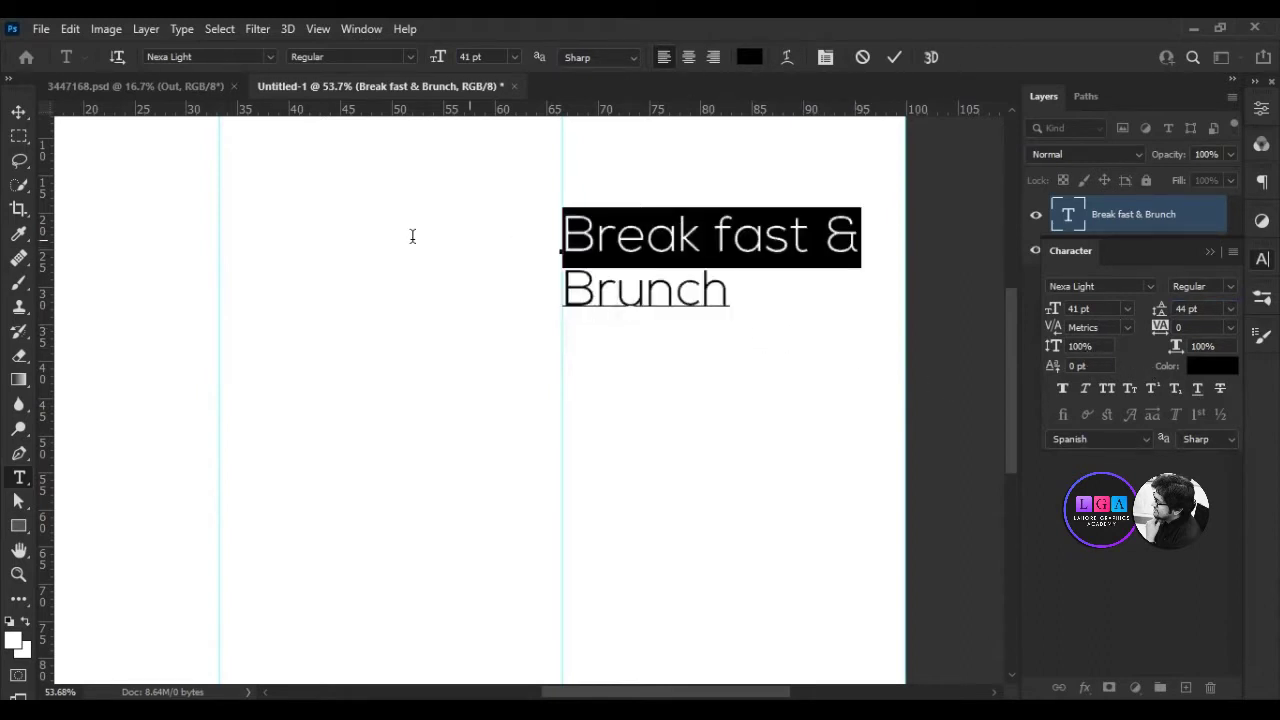
drag(437, 57, 432, 66)
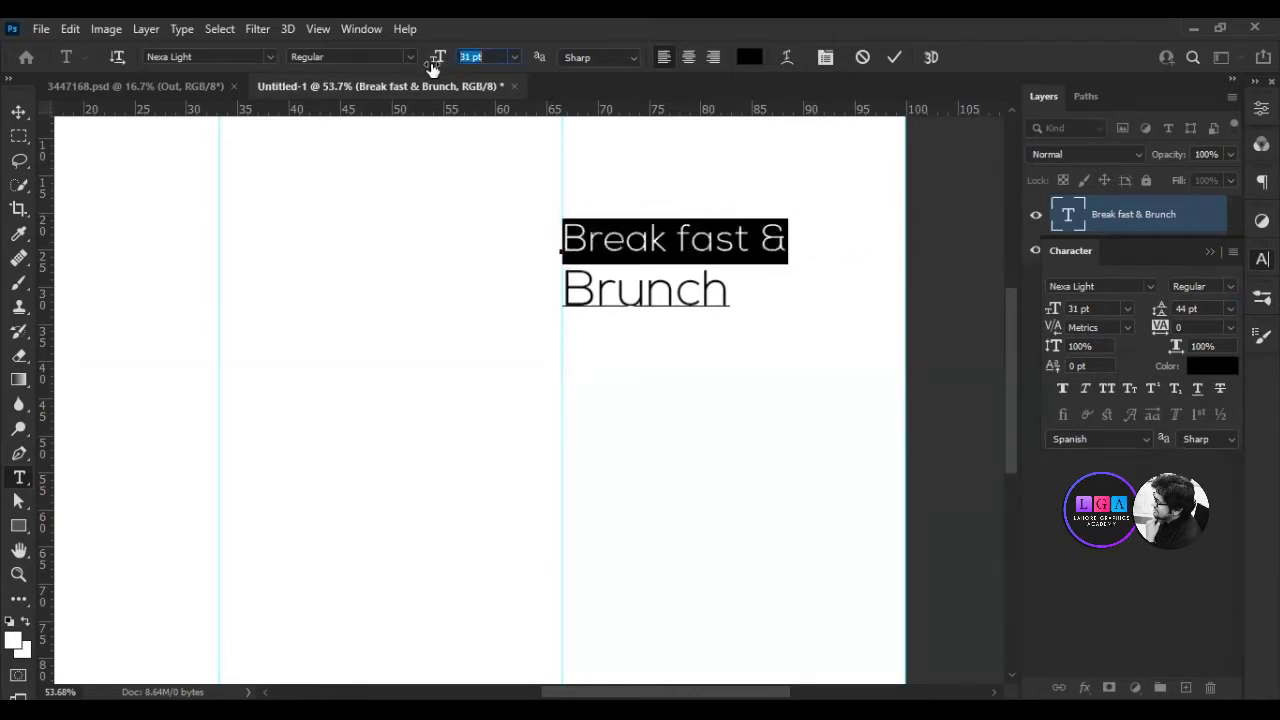
drag(572, 292, 759, 292)
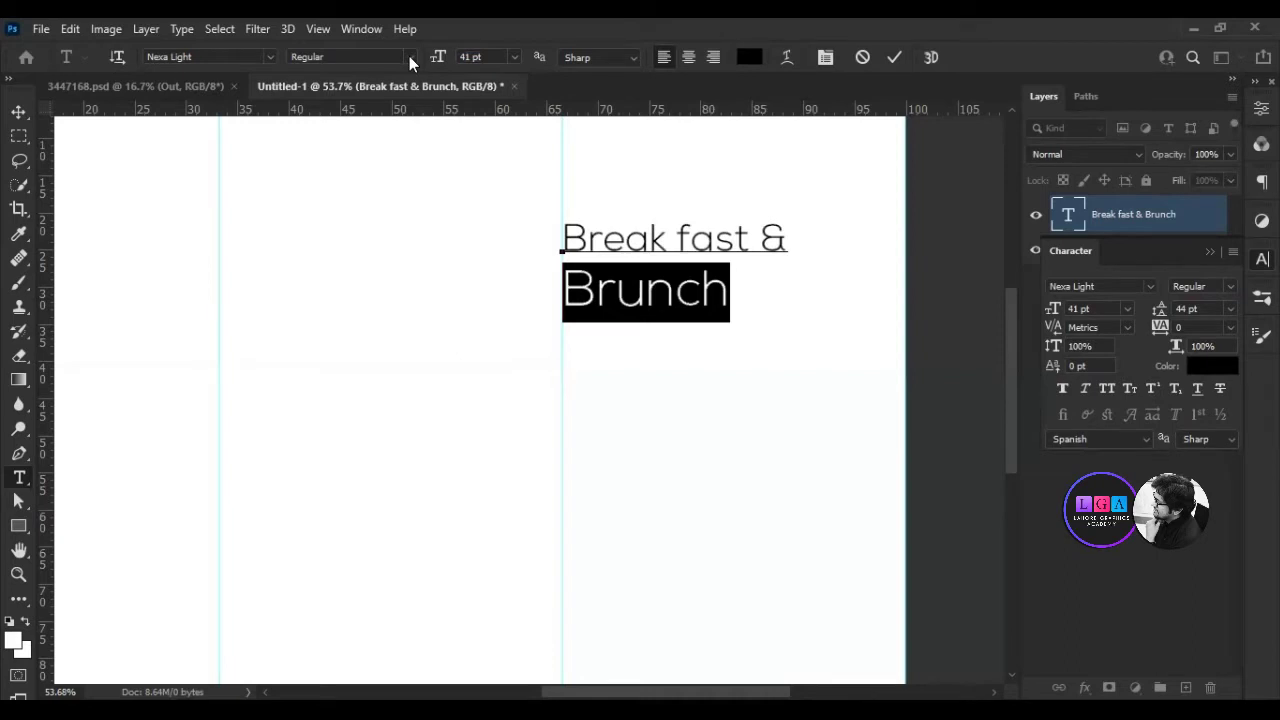
click(272, 61)
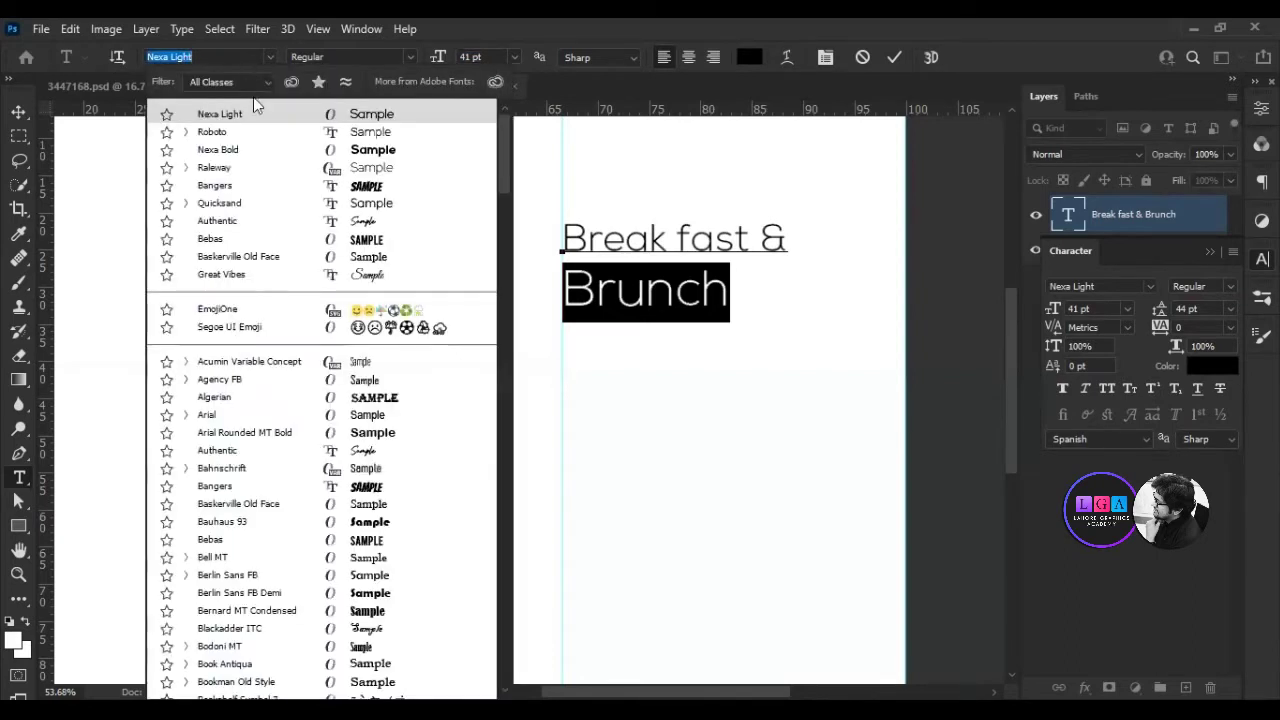
Set 'Brunch' in Nexa Bold, nudge the heading slightly right, and commit.
click(238, 149)
click(745, 305)
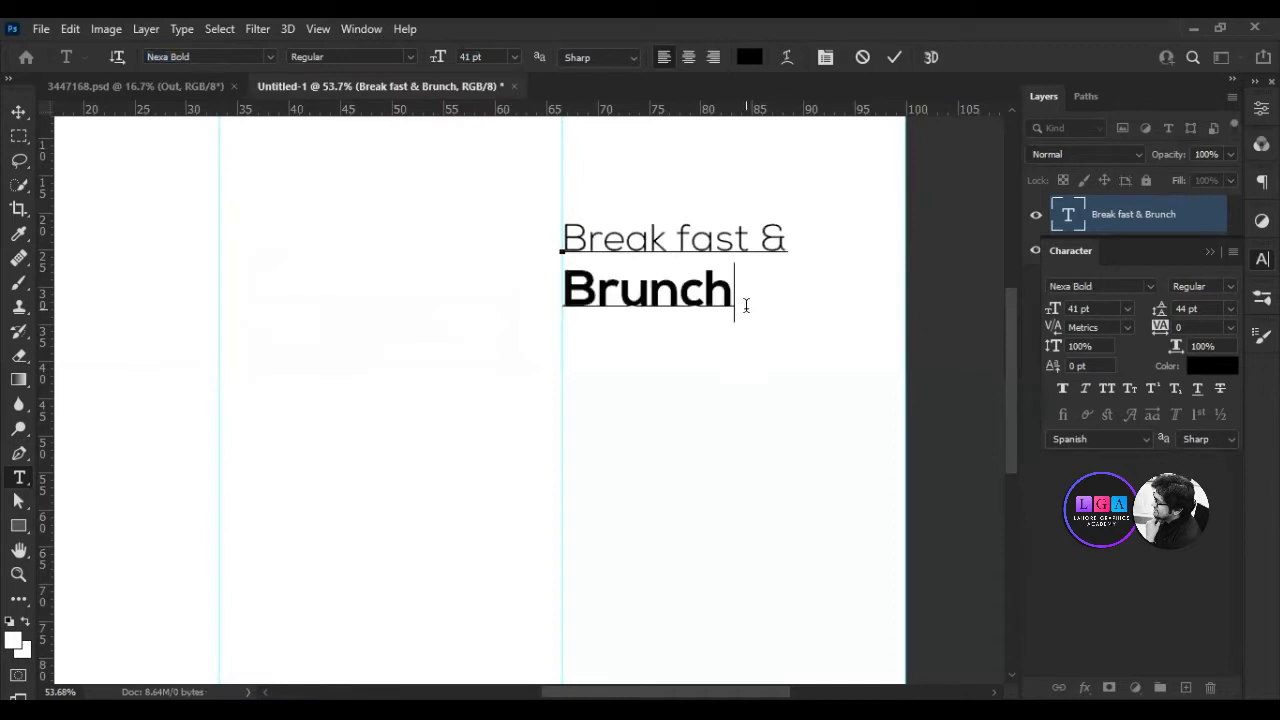
drag(703, 371, 719, 372)
click(894, 56)
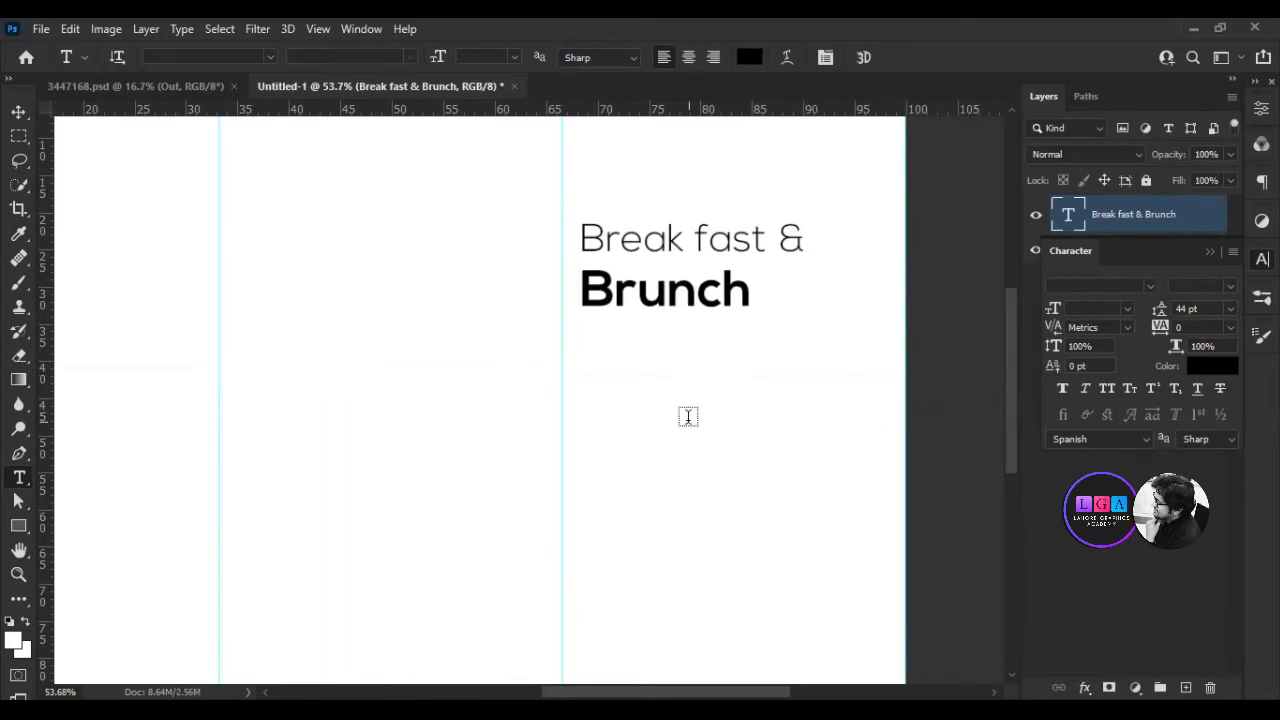
scroll(761, 323, down, 2)
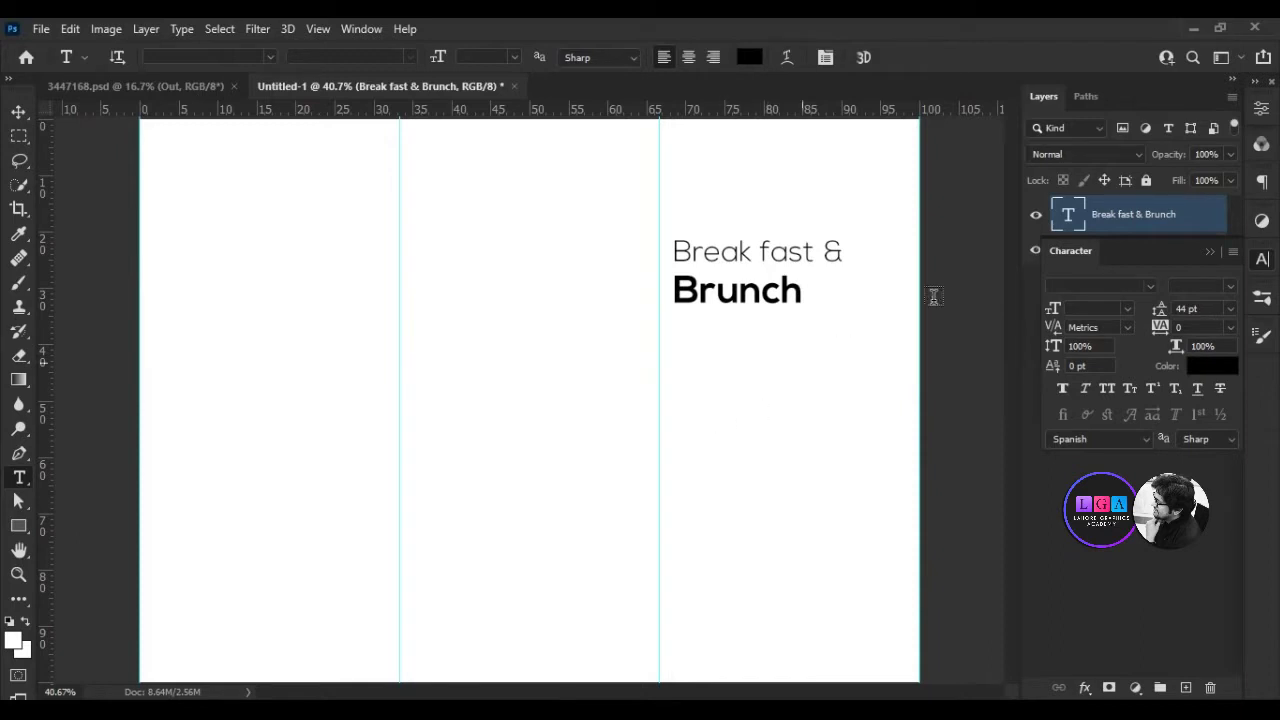
Create a 23 pt Myriad Pro text layer 'Come visit us!' under the heading.
click(1209, 251)
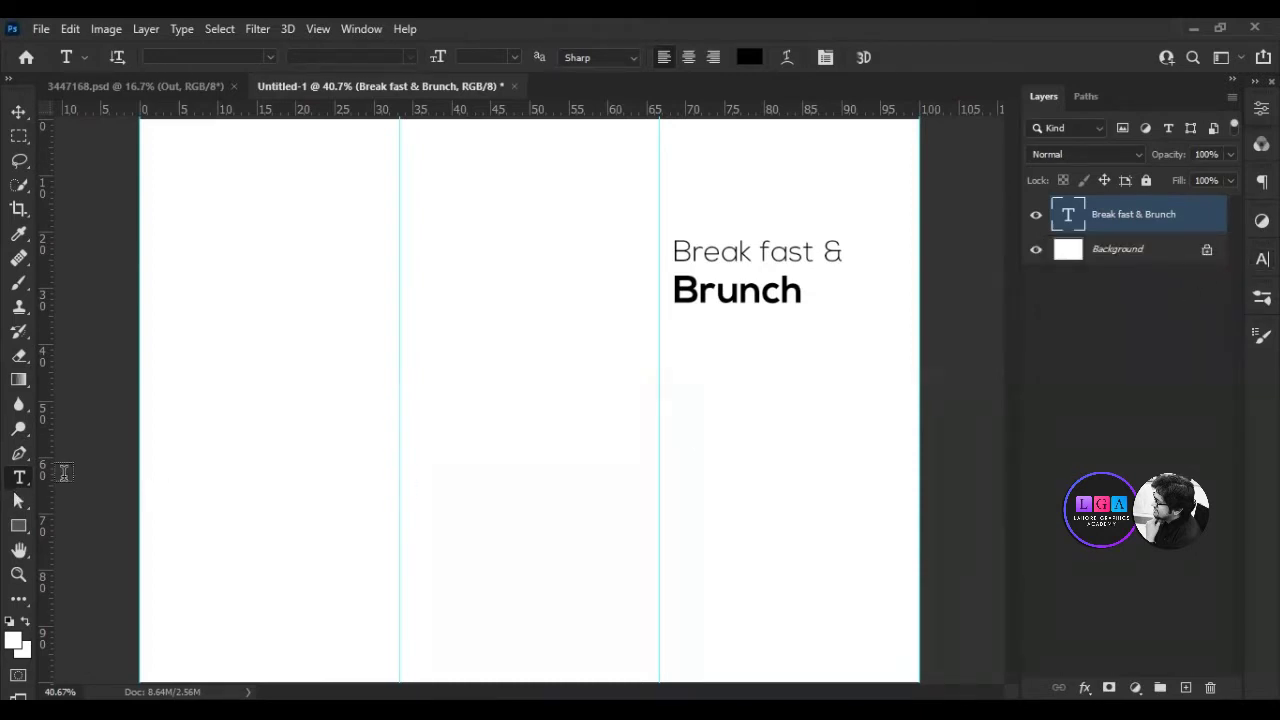
click(692, 360)
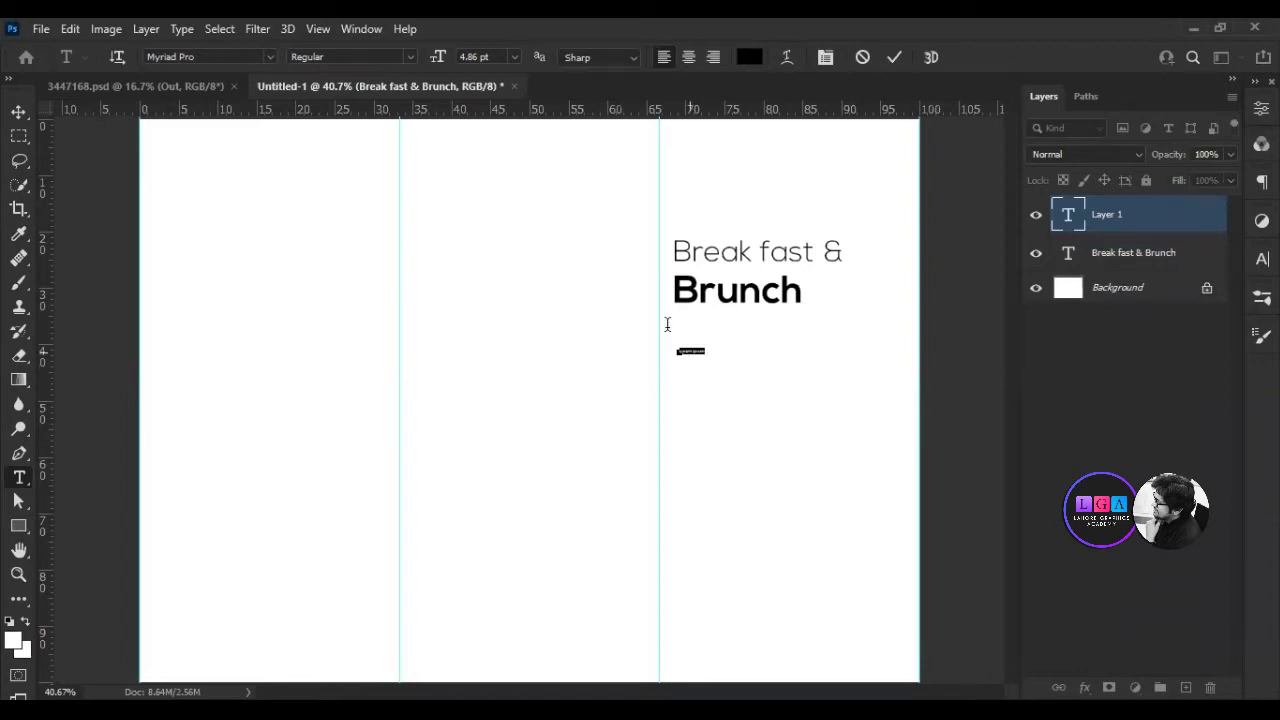
drag(438, 58, 446, 58)
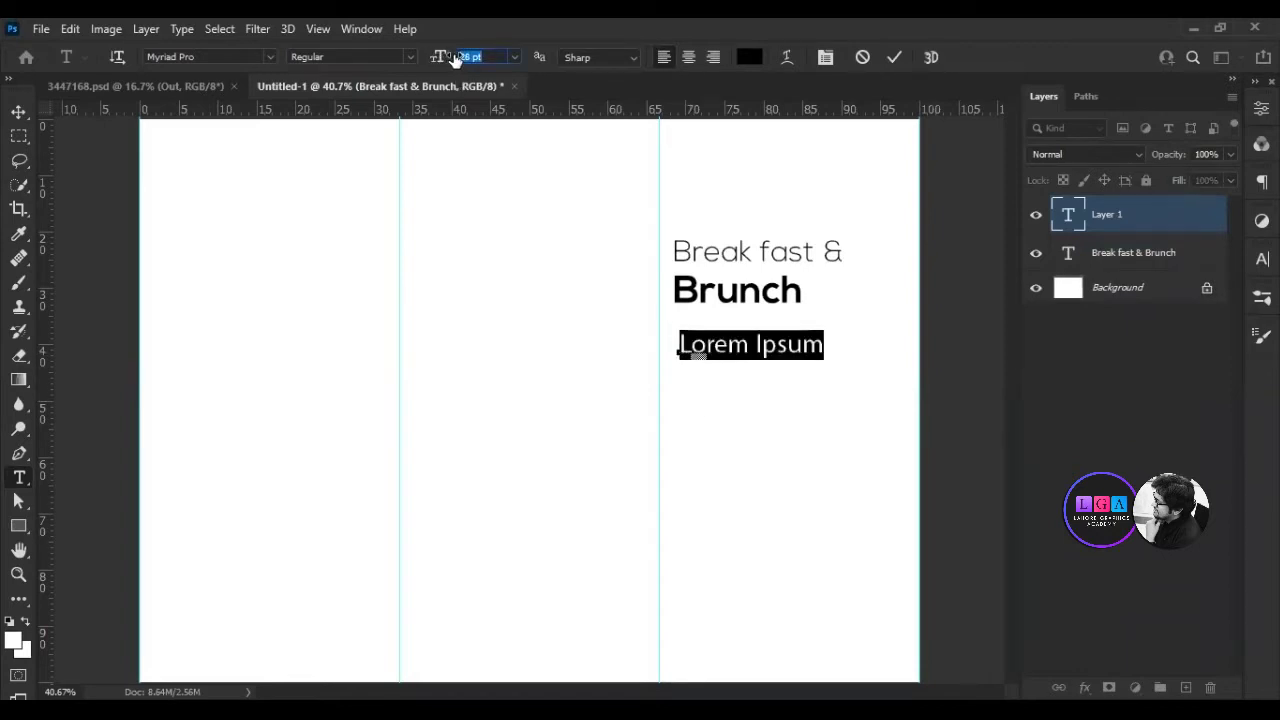
text(Come)
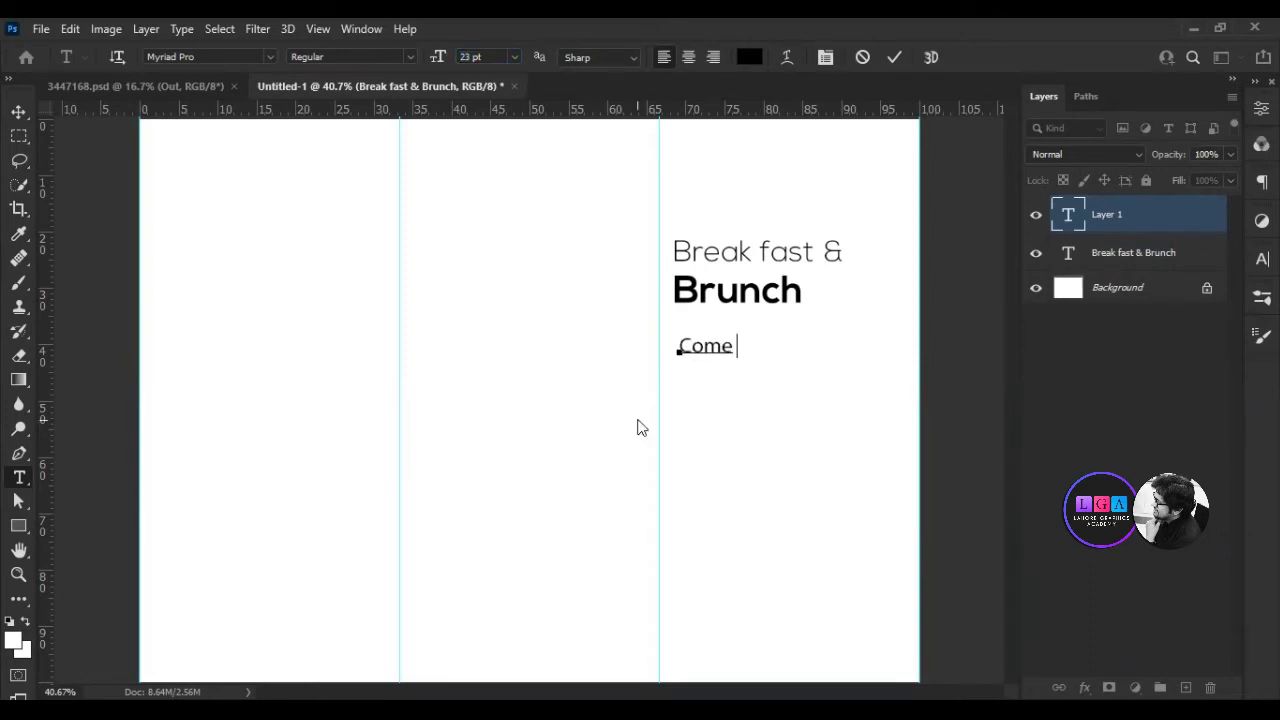
text( visit us)
text(!)
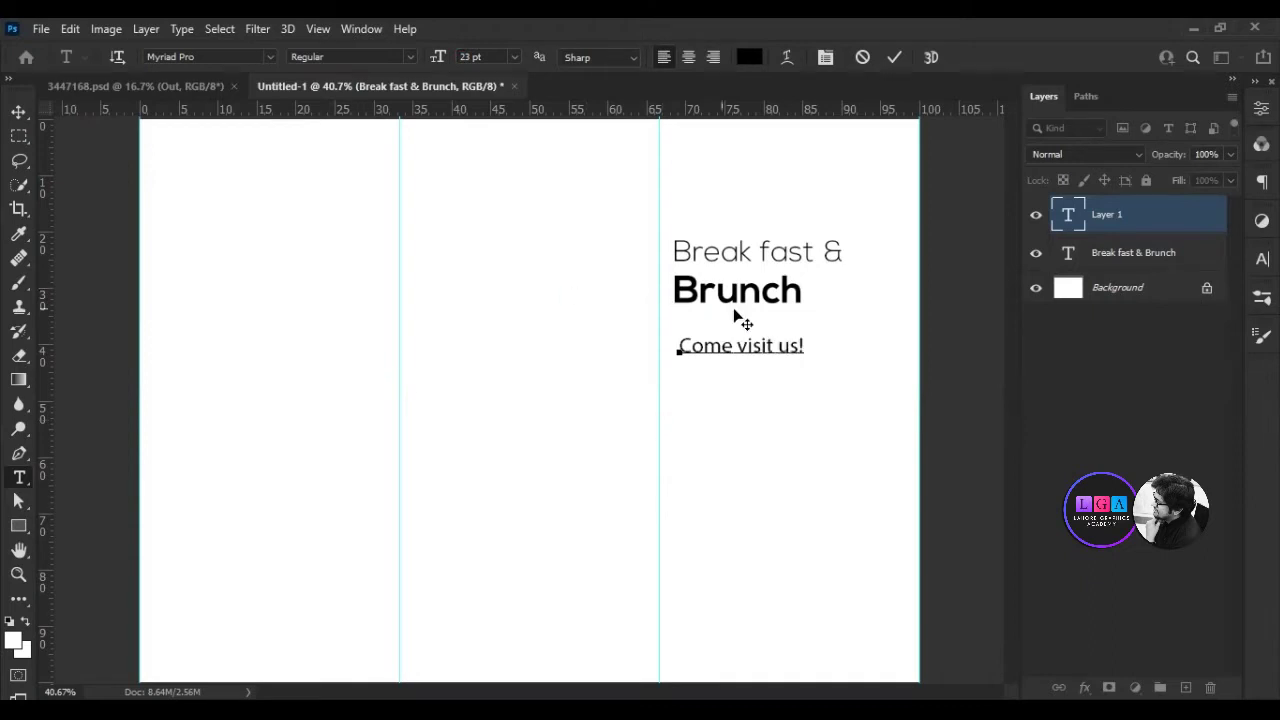
click(893, 57)
click(17, 526)
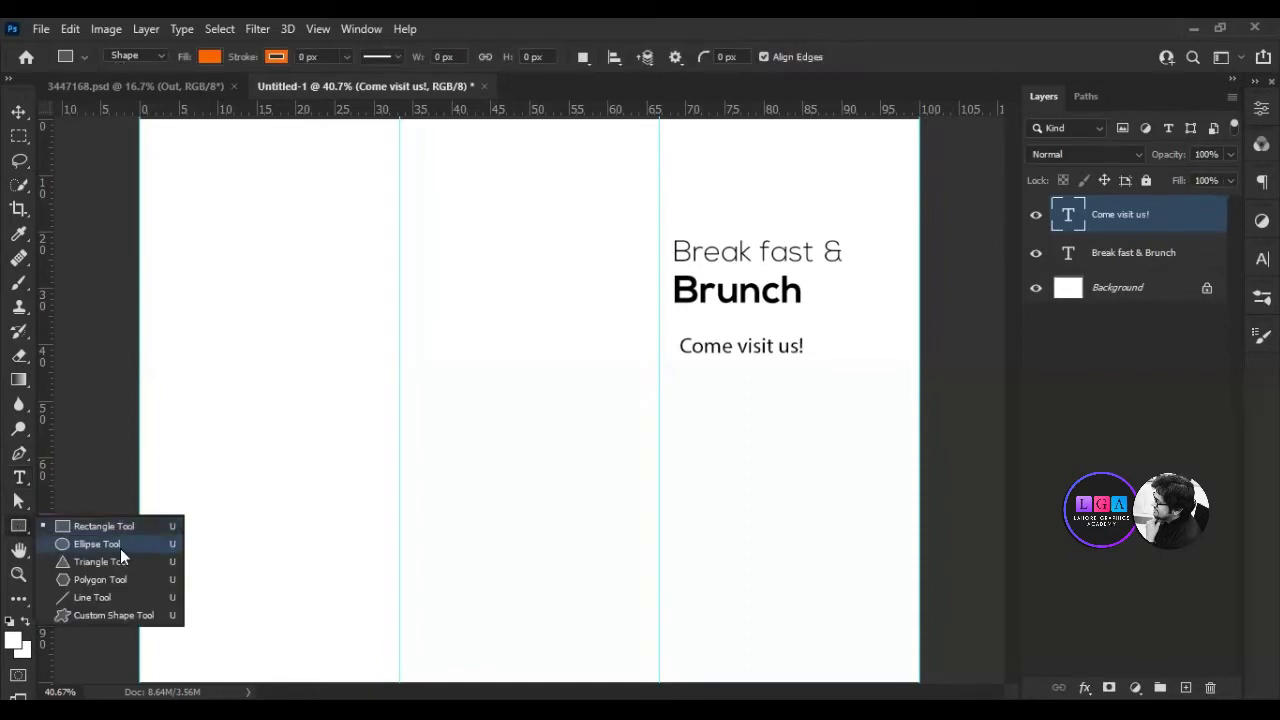
Draw a 397 × 99 px rectangle over the 'Come visit us!' line.
click(113, 526)
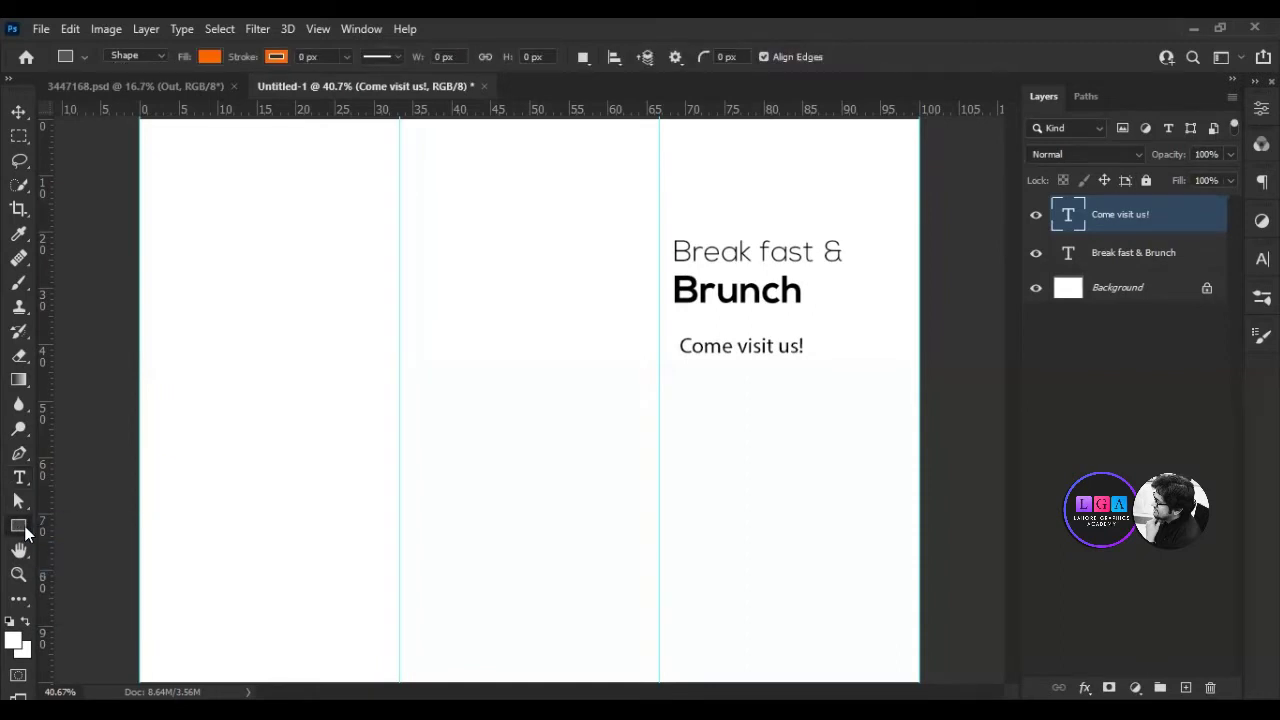
drag(666, 330, 721, 347)
drag(816, 366, 818, 367)
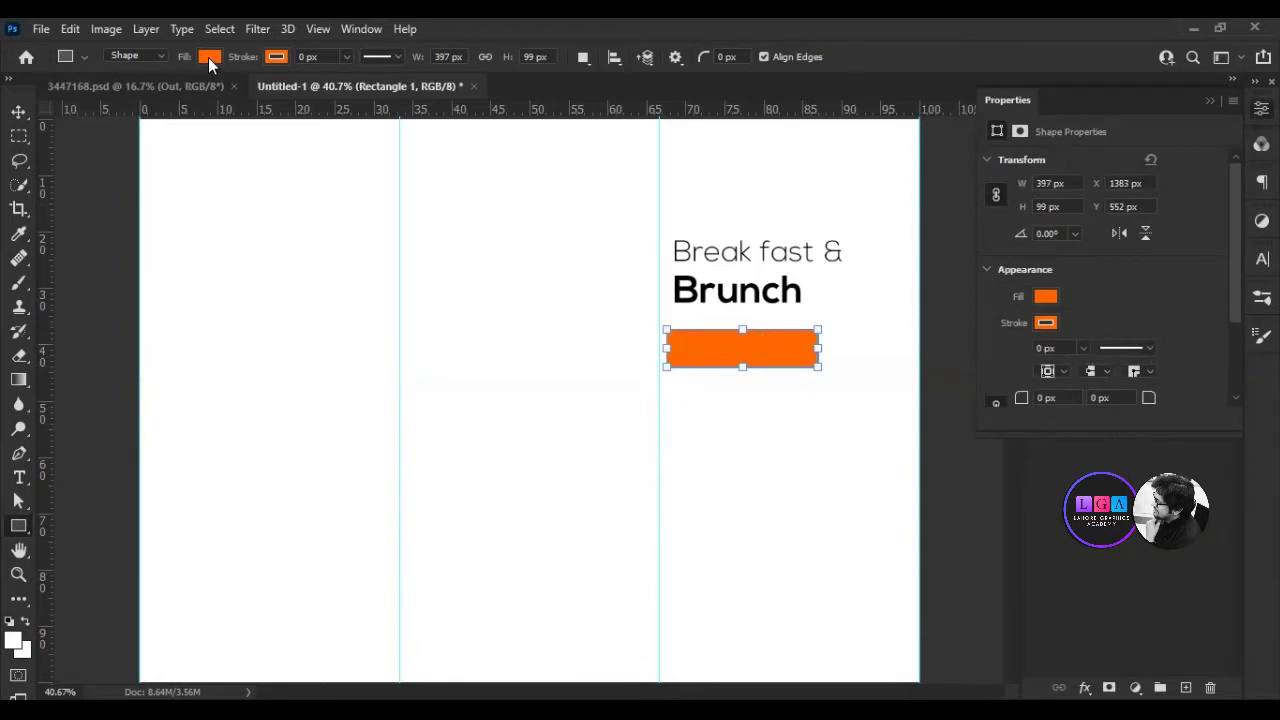
Fill the rectangle with bright green 14dc0a.
click(210, 60)
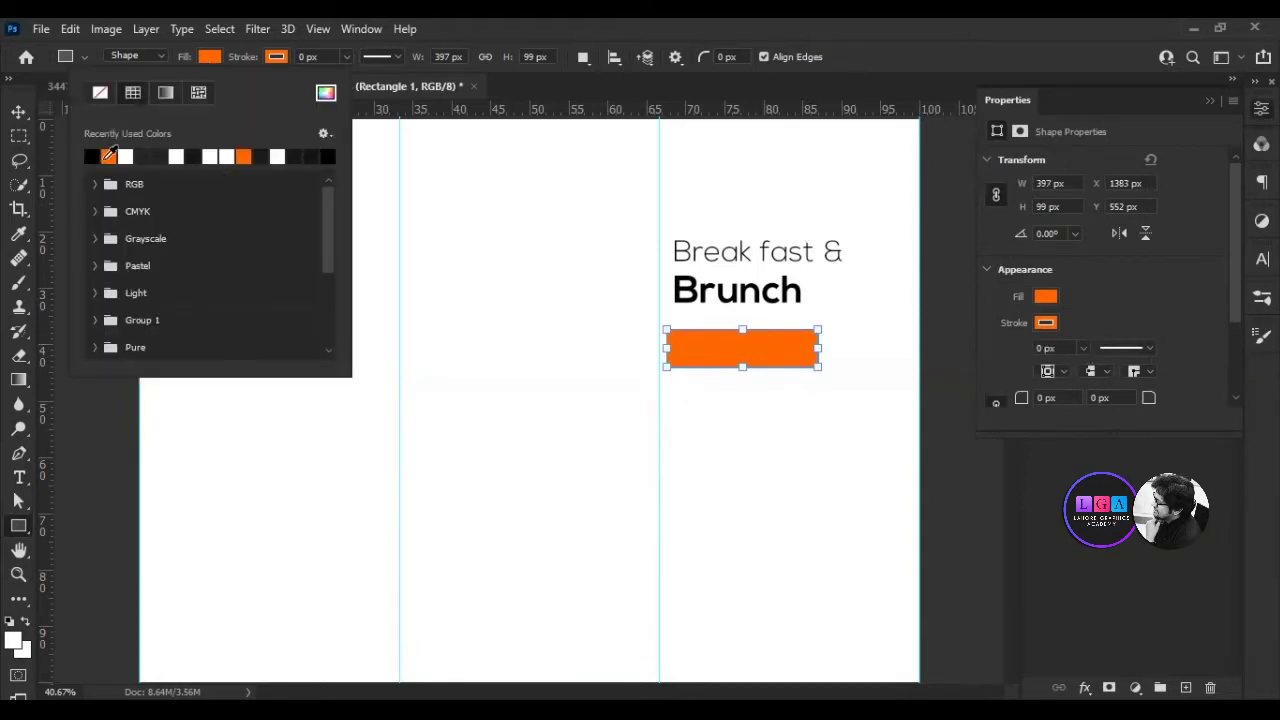
click(326, 92)
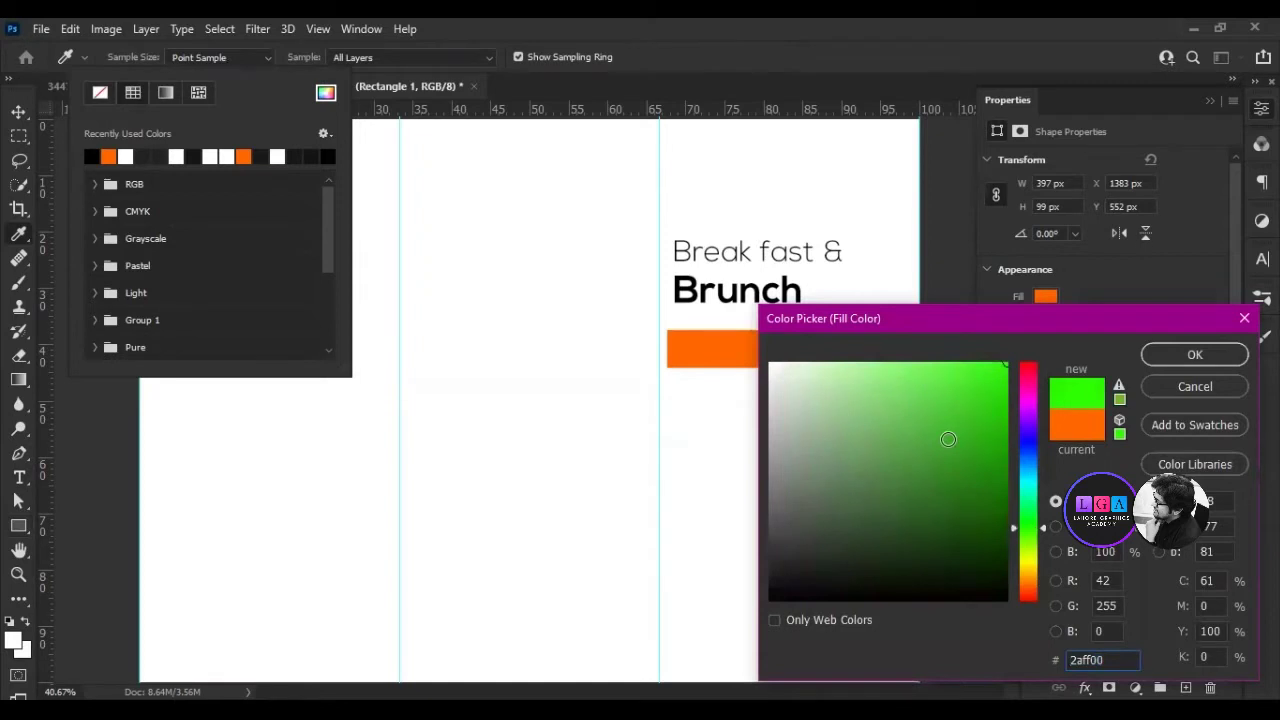
drag(949, 439, 911, 383)
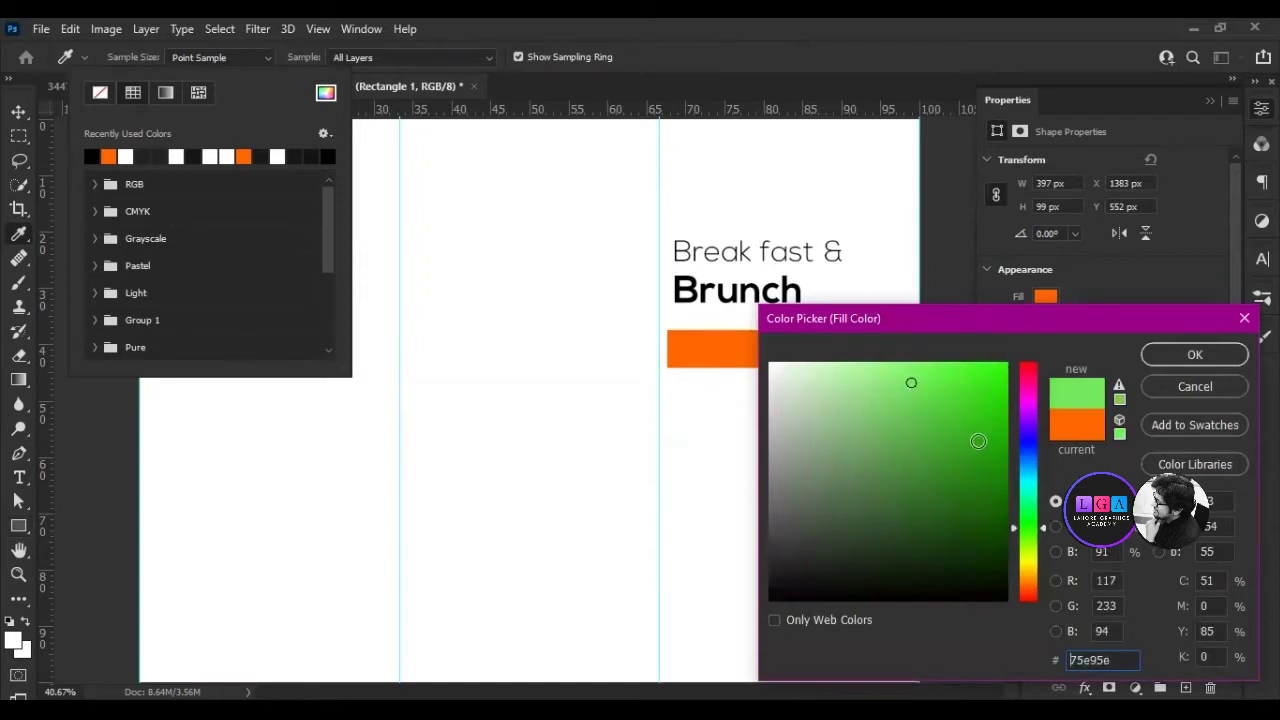
key(ctrl+a)
mouse_move(927, 370)
mouse_down()
mouse_move(937, 366)
mouse_move(922, 363)
mouse_up()
drag(1030, 537, 1032, 523)
drag(950, 465, 996, 395)
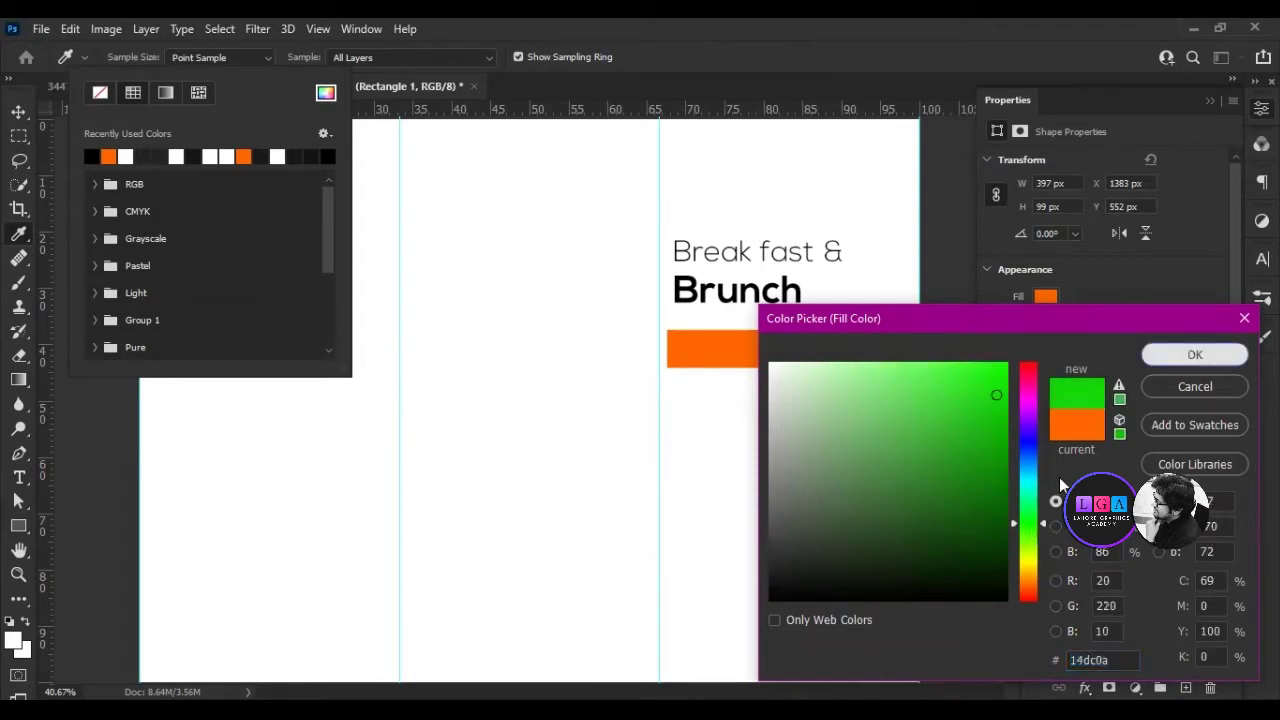
click(1180, 356)
click(1192, 117)
click(1208, 102)
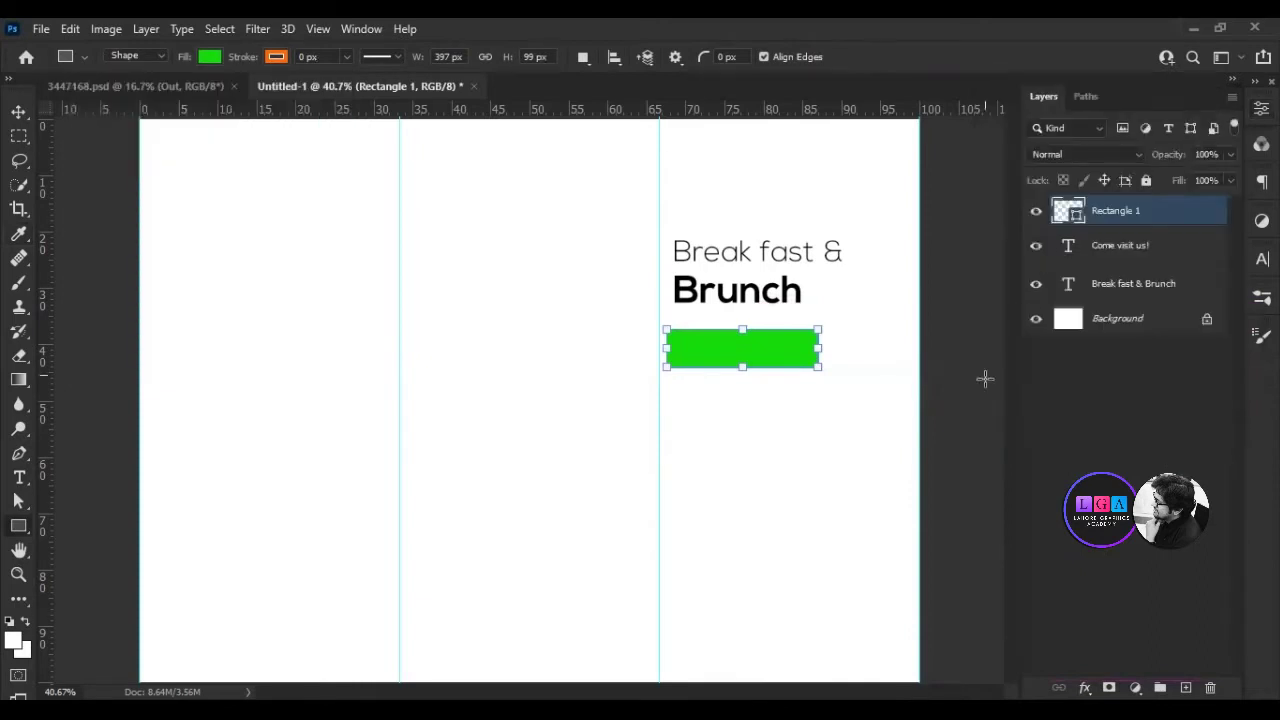
Select Rectangle 1 and show its Appearance settings in the Properties panel.
scroll(875, 315, up, 3)
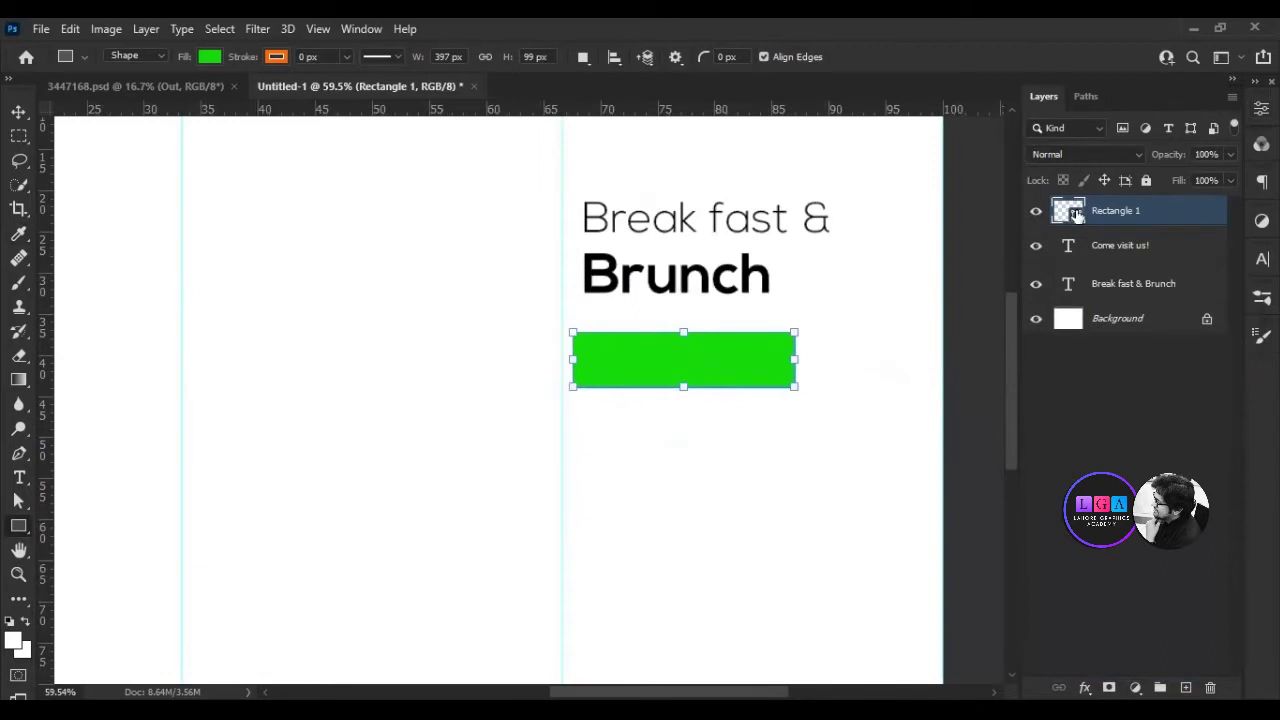
click(1140, 420)
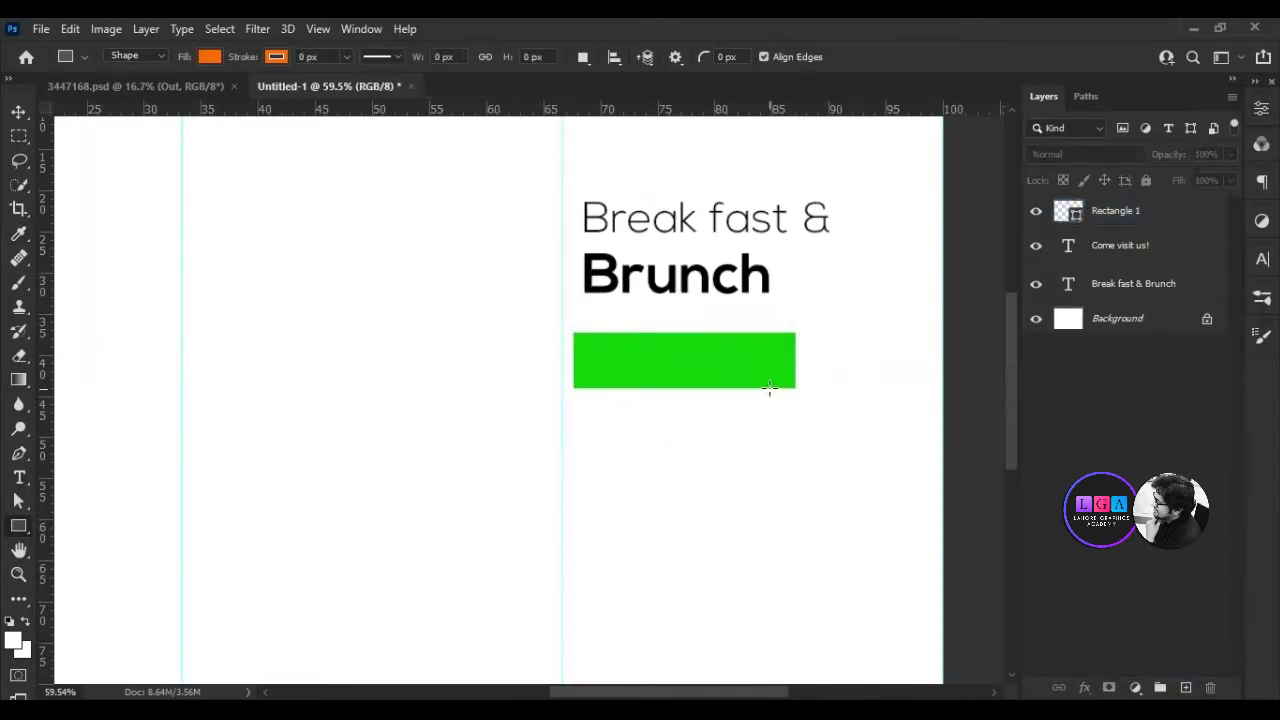
click(1117, 222)
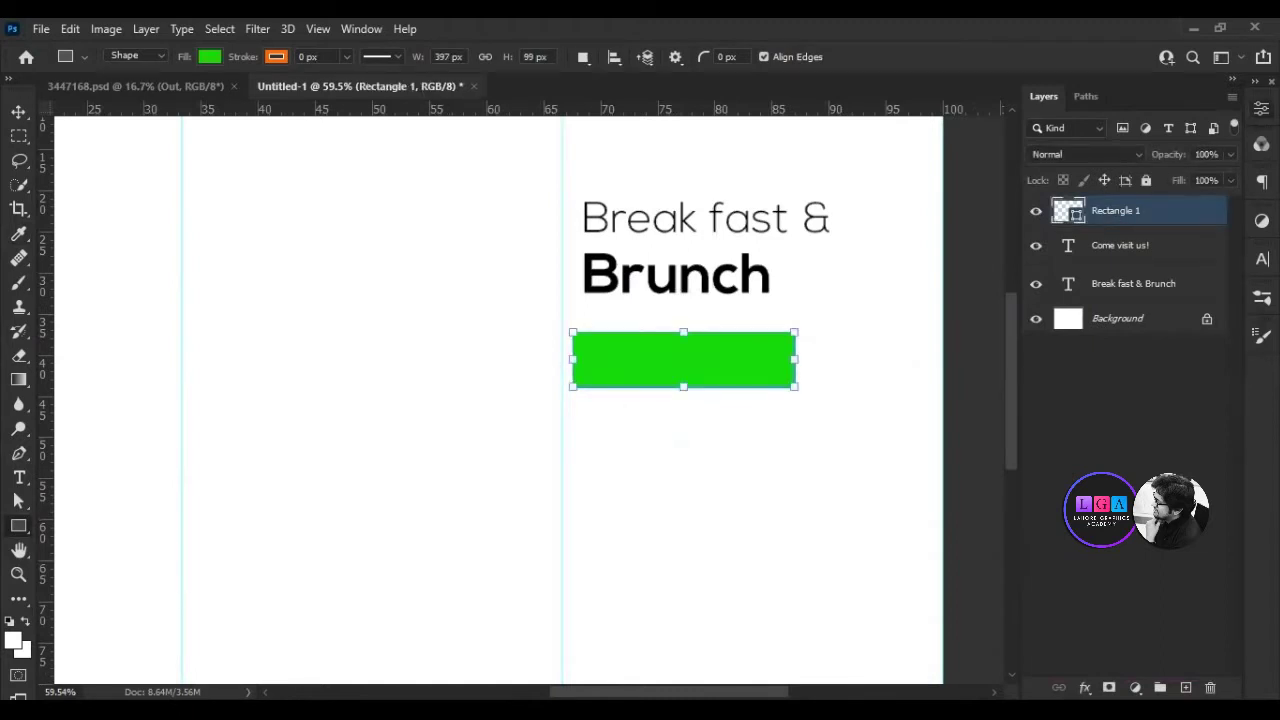
click(1262, 108)
key(alt+w)
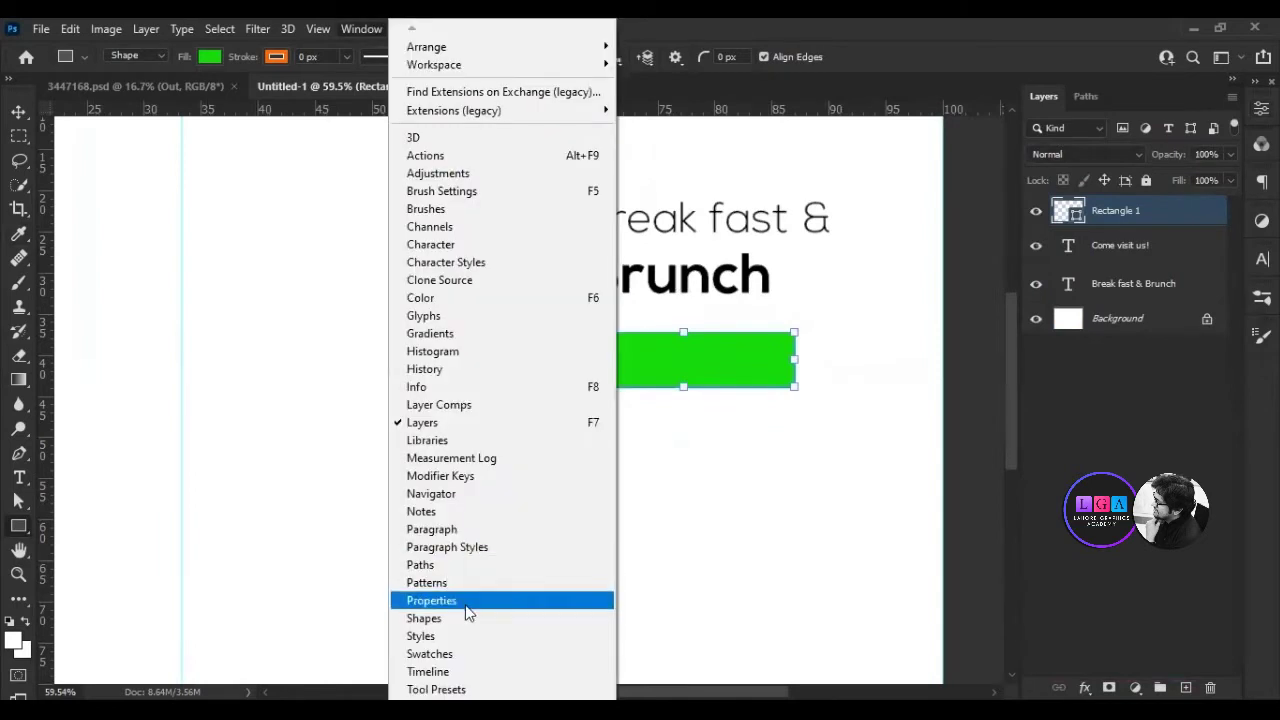
click(440, 600)
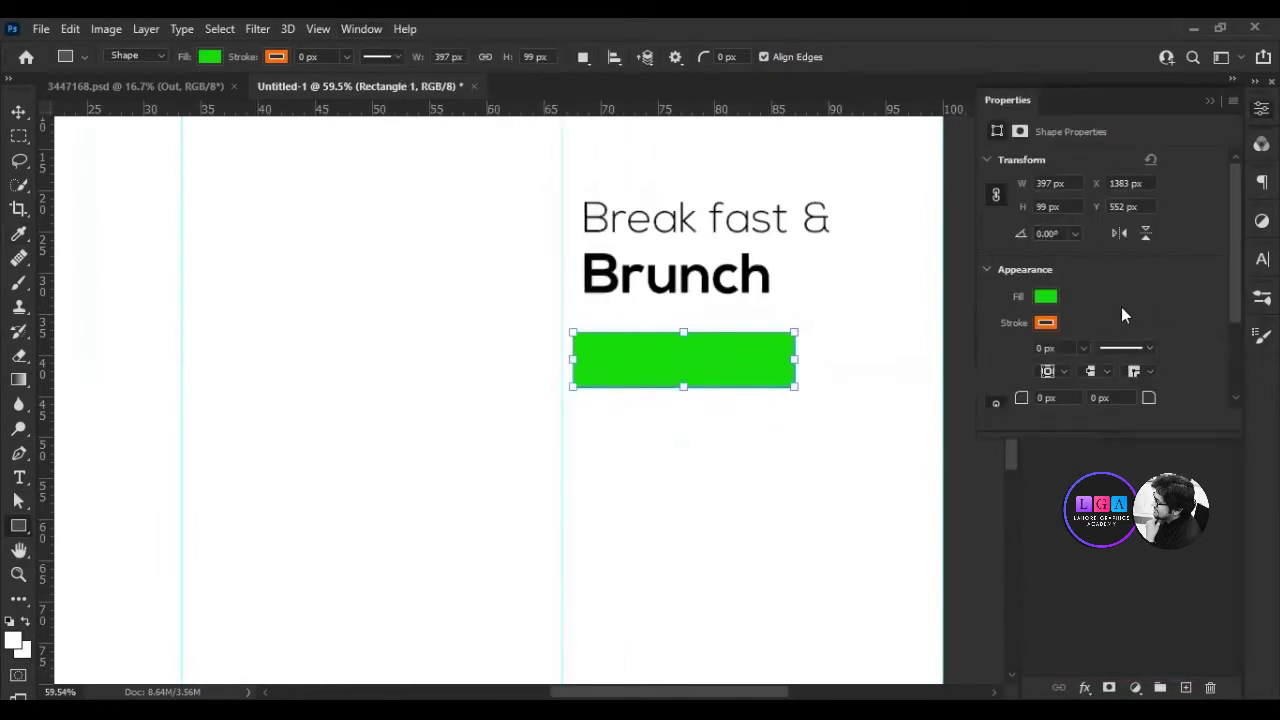
scroll(1127, 322, down, 1)
scroll(1127, 322, down, 1)
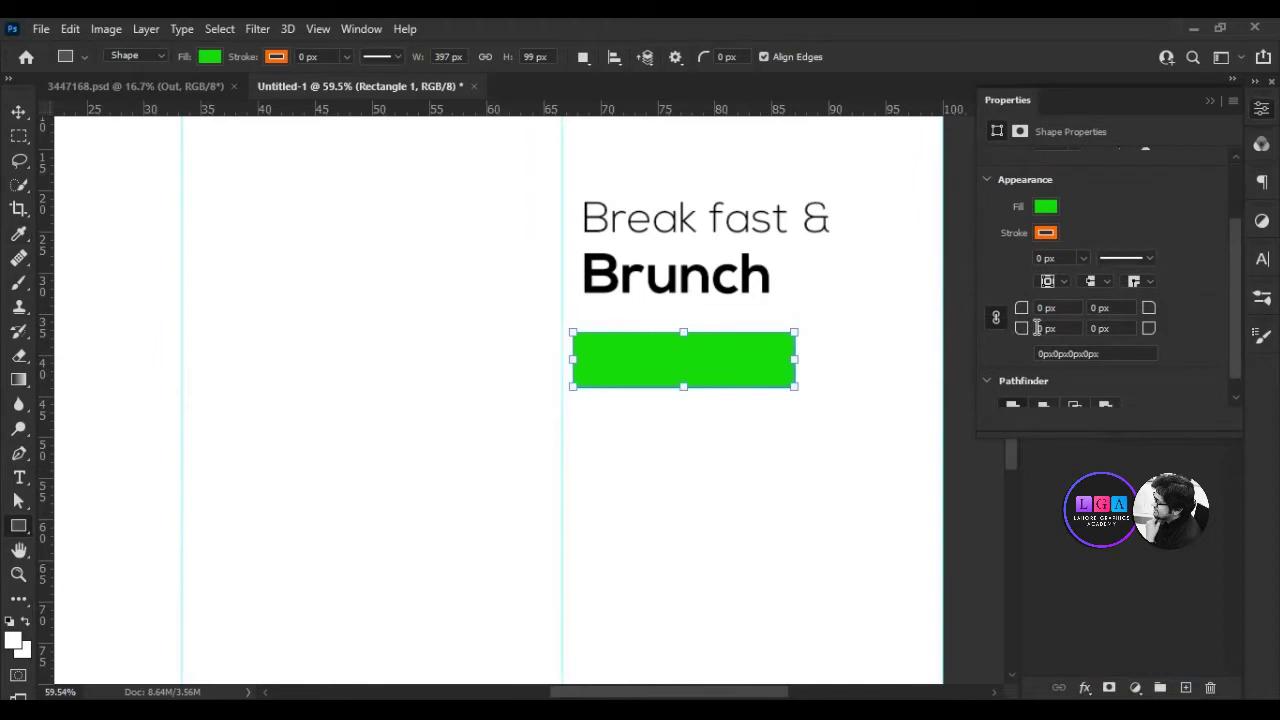
scroll(1100, 289, down, 1)
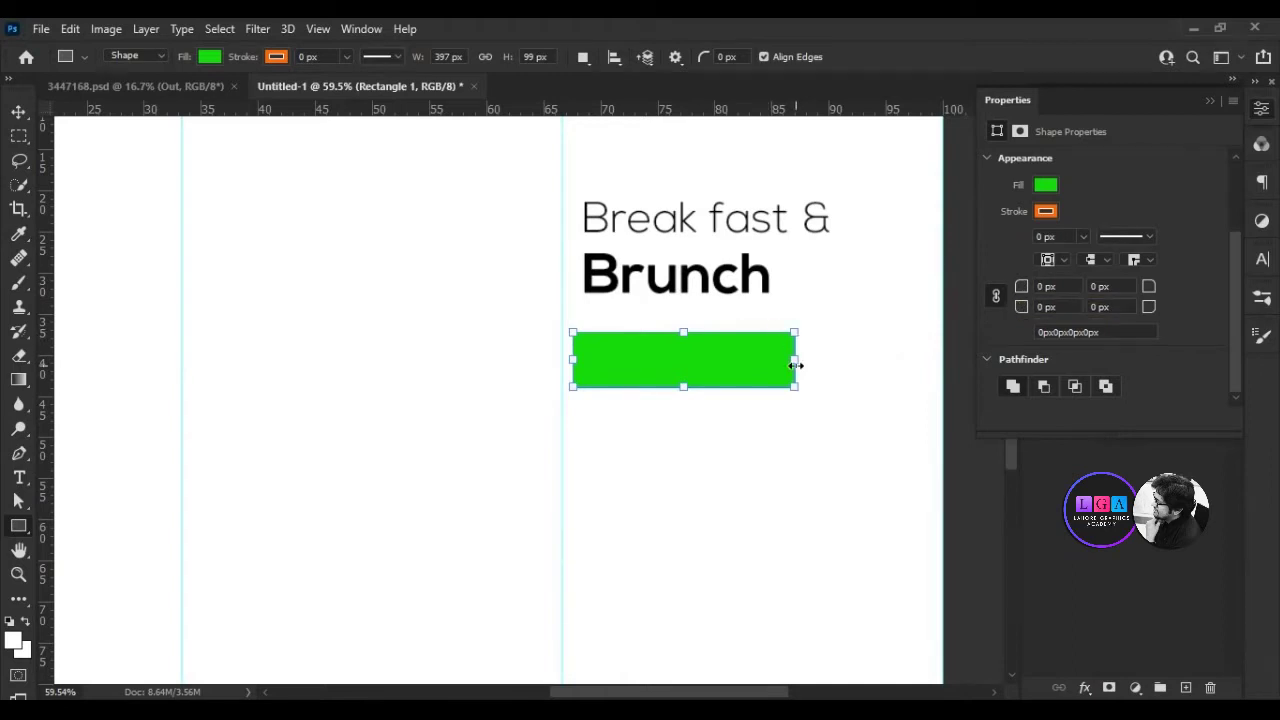
Set the linked corner radius to 50 for all four corners.
click(1017, 291)
text(50)
key(Return)
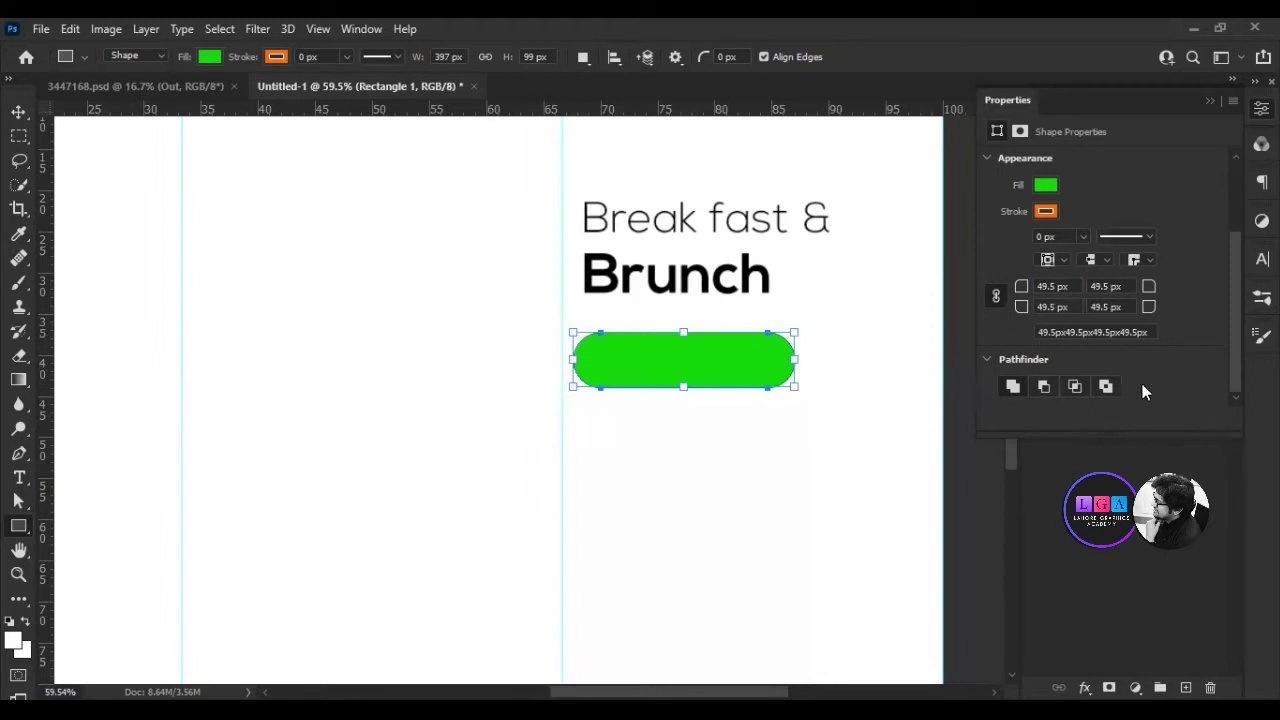
click(1209, 104)
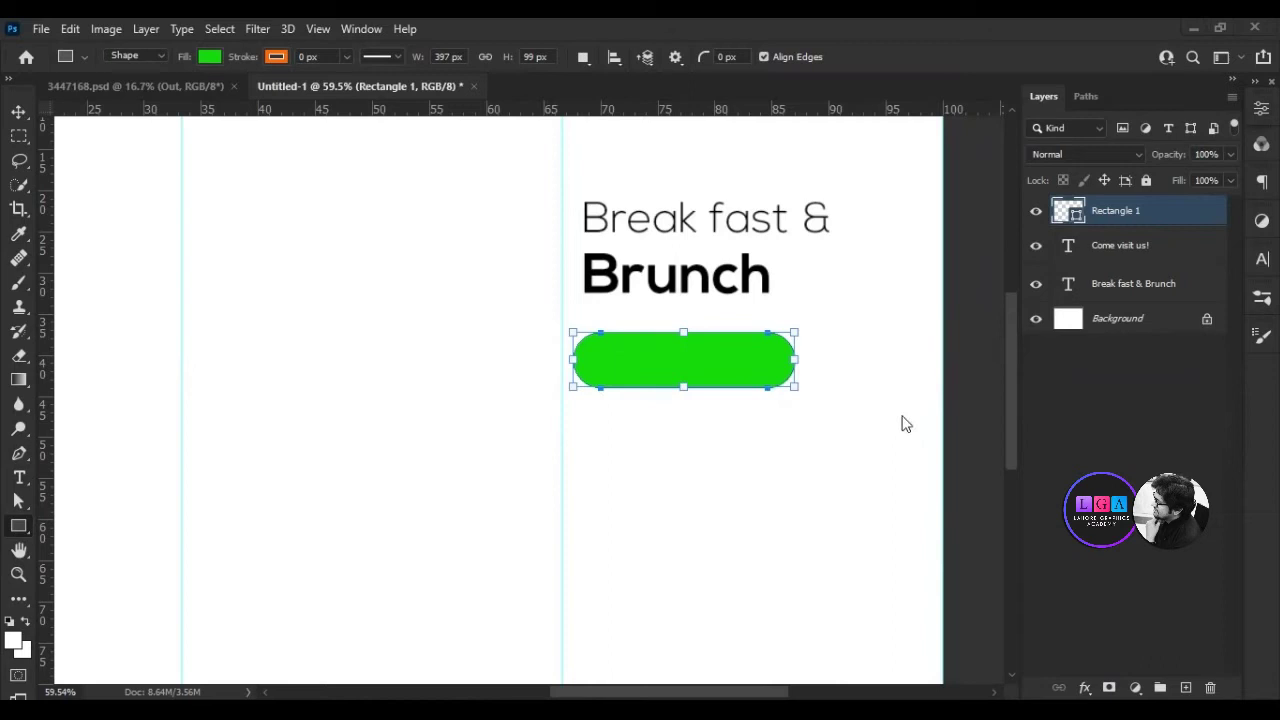
Move the 'Come visit us!' layer above Rectangle 1 and make its text white (ffffff).
click(1100, 408)
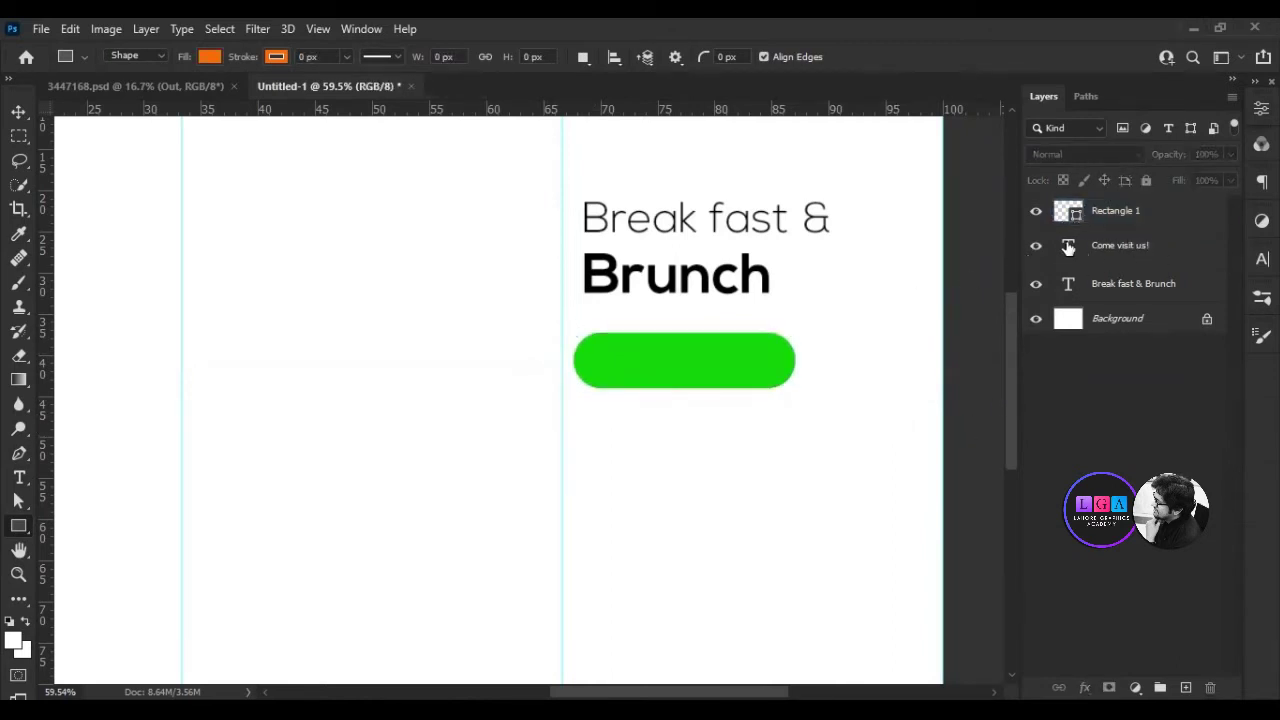
drag(1069, 247, 1068, 205)
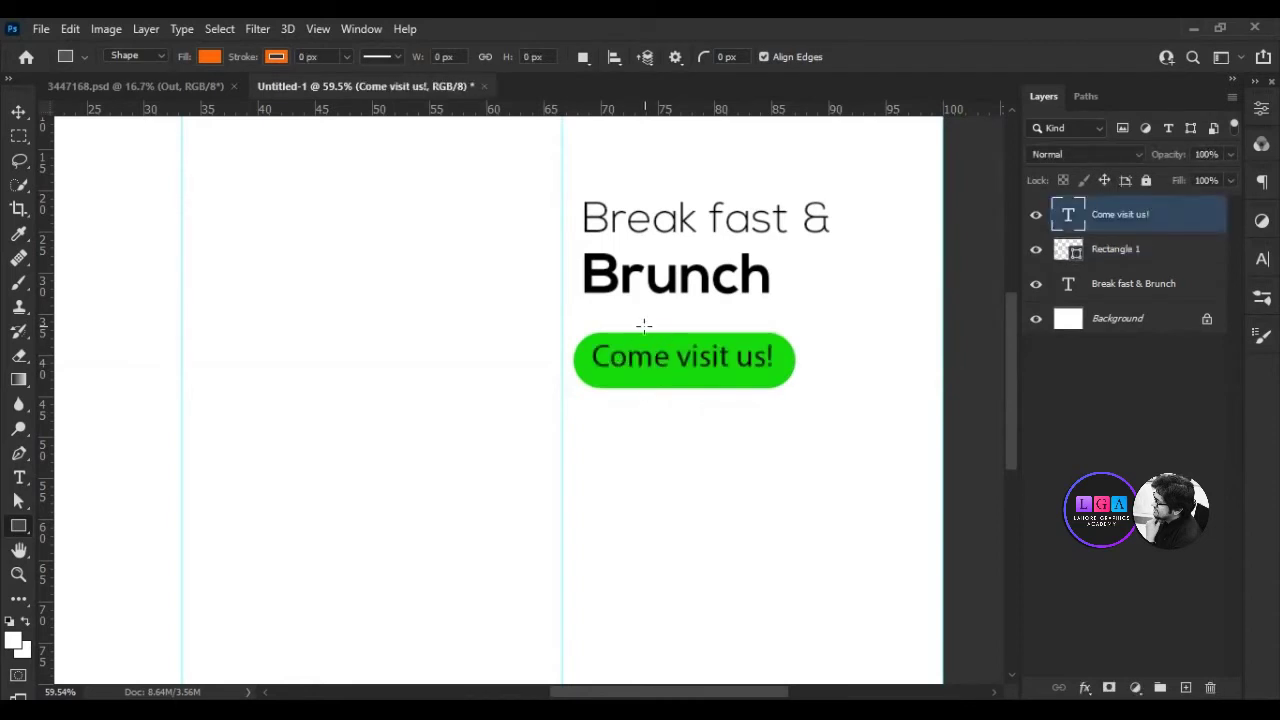
double_click(1068, 214)
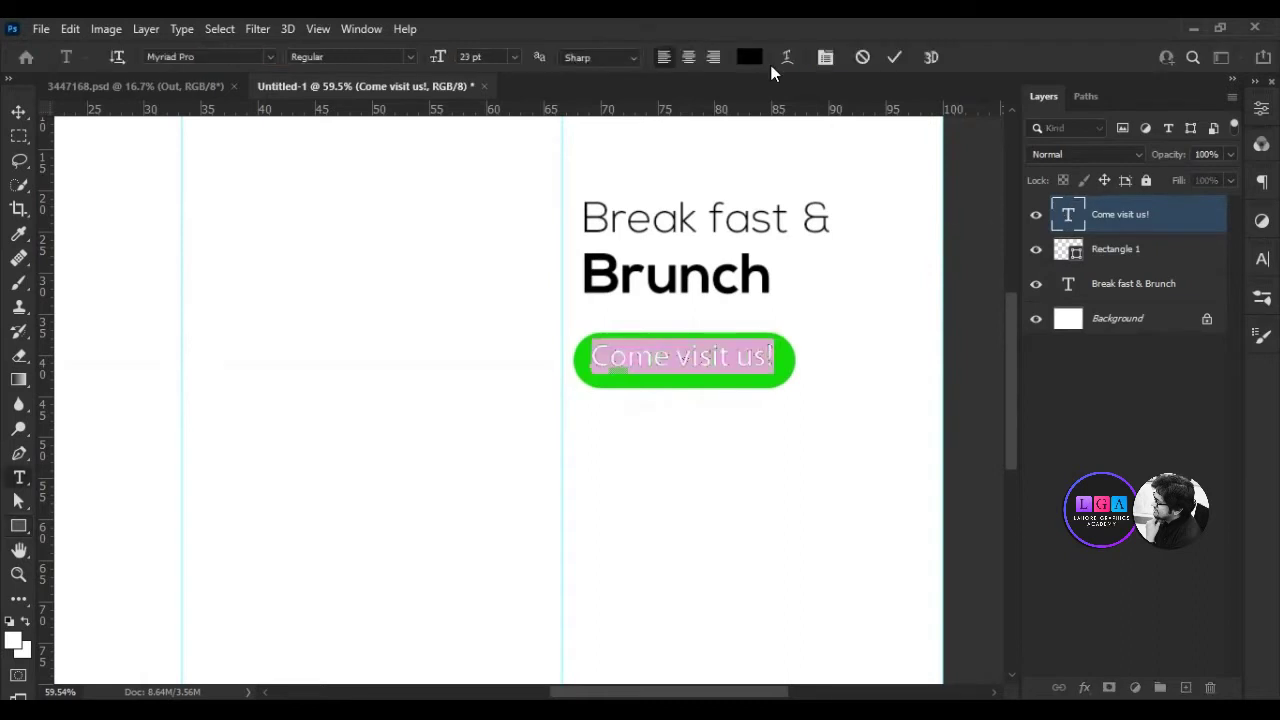
click(749, 57)
drag(847, 368, 776, 350)
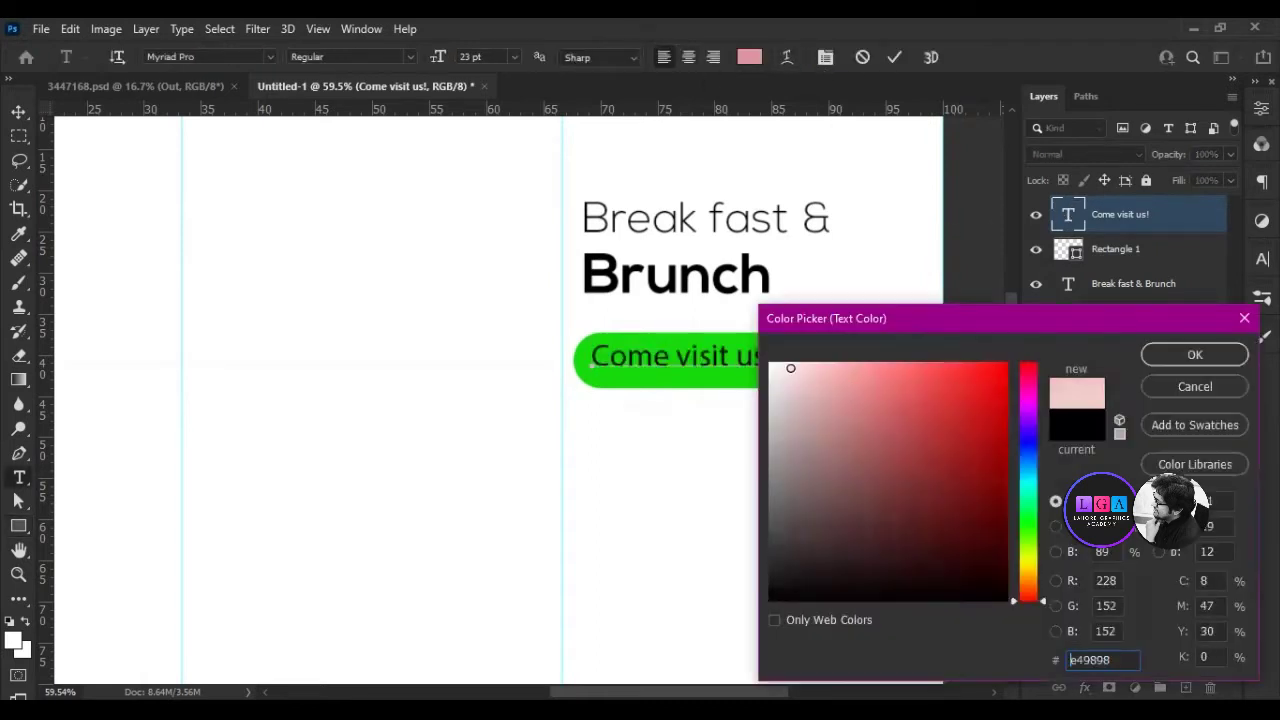
click(1232, 359)
click(893, 58)
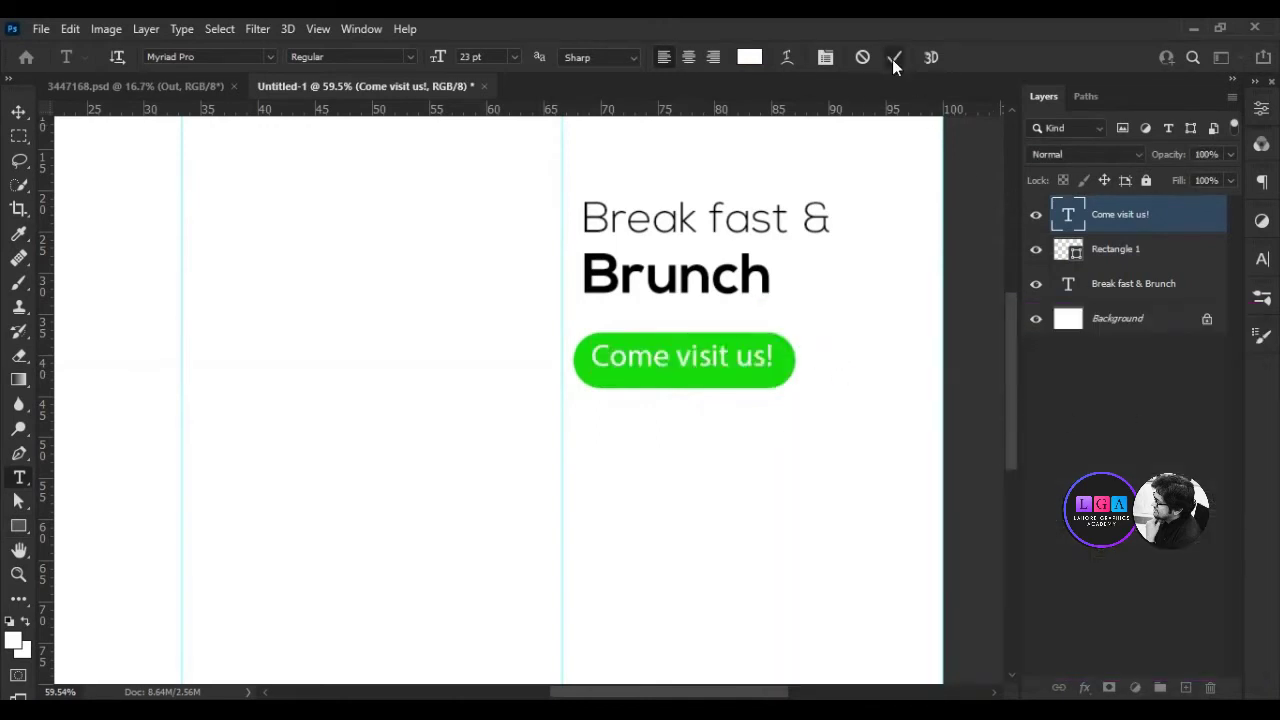
key(u)
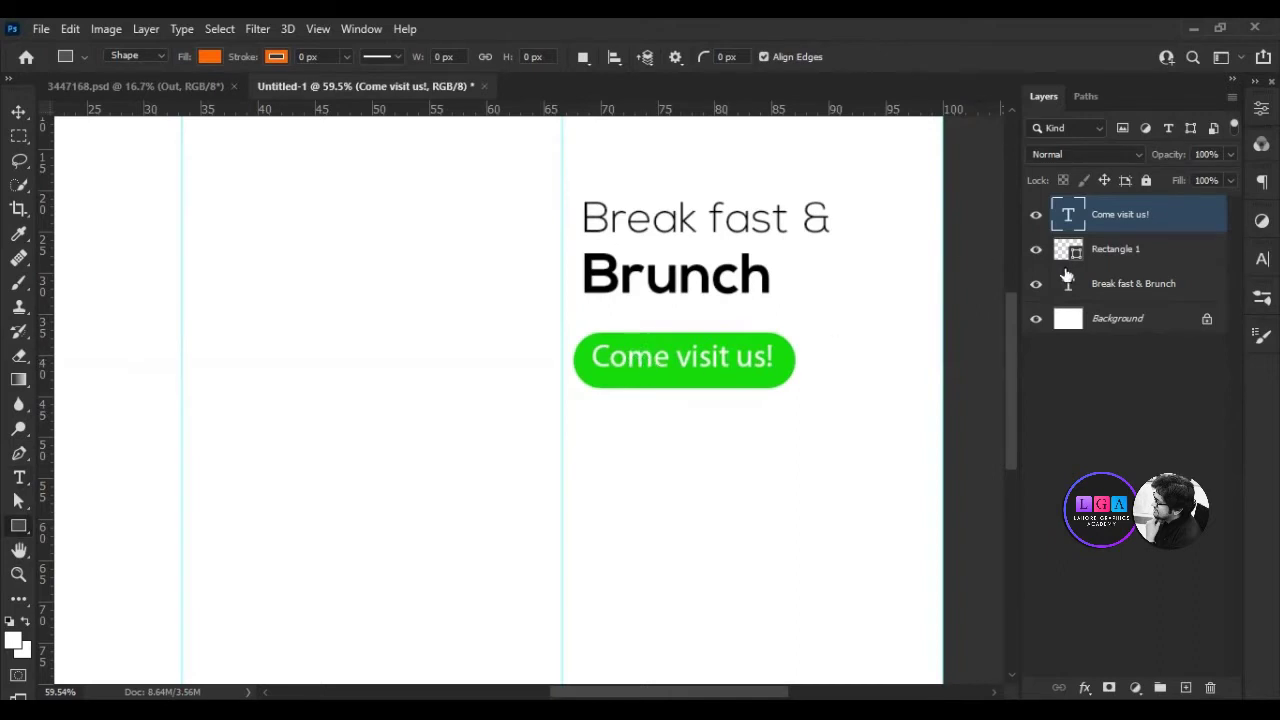
Rename the Rectangle 1 layer to 'Button (CTA)'.
click(1130, 258)
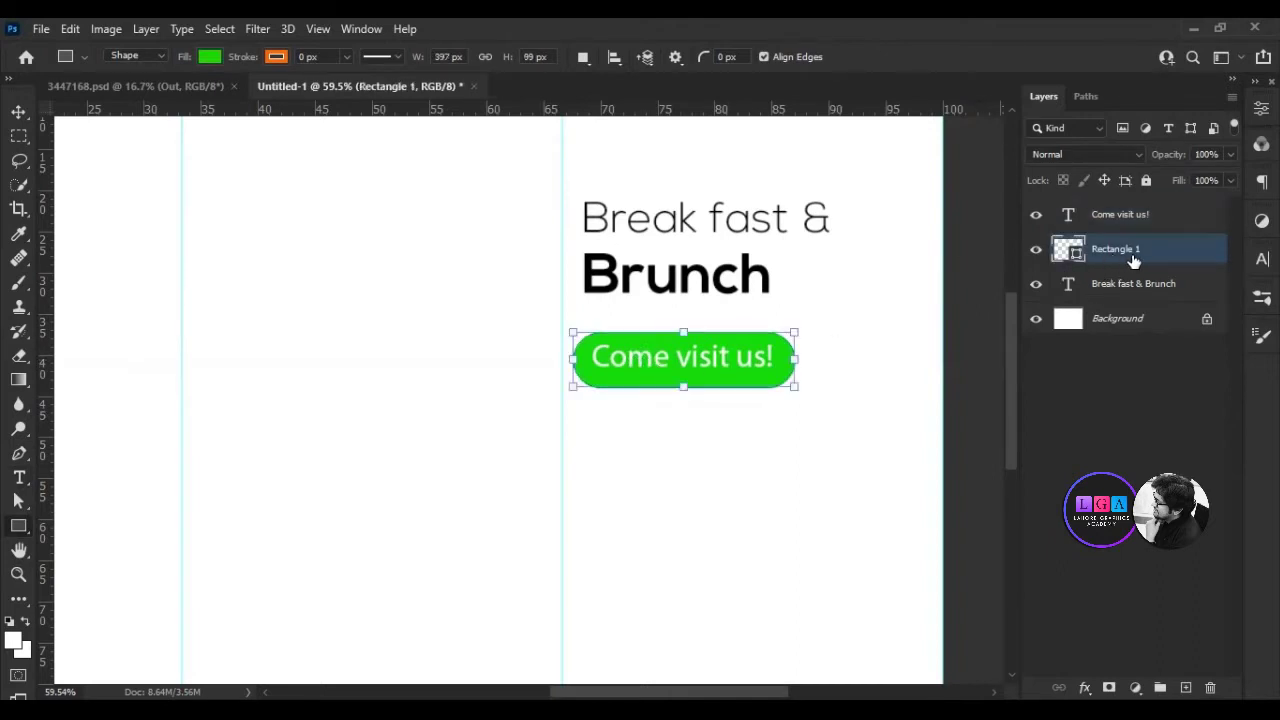
double_click(1122, 258)
text(Button)
text( (CTA))
key(Return)
Centre the 'Come visit us!' text vertically and horizontally on the green button.
key(alt+bracketright)
shift+click(1147, 252)
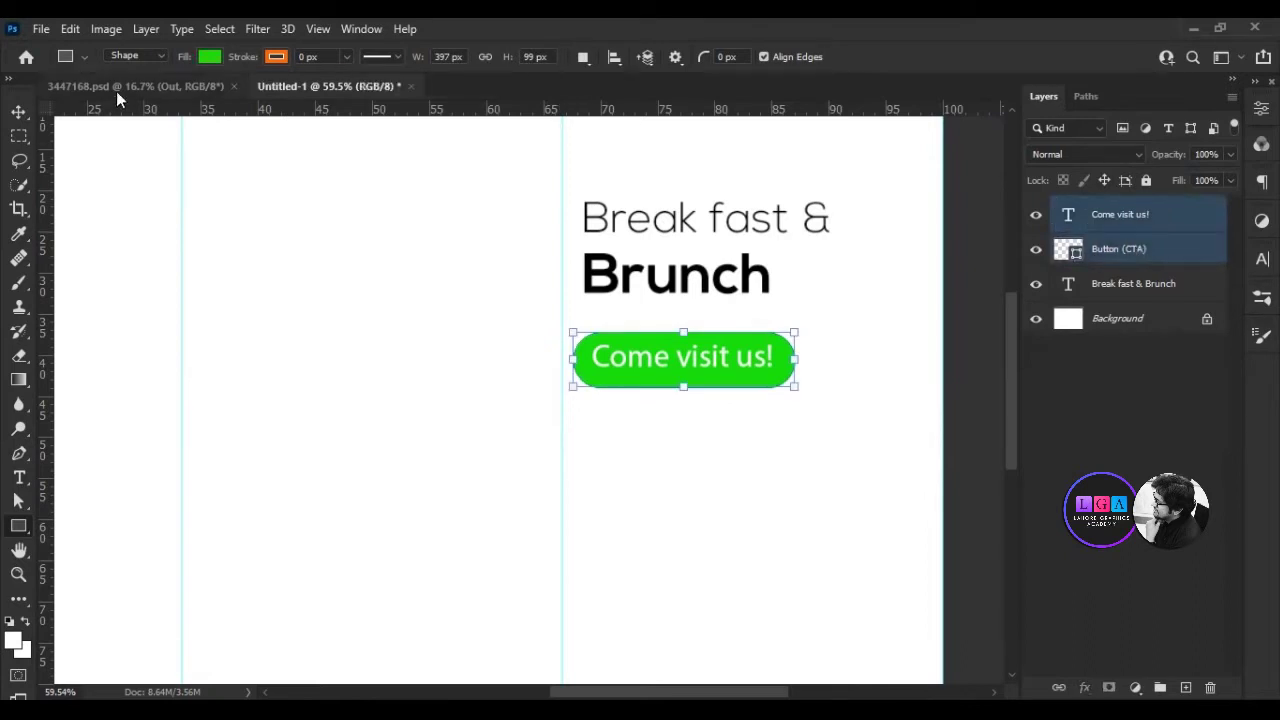
click(20, 115)
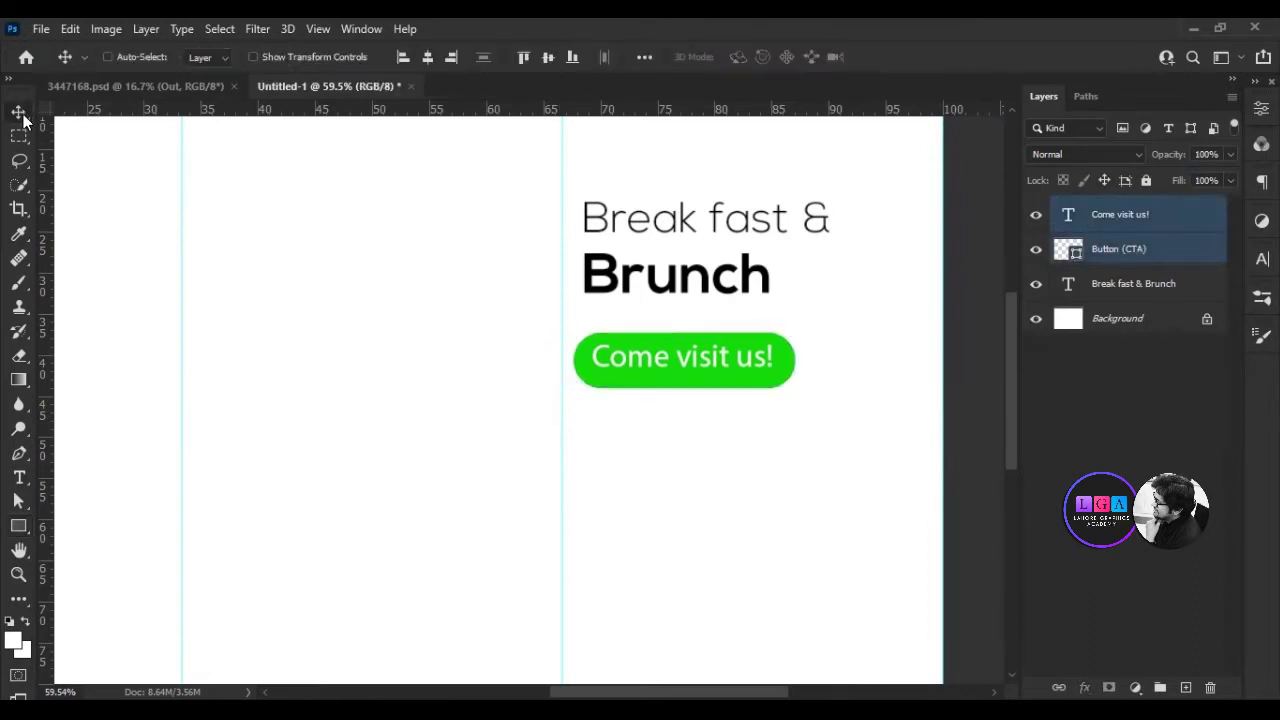
click(546, 58)
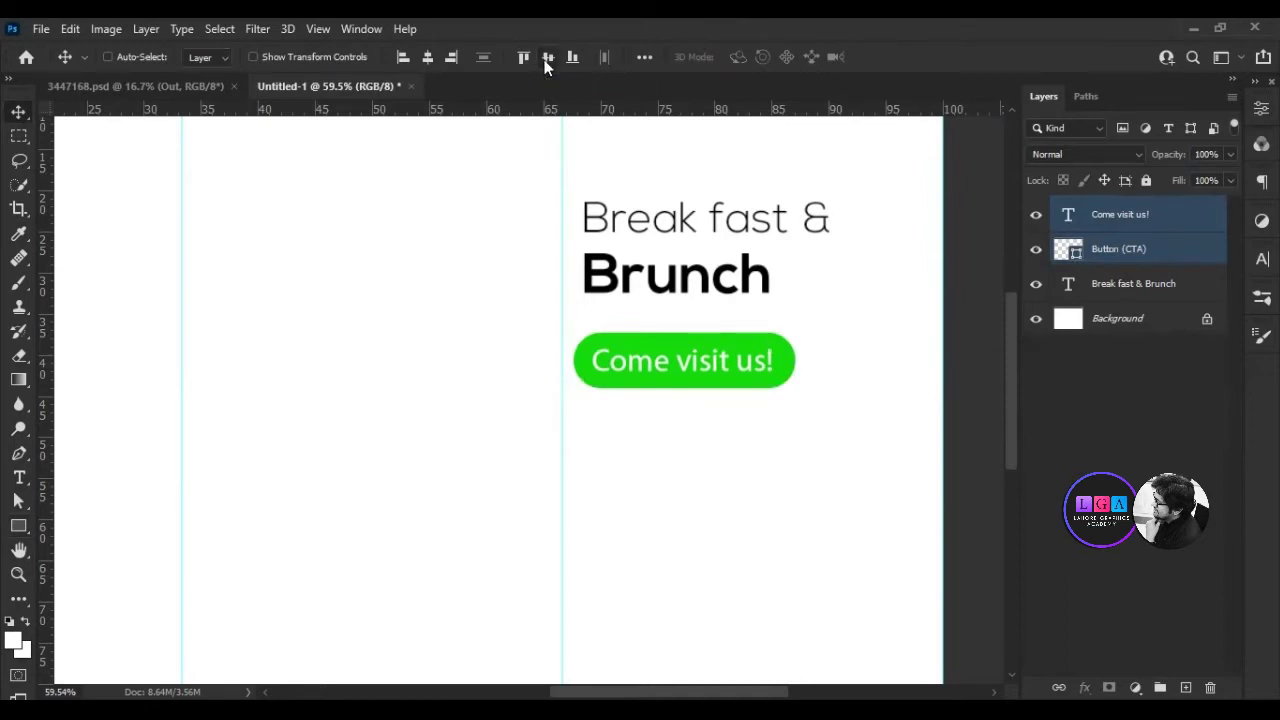
click(428, 58)
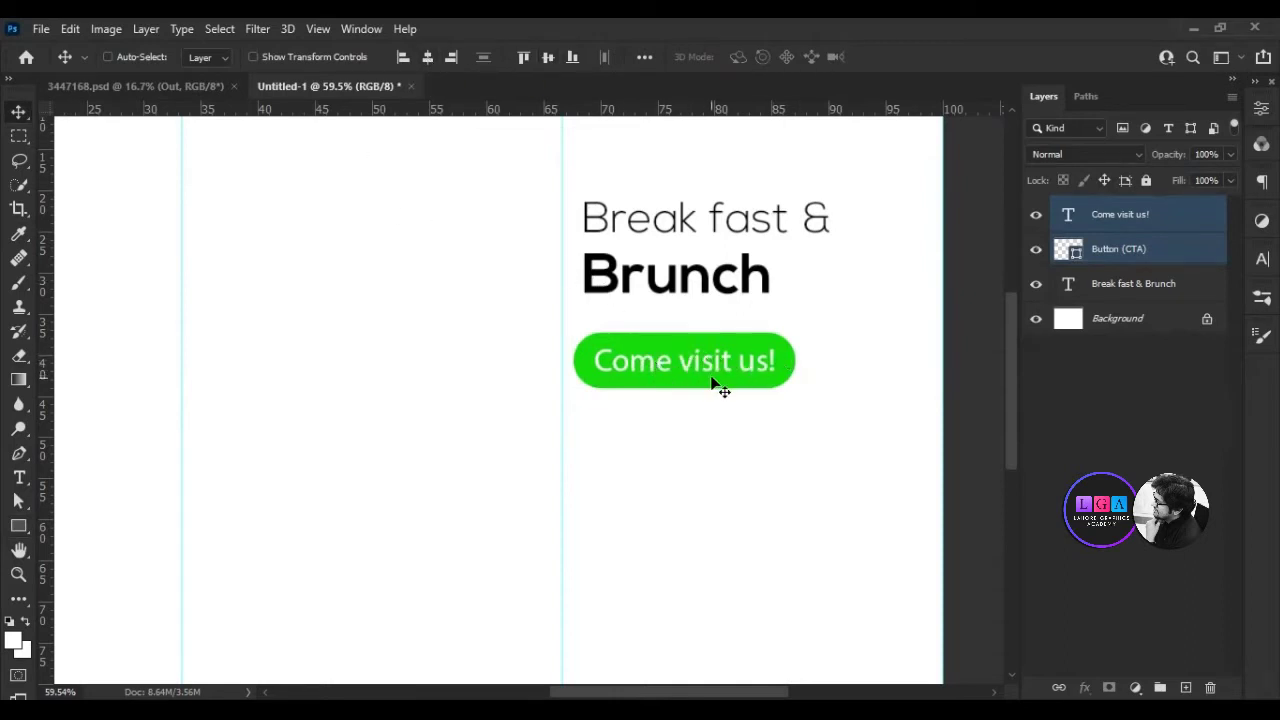
Group the text and Button (CTA) layers into a group named 'Button'.
click(1138, 376)
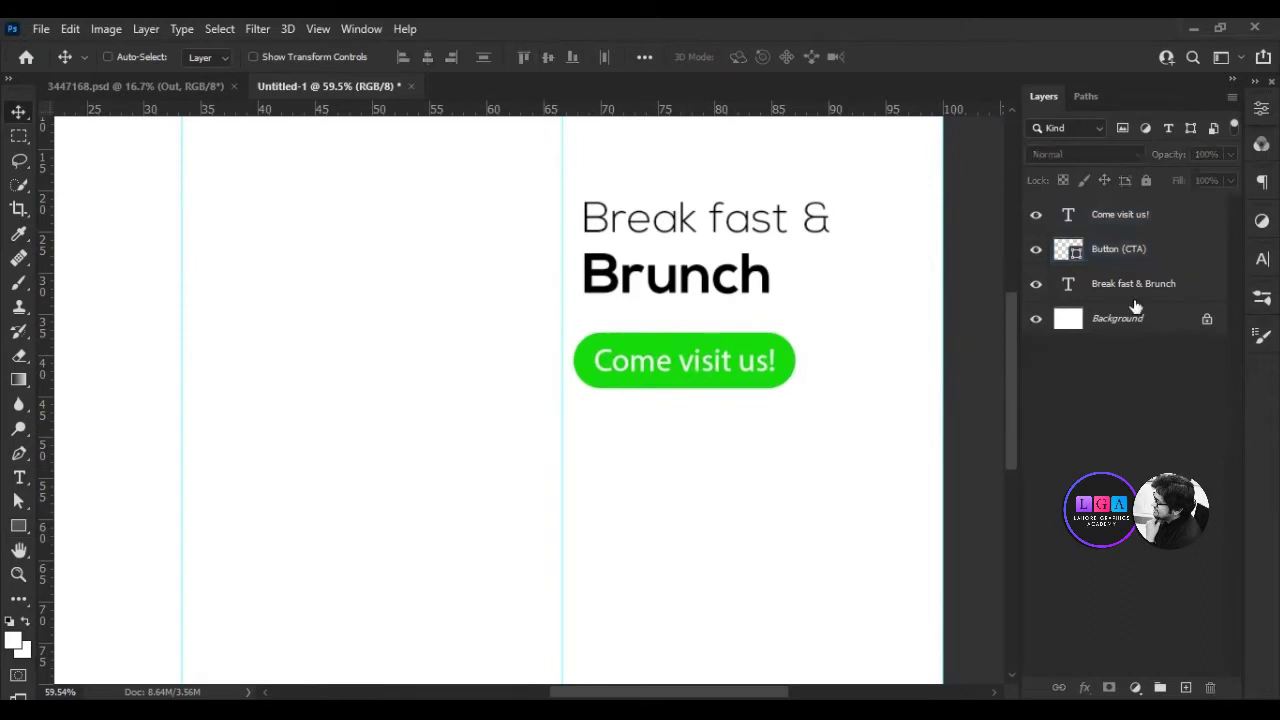
click(1120, 216)
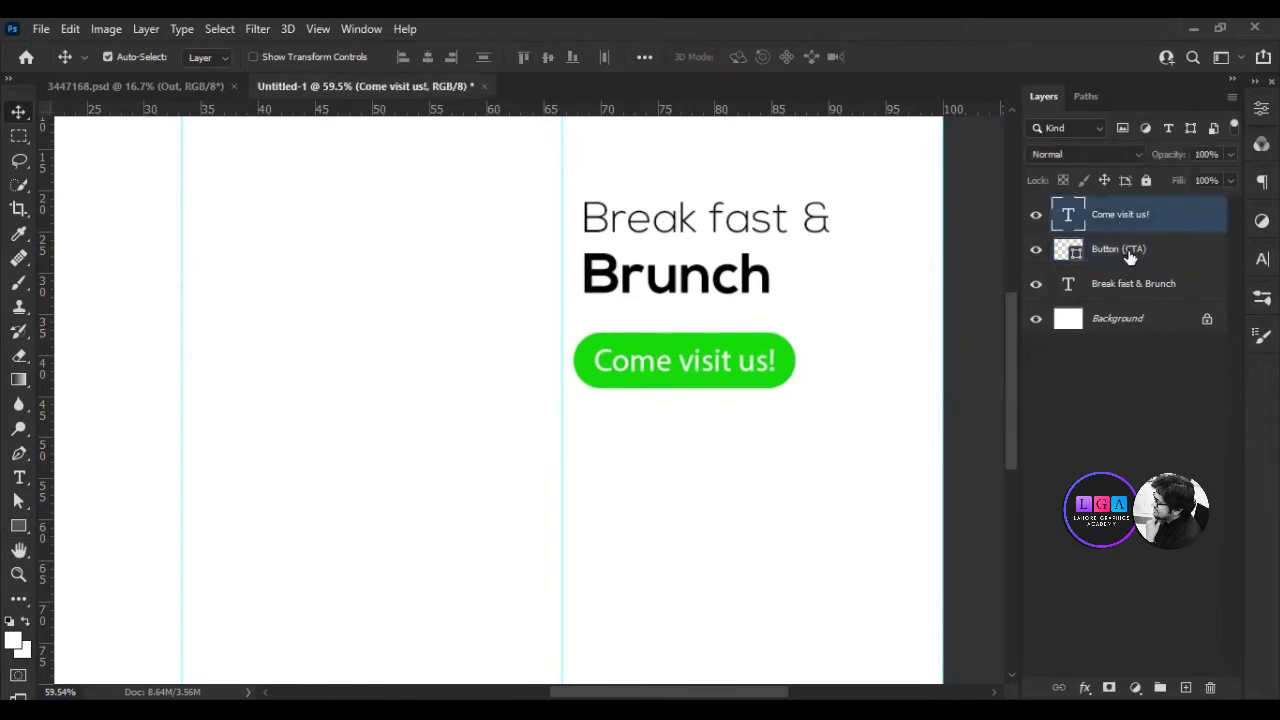
shift+click(1120, 250)
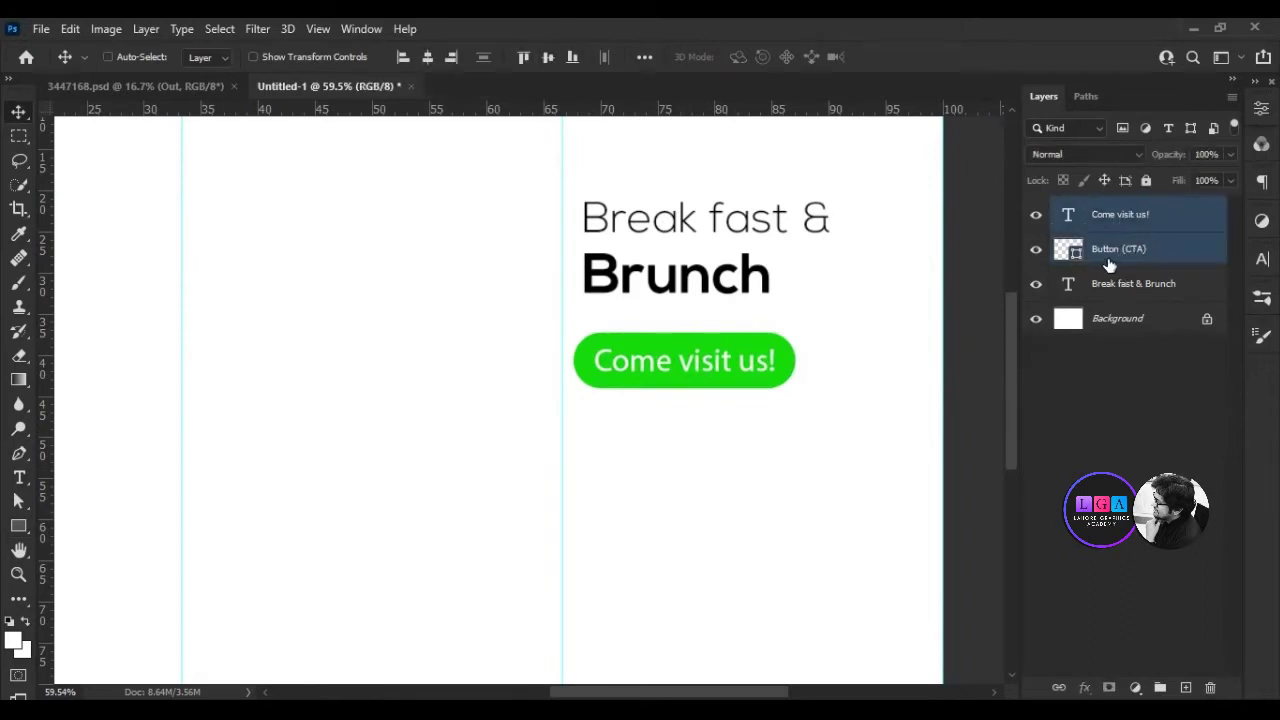
key(ctrl)
key(ctrl+g)
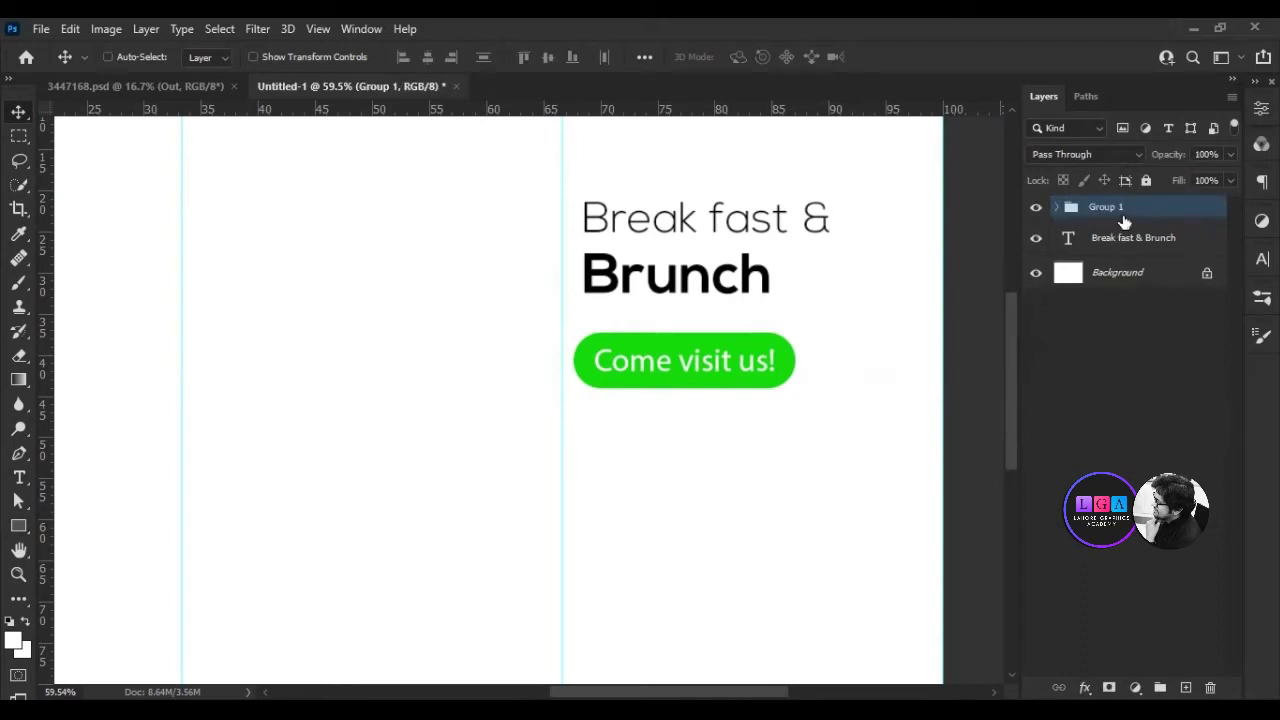
double_click(1120, 216)
text(Button)
key(Return)
Inspect the Button group's layers, then select the whole Button group.
click(1057, 207)
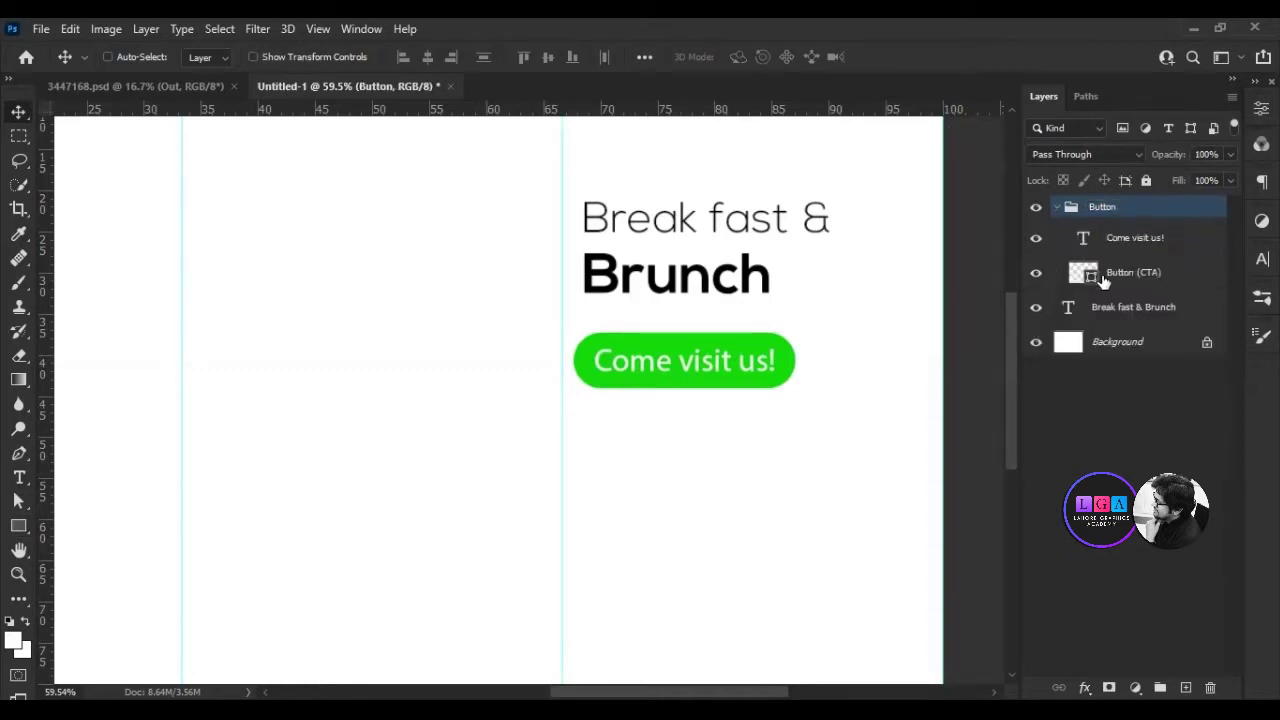
click(1106, 276)
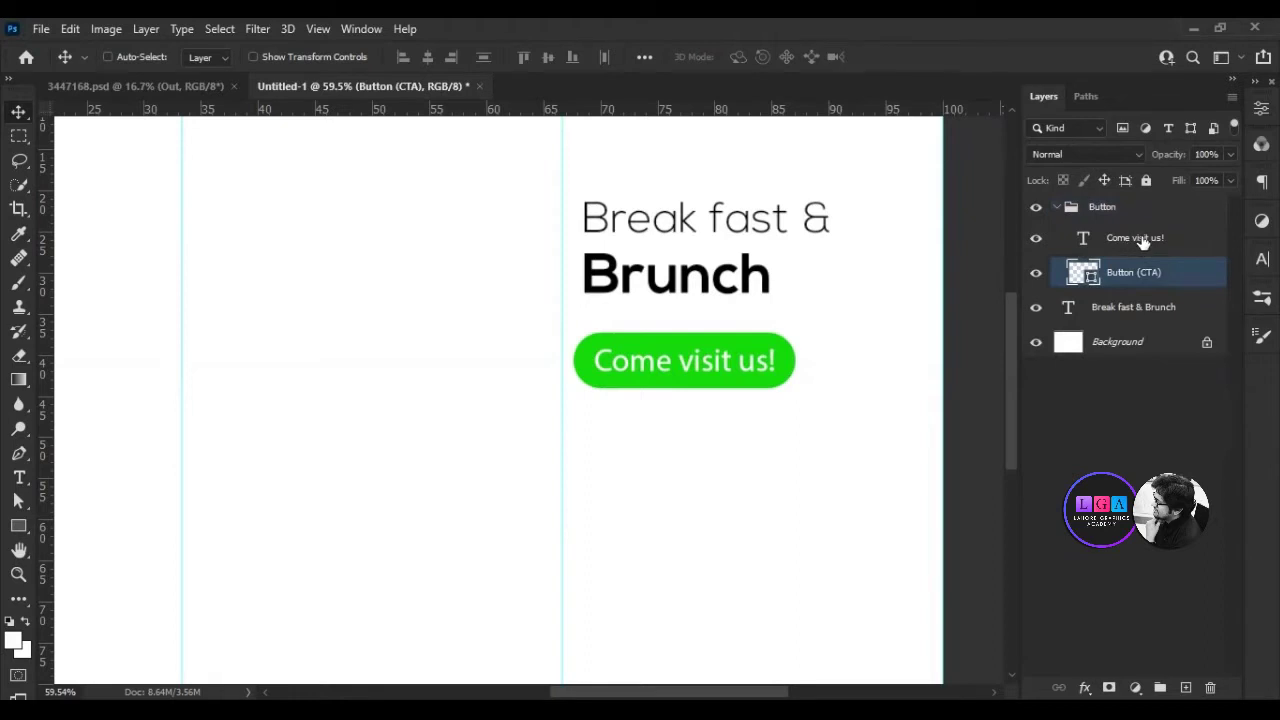
click(1070, 208)
click(1057, 207)
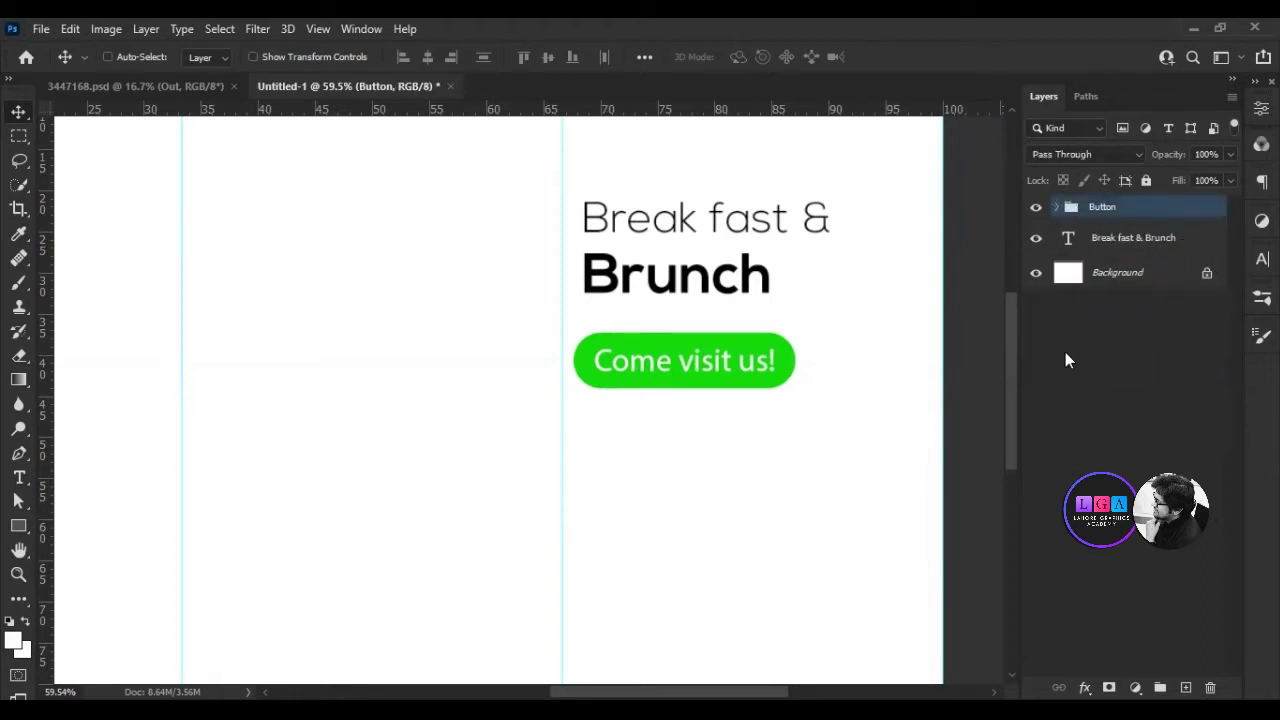
Scale the Button group down to about 74% and commit the transform.
key(ctrl)
key(ctrl+t)
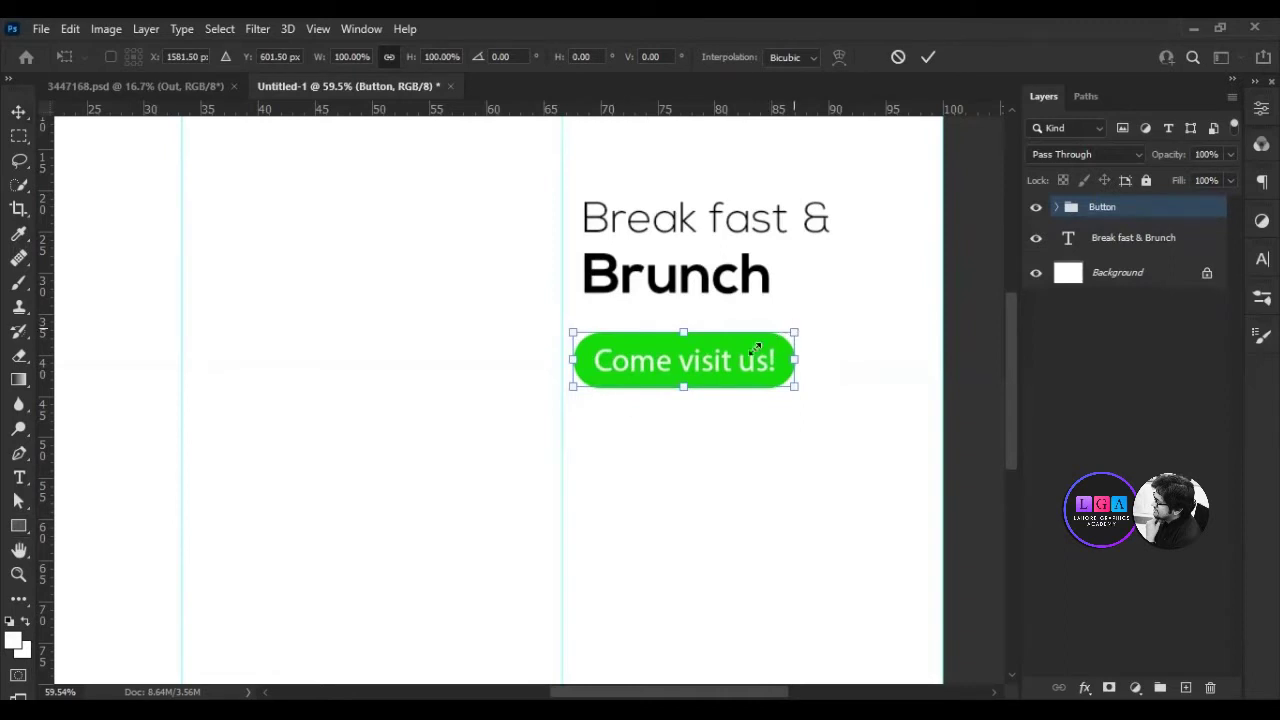
mouse_move(794, 333)
mouse_down()
mouse_move(740, 355)
mouse_move(720, 330)
mouse_up()
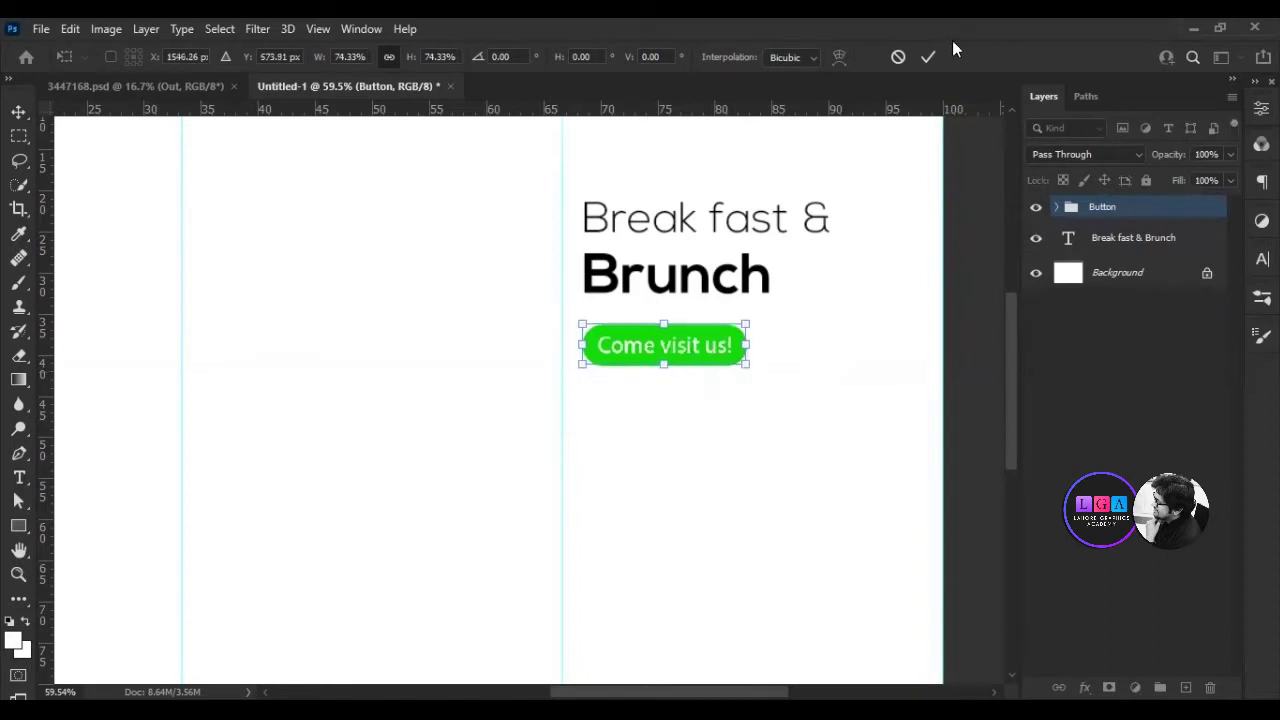
click(928, 57)
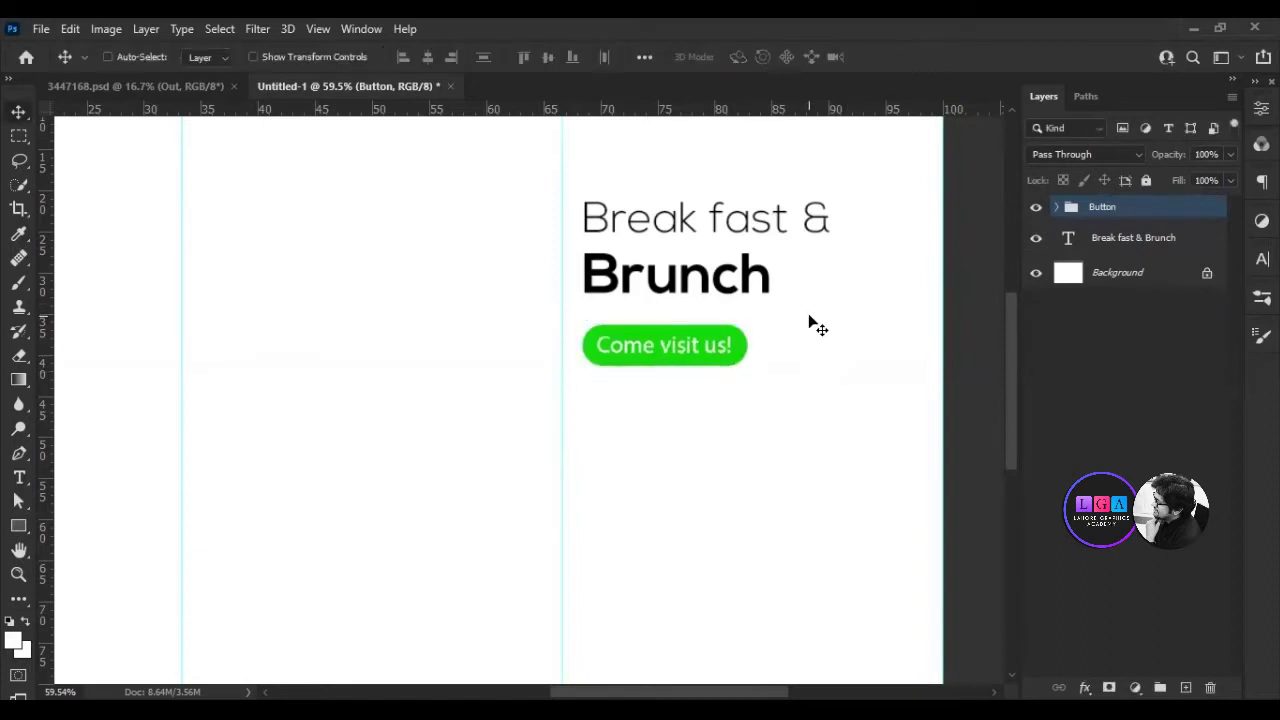
drag(703, 423, 708, 340)
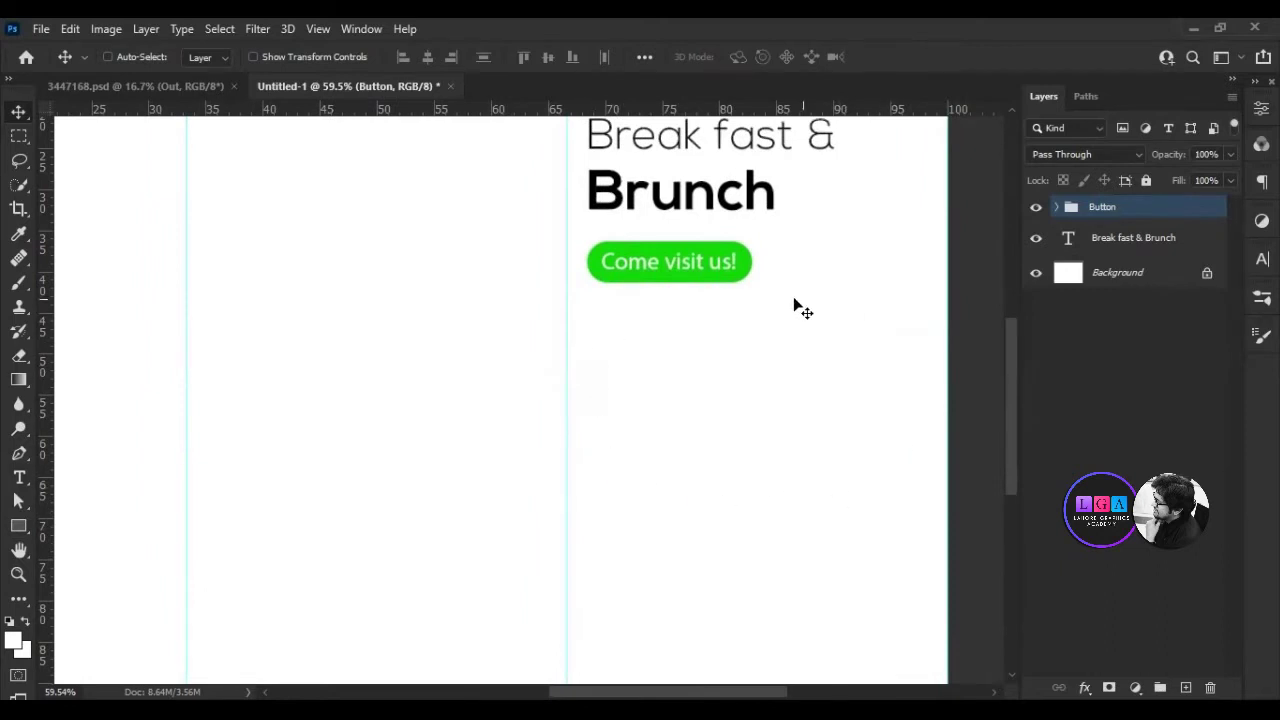
click(20, 483)
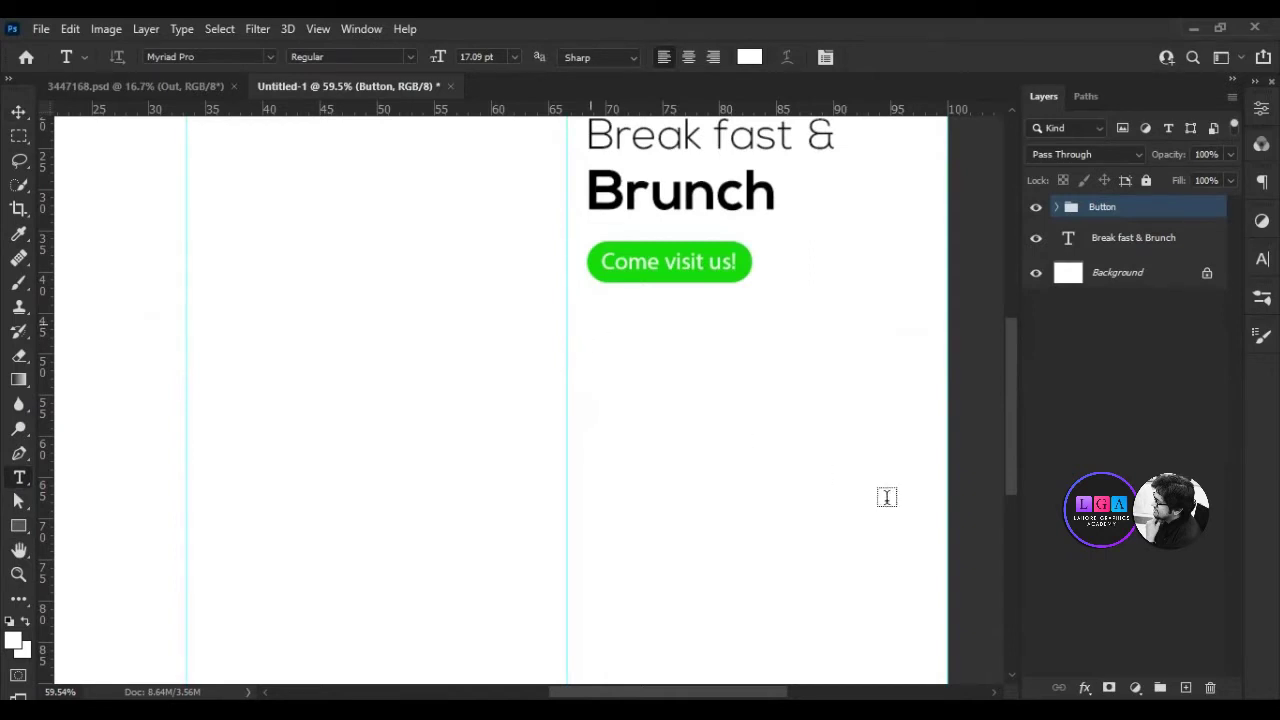
Draw a paragraph text box below the green button with black text.
drag(929, 426, 590, 323)
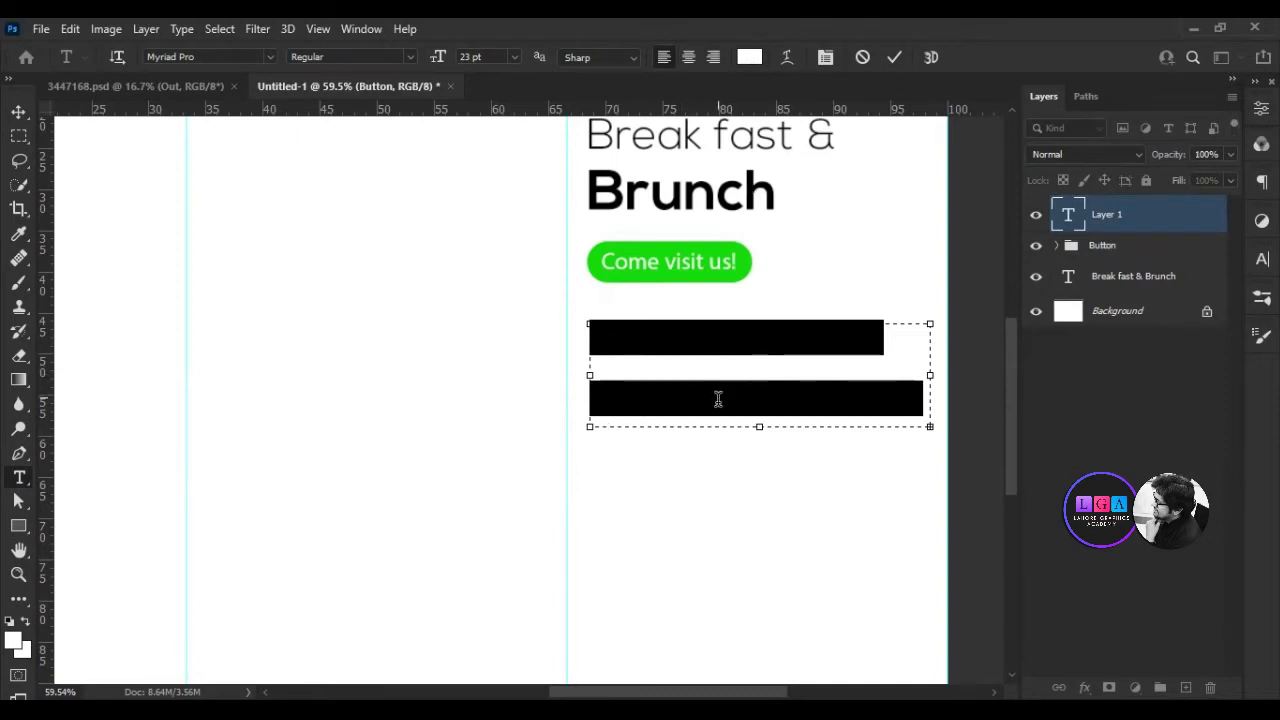
click(749, 58)
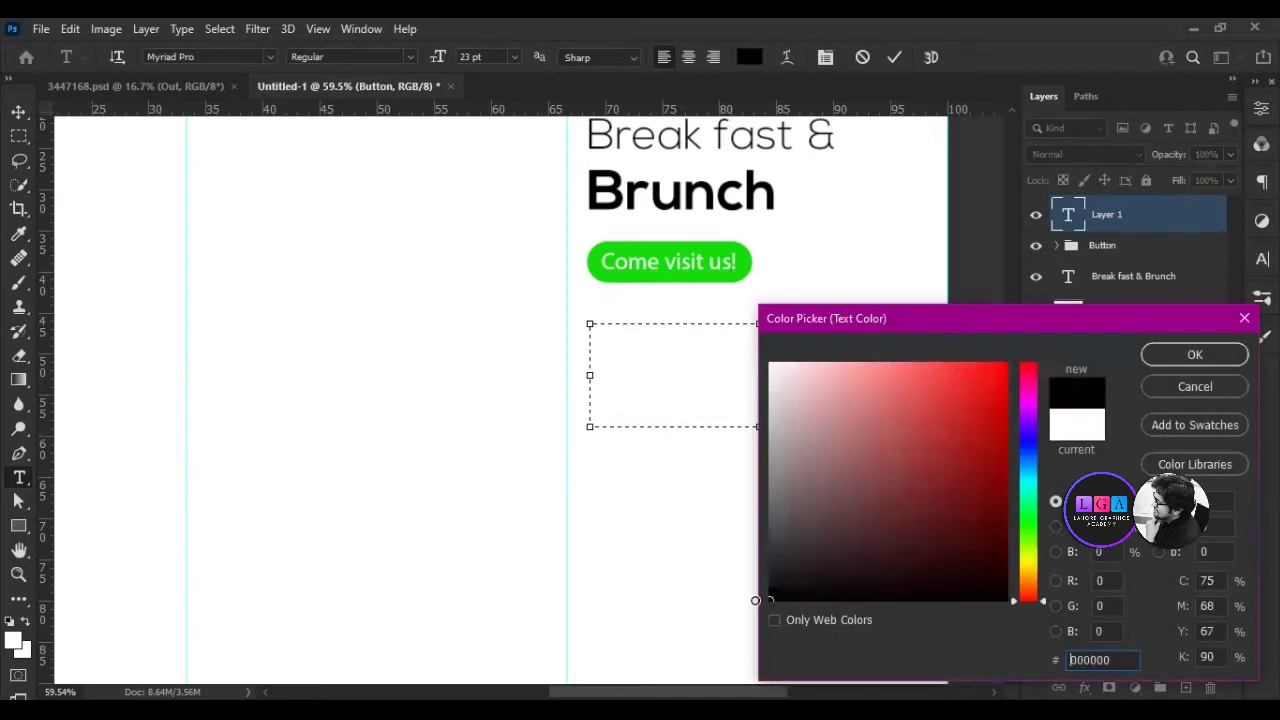
click(1170, 355)
drag(441, 60, 435, 60)
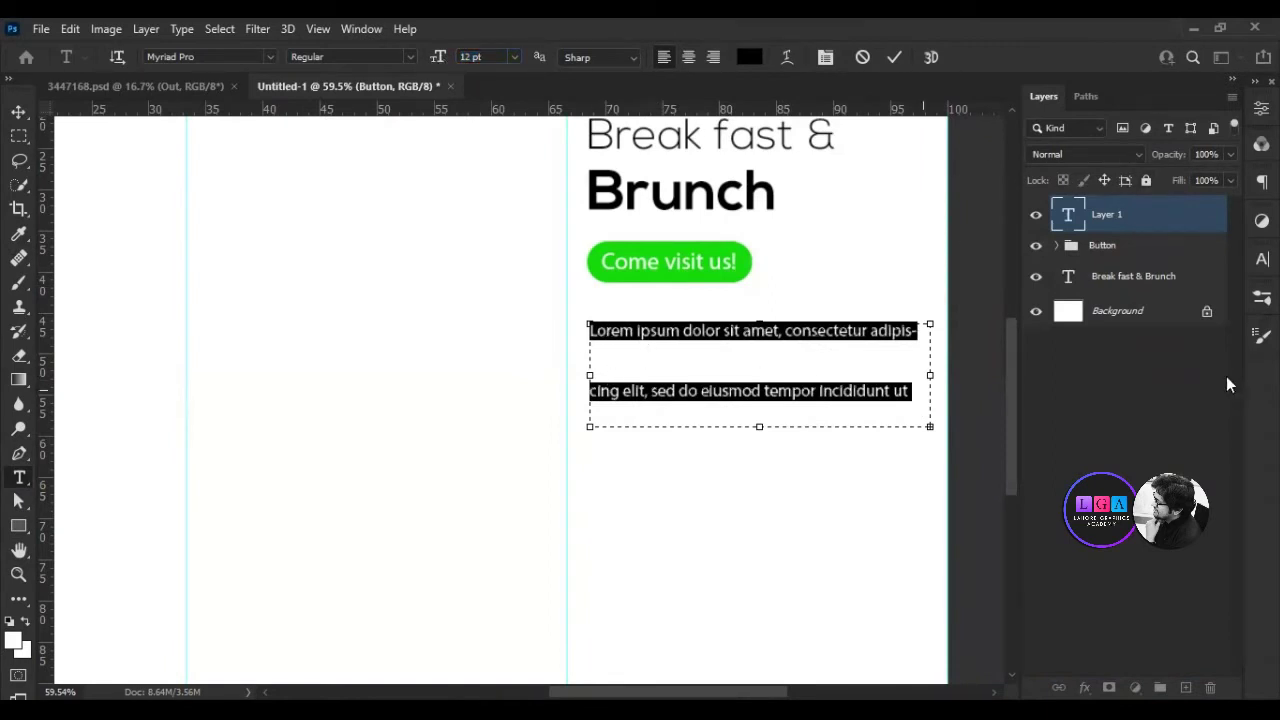
Set the paragraph to 9 pt with 14 pt leading and commit it.
click(1262, 259)
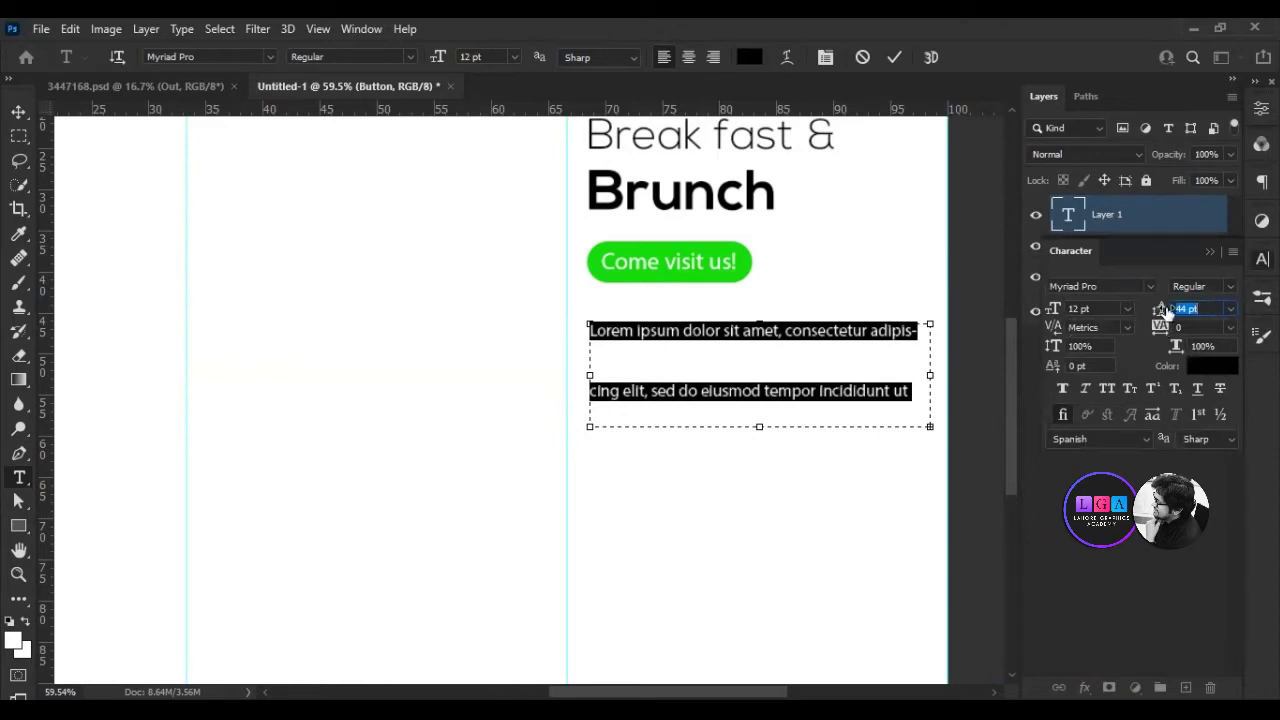
drag(1160, 312, 1141, 314)
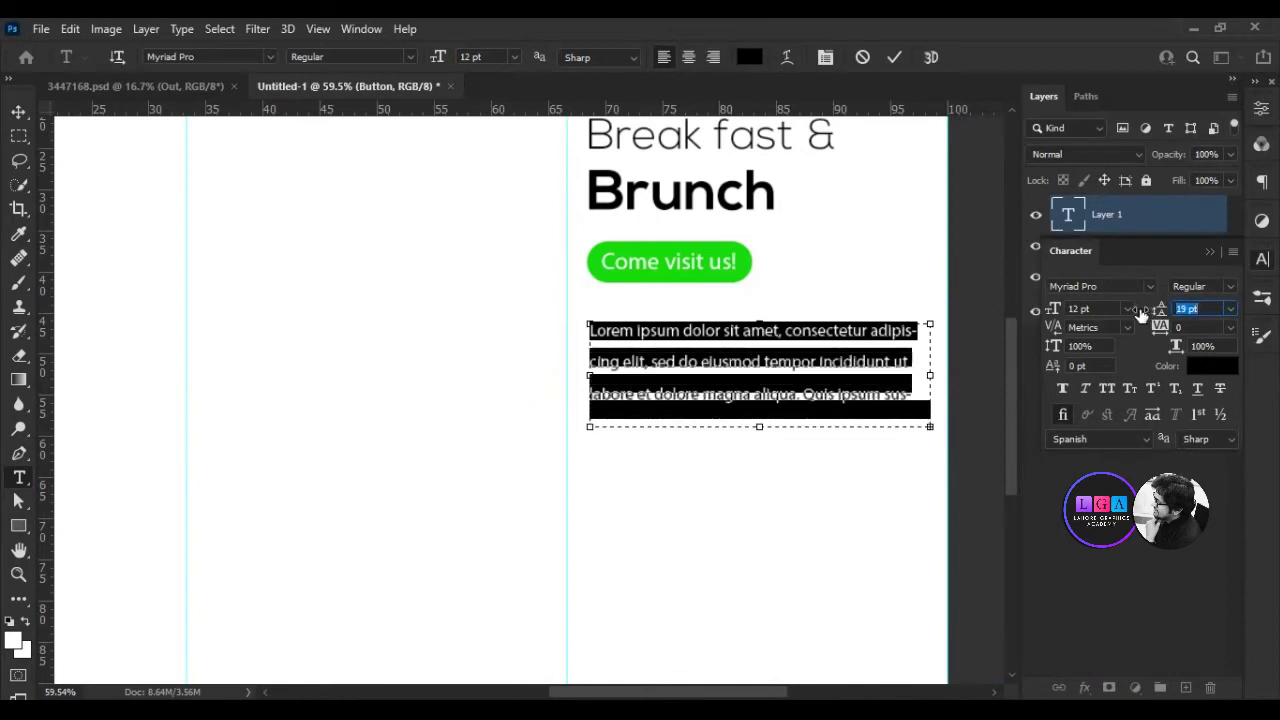
drag(1141, 314, 1134, 314)
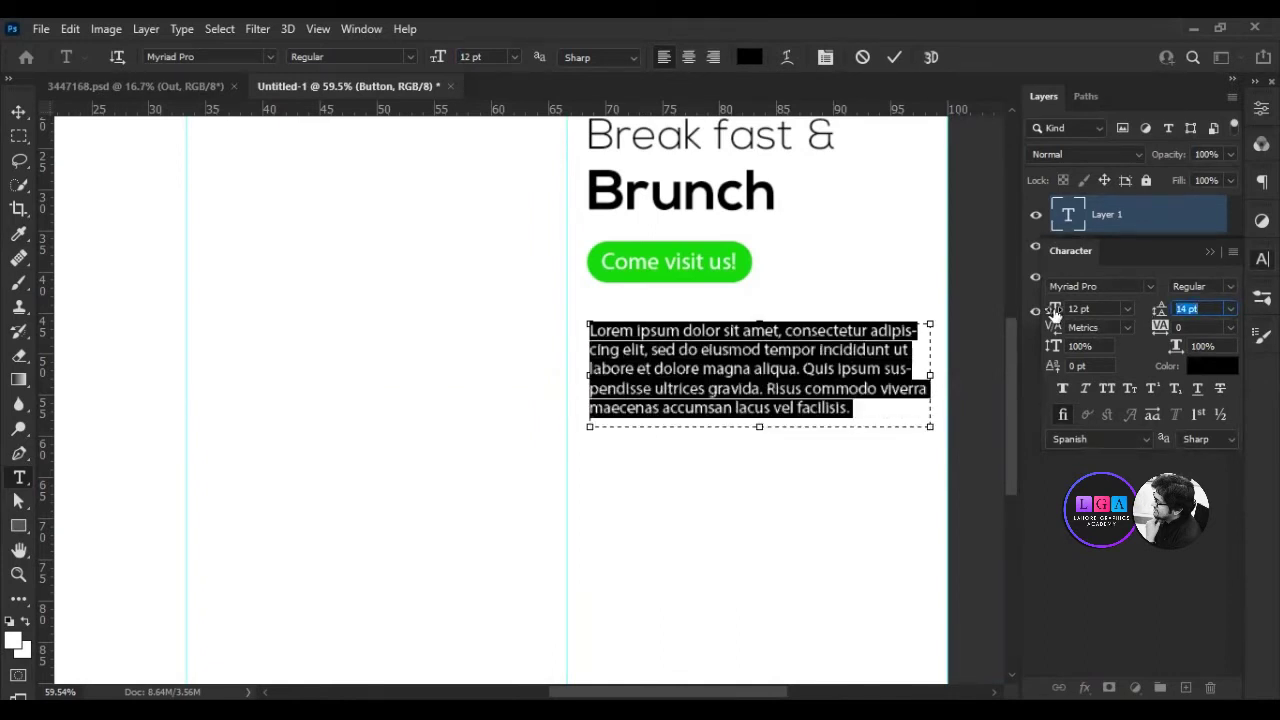
drag(1054, 312, 1049, 313)
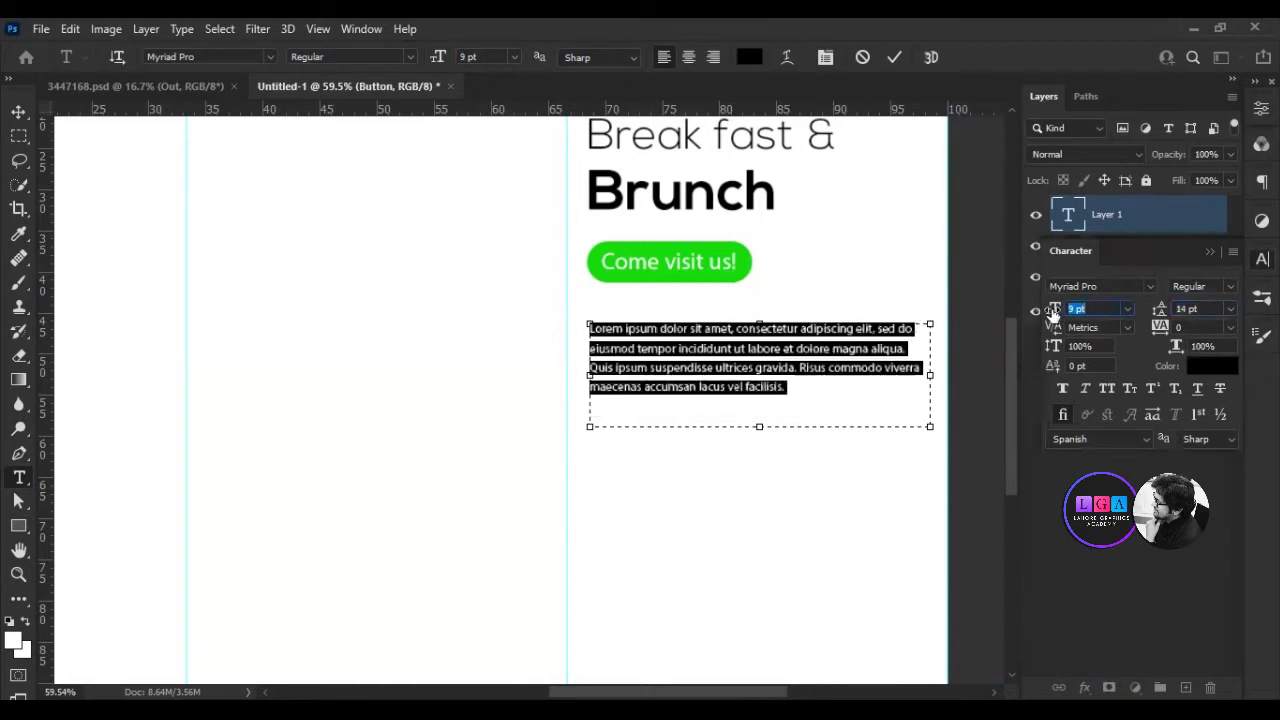
key(Tab)
click(899, 57)
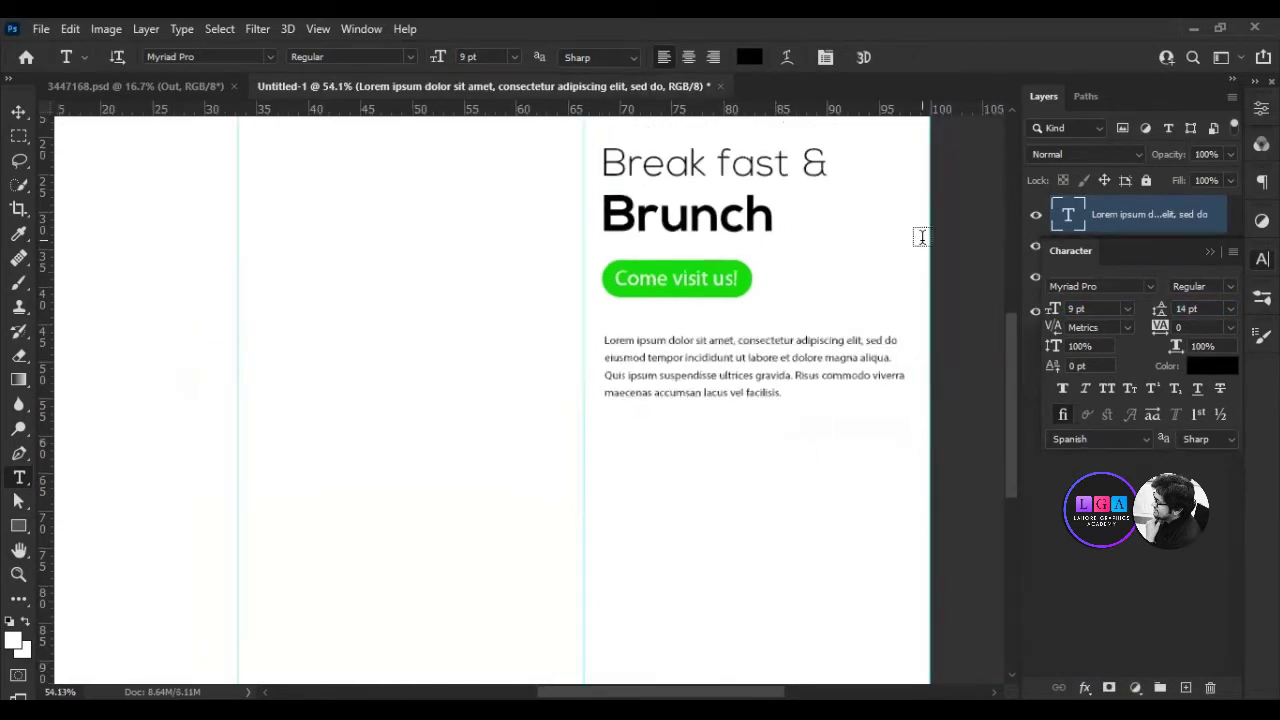
Group the Button, lorem text and Break fast & Brunch layers together.
alt+scroll(939, 147, up, 1)
alt+scroll(939, 147, up, 1)
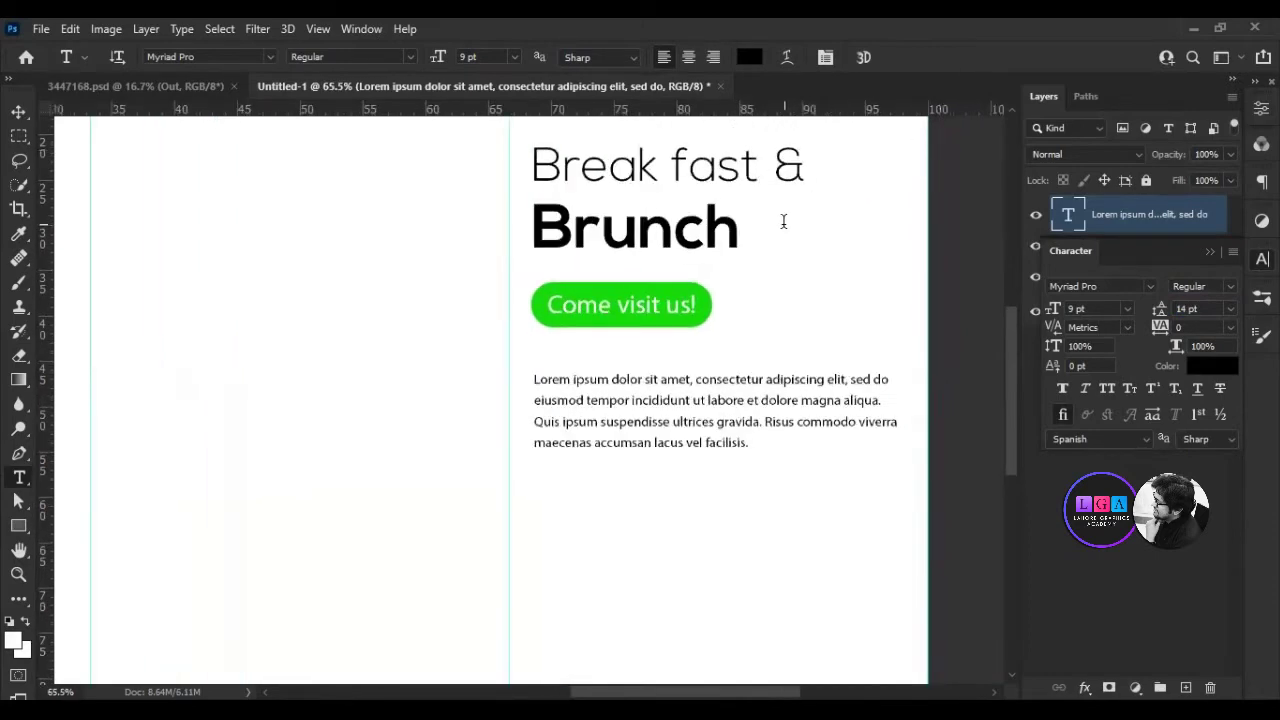
mouse_move(771, 260)
mouse_down()
mouse_move(746, 378)
mouse_move(743, 337)
mouse_up()
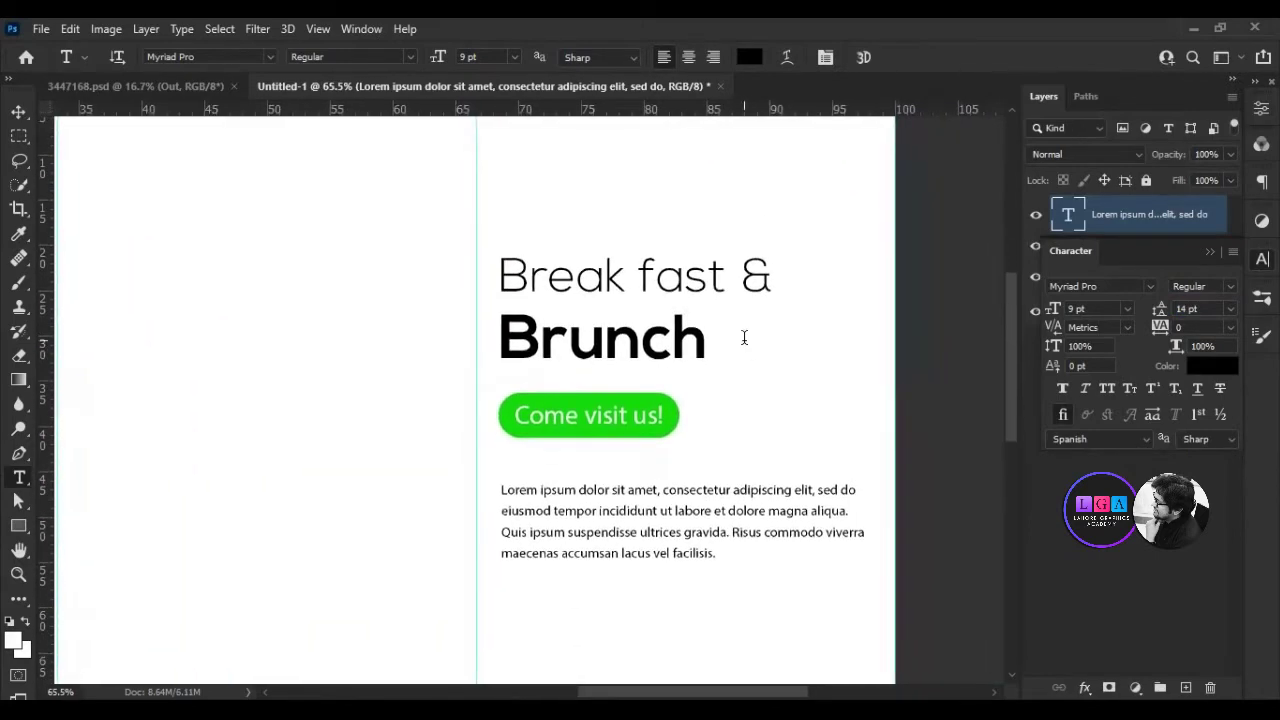
alt+scroll(743, 337, down, 2)
alt+scroll(734, 366, down, 3)
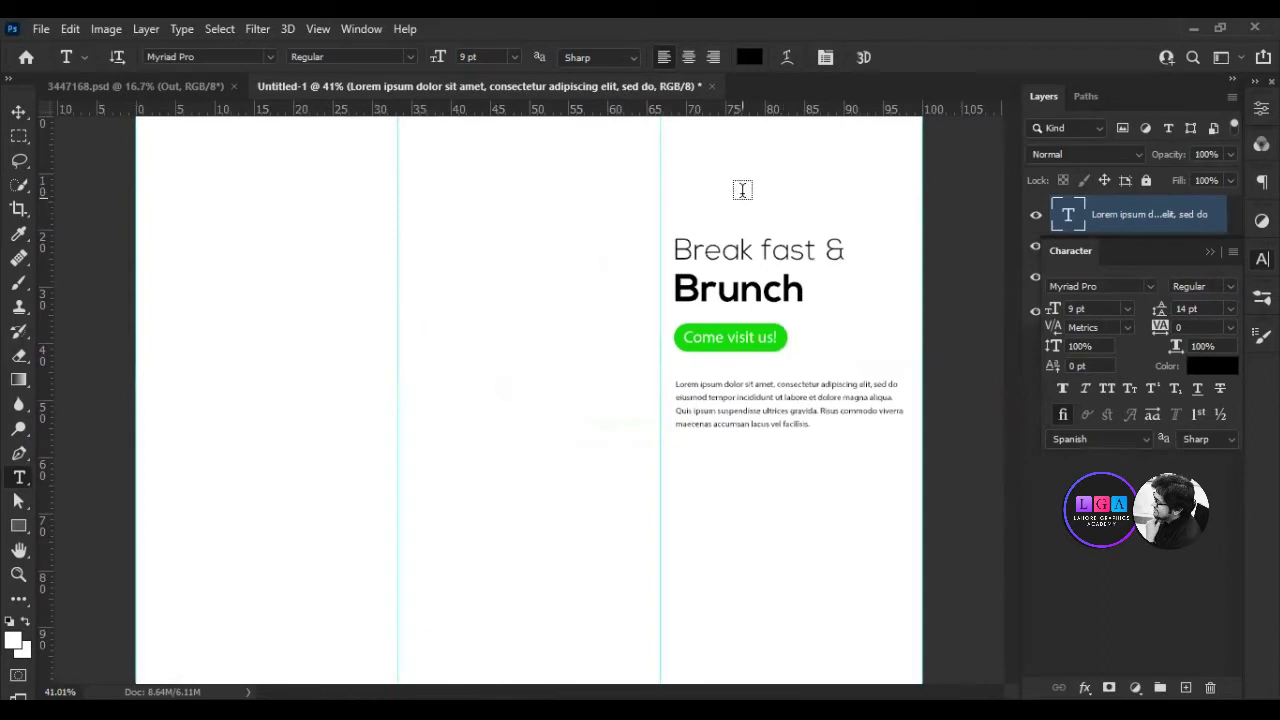
click(1215, 254)
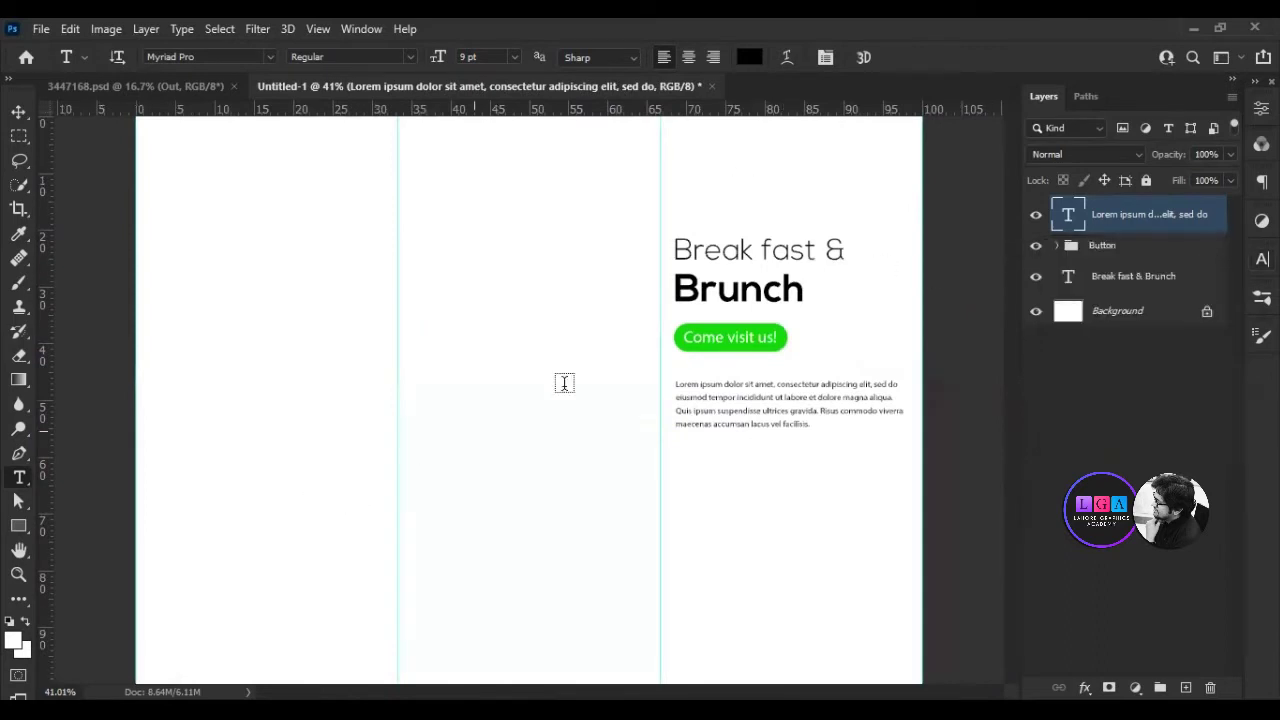
alt+scroll(586, 371, down, 2)
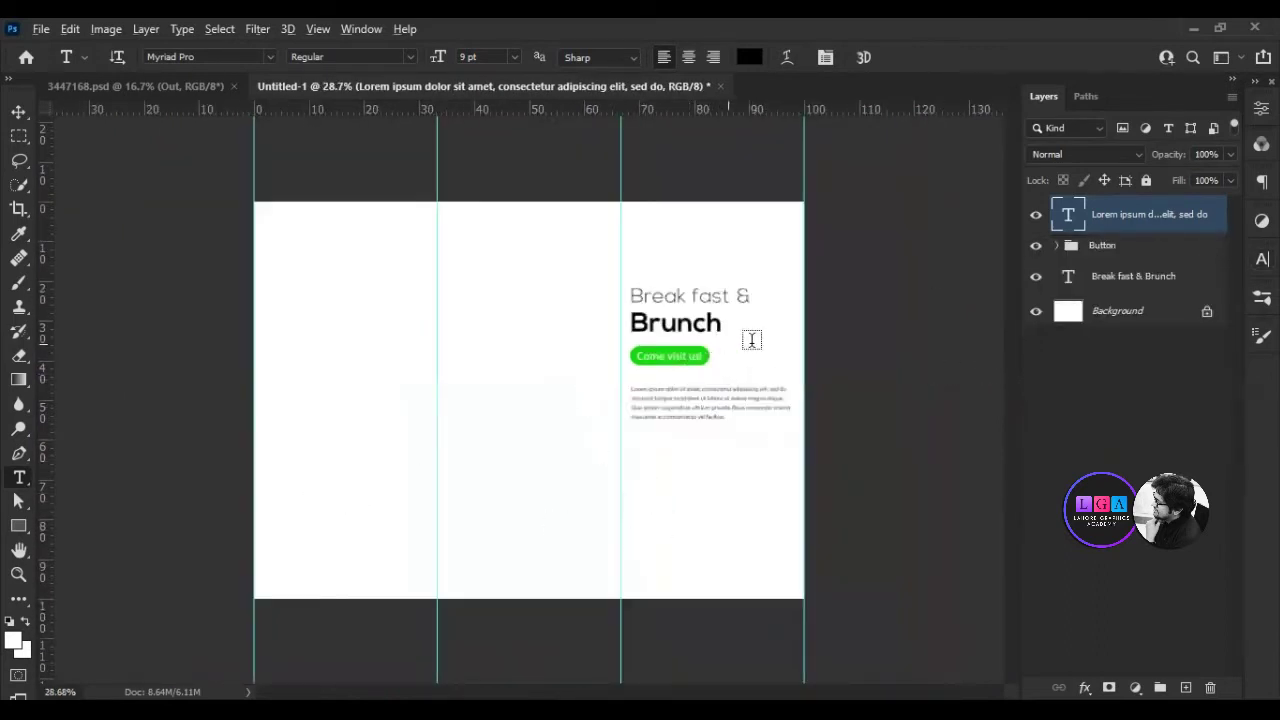
alt+scroll(772, 343, up, 2)
alt+scroll(848, 346, up, 1)
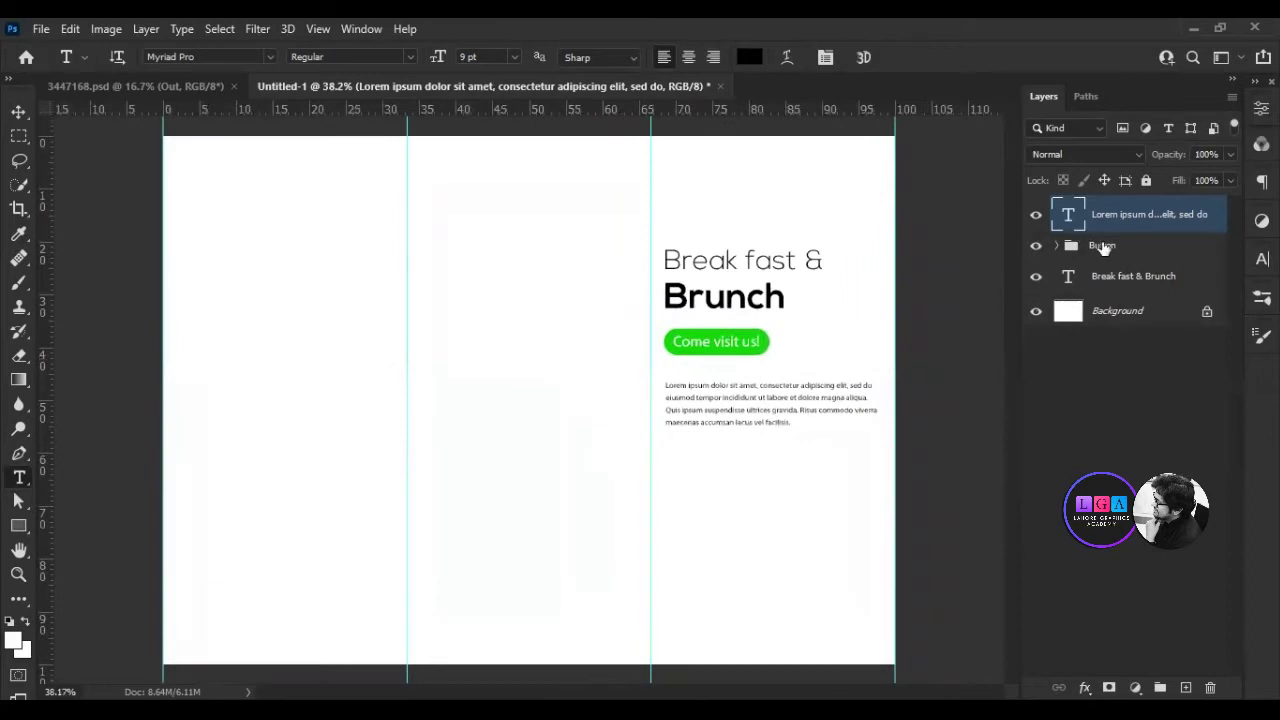
click(1100, 246)
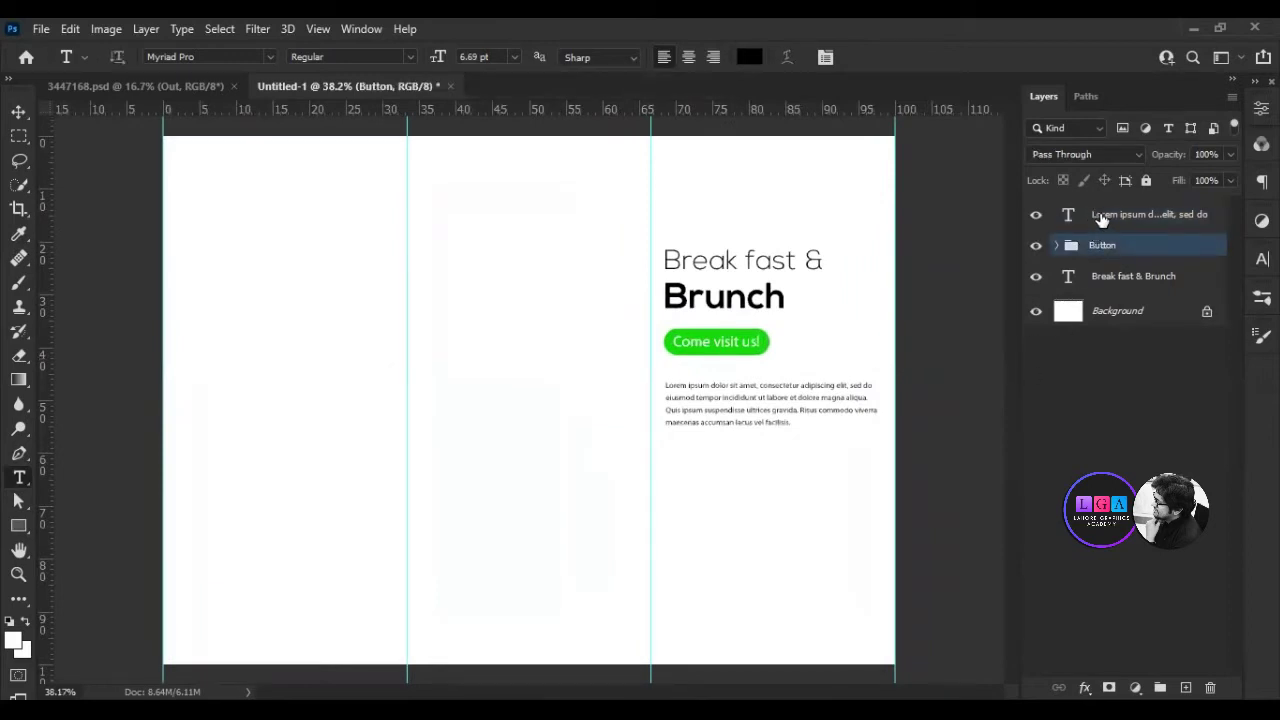
shift+click(1099, 219)
shift+click(1125, 280)
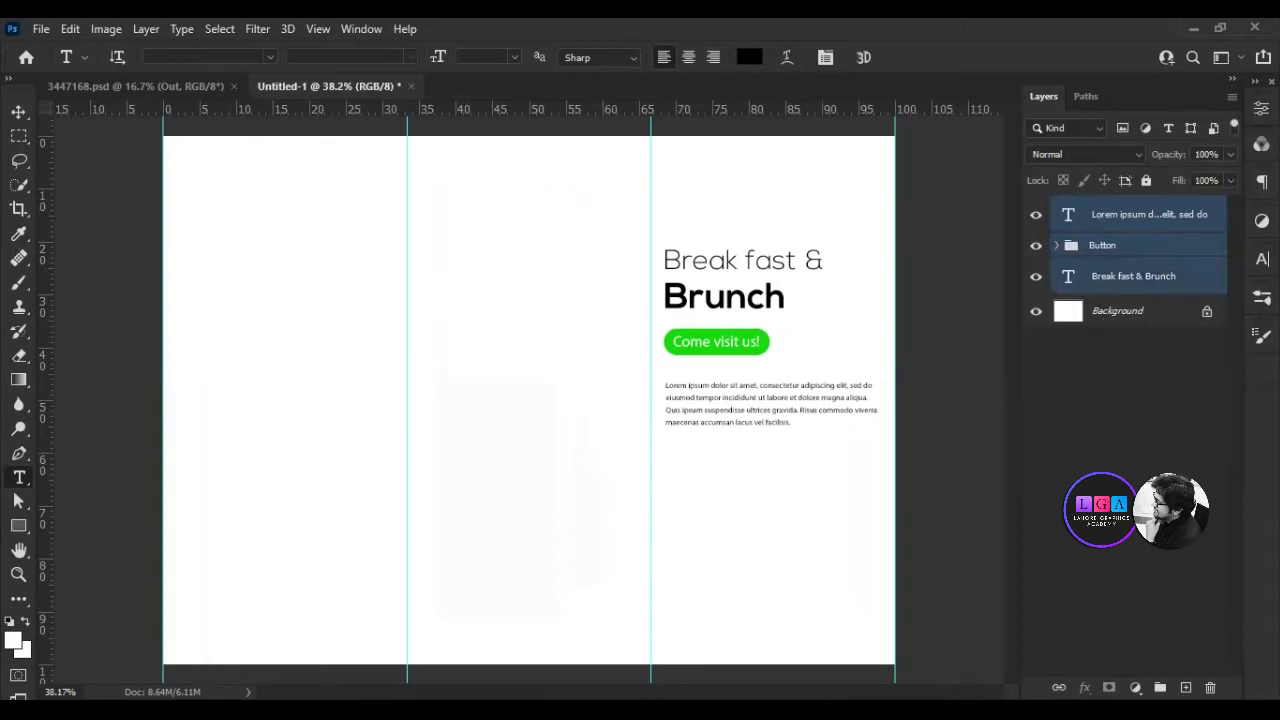
key(ctrl+g)
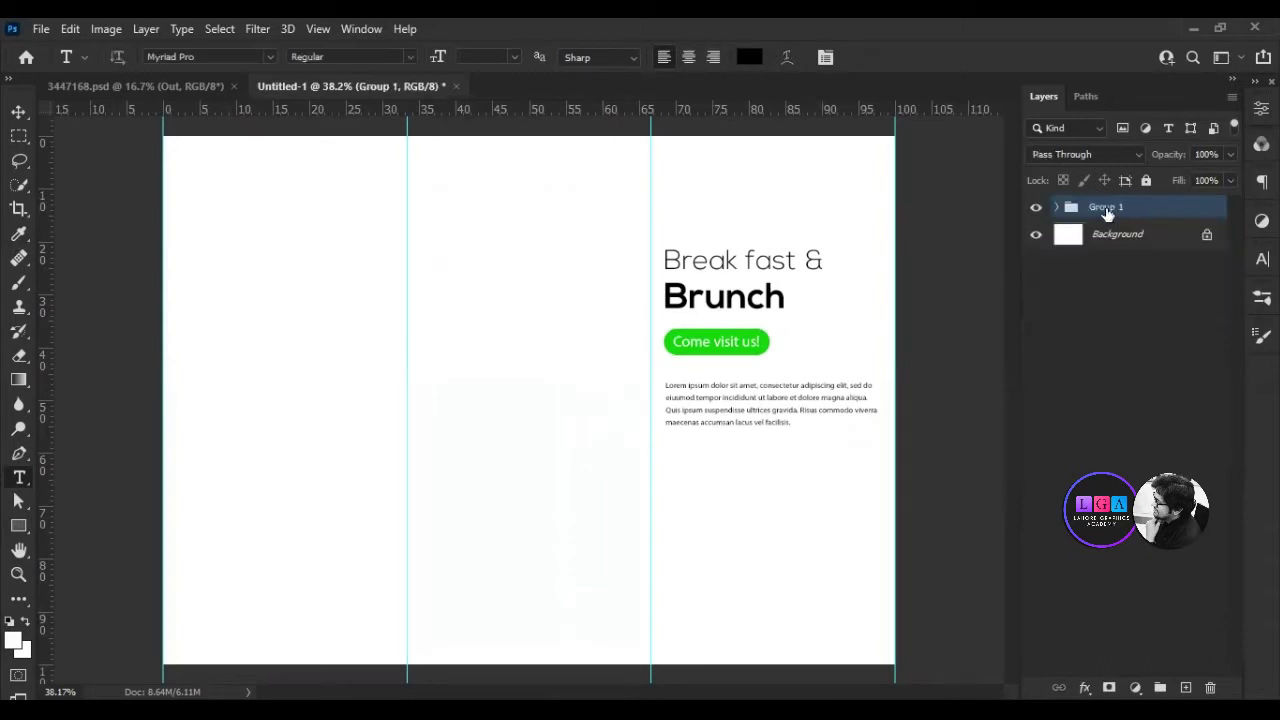
Name the new group 'Page 3' and move it higher on the page.
double_click(1106, 207)
text(Te)
double_click(1108, 207)
text(Page)
text( 3)
key(Return)
key(v)
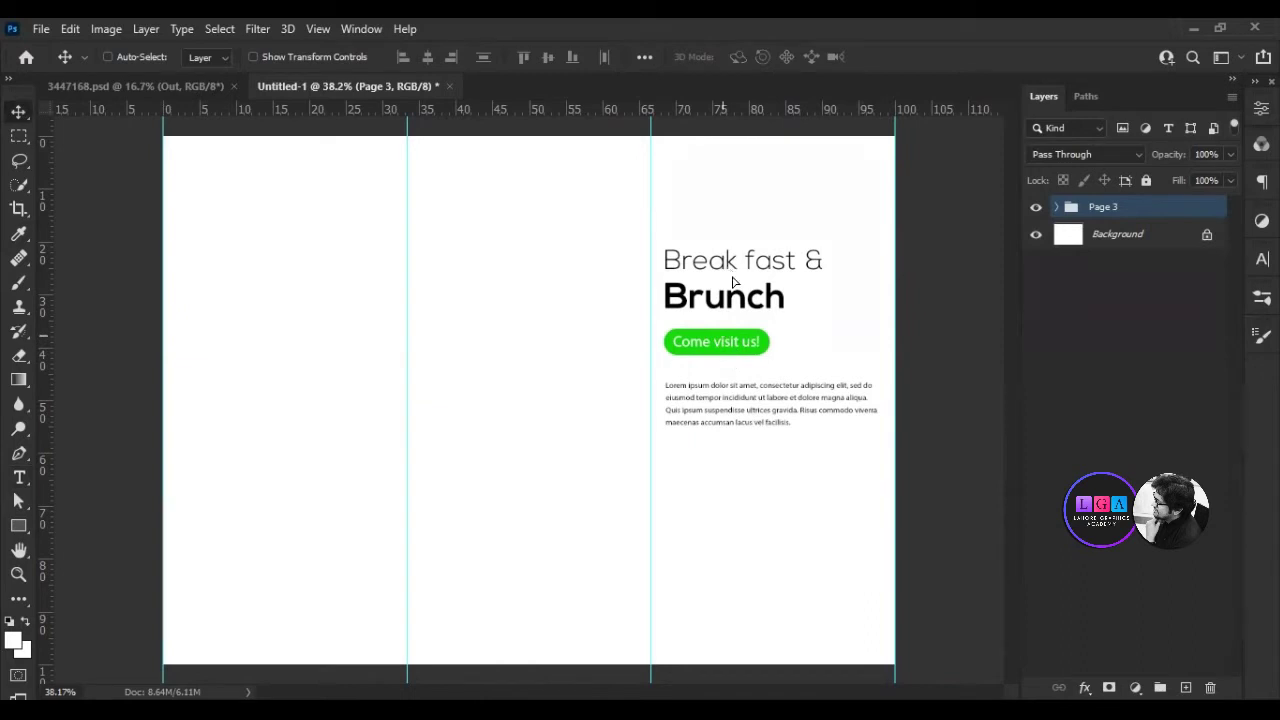
drag(750, 250, 748, 189)
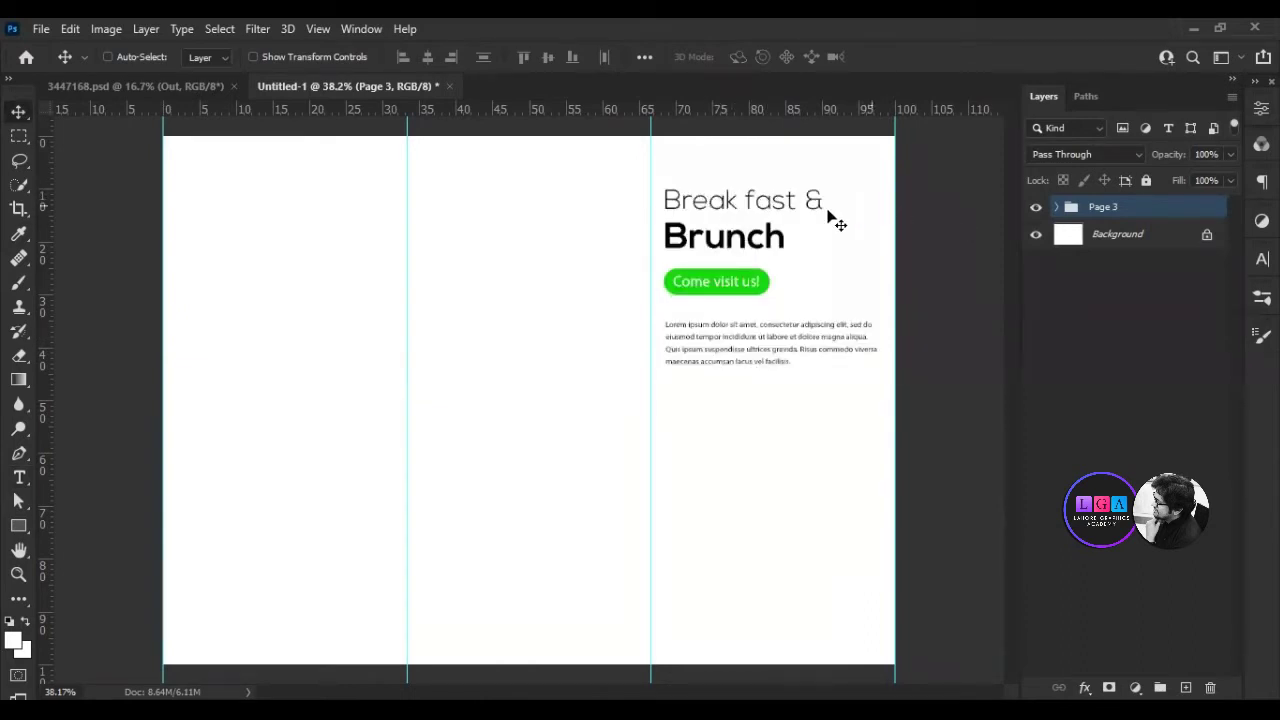
Enlarge the Break fast & Brunch heading with a free transform.
click(1056, 206)
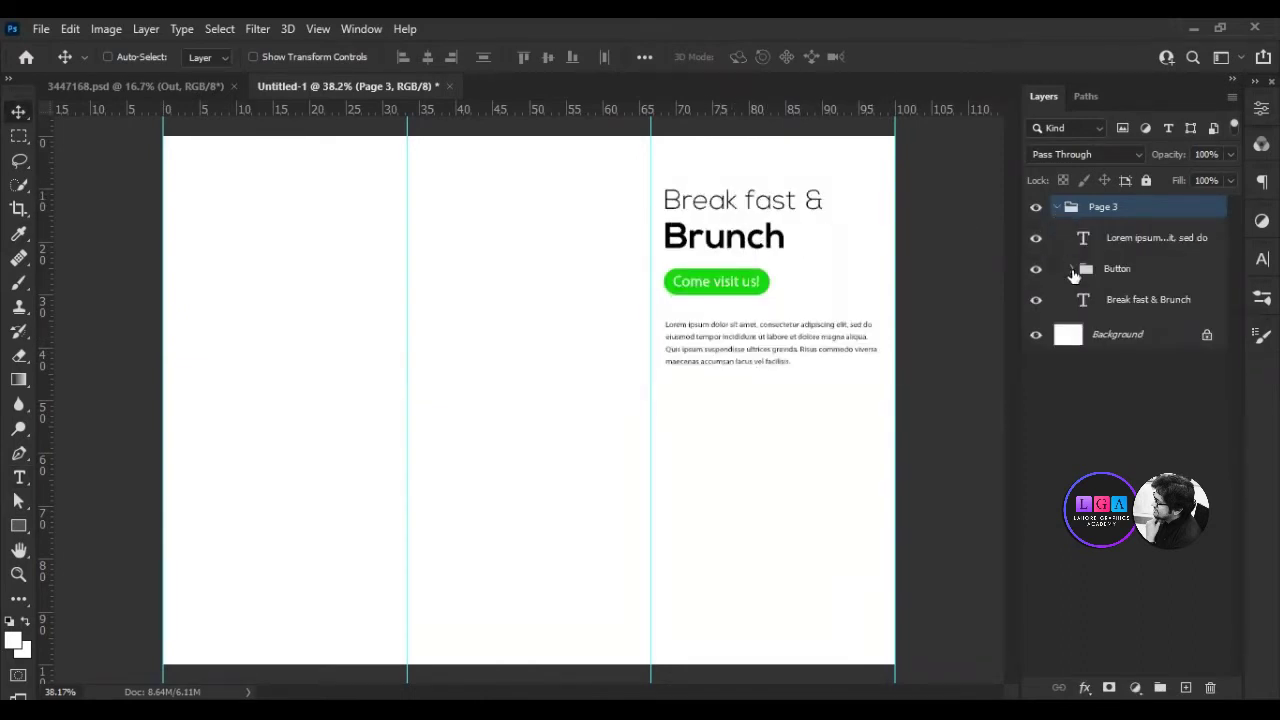
click(1092, 304)
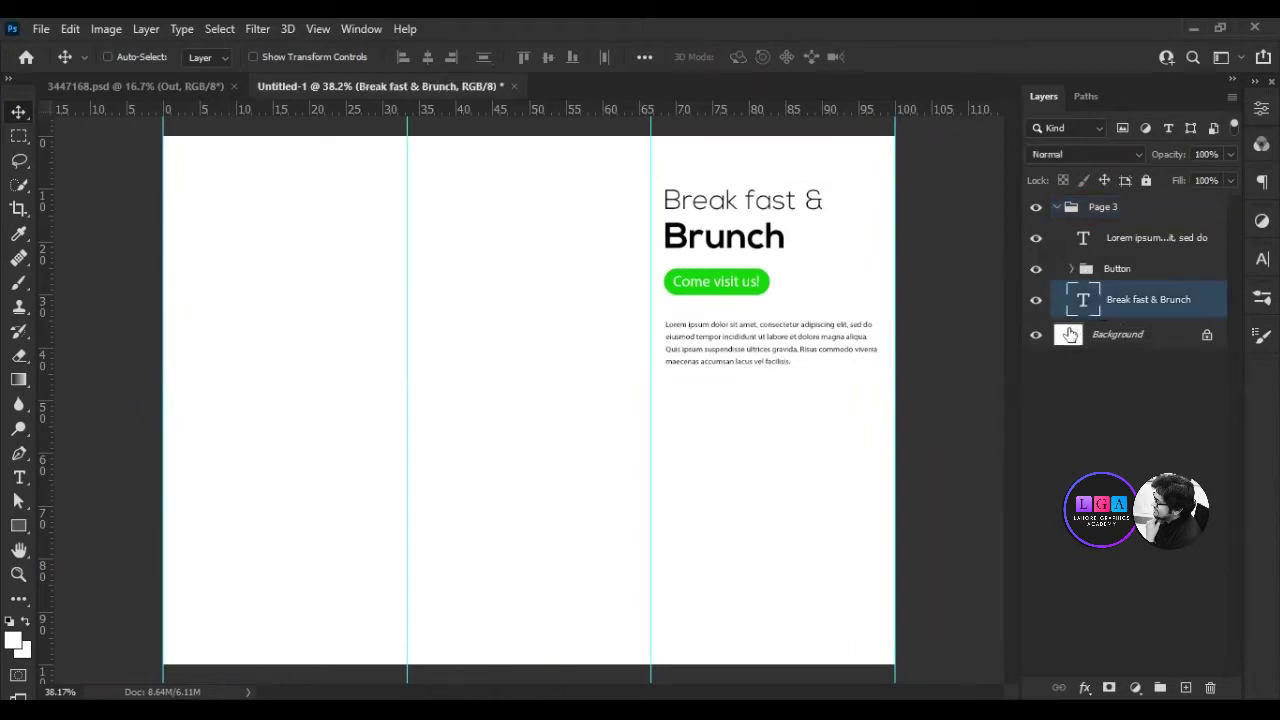
key(ctrl+t)
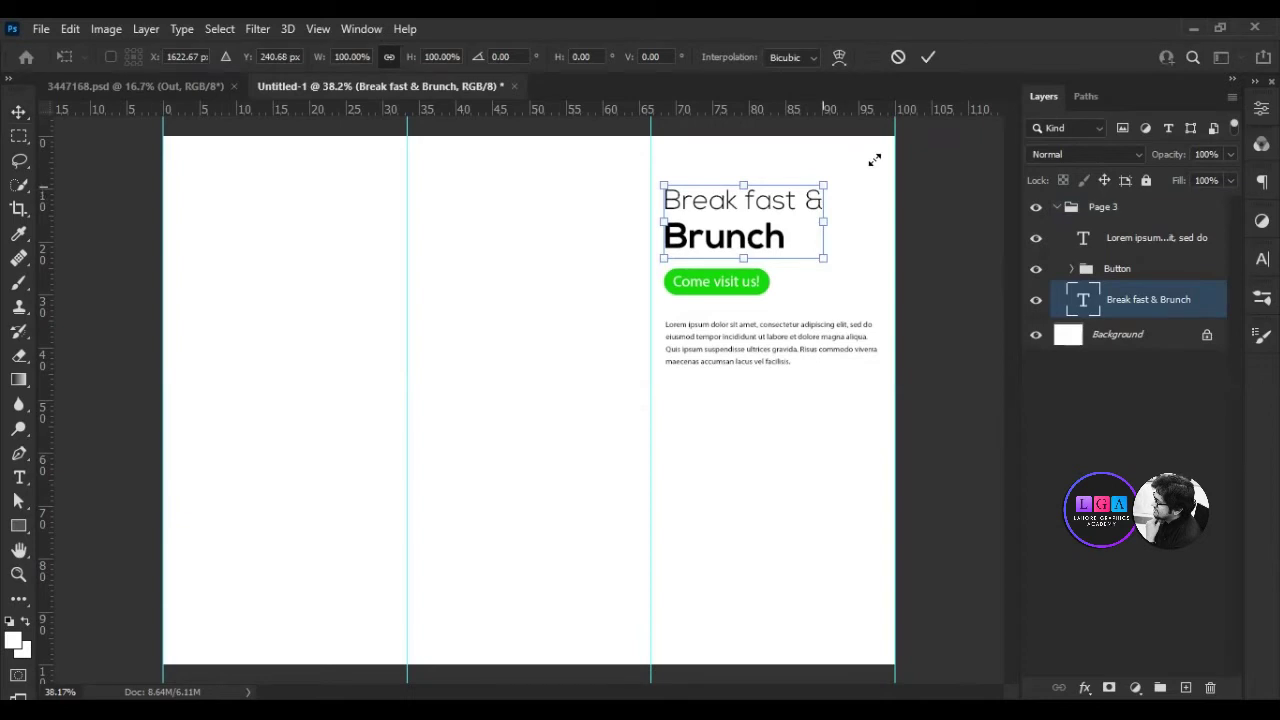
drag(822, 186, 880, 158)
click(928, 57)
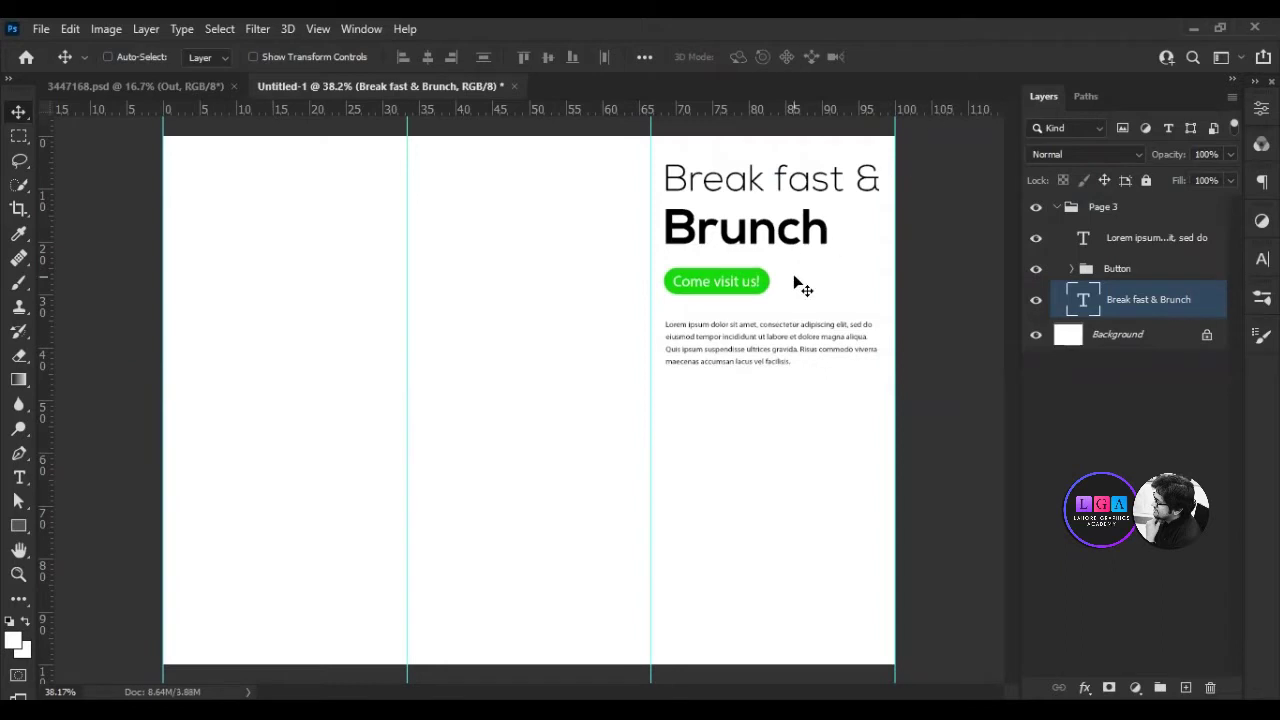
scroll(669, 292, down, 1)
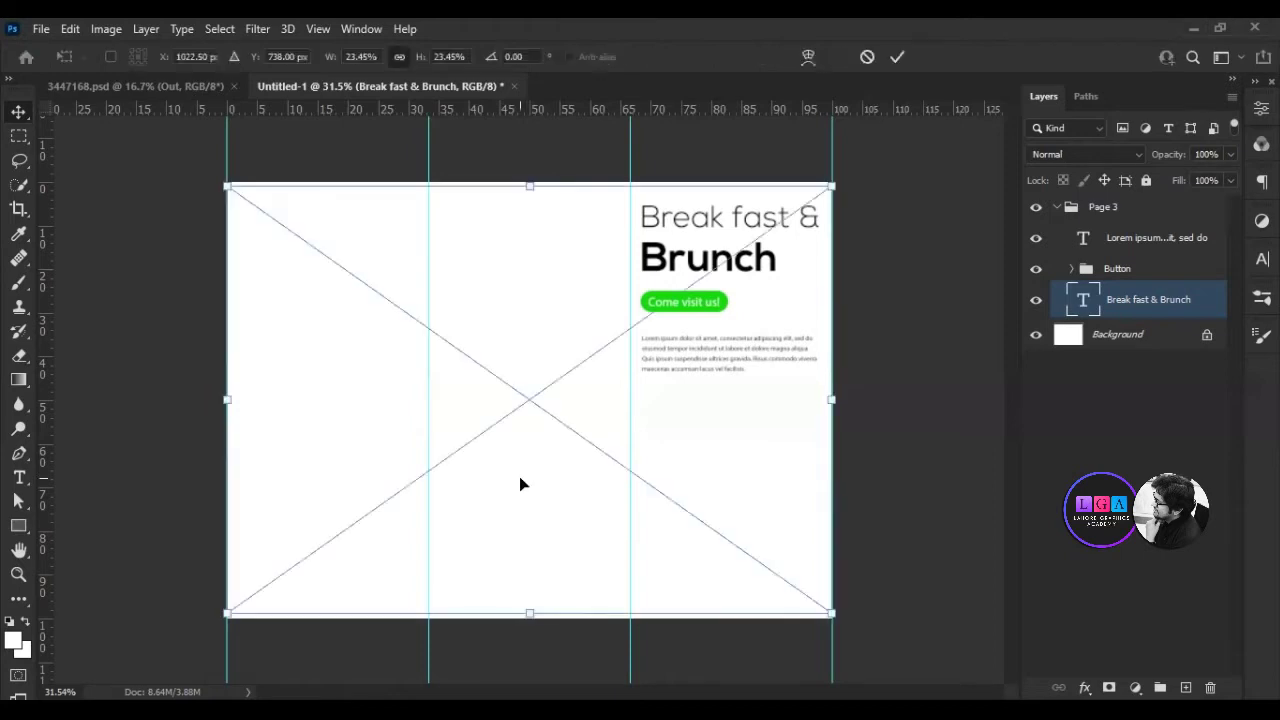
Commit the placed vegetable photo bg across the page.
click(897, 56)
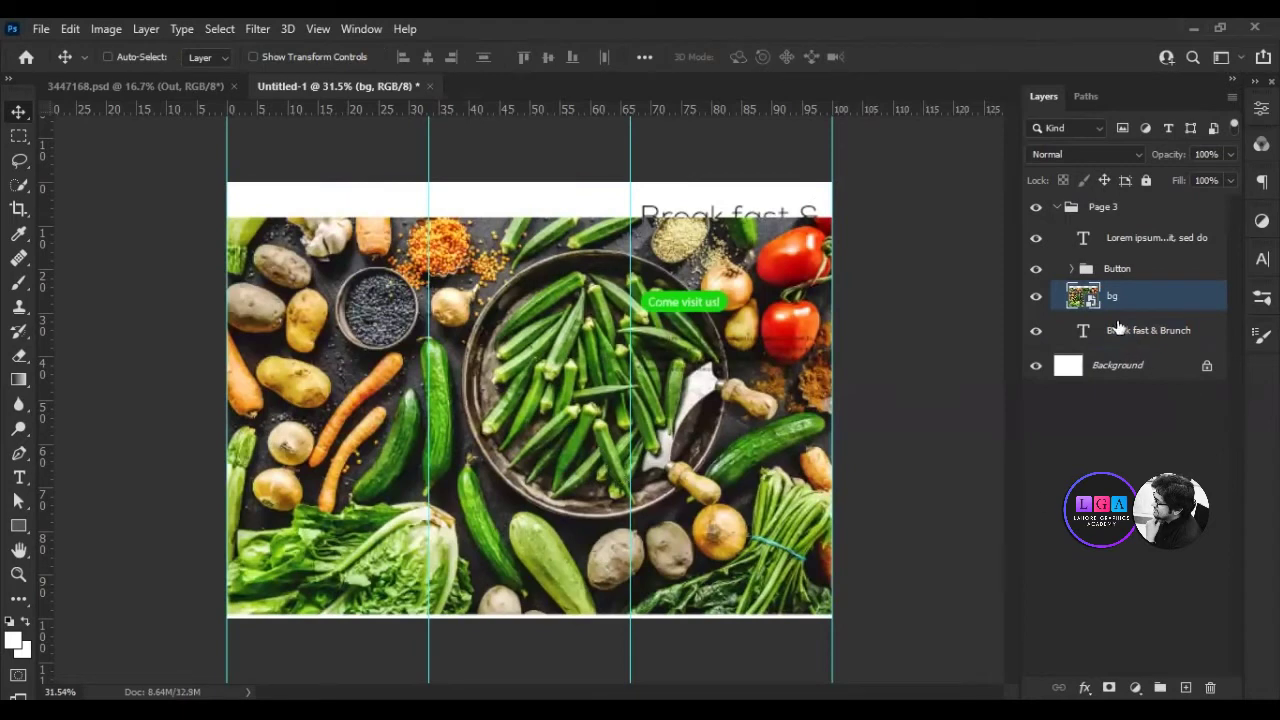
Move the bg layer above the Page 3 group and hide Page 3.
drag(1080, 304, 1117, 192)
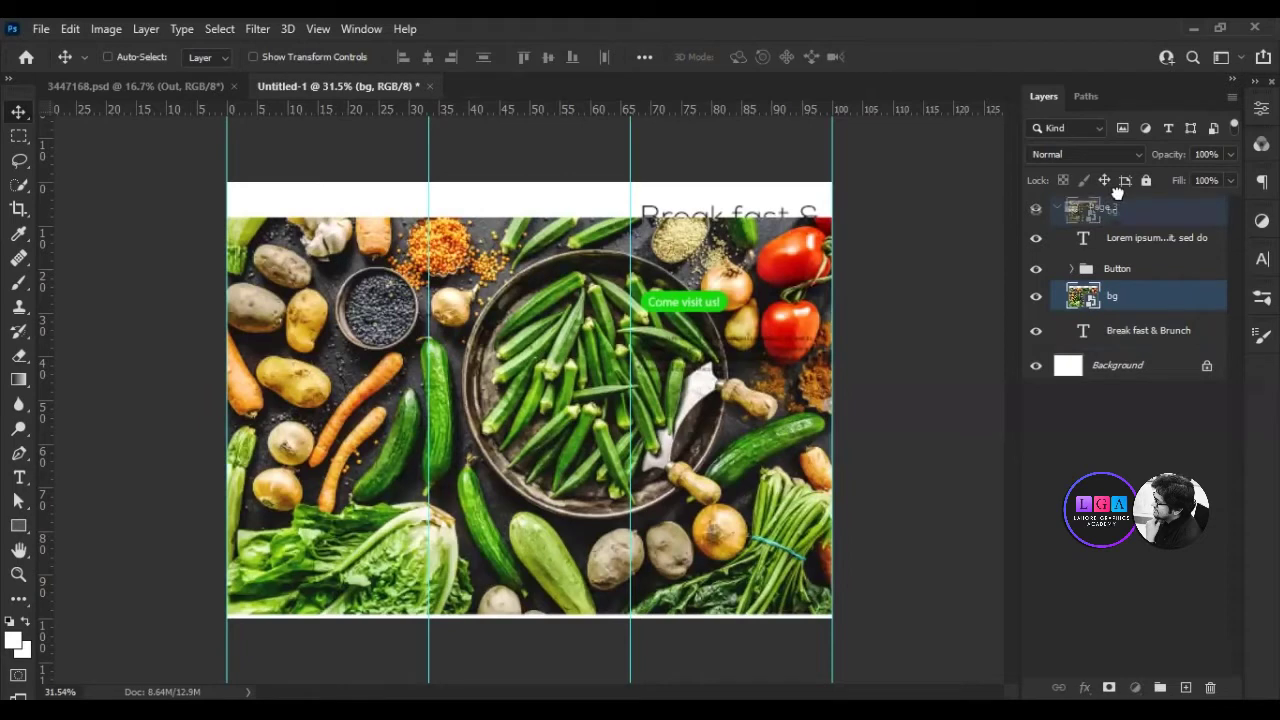
drag(1117, 192, 1115, 196)
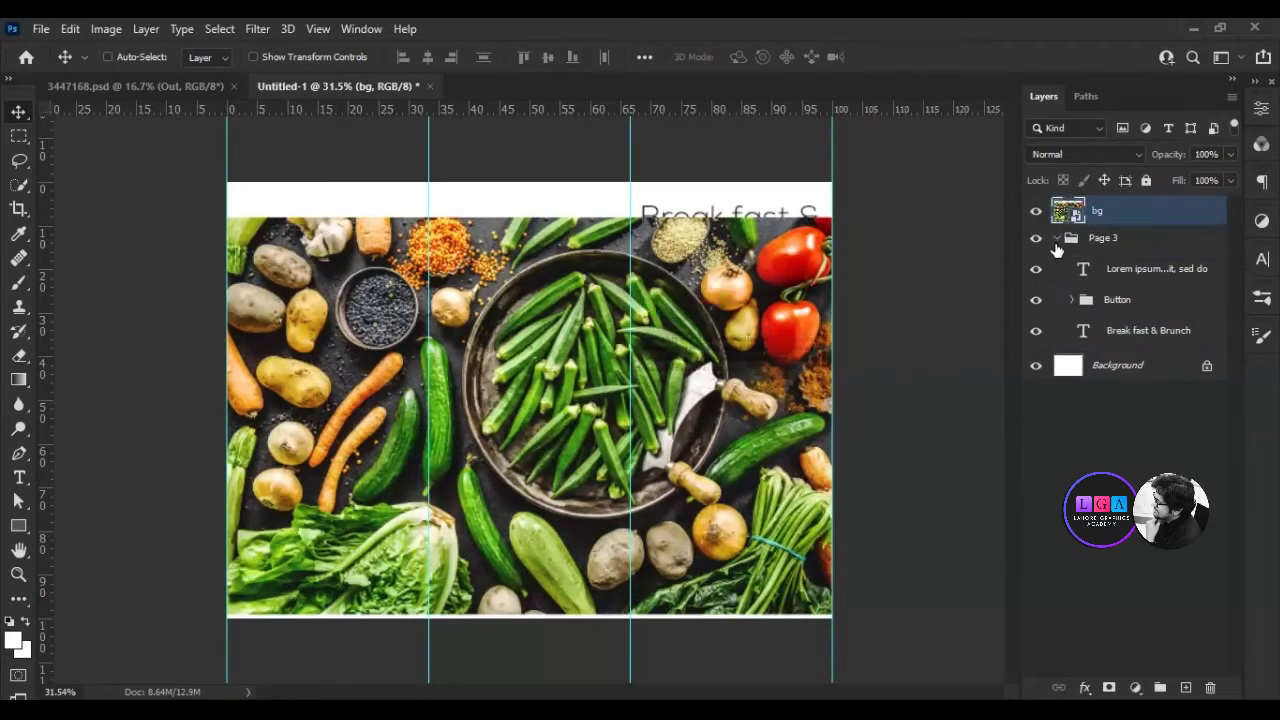
click(1056, 240)
click(1112, 242)
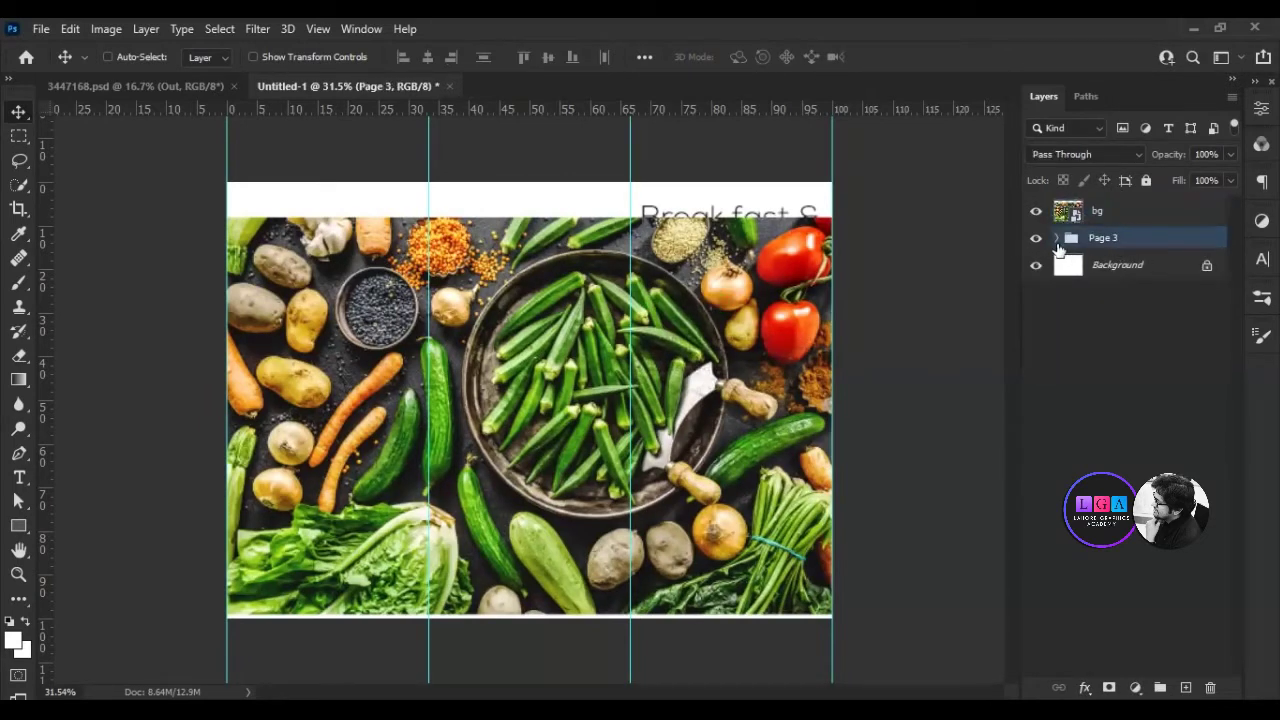
click(1037, 211)
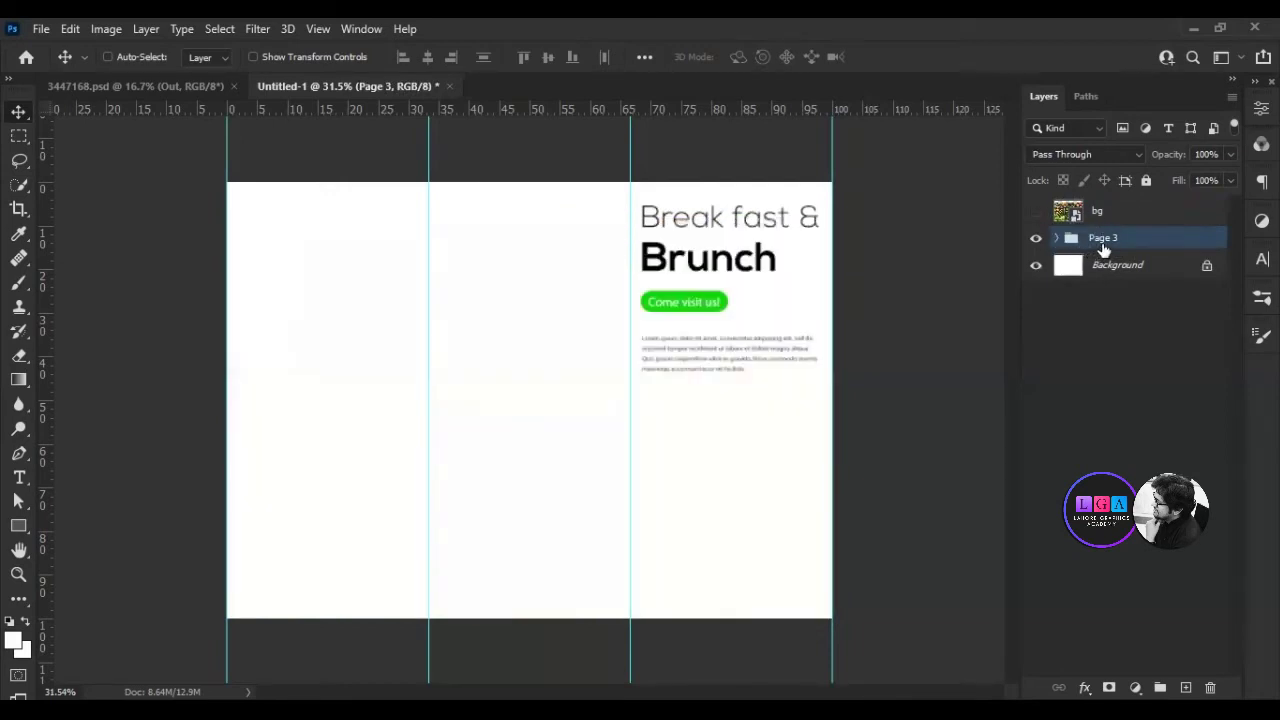
click(1036, 241)
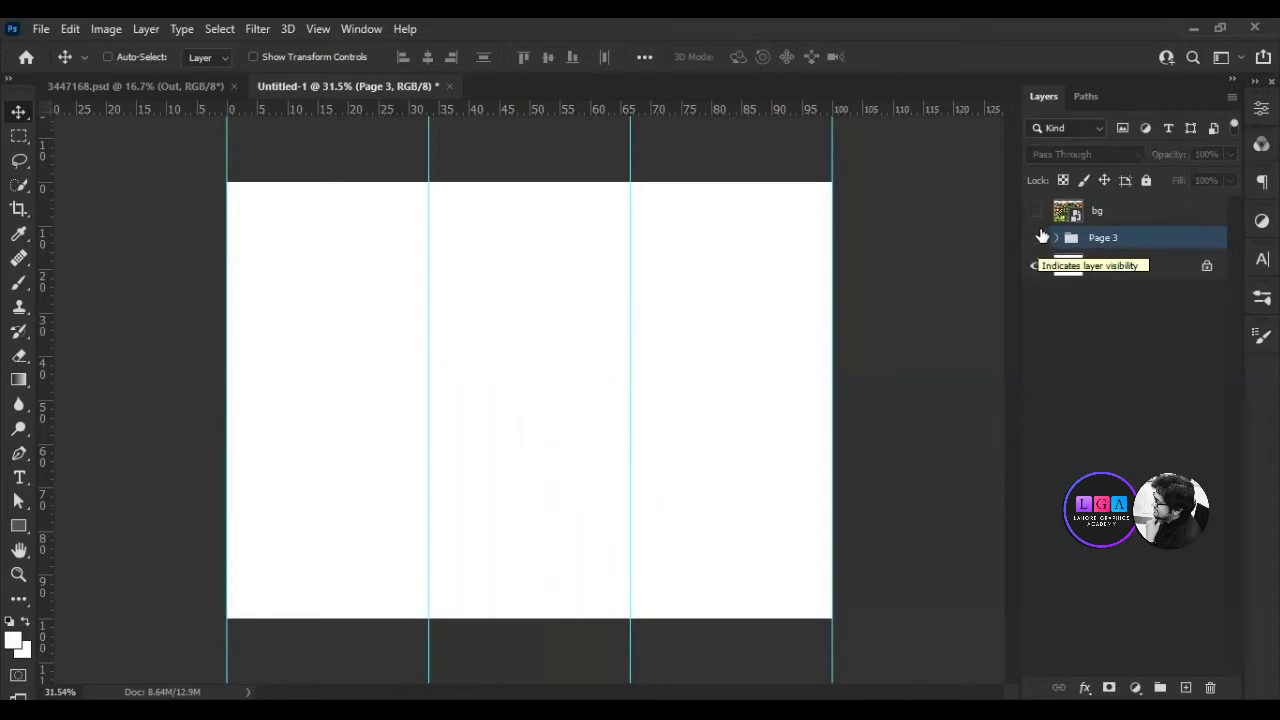
click(1036, 211)
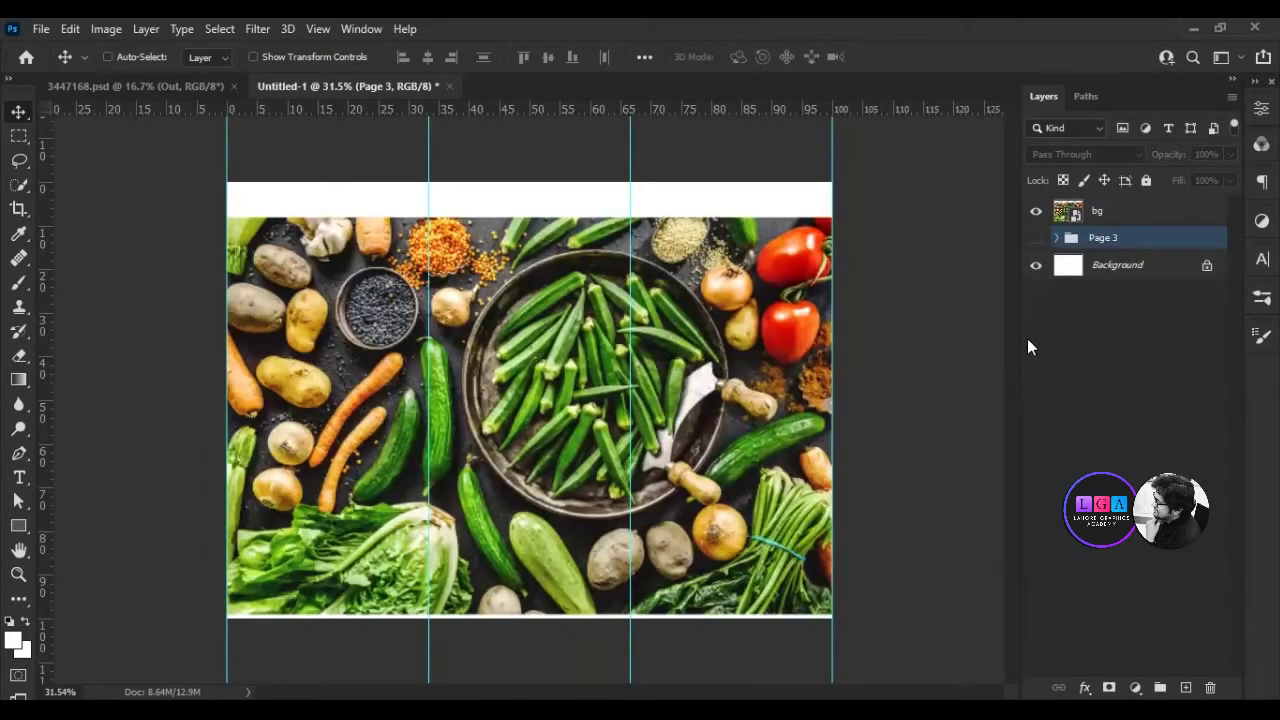
Nudge the vegetable photo slightly down, then hide the bg layer.
drag(536, 360, 533, 363)
click(1089, 374)
click(1094, 212)
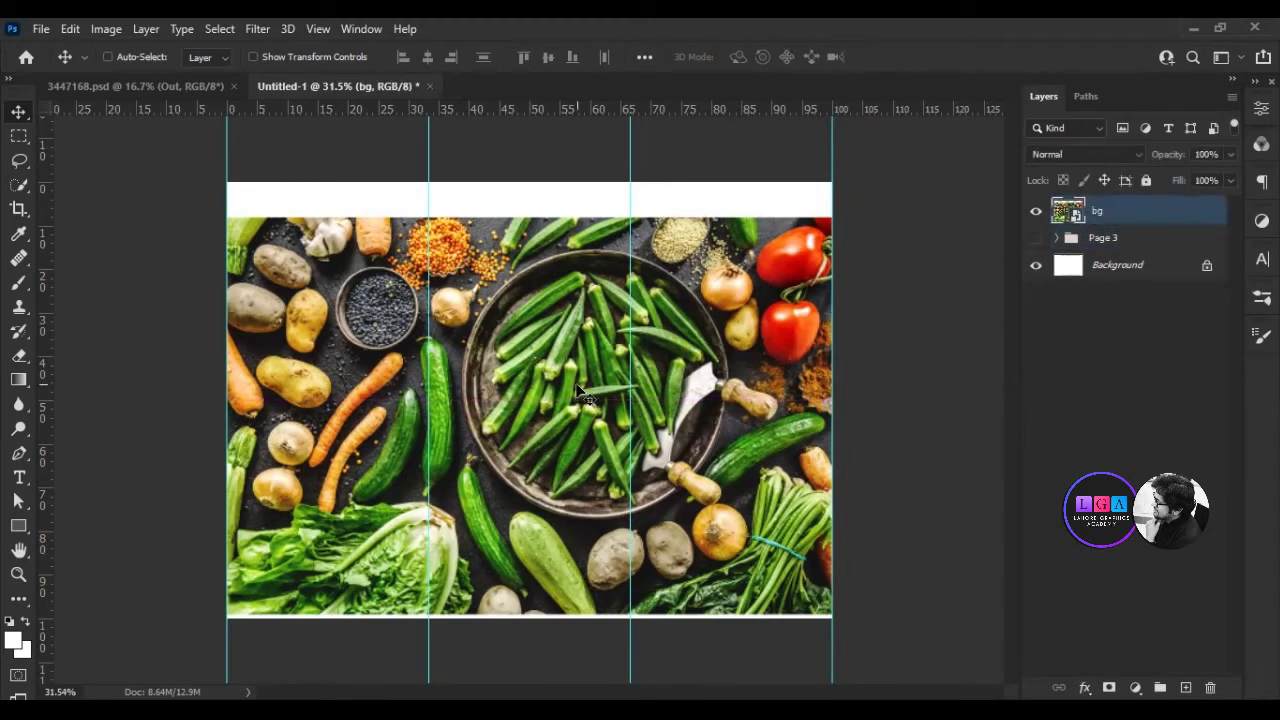
drag(576, 397, 577, 398)
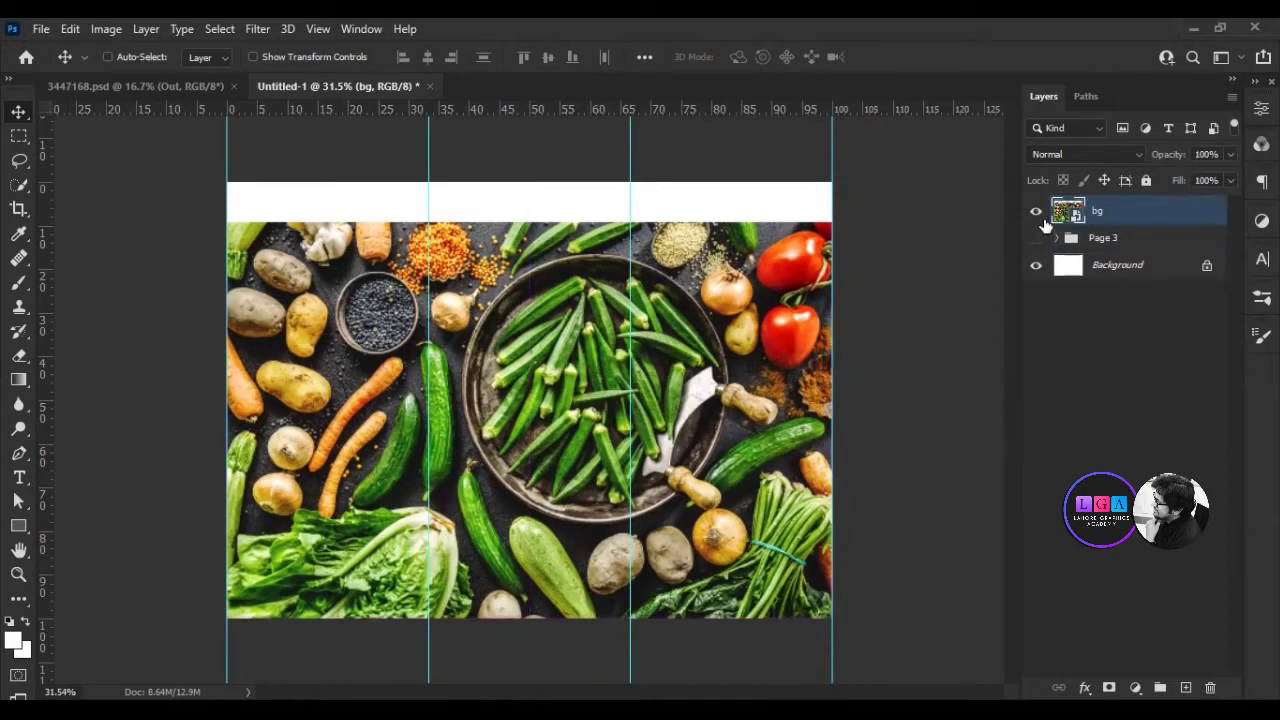
click(1040, 213)
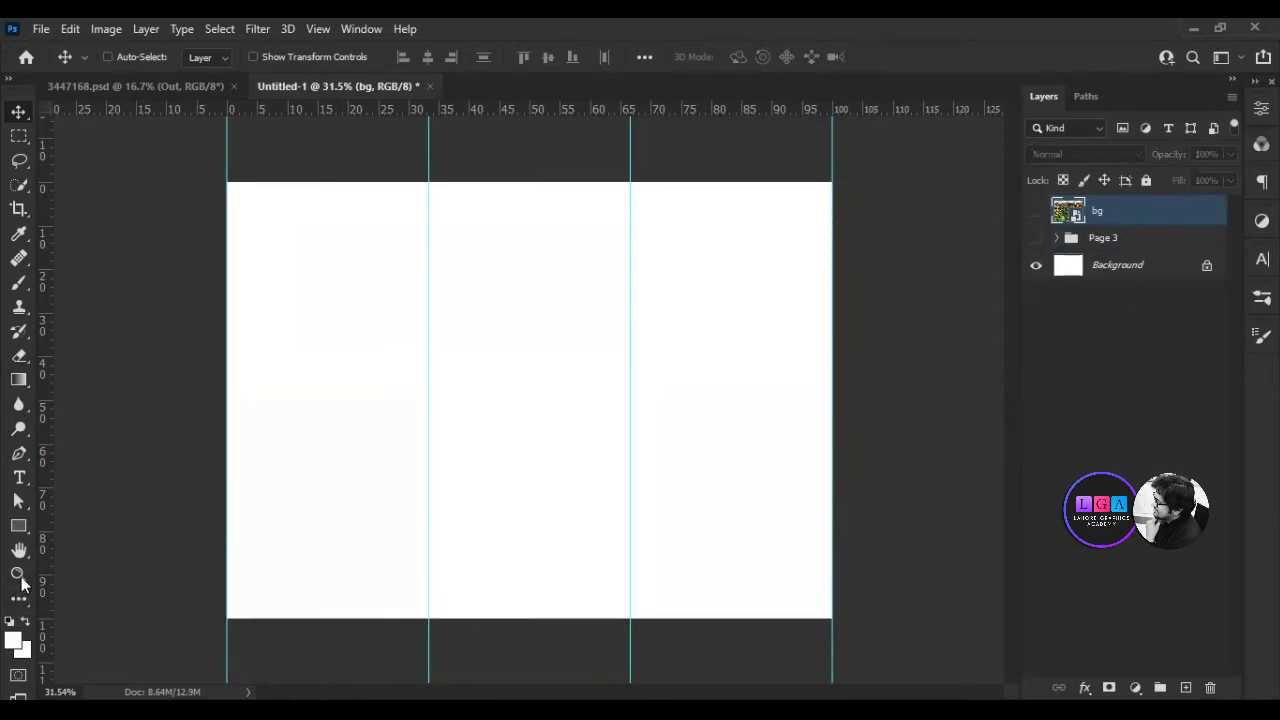
Select the Pen tool for drawing paths.
scroll(520, 586, down, 1)
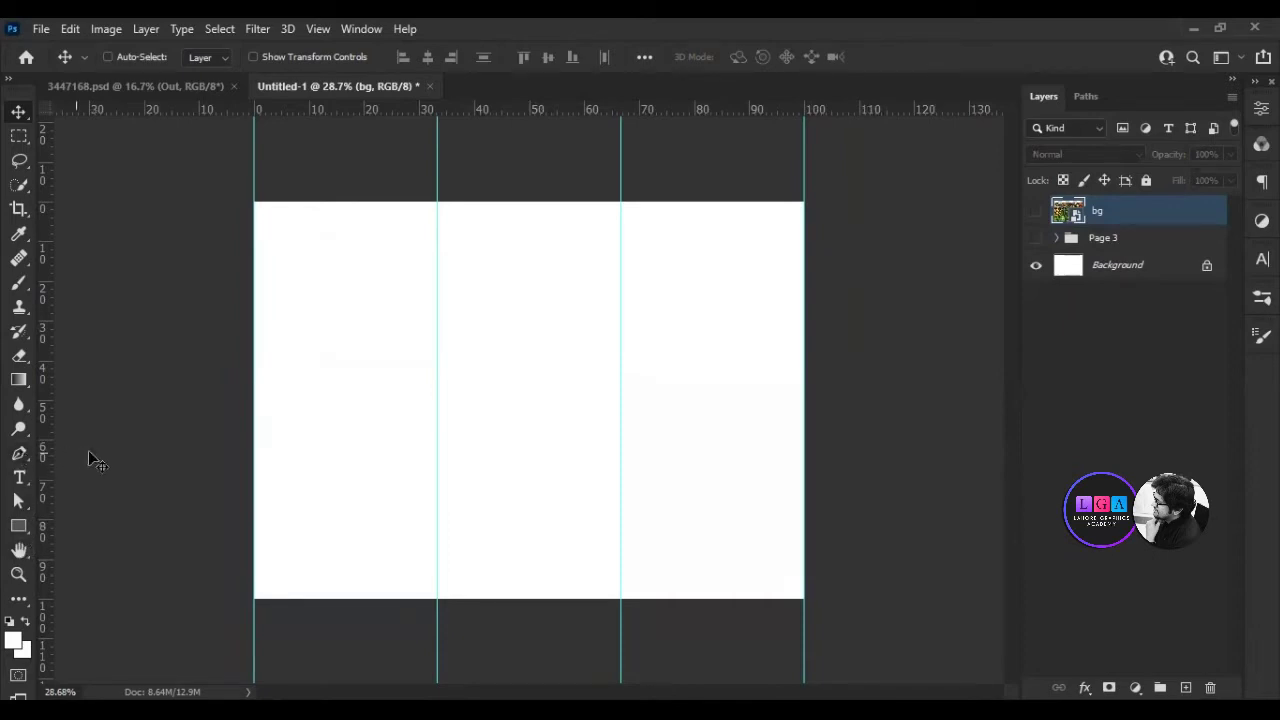
click(19, 453)
right_click(19, 453)
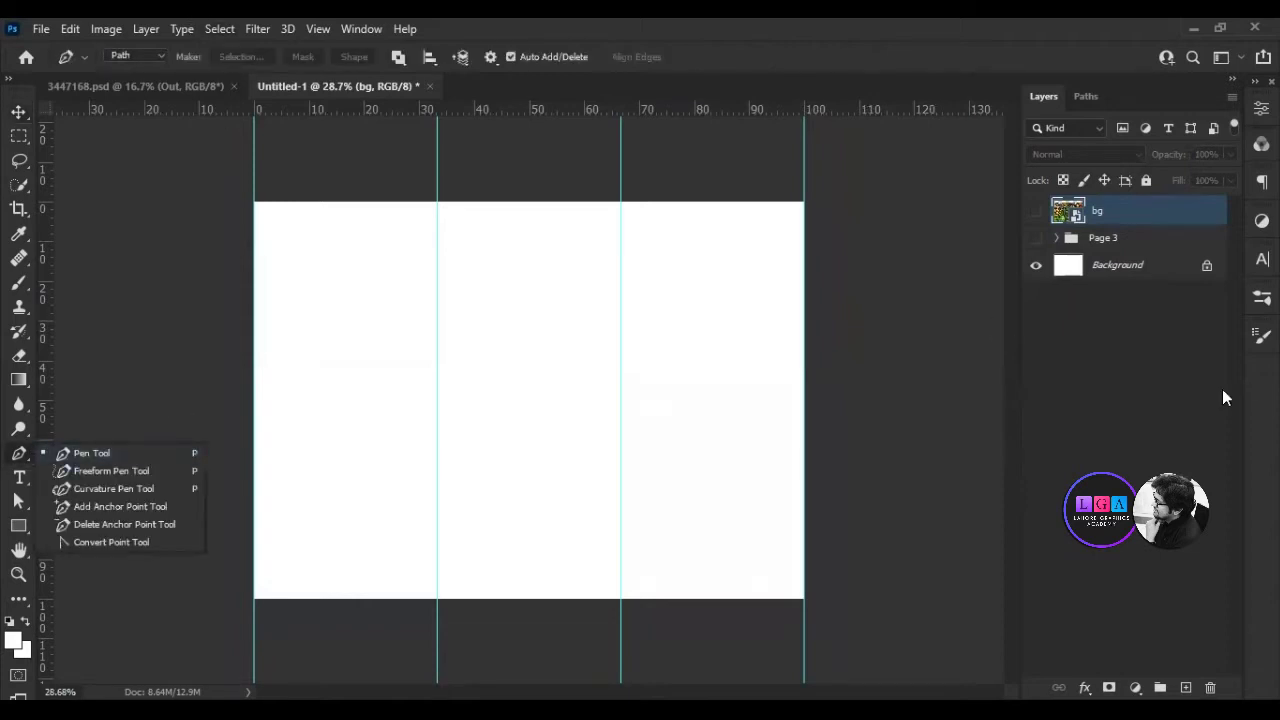
click(1155, 382)
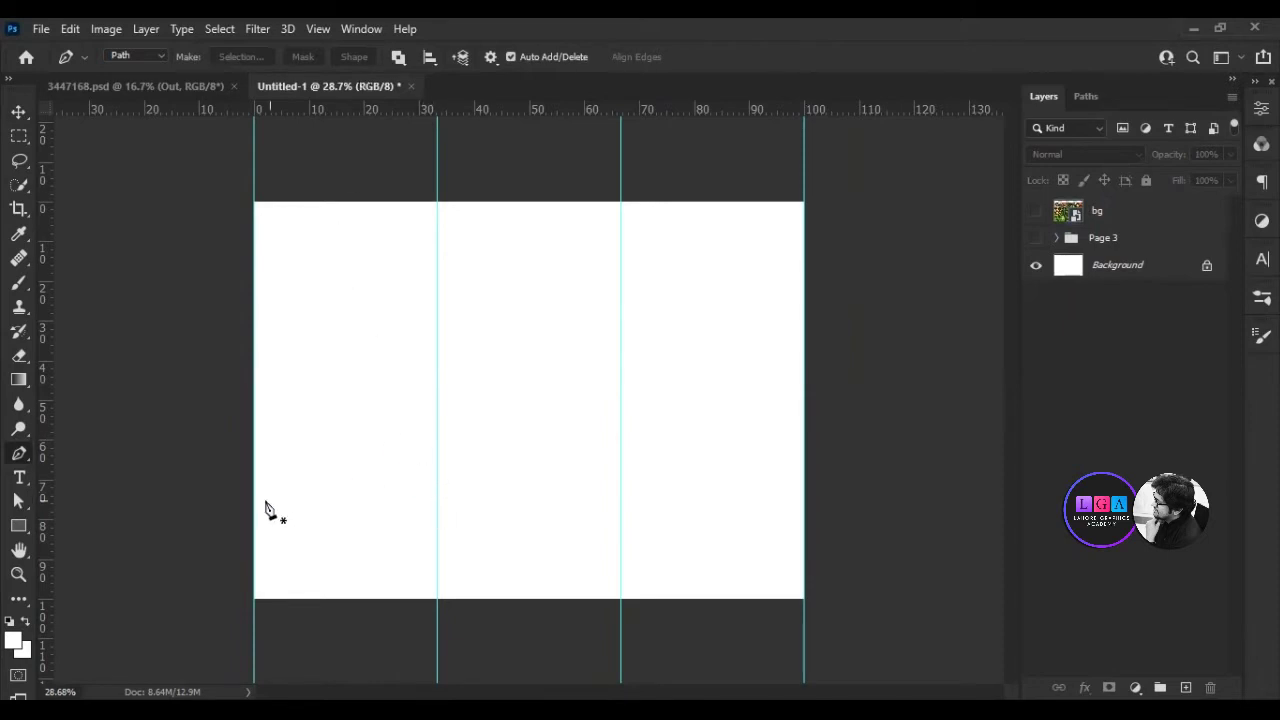
Add a horizontal guide across the page middle and show Page 3 again.
scroll(518, 617, up, 1)
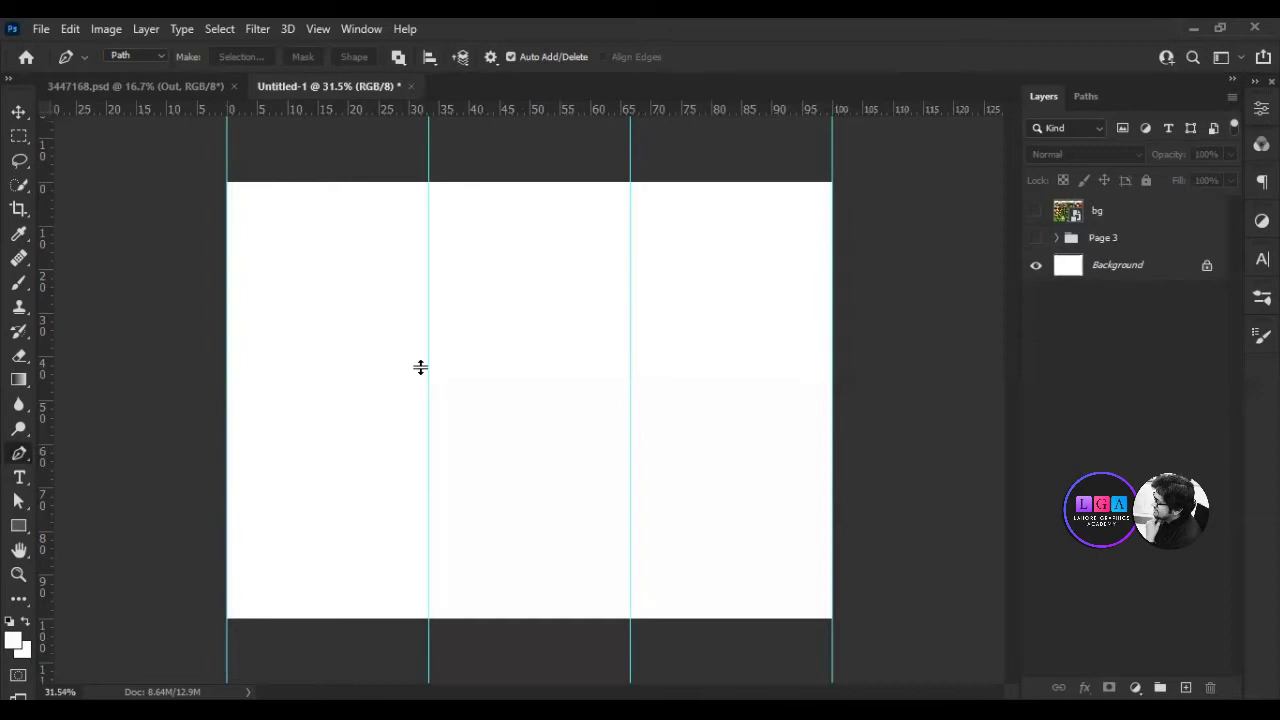
drag(420, 390, 424, 400)
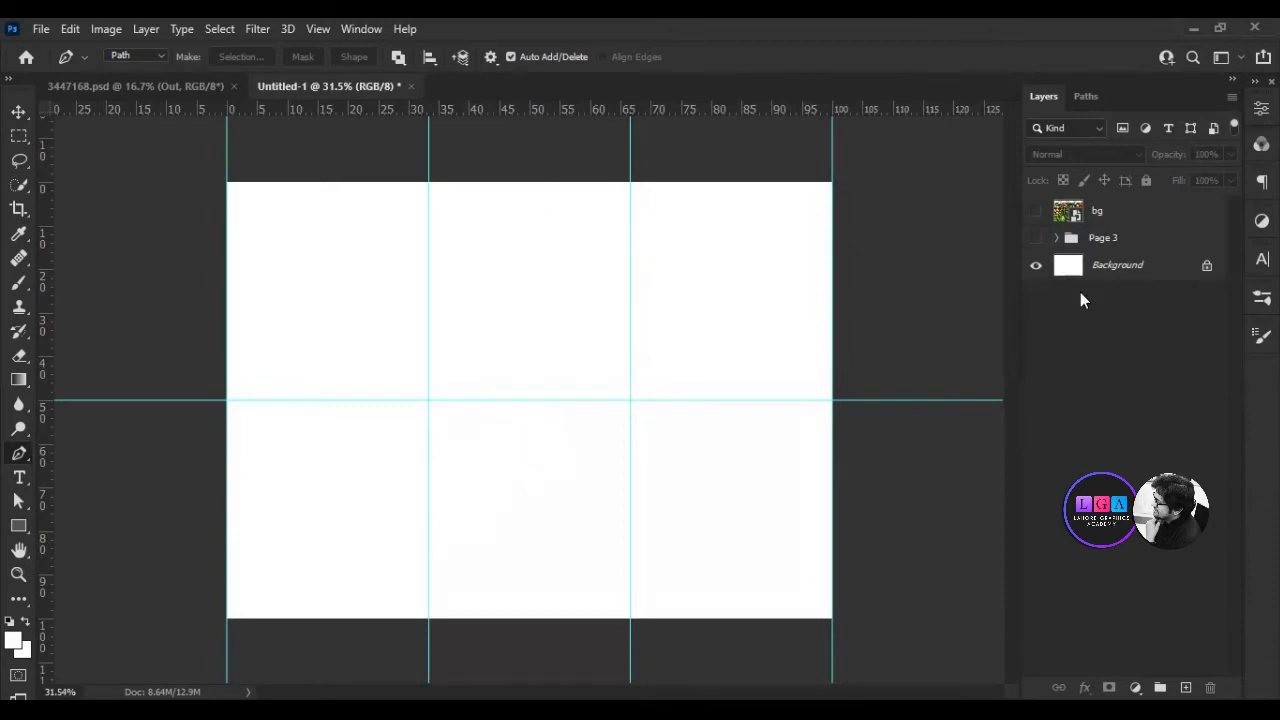
click(1035, 237)
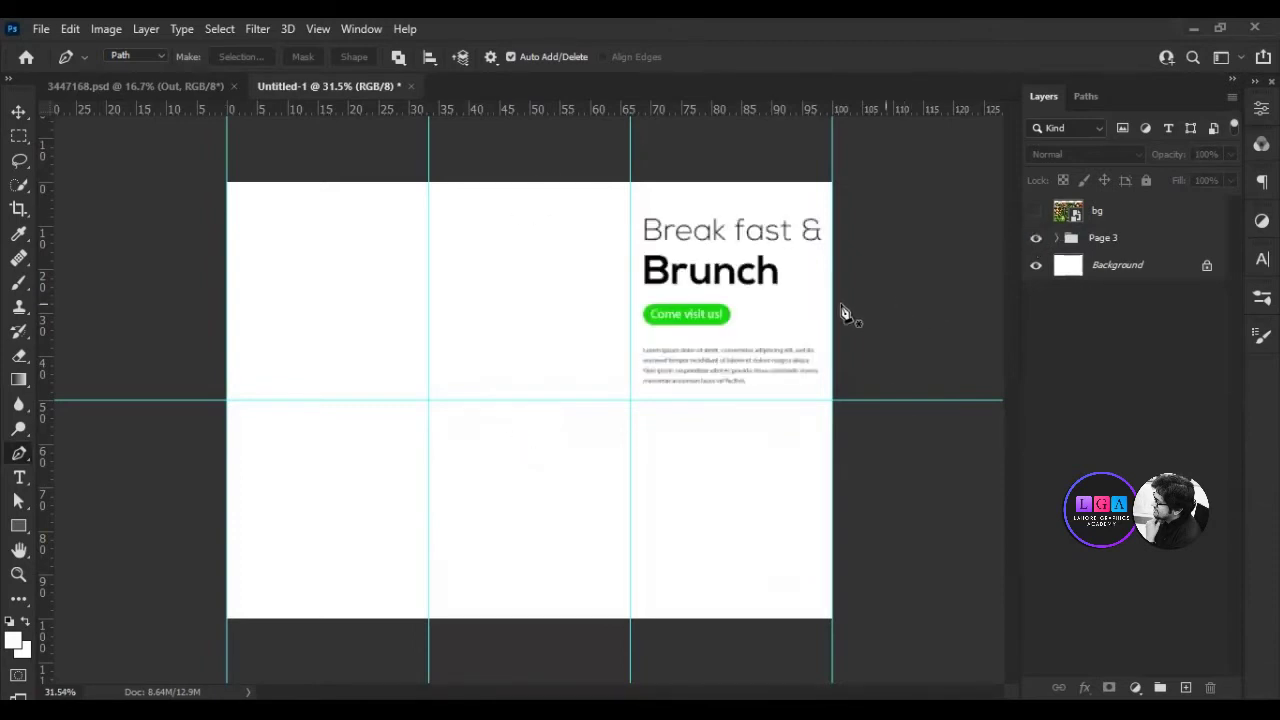
Create a new guide layout with 1 row guide.
click(311, 31)
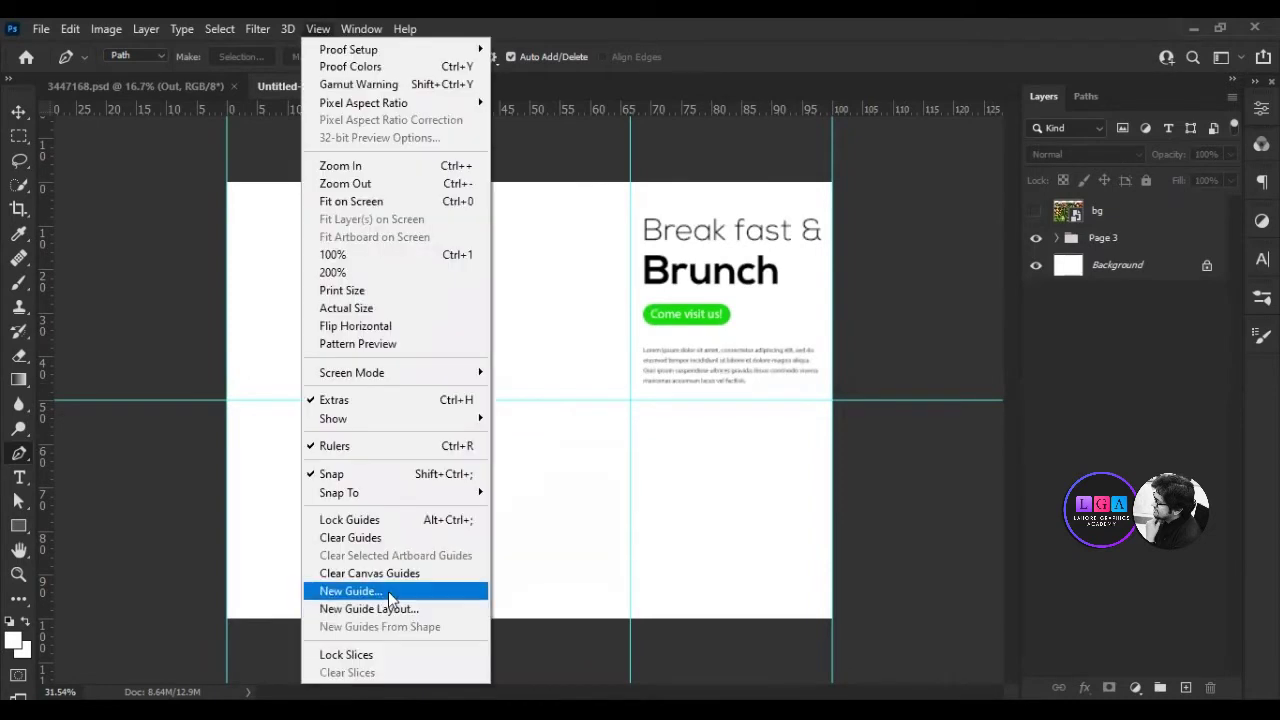
click(380, 609)
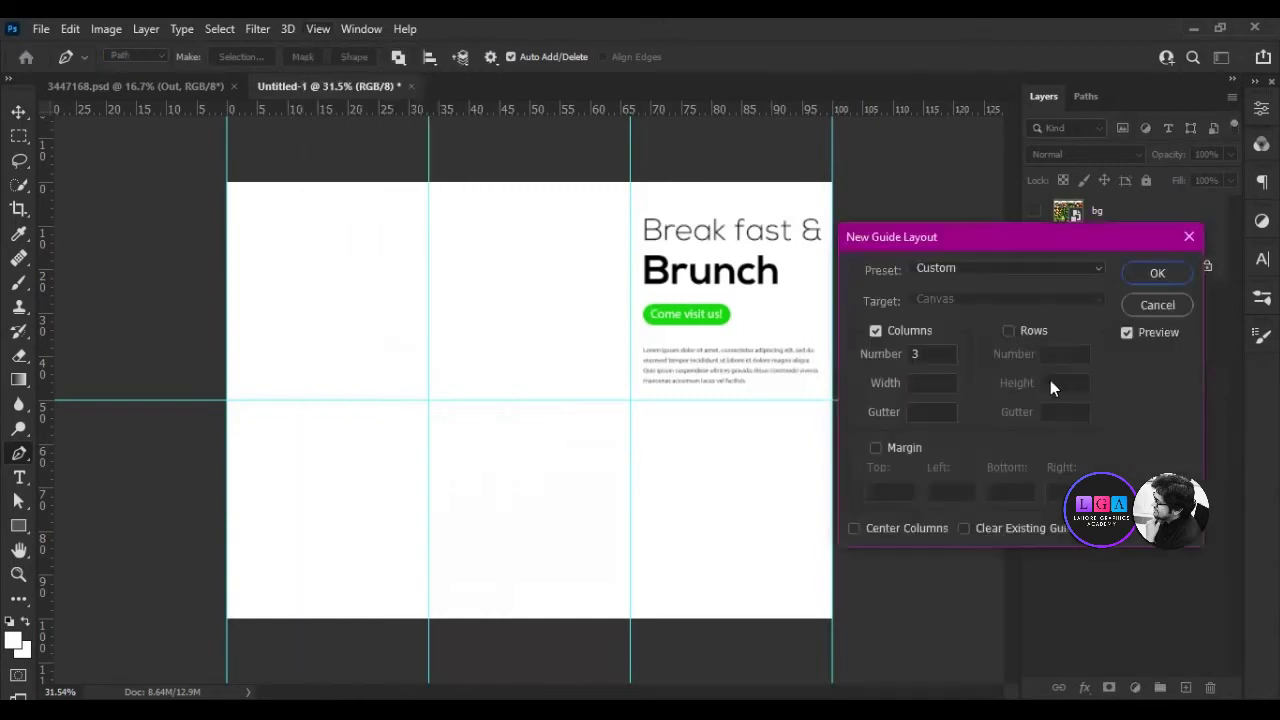
click(1008, 331)
click(1050, 356)
text(1)
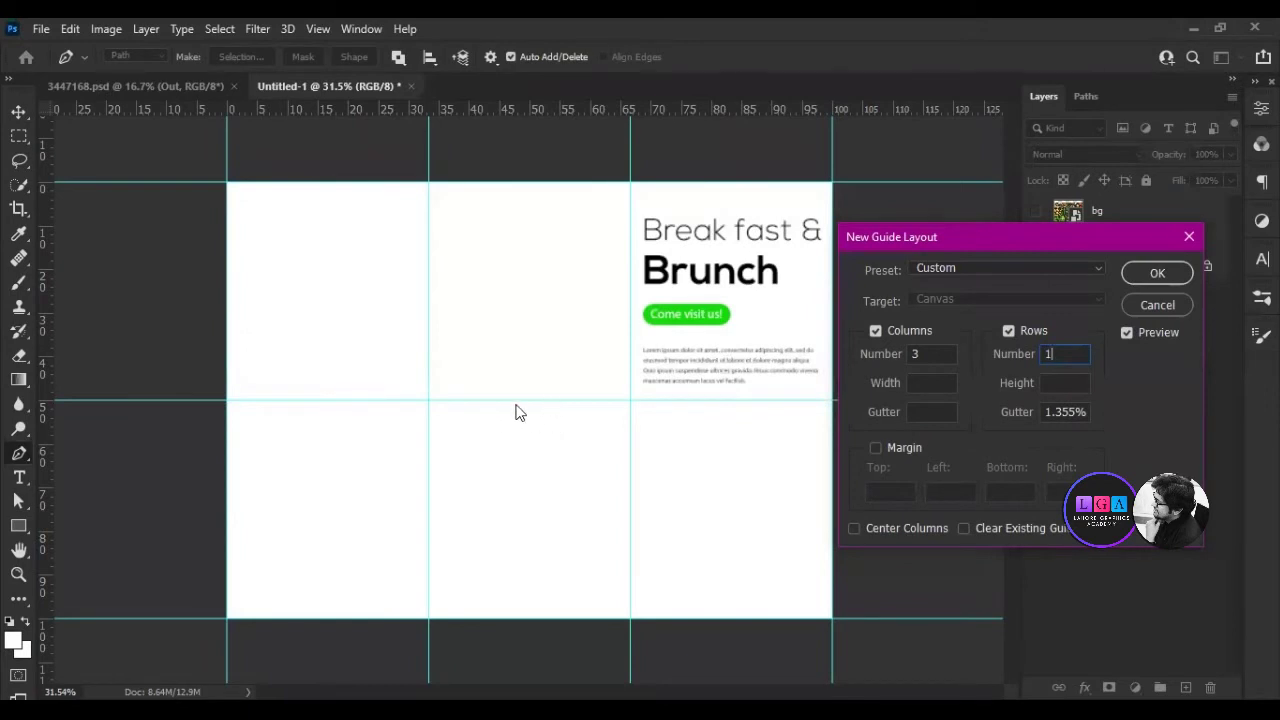
click(1158, 306)
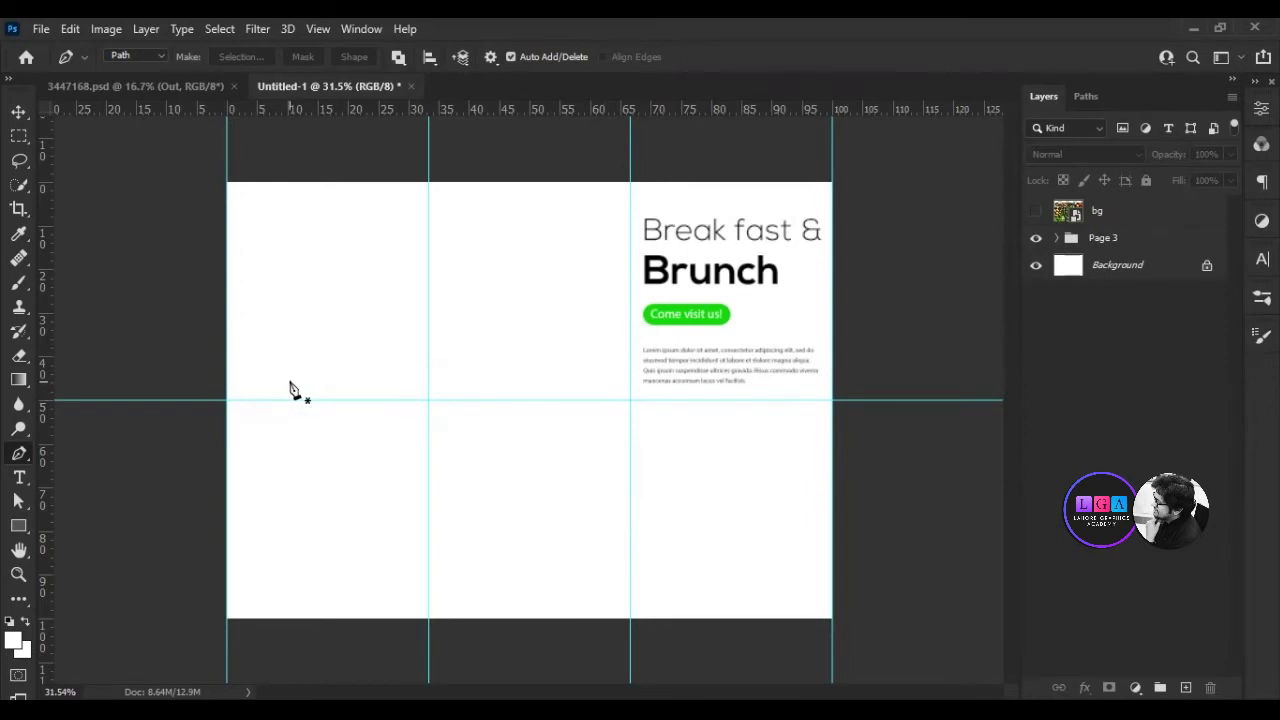
Plot the path's zig-zag top edge from the left middle guide to the right page edge.
click(227, 401)
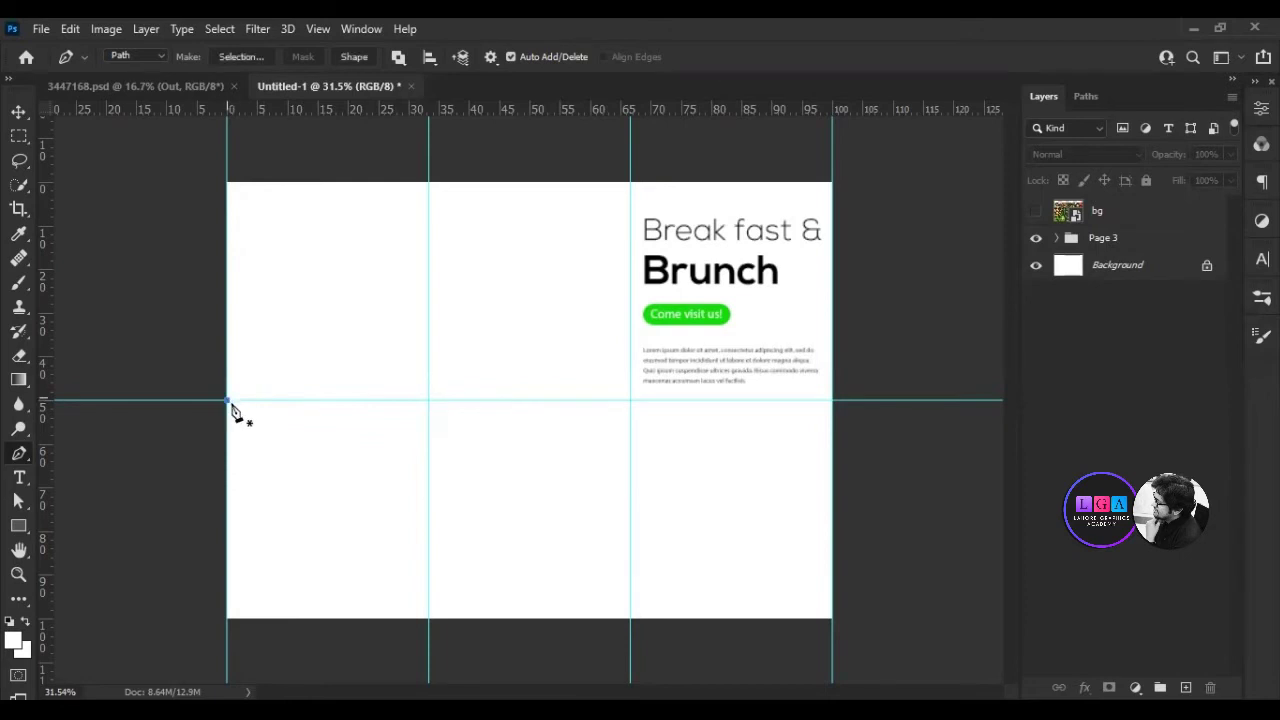
click(321, 369)
click(428, 380)
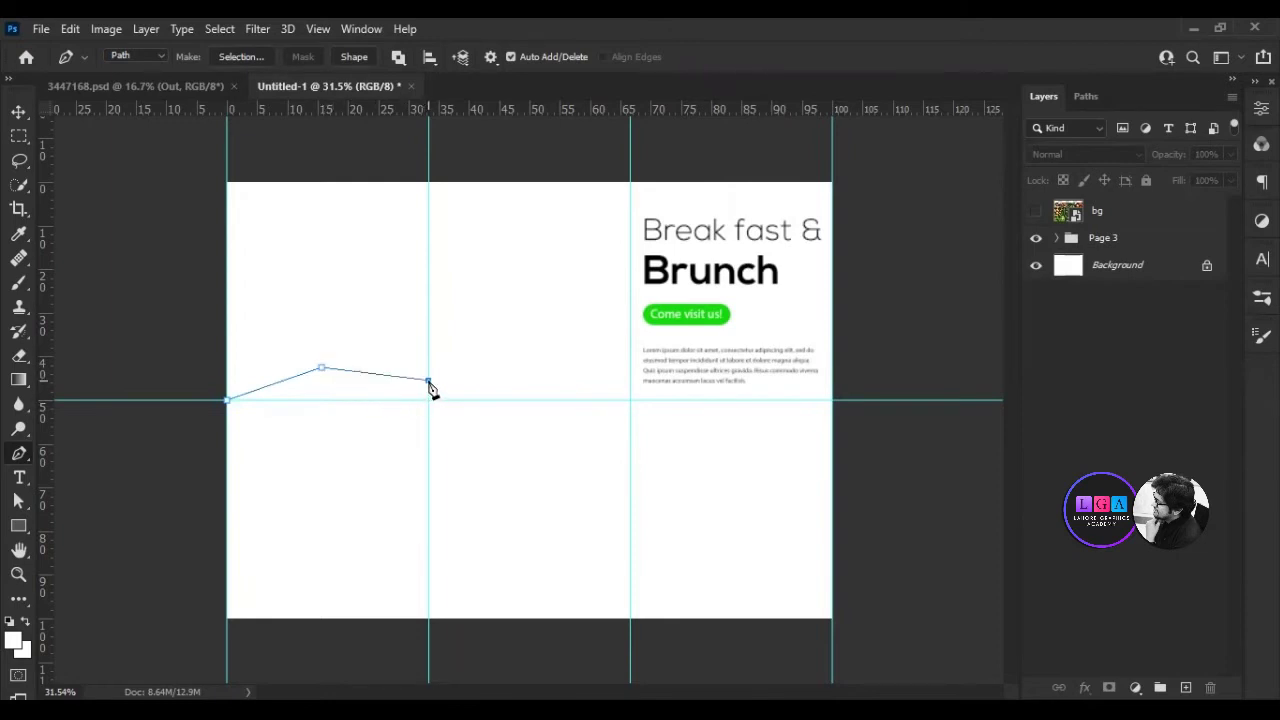
click(521, 326)
click(722, 534)
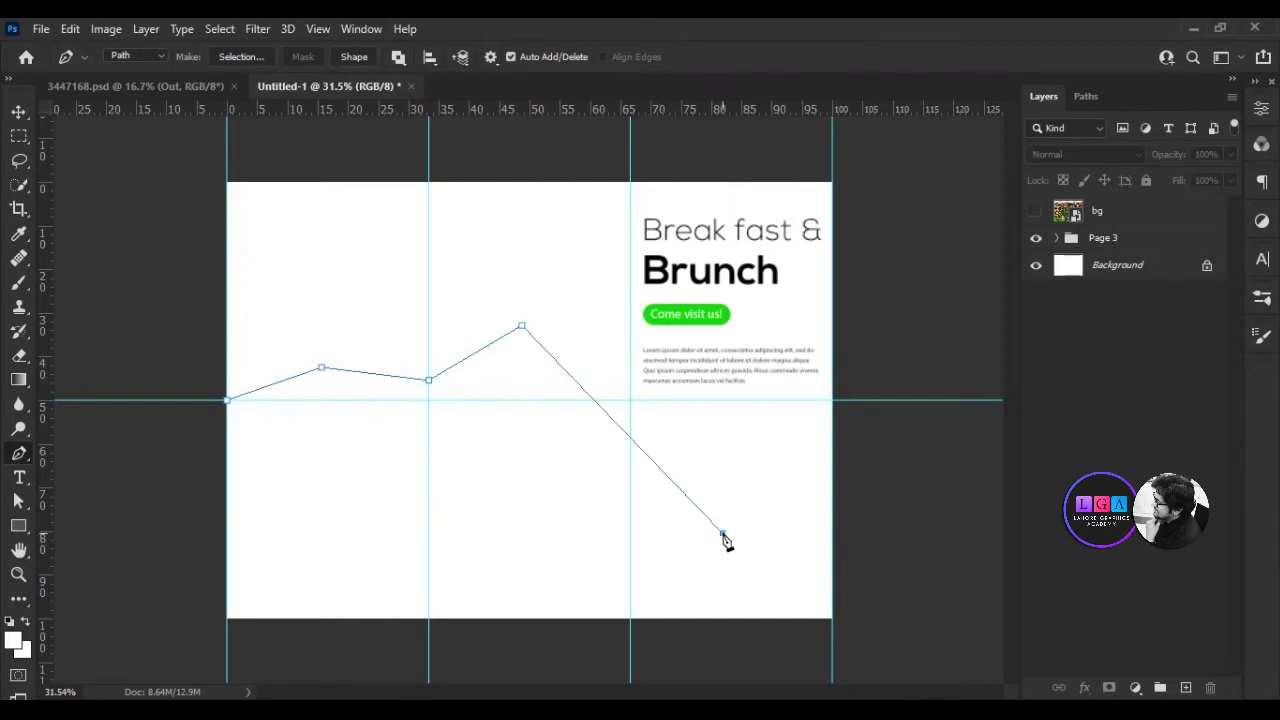
click(832, 530)
Carry the path around below the page and close it at the start point.
scroll(822, 576, down, 1)
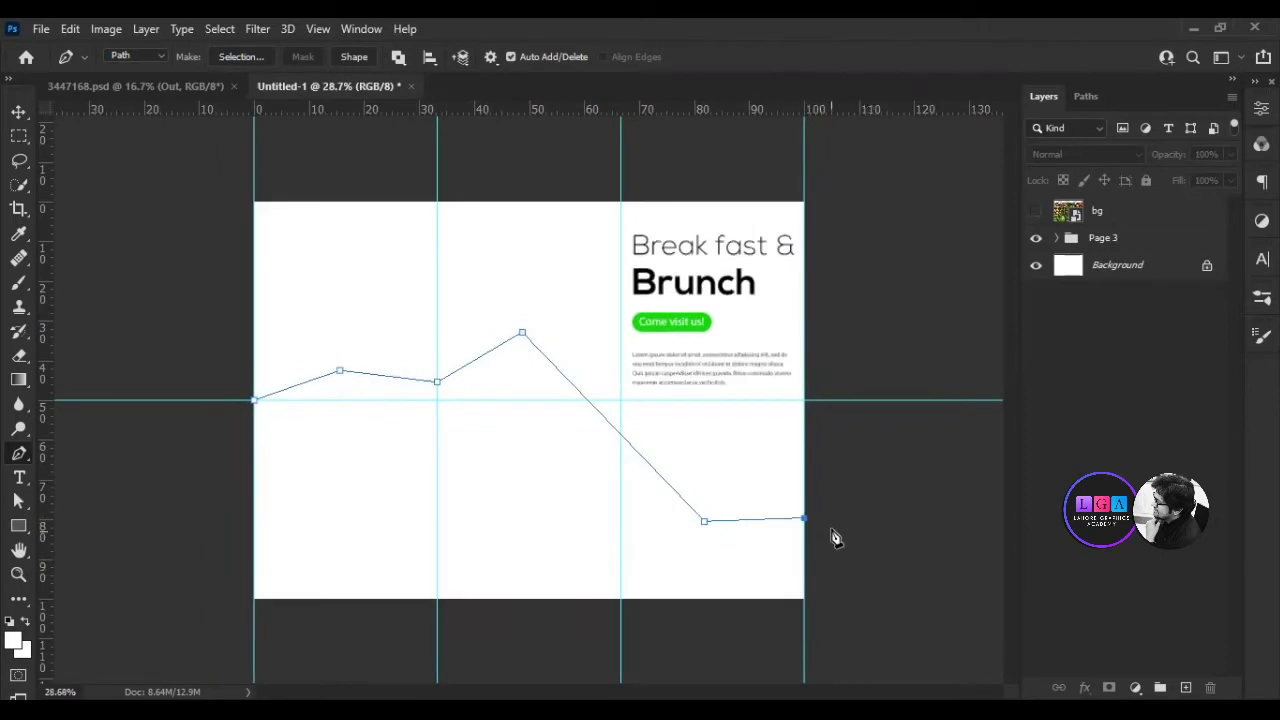
click(841, 513)
click(849, 614)
click(221, 627)
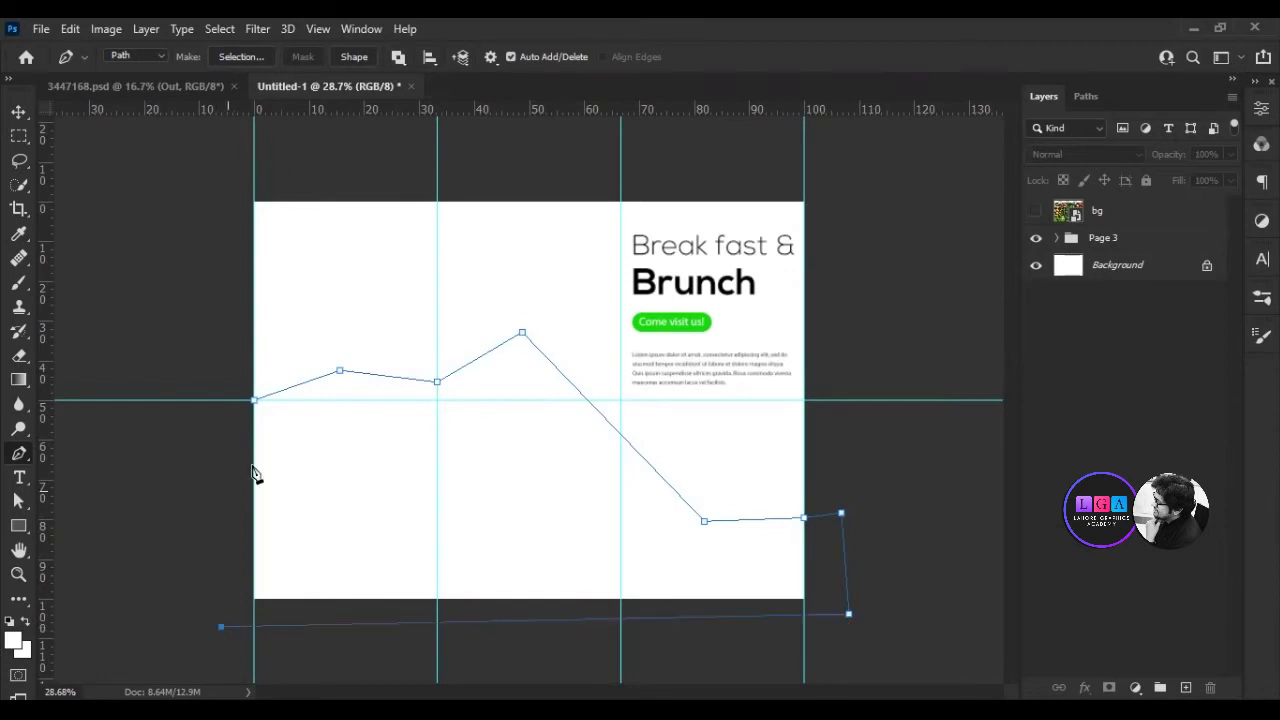
click(232, 420)
click(255, 401)
scroll(263, 394, up, 4)
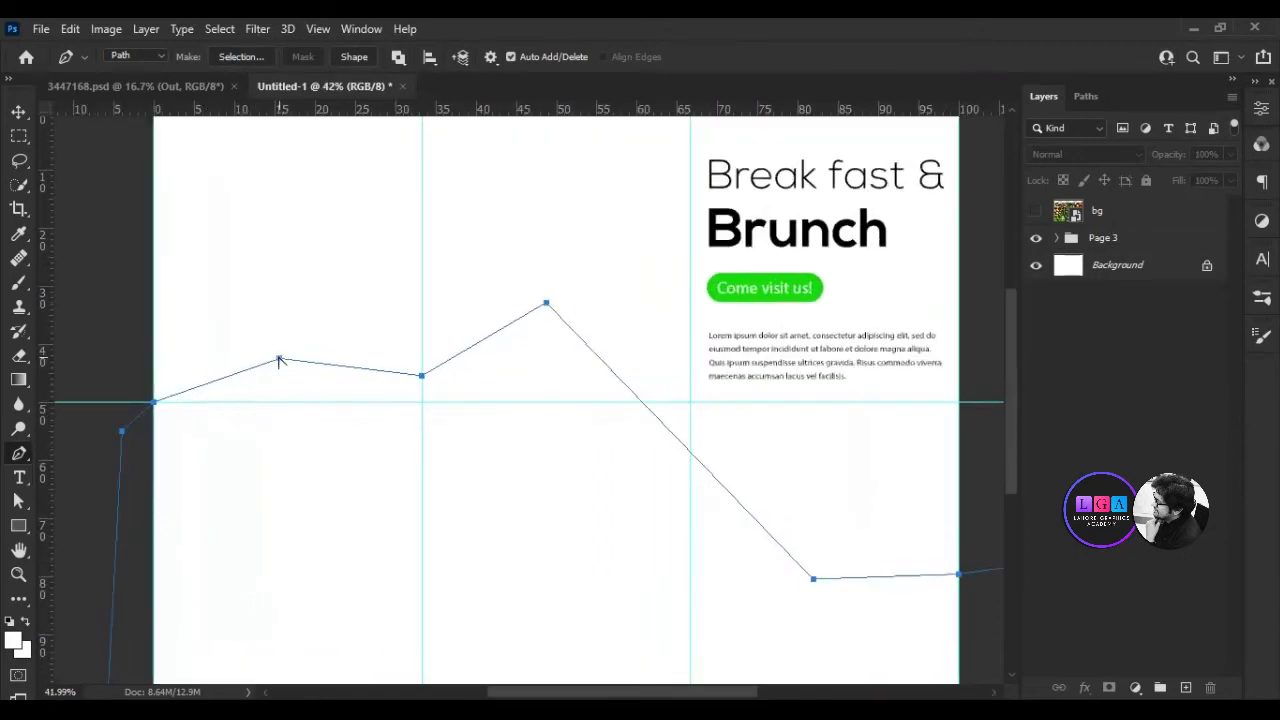
Curve the four top anchors into rounded bumps, a smooth peak and trough.
drag(279, 358, 325, 357)
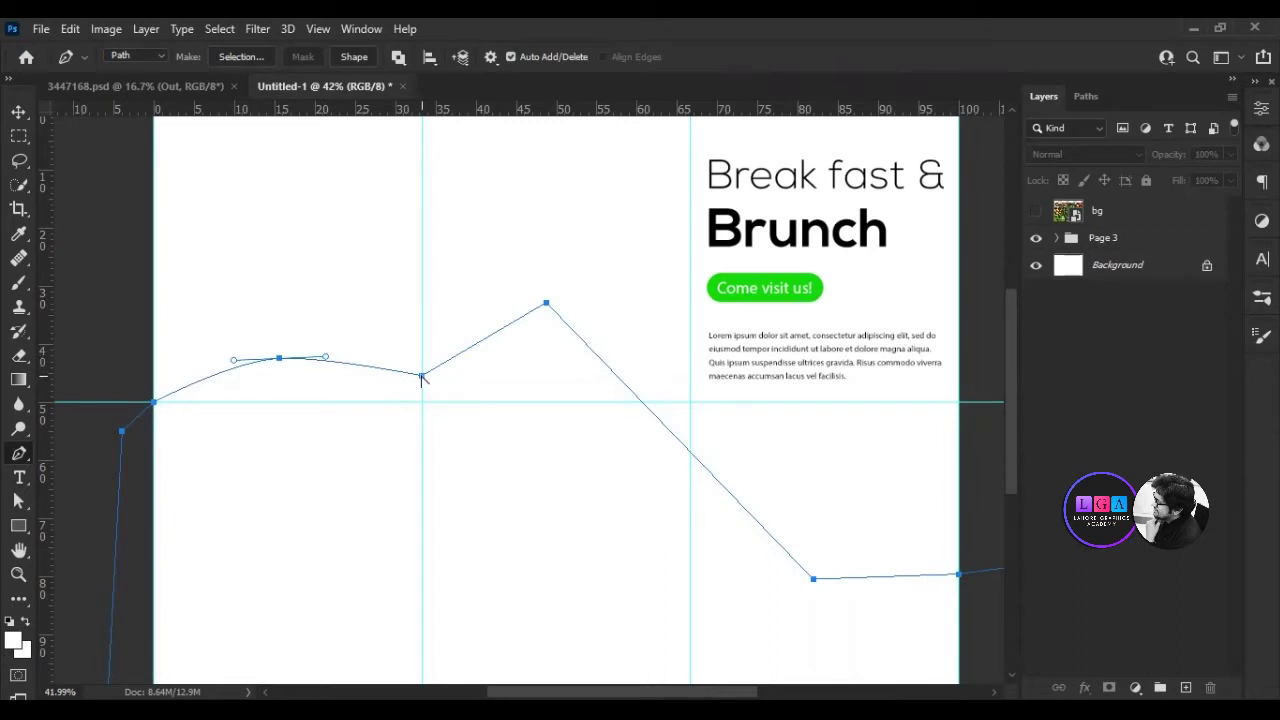
drag(421, 375, 458, 373)
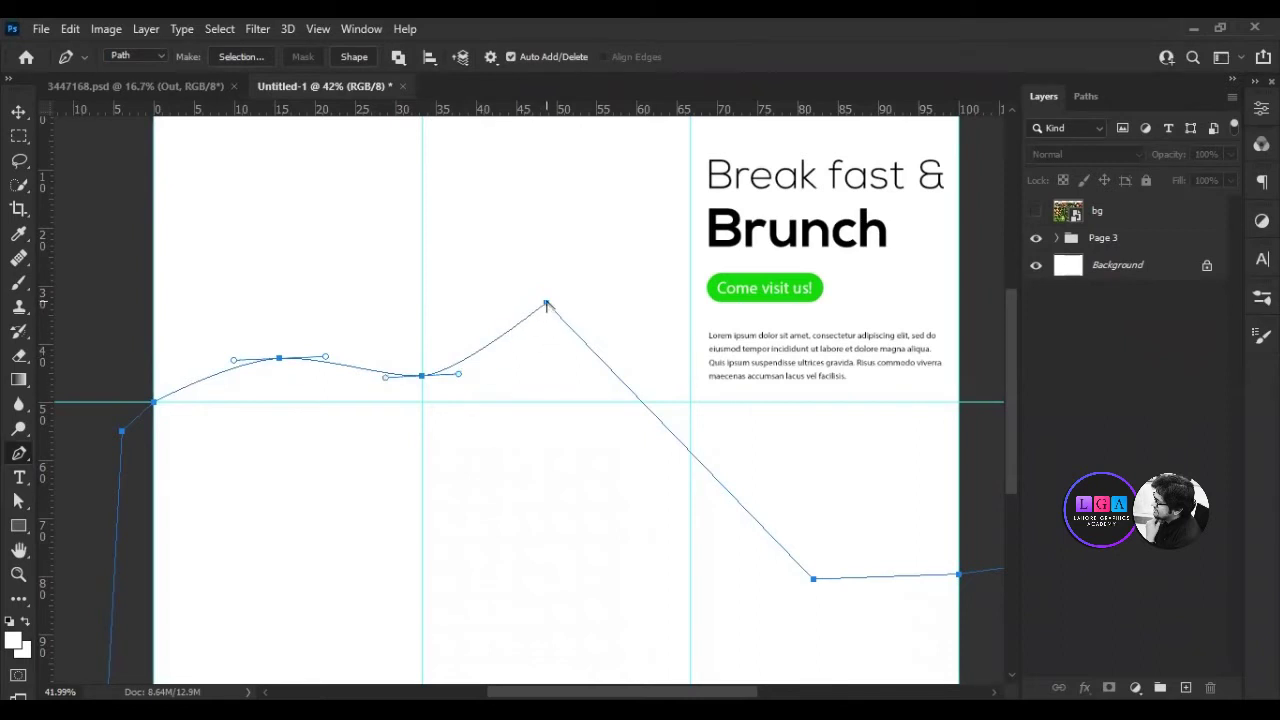
drag(546, 303, 615, 302)
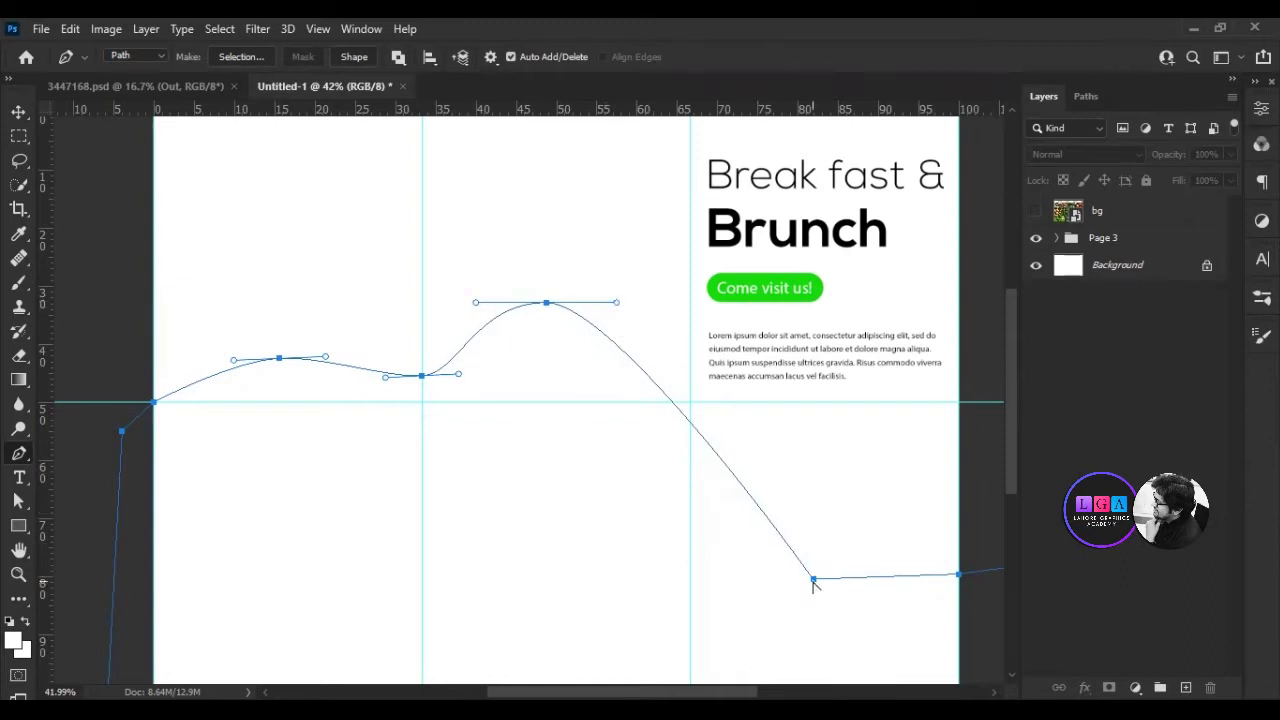
drag(813, 579, 896, 607)
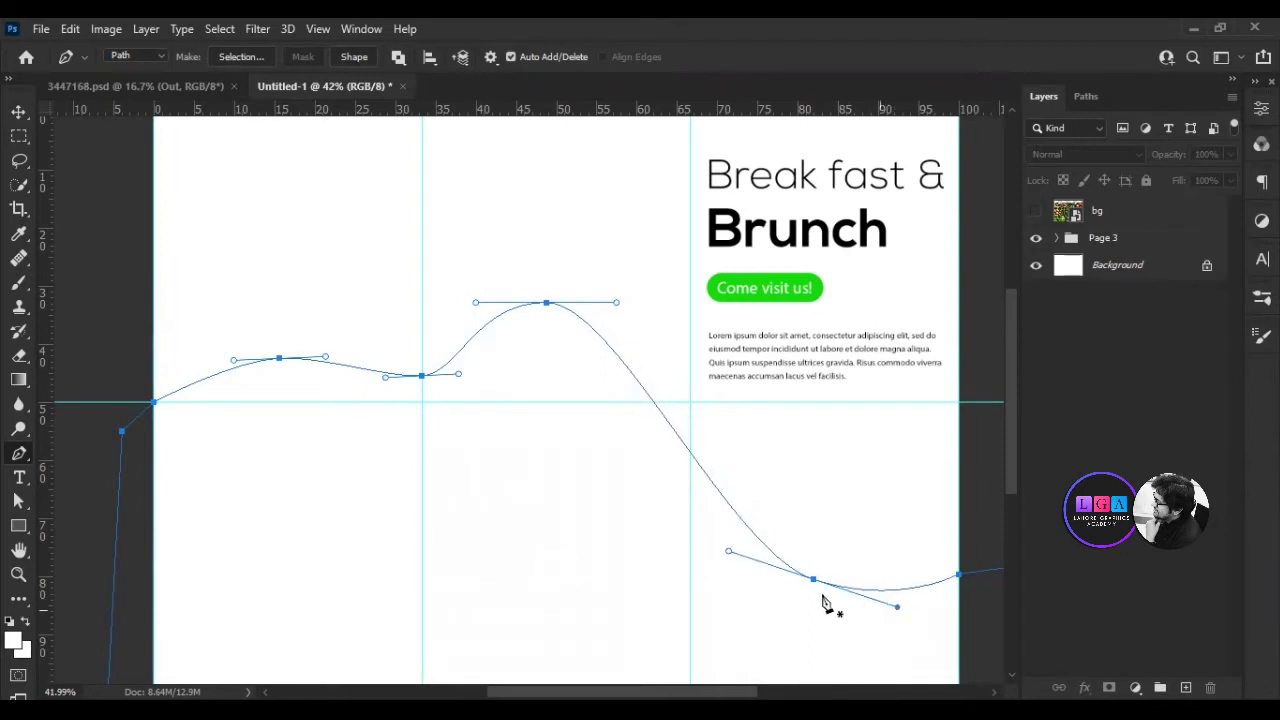
scroll(654, 543, down, 3)
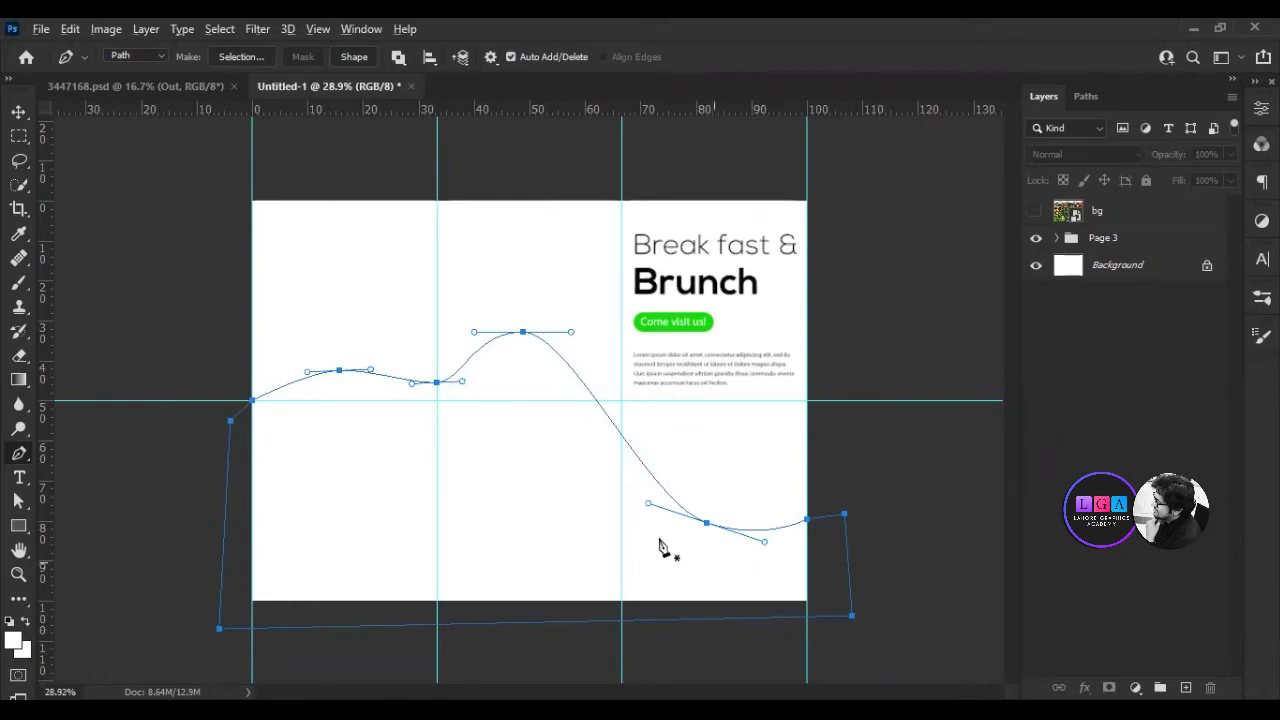
scroll(655, 540, down, 1)
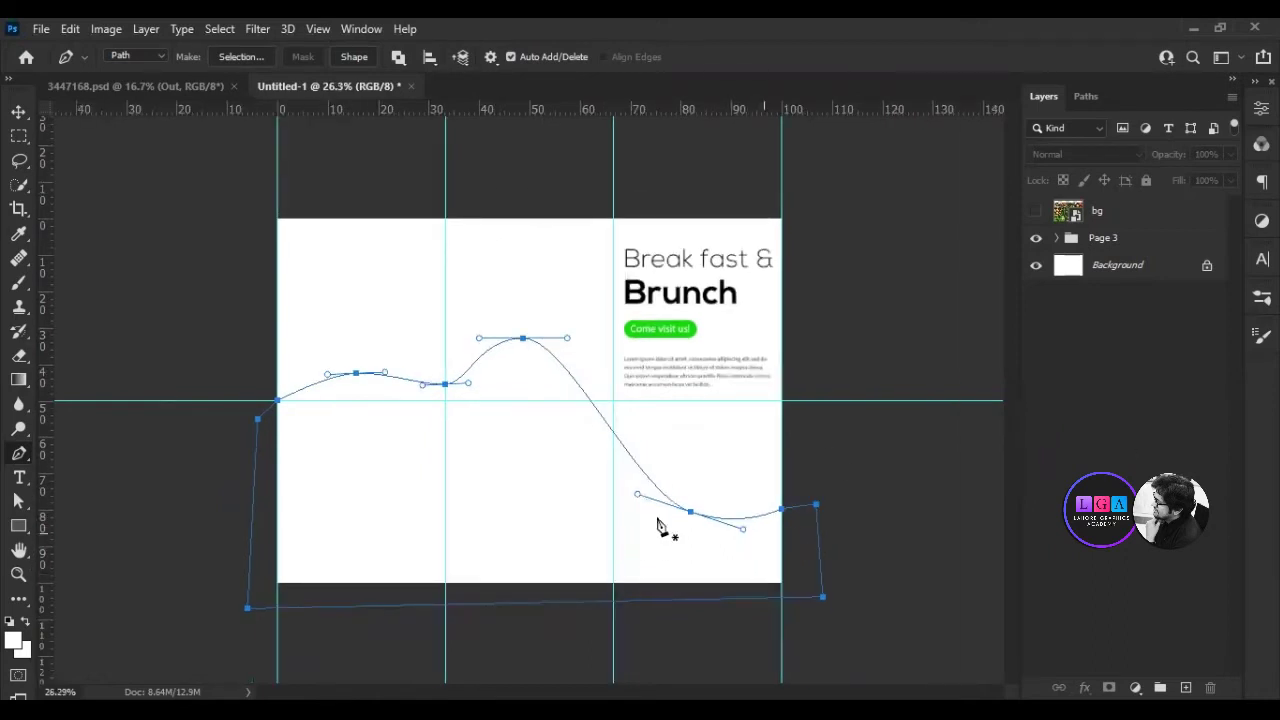
click(279, 399)
Turn the path into the orange Shape 1 layer and duplicate it as Shape 1 copy.
click(355, 57)
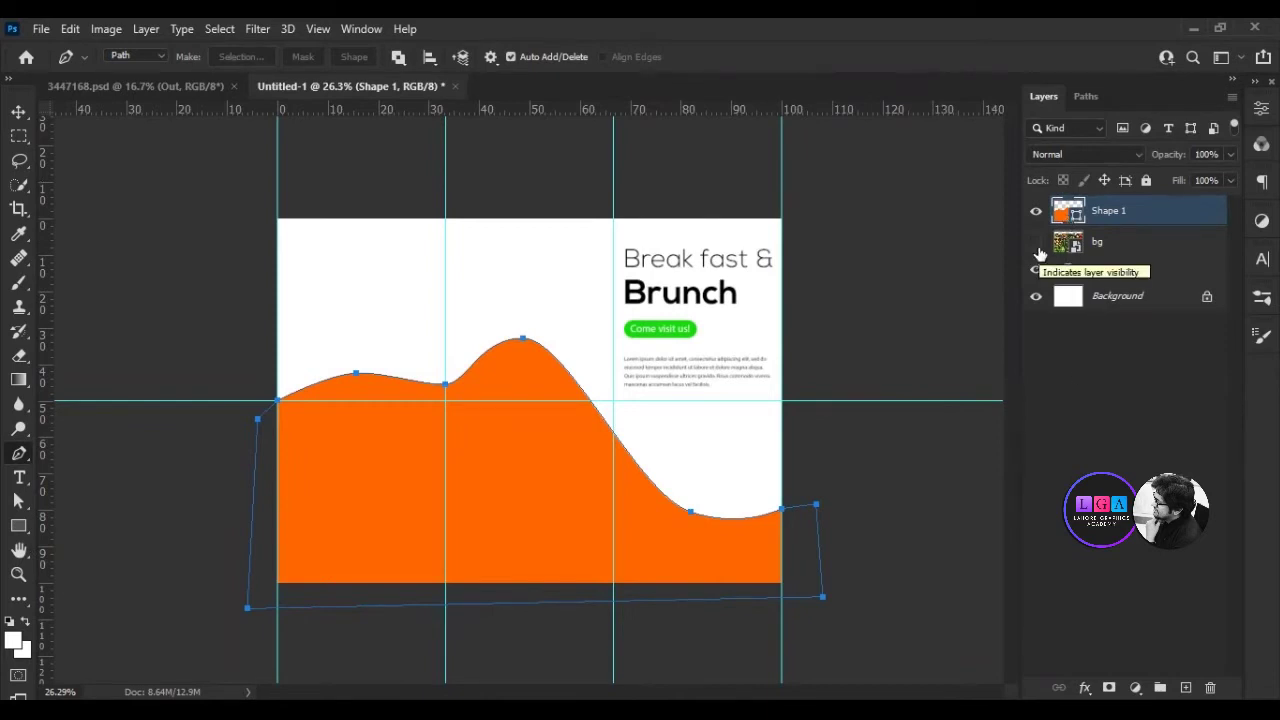
click(1078, 357)
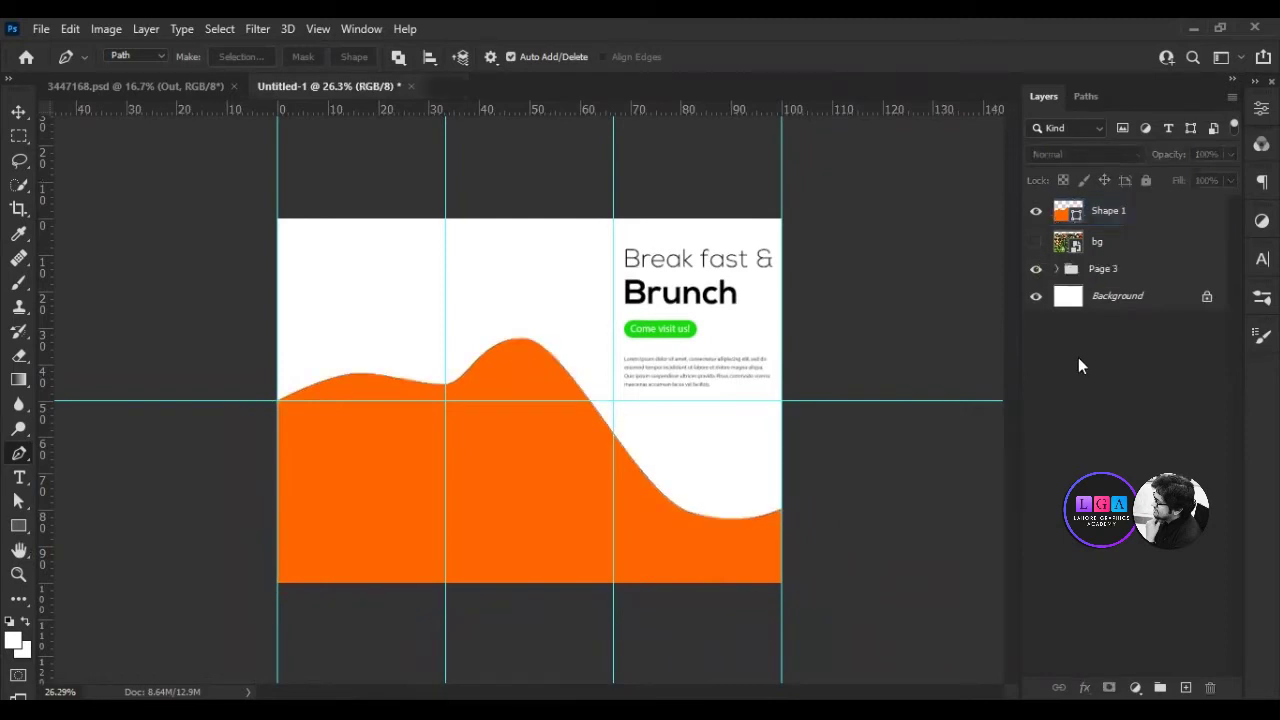
click(1065, 222)
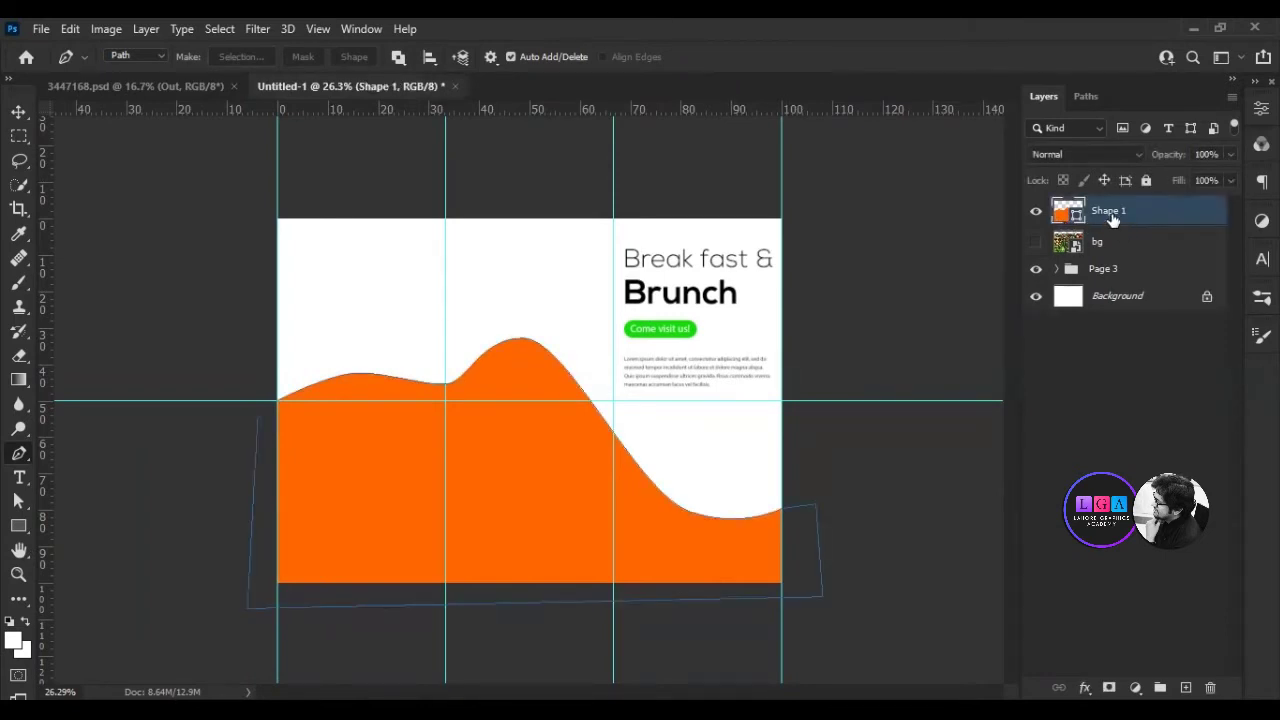
key(ctrl+j)
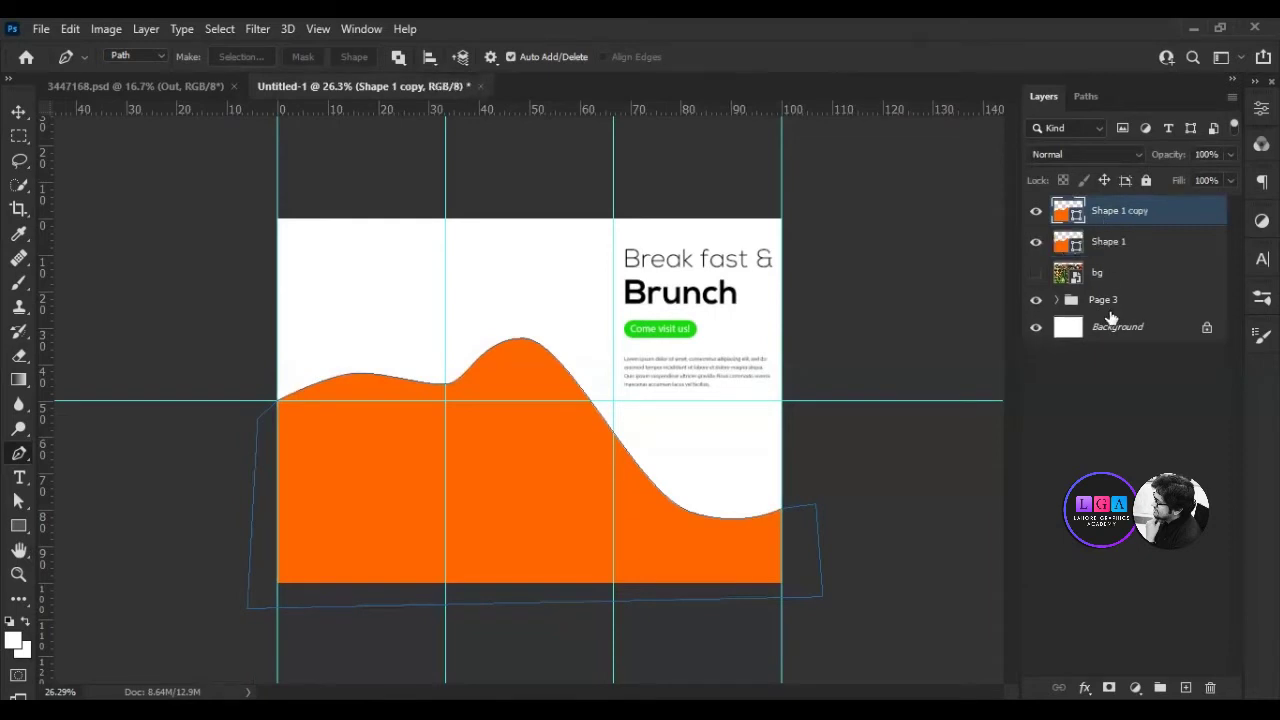
Rename the Shape 1 copy layer to 'Image Place Holder'.
click(1118, 248)
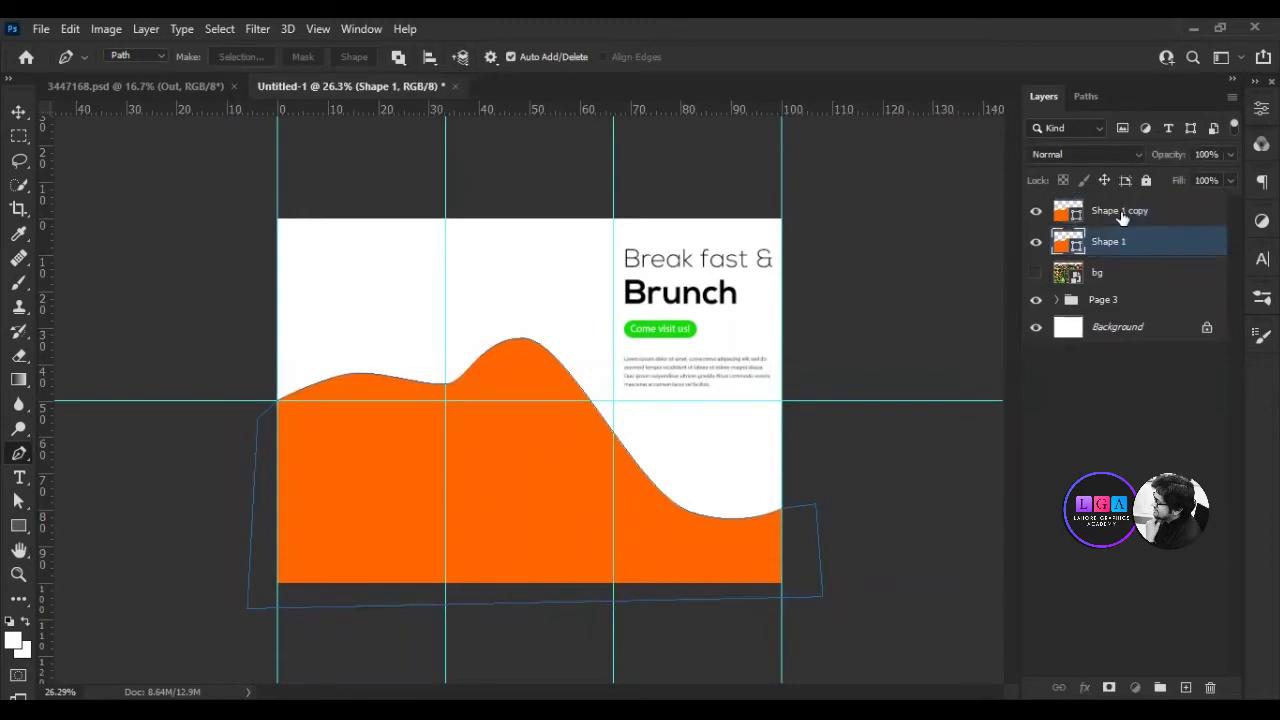
click(1122, 216)
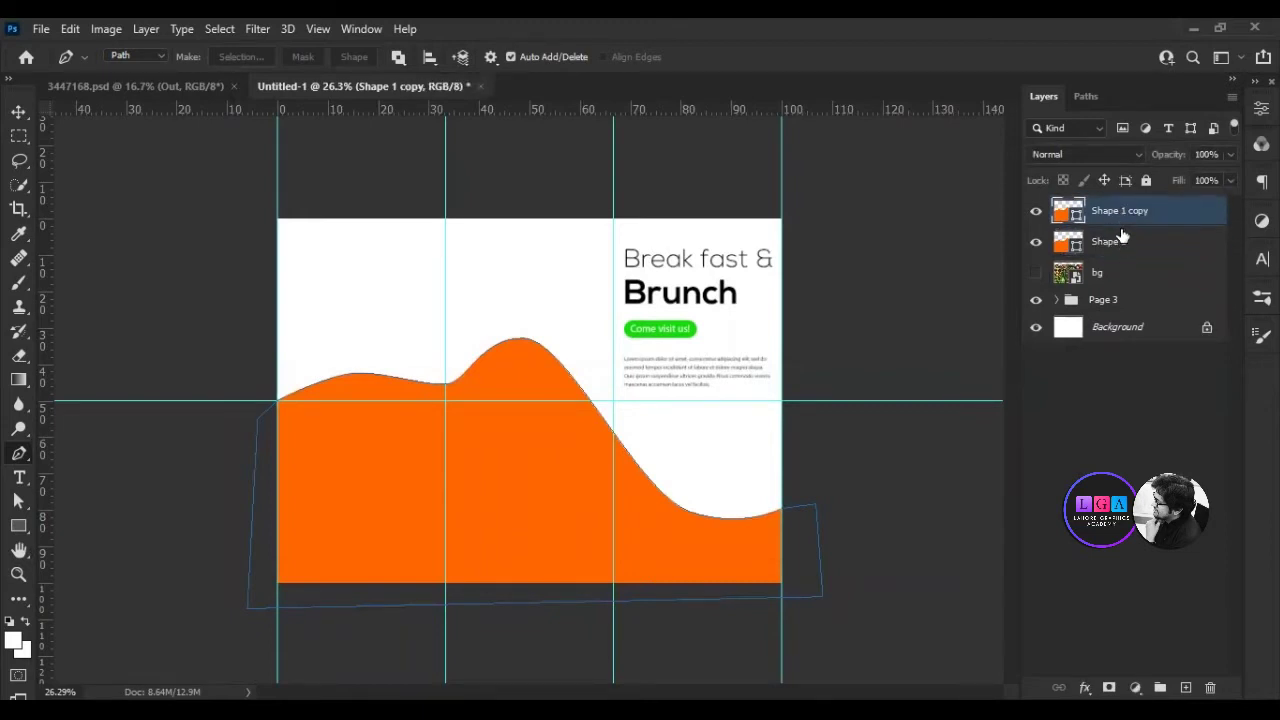
click(1036, 214)
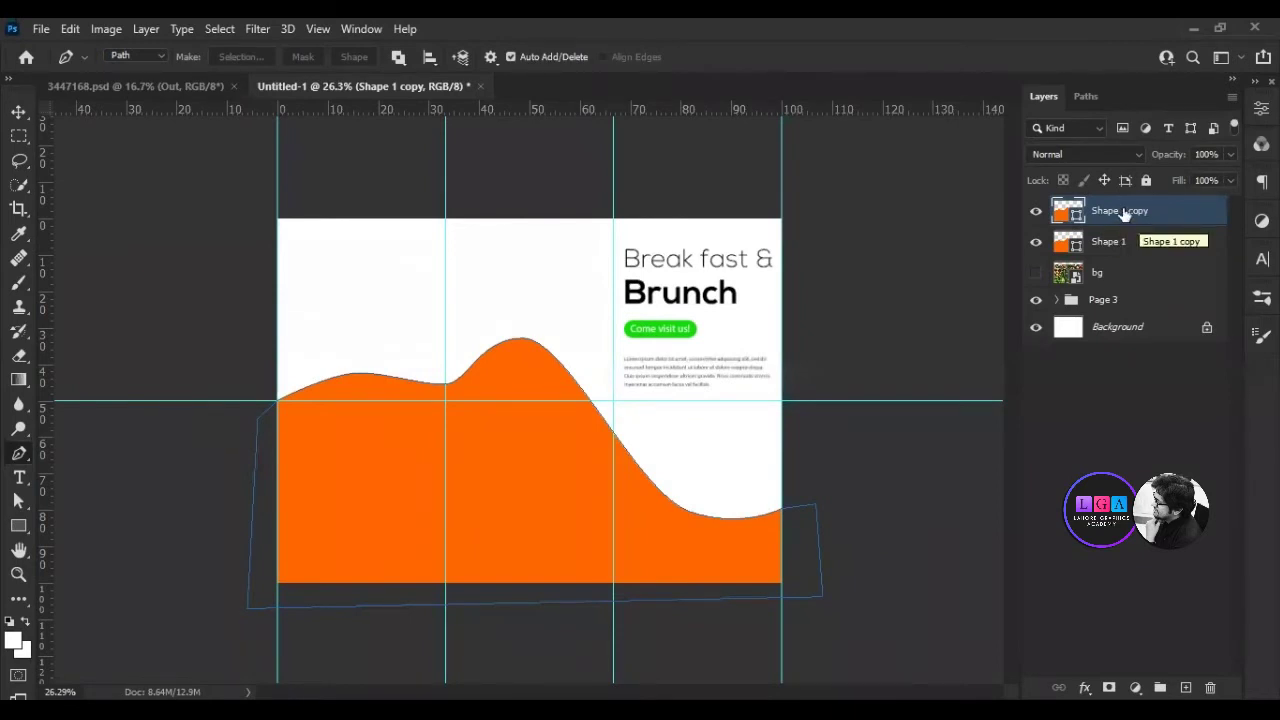
double_click(1130, 213)
text(Image Place Ho)
text(lder)
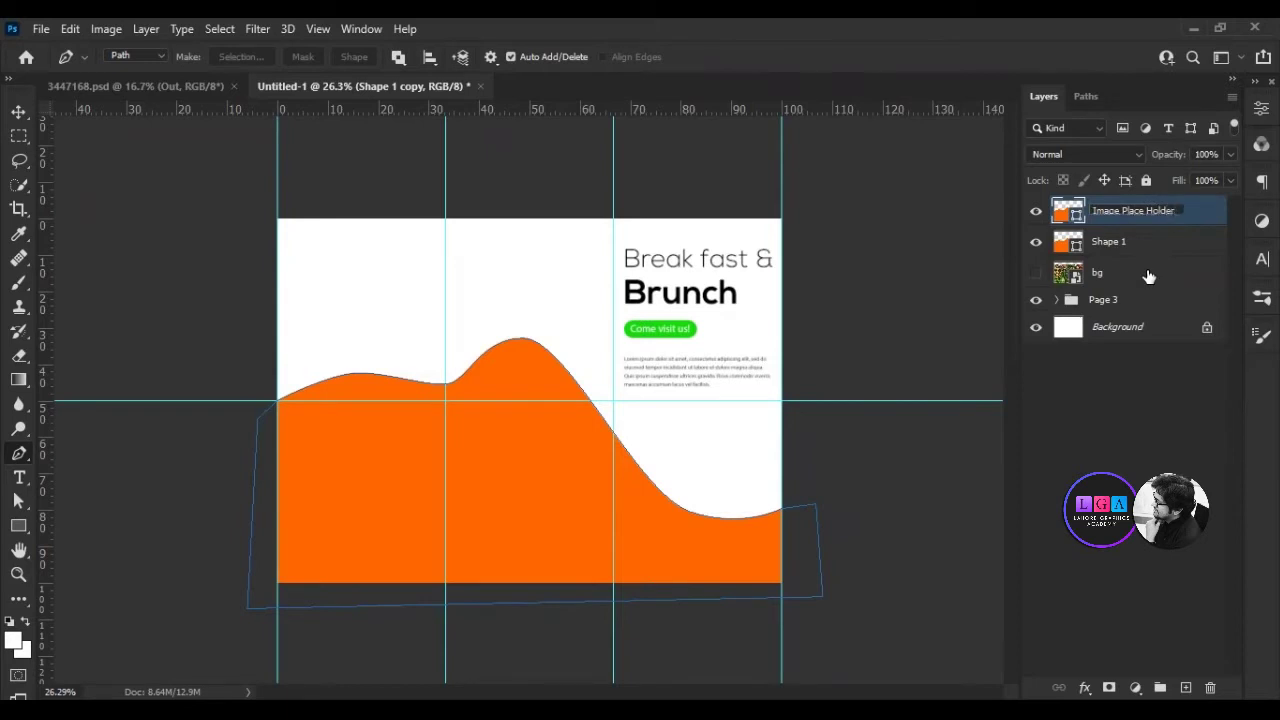
key(Return)
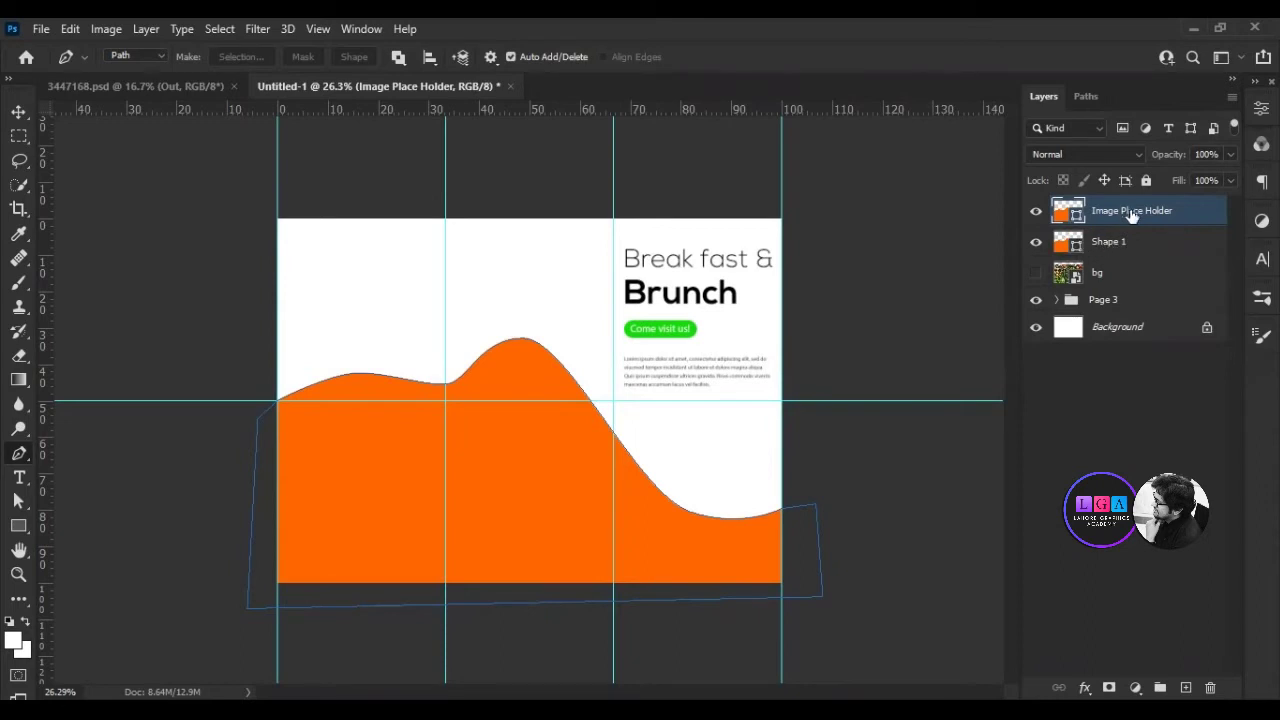
Change the Image Place Holder wave's fill from orange to mid grey #767676.
double_click(1070, 213)
click(717, 529)
click(712, 502)
click(710, 490)
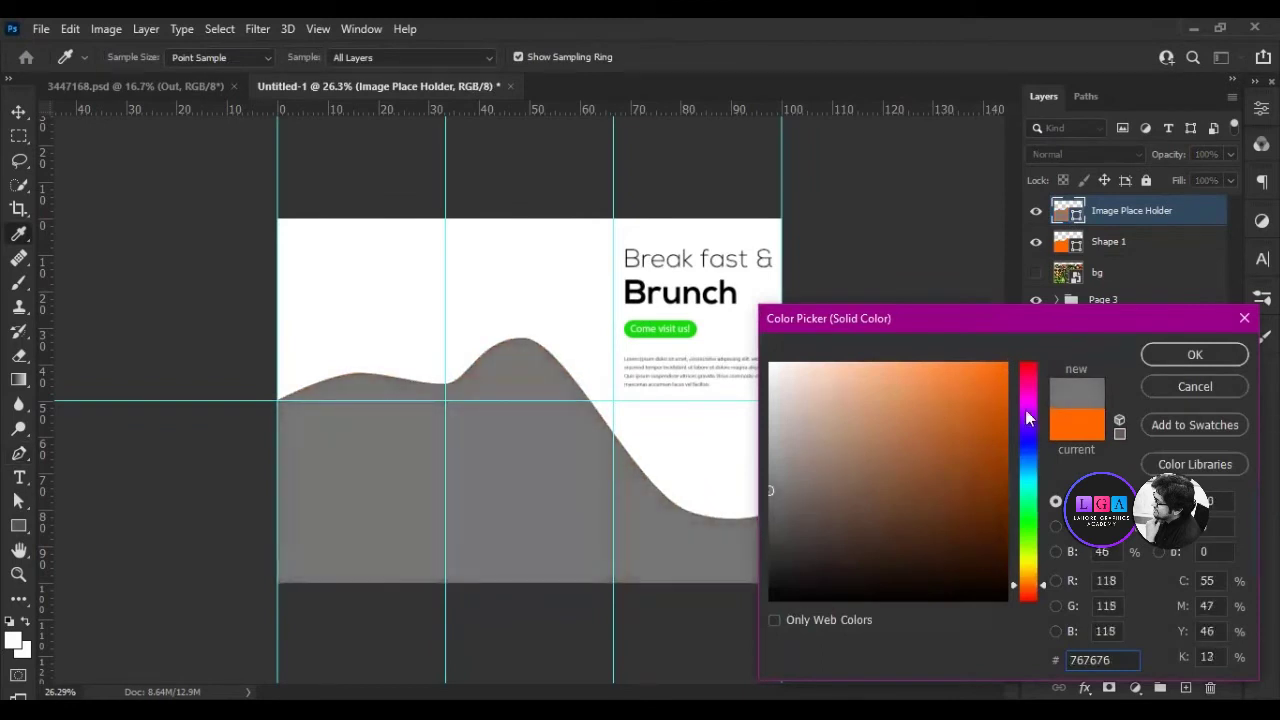
click(1191, 356)
key(p)
click(1146, 417)
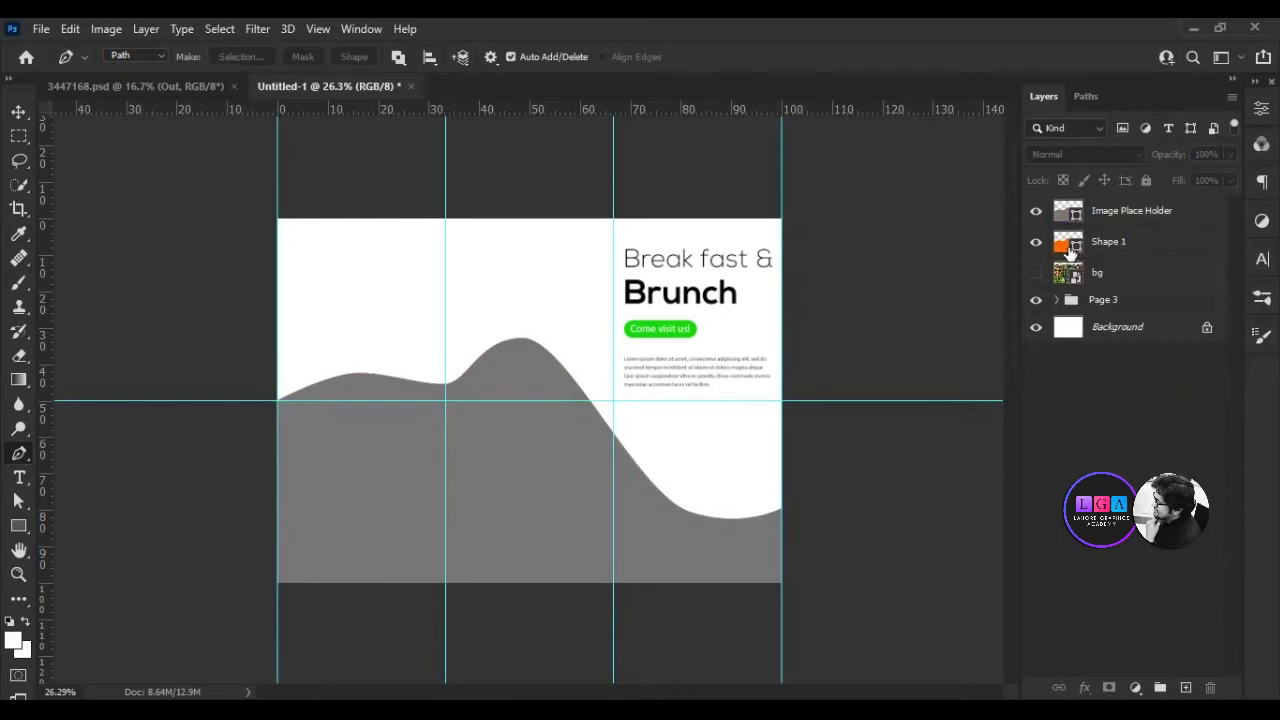
click(1080, 250)
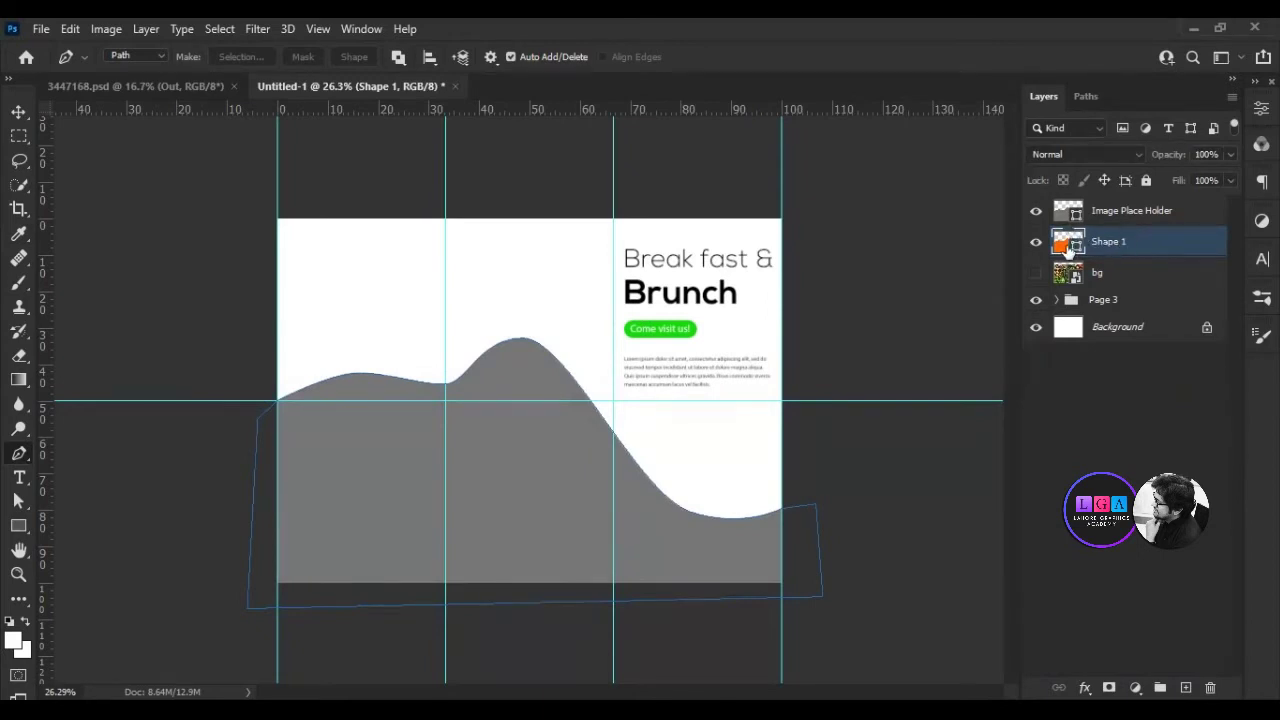
Nudge the grey Image Place Holder wave down so an orange Shape 1 band shows above it.
drag(1077, 207, 1077, 208)
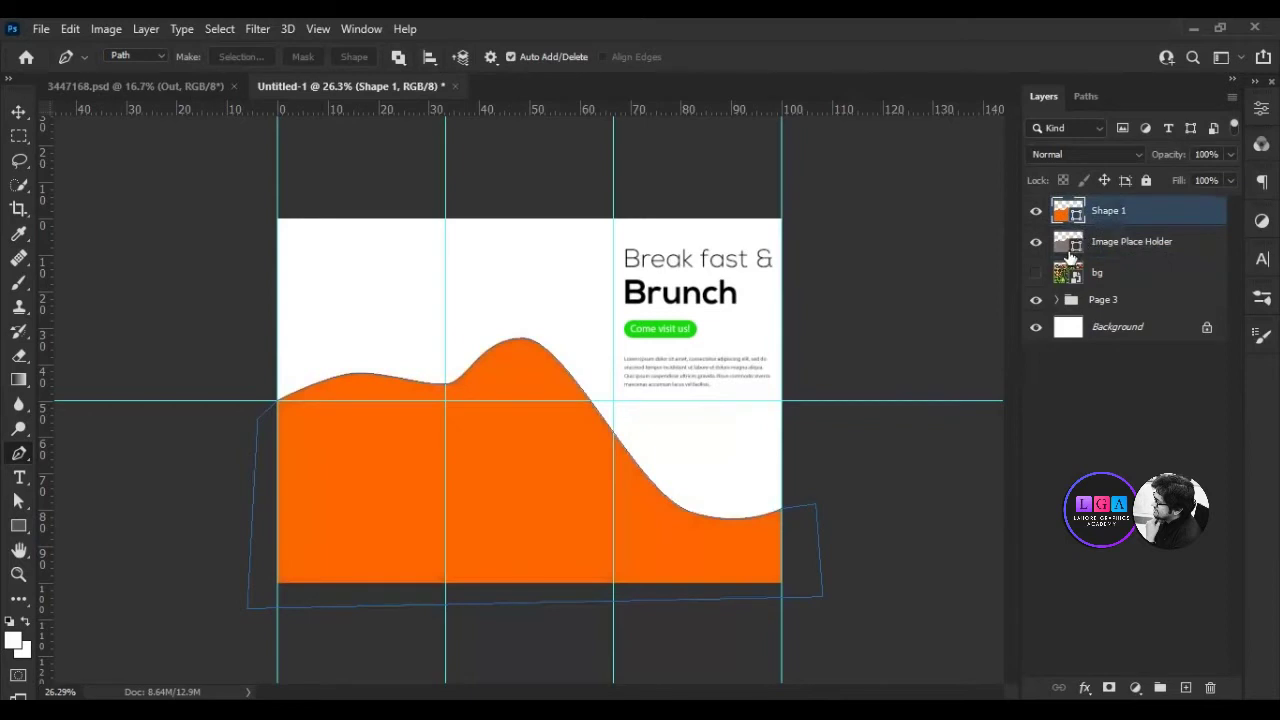
mouse_move(1080, 240)
mouse_down()
mouse_move(1072, 215)
mouse_move(1070, 250)
mouse_up()
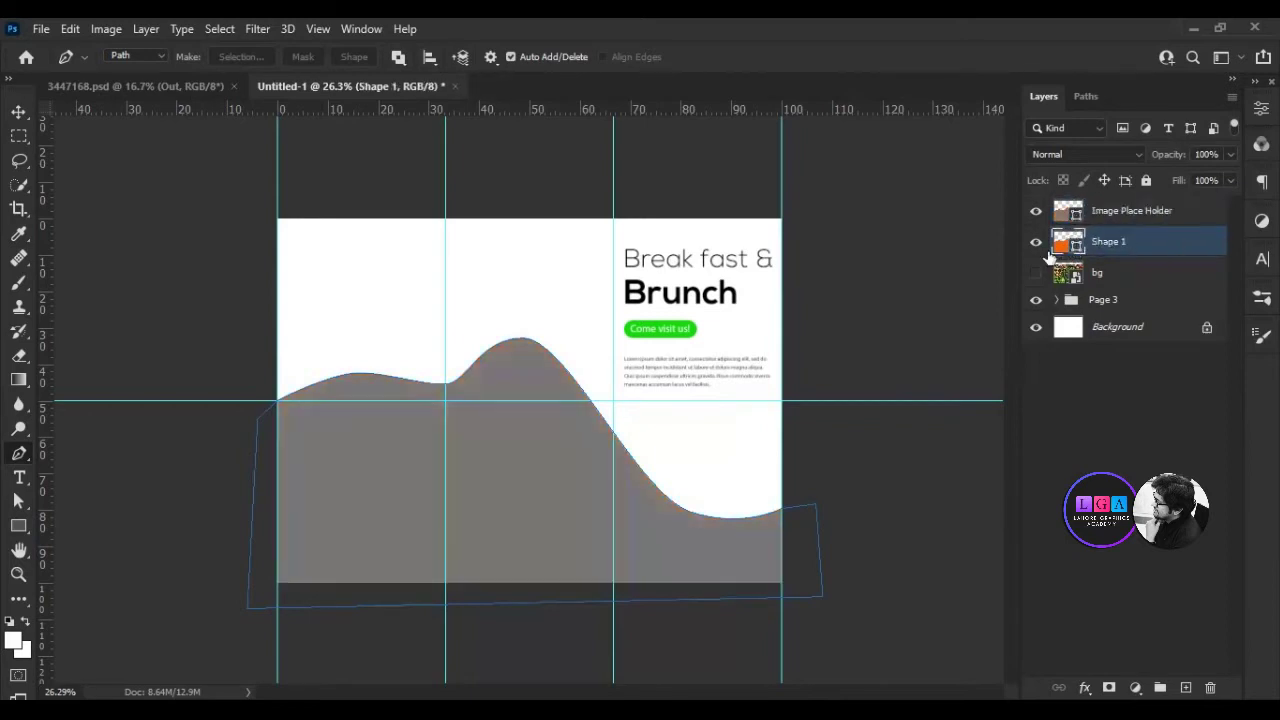
click(1075, 215)
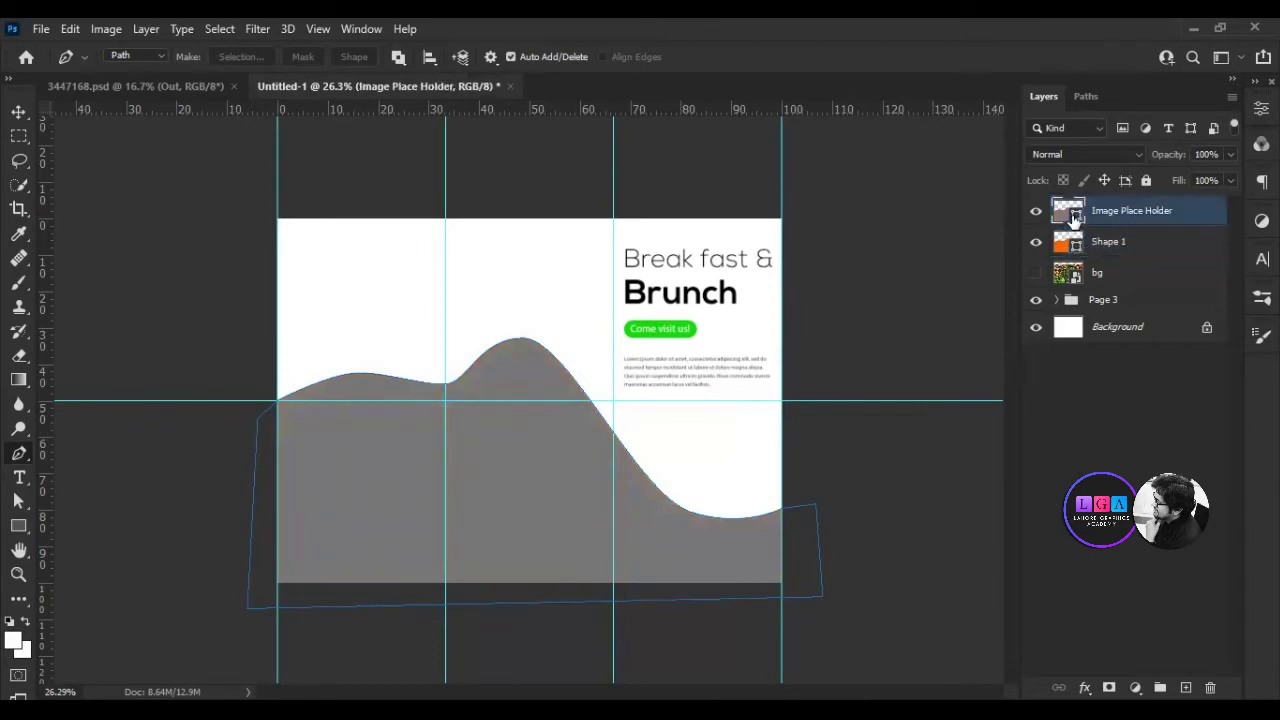
click(19, 112)
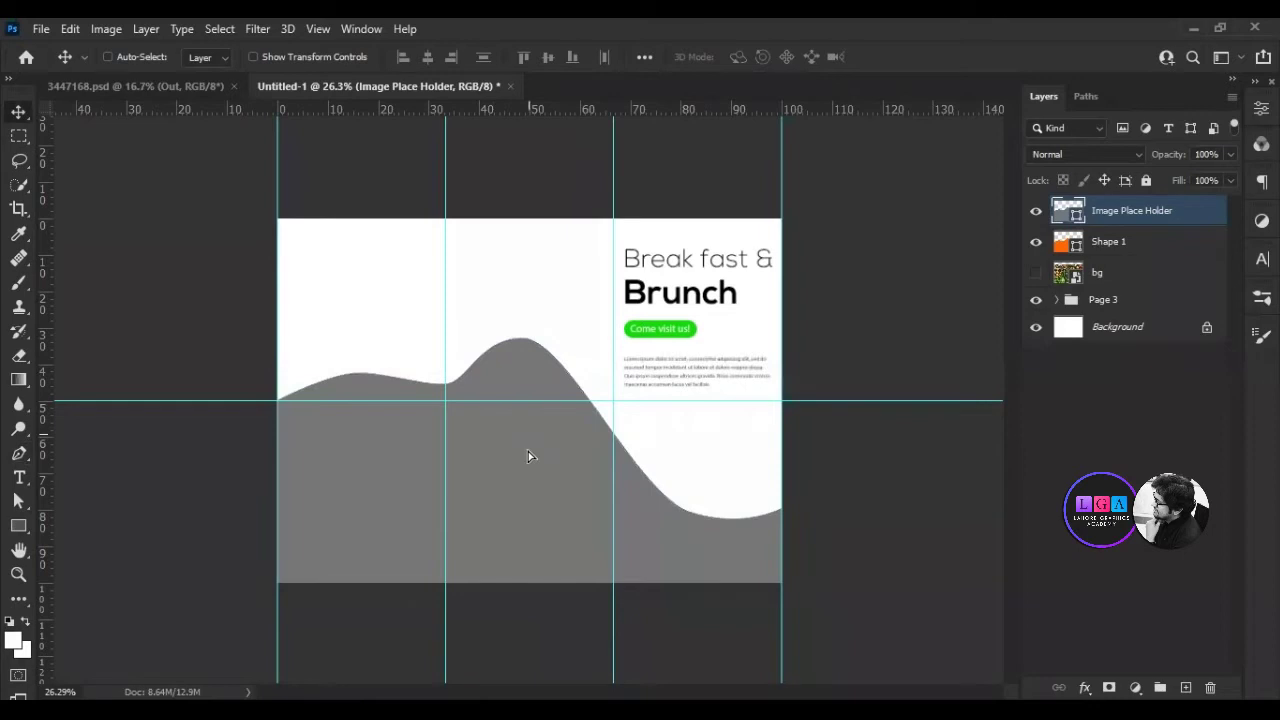
key(shift+Down)
key(shift+Down)
key(shift+Down)
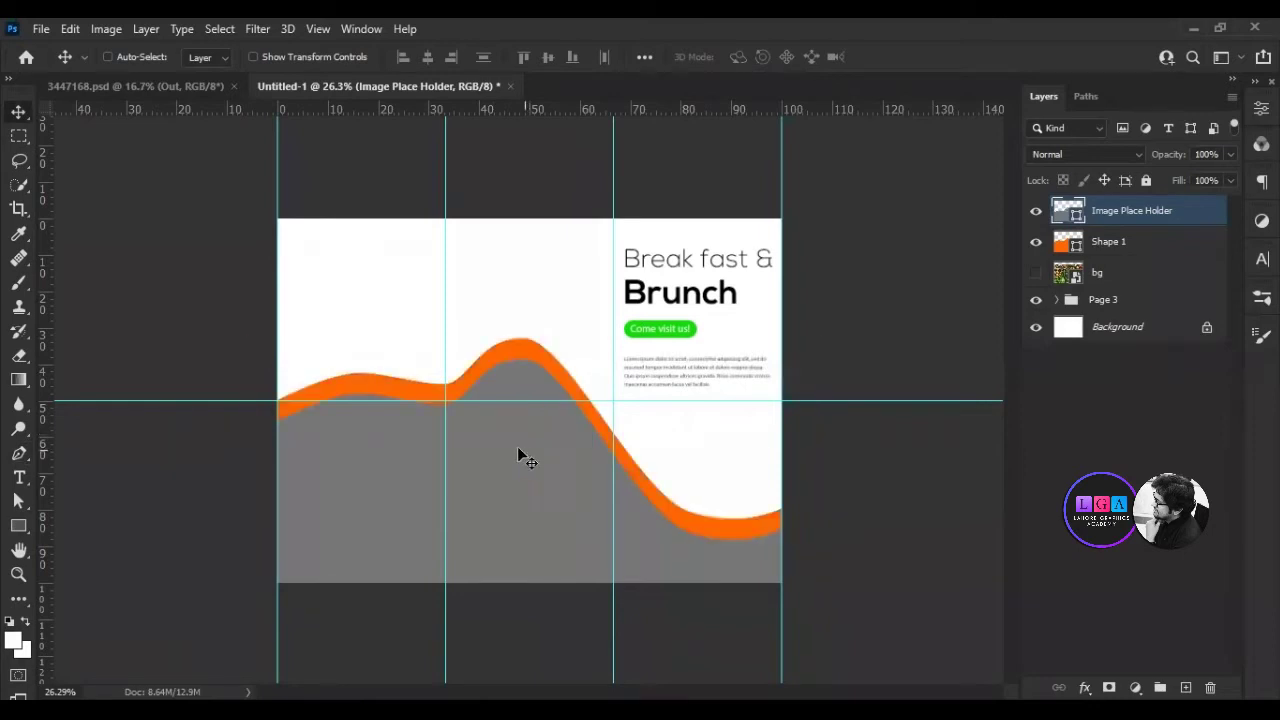
Pan the canvas to bring the lower edge of the menu page into view.
click(1155, 410)
scroll(521, 484, up, 5)
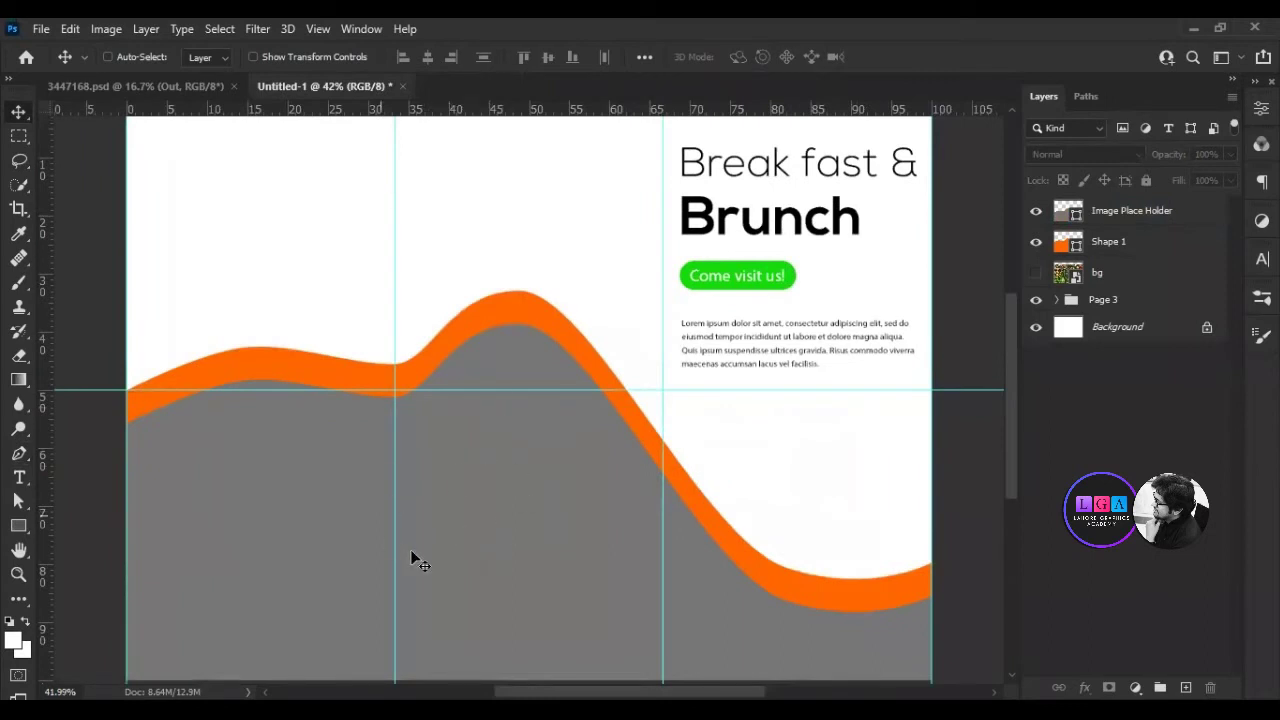
mouse_move(540, 473)
mouse_down()
mouse_move(503, 363)
mouse_move(519, 387)
mouse_up()
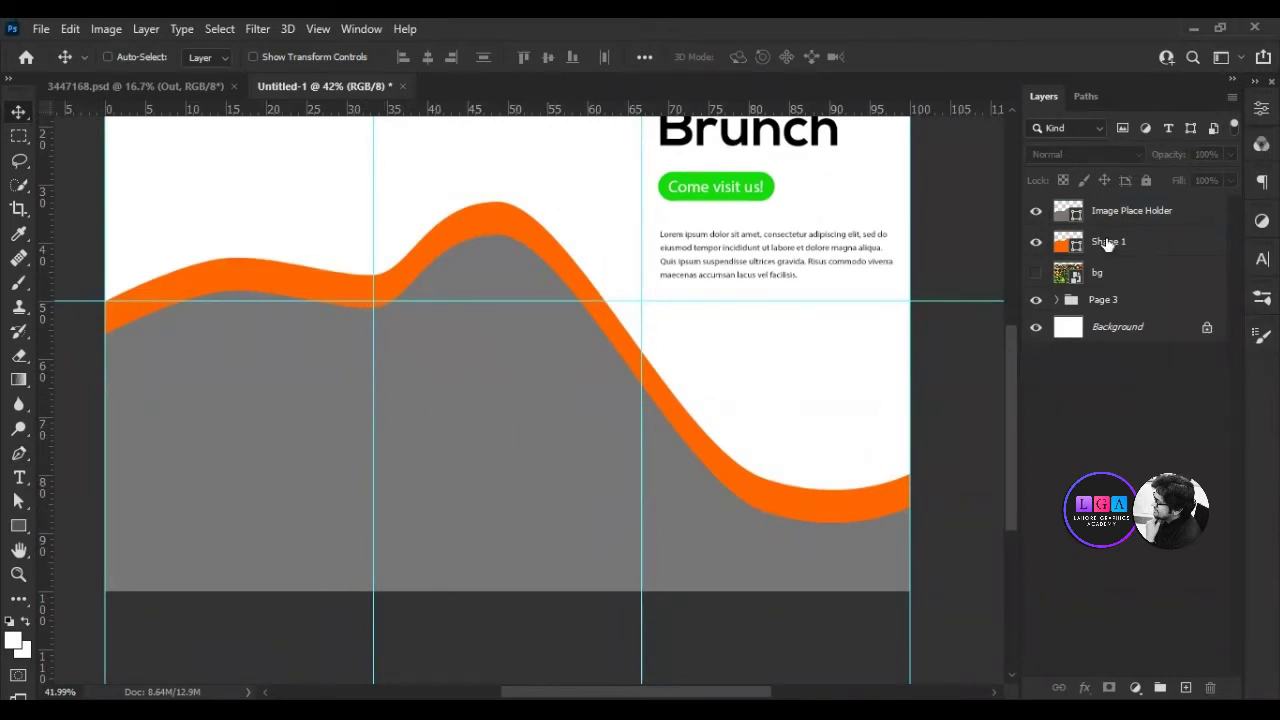
Change Shape 1's fill to lighter orange #ff8f44 and hide the grey Image Place Holder.
click(1068, 248)
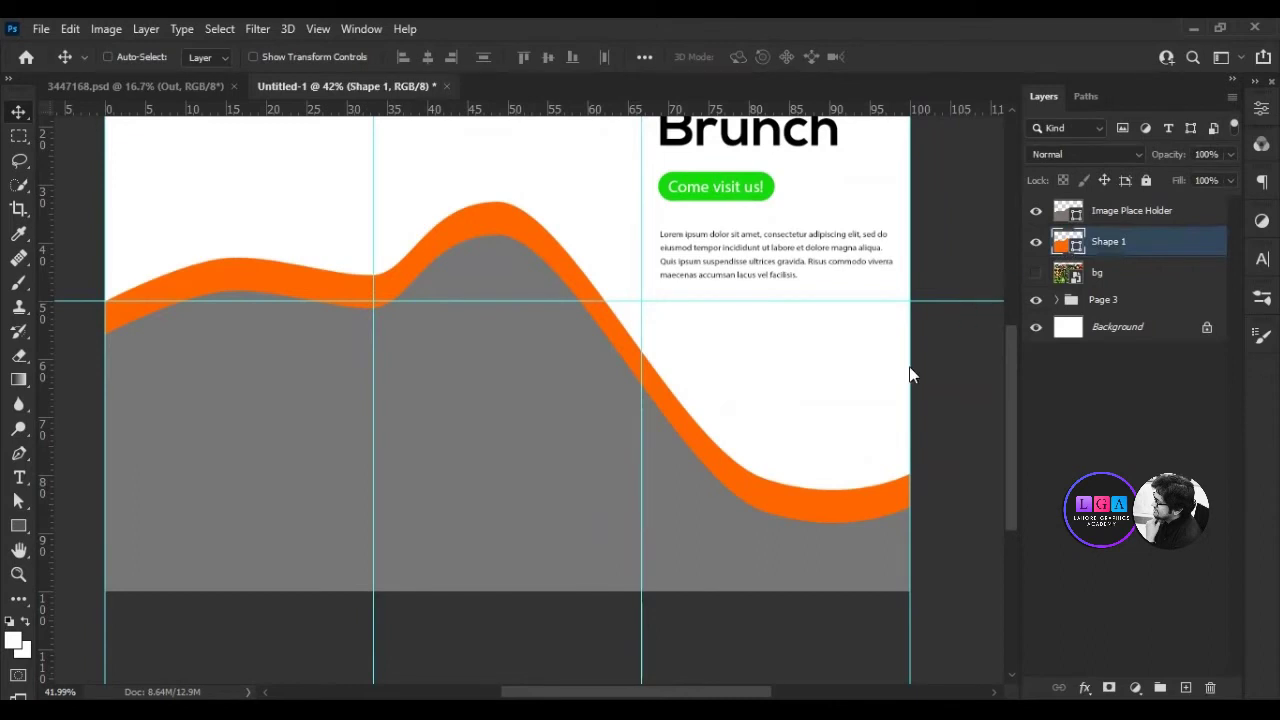
double_click(1068, 241)
click(931, 358)
drag(931, 358, 943, 361)
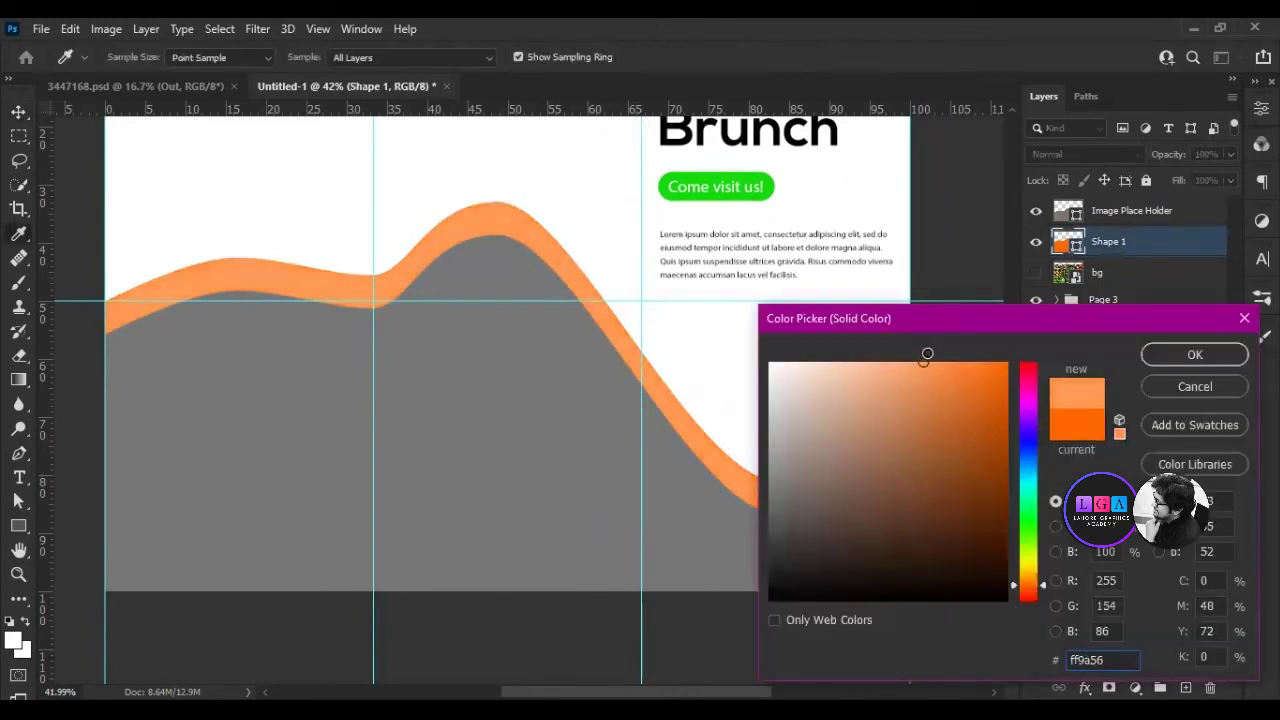
click(1158, 362)
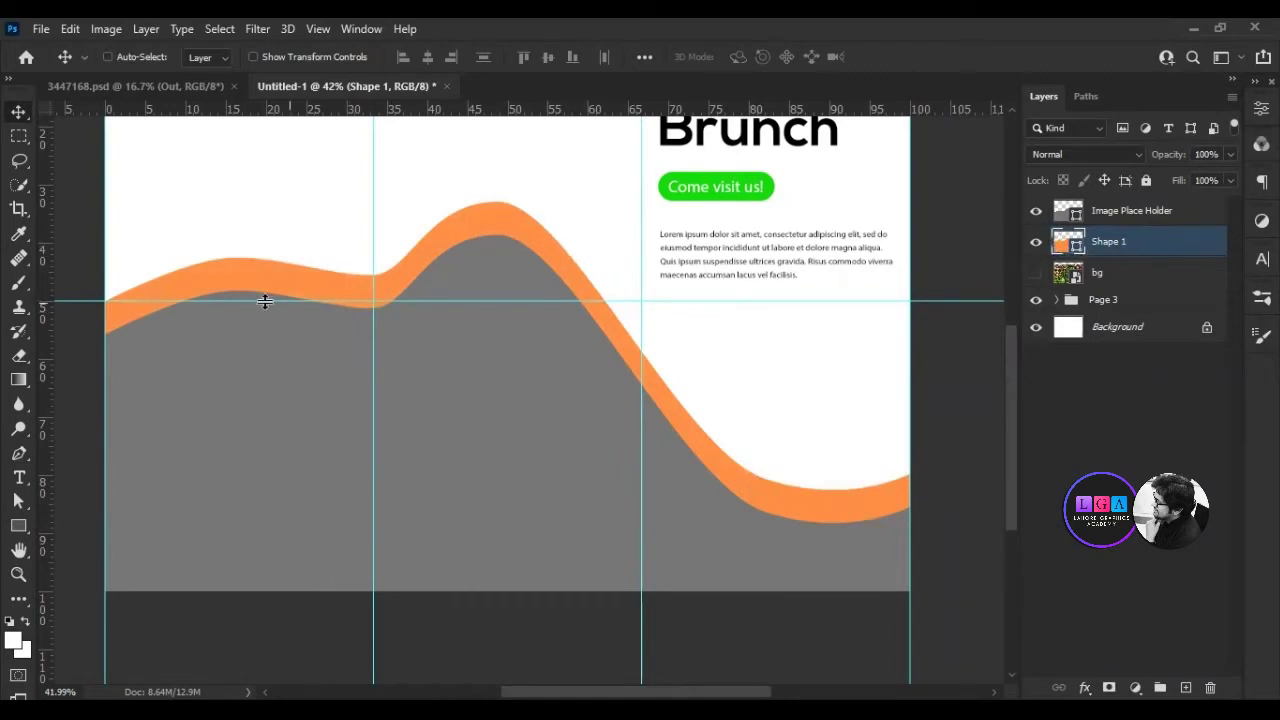
click(1036, 211)
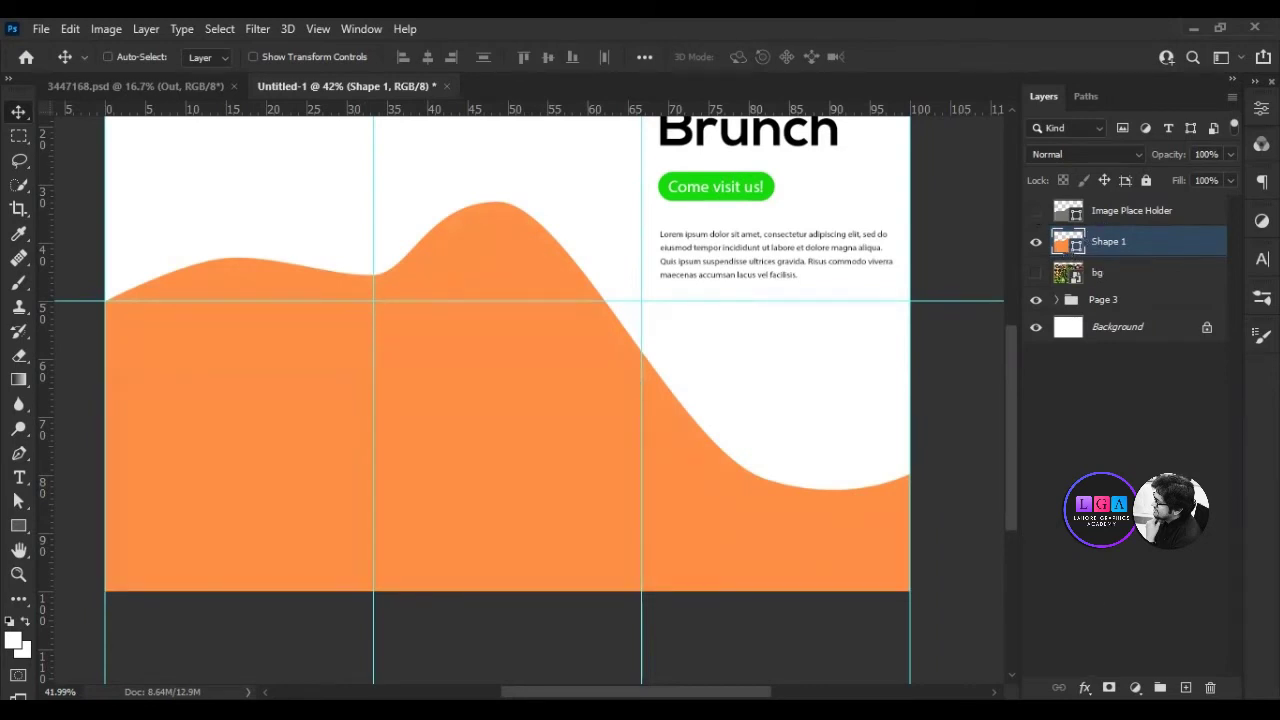
Add an Inner Shadow to Shape 1 with a 90° angle and 61% opacity.
click(1085, 688)
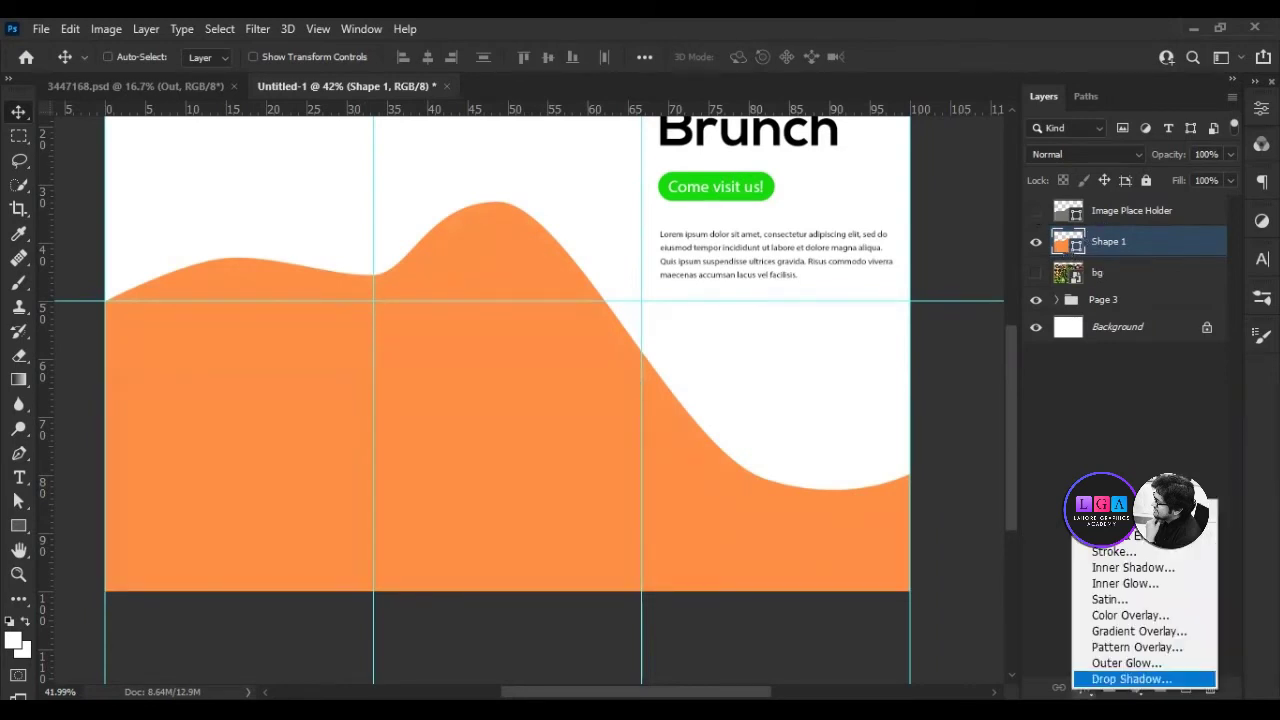
click(1132, 568)
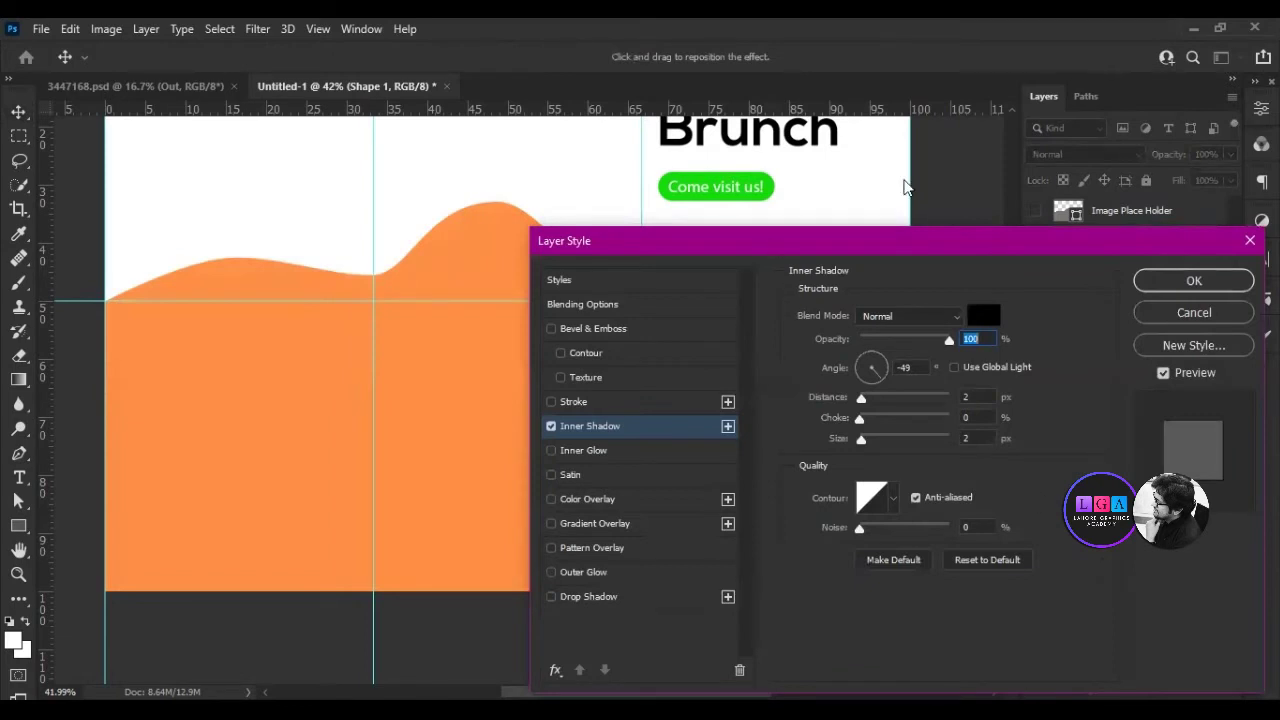
drag(774, 239, 902, 180)
drag(1012, 301, 999, 308)
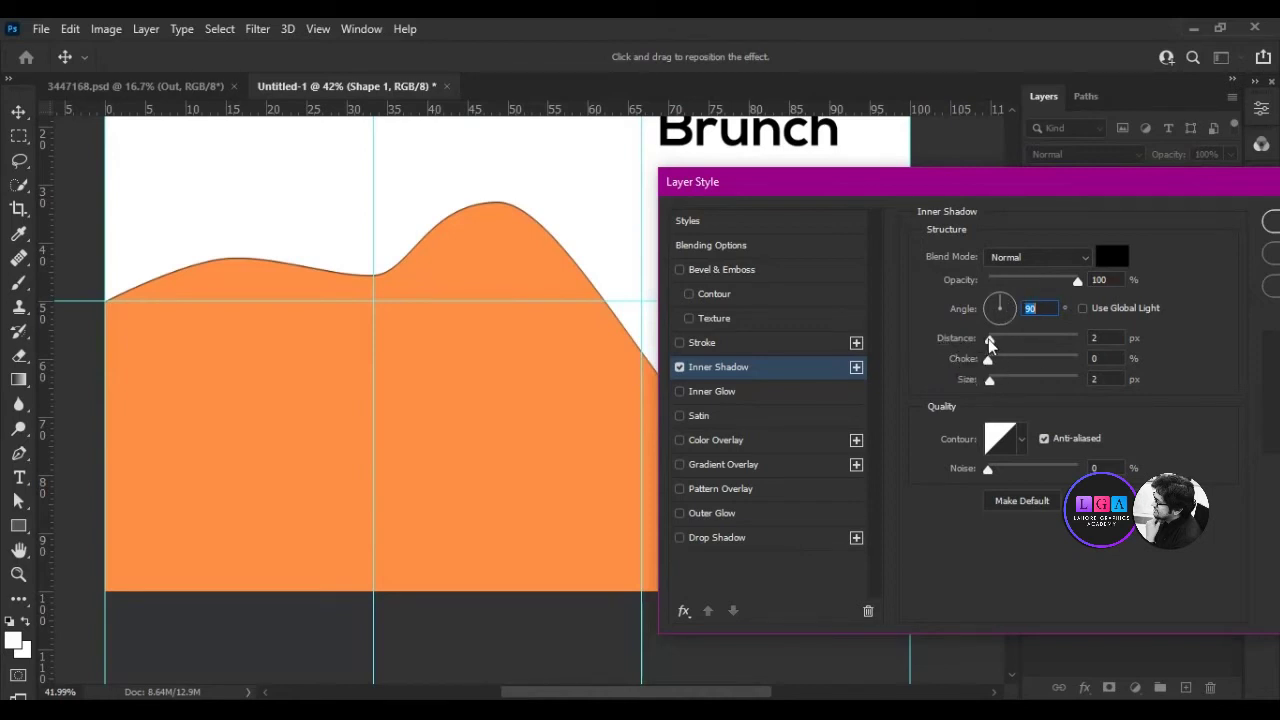
drag(1008, 346, 1002, 339)
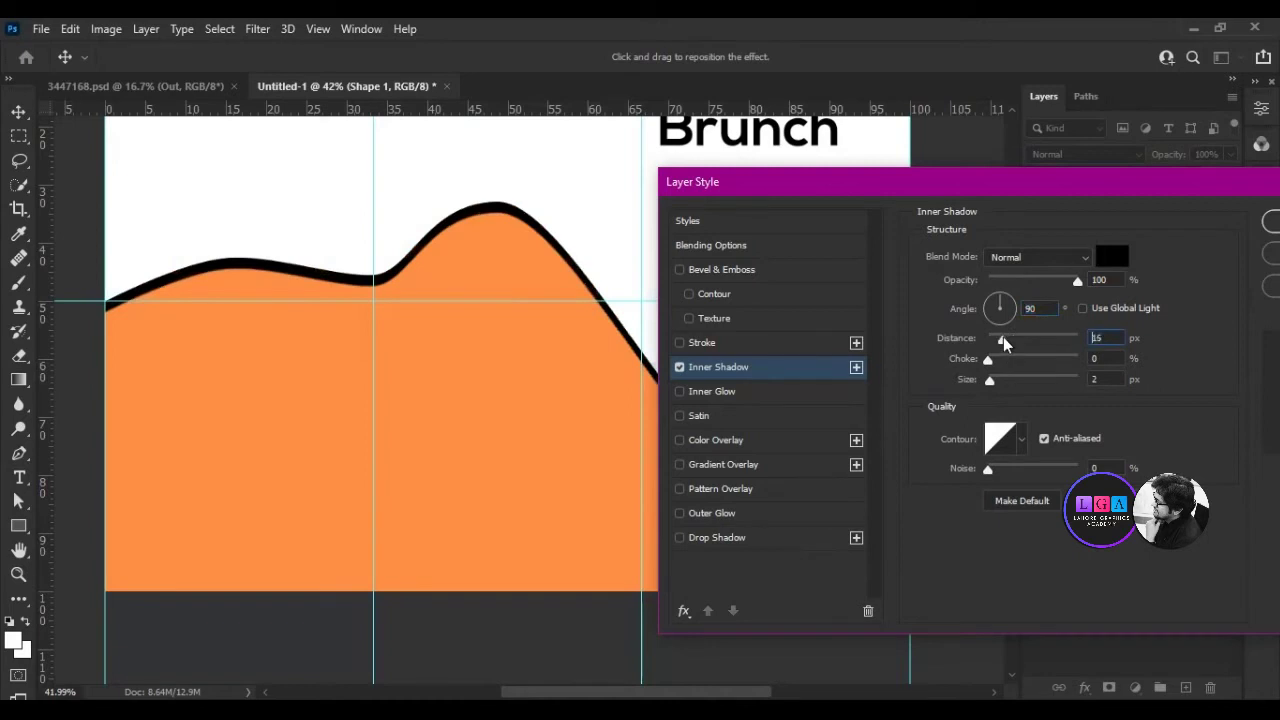
click(1078, 286)
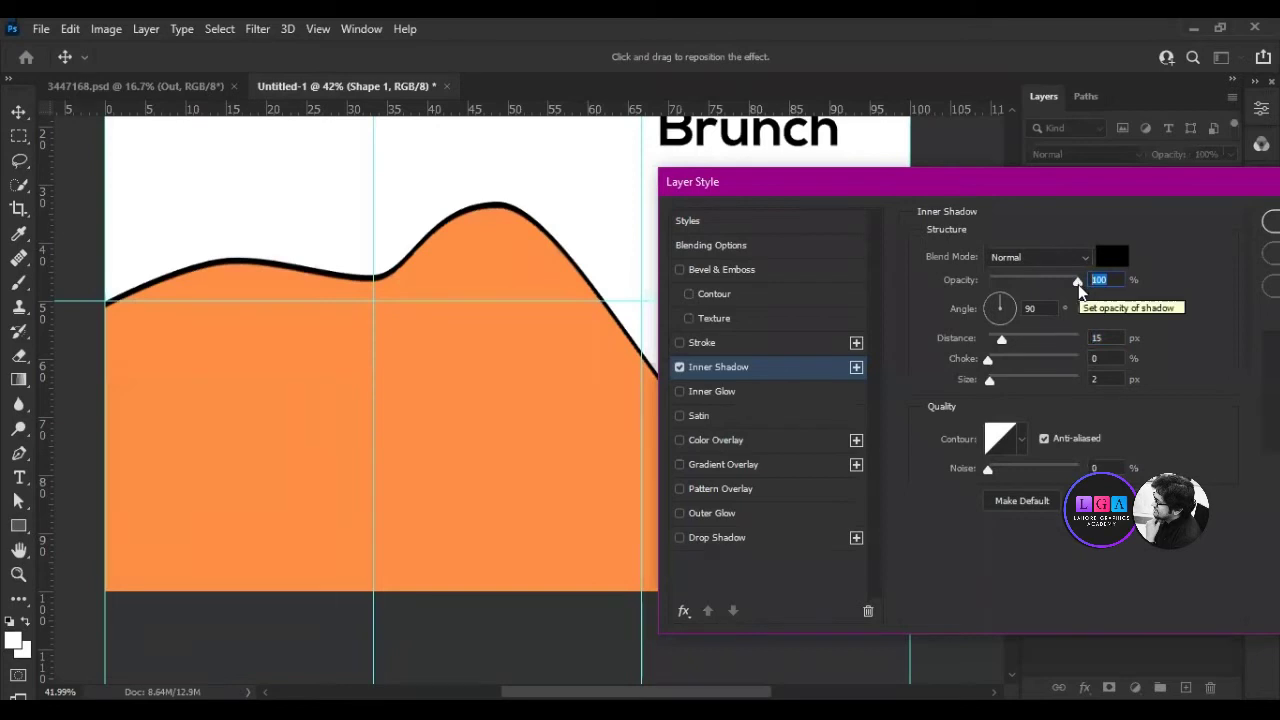
drag(1073, 288, 1050, 285)
click(1050, 282)
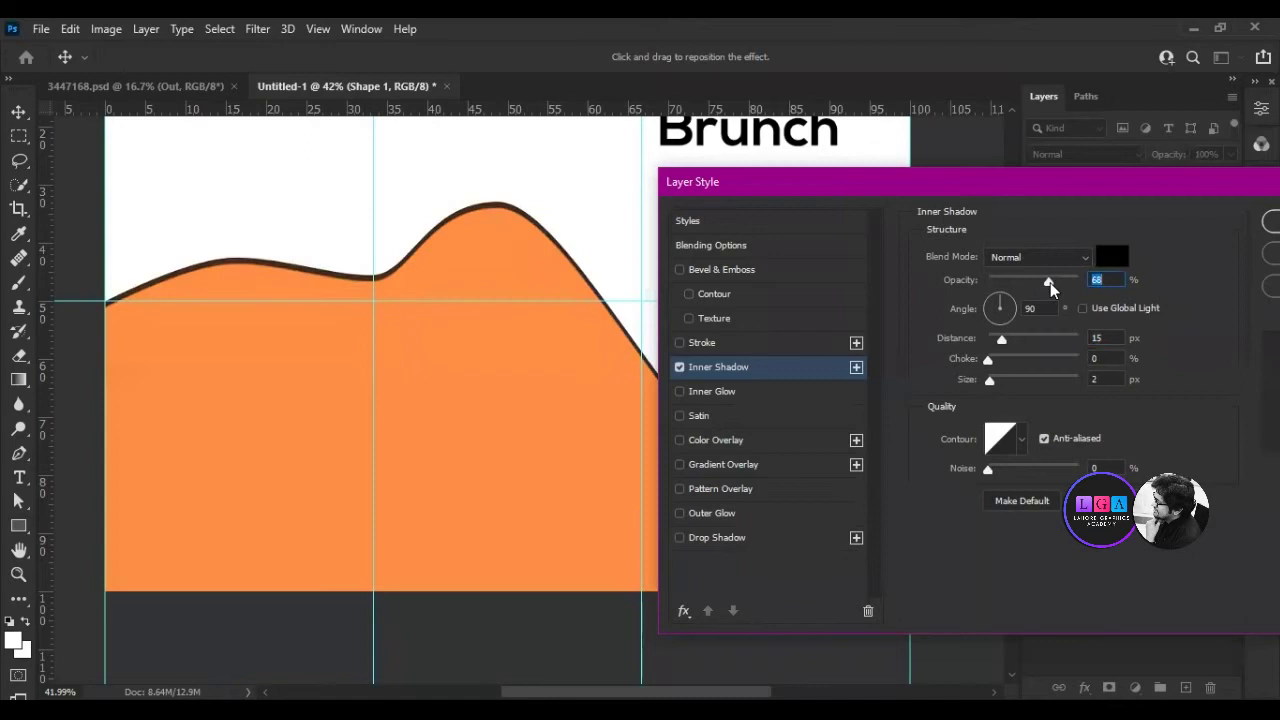
mouse_move(1050, 282)
mouse_down()
mouse_move(1035, 287)
mouse_move(1048, 285)
mouse_up()
click(1043, 281)
Adjust the inner shadow's size and set its distance to 2 px.
drag(996, 380, 1003, 380)
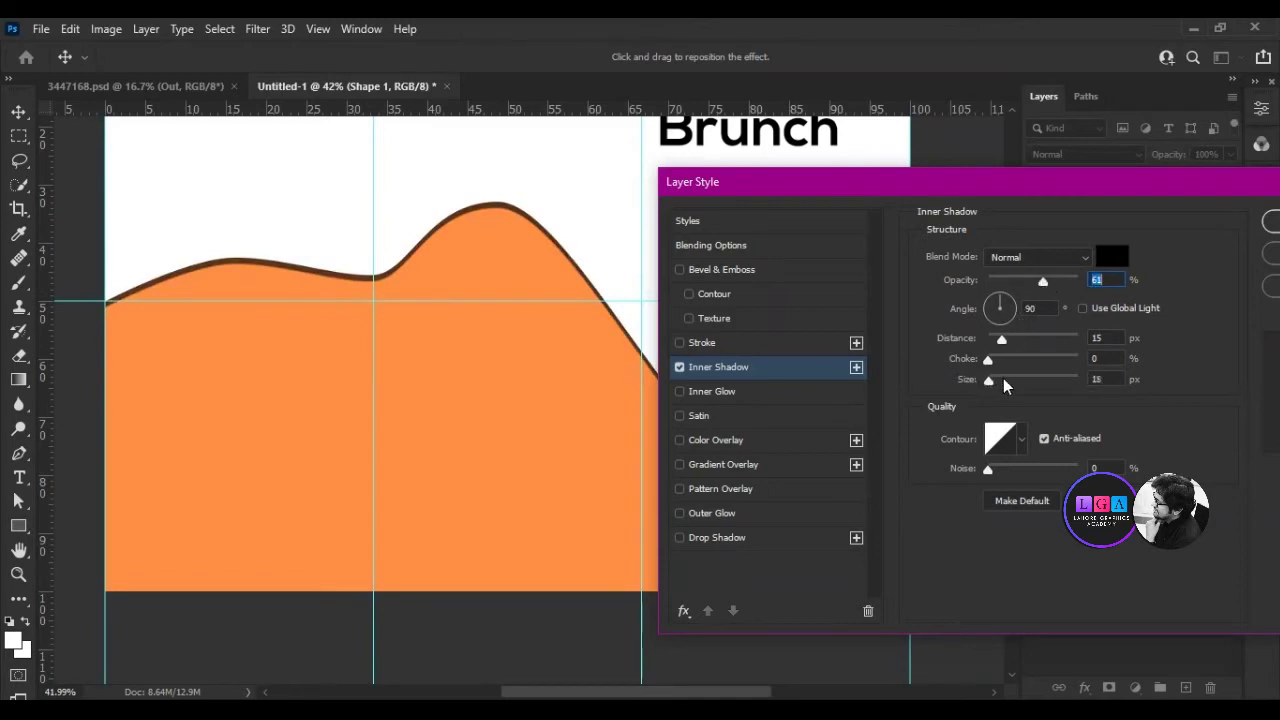
click(1005, 380)
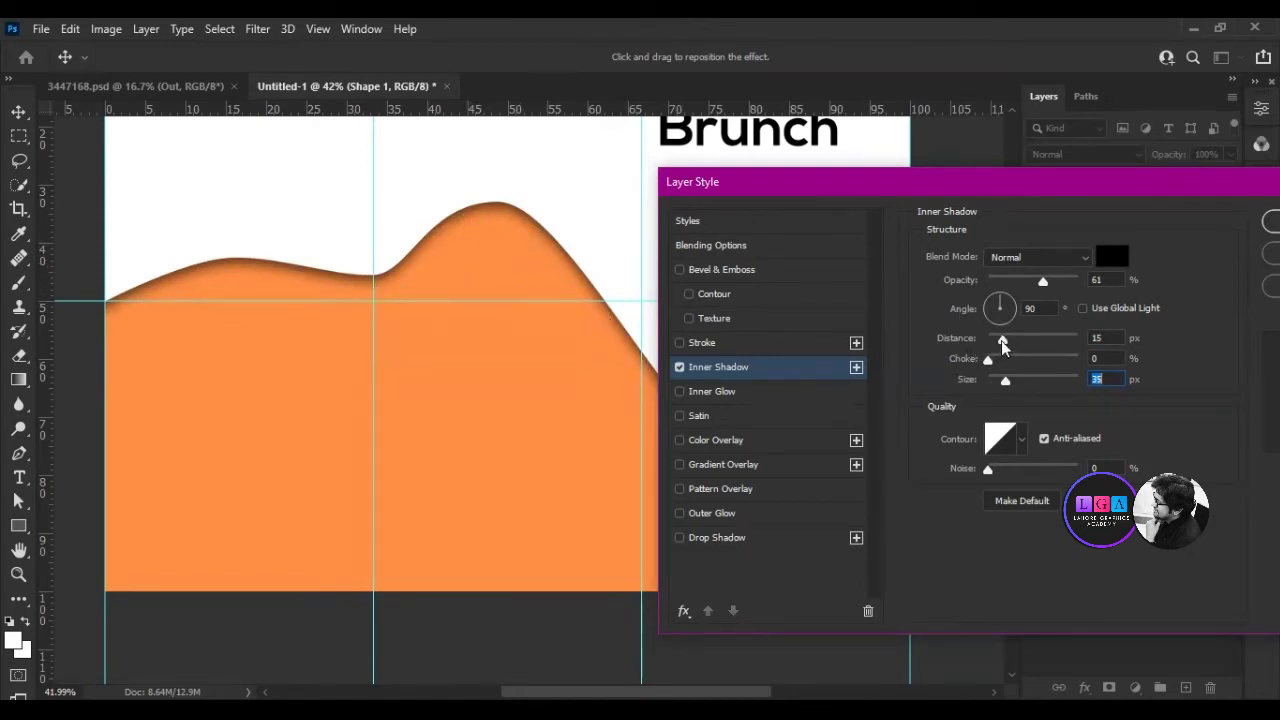
drag(1002, 342, 991, 342)
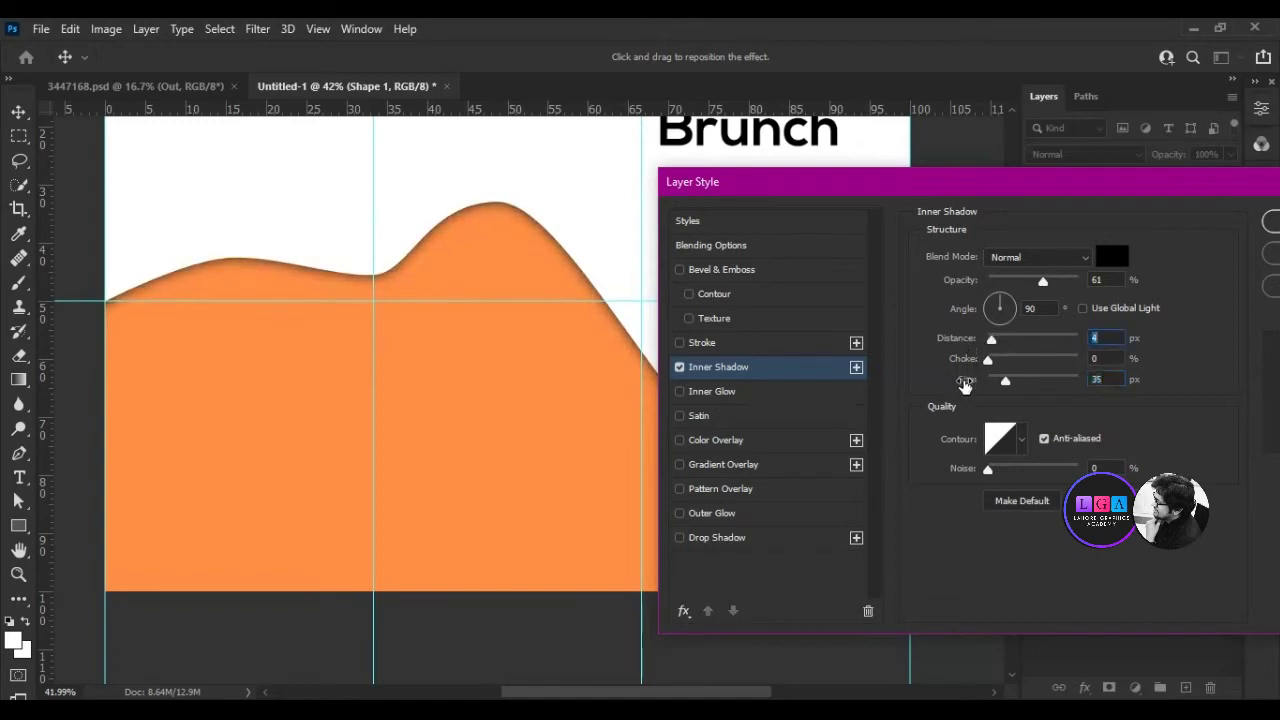
drag(1006, 384, 1004, 385)
click(1001, 382)
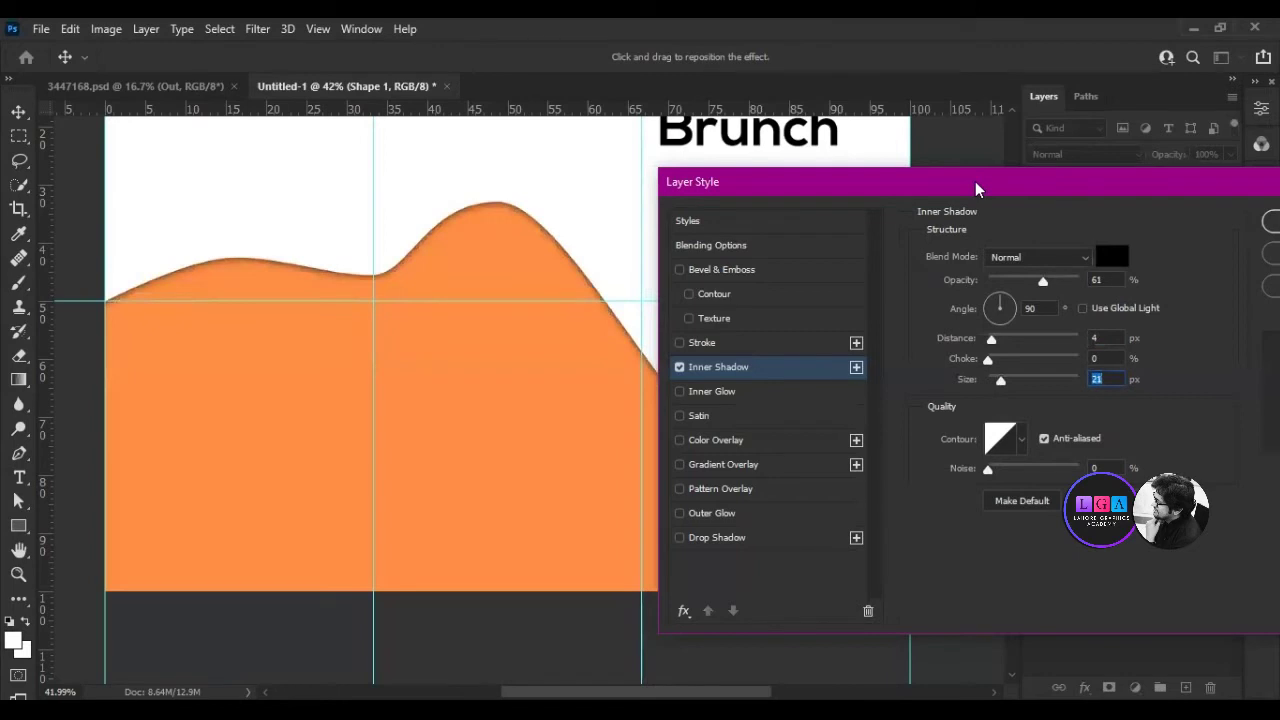
drag(975, 181, 853, 185)
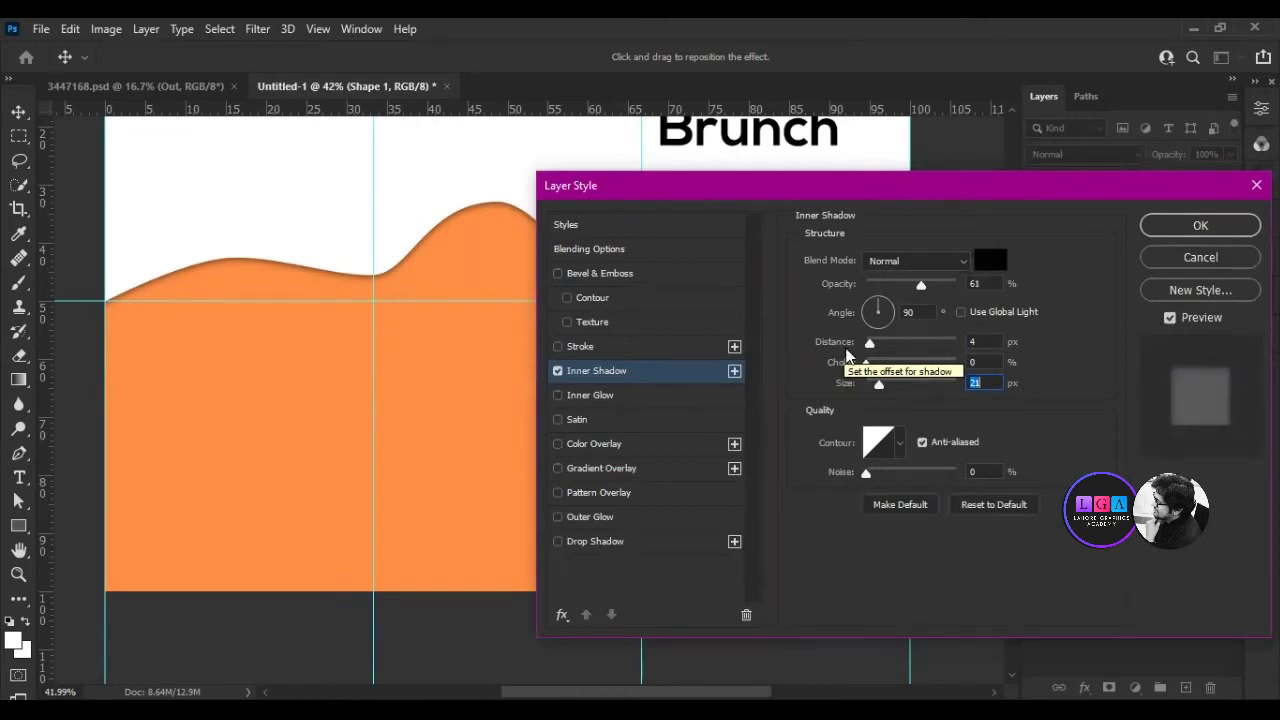
drag(866, 344, 894, 344)
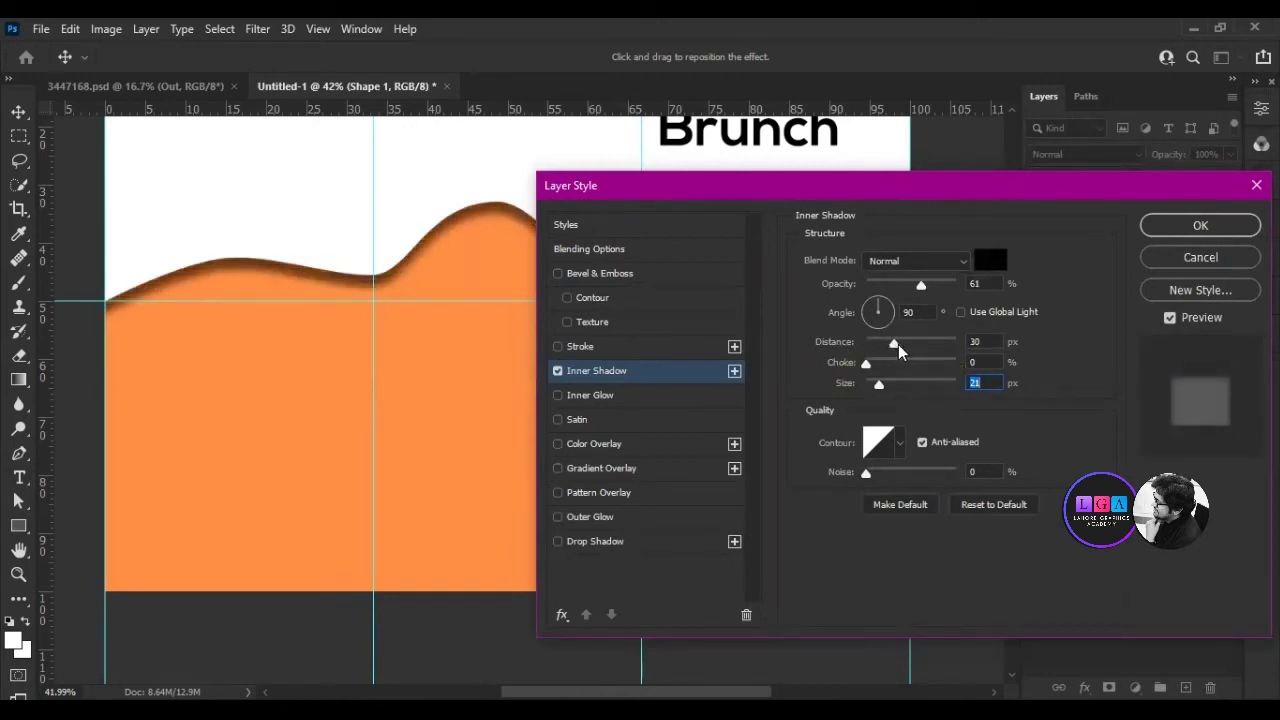
drag(894, 344, 866, 344)
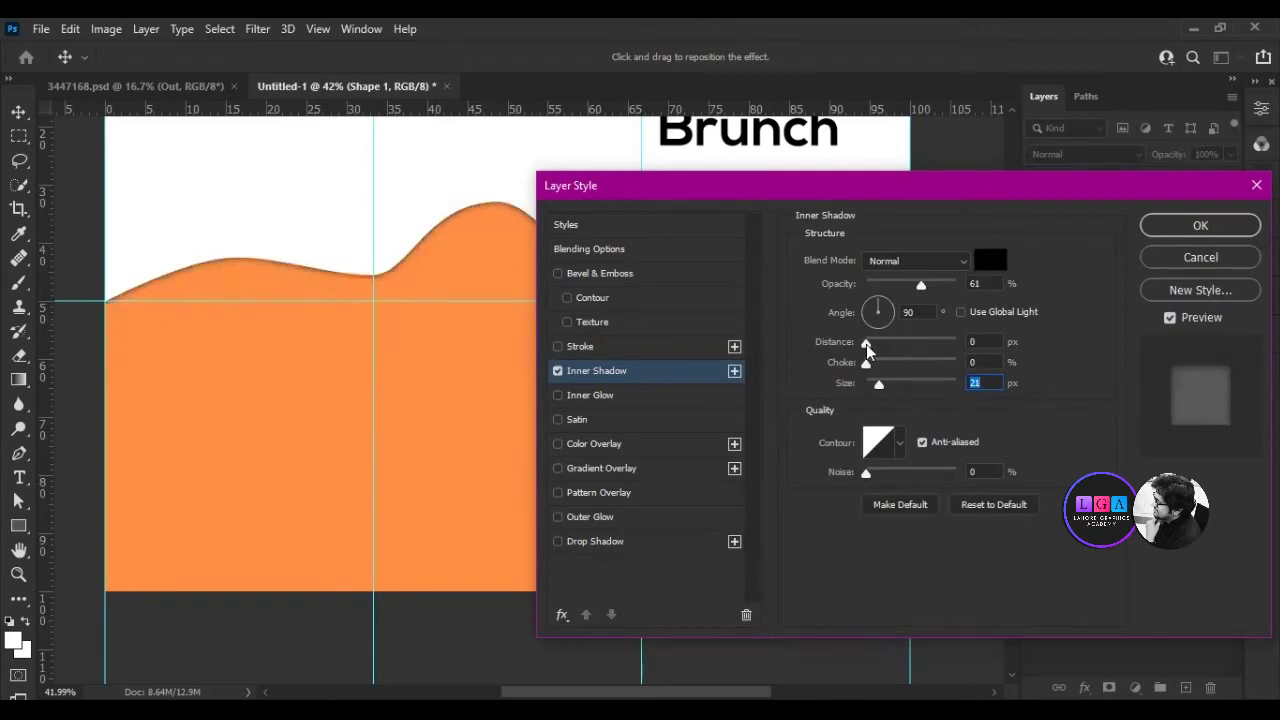
click(868, 344)
Set the inner shadow choke to 3% and its size to 24 px.
drag(862, 365, 885, 365)
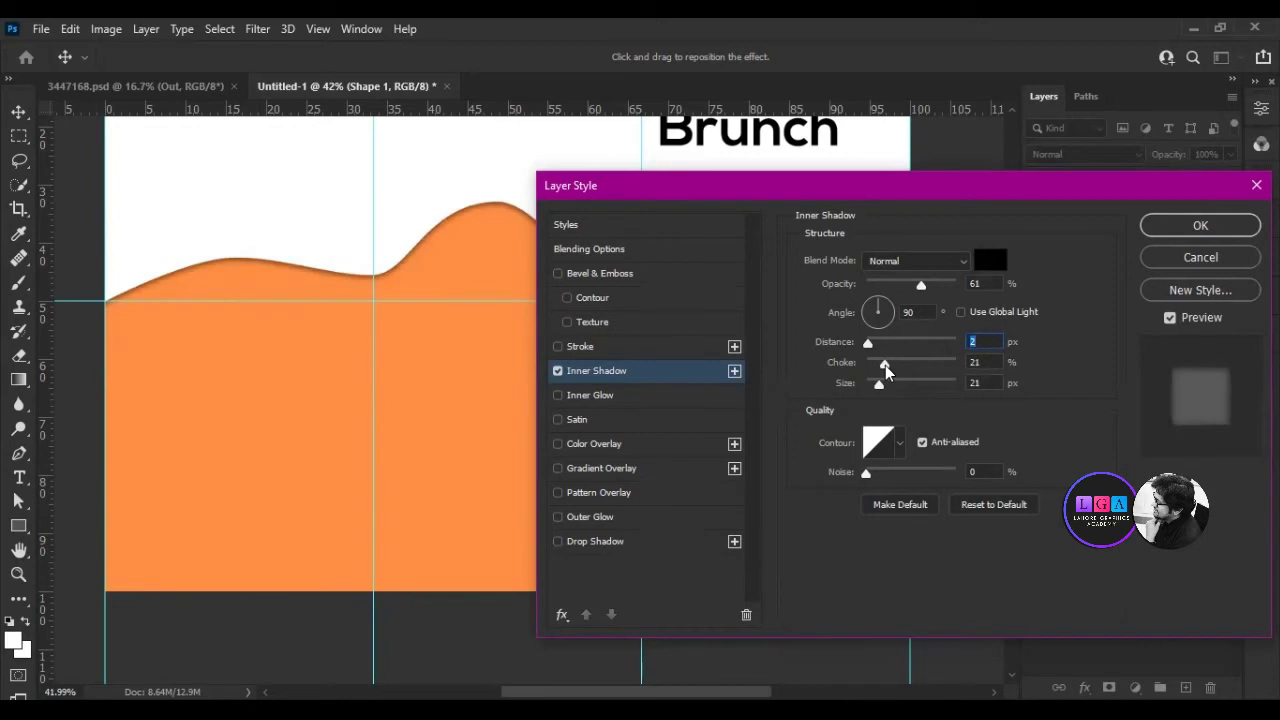
drag(885, 366, 882, 365)
drag(877, 370, 872, 366)
drag(879, 382, 945, 385)
key(Tab)
text(13)
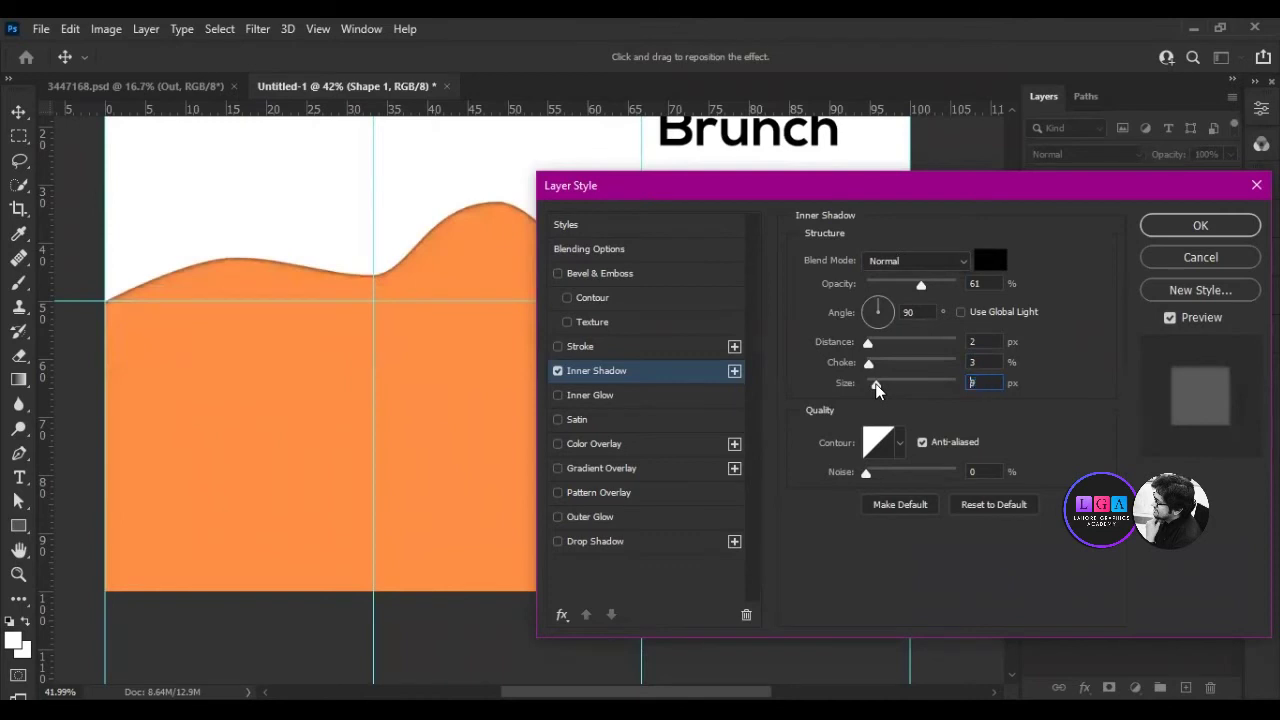
drag(876, 384, 881, 384)
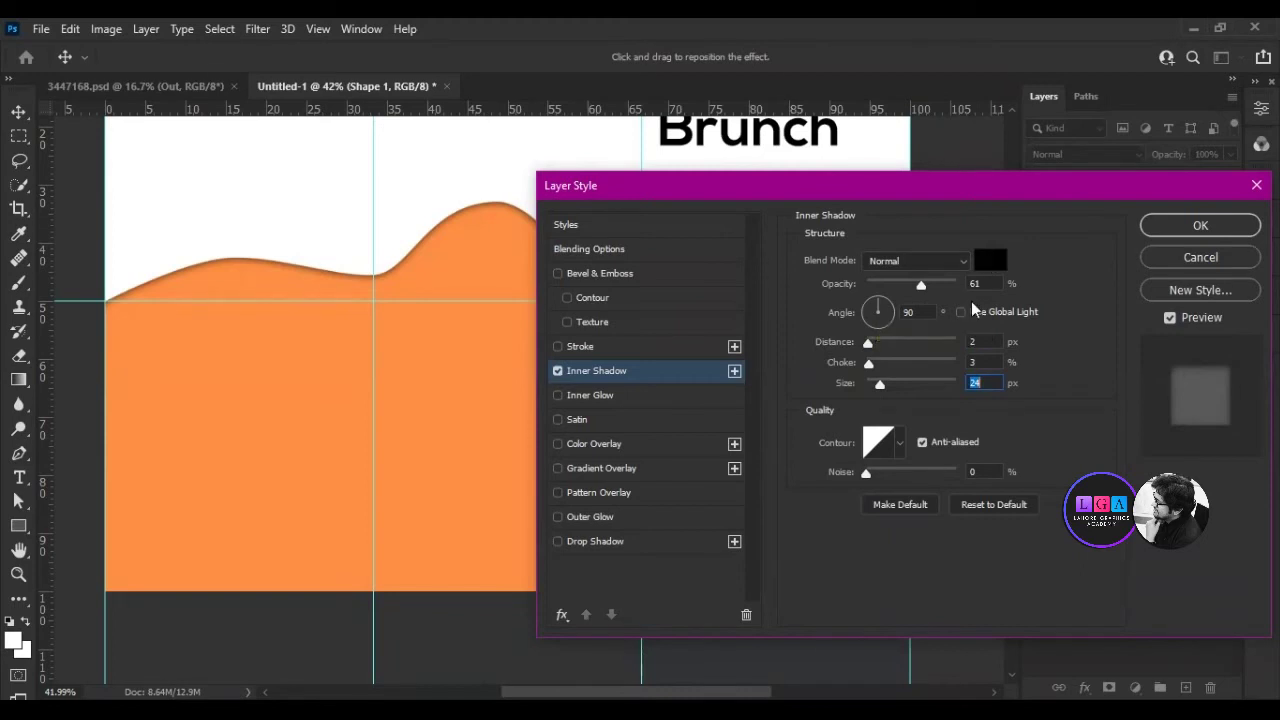
Keep the inner shadow colour black and apply the effect.
click(990, 260)
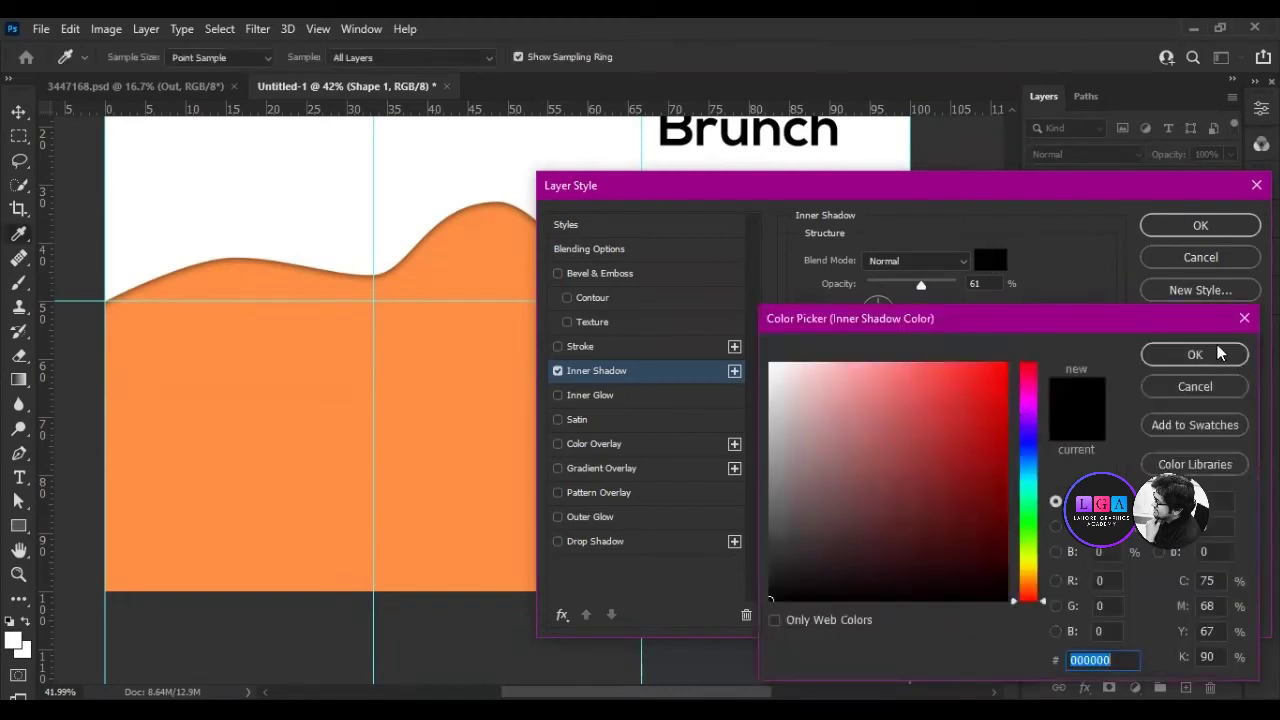
click(1243, 320)
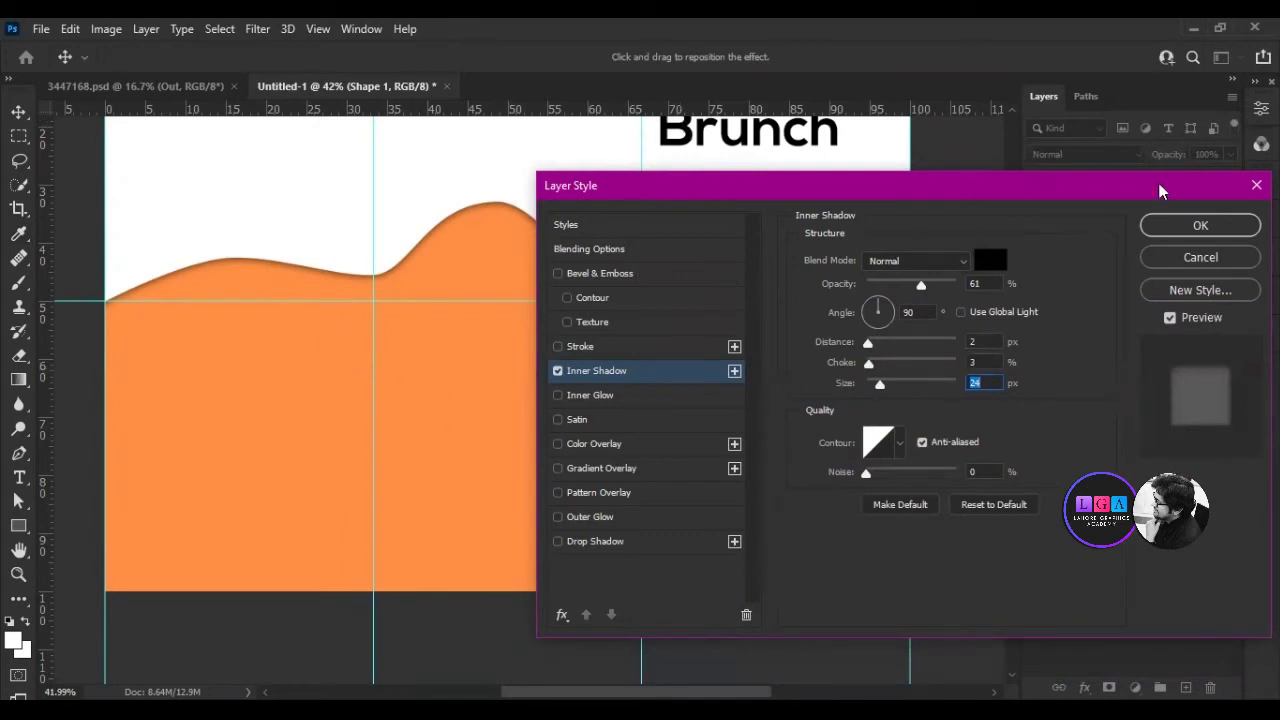
click(1222, 229)
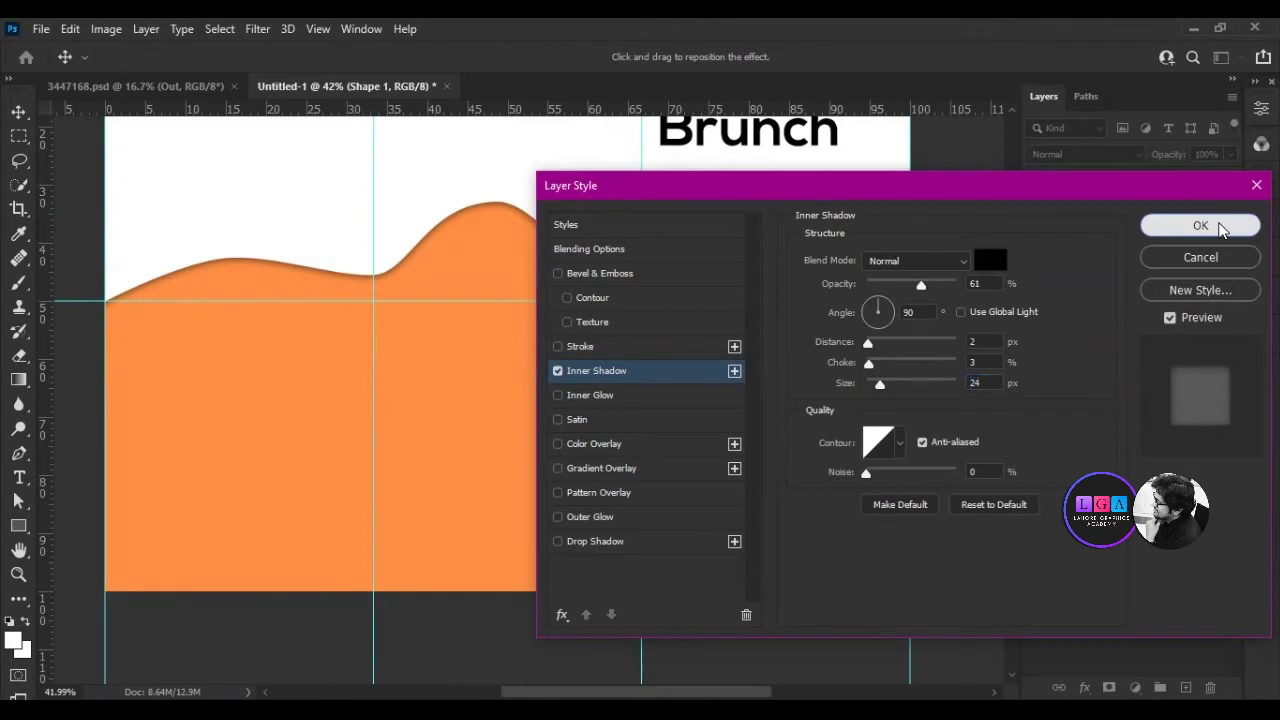
click(1220, 227)
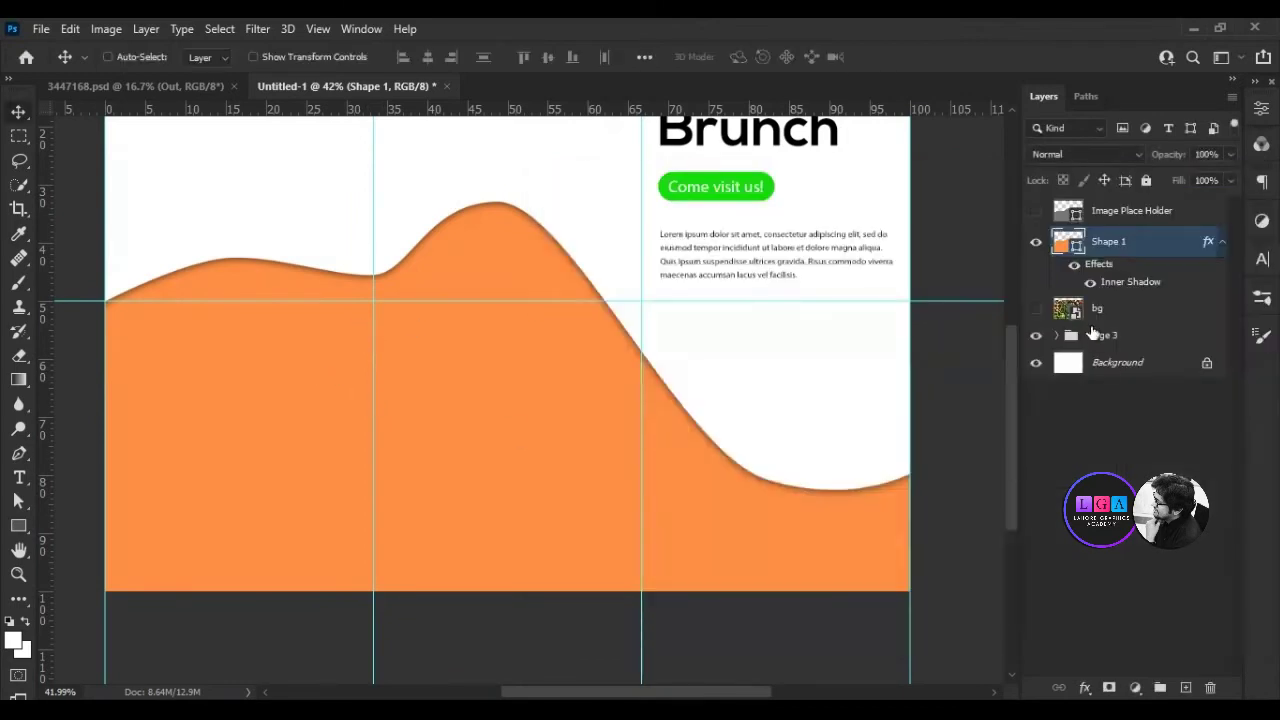
Show the Image Place Holder and bg photo layers again, then zoom out.
click(1036, 214)
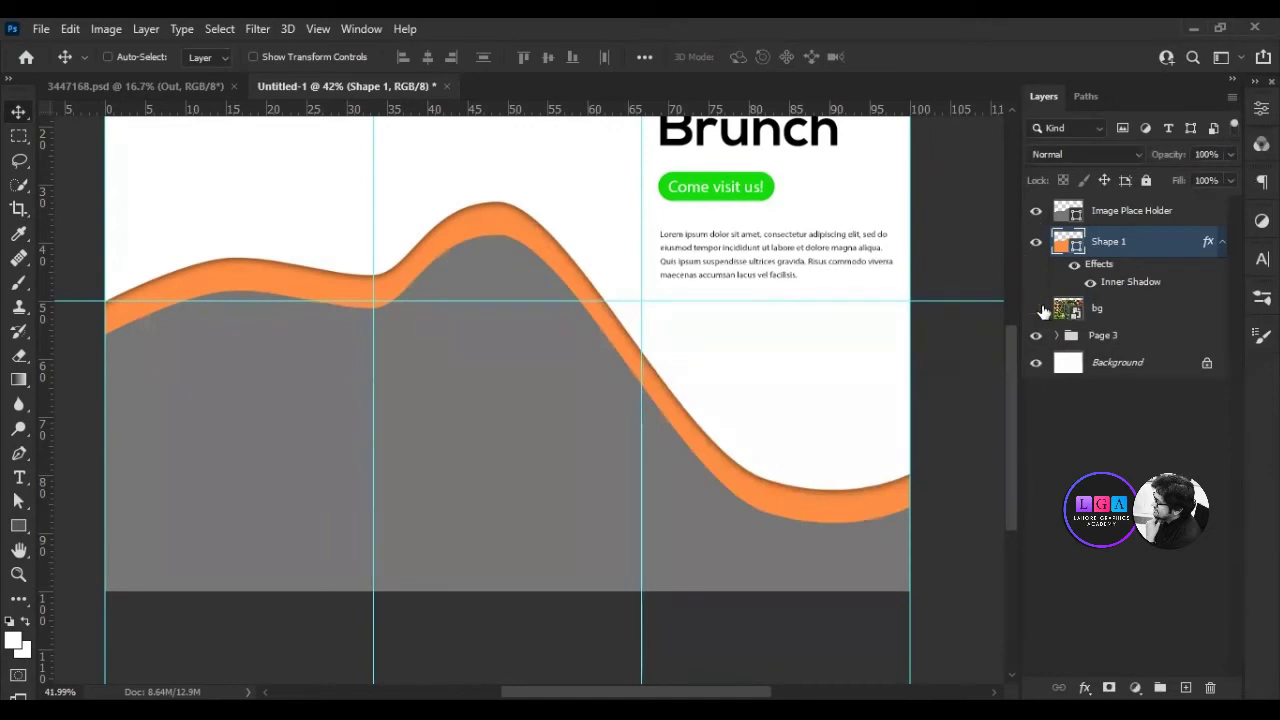
click(1036, 309)
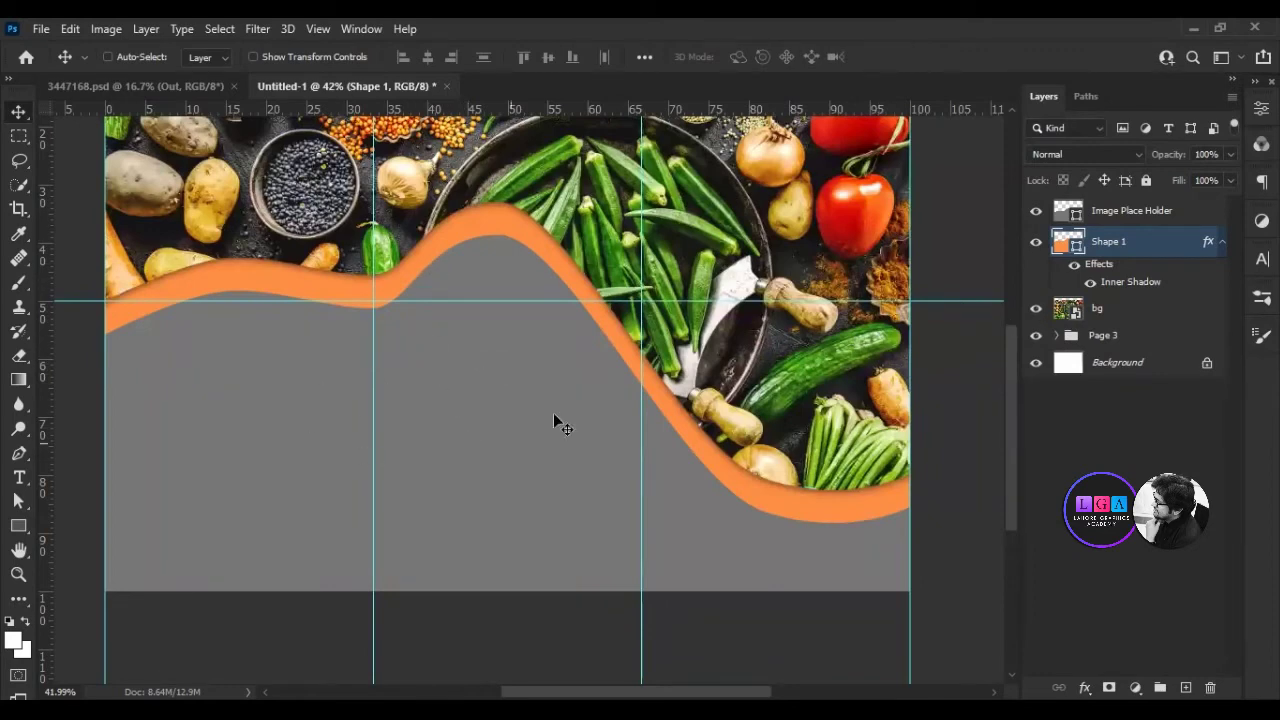
scroll(650, 332, down, 1)
scroll(650, 332, down, 1)
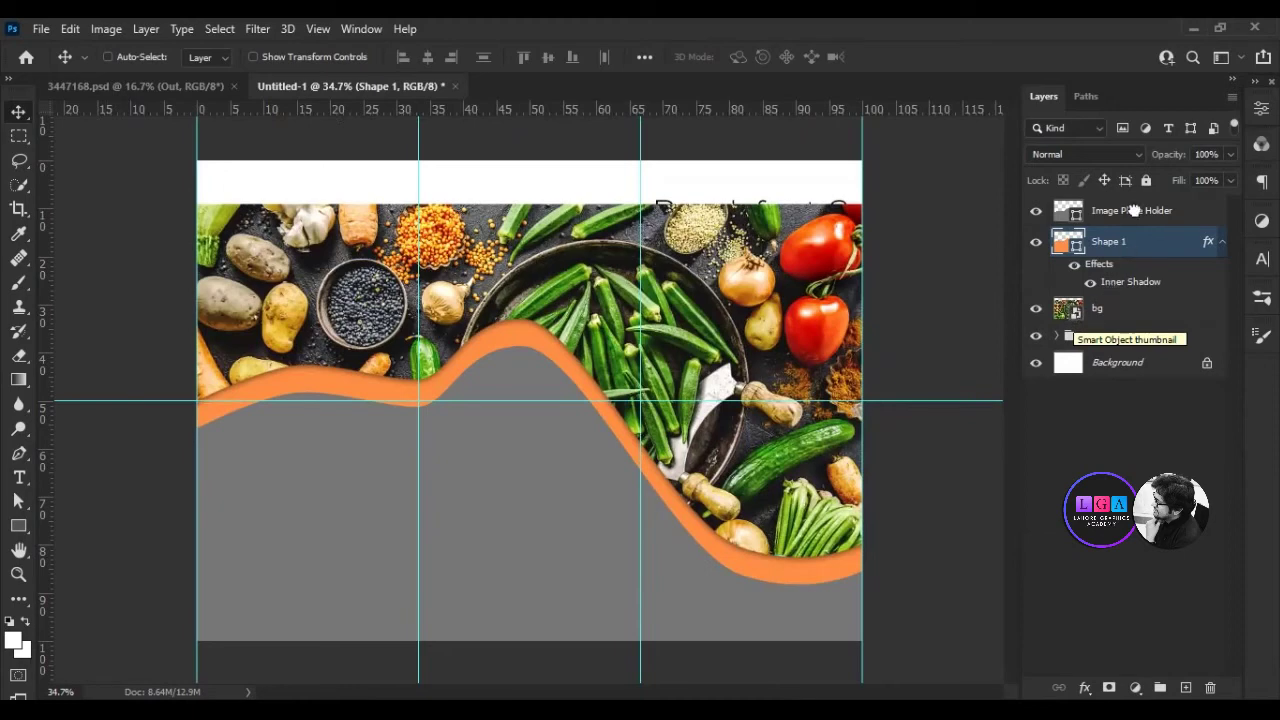
Move the bg photo layer to the top of the stack and test clipping it into the placeholder.
click(1140, 308)
key(ctrl+shift+bracketright)
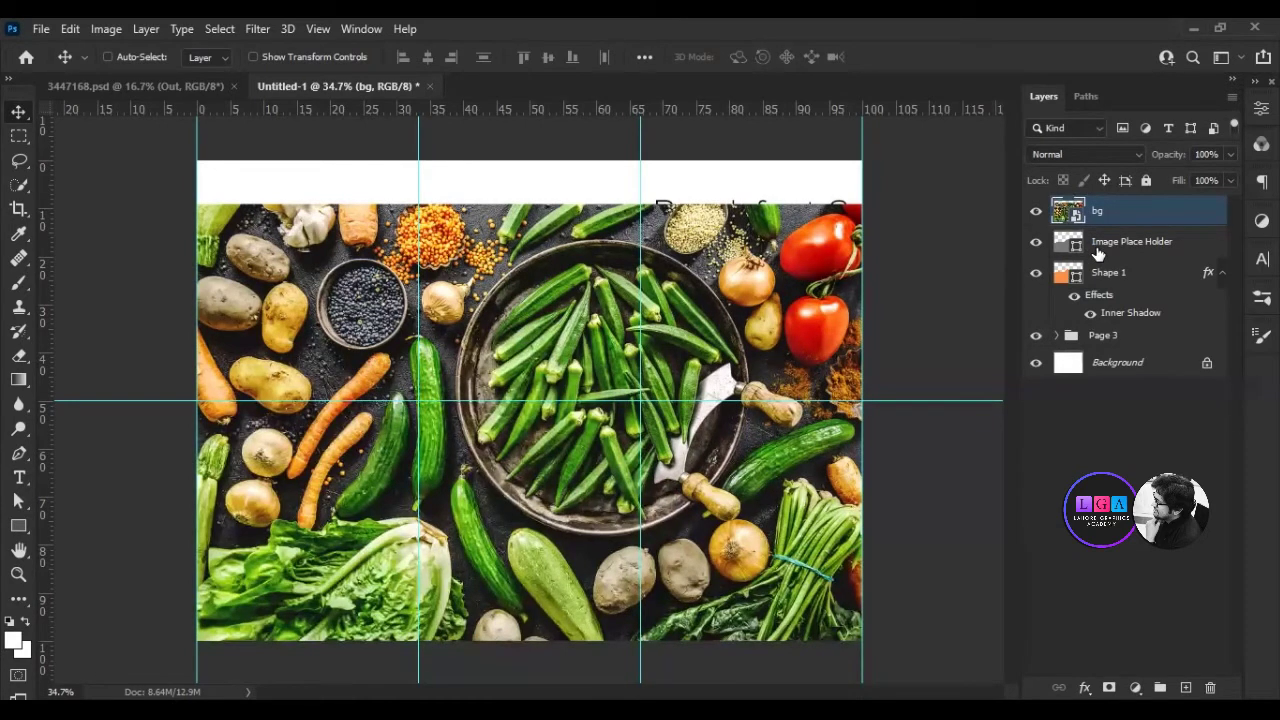
key(ctrl)
alt+click(1092, 220)
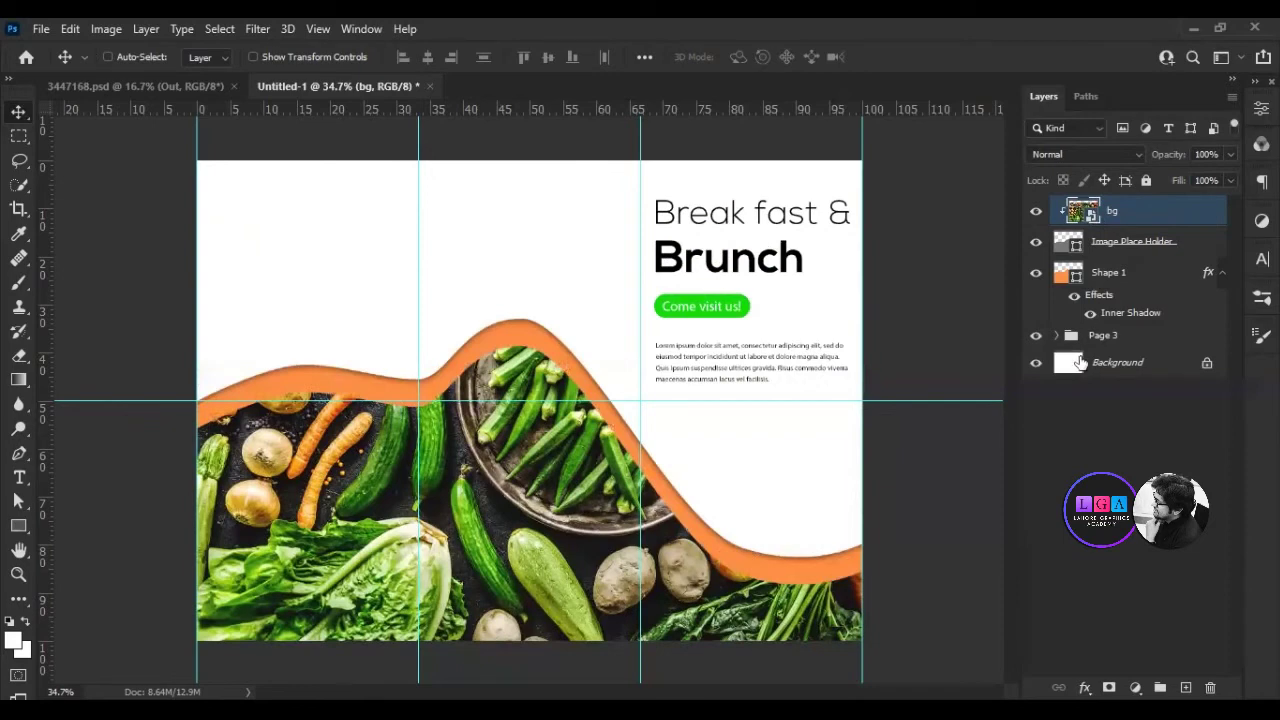
alt+click(1100, 244)
click(1036, 211)
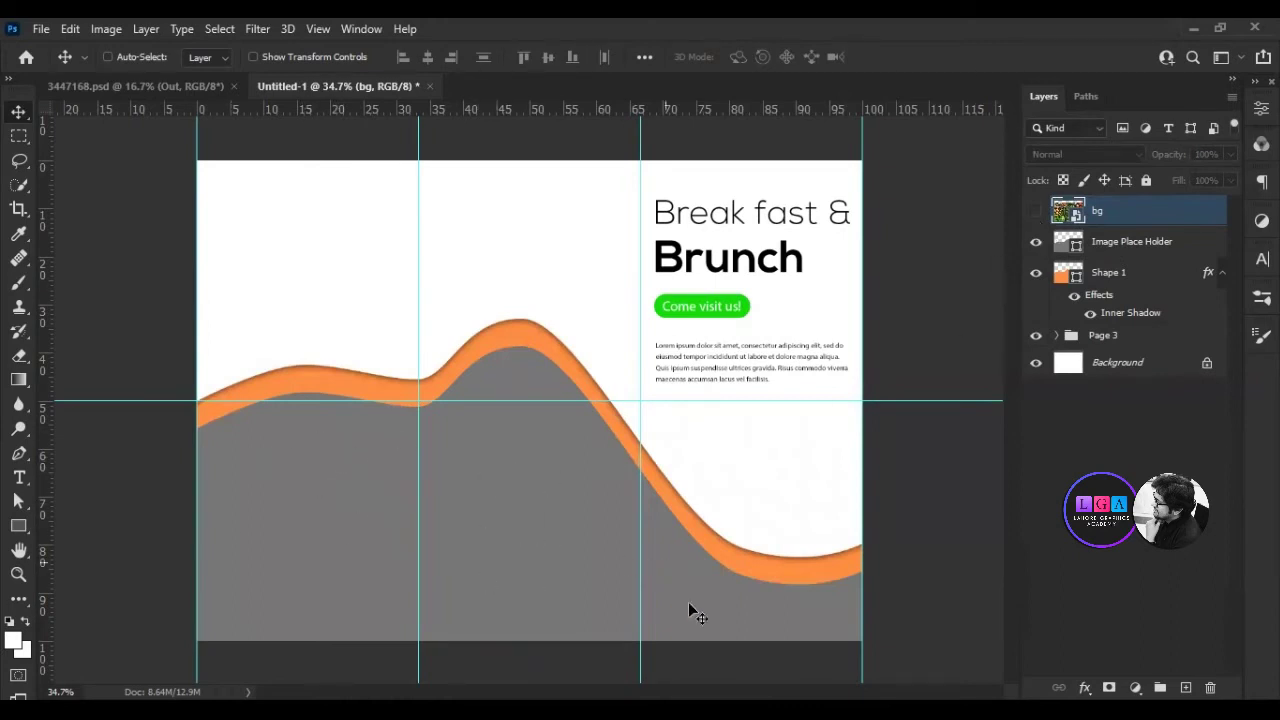
click(1036, 211)
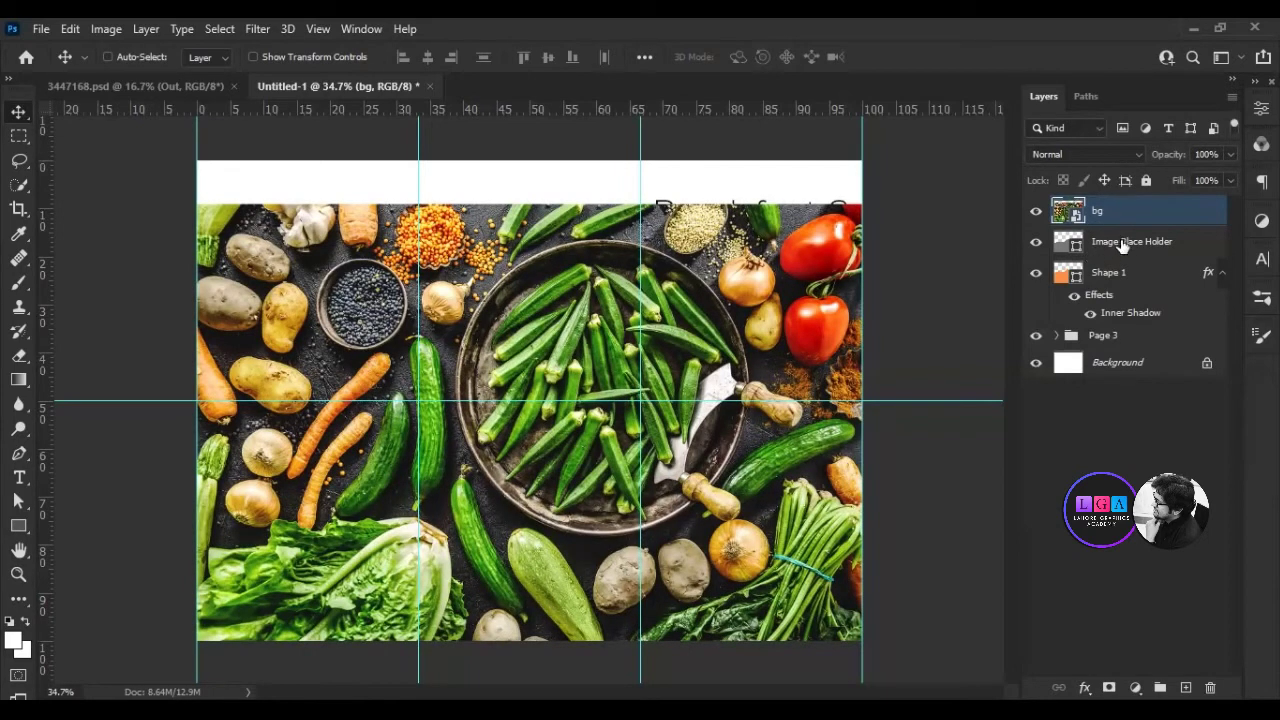
Clip the bg vegetable photo into Image Place Holder with Ctrl+Alt+G.
click(1125, 245)
click(1102, 212)
key(ctrl)
key(ctrl+alt+g)
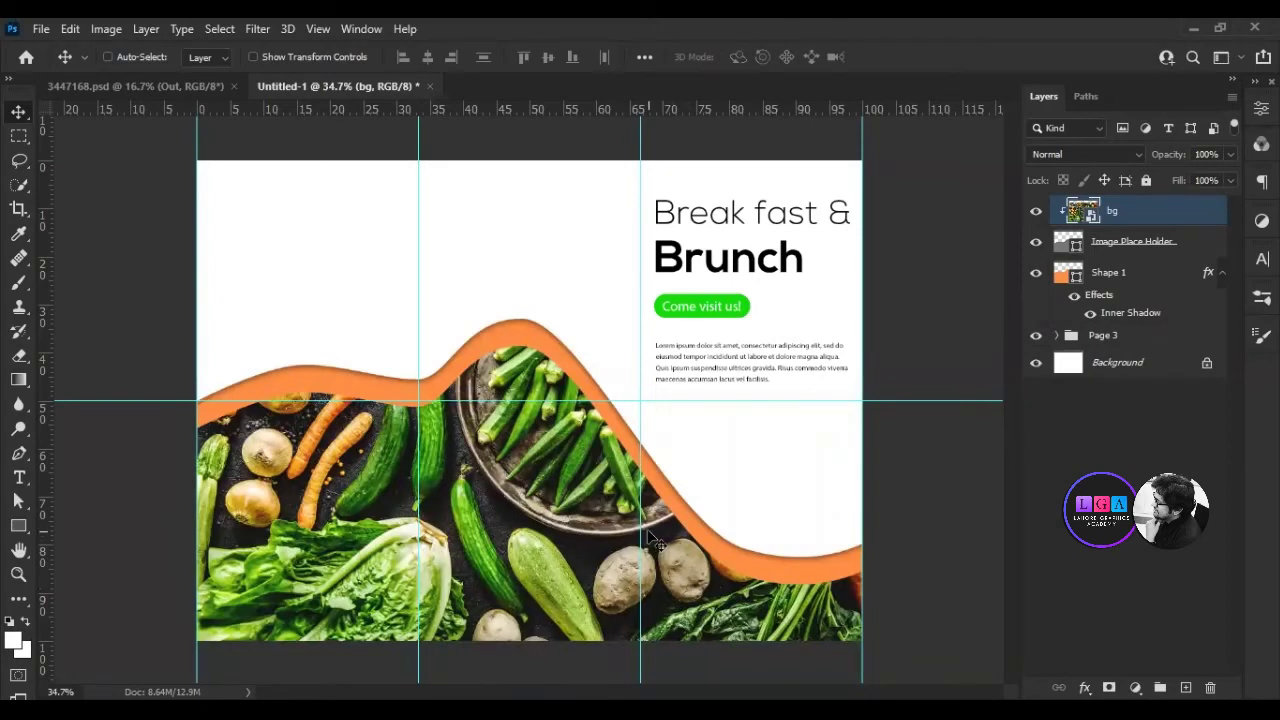
click(1115, 249)
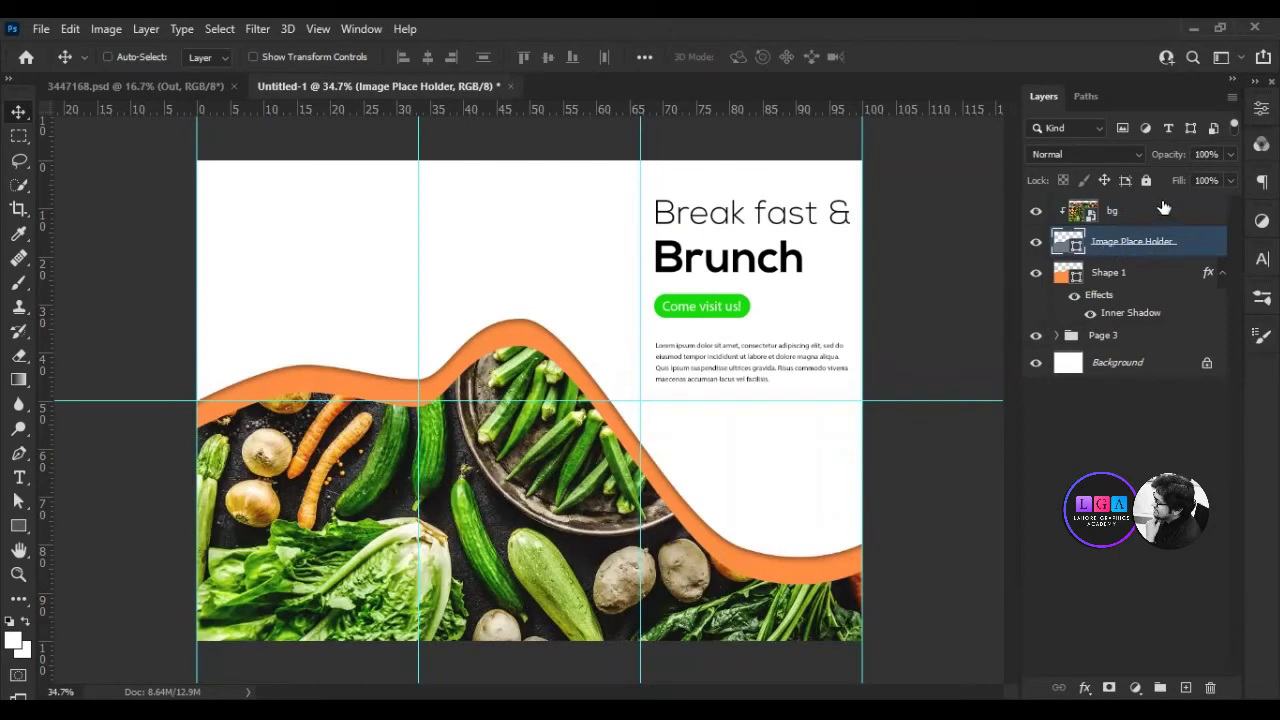
click(1124, 217)
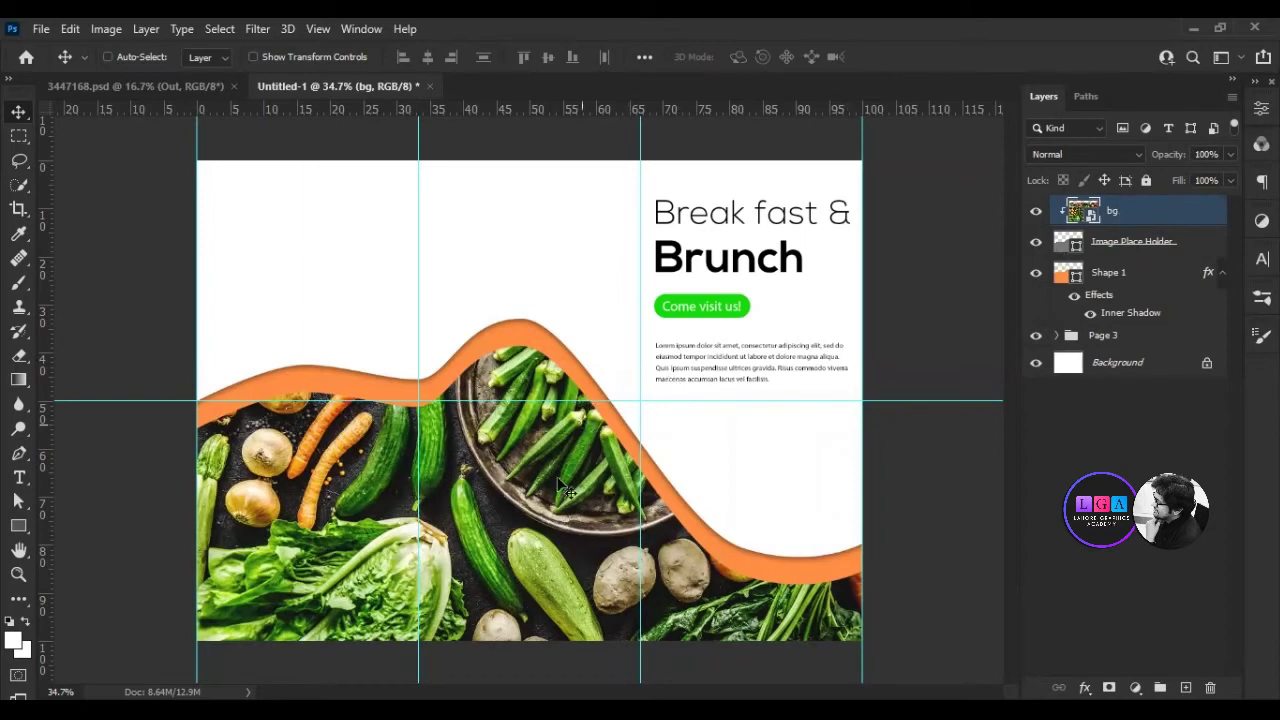
drag(576, 462, 590, 628)
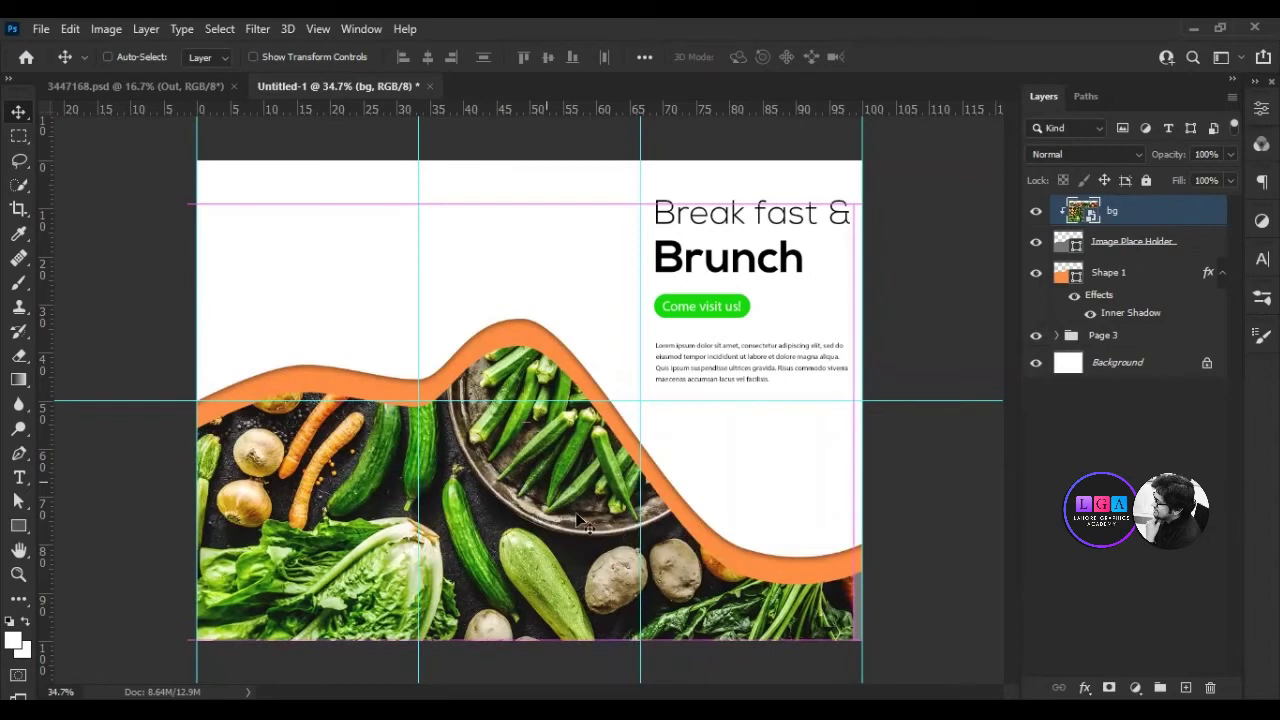
key(ctrl+z)
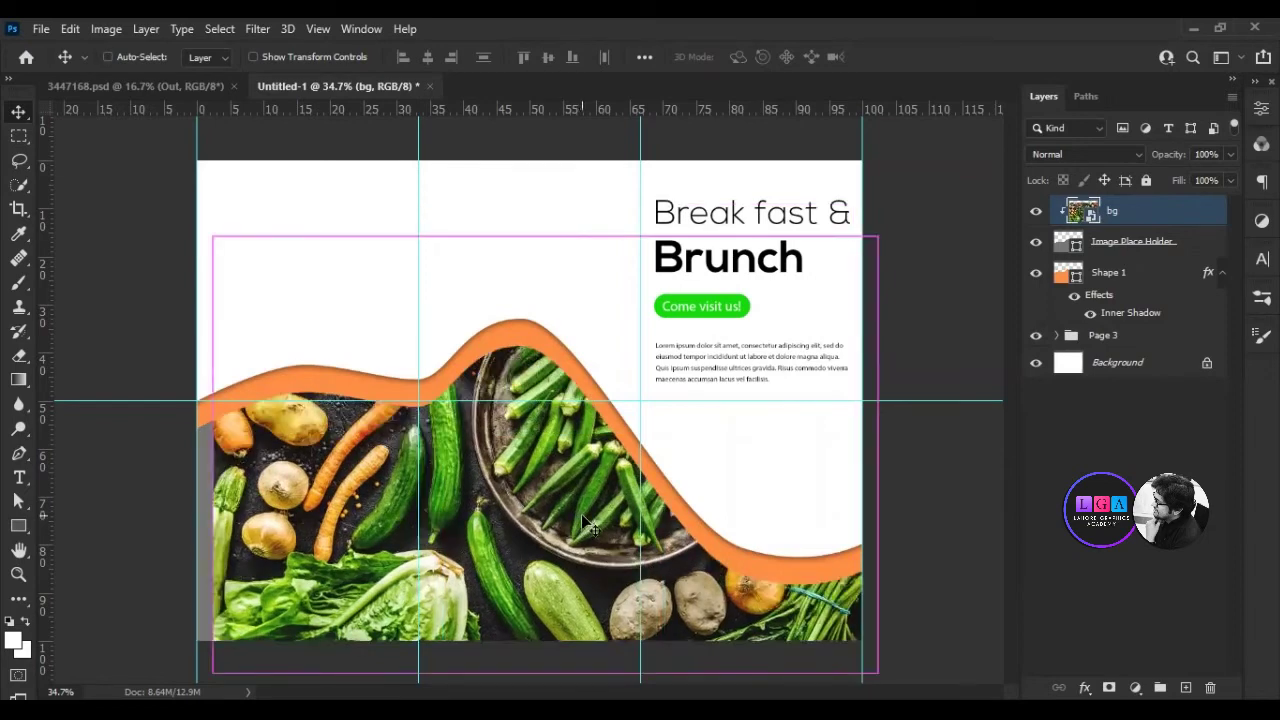
key(ctrl+shift+z)
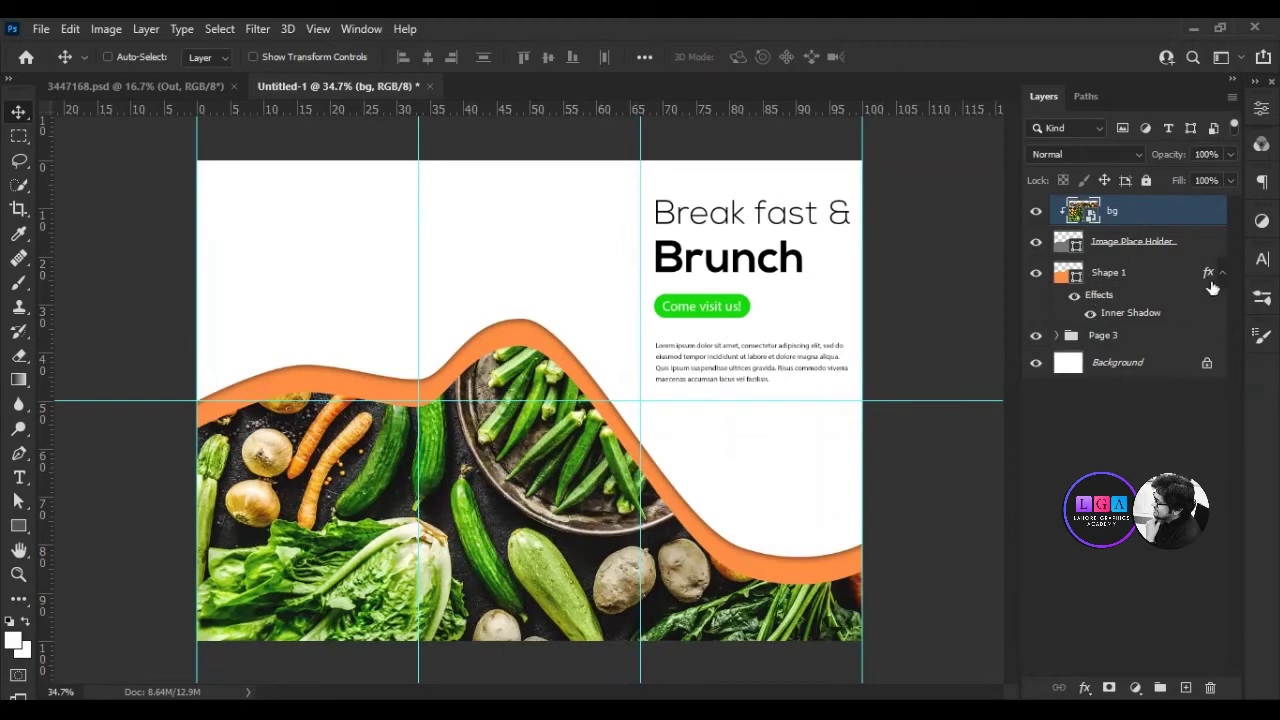
click(1085, 298)
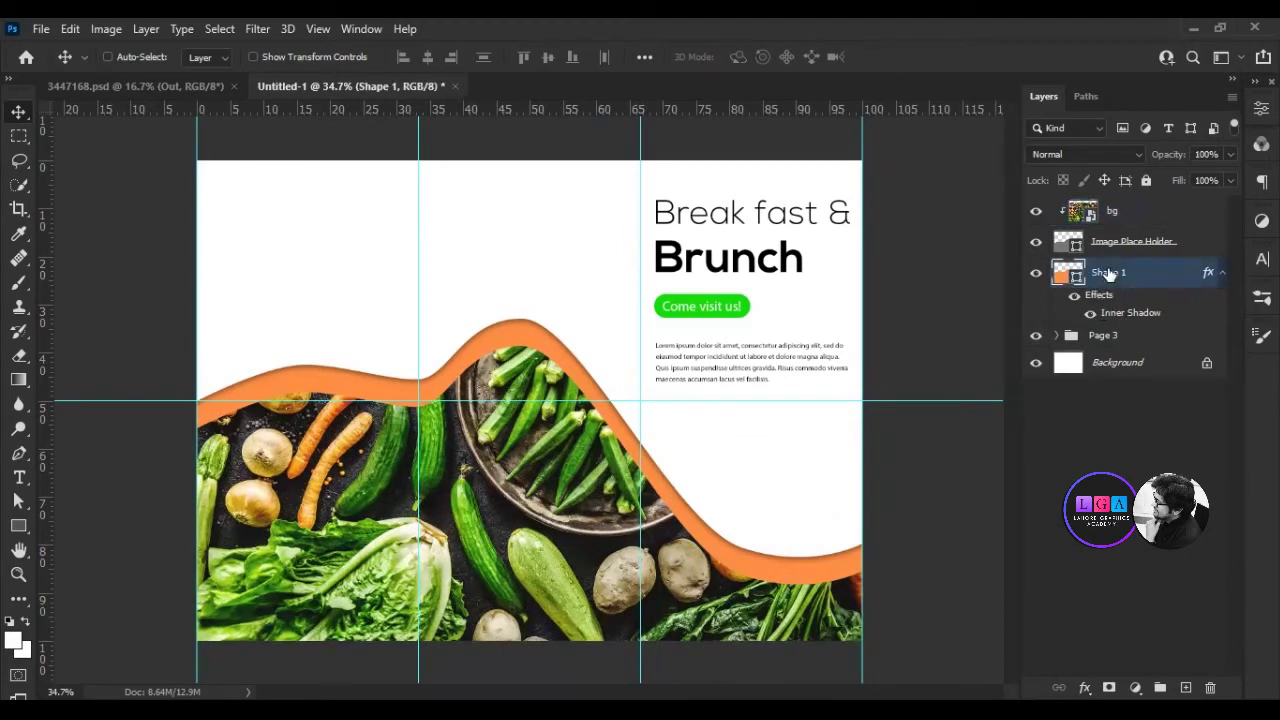
Copy Shape 1's Inner Shadow layer style.
right_click(1106, 272)
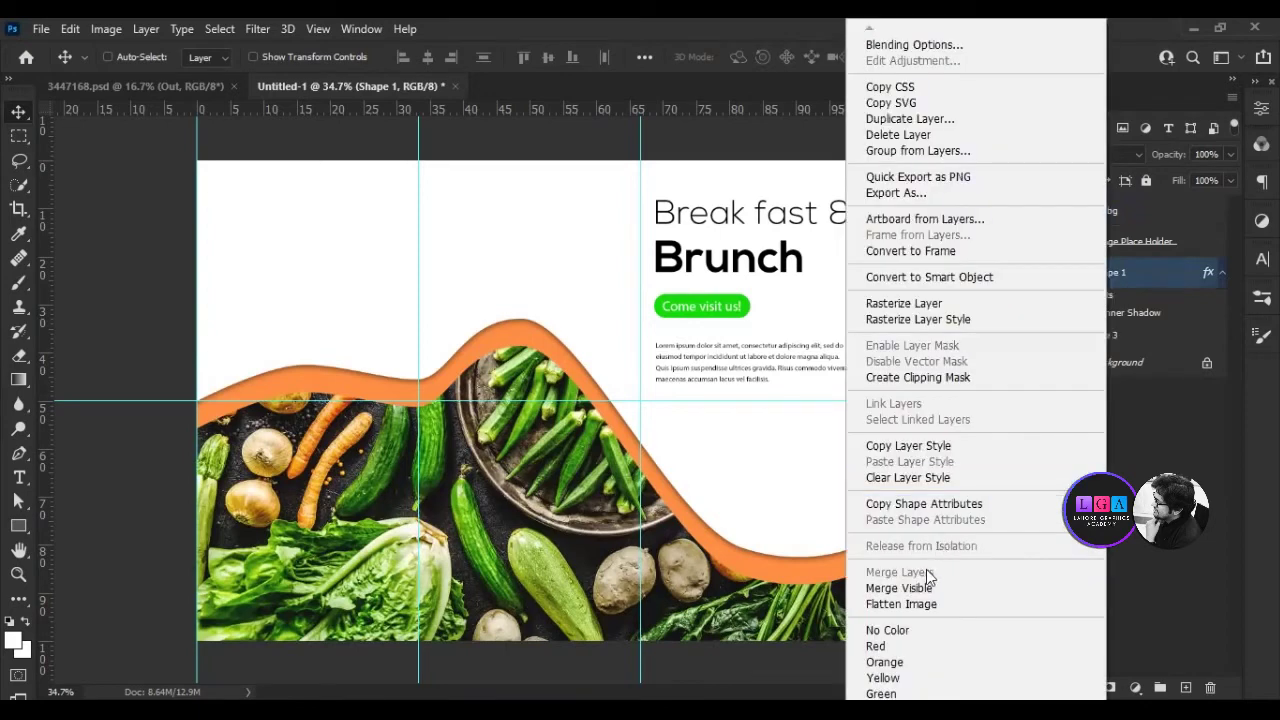
click(908, 481)
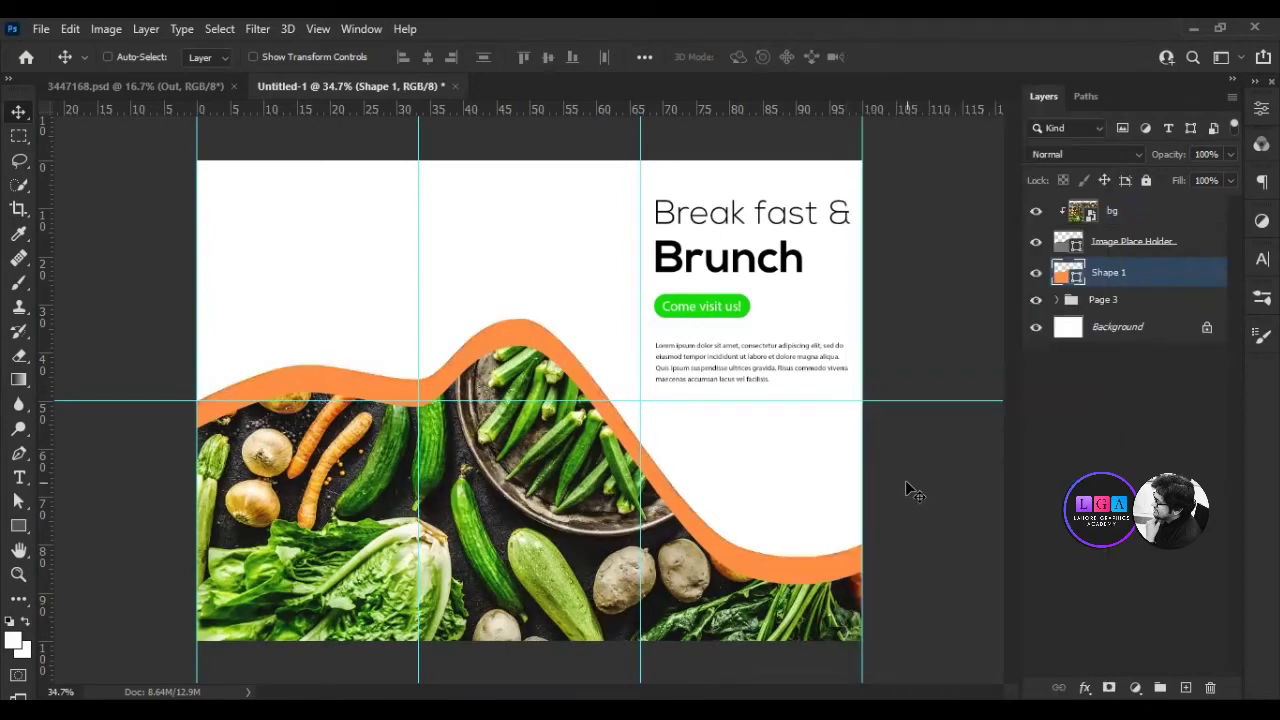
key(ctrl+z)
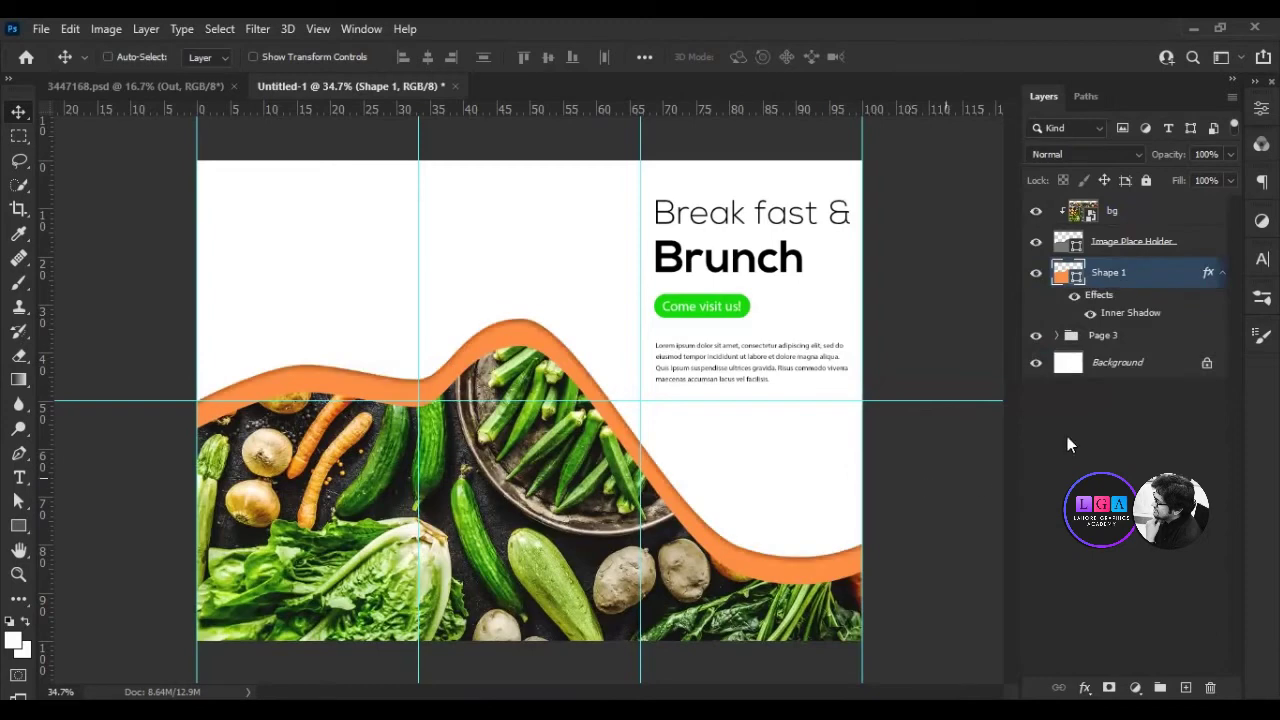
right_click(1130, 280)
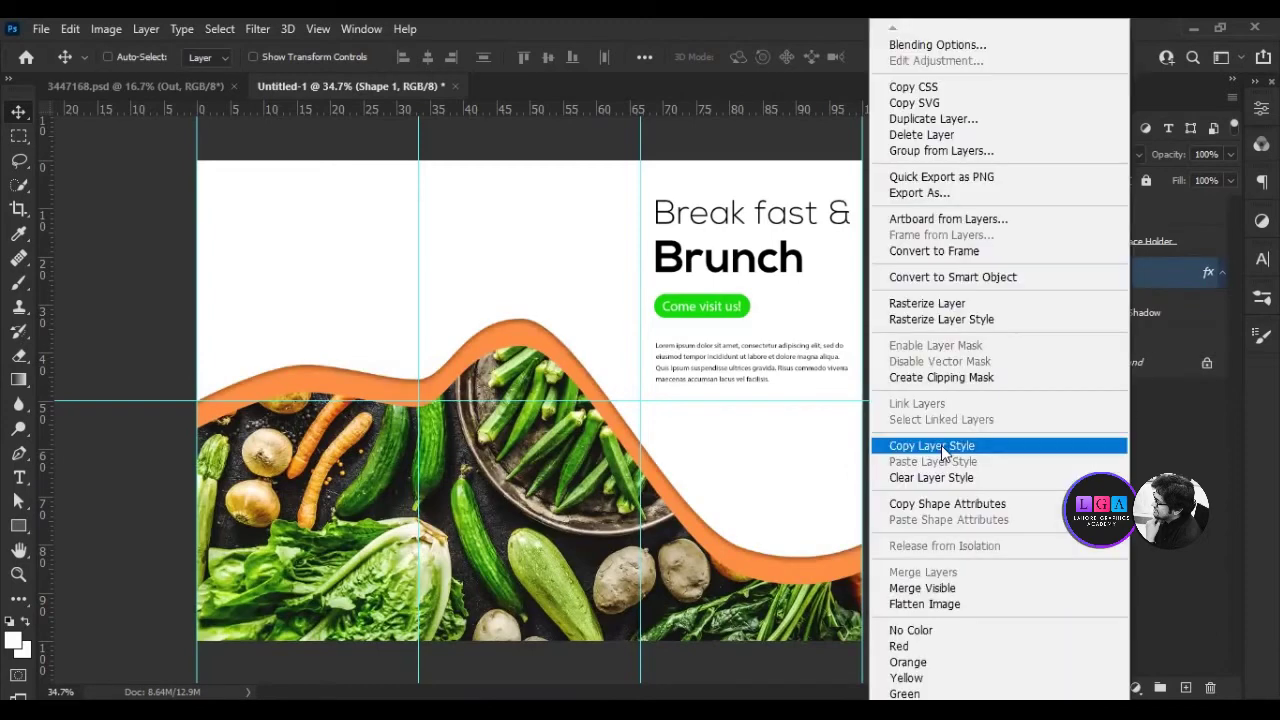
click(941, 445)
Paste the copied Inner Shadow style onto the Image Place Holder layer.
click(1107, 248)
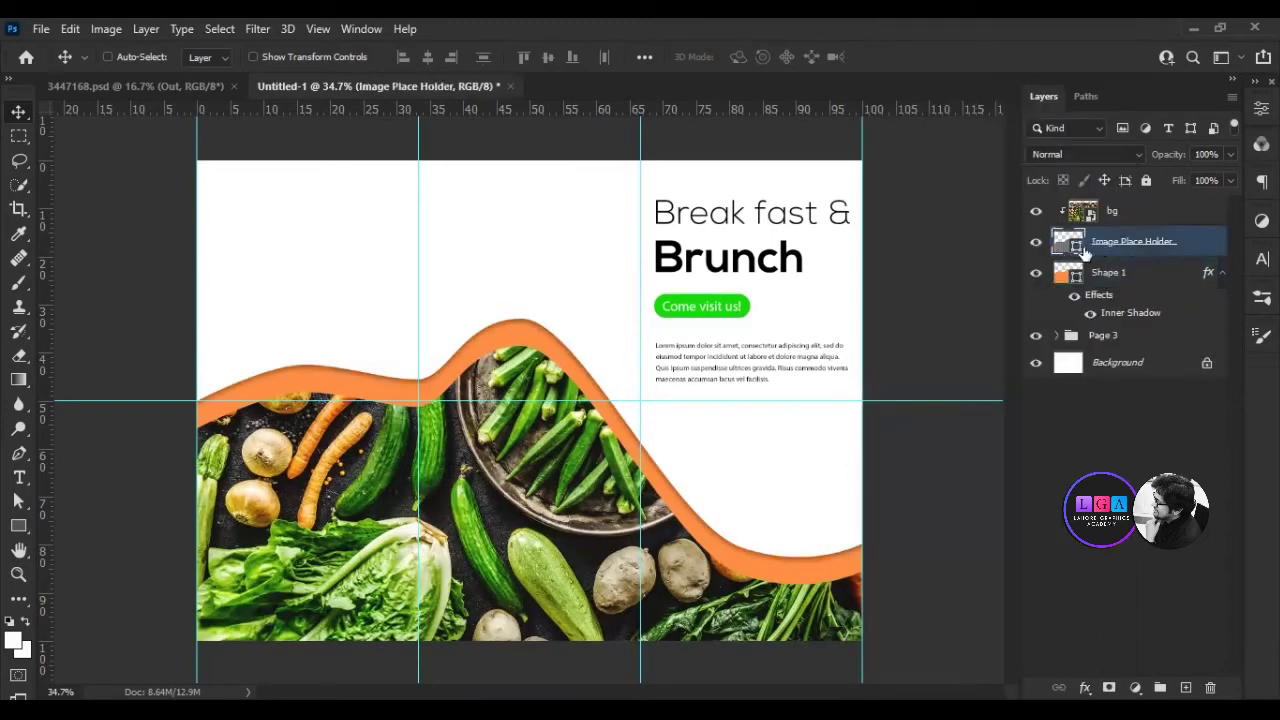
right_click(1088, 252)
click(1108, 246)
right_click(1106, 246)
click(925, 460)
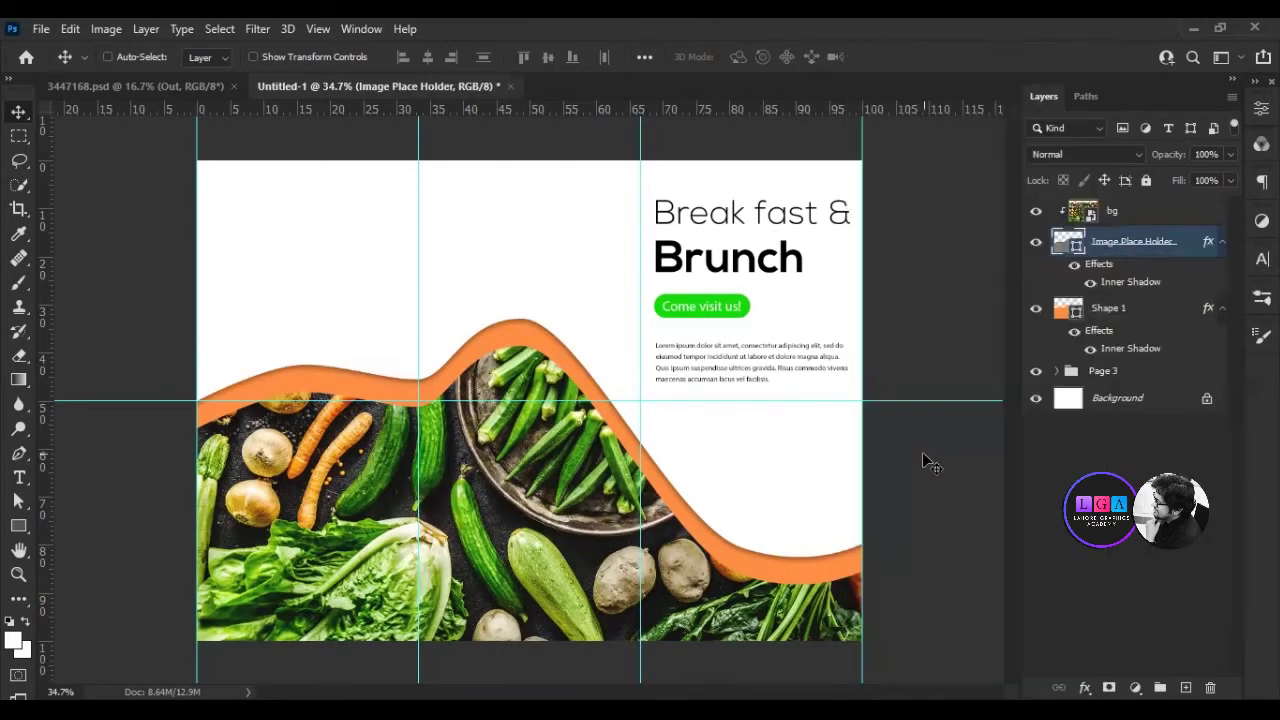
scroll(320, 387, up, 2)
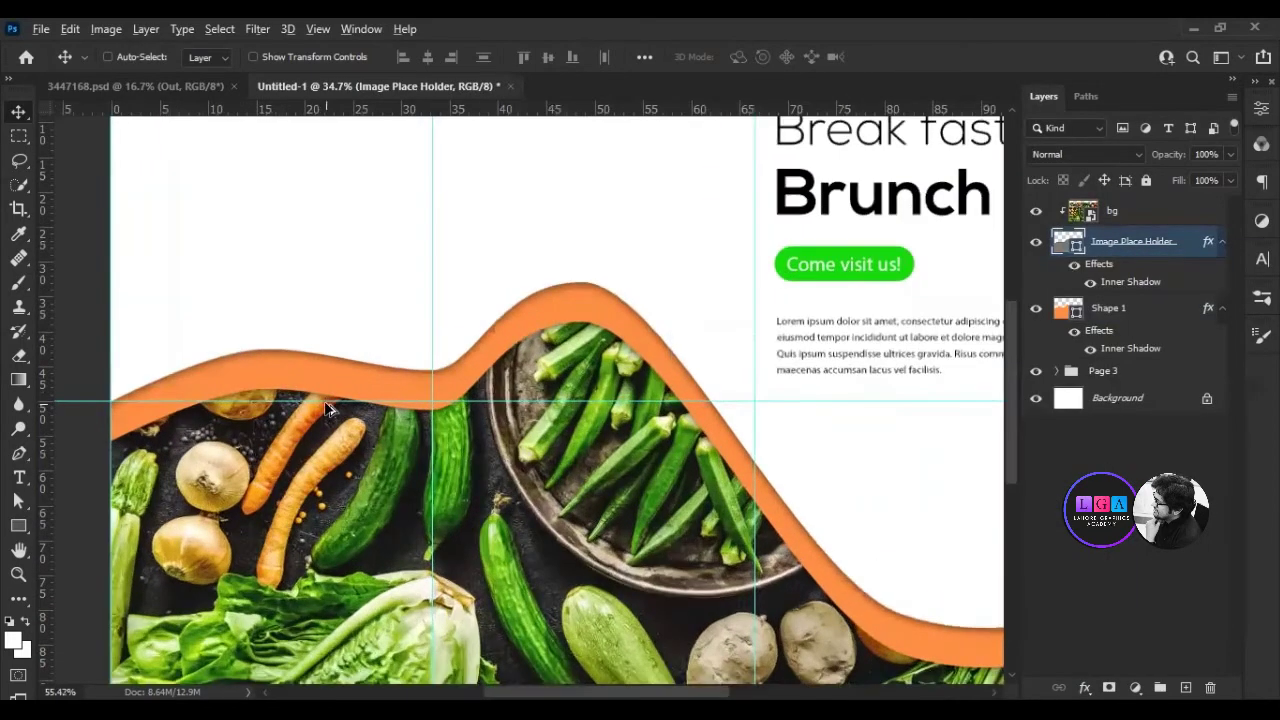
scroll(320, 400, up, 2)
scroll(320, 395, up, 1)
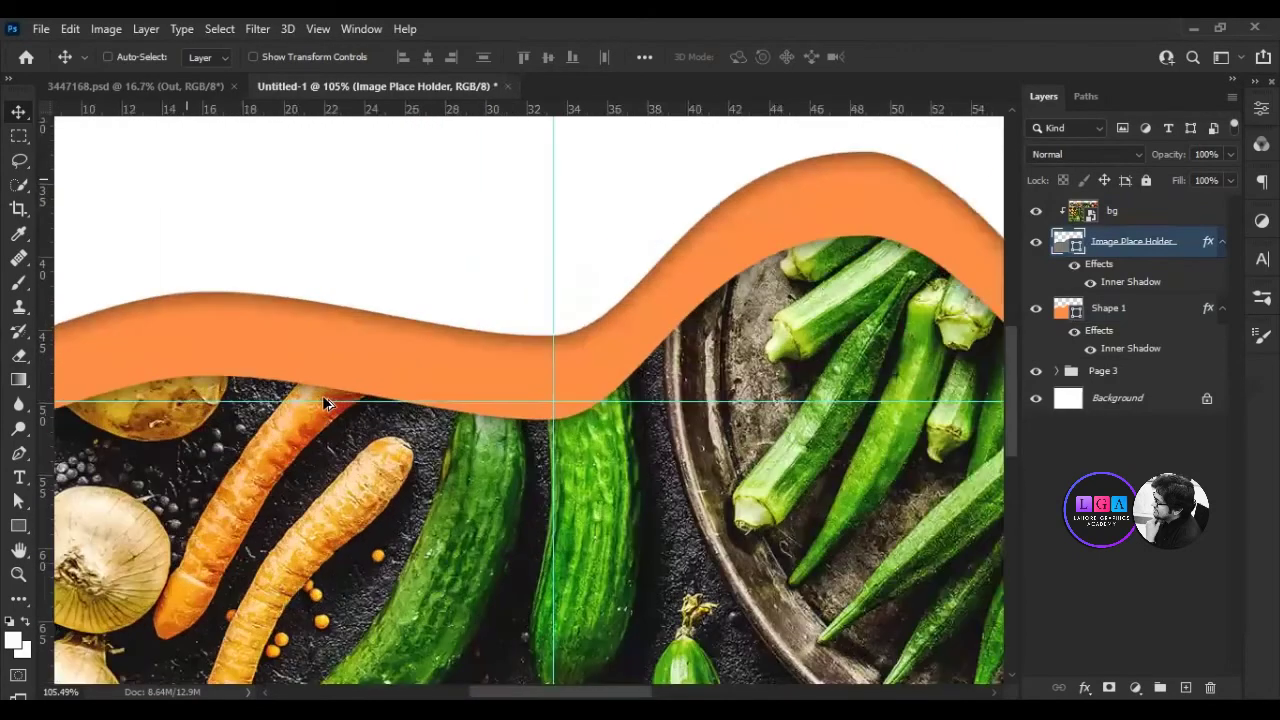
scroll(341, 390, up, 1)
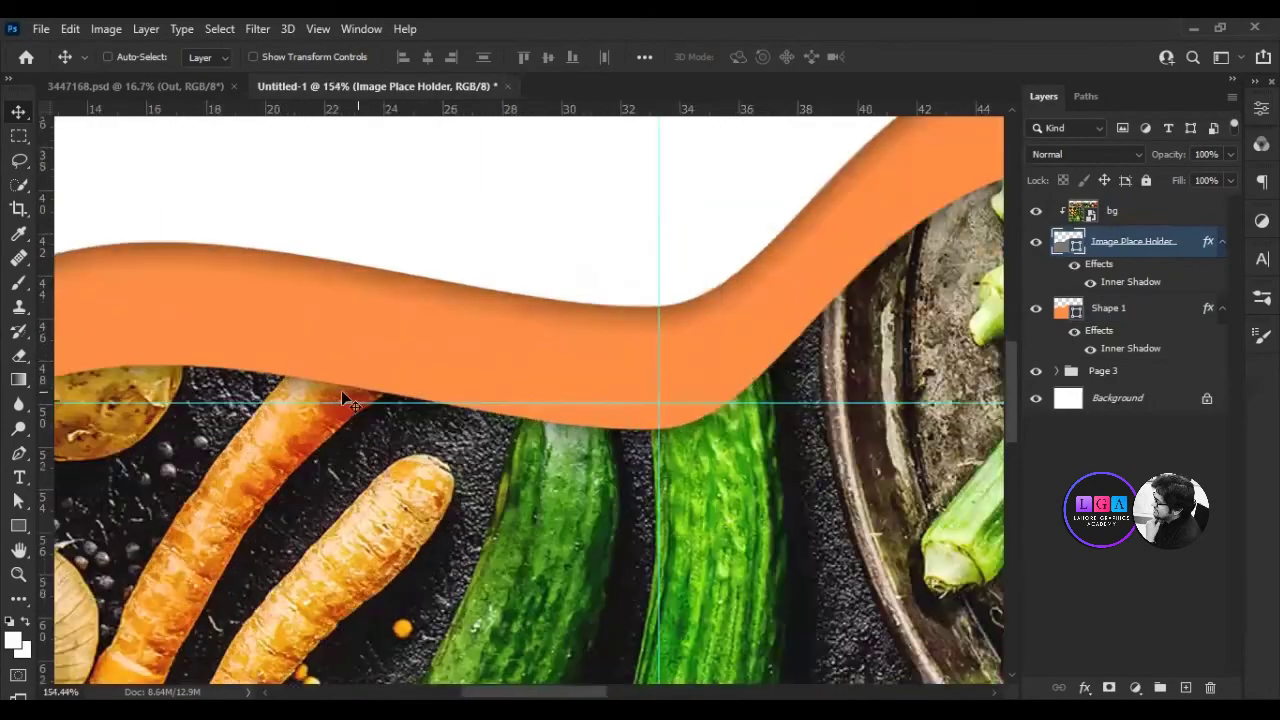
click(1075, 265)
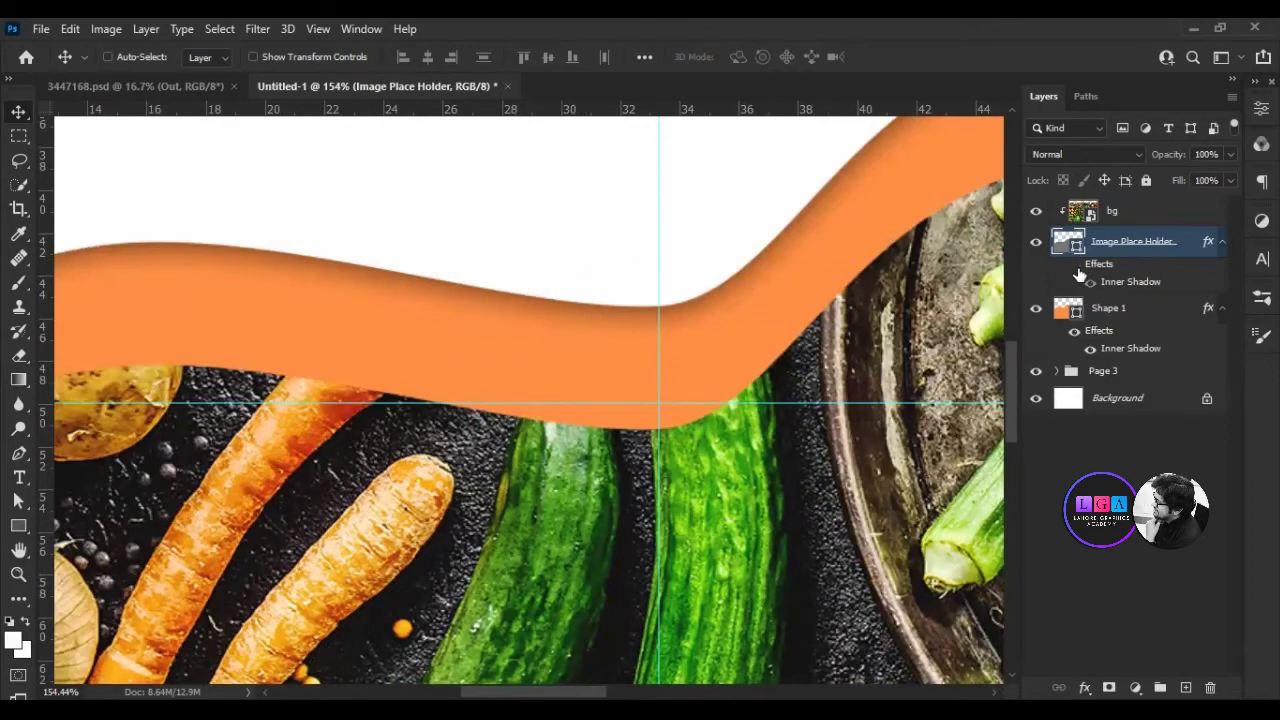
click(1076, 267)
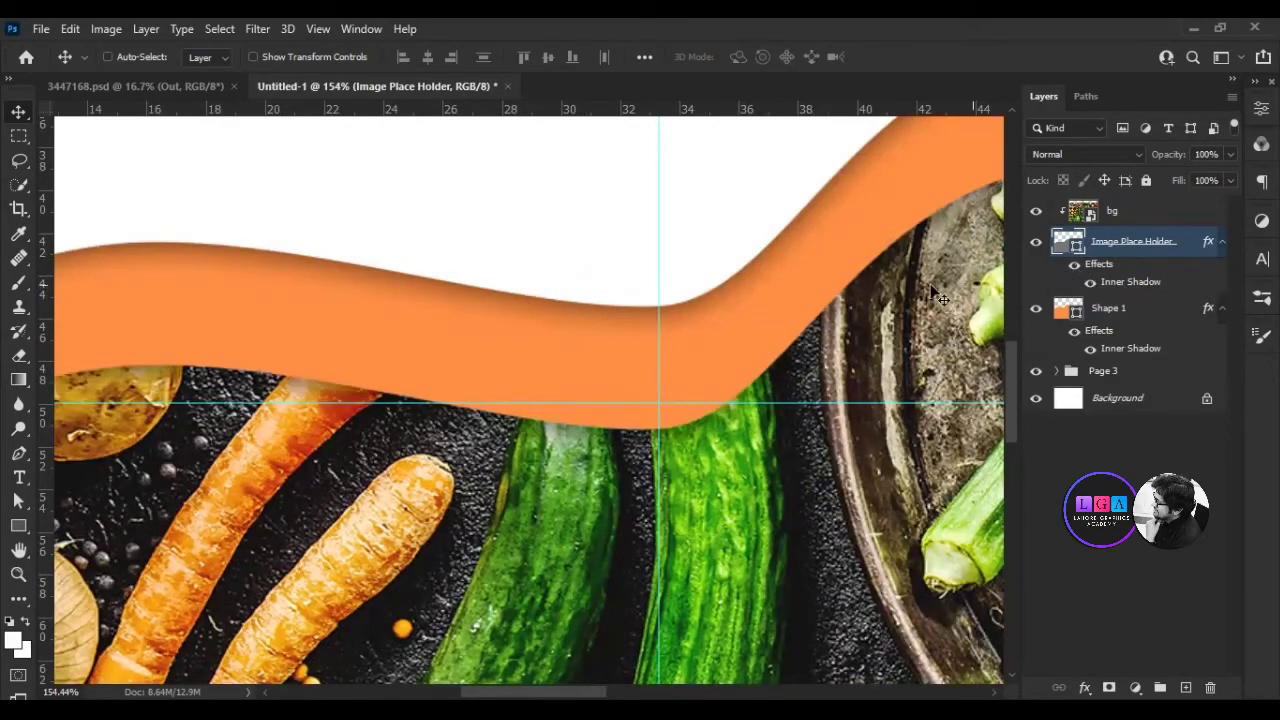
scroll(680, 312, down, 3)
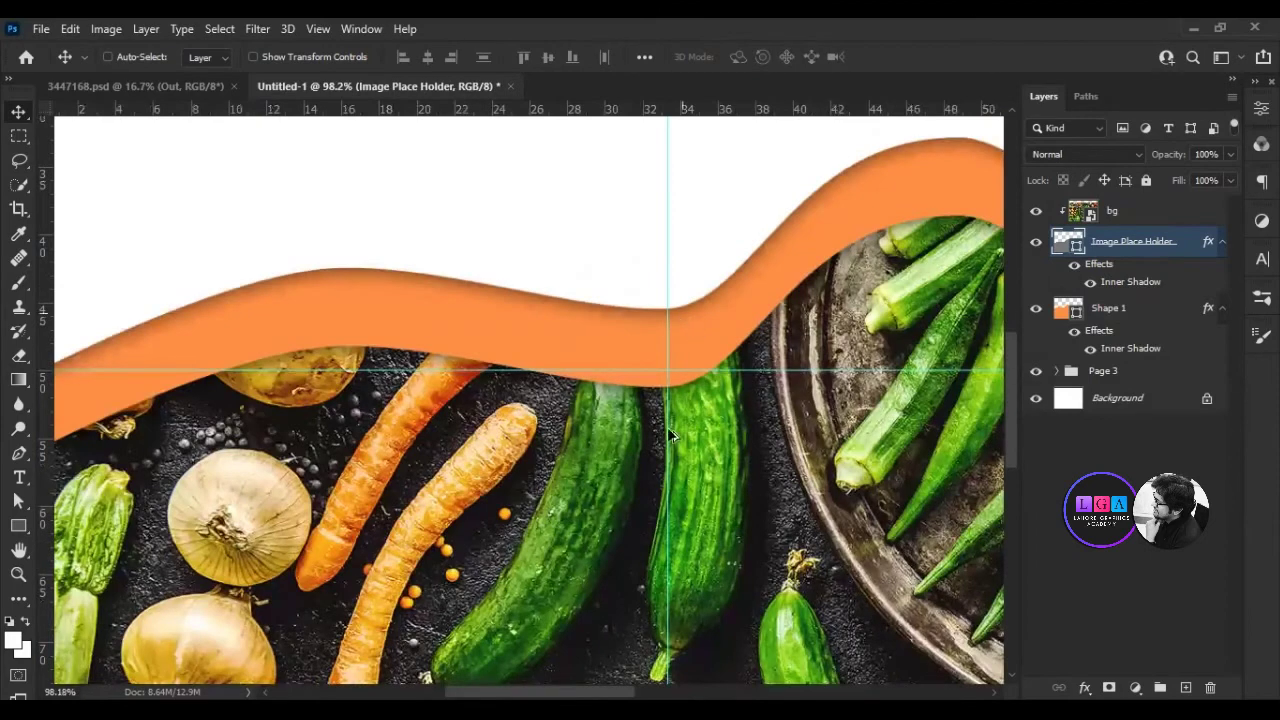
key(ctrl+0)
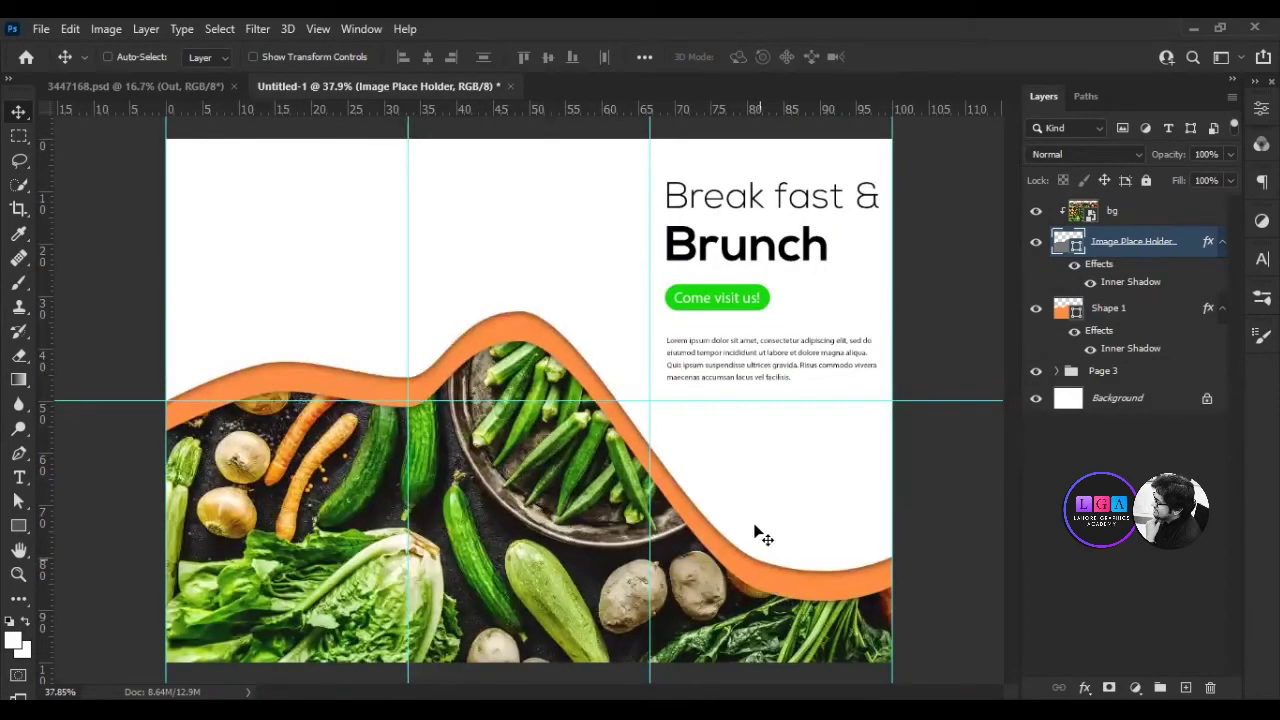
click(1222, 242)
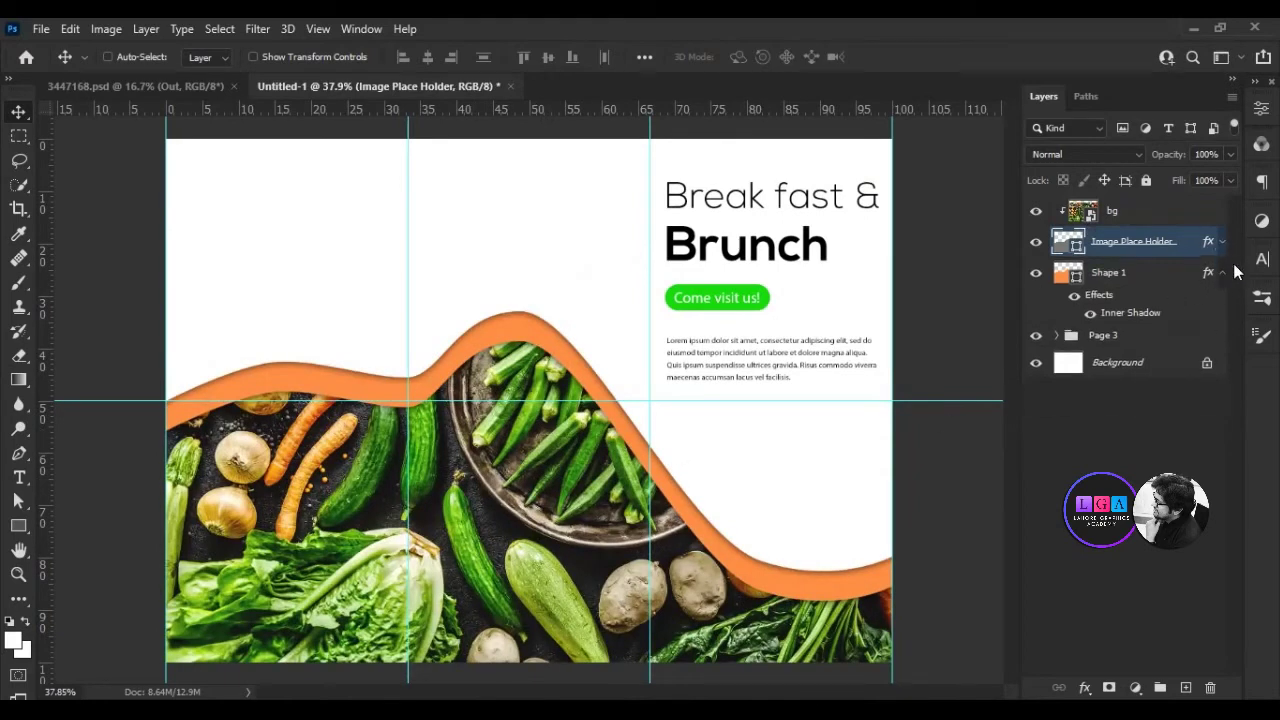
Group Shape 1, Image Place Holder and bg with Ctrl+G and name the group 'Image'.
click(1222, 273)
click(1129, 285)
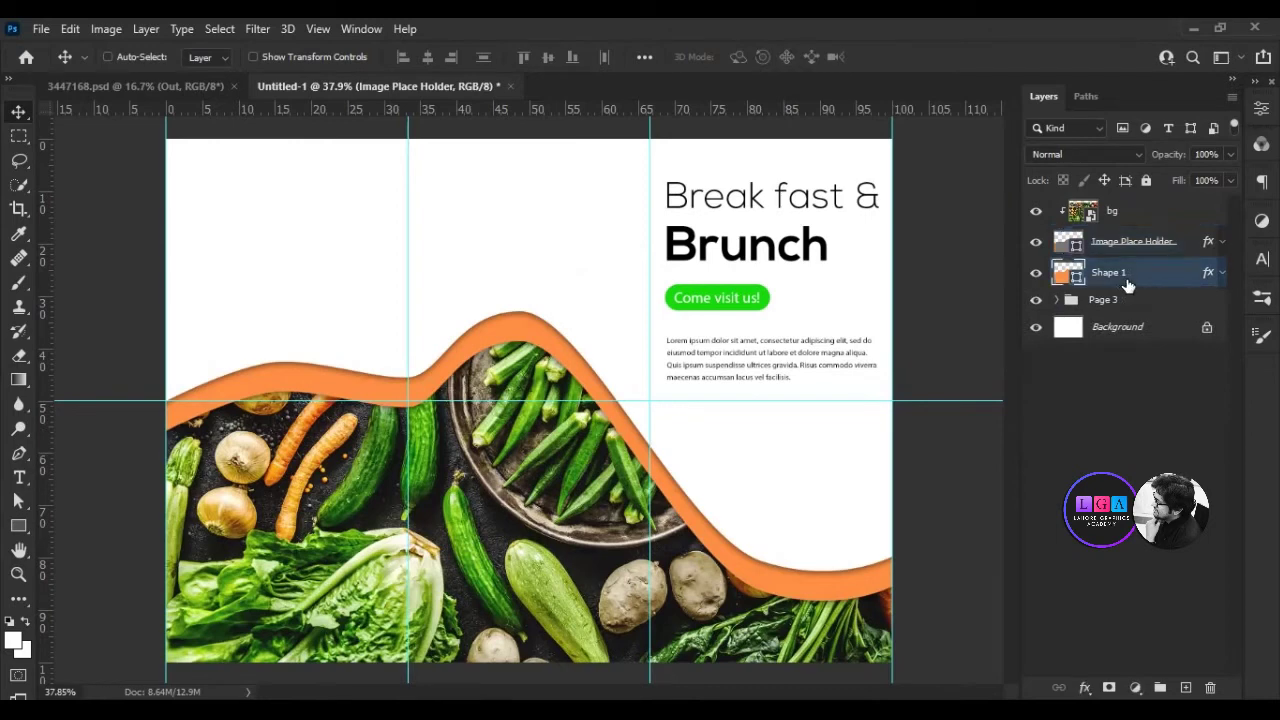
shift+click(1130, 247)
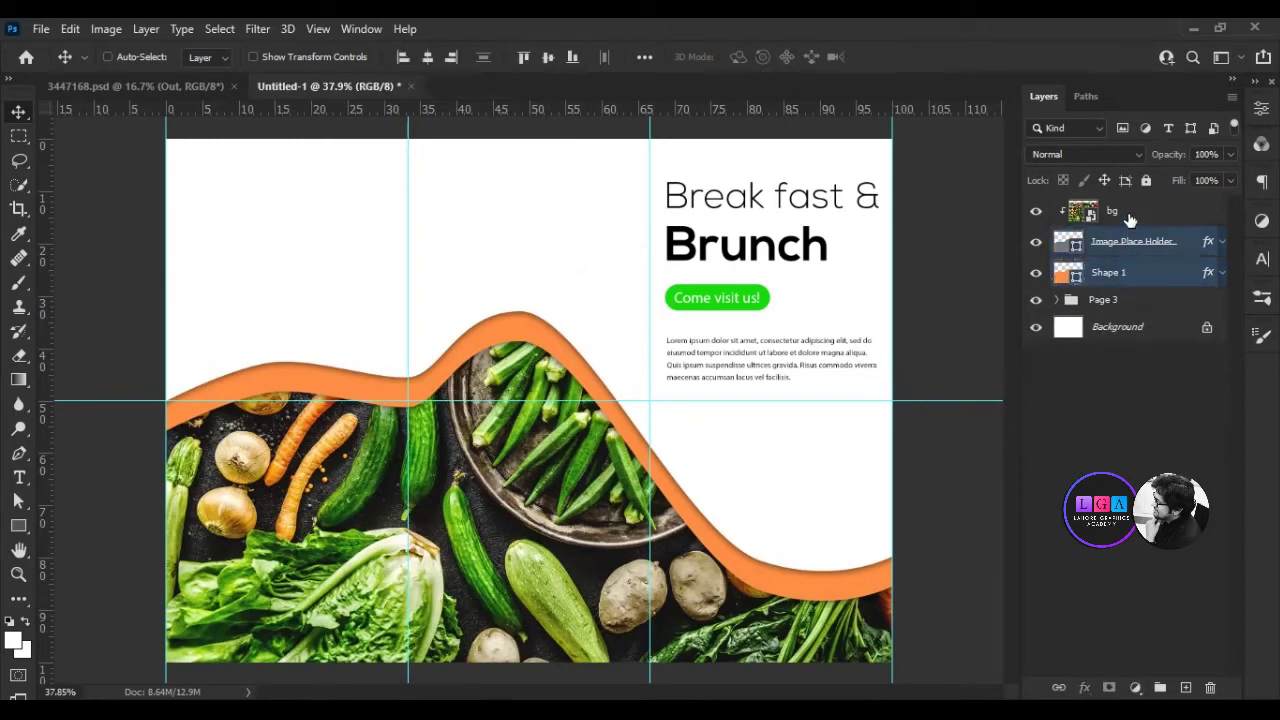
shift+click(1130, 214)
key(ctrl+g)
double_click(1108, 207)
text(Image)
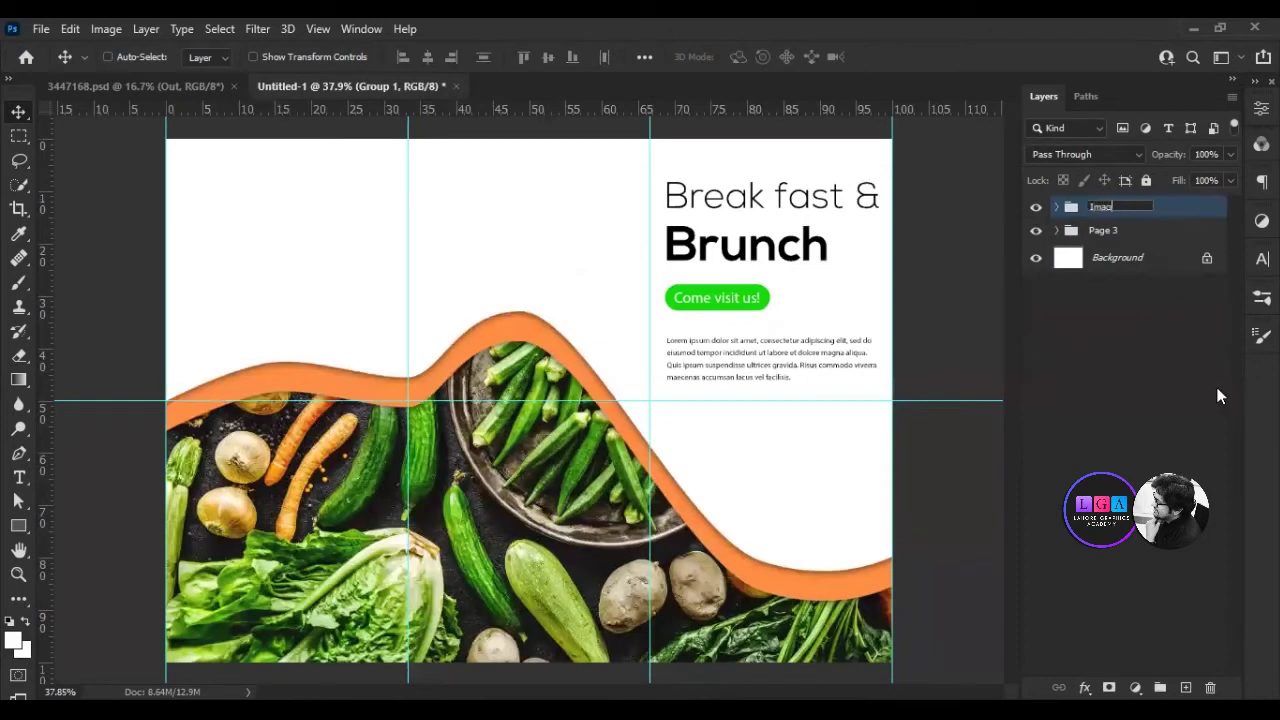
key(Return)
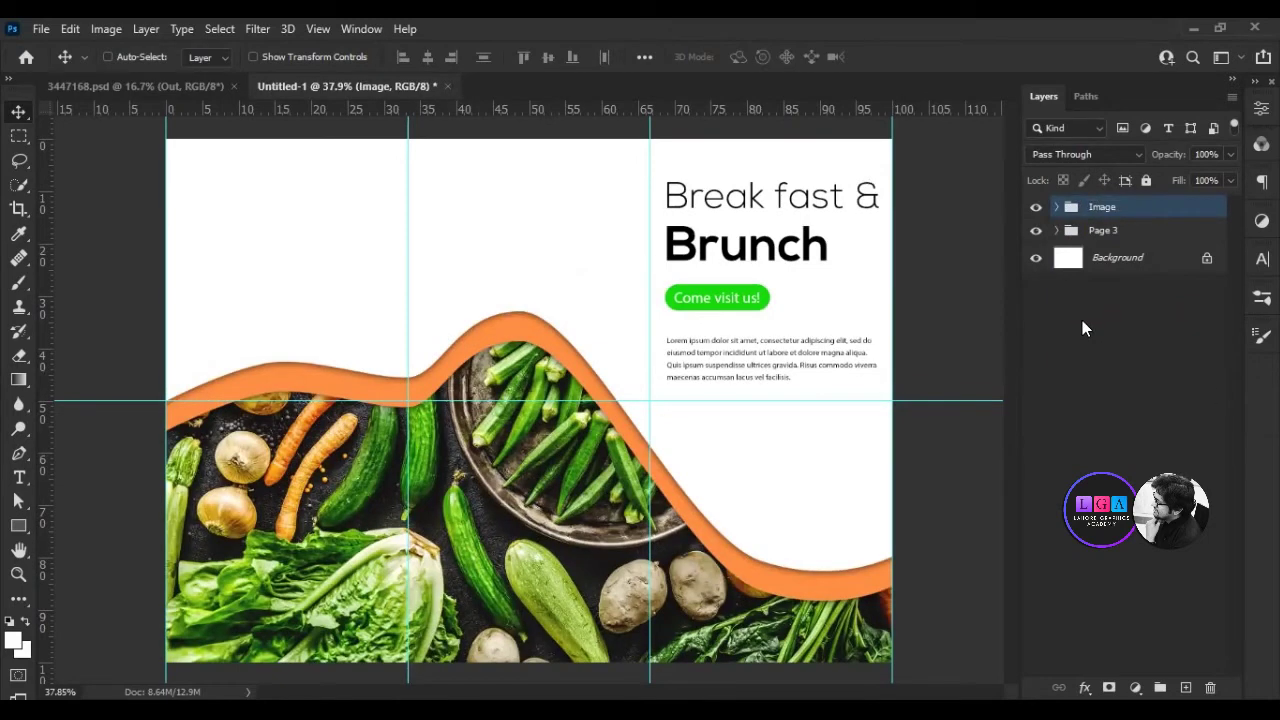
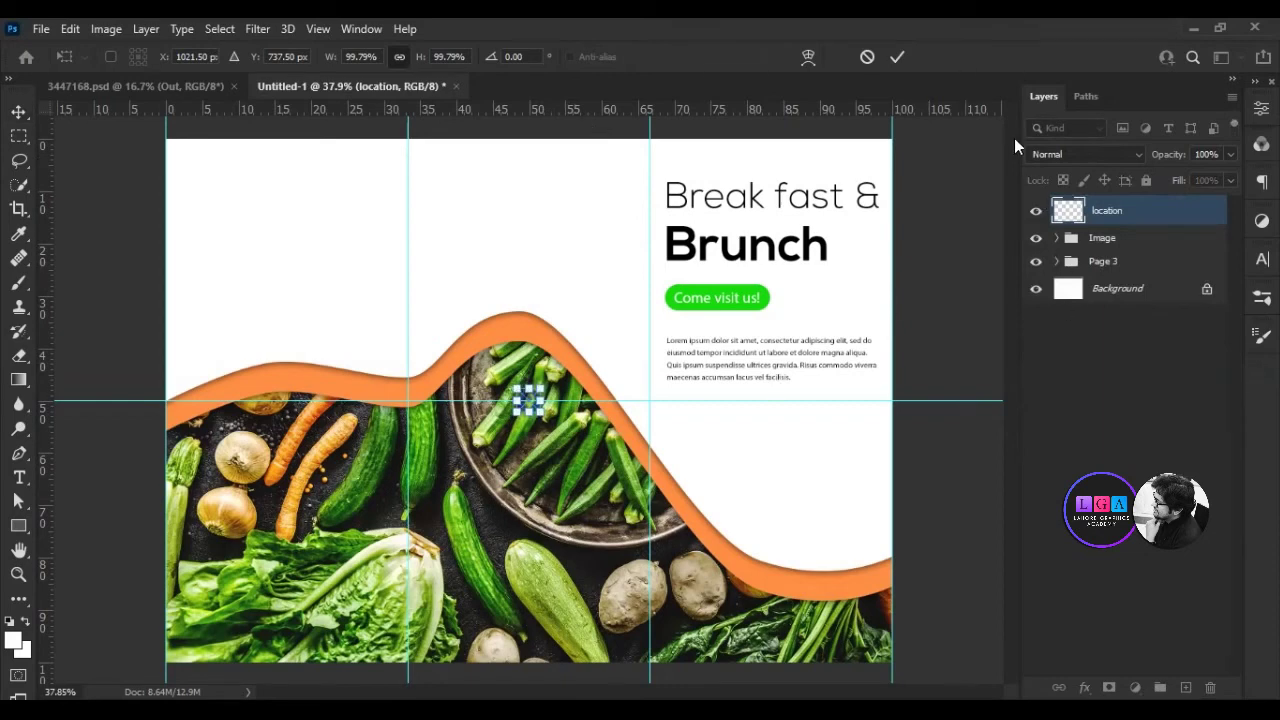
Commit the placed location, mail and phone icons.
click(899, 58)
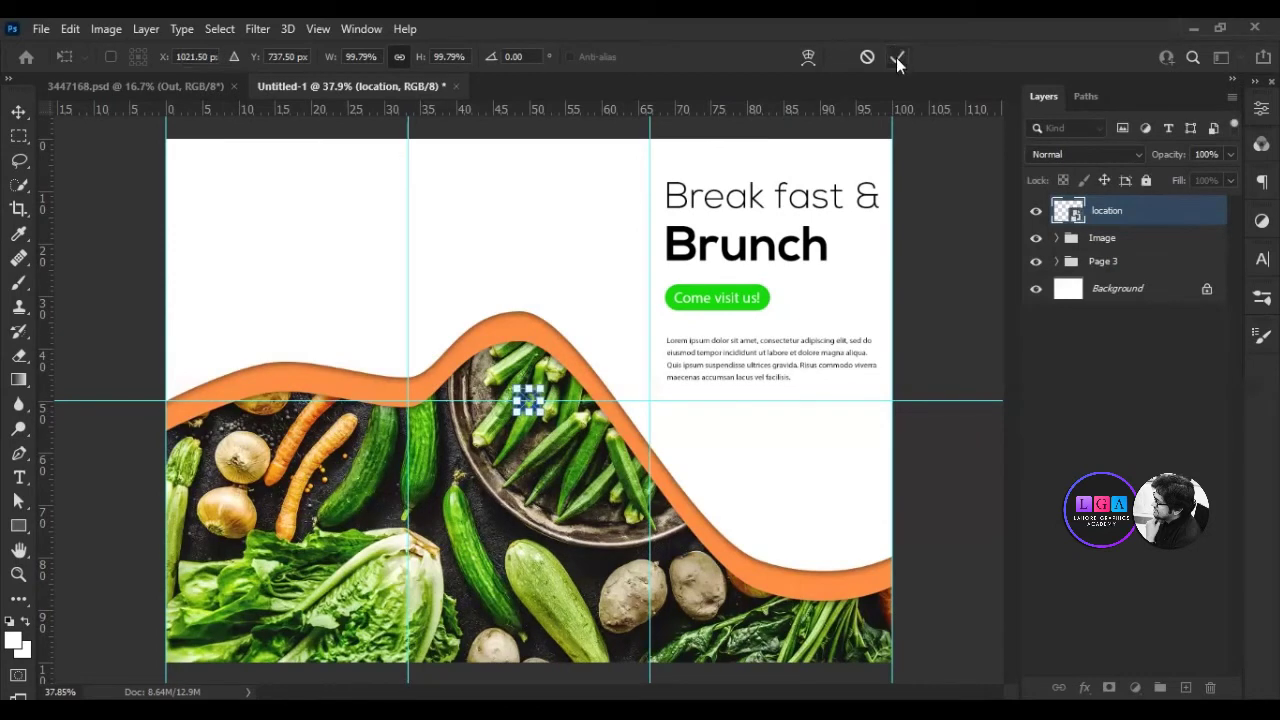
click(898, 59)
click(898, 58)
click(897, 59)
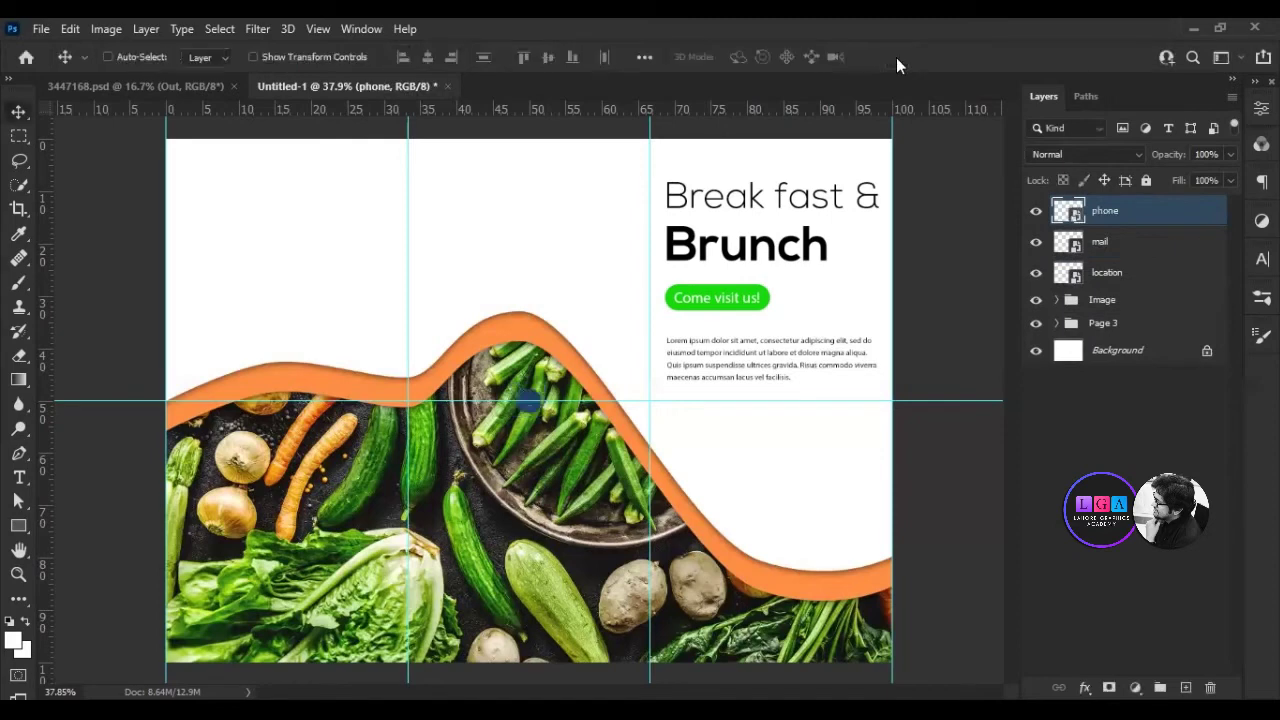
Zoom in and move the location icon between the phone and mail icons.
shift+click(1131, 273)
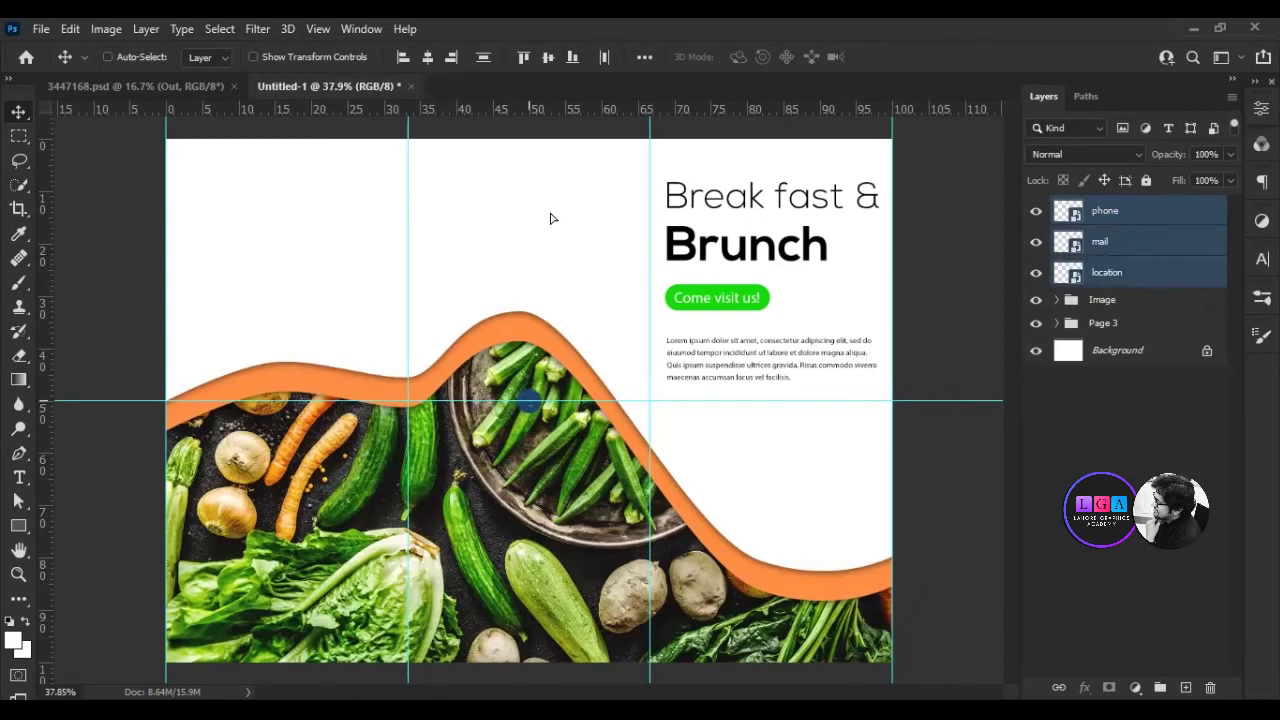
mouse_move(550, 218)
mouse_down()
mouse_move(563, 200)
mouse_move(749, 271)
mouse_up()
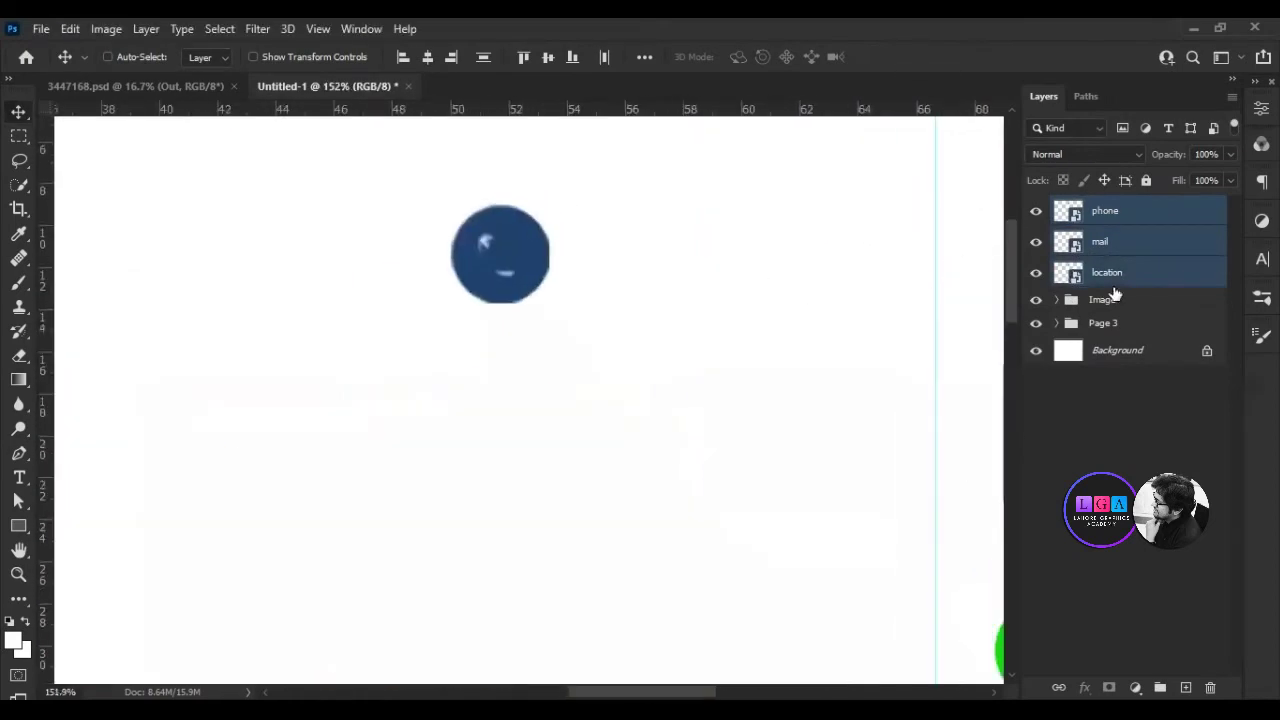
click(1110, 220)
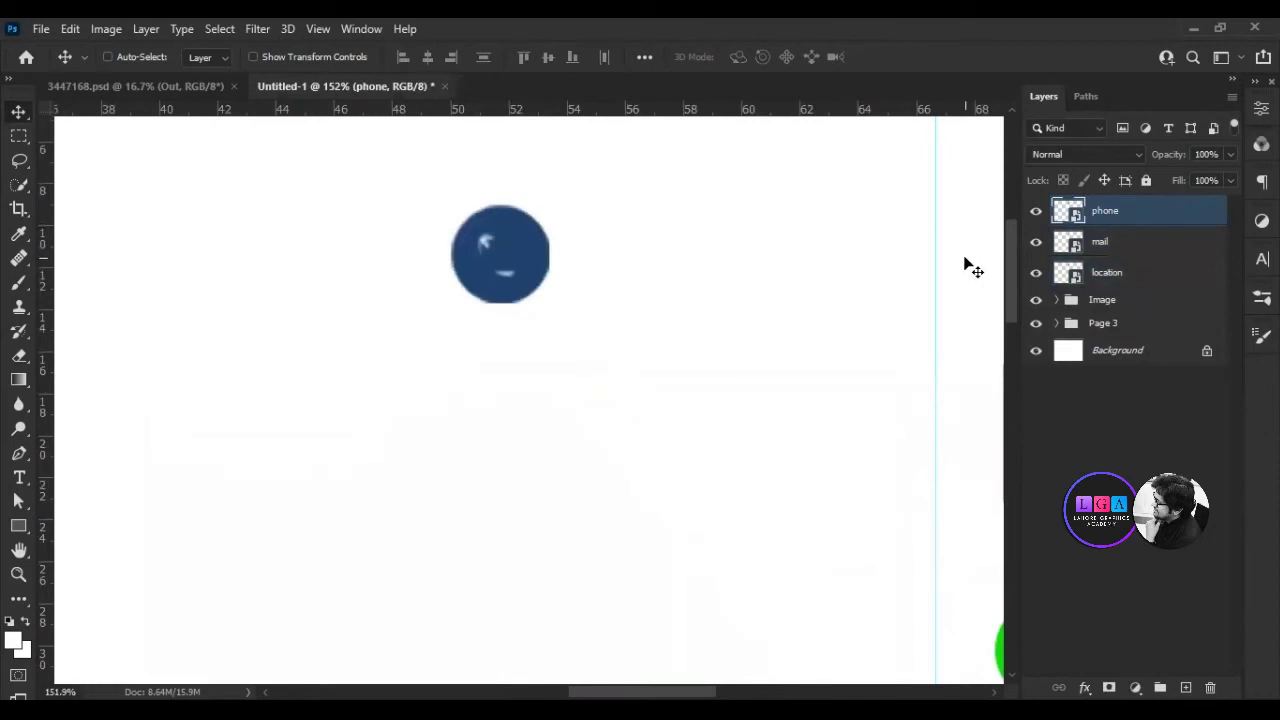
click(1113, 252)
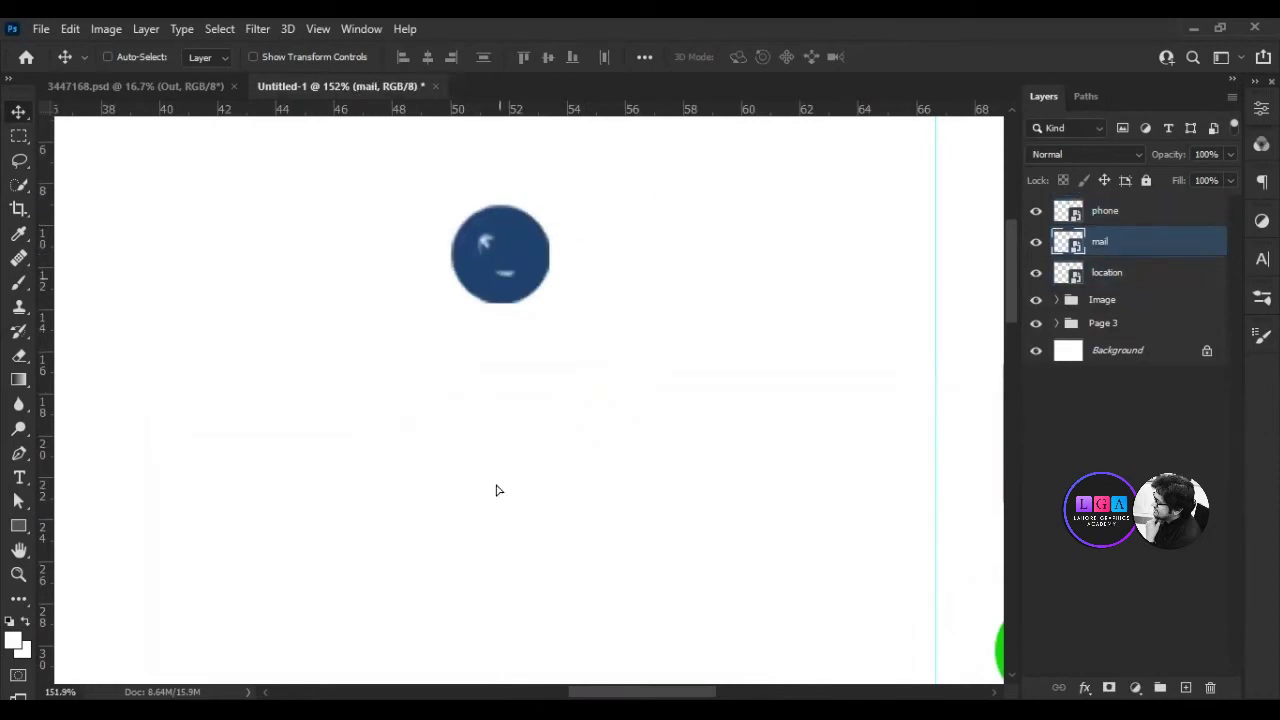
key(alt+bracketleft)
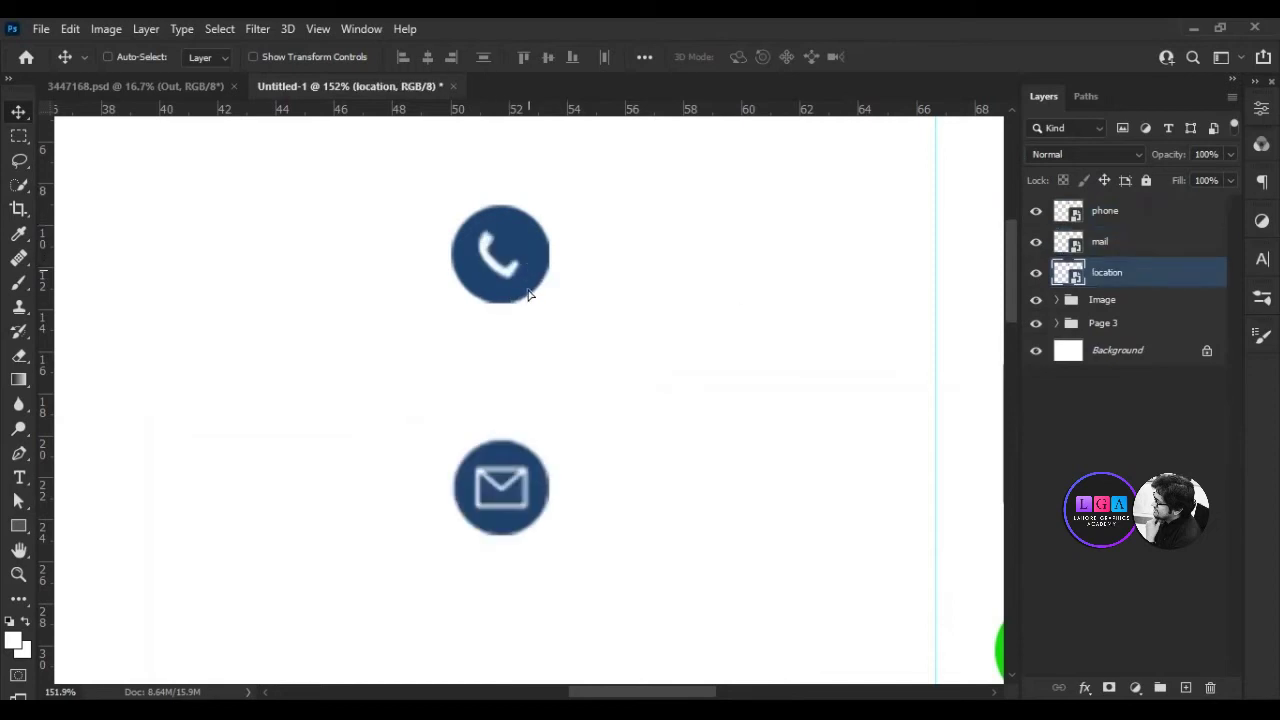
drag(529, 383, 529, 503)
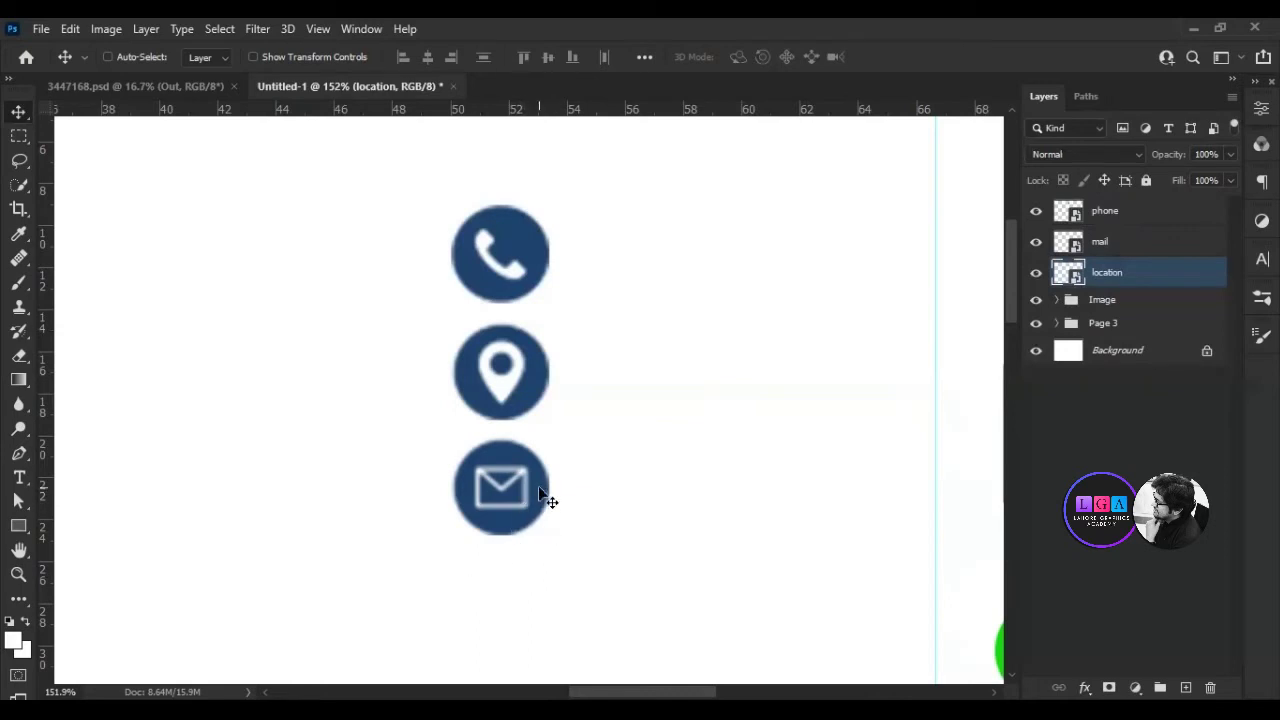
Enter a sample phone number at 14 pt beside the phone icon.
drag(19, 478, 109, 477)
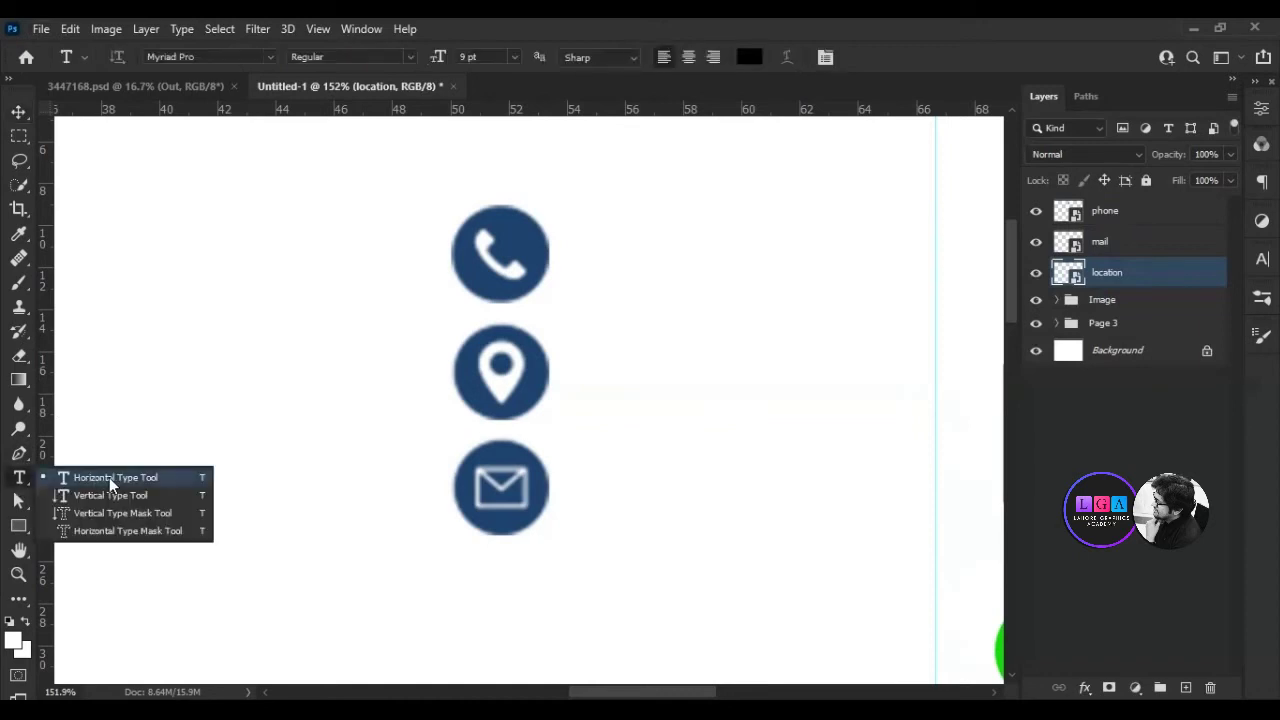
click(586, 261)
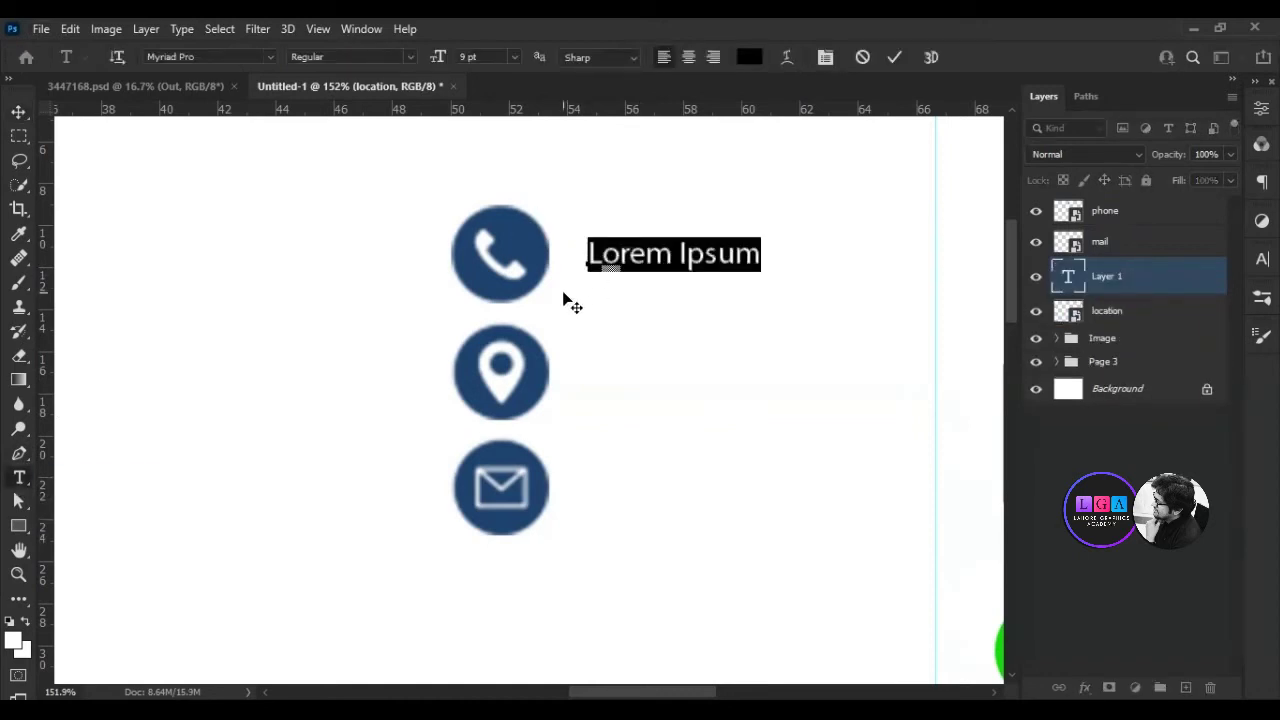
key(BackSpace)
text(+92)
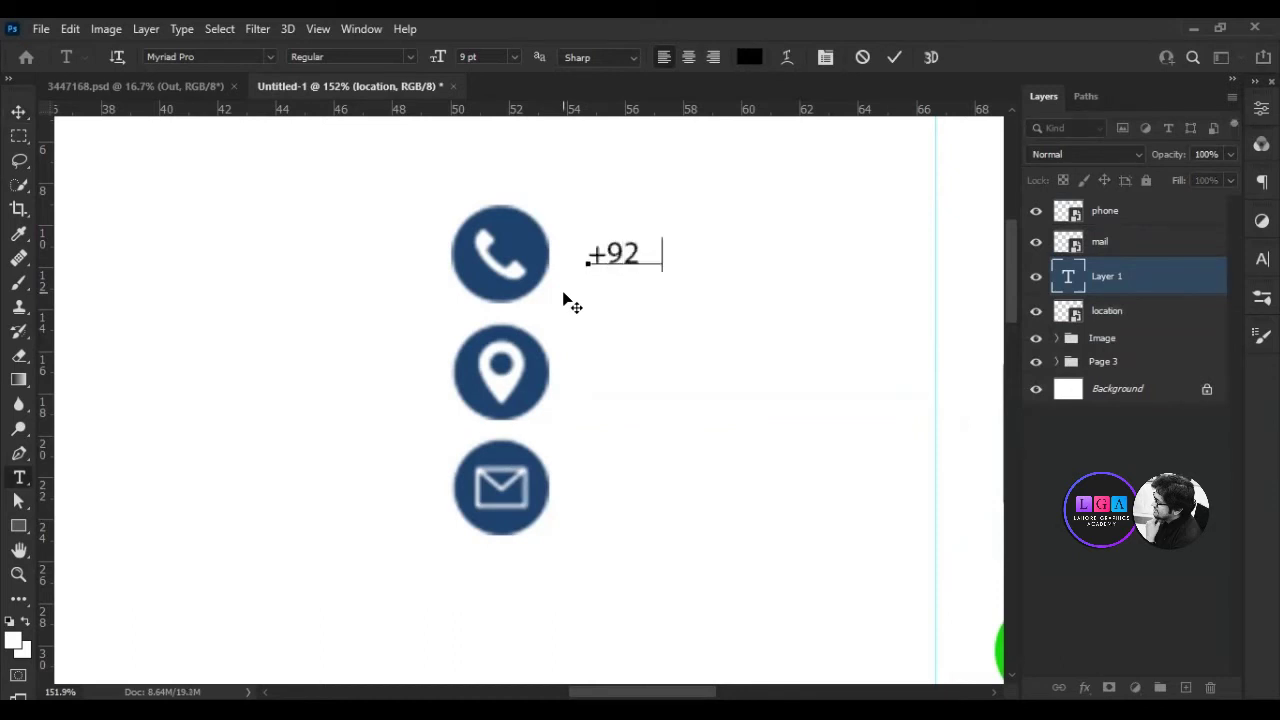
text( 321)
key(BackSpace)
key(BackSpace)
key(BackSpace)
text(12 )
text(3 4 56 789)
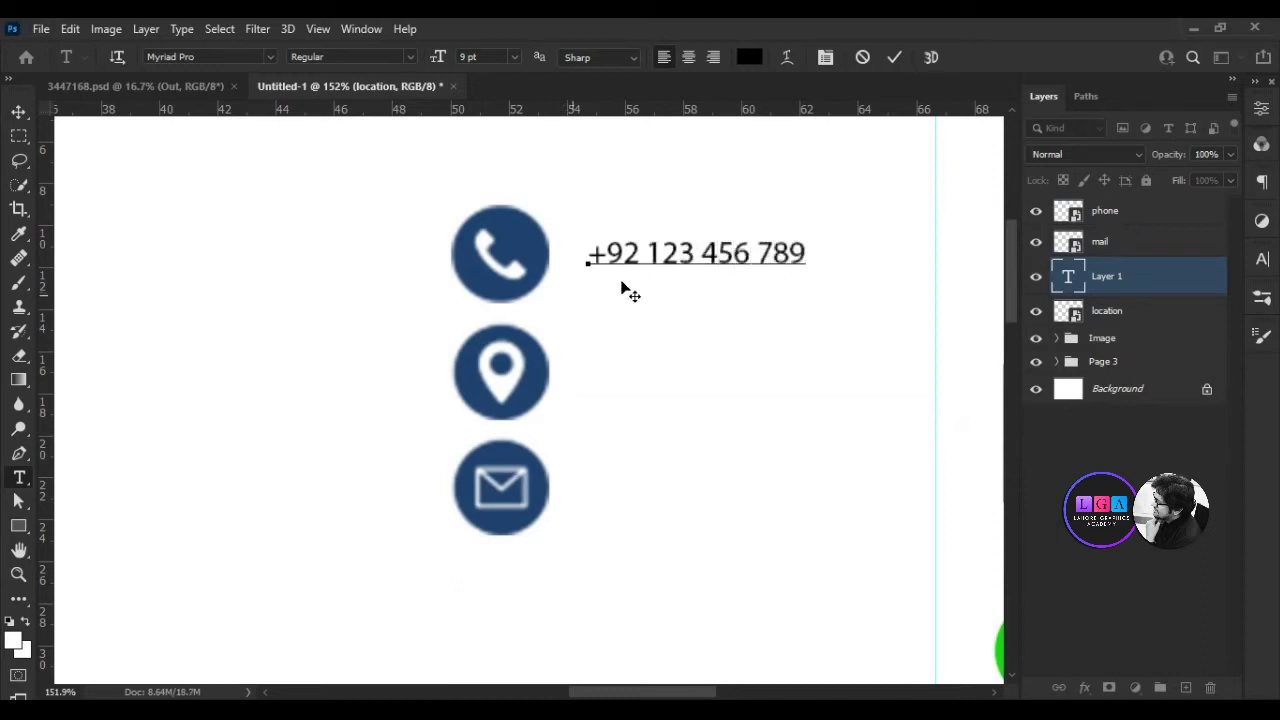
drag(687, 306, 697, 300)
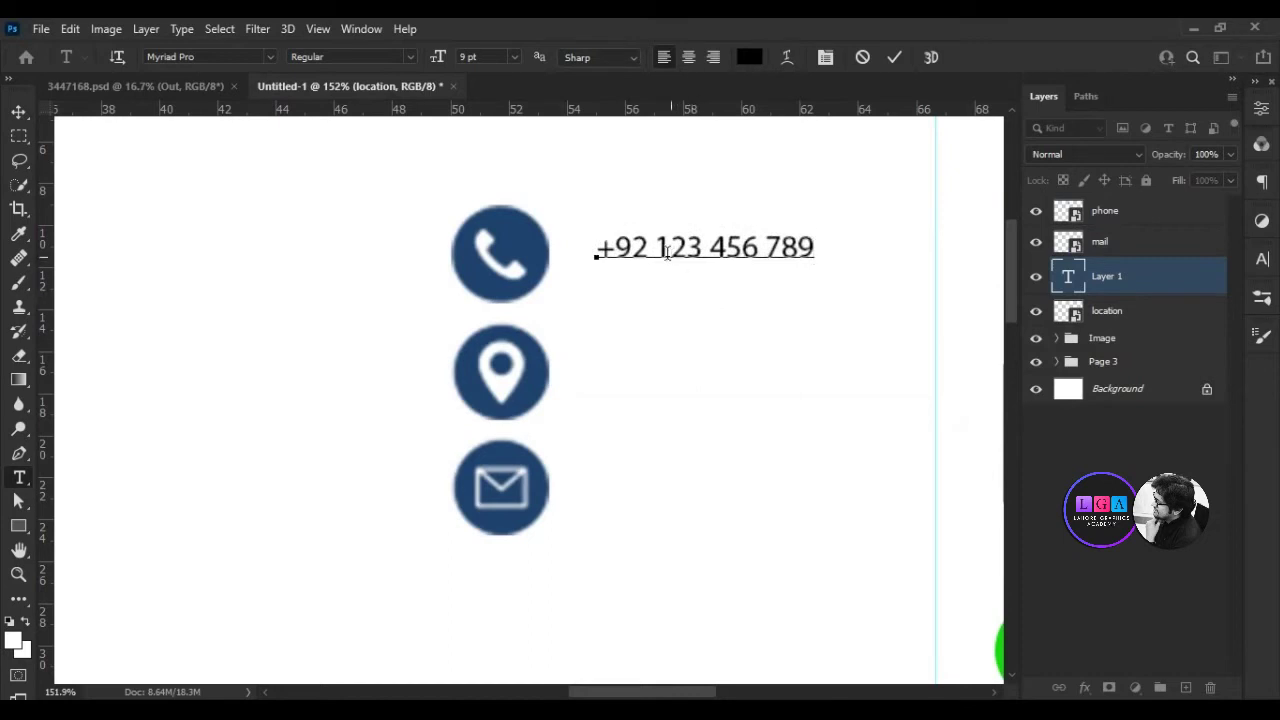
key(ctrl+a)
drag(434, 57, 441, 57)
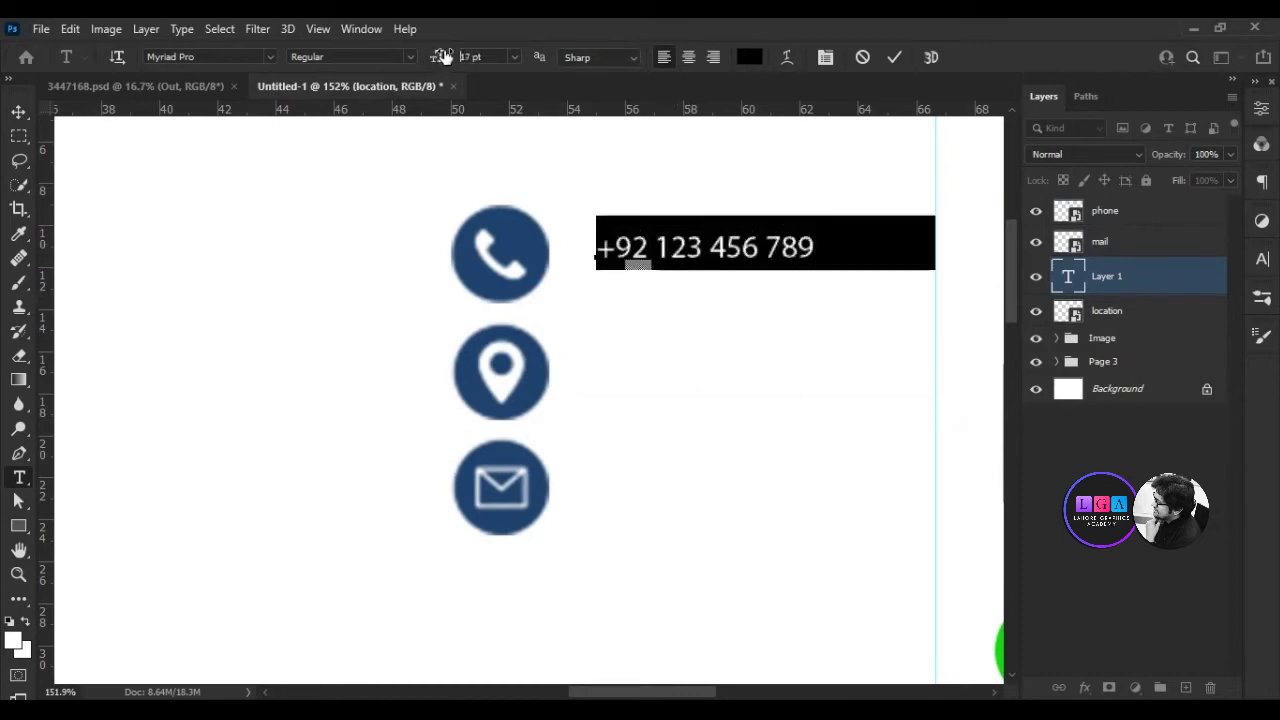
drag(768, 350, 747, 358)
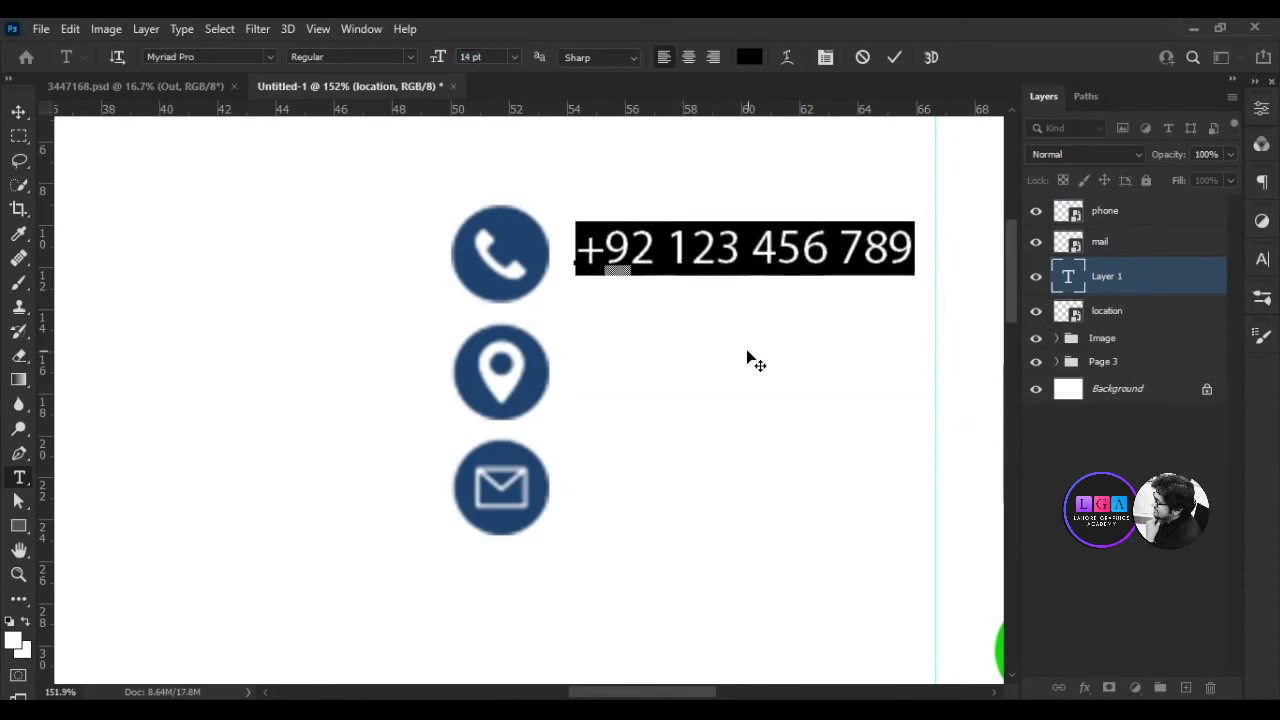
click(894, 57)
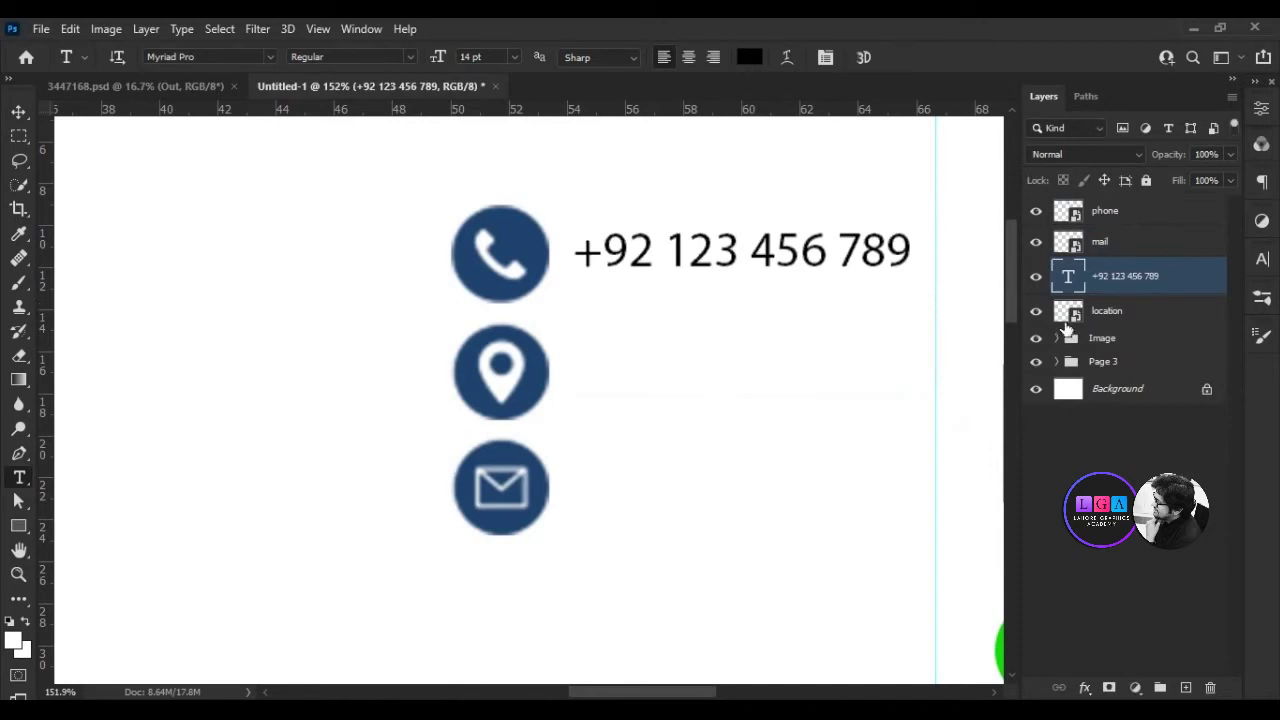
Colour the number dark blue (1d426d), sampled from the phone icon, and reorder its layer.
double_click(1069, 277)
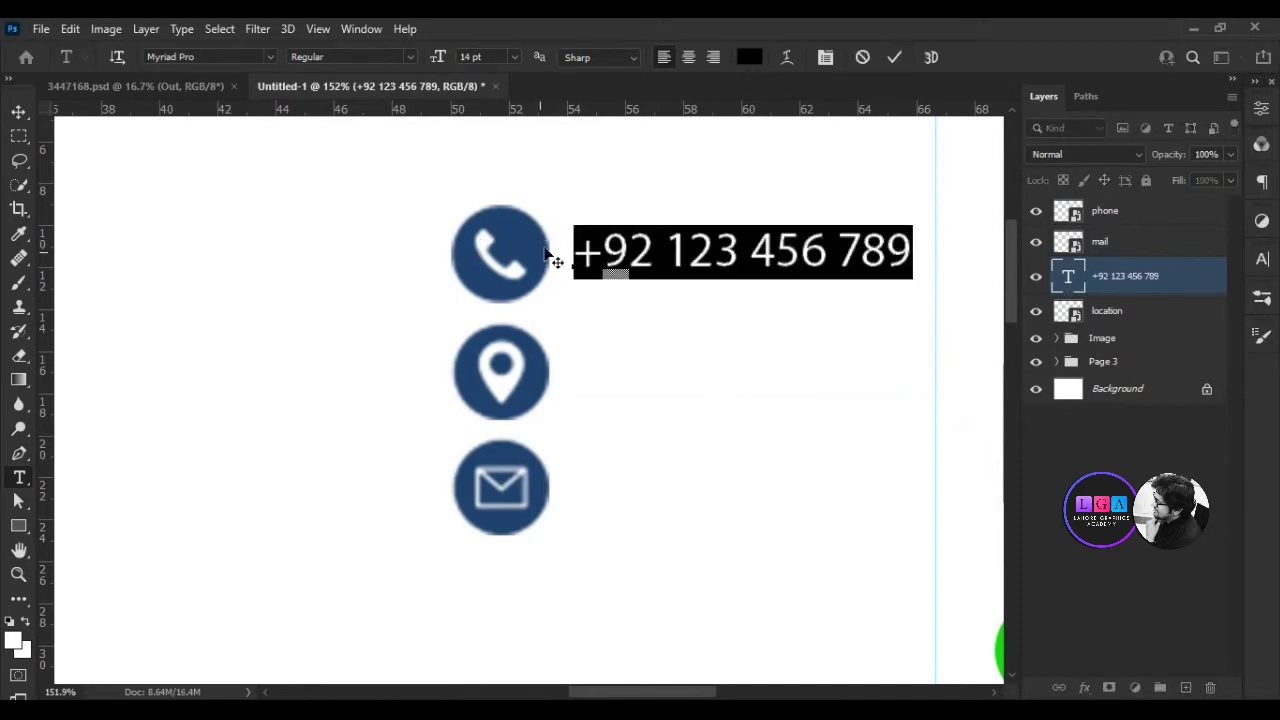
click(757, 56)
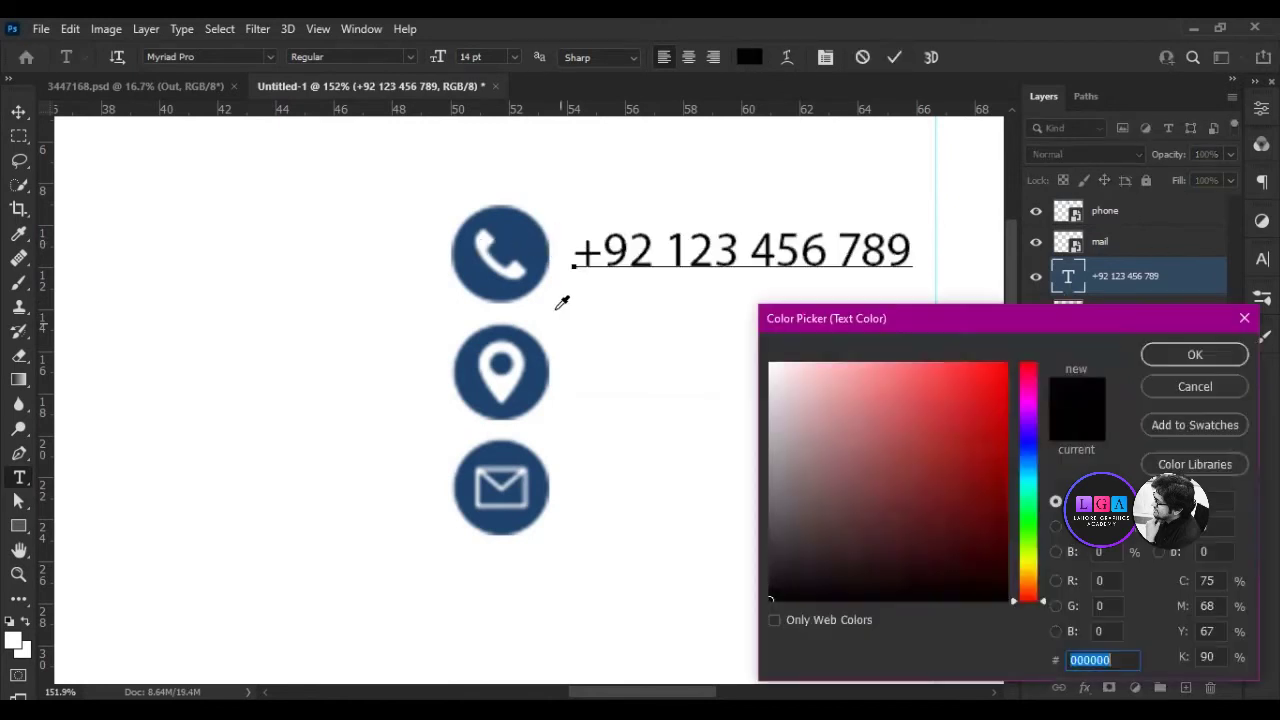
click(539, 248)
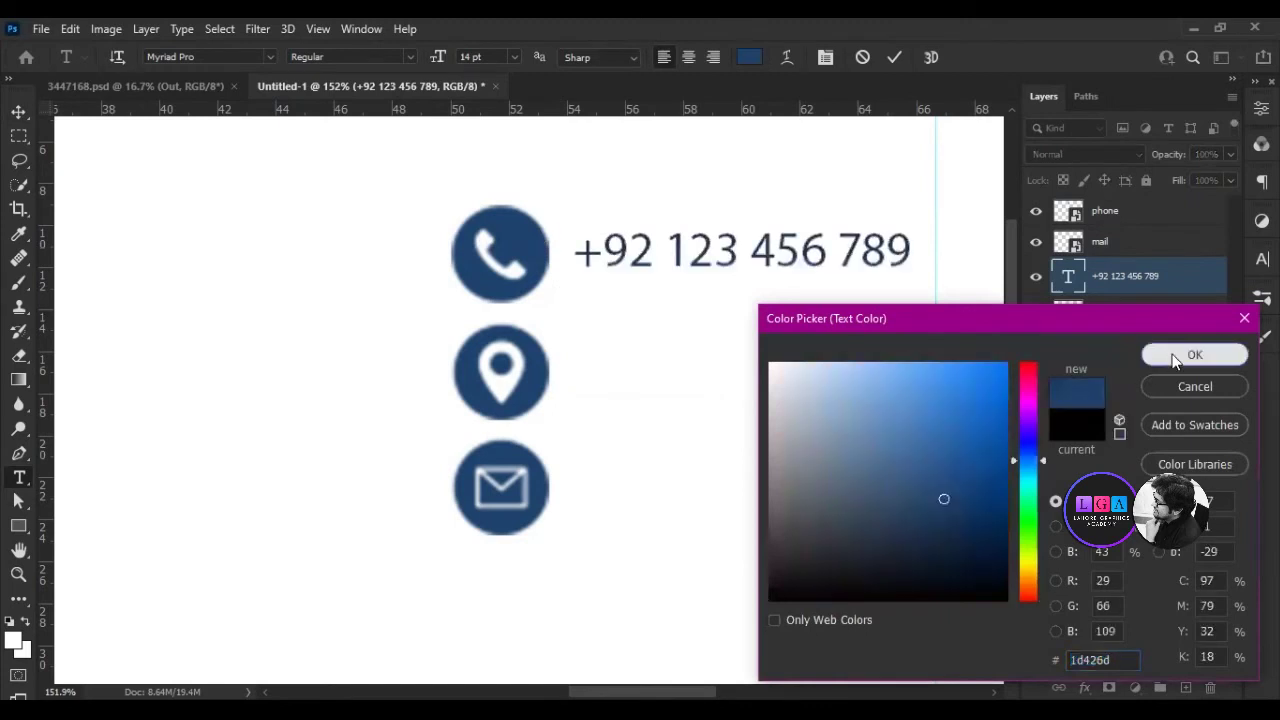
click(1190, 354)
click(894, 60)
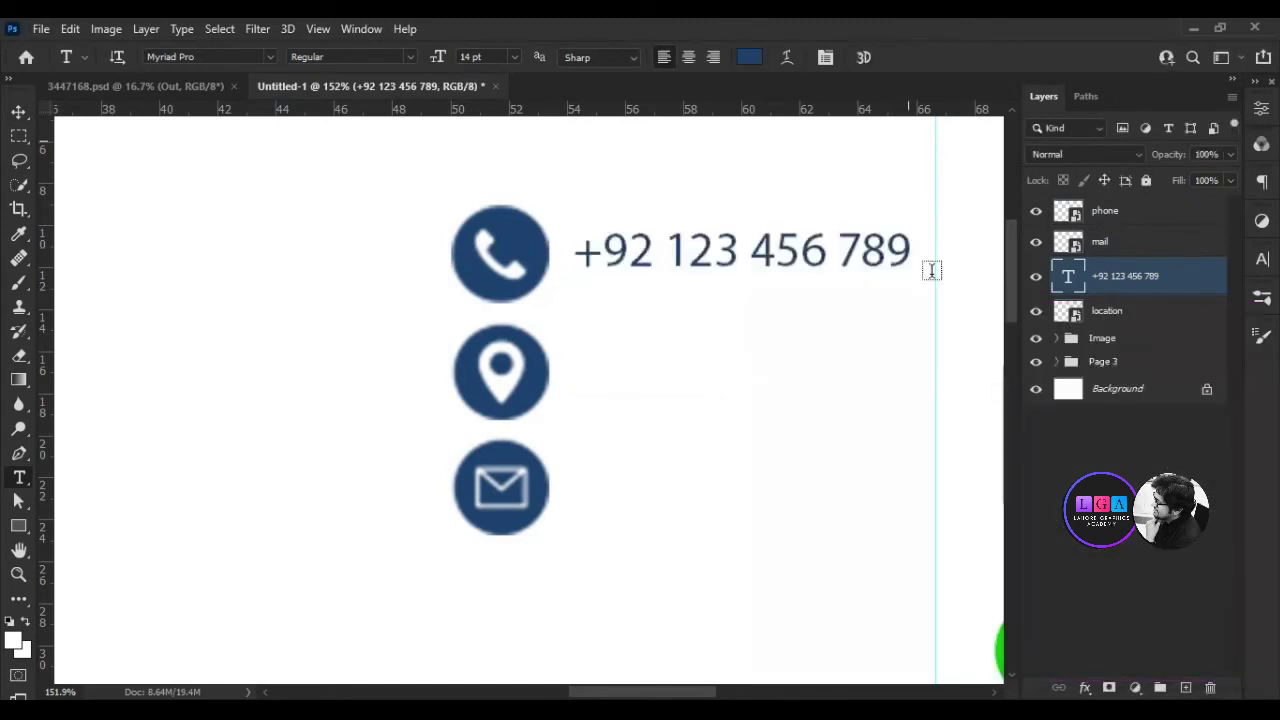
drag(1122, 284, 1116, 222)
Duplicate the number text beside the location icon and retype it as the sample address.
click(1122, 289)
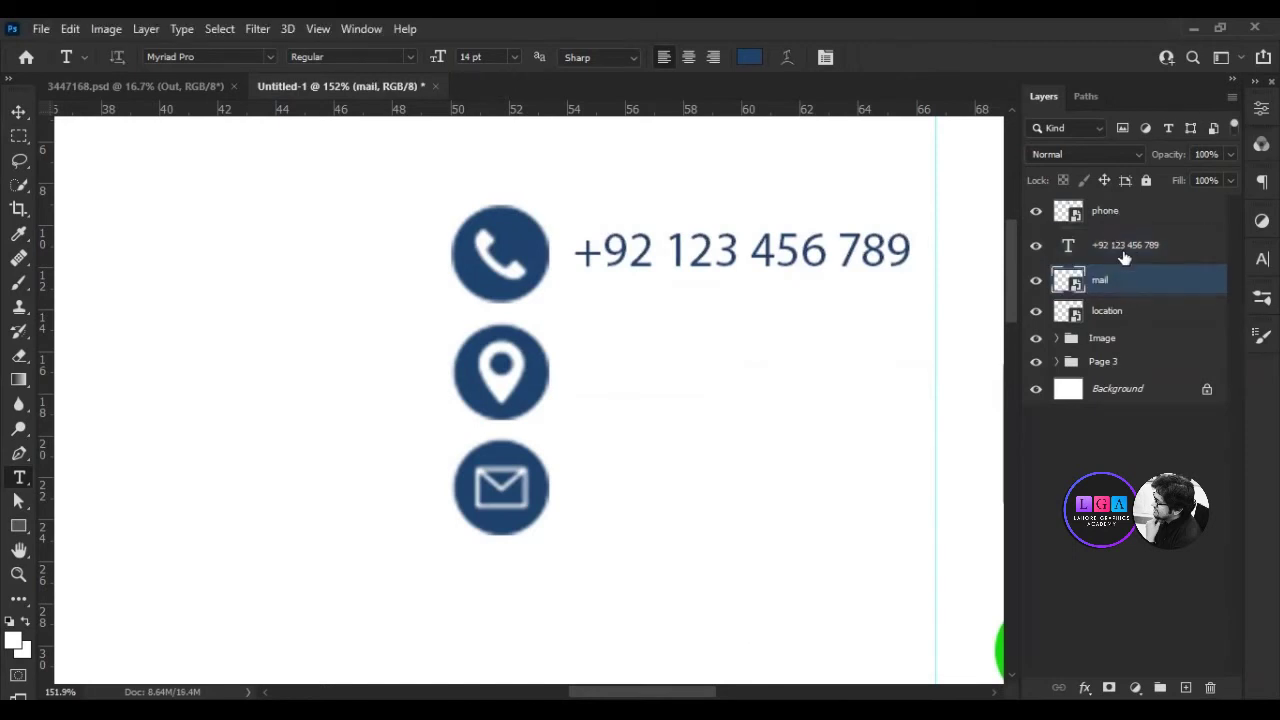
click(1112, 245)
drag(1112, 247, 1055, 292)
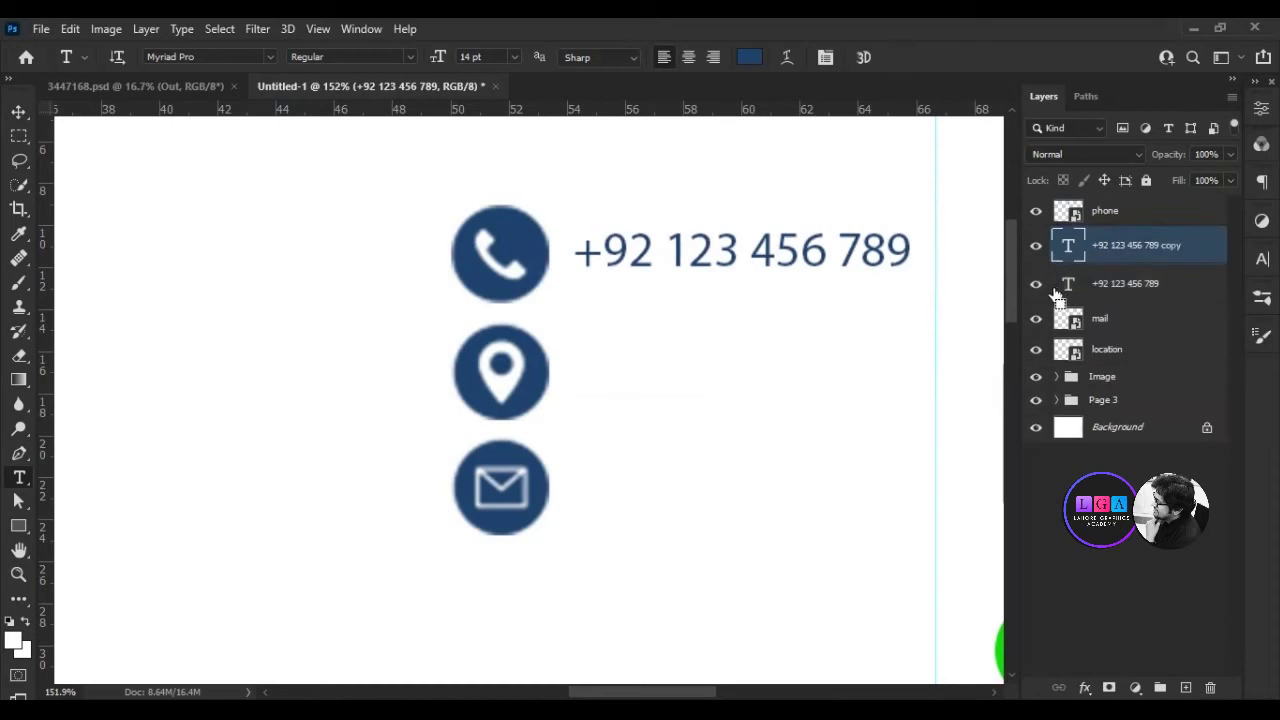
key(v)
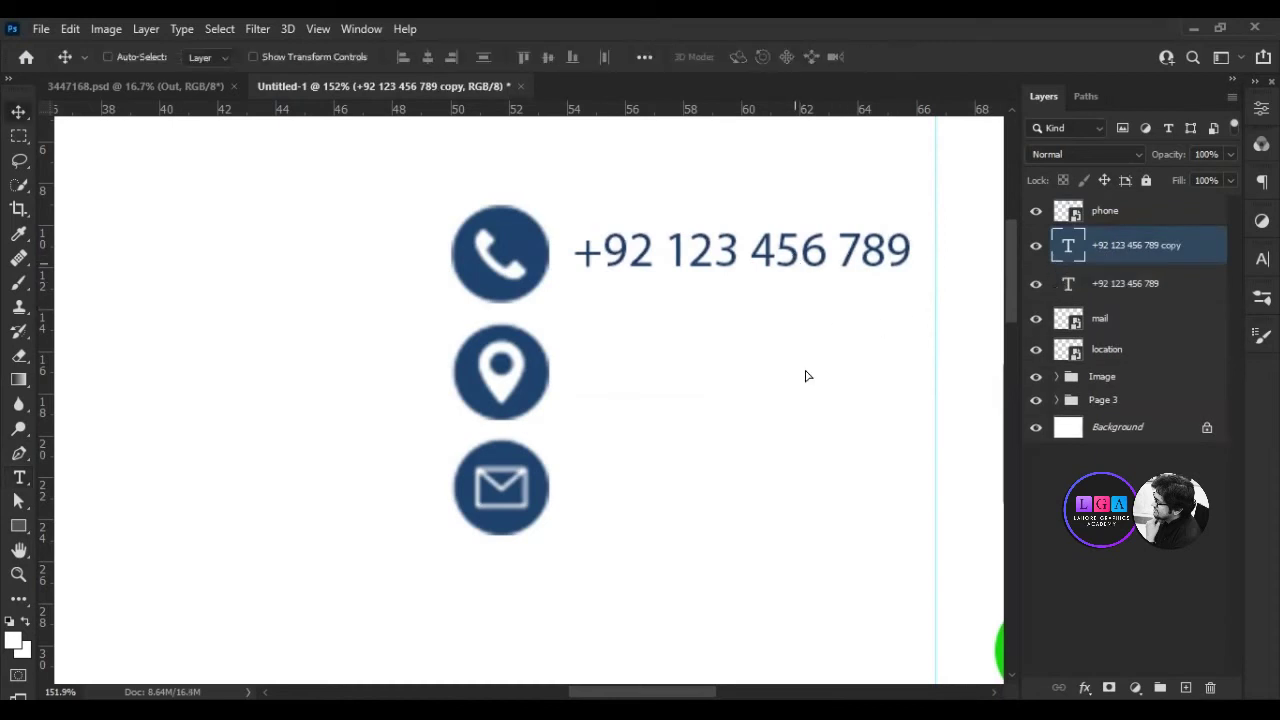
key(t)
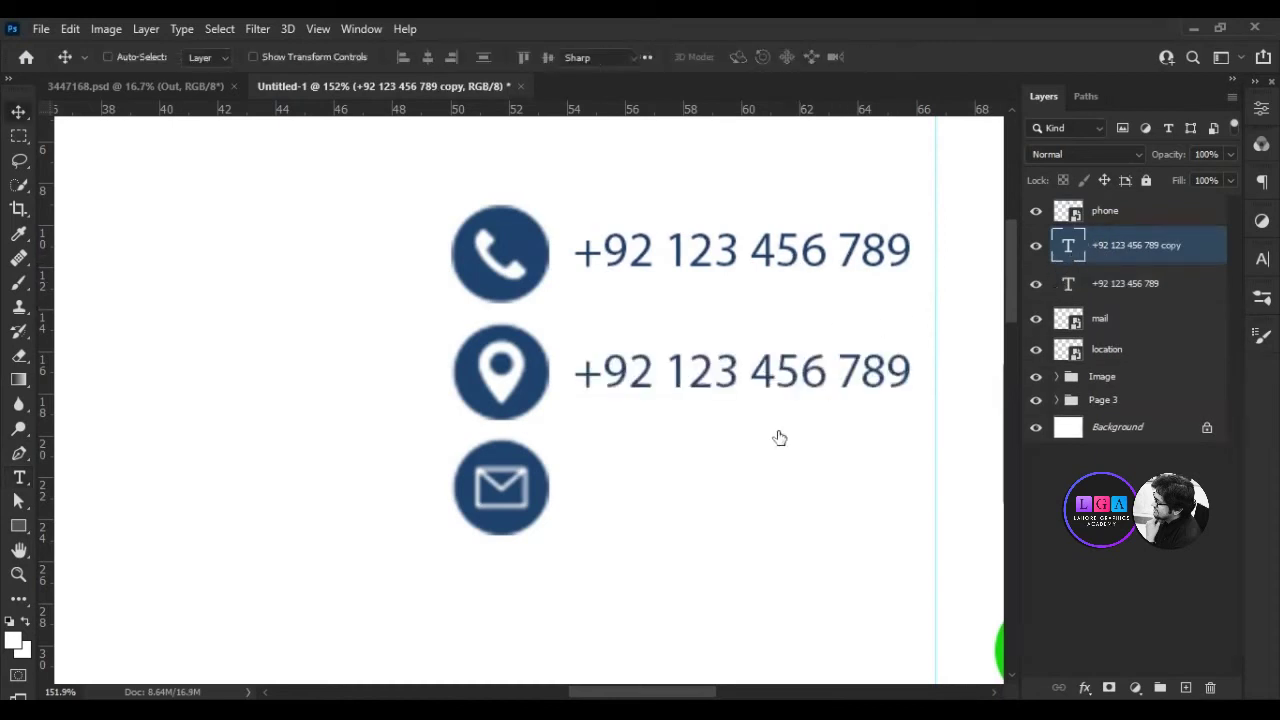
triple_click(905, 370)
drag(905, 370, 557, 370)
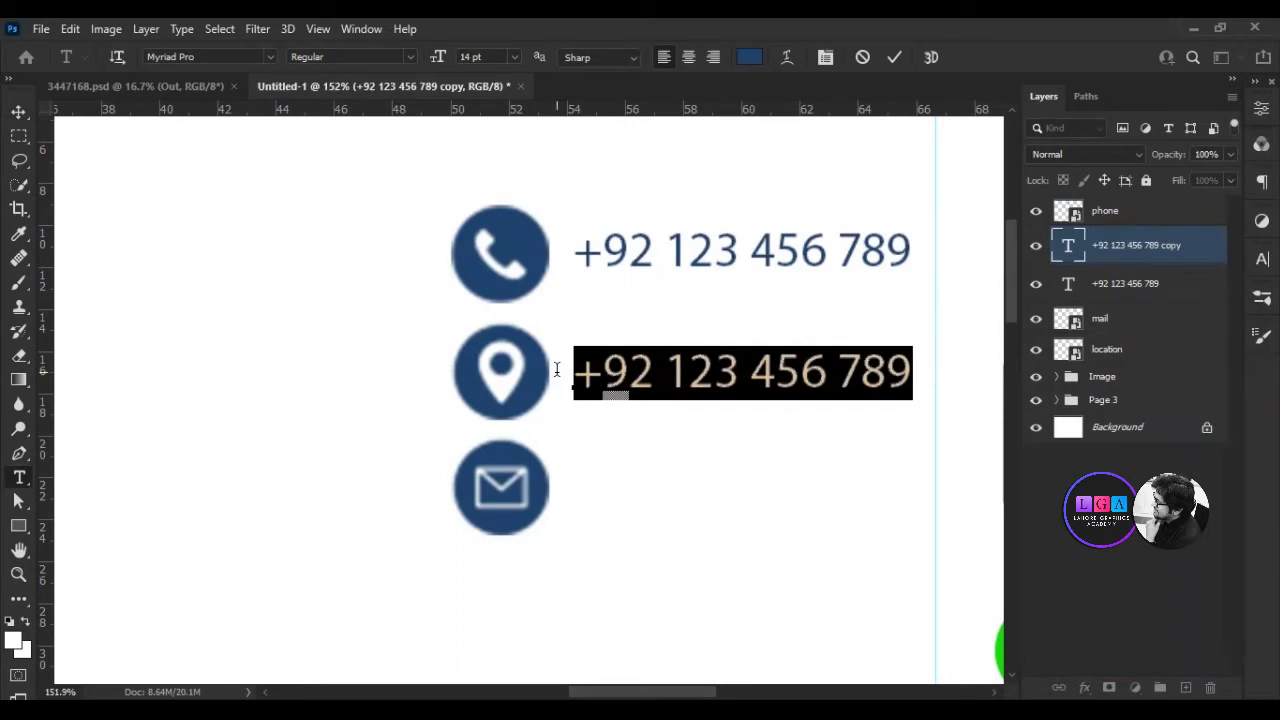
text(Examination H)
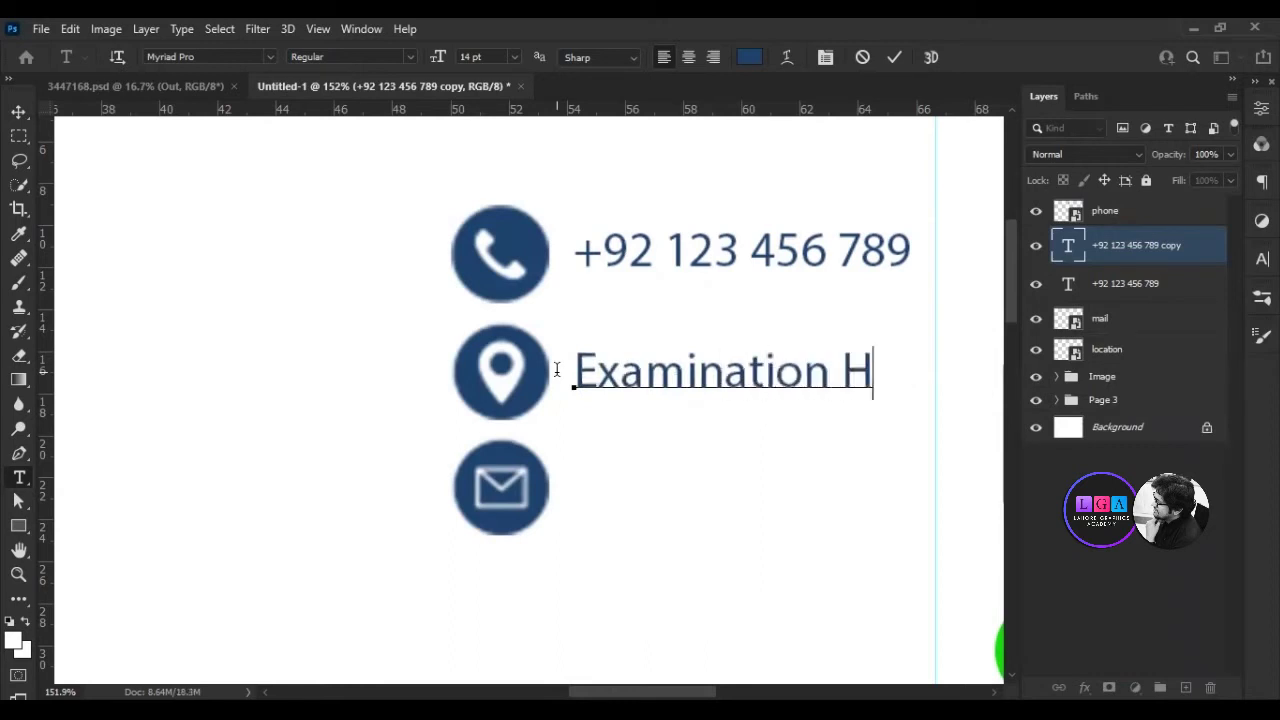
text(all, C)
key(BackSpace)
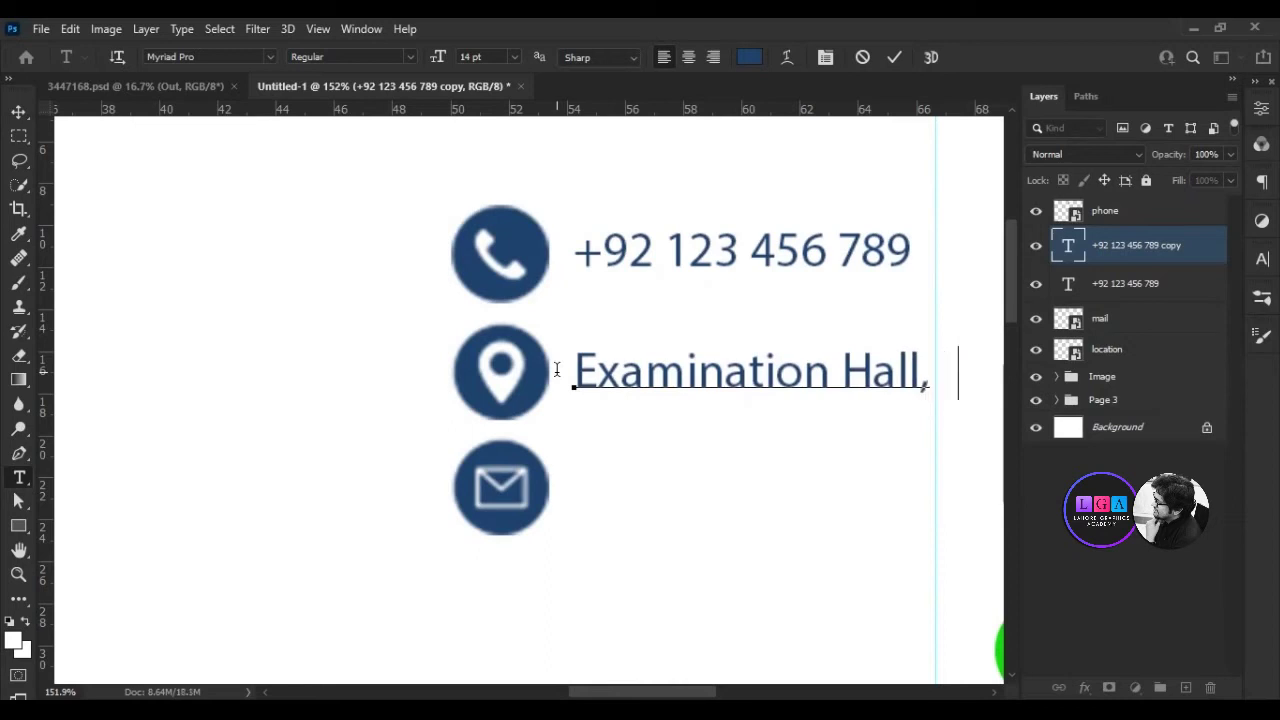
key(BackSpace)
key(BackSpace)
text(City)
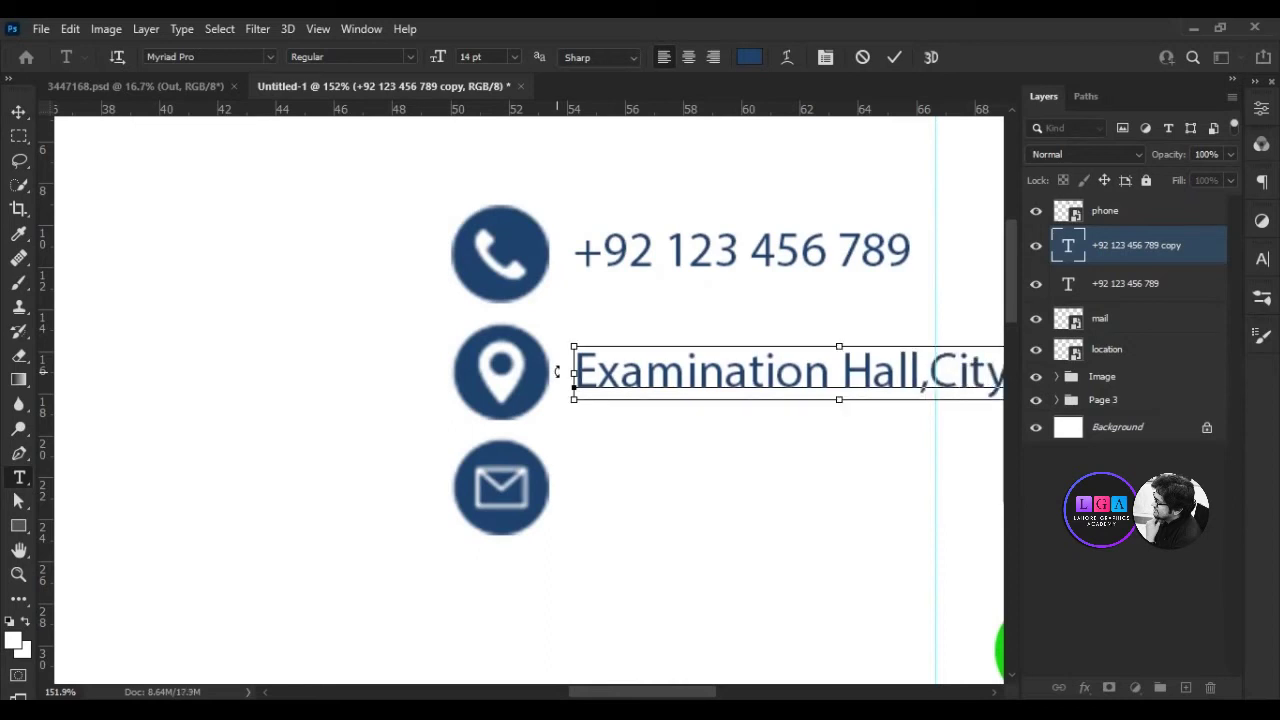
key(ctrl+a)
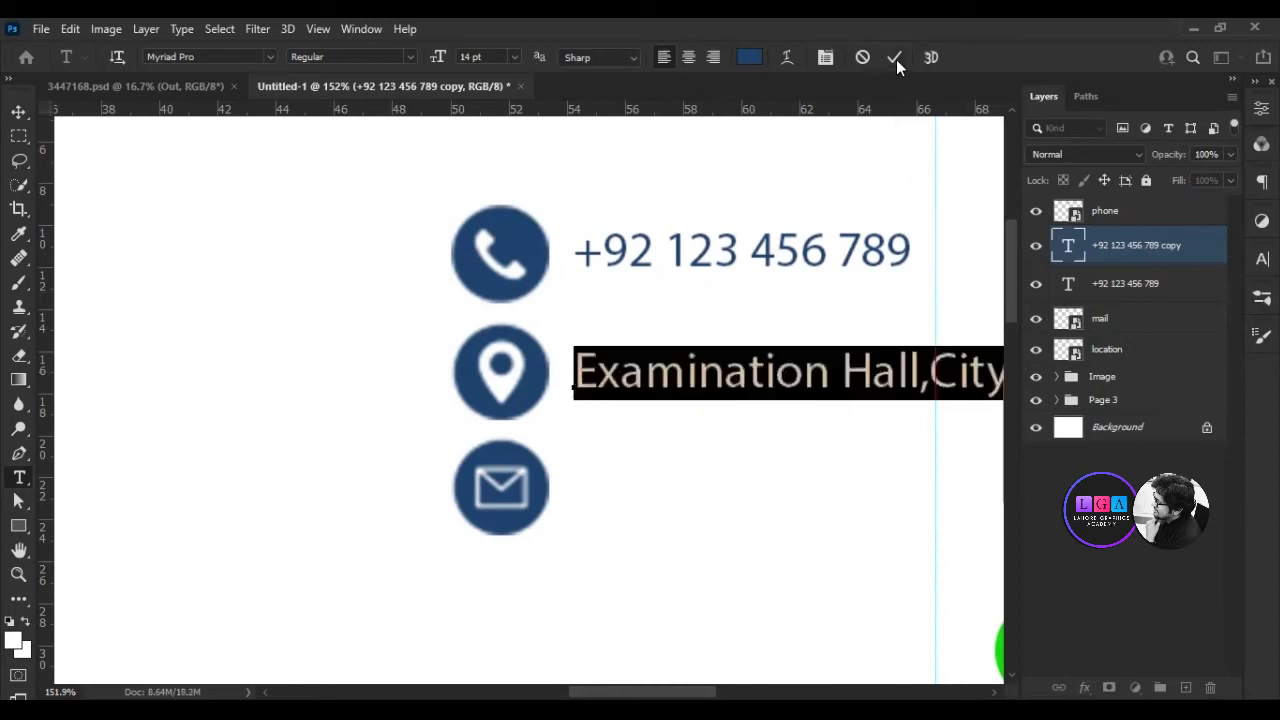
key(ctrl+Return)
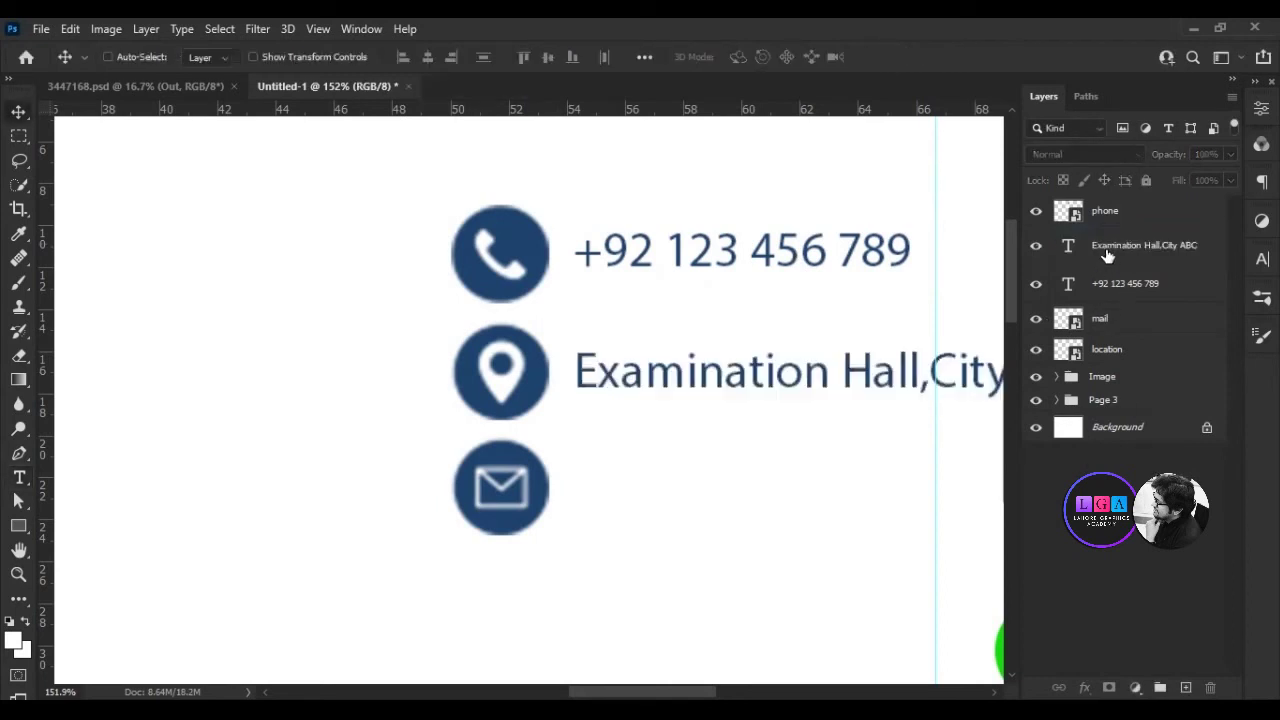
Duplicate the address line beside the mail icon and retype it as a placeholder e-mail address.
click(1107, 265)
key(ctrl+j)
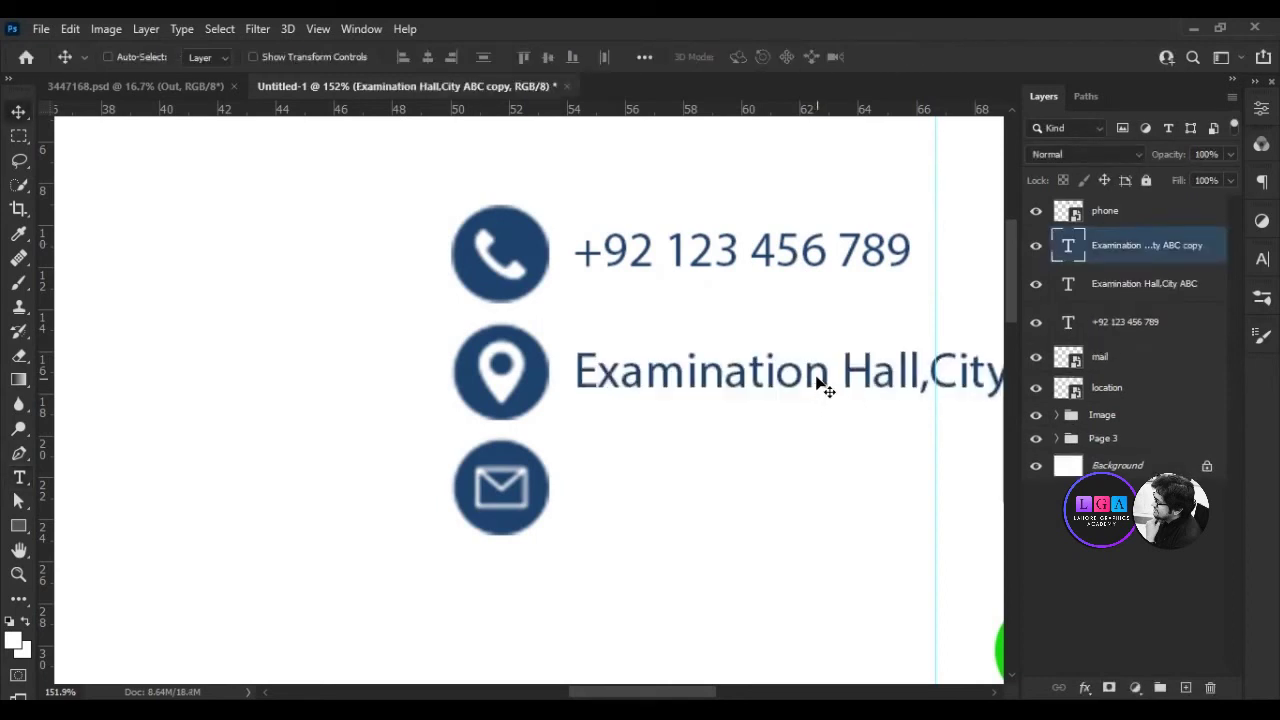
drag(816, 396, 816, 500)
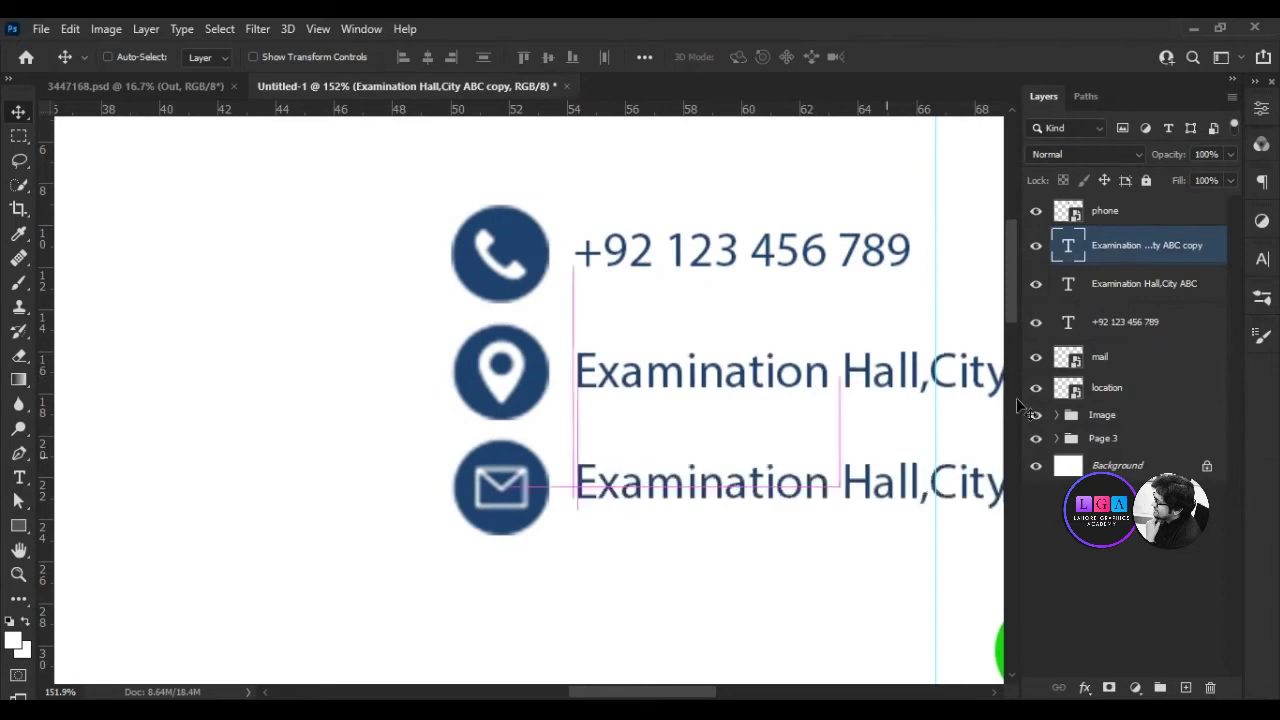
double_click(1069, 247)
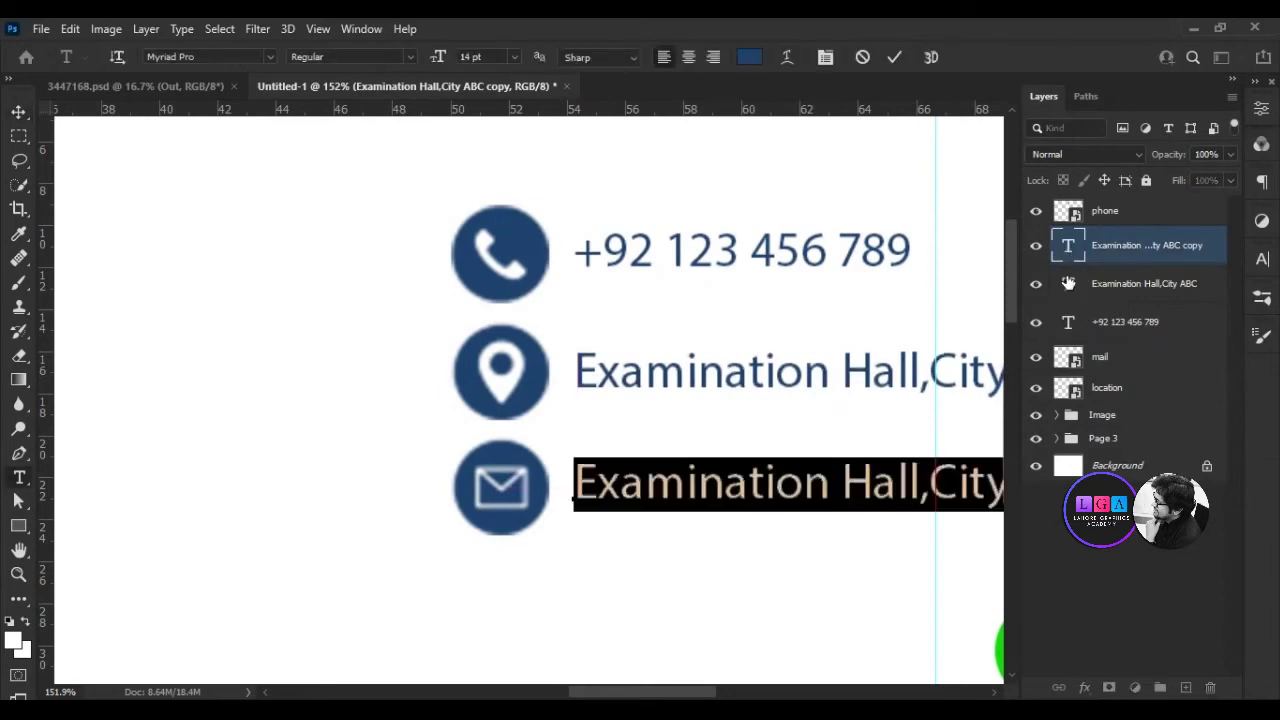
key(Right)
text(email)
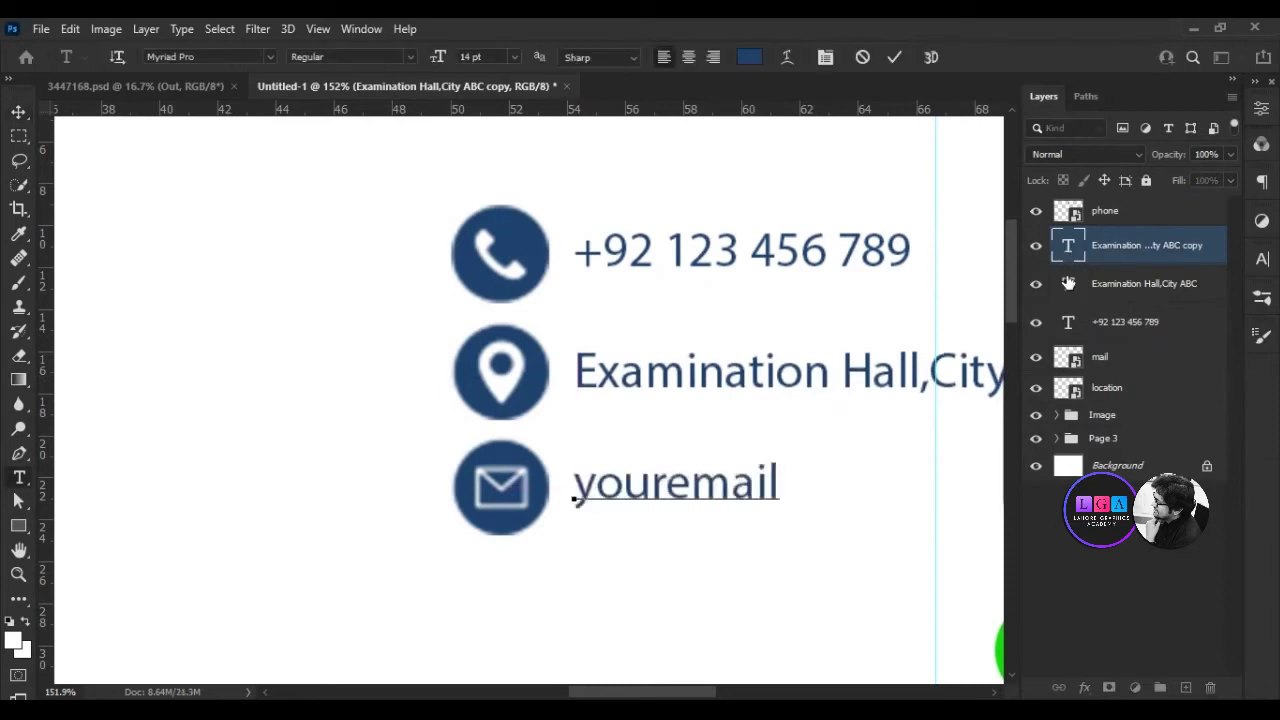
text(@g)
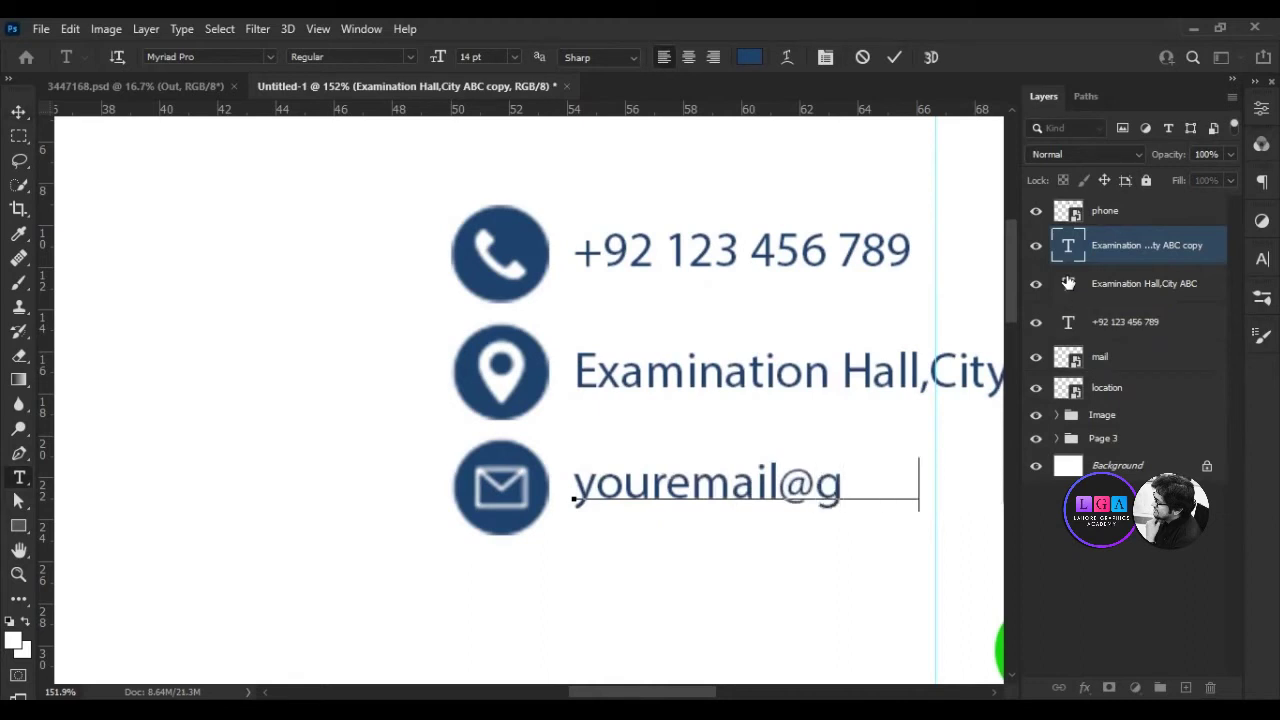
text(mail .com)
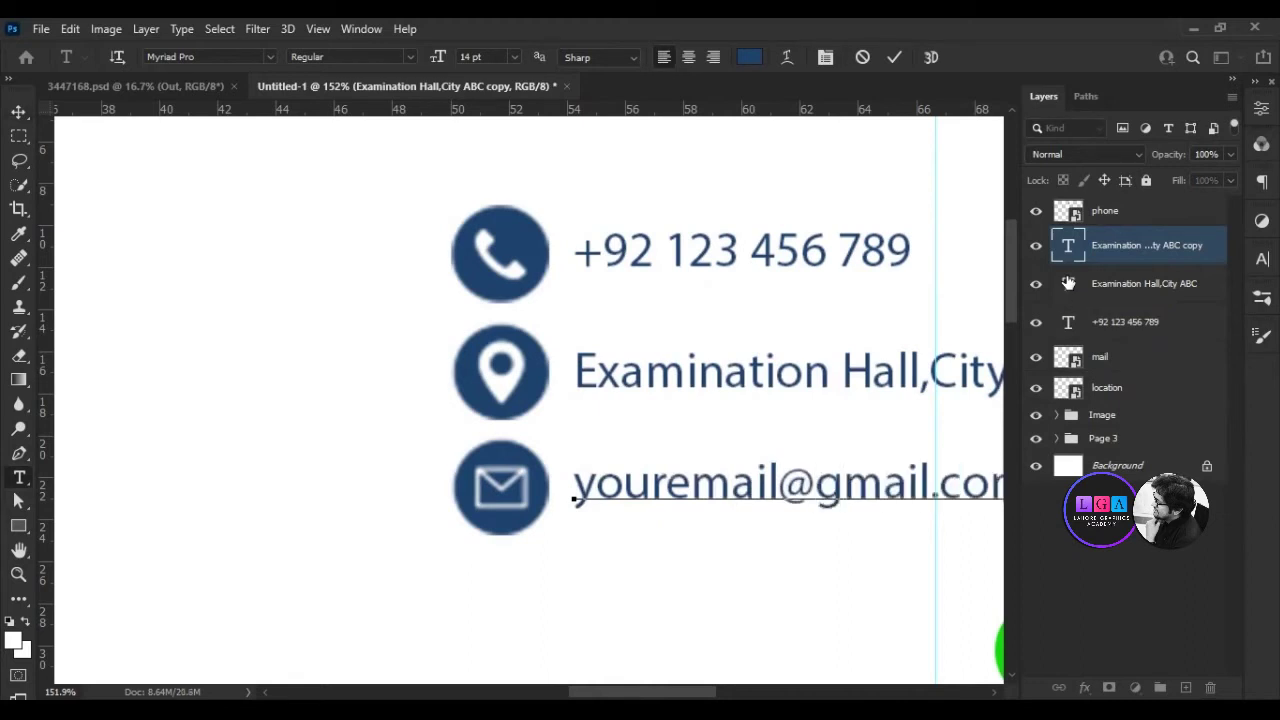
click(893, 59)
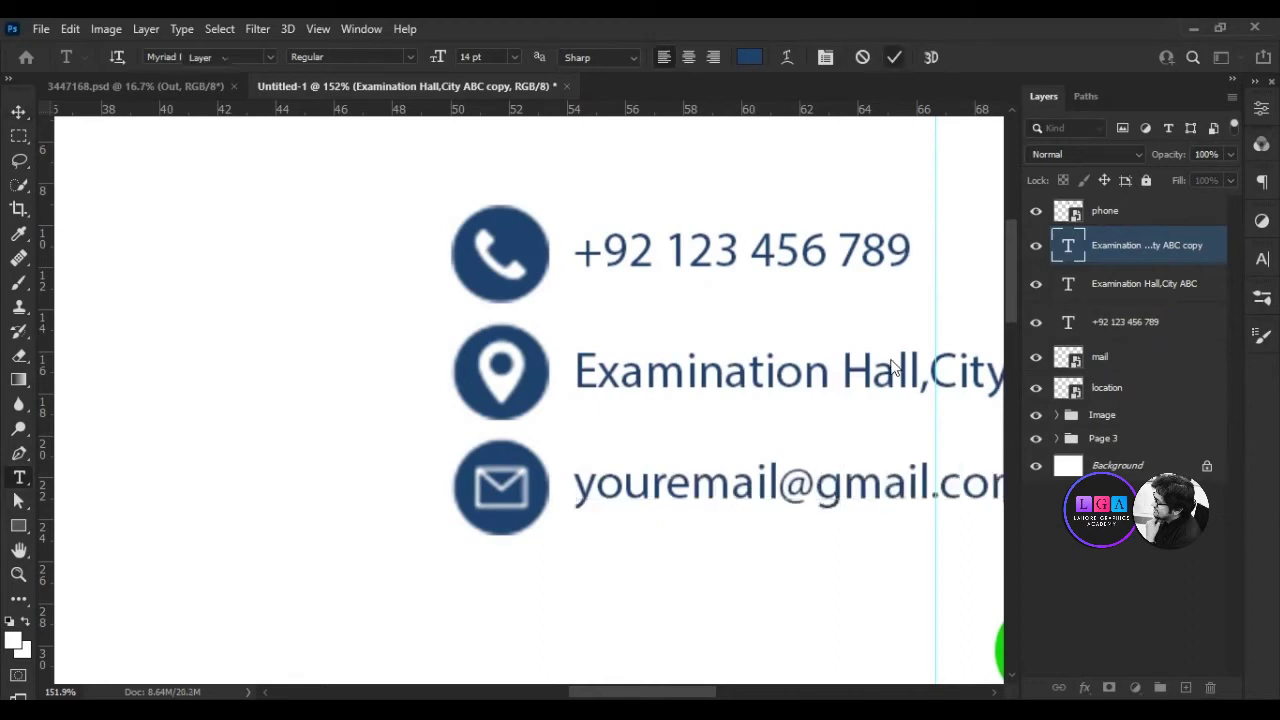
key(v)
scroll(907, 310, down, 2)
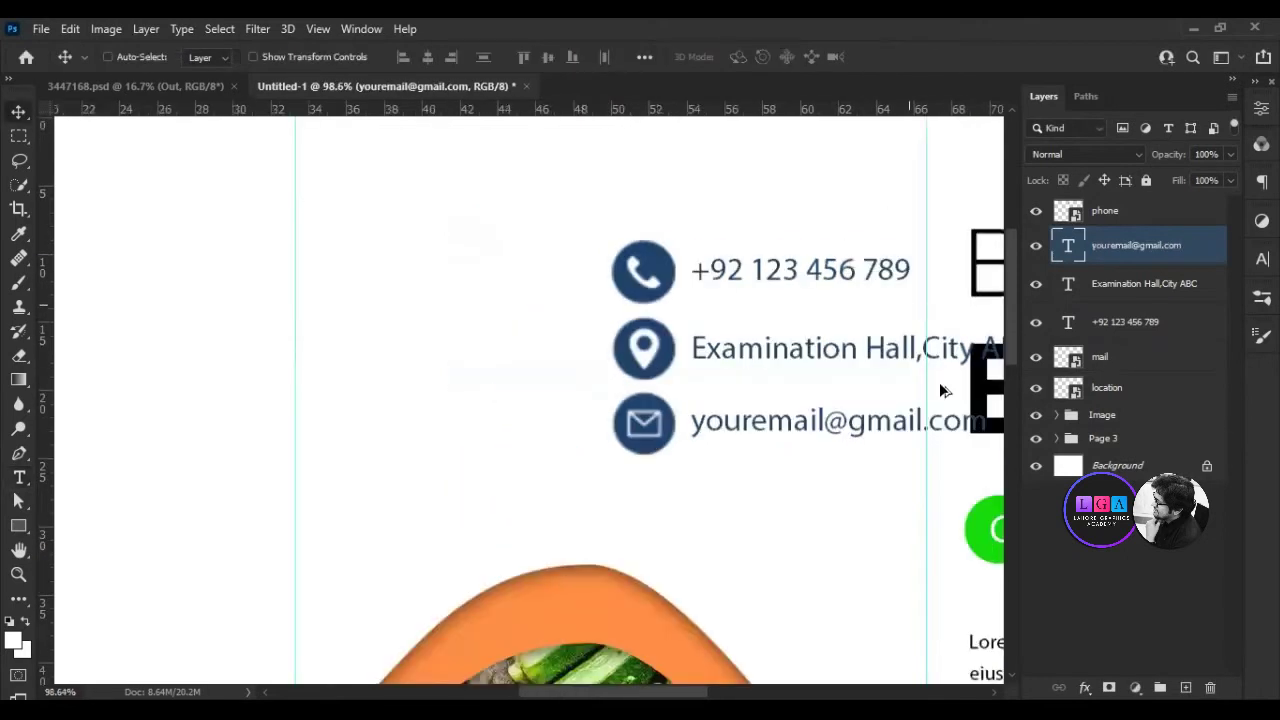
drag(903, 440, 780, 523)
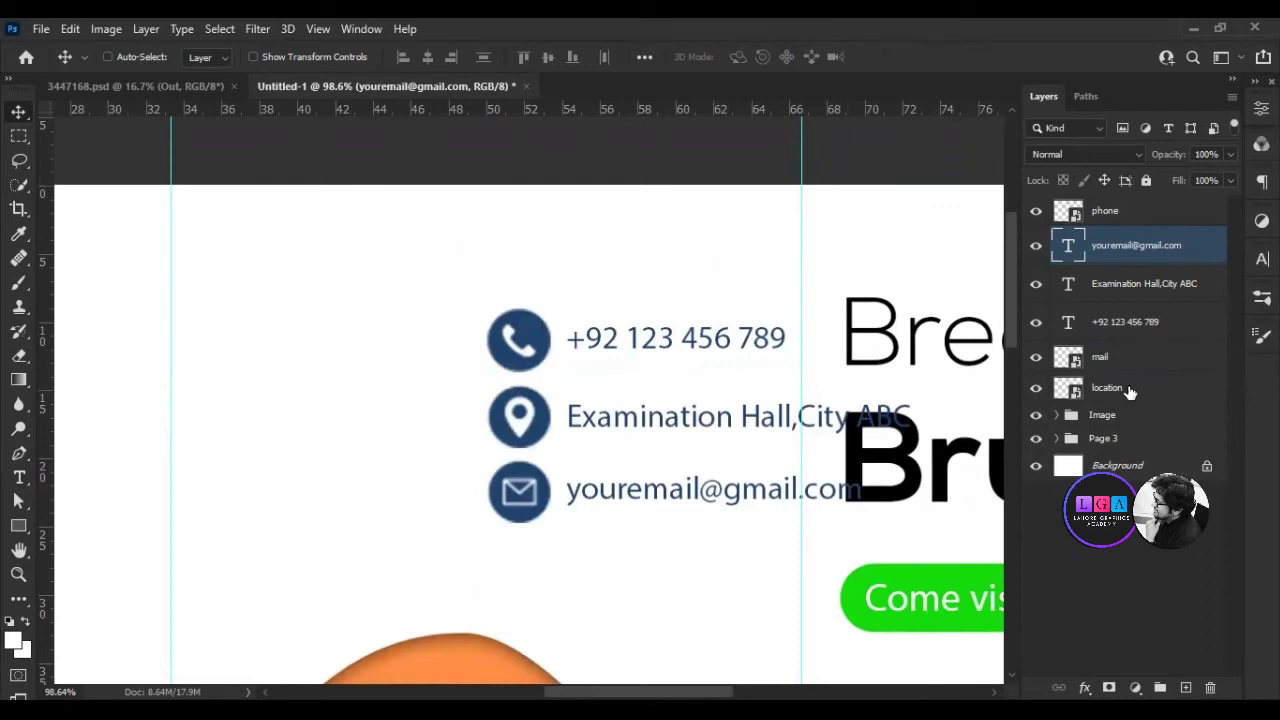
Select the three contact icon layers and their three text layers.
click(1128, 389)
ctrl+click(1125, 360)
ctrl+click(1110, 218)
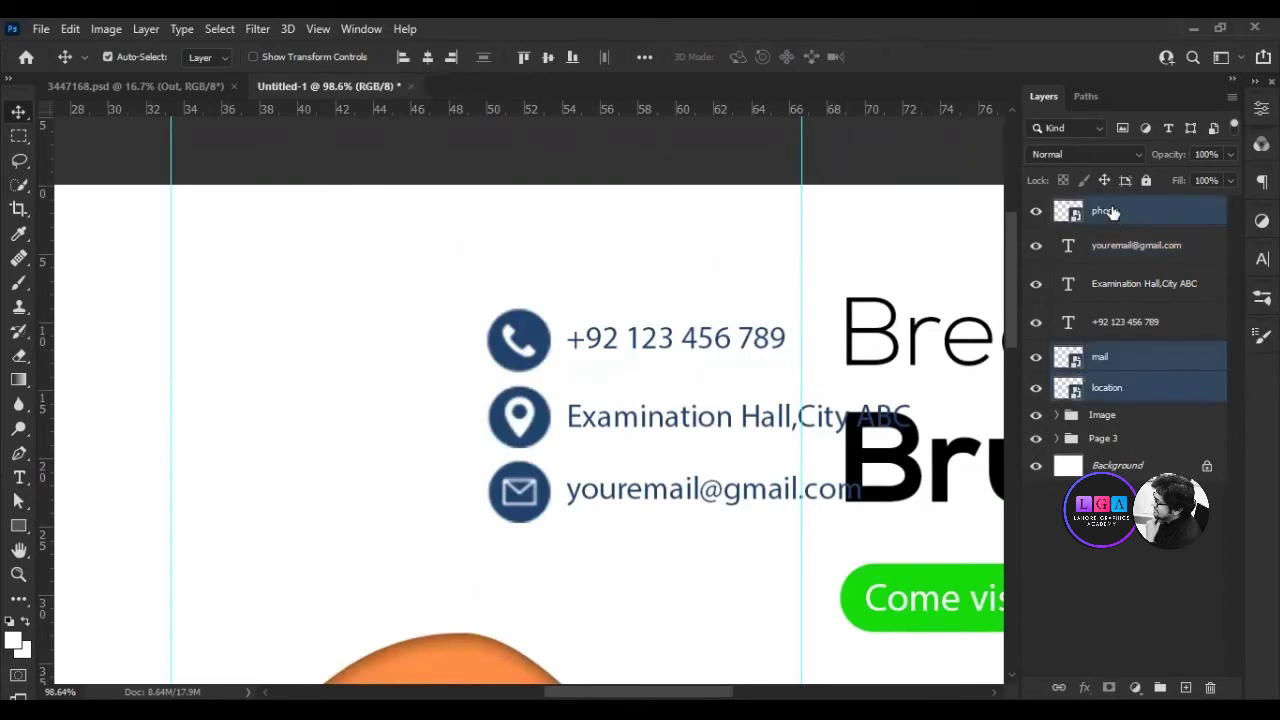
ctrl+click(1140, 322)
ctrl+click(1138, 288)
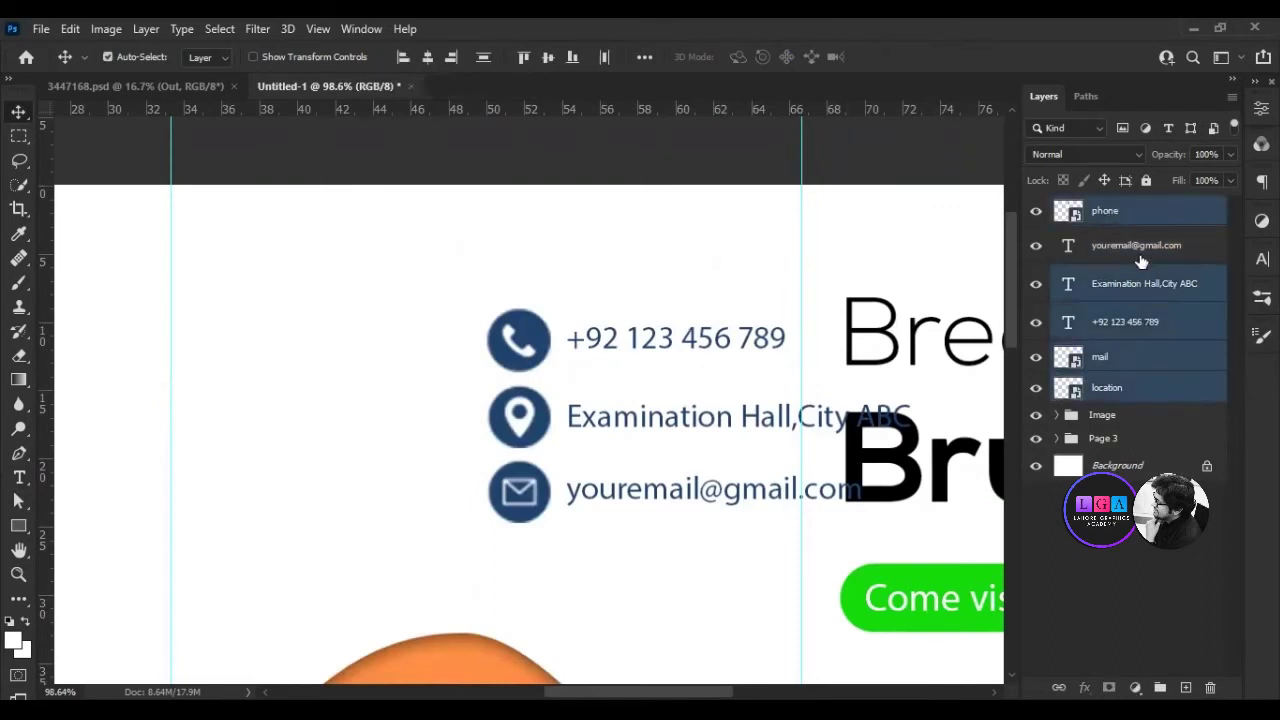
ctrl+click(1140, 258)
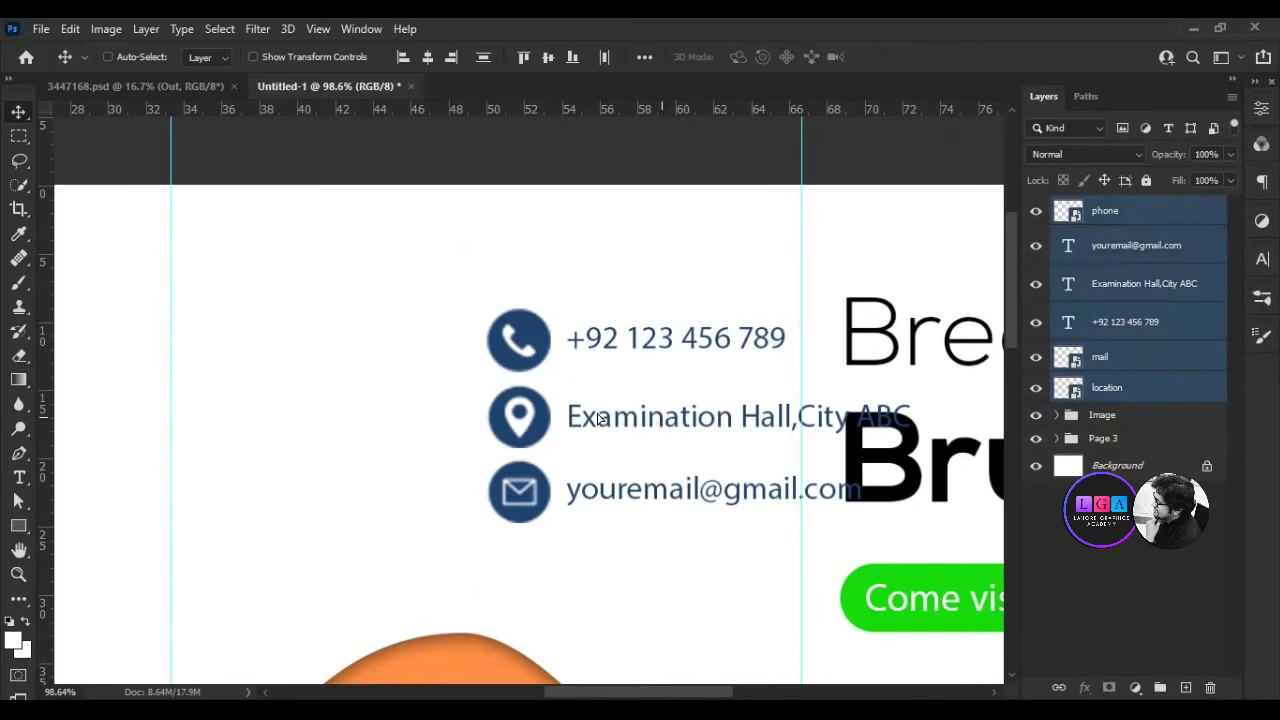
scroll(660, 440, down, 2)
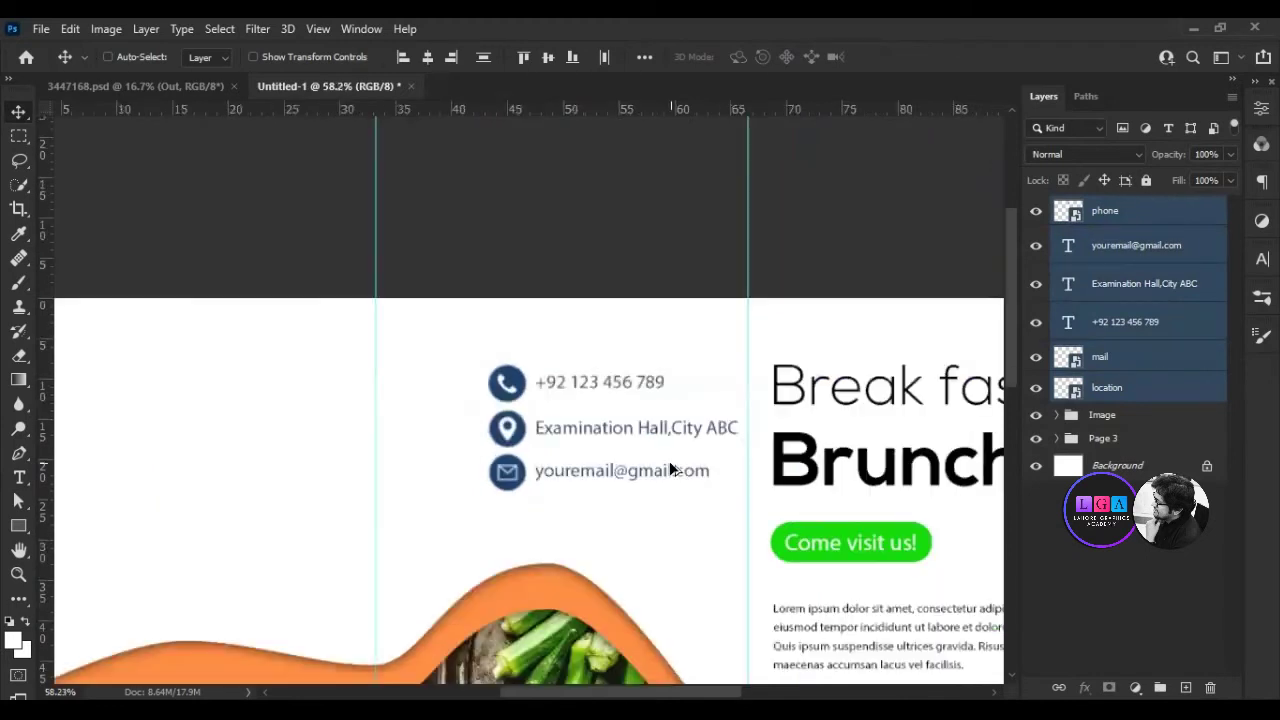
scroll(678, 480, down, 2)
scroll(731, 440, up, 1)
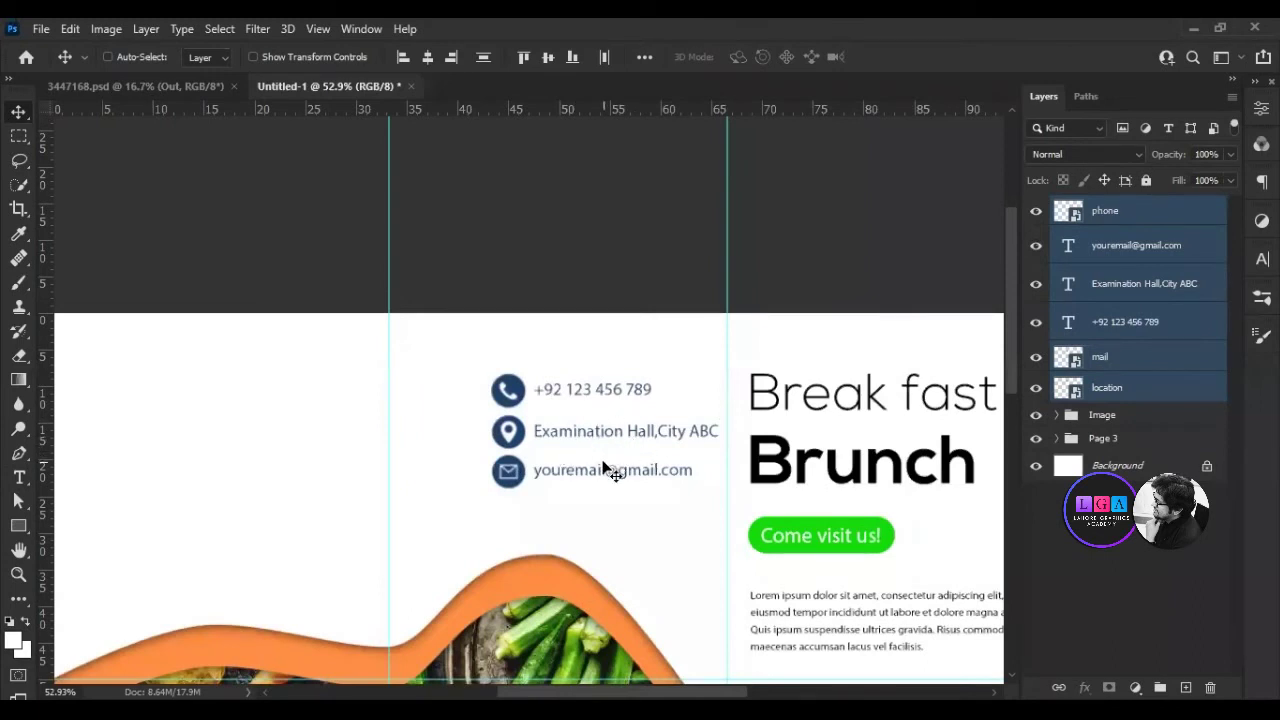
Scale the selected contact block down to about 60%.
key(ctrl+t)
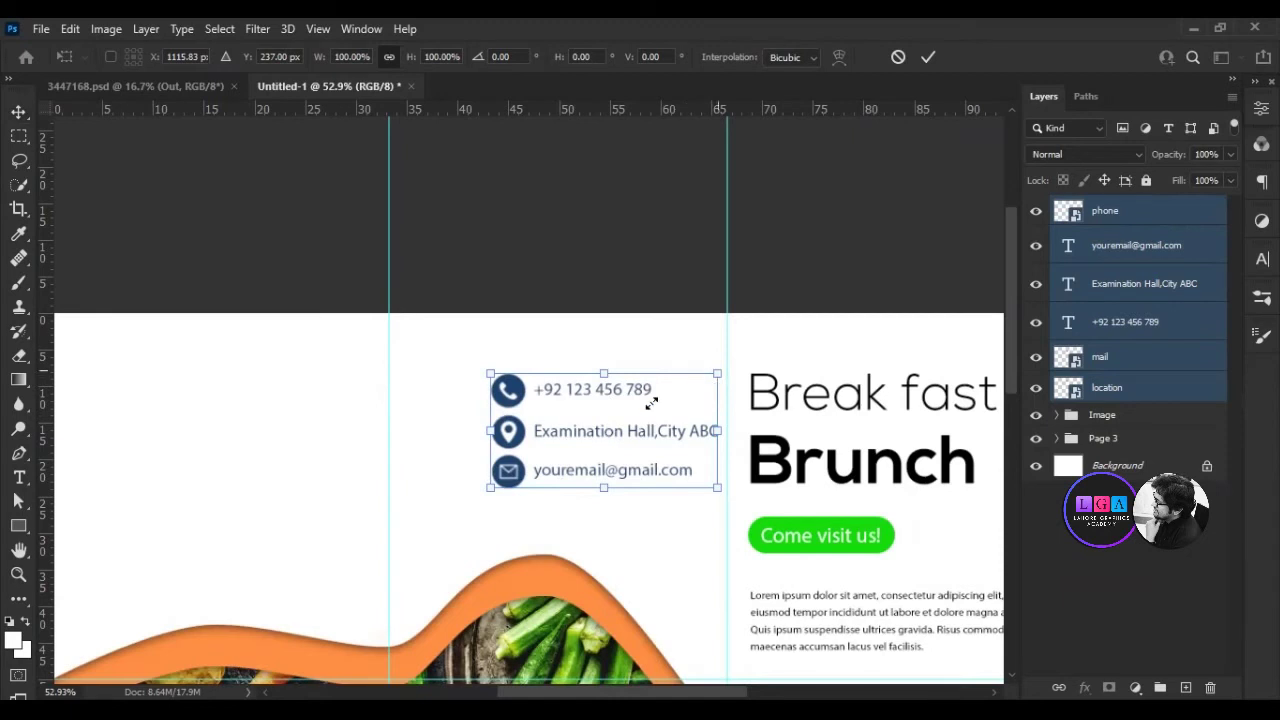
mouse_move(627, 414)
mouse_down()
mouse_move(600, 452)
mouse_move(667, 431)
mouse_up()
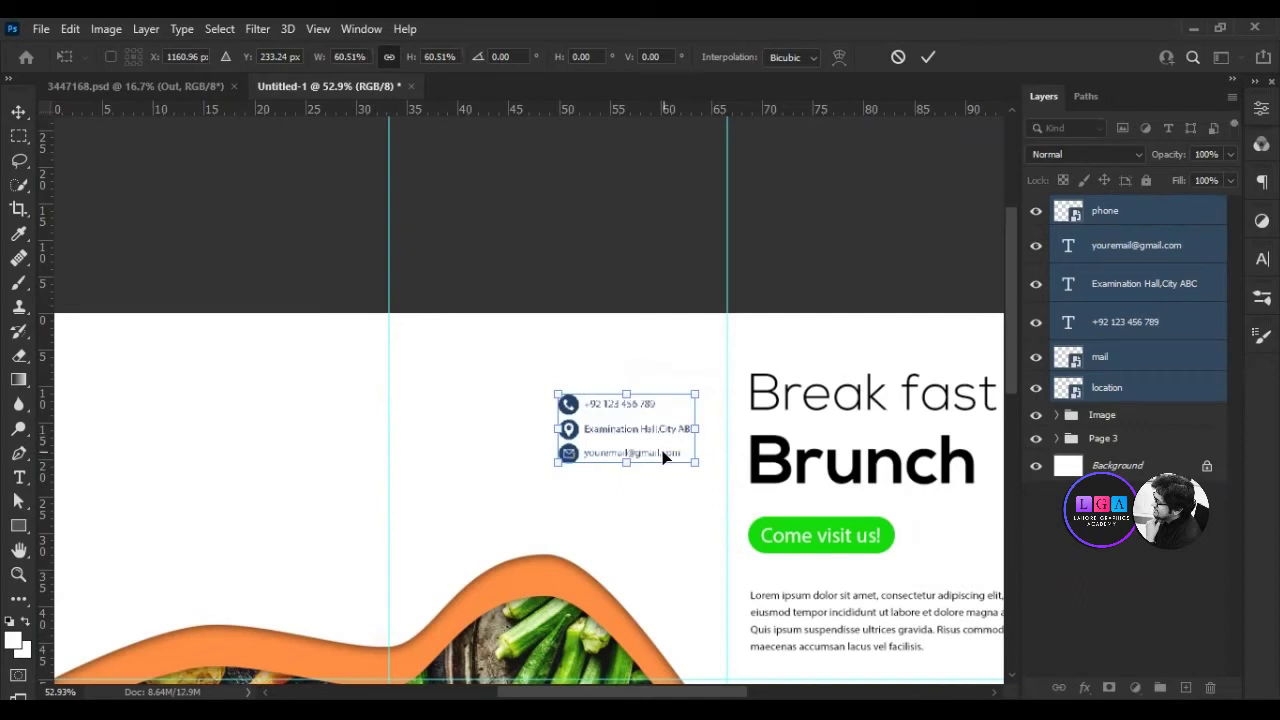
scroll(671, 537, up, 1)
scroll(680, 520, up, 2)
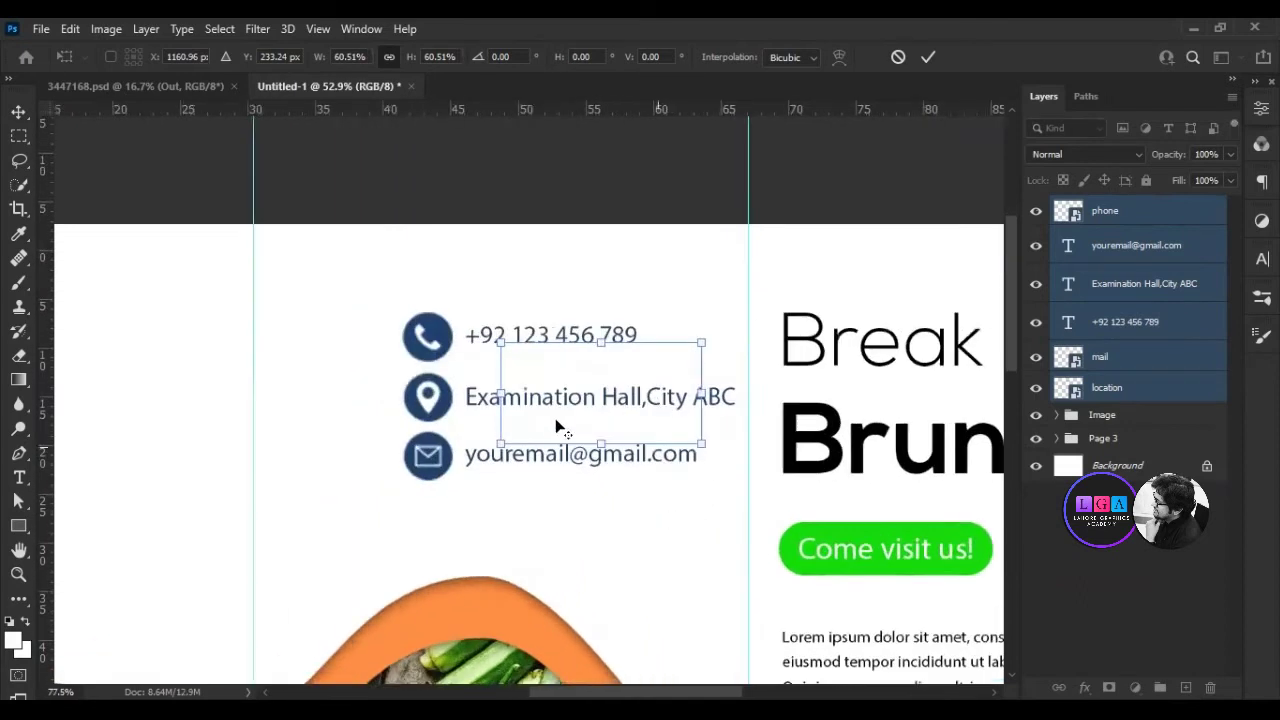
click(926, 57)
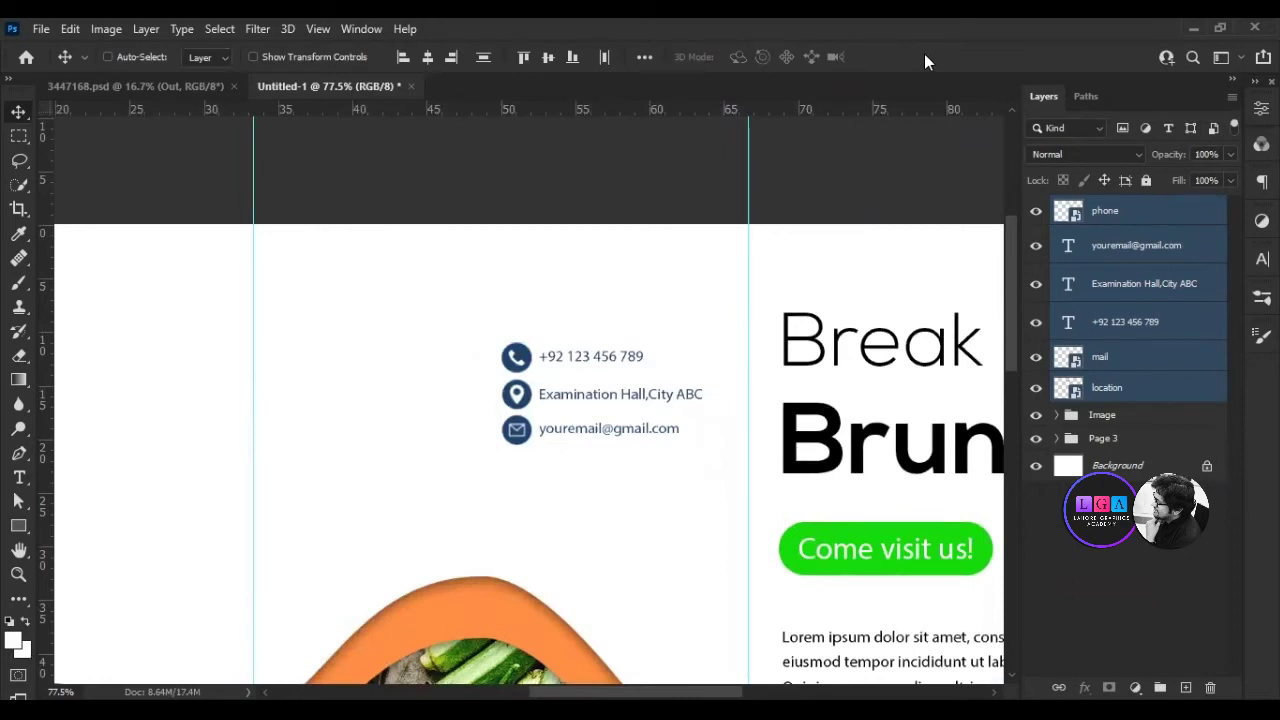
Group the six contact layers into a group named Page 2.
key(ctrl)
key(ctrl+g)
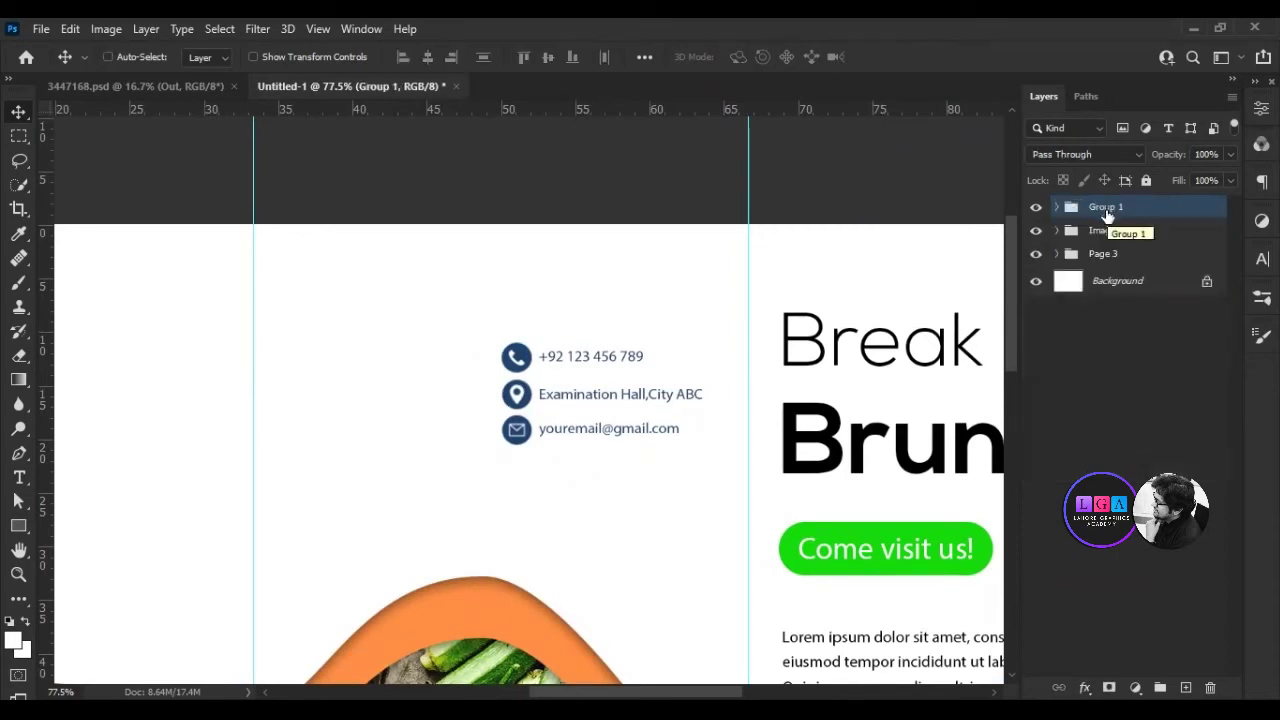
double_click(1106, 208)
text(Pa)
key(Return)
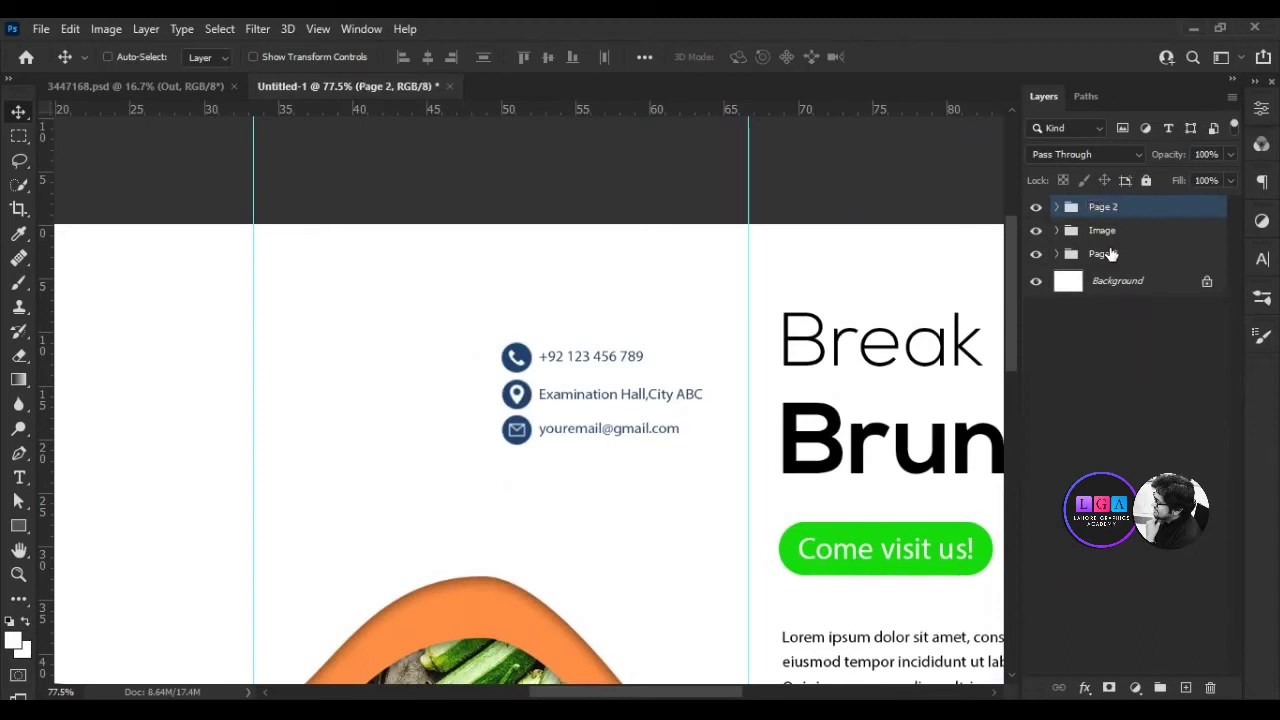
Nest the six contact layers in an inner group named Icons and Text.
click(1057, 207)
click(1130, 240)
shift+click(1153, 414)
key(ctrl+g)
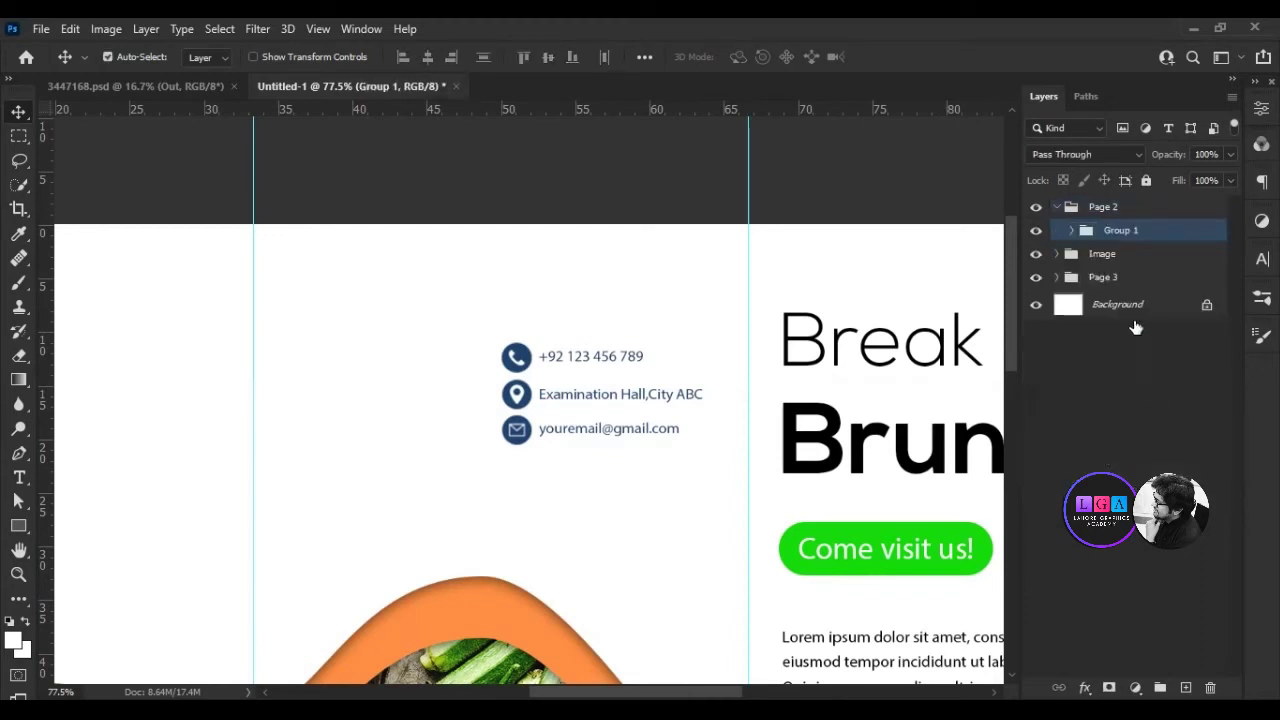
double_click(1120, 234)
text(Icons and Text)
key(Return)
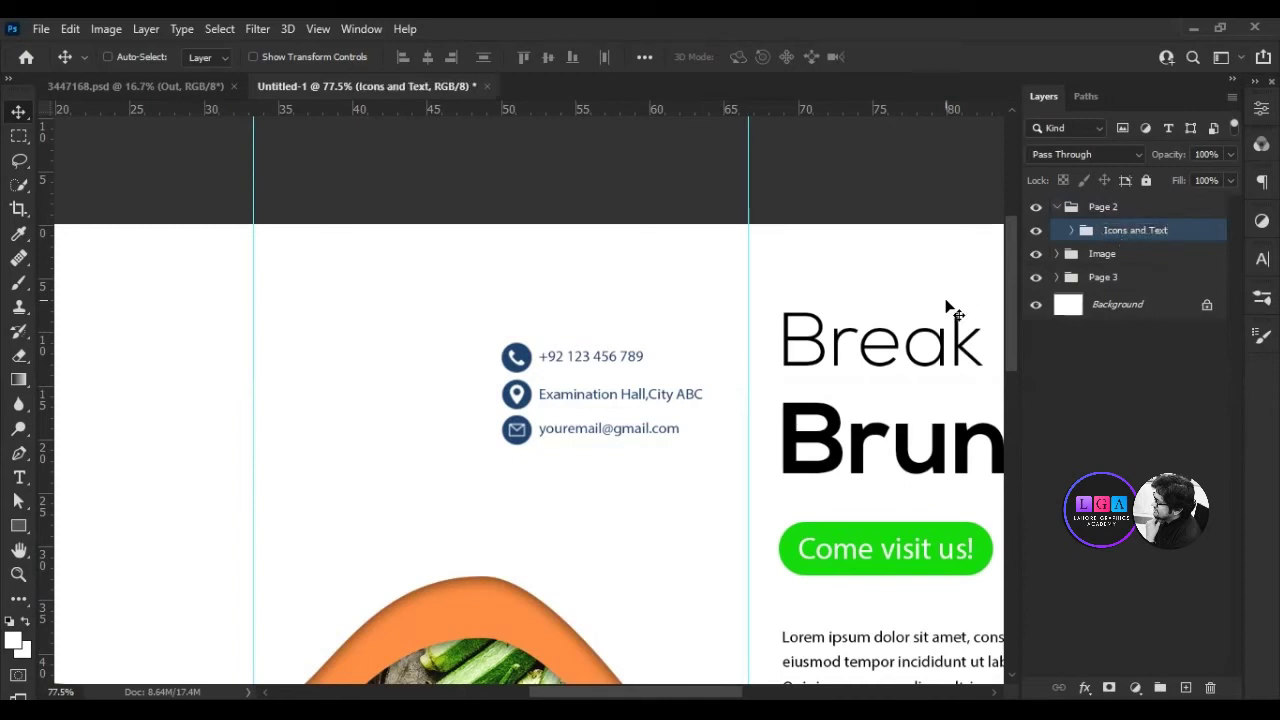
Add an 'Open Everyday!' text line left of the contacts.
click(24, 476)
click(294, 446)
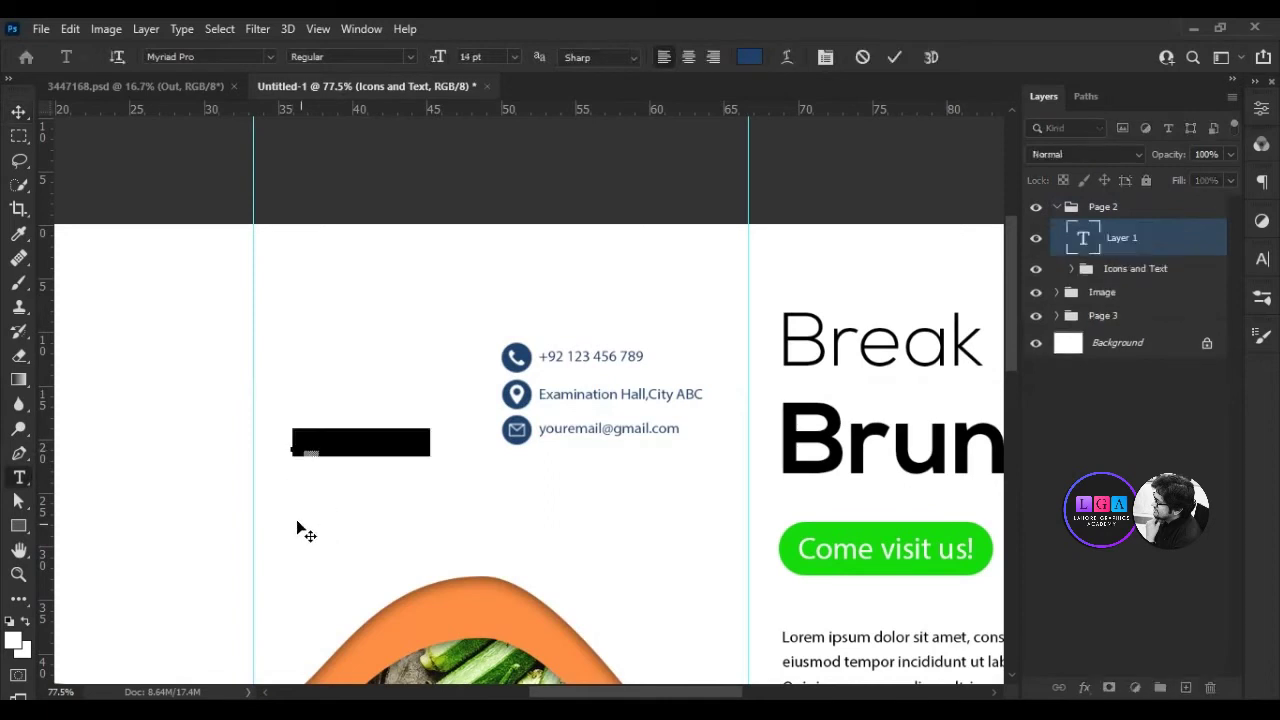
text(Open Everyday!)
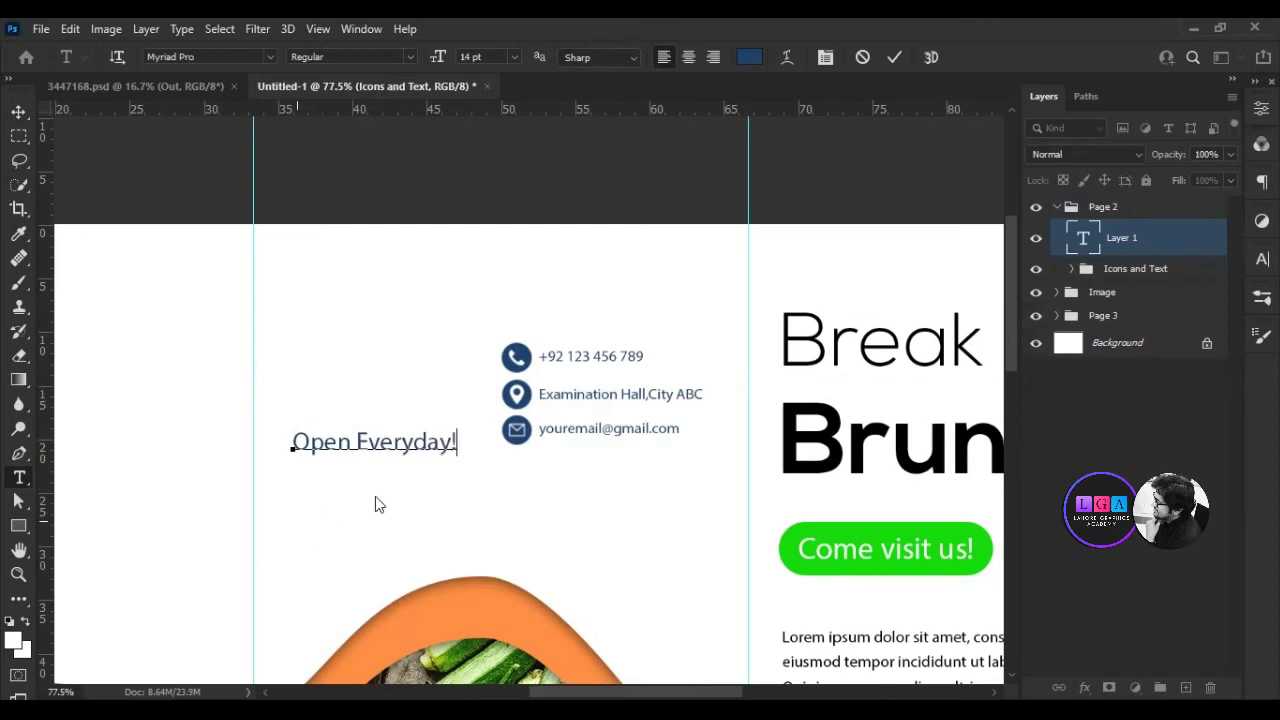
drag(367, 501, 355, 540)
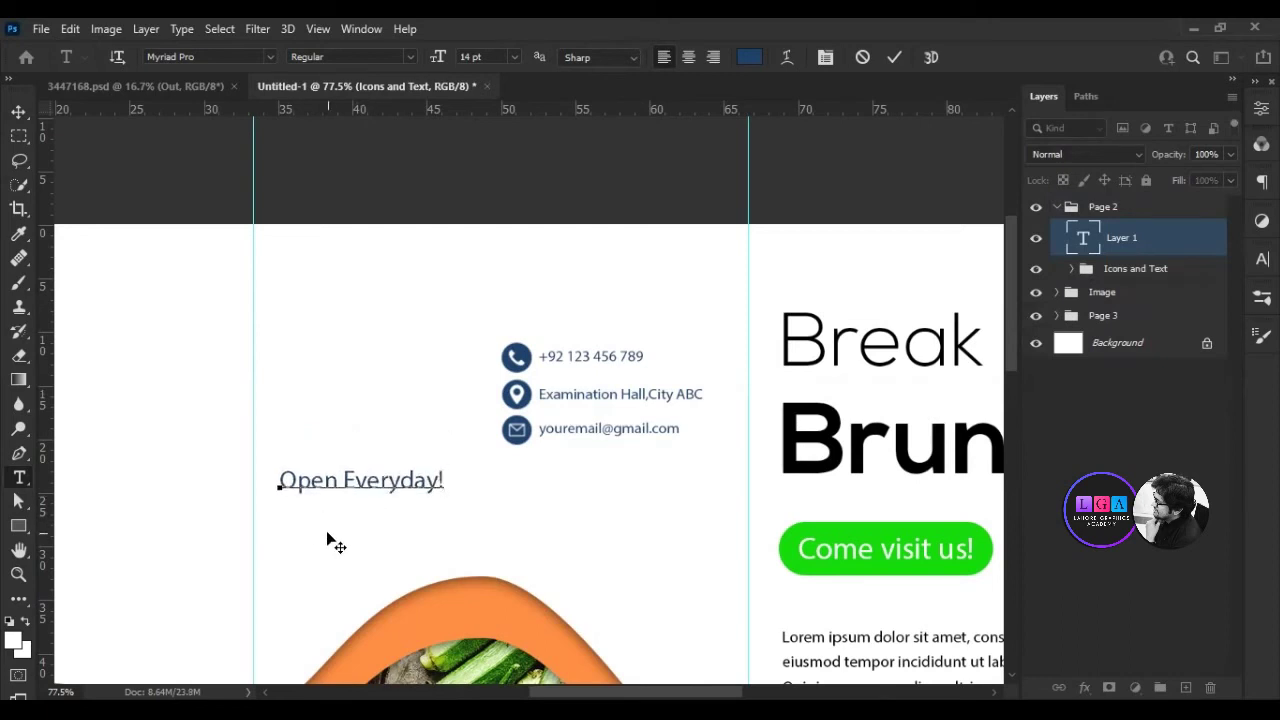
click(894, 57)
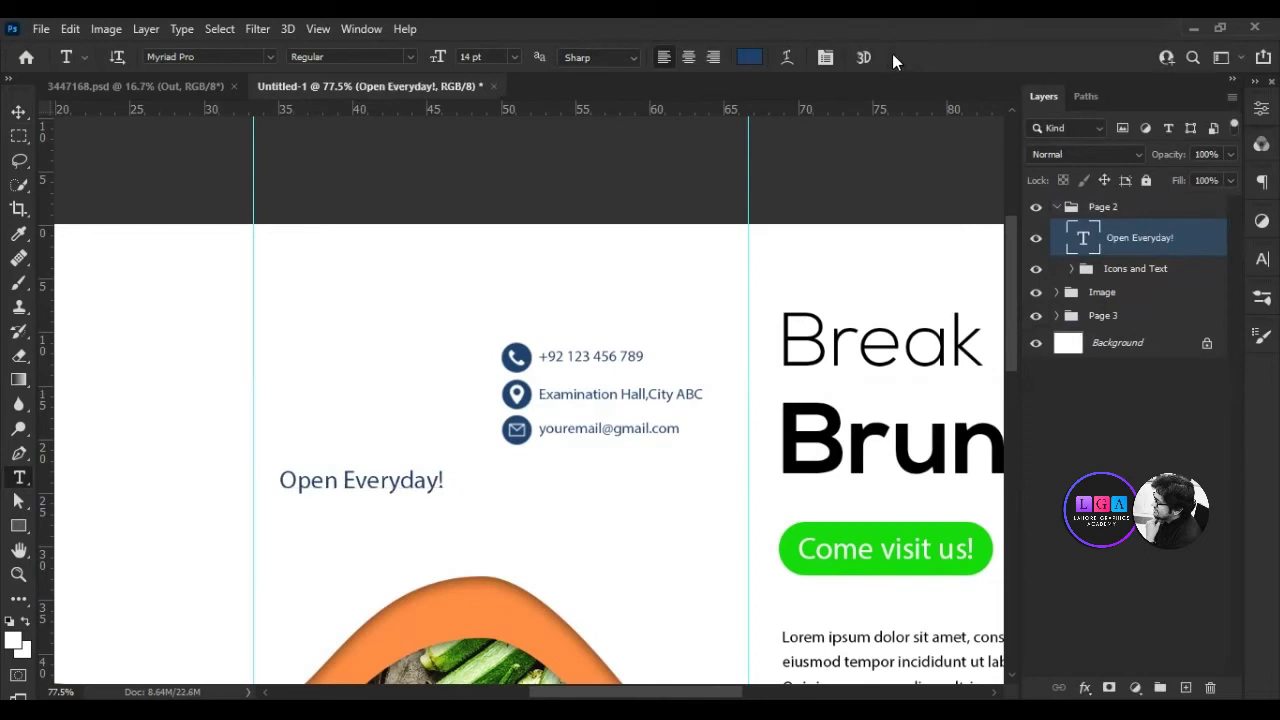
Add 'From 11:00 AM - 11:00 PM' below it, fixing typos and nudging it into place.
click(286, 510)
text(Erin)
text(m)
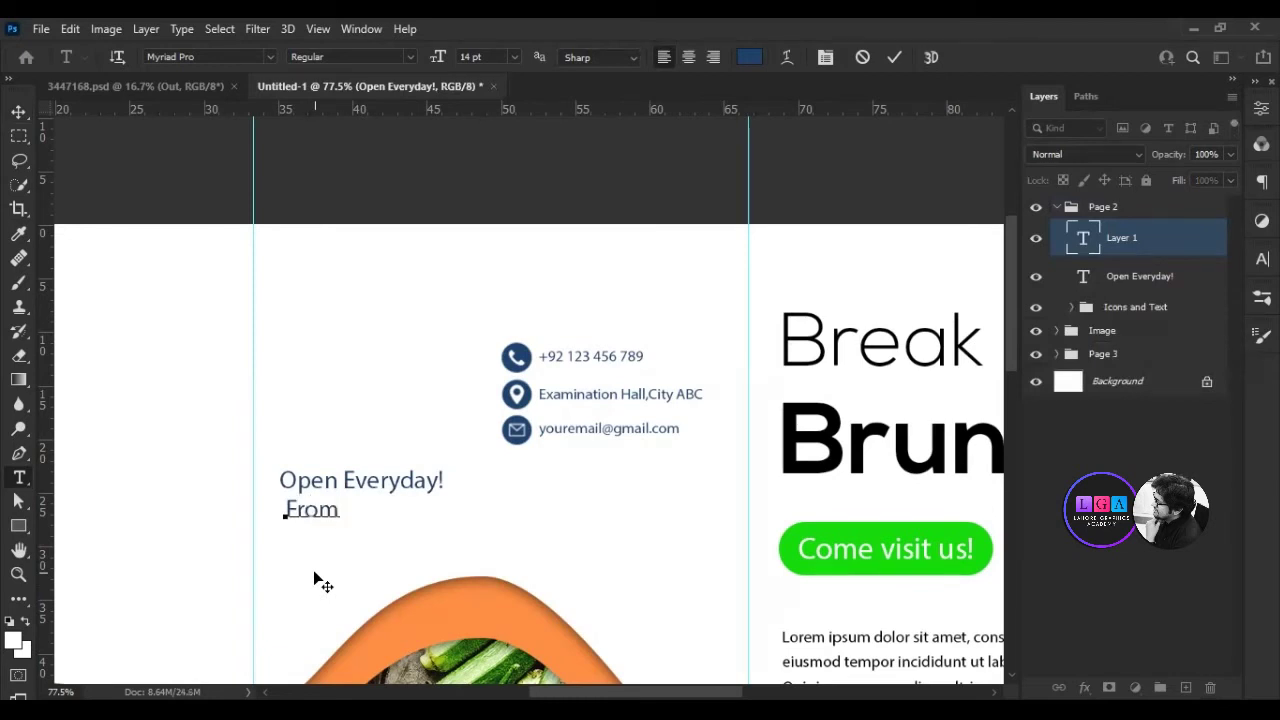
text( 1)
key(BackSpace)
key(BackSpace)
text(11)
text(:00 )
text(AM)
text( t)
key(BackSpace)
text(-)
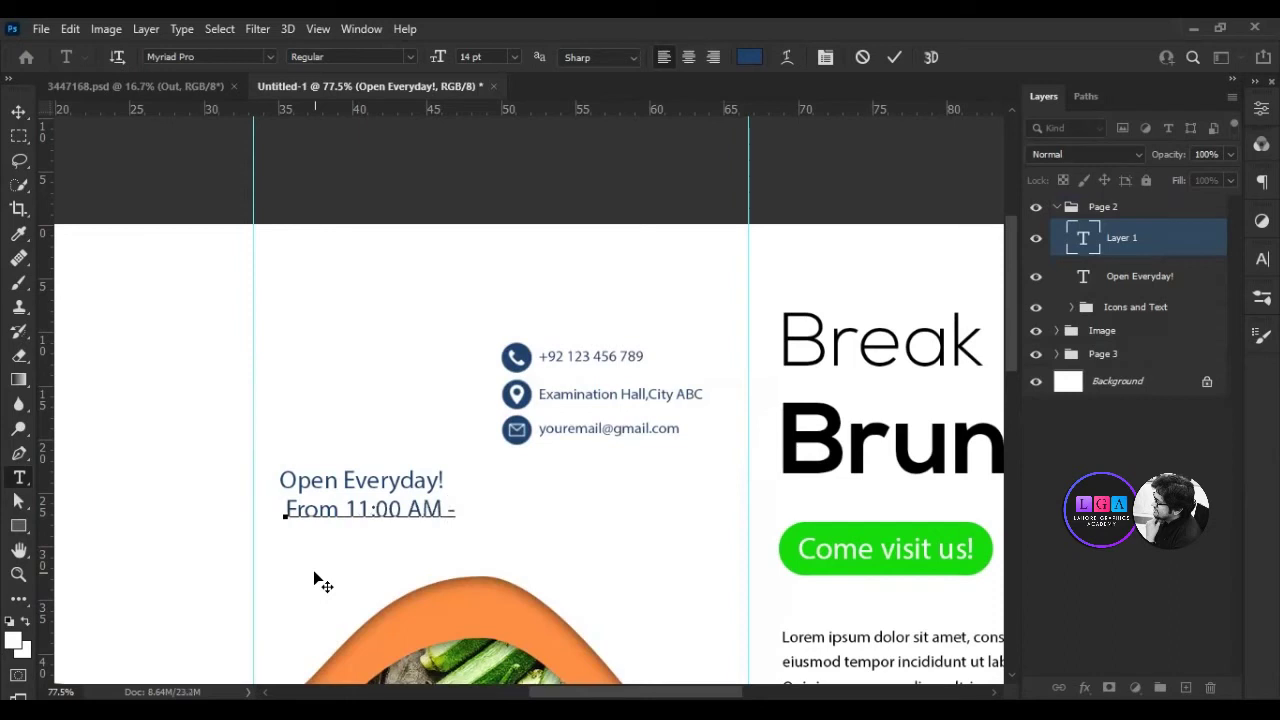
text( 11:00)
text( PM)
key(ctrl+Return)
text(0)
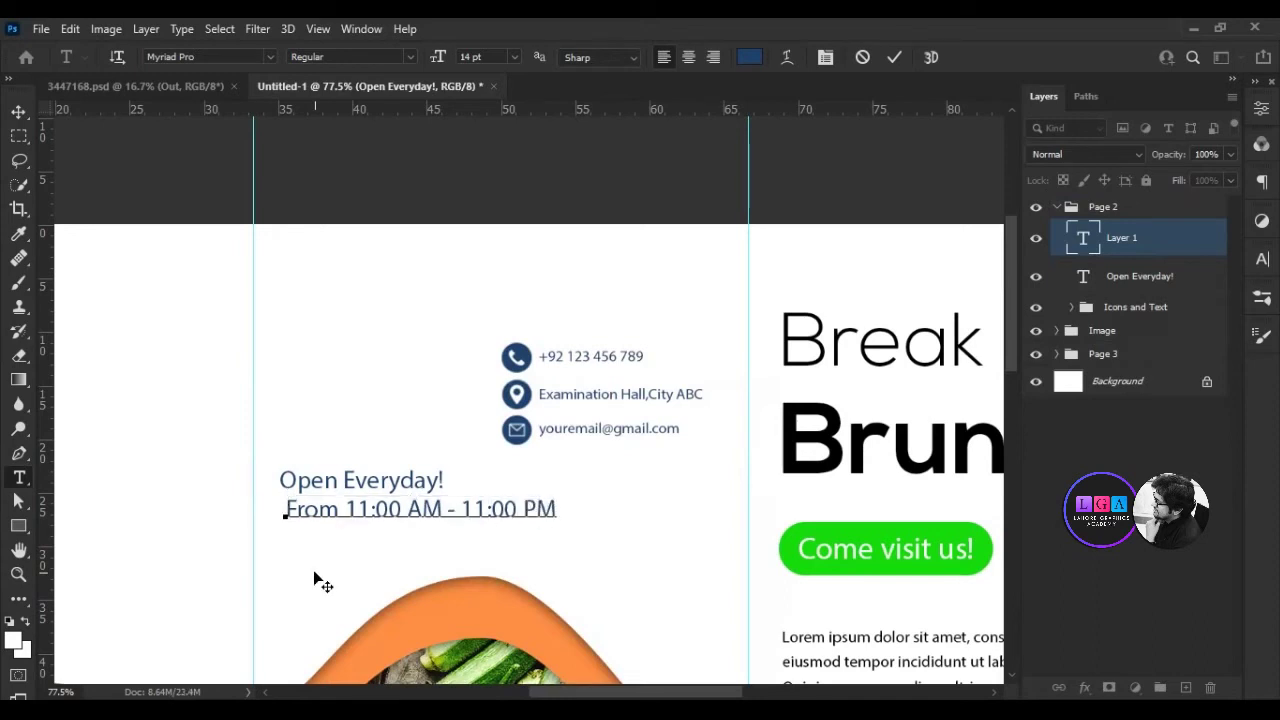
key(Left)
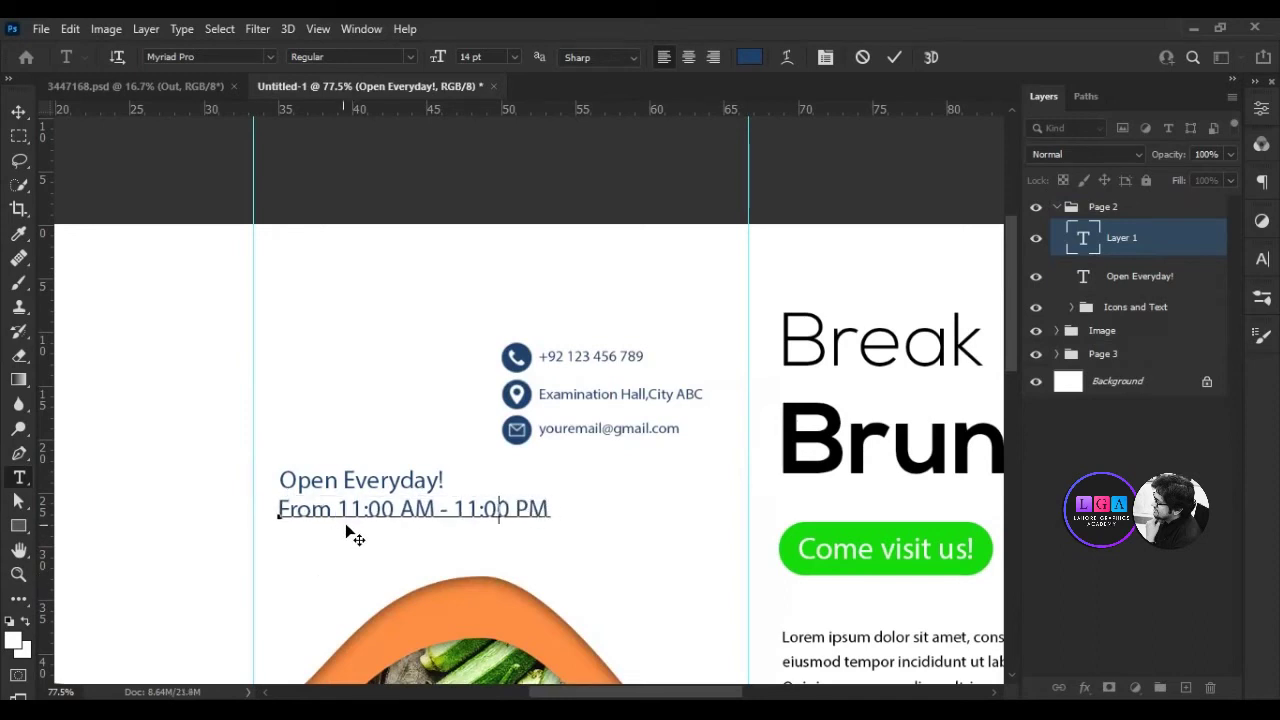
key(ctrl+a)
key(alt+shift+Down)
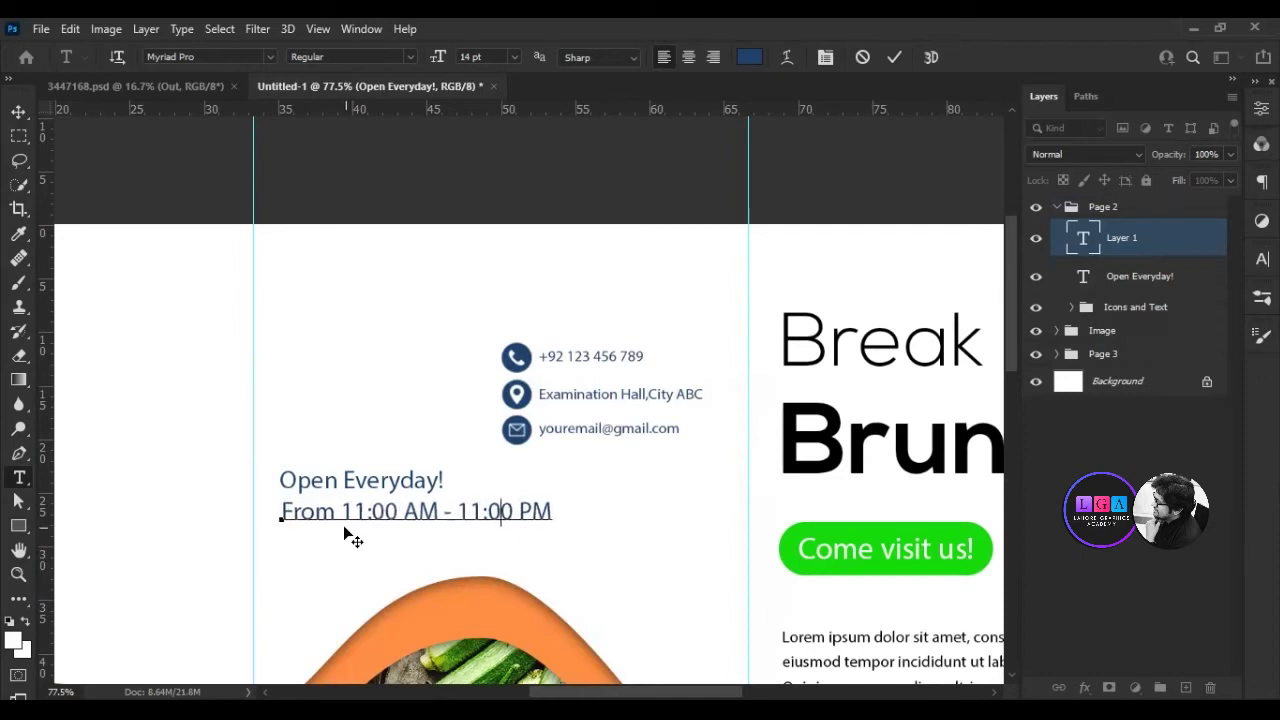
click(893, 57)
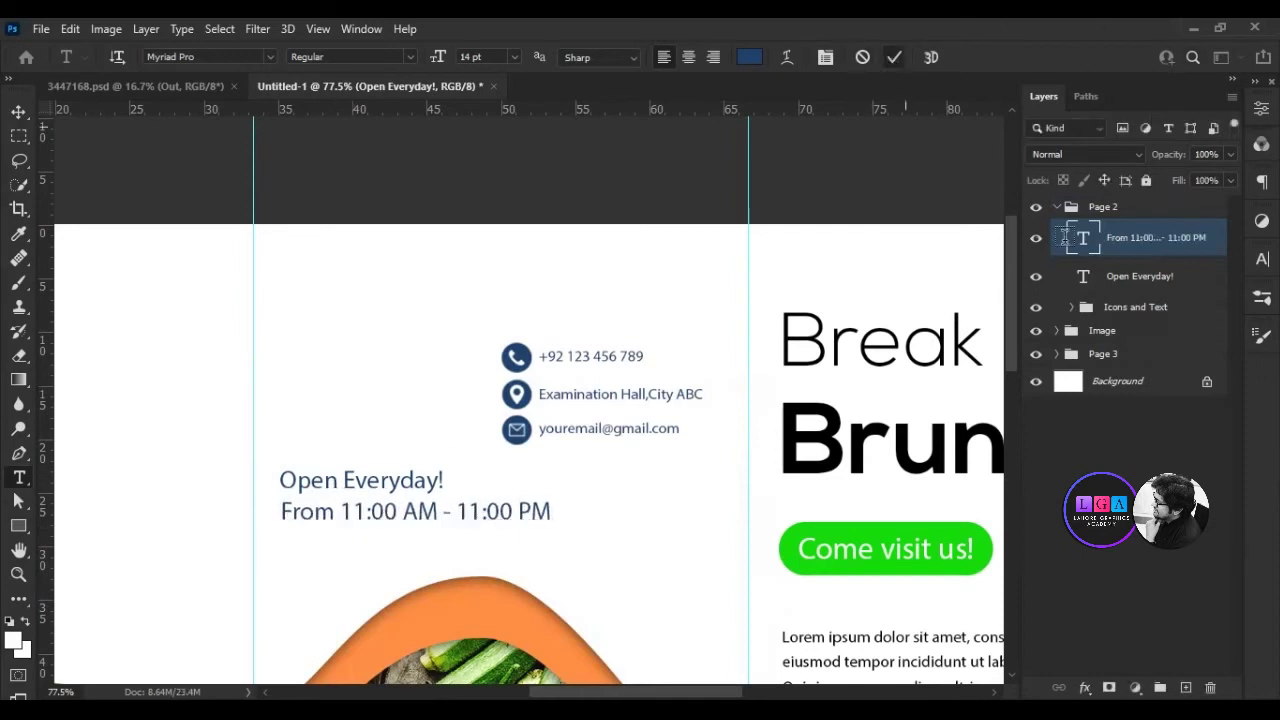
shift+click(1137, 277)
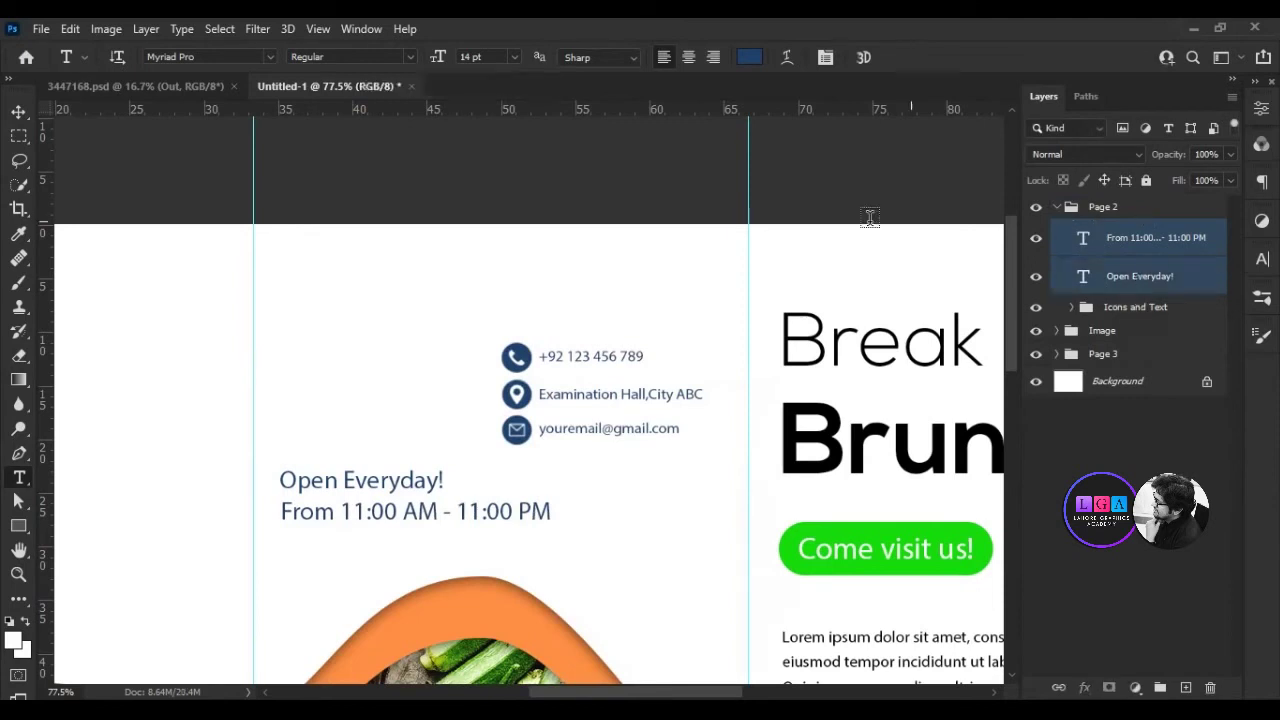
click(19, 111)
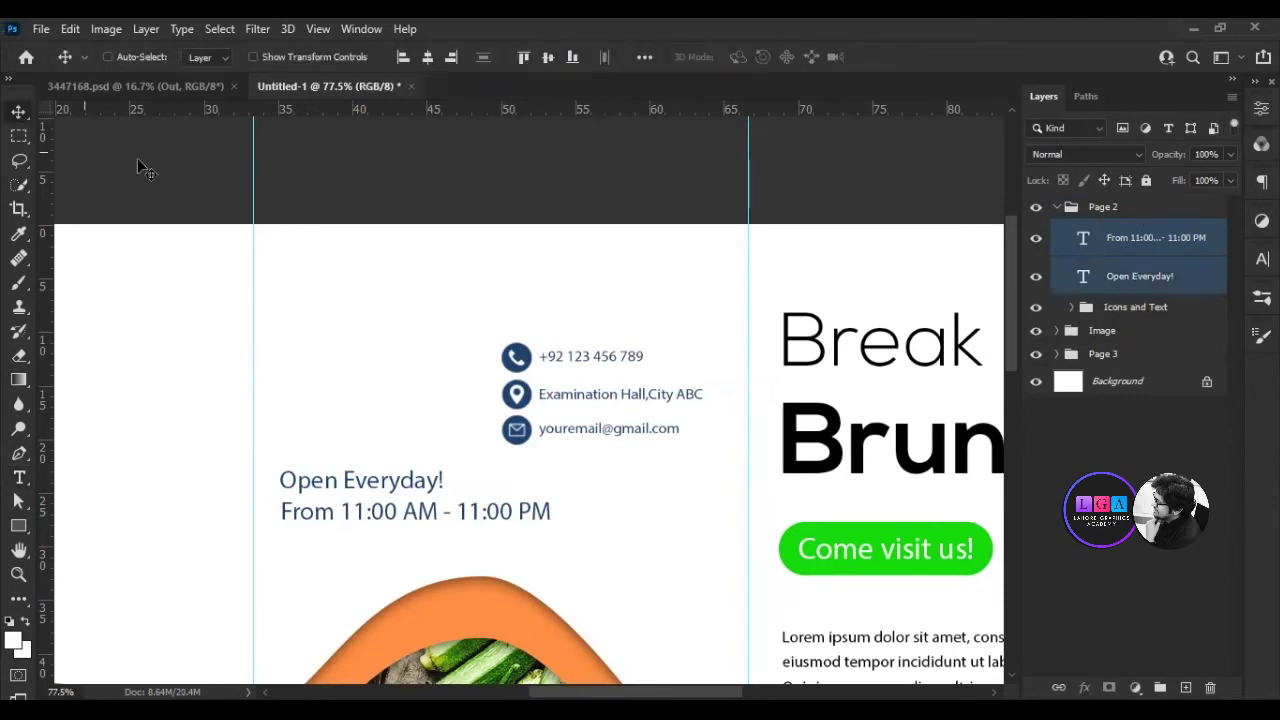
Left-align the hours line with Open Everyday! and make Open Everyday! bold.
click(402, 58)
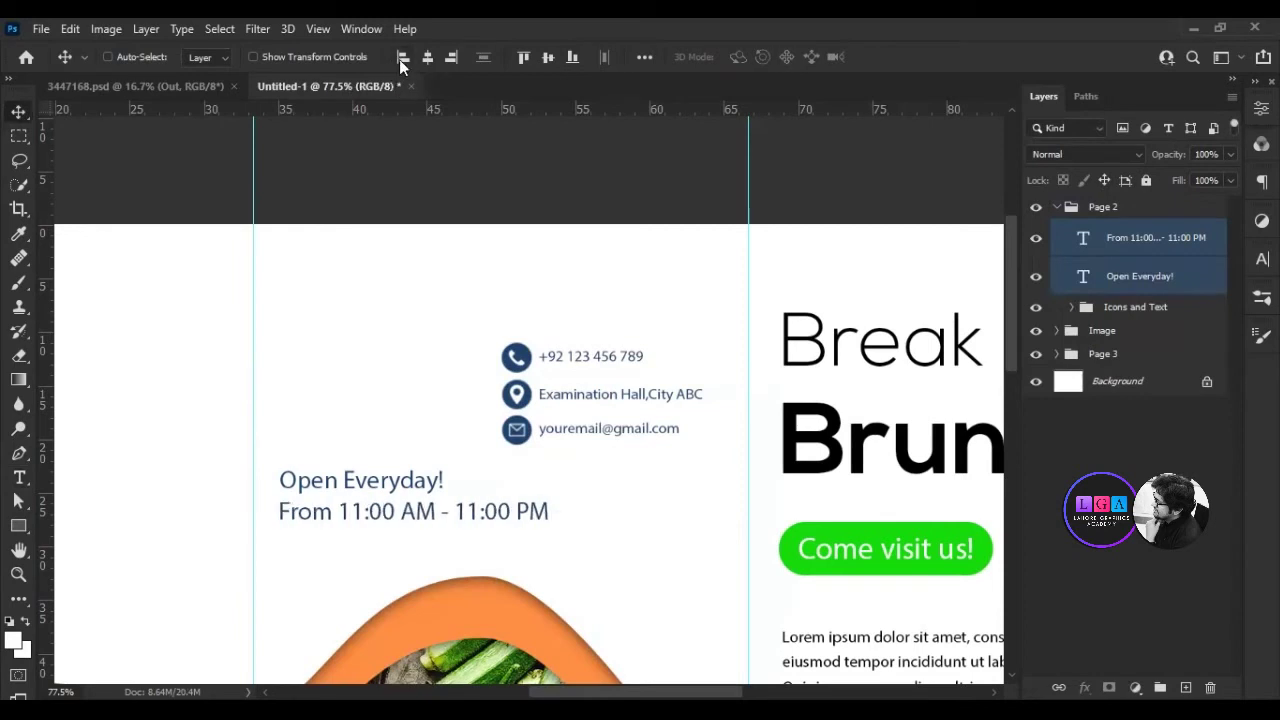
double_click(1083, 285)
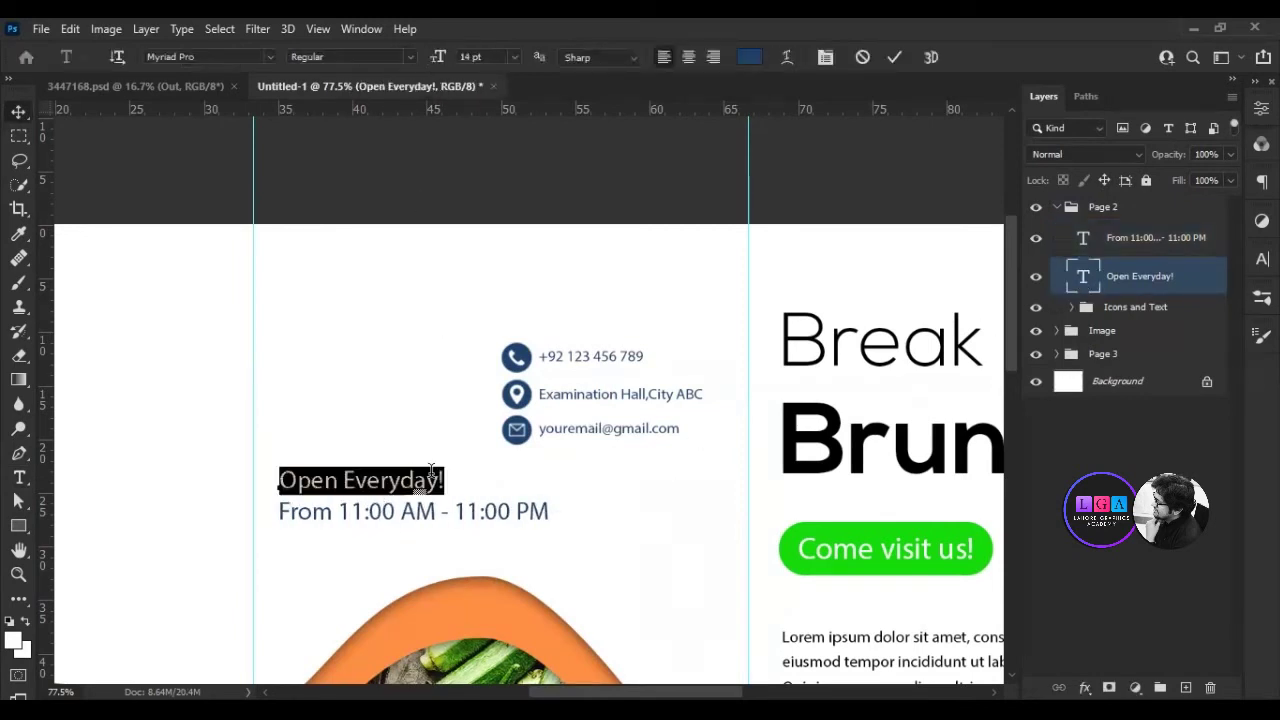
key(Right)
key(ctrl+a)
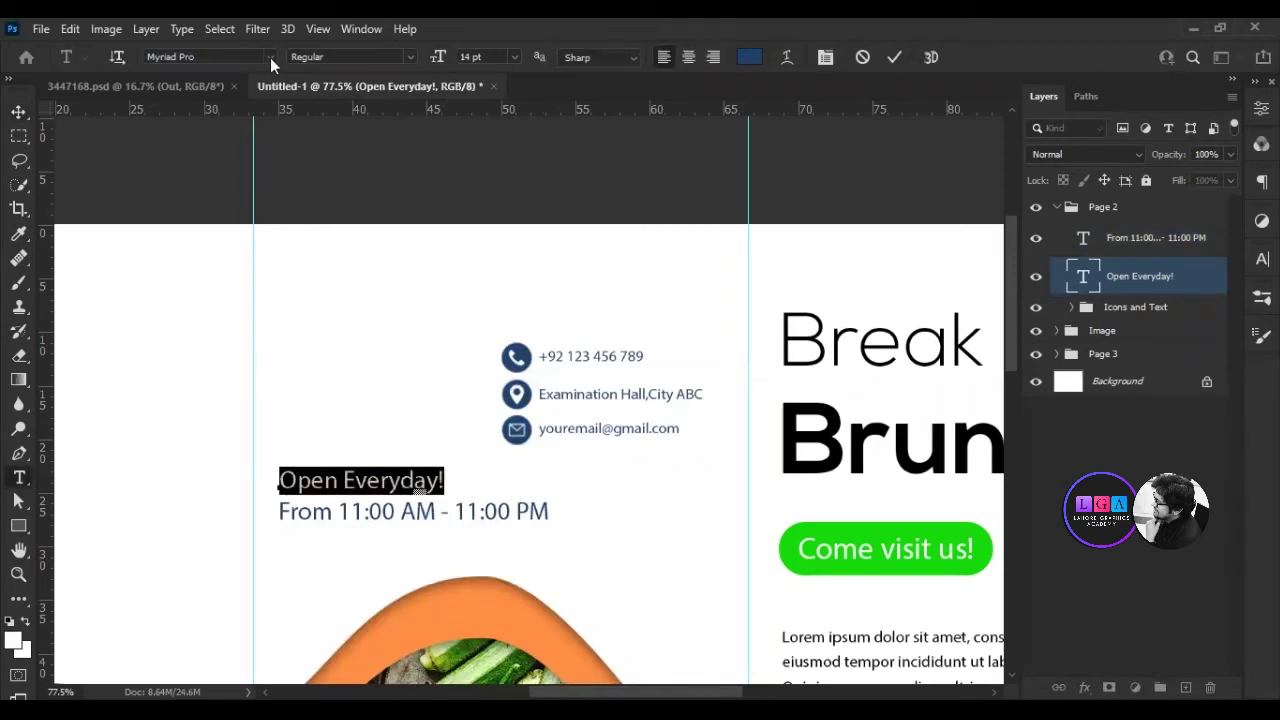
click(409, 56)
click(334, 106)
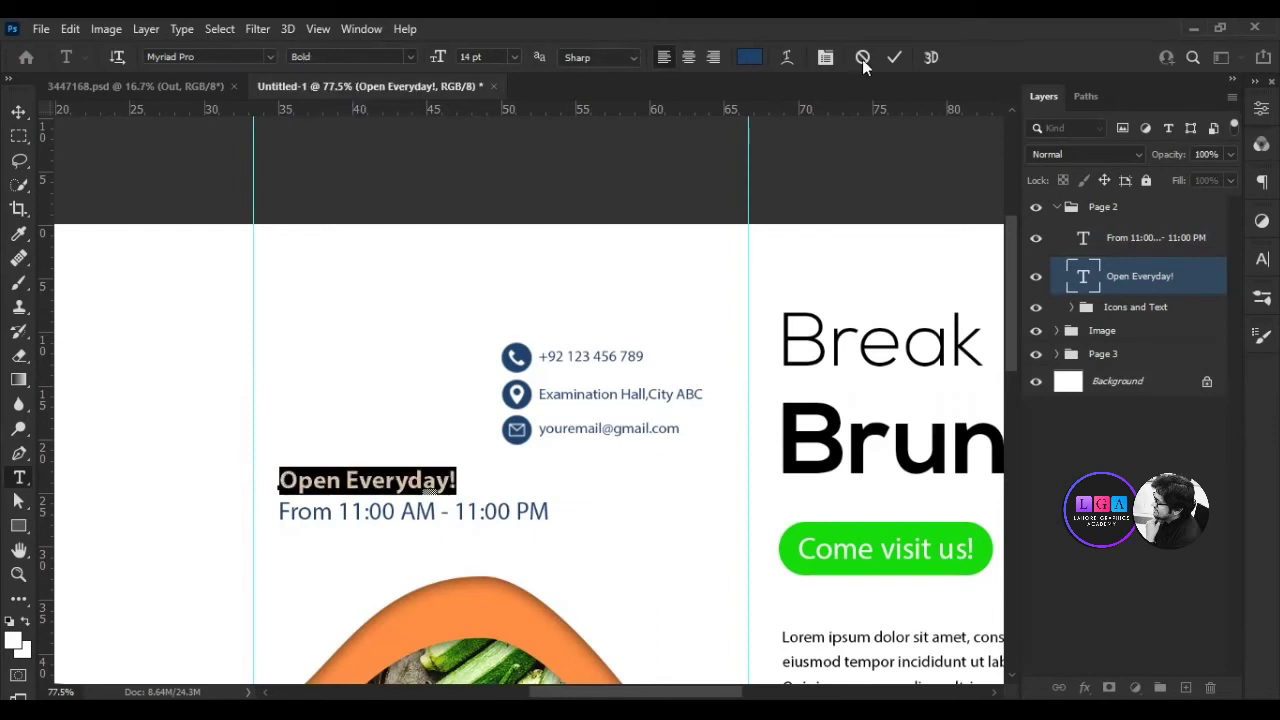
click(896, 57)
key(v)
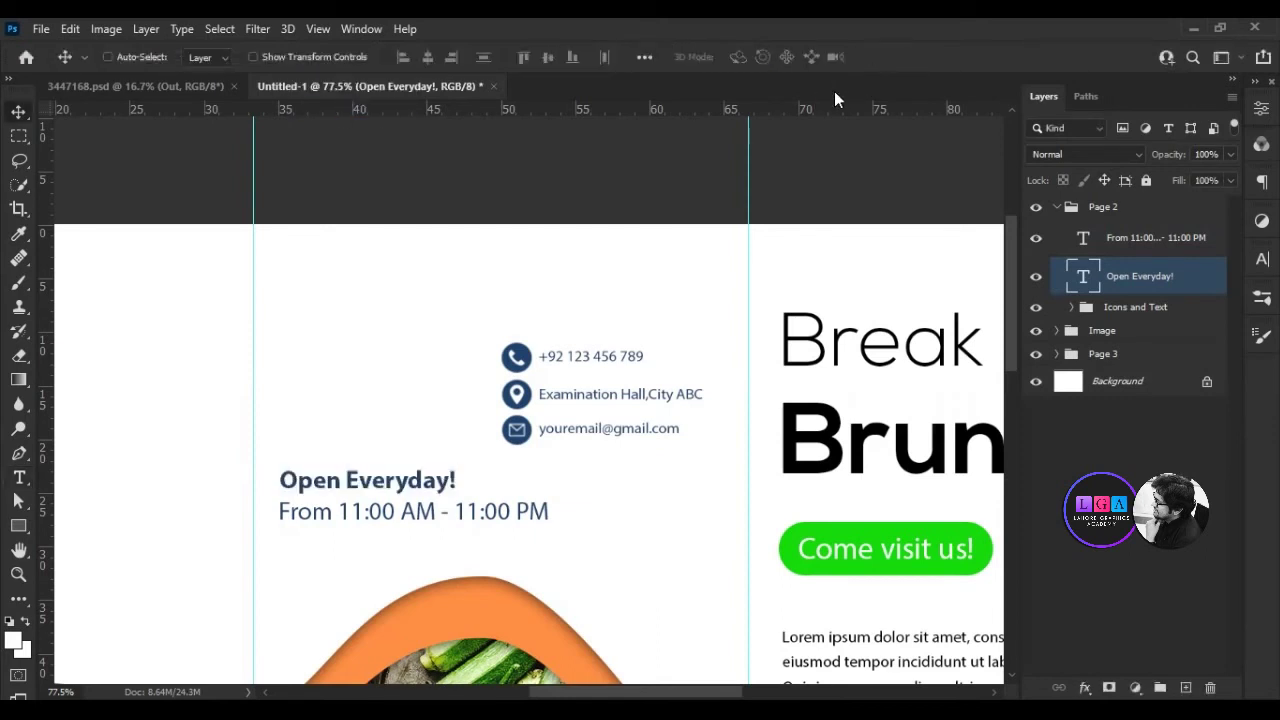
Start a new text box at the top of the contact panel.
click(20, 489)
click(268, 280)
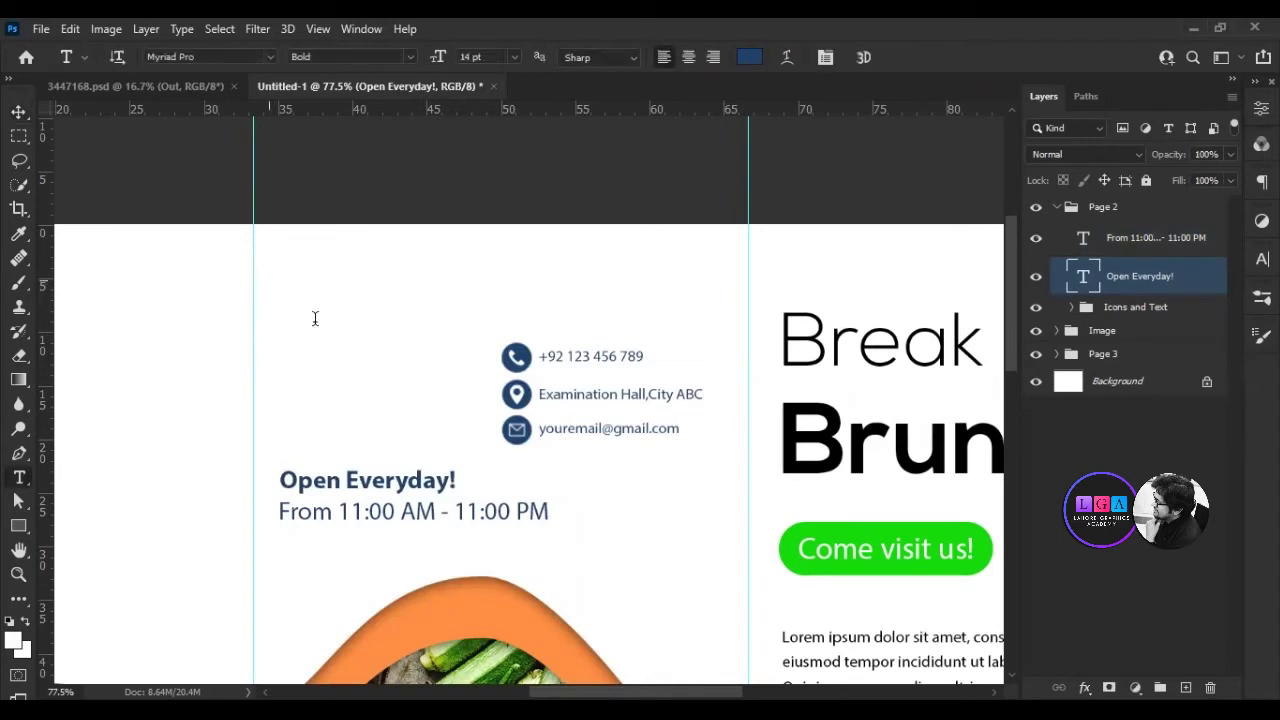
key(Left)
Type the heading 'Contact Us', correcting the capitalised second letter.
key(Right)
key(Right)
key(Right)
key(ctrl+a)
text(COntact Us)
key(ctrl+a)
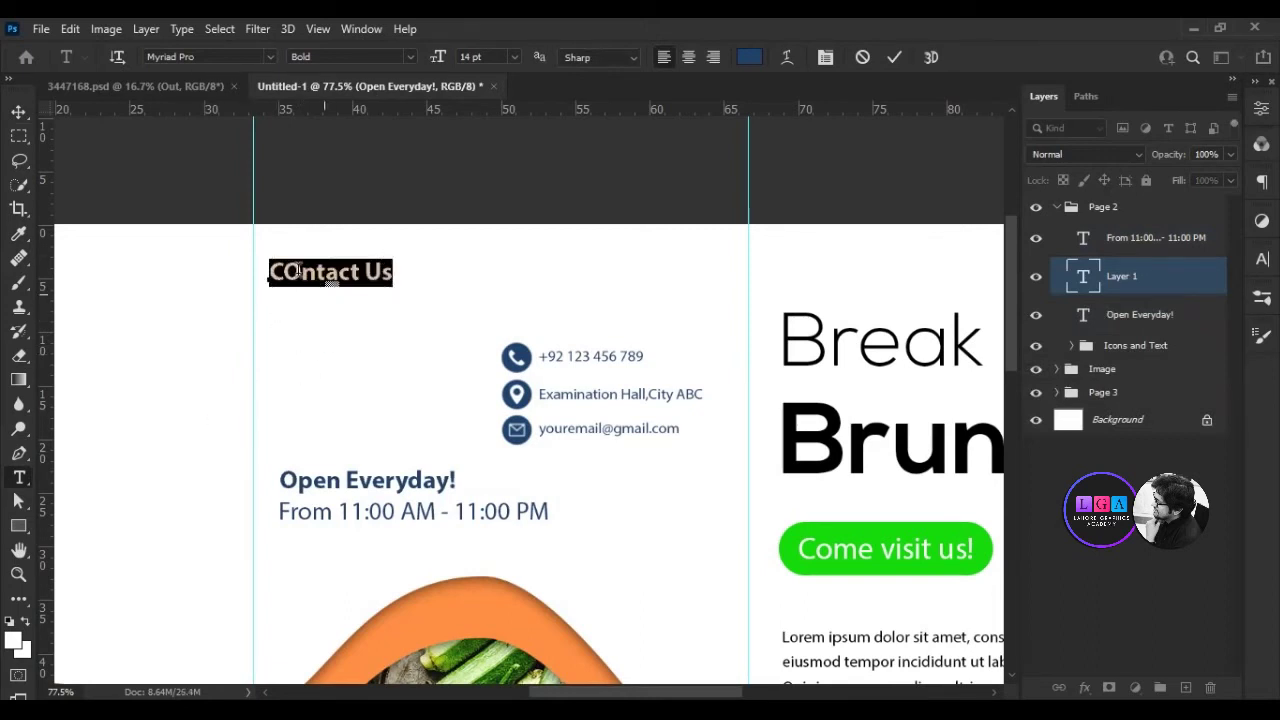
drag(301, 274, 284, 276)
text(o)
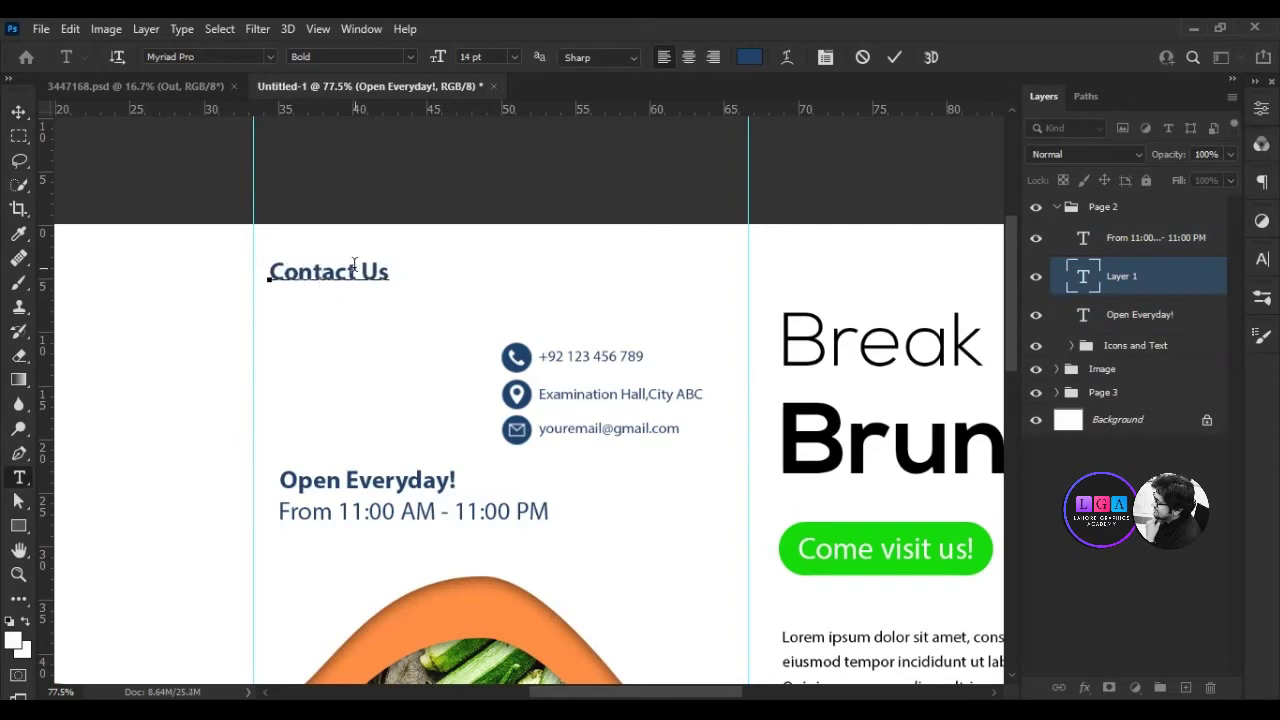
triple_click(357, 265)
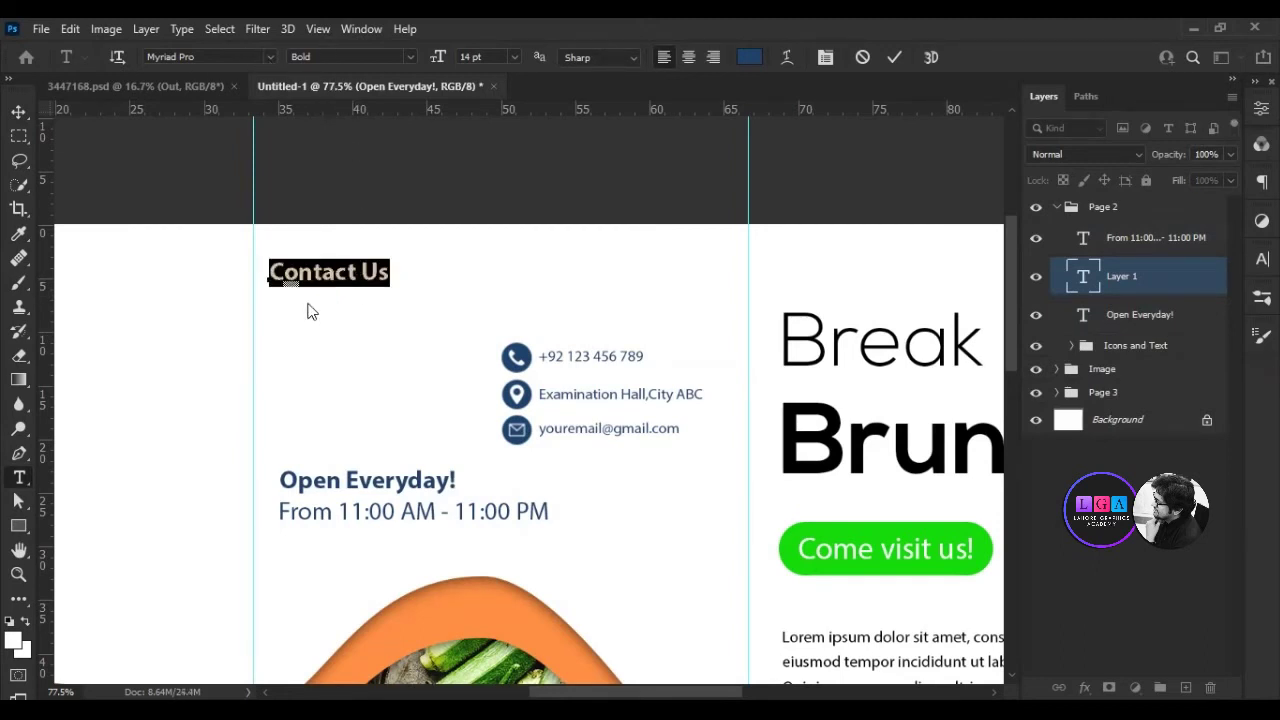
Style the heading in Roboto Bold at about 25 pt and move it slightly down.
click(270, 57)
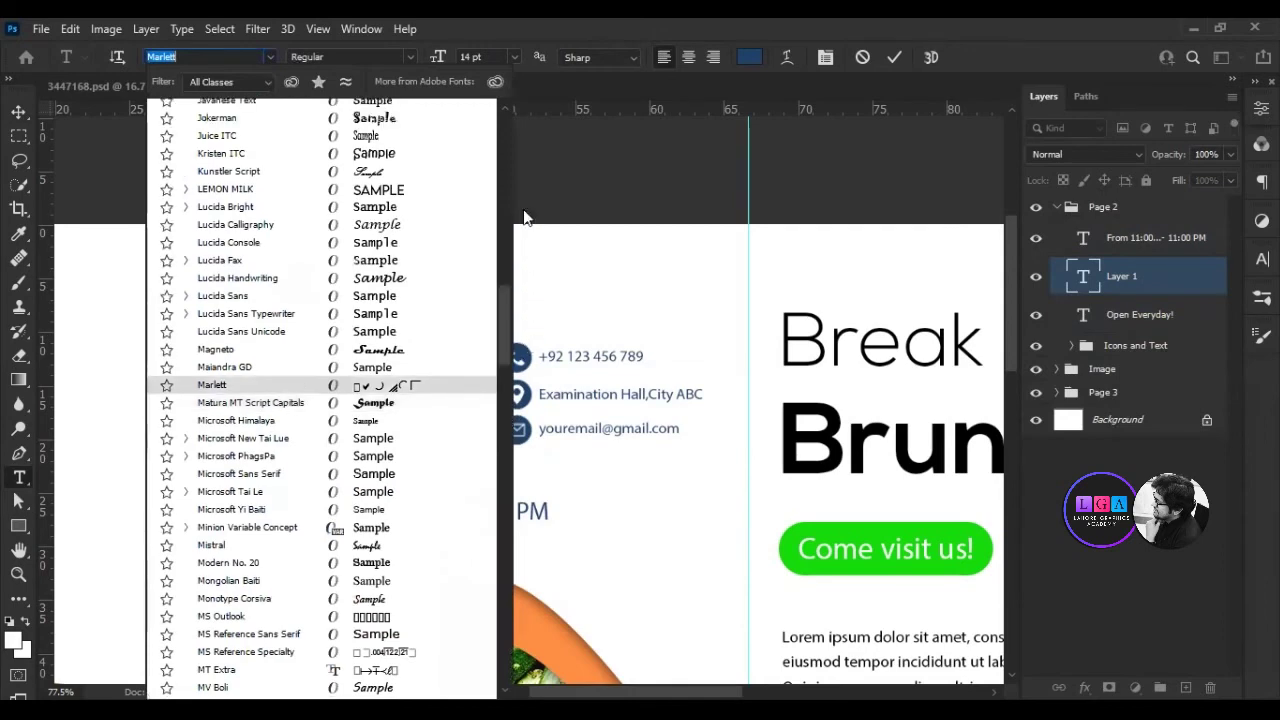
click(503, 125)
click(504, 117)
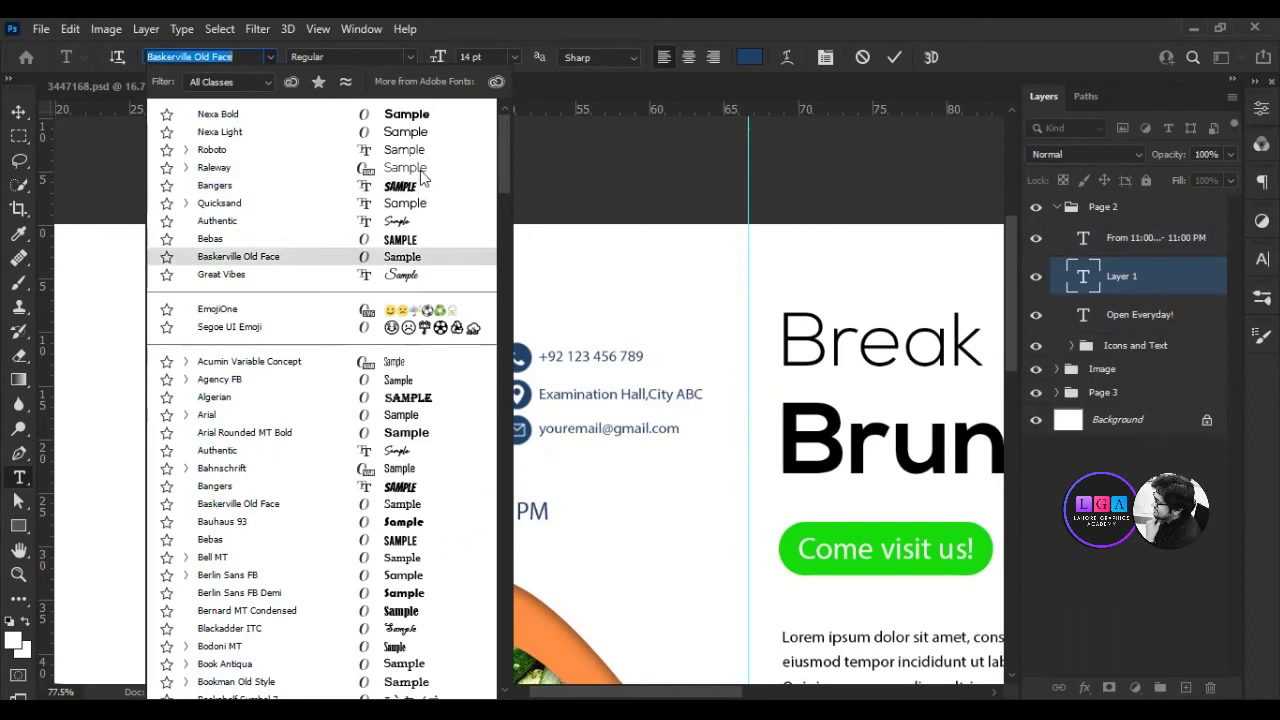
click(250, 150)
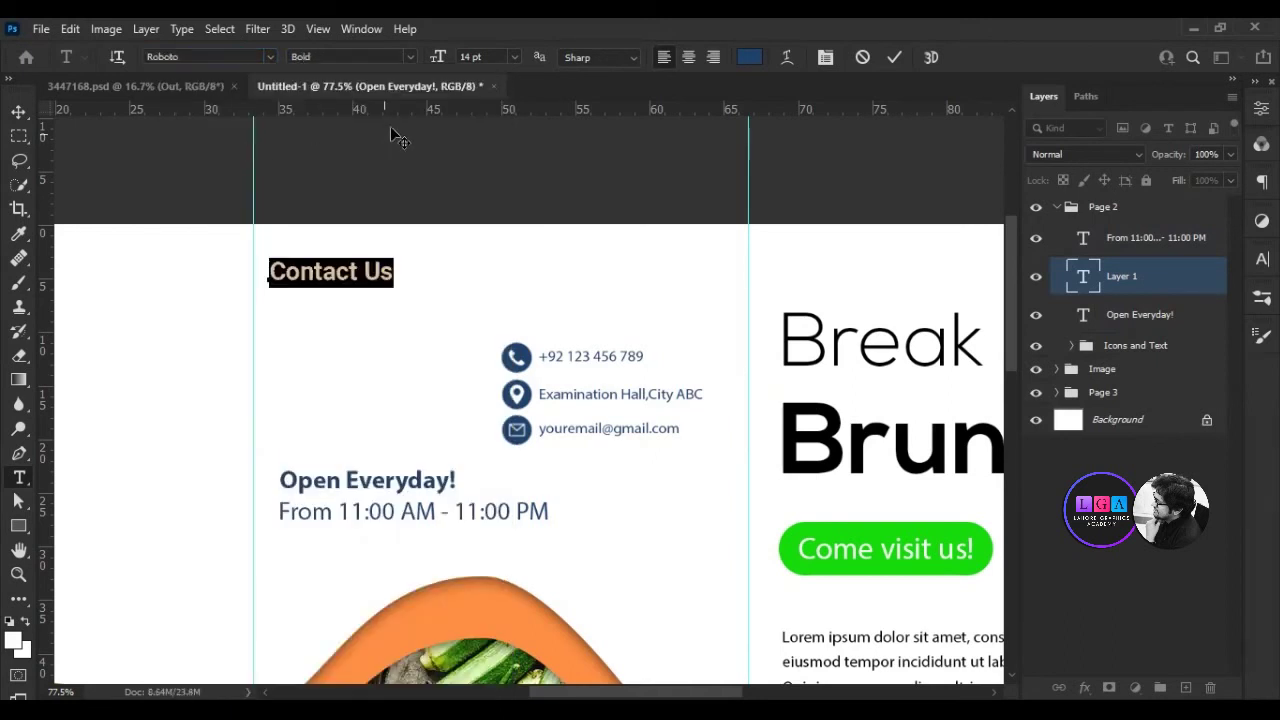
click(410, 57)
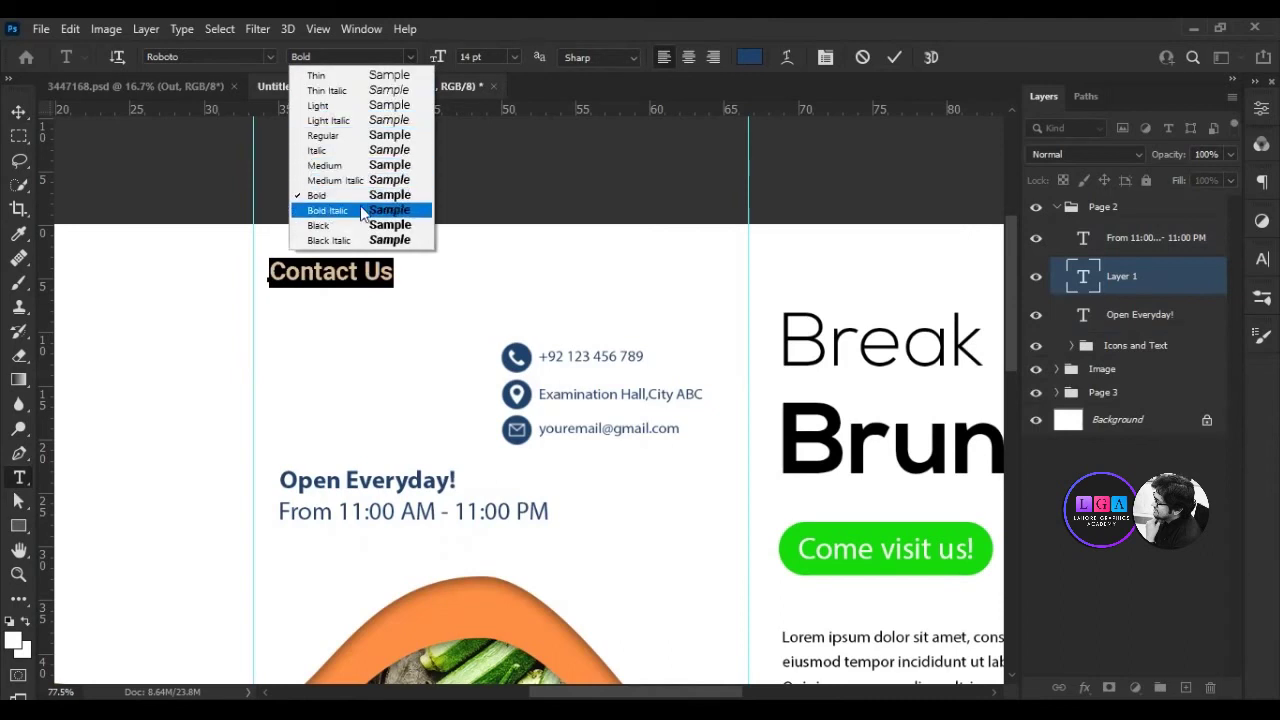
click(360, 195)
drag(430, 60, 455, 58)
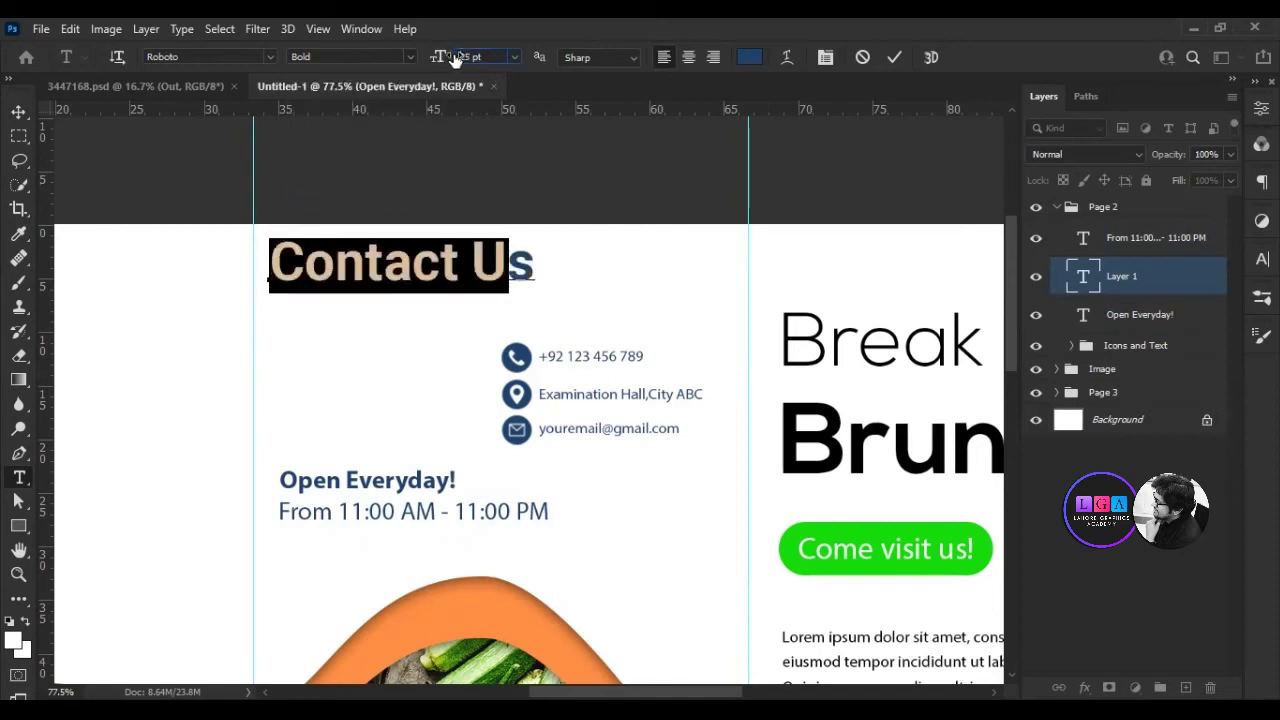
drag(375, 340, 378, 358)
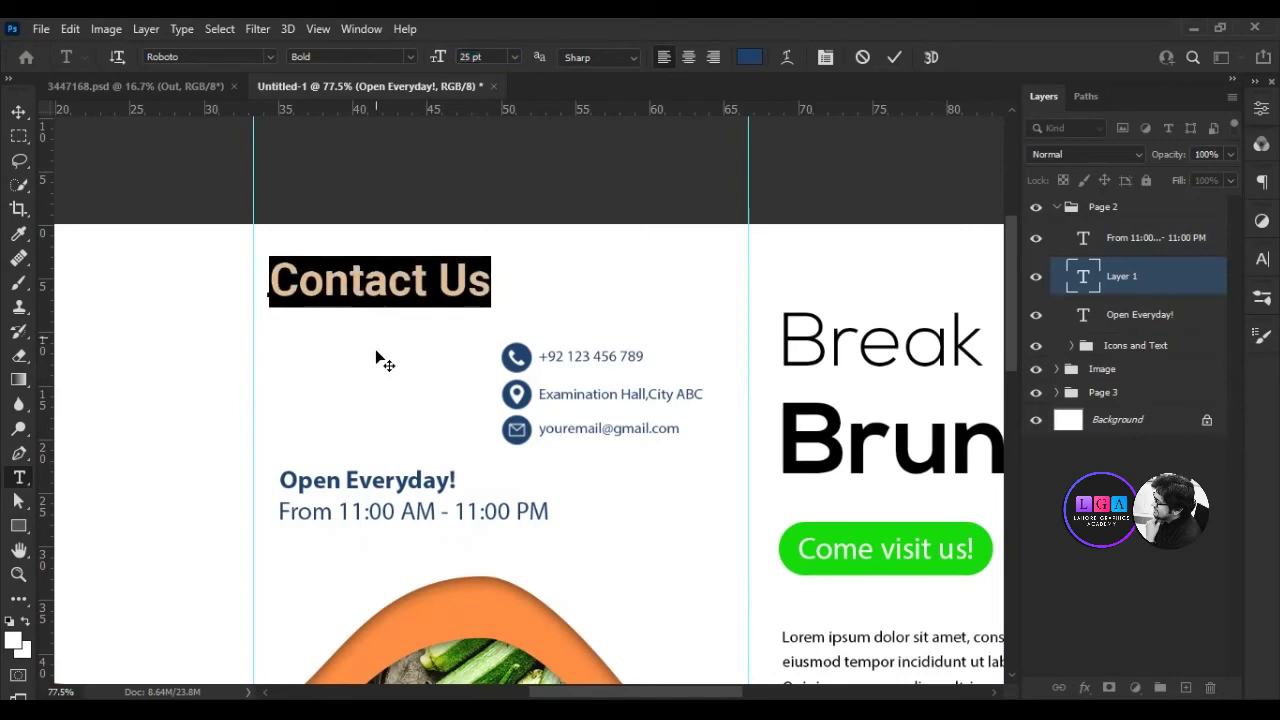
click(893, 57)
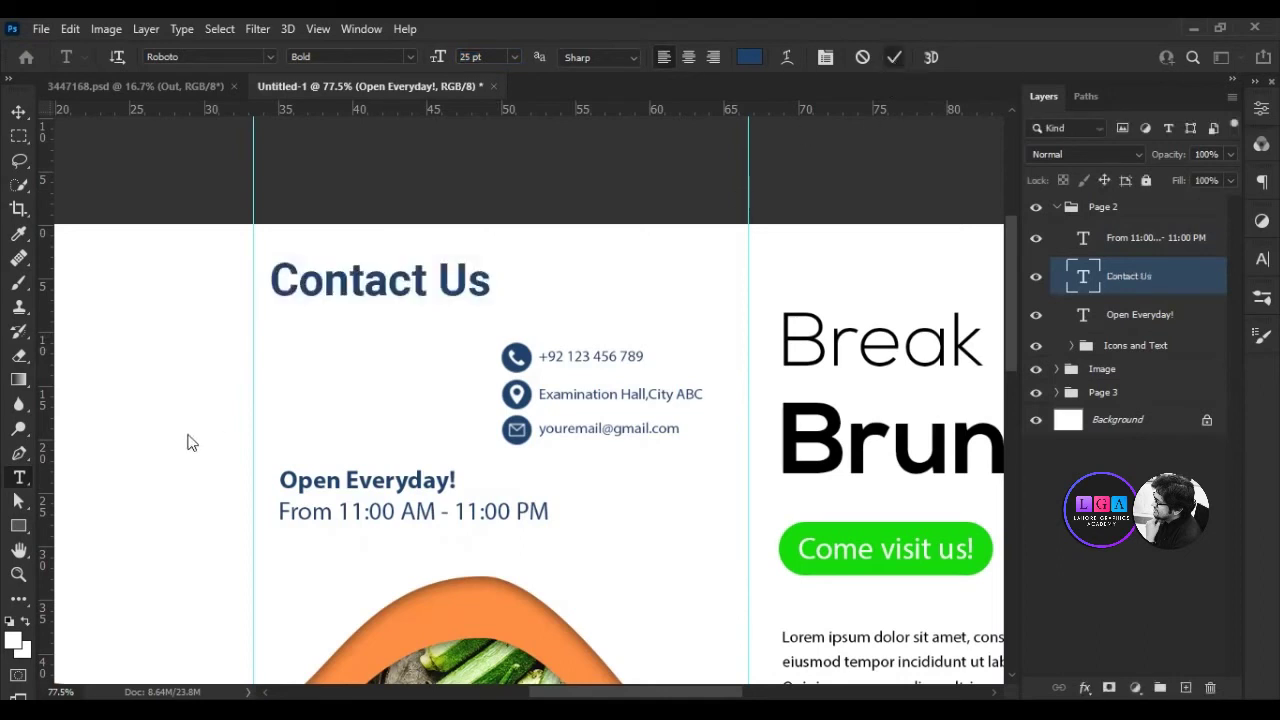
right_click(18, 526)
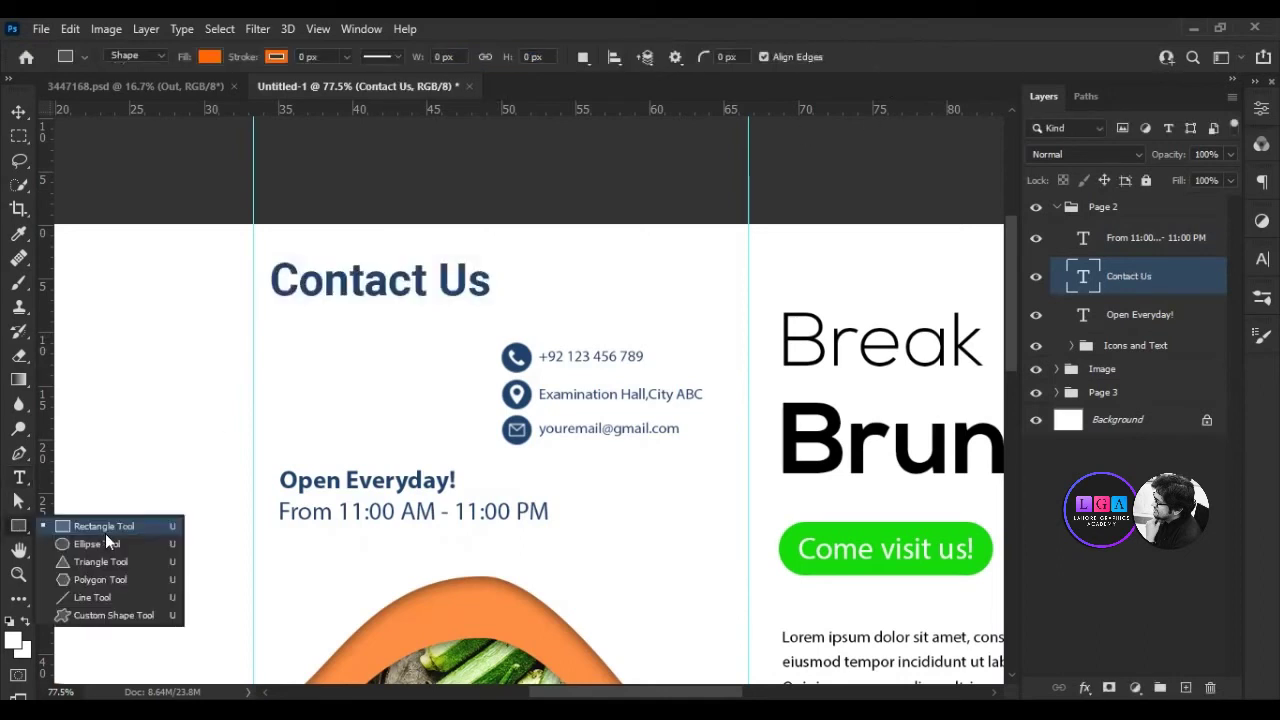
Draw a dark blue pill-shaped rectangle behind the heading, keeping Contact Us above it.
click(105, 533)
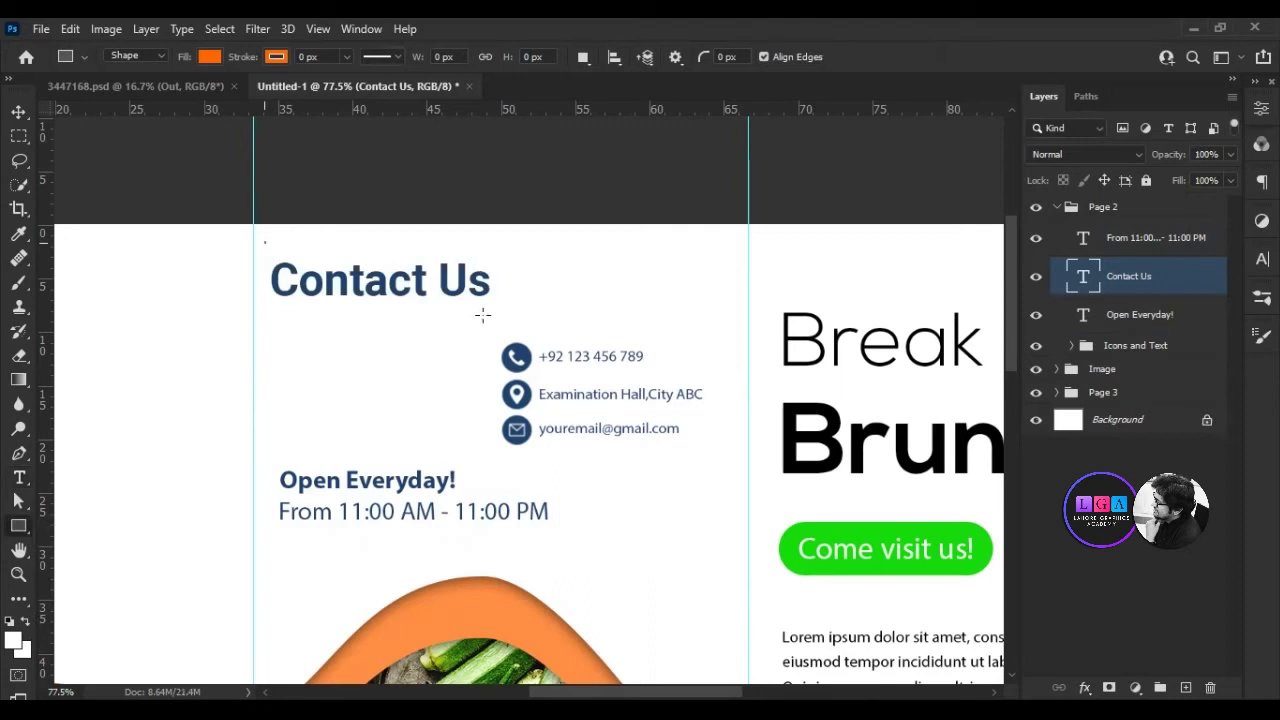
drag(264, 242, 530, 316)
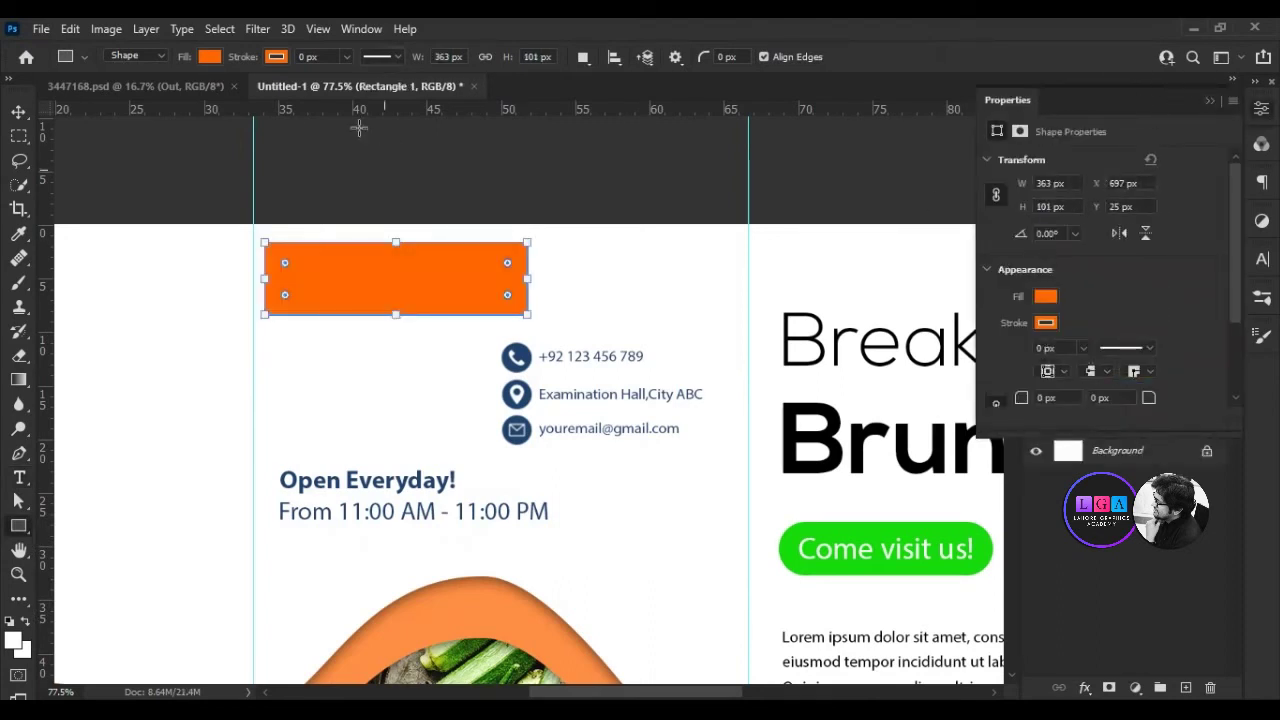
click(207, 57)
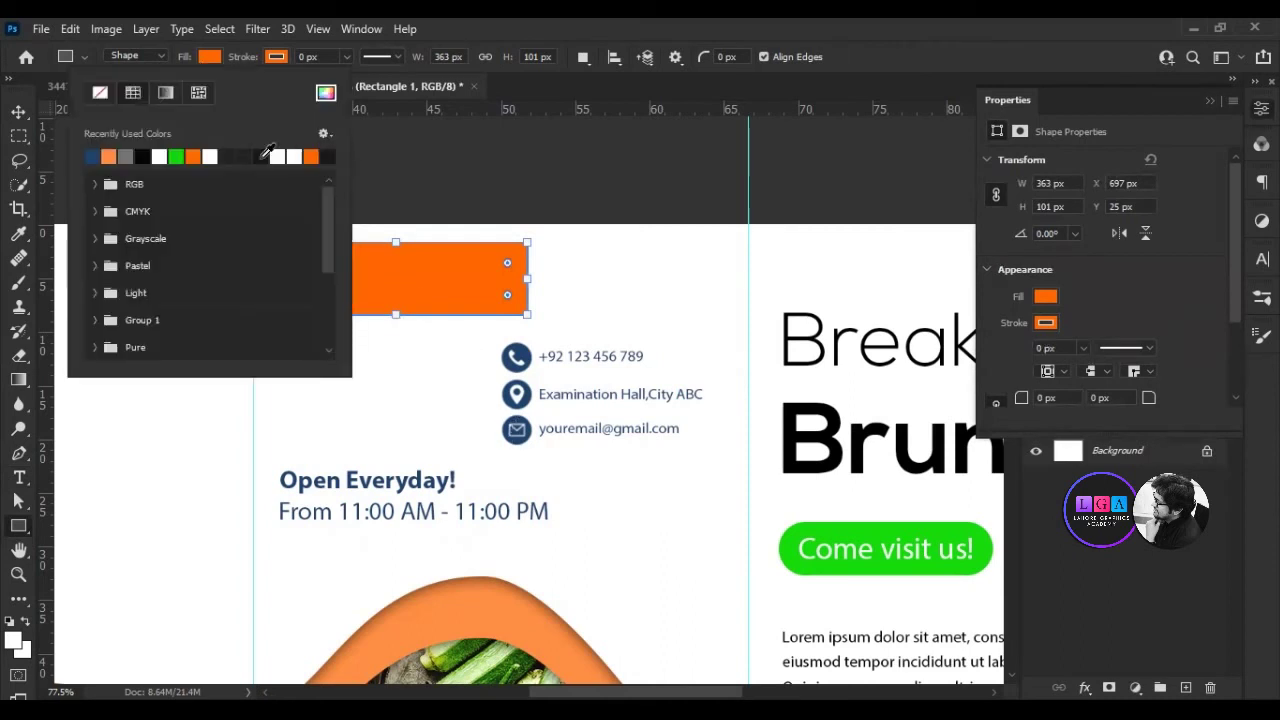
click(96, 152)
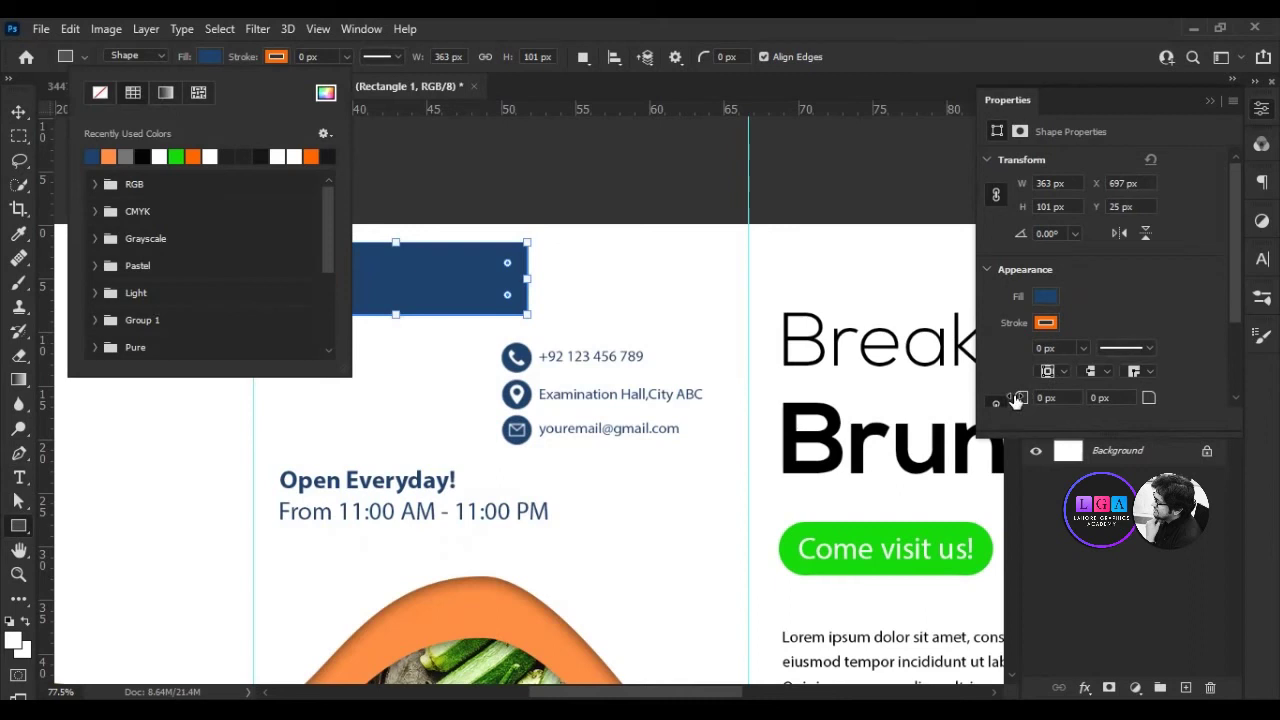
drag(1023, 399, 1044, 398)
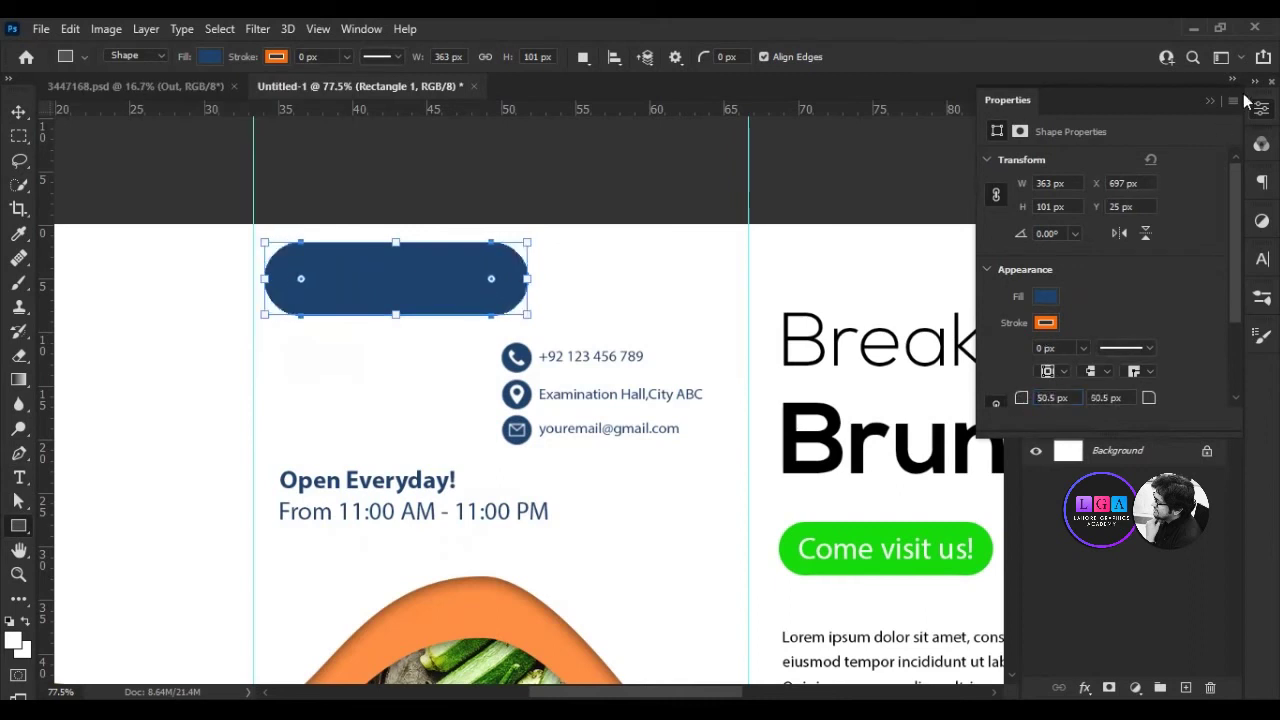
click(1211, 97)
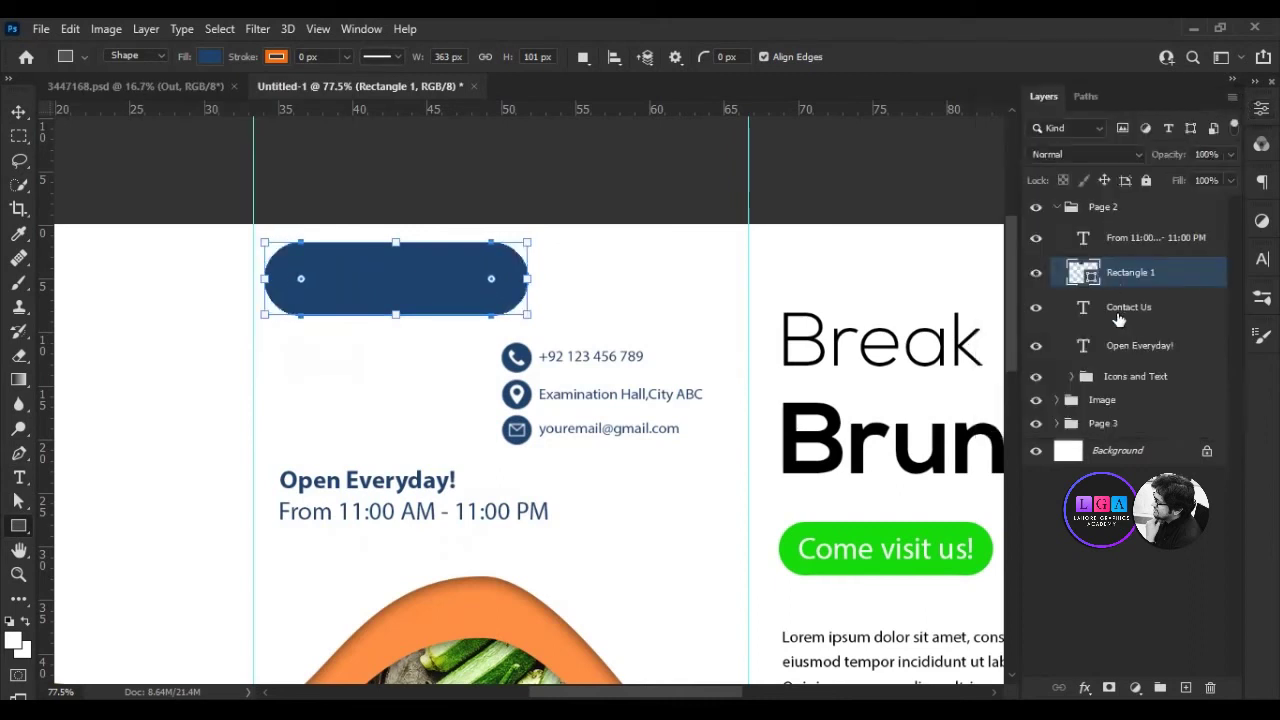
drag(1125, 307, 1090, 280)
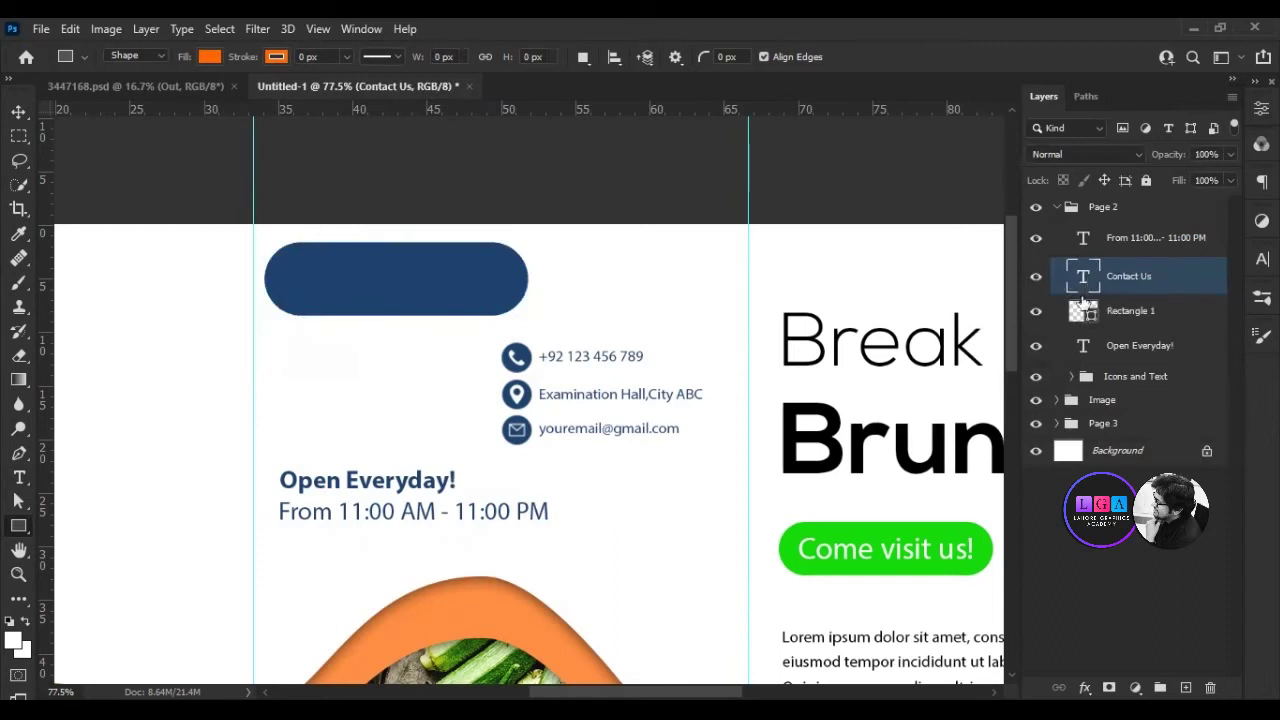
Change the Contact Us text colour to white.
double_click(1083, 276)
click(749, 57)
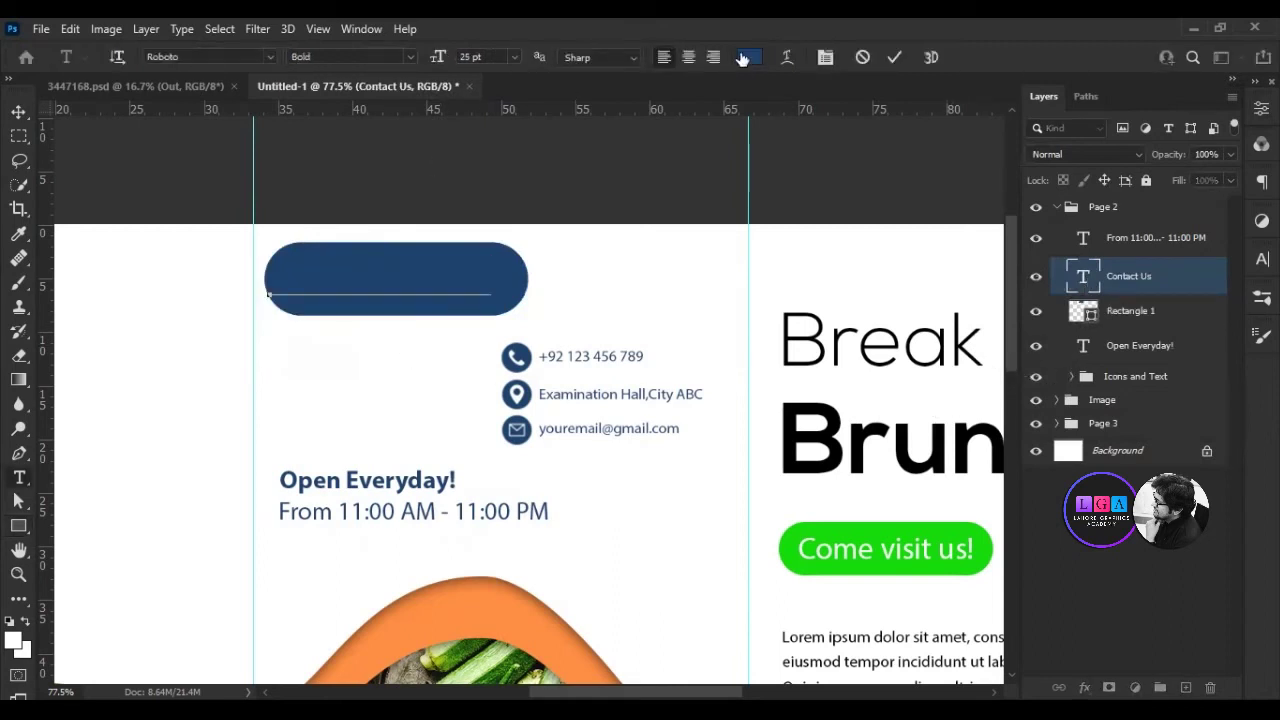
click(757, 347)
text(ffffff)
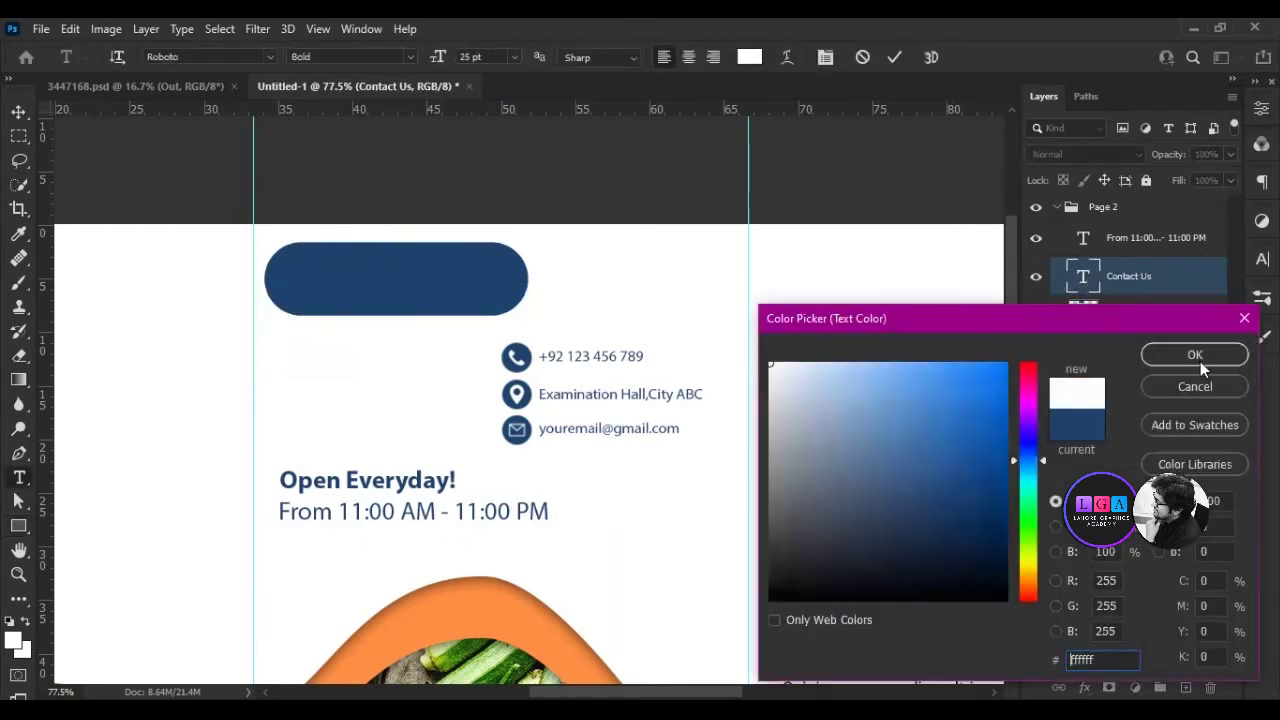
click(1200, 361)
click(898, 56)
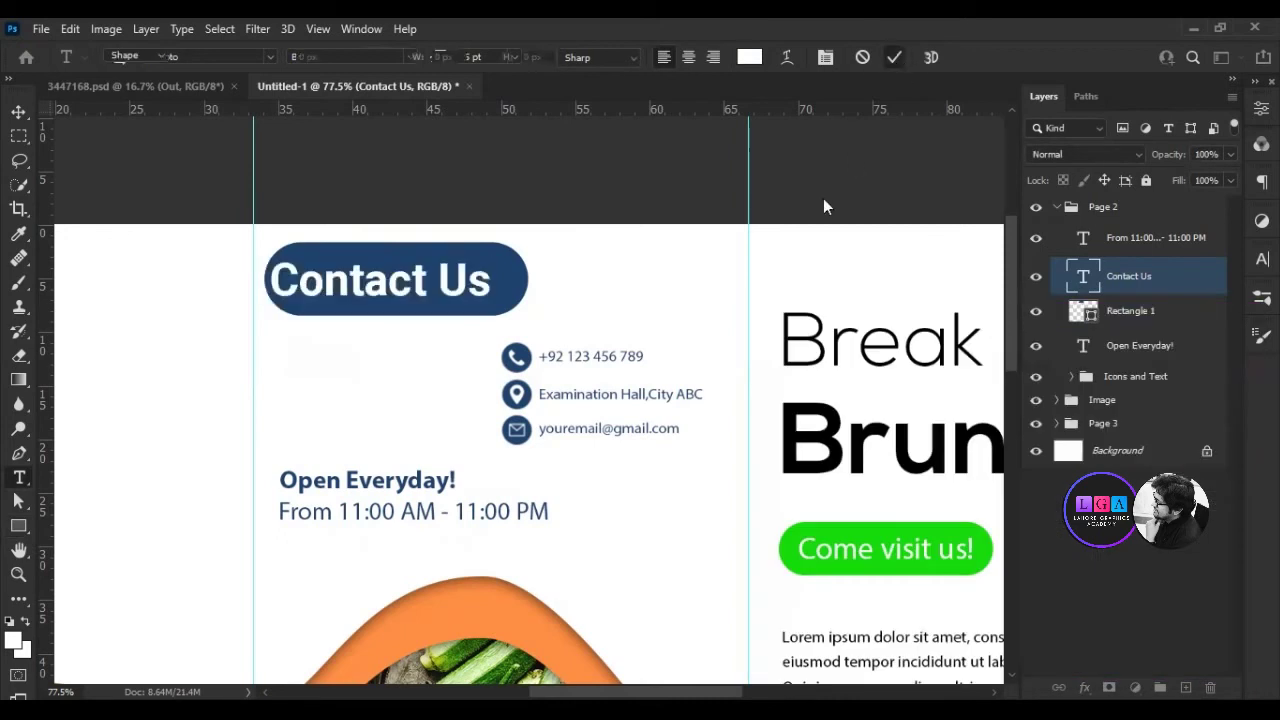
key(u)
Set the word 'Contact' to the Light font style, leaving 'Us' bold.
double_click(1084, 272)
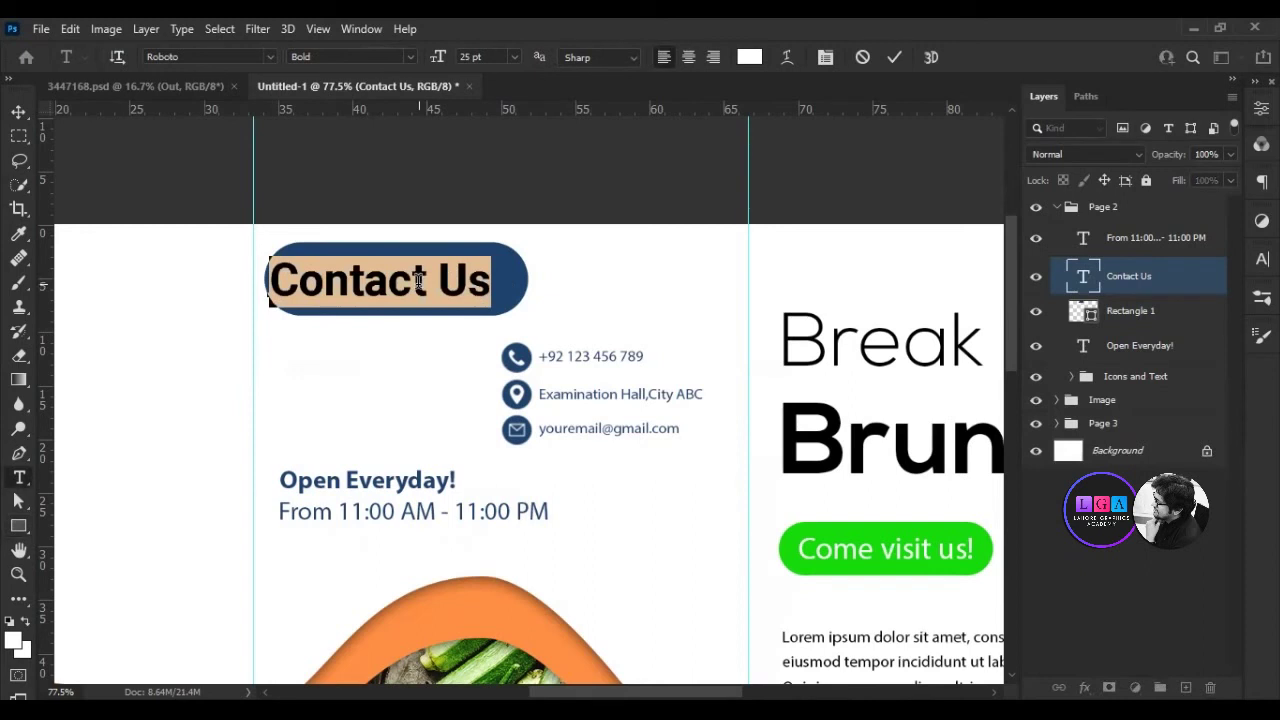
shift+click(428, 280)
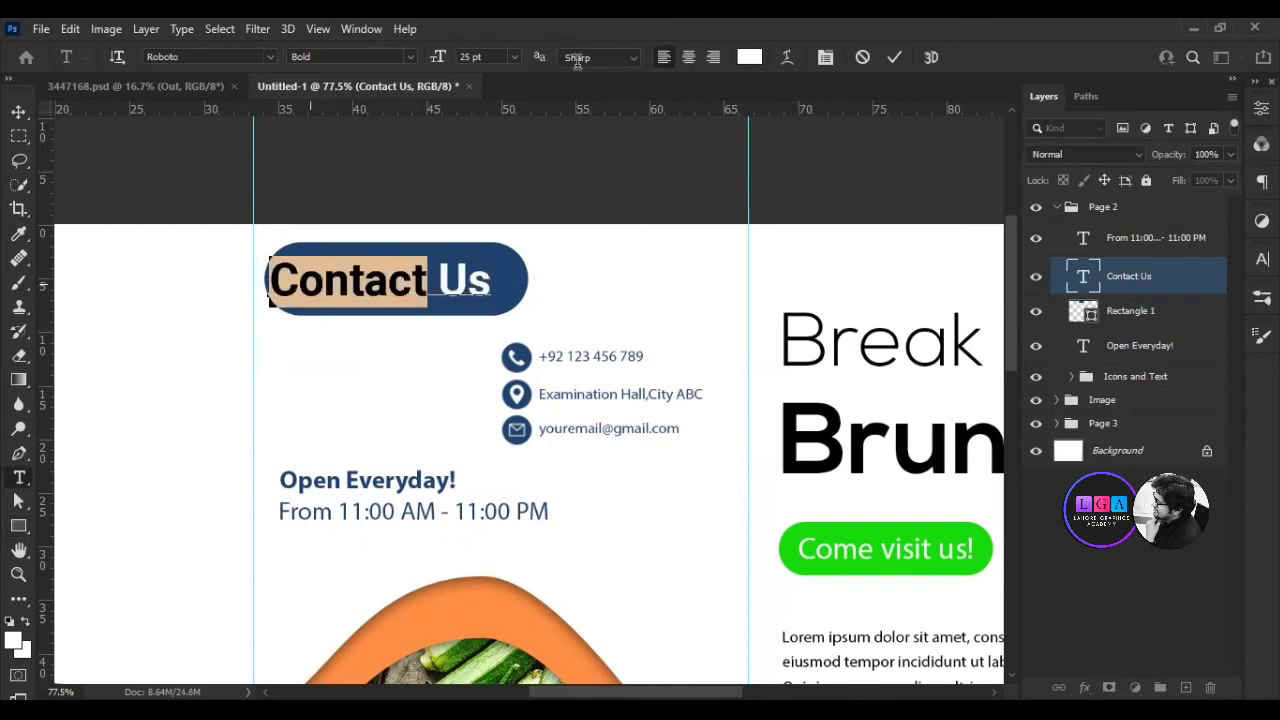
click(411, 57)
click(370, 135)
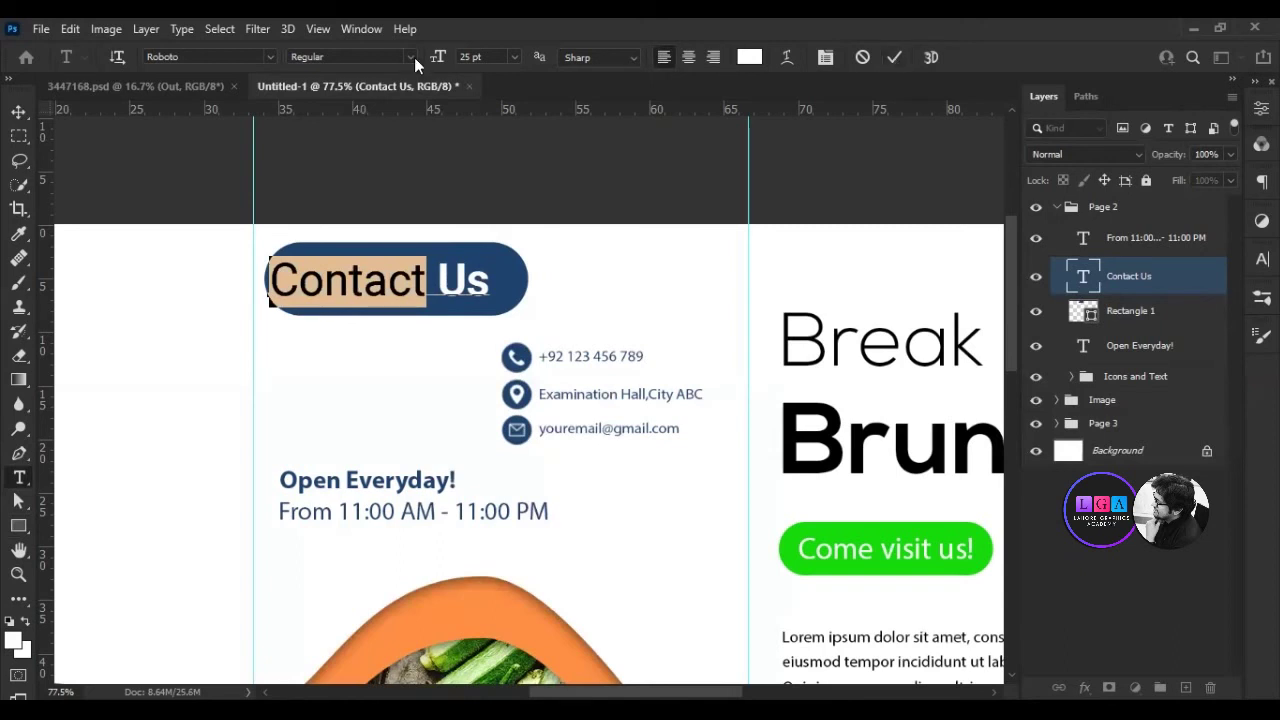
click(411, 55)
click(373, 102)
click(893, 58)
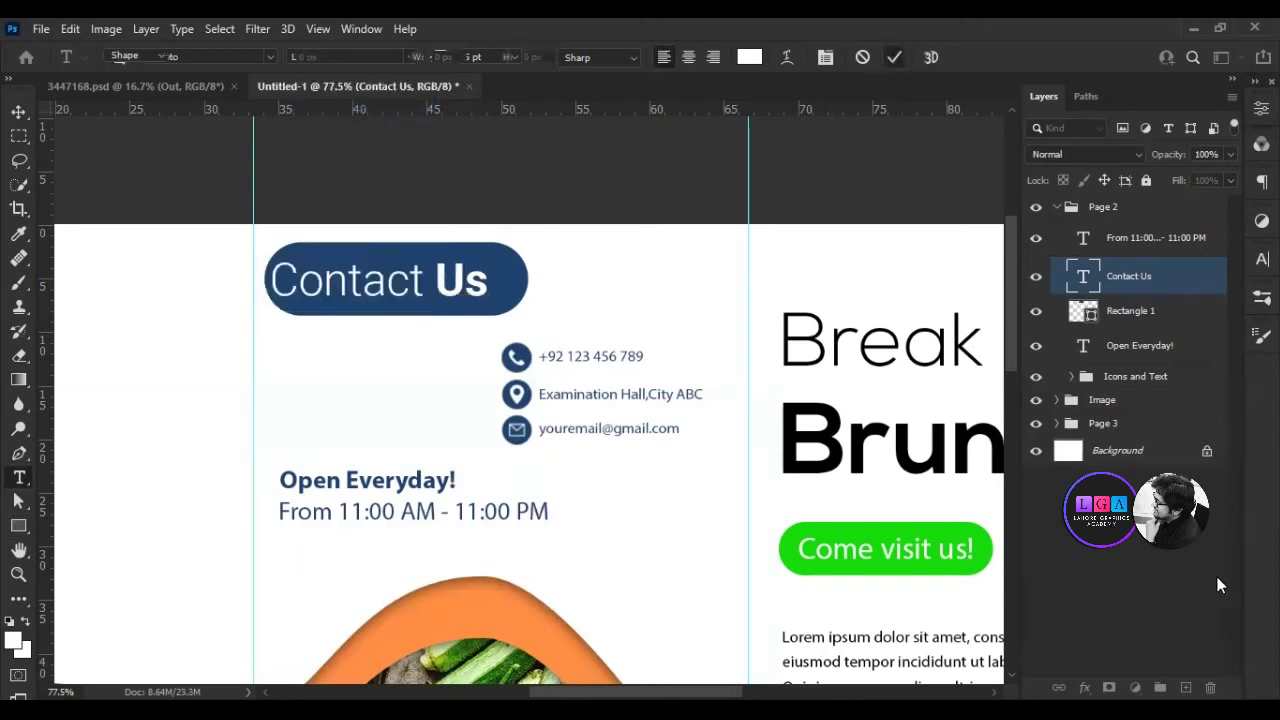
key(u)
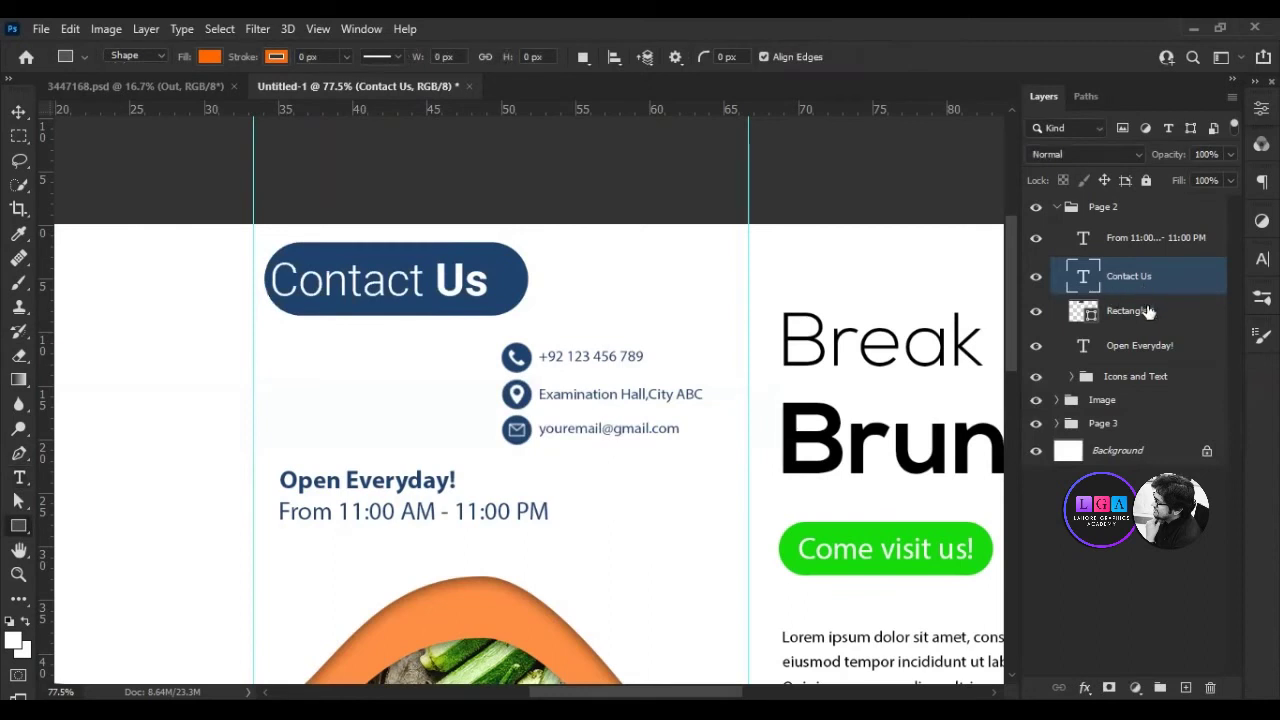
Centre the Contact Us label horizontally on the Rectangle 1 pill.
shift+click(1130, 311)
key(v)
click(427, 57)
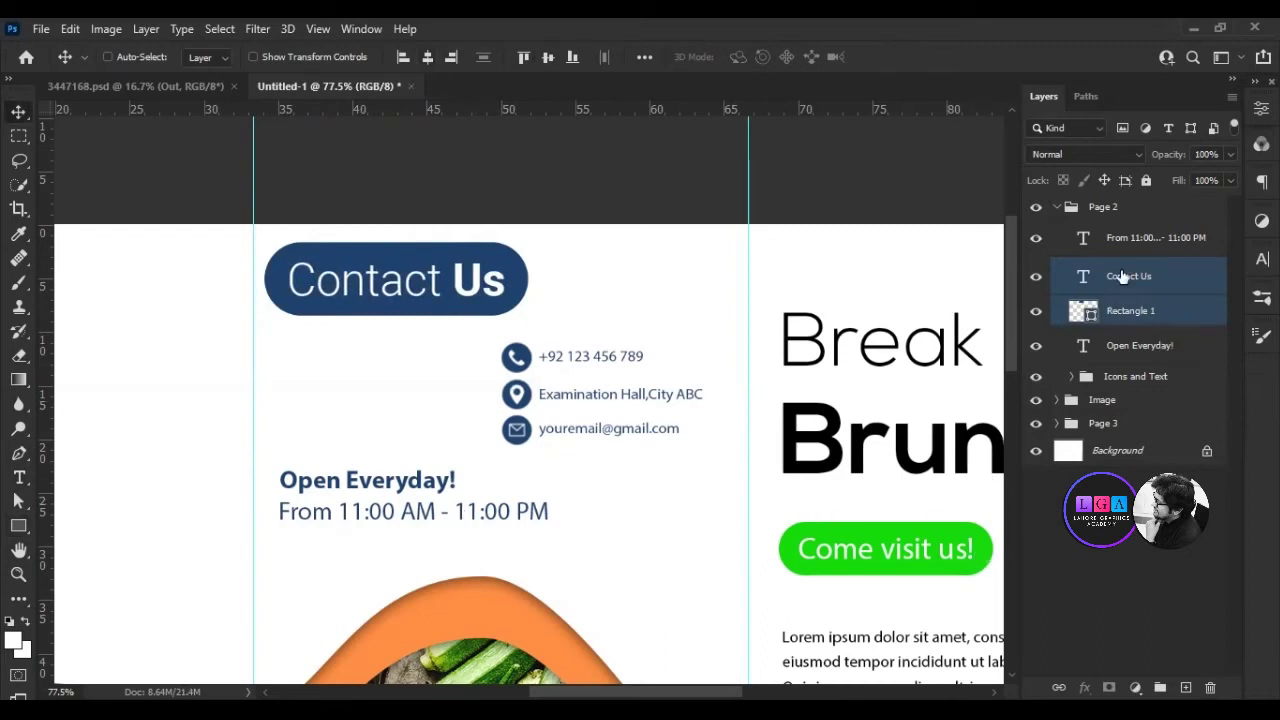
Nudge the Open Everyday! heading and opening-hours text slightly lower together.
ctrl+click(468, 510)
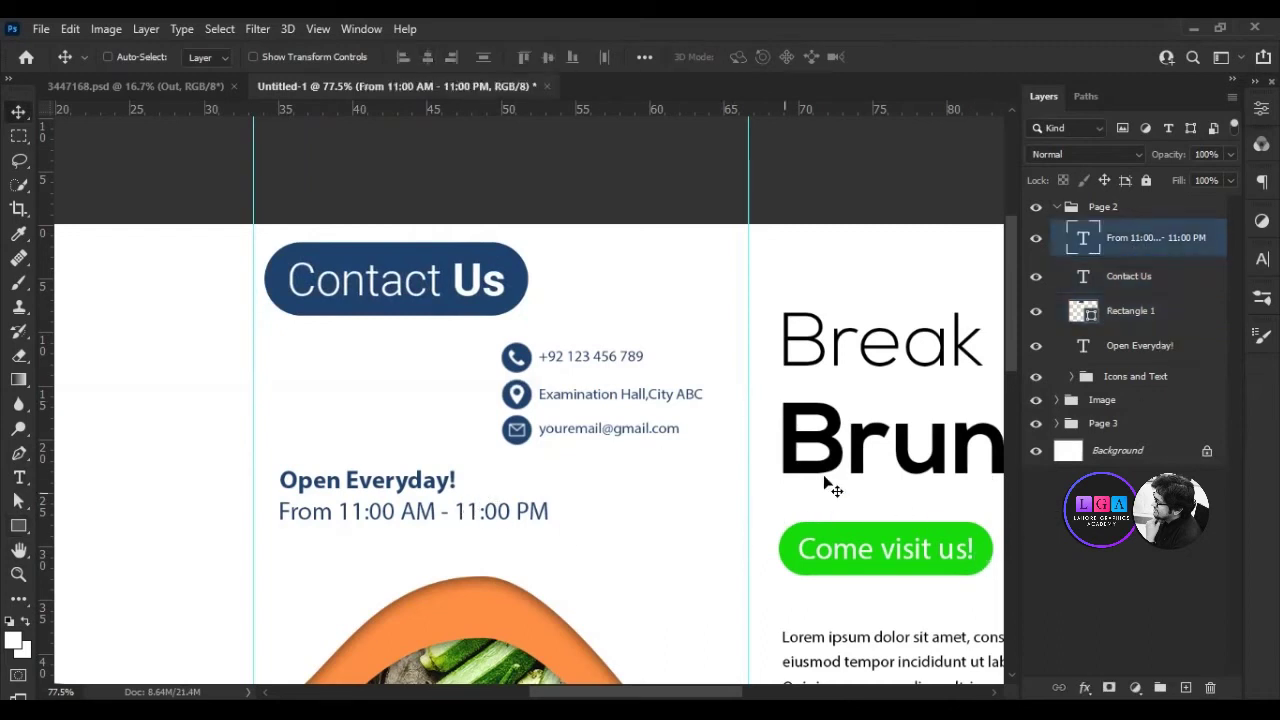
ctrl+click(1153, 347)
key(shift+Down)
key(shift+Down)
key(shift+Down)
key(shift+Down)
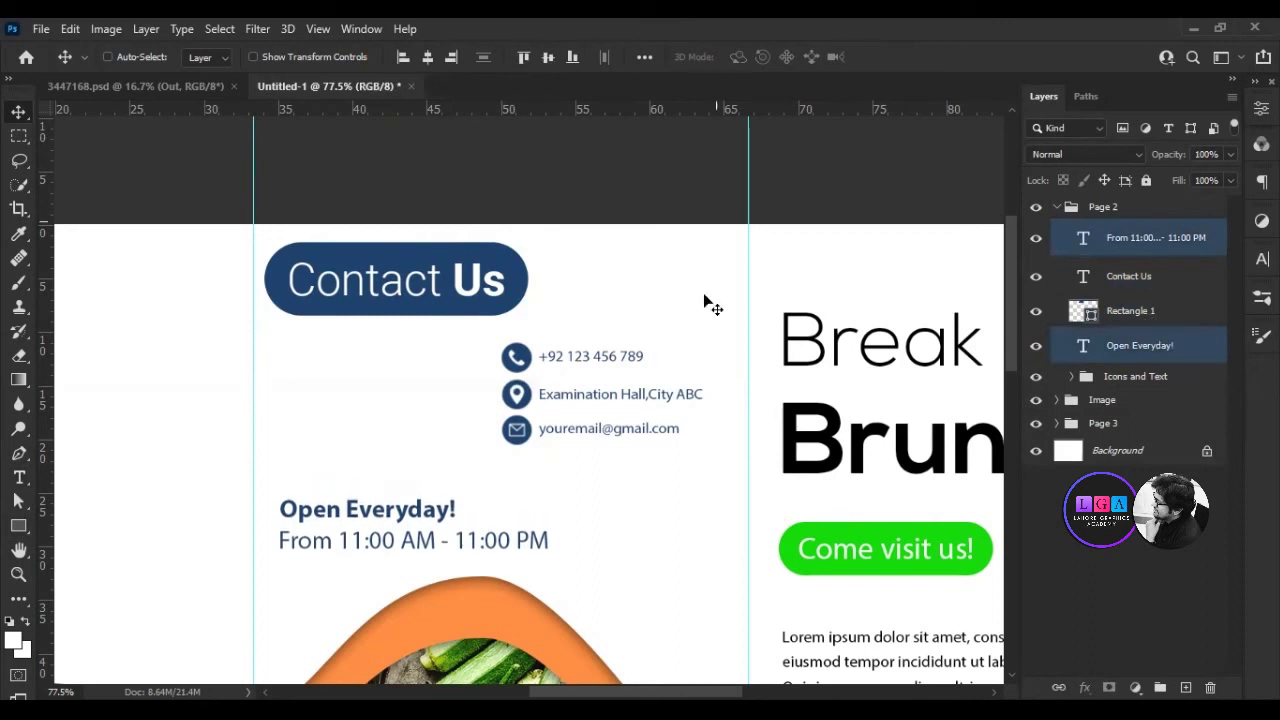
alt+scroll(724, 460, down, 2)
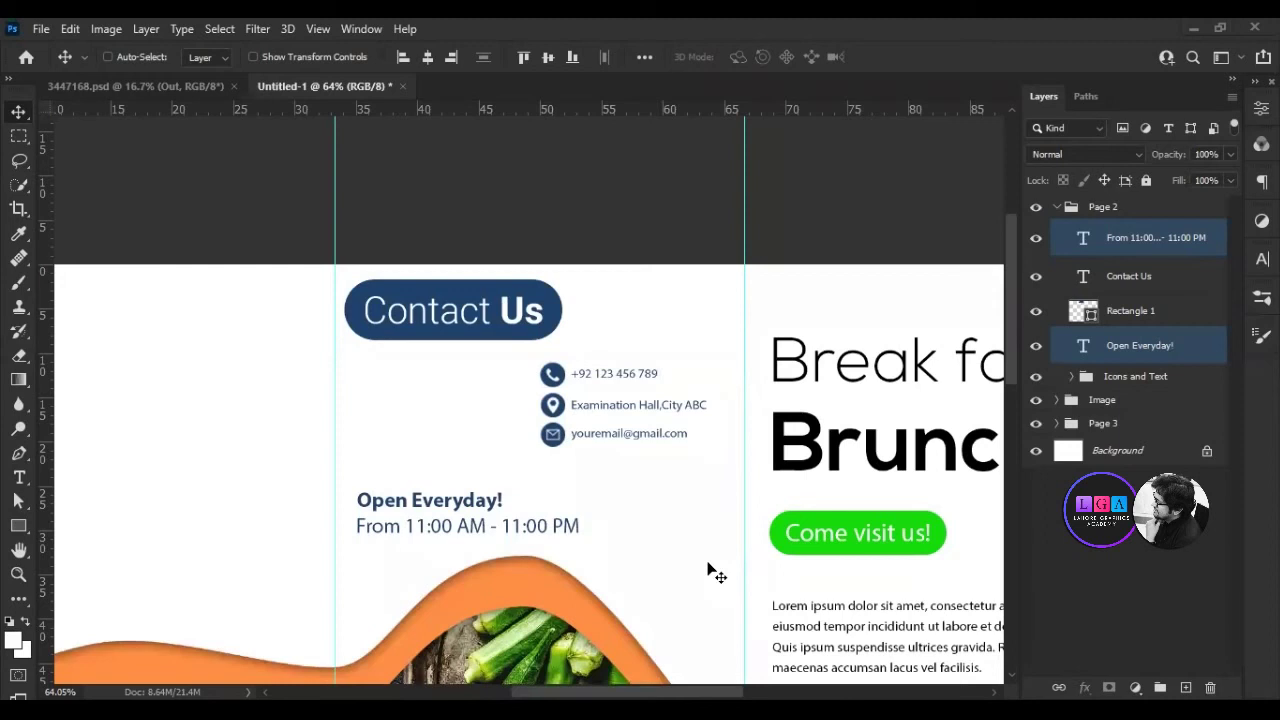
alt+scroll(707, 570, down, 4)
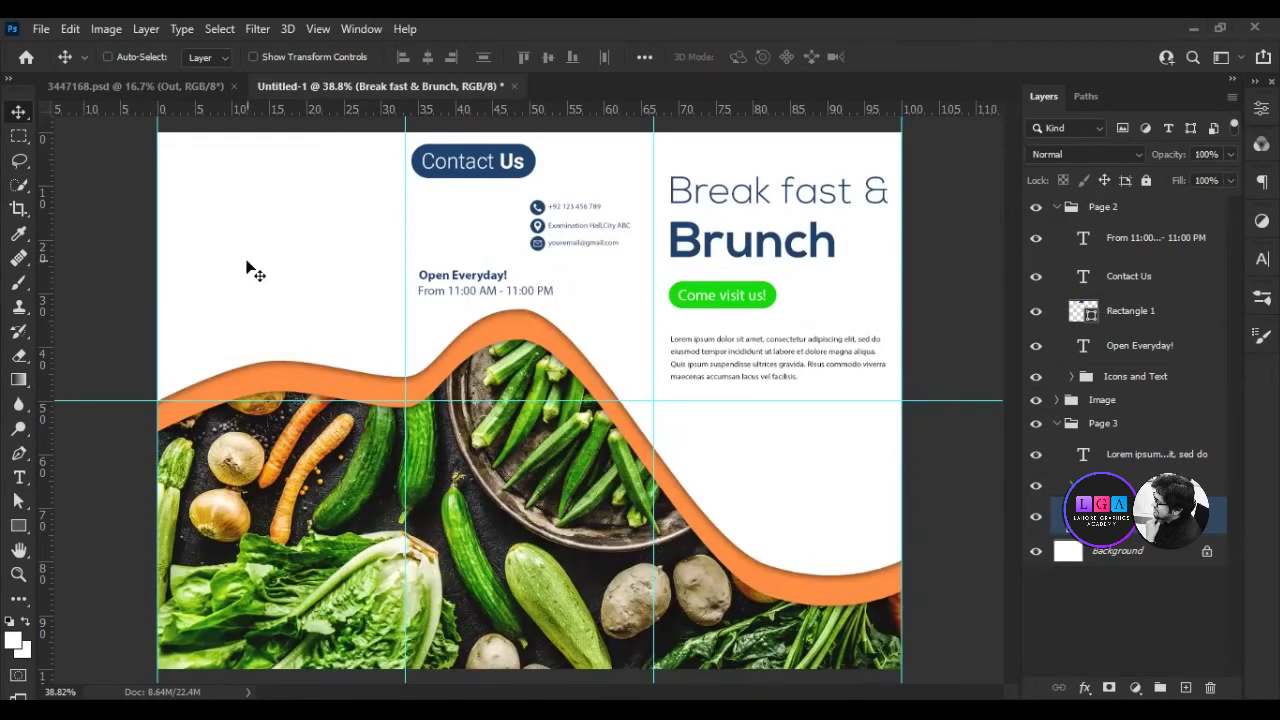
Commit the pending transform and drag the ig, fb, wa and t layers out of Page 3.
key(ctrl+t)
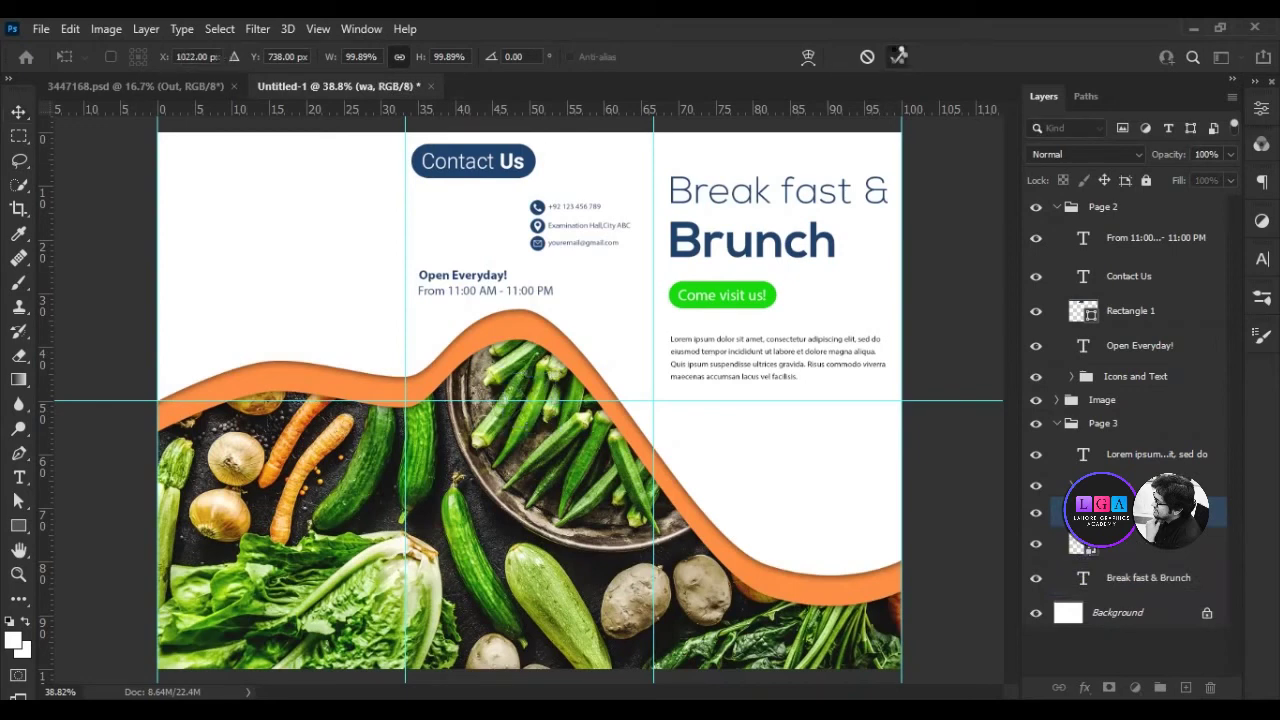
click(898, 56)
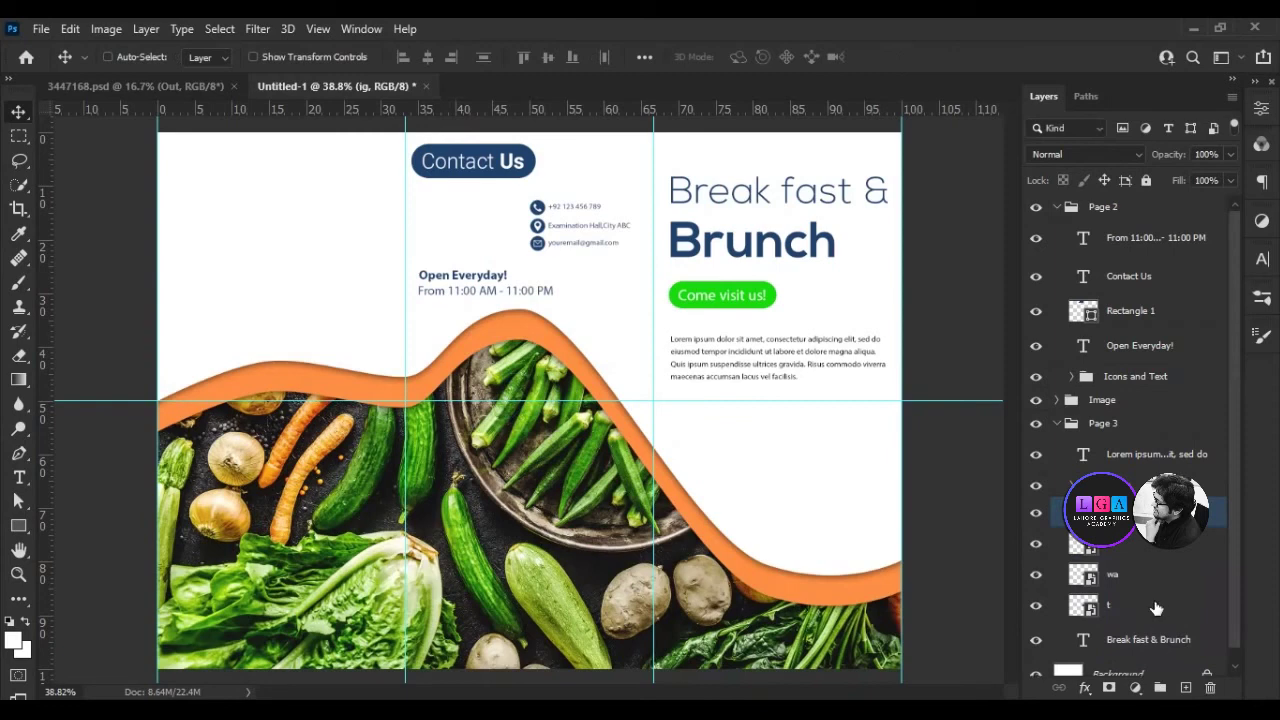
shift+click(1155, 605)
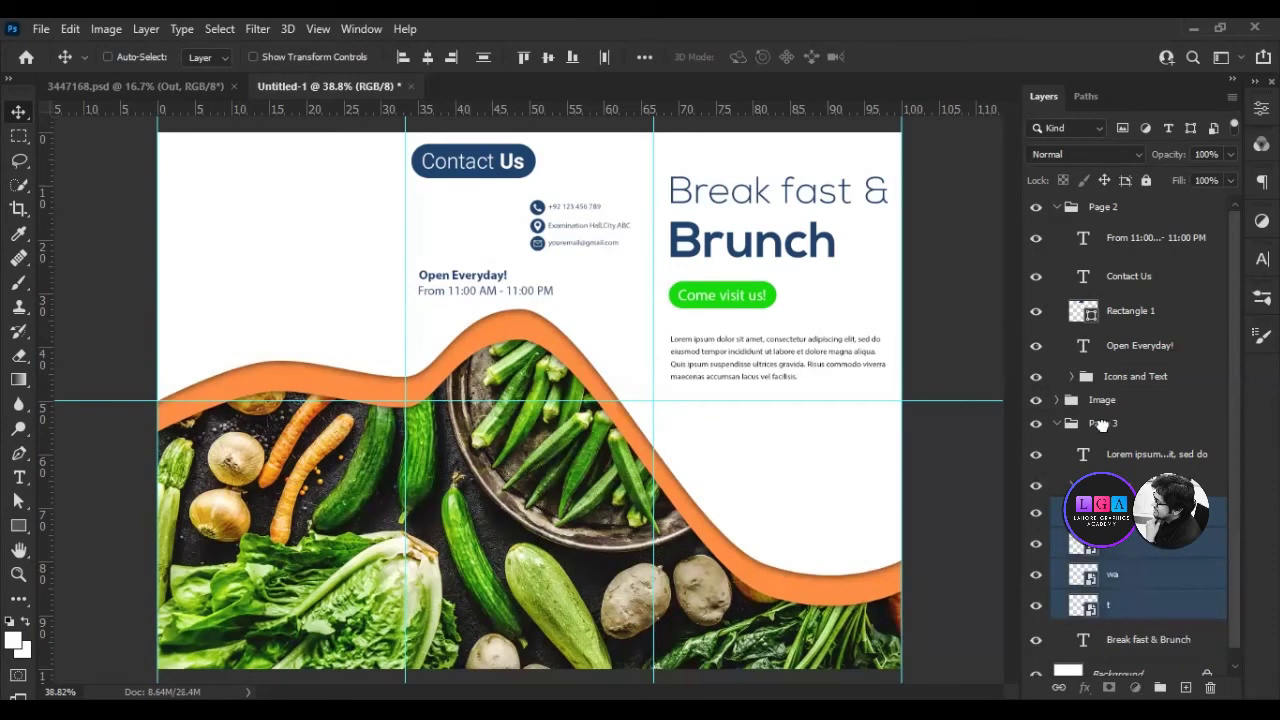
drag(1101, 424, 1100, 620)
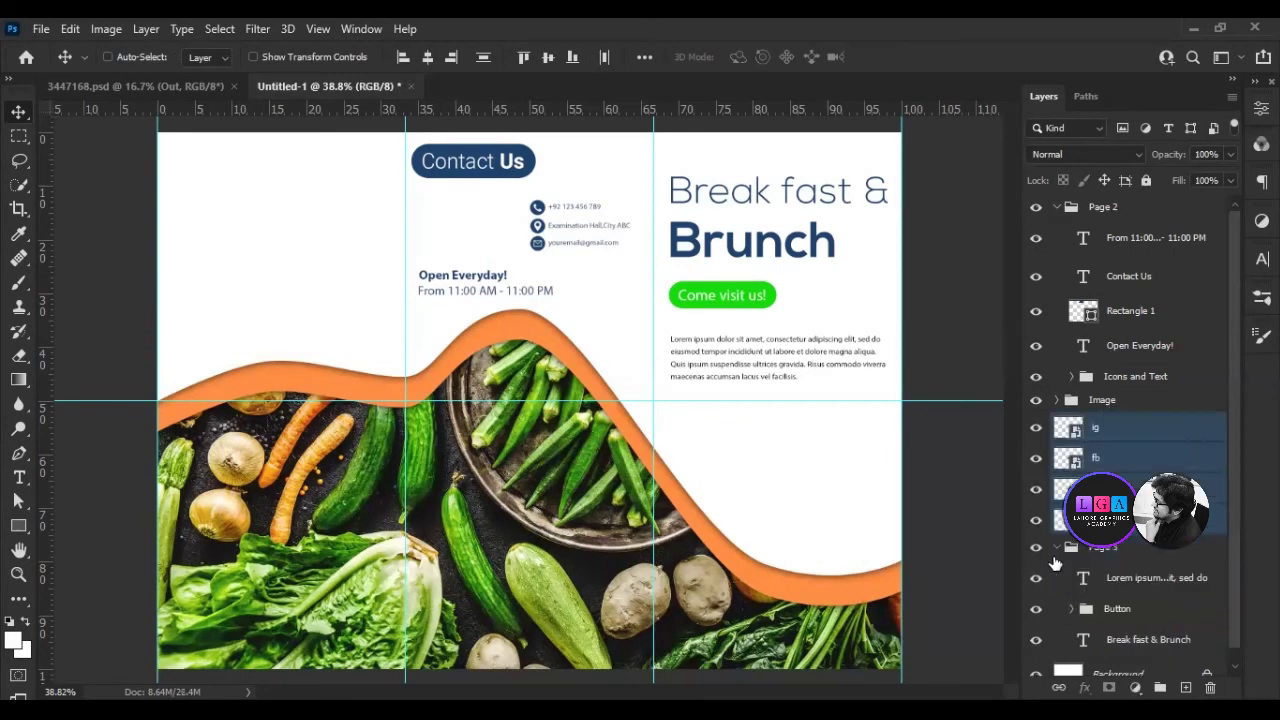
Collapse the Page 2 and Page 3 groups and move the icon layers to the top of the stack.
click(1057, 548)
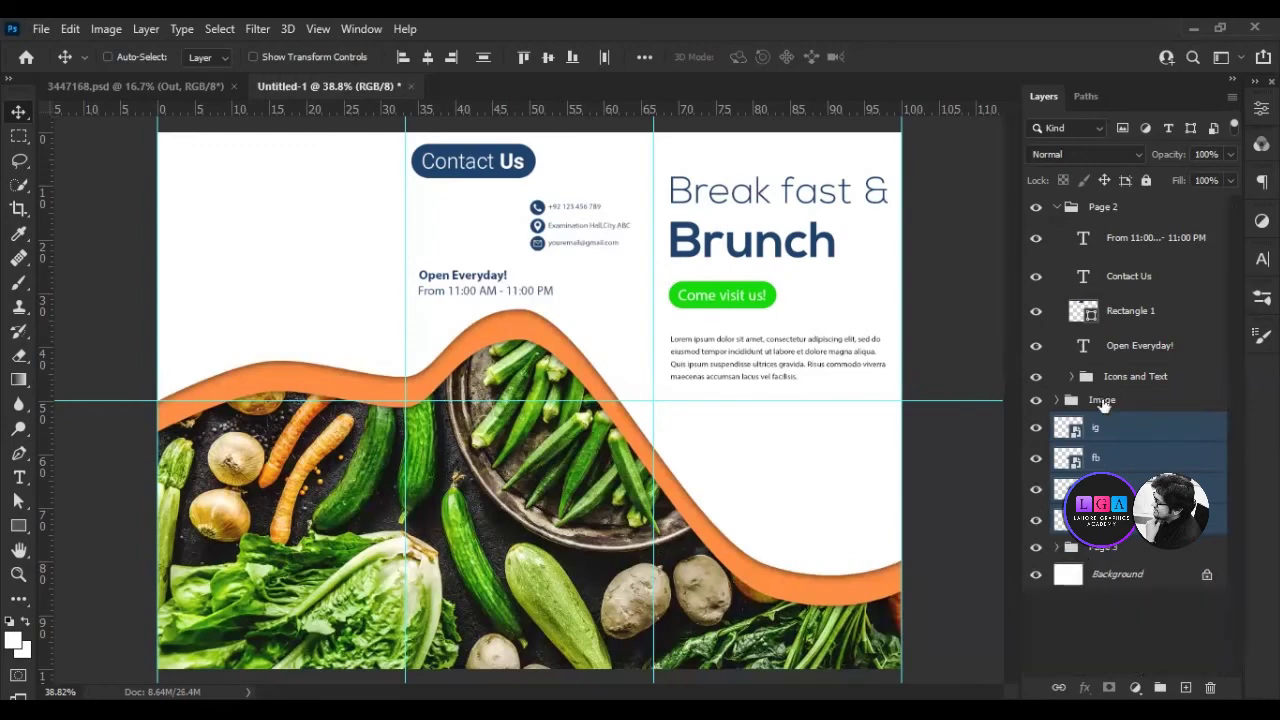
click(1057, 207)
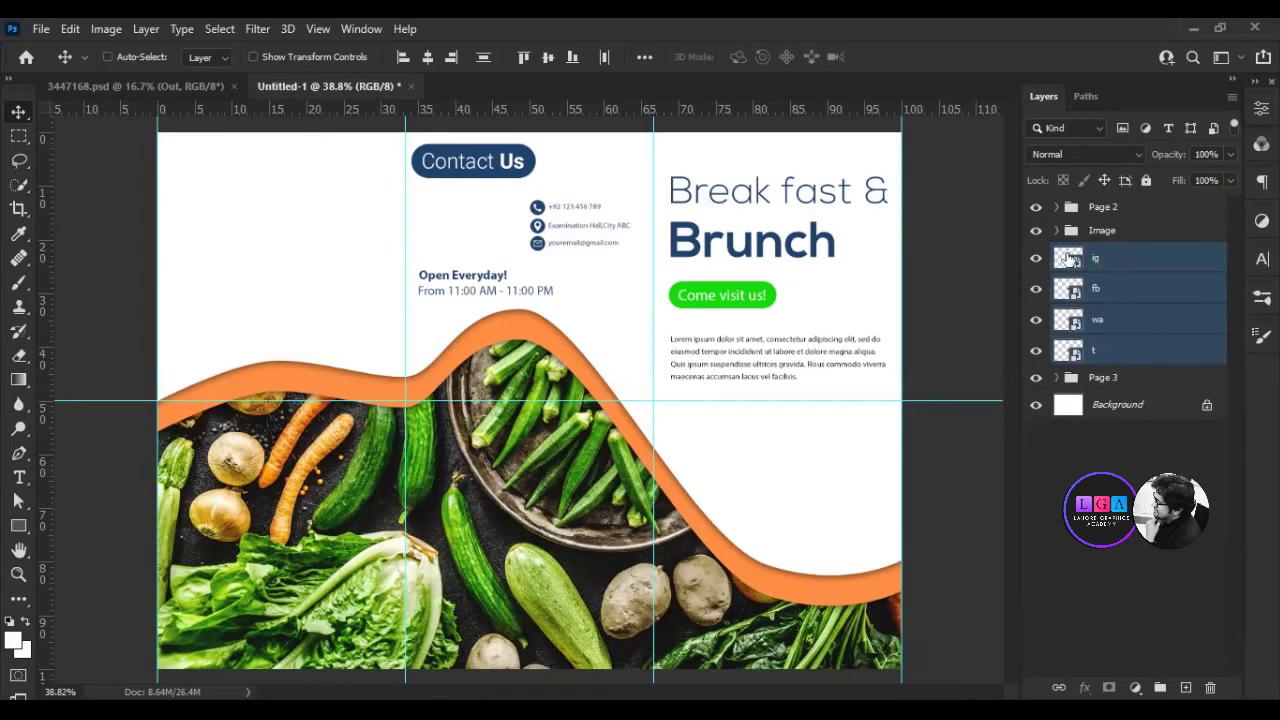
drag(1108, 319, 1093, 200)
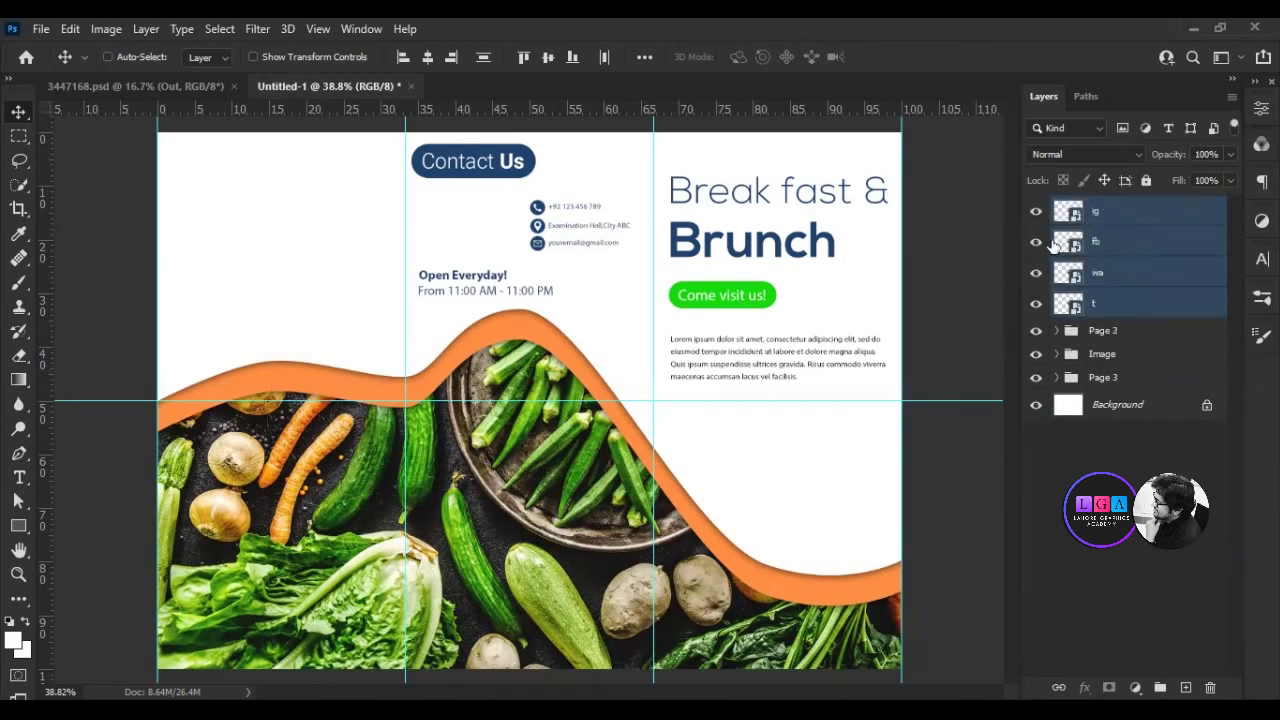
click(530, 401)
click(206, 244)
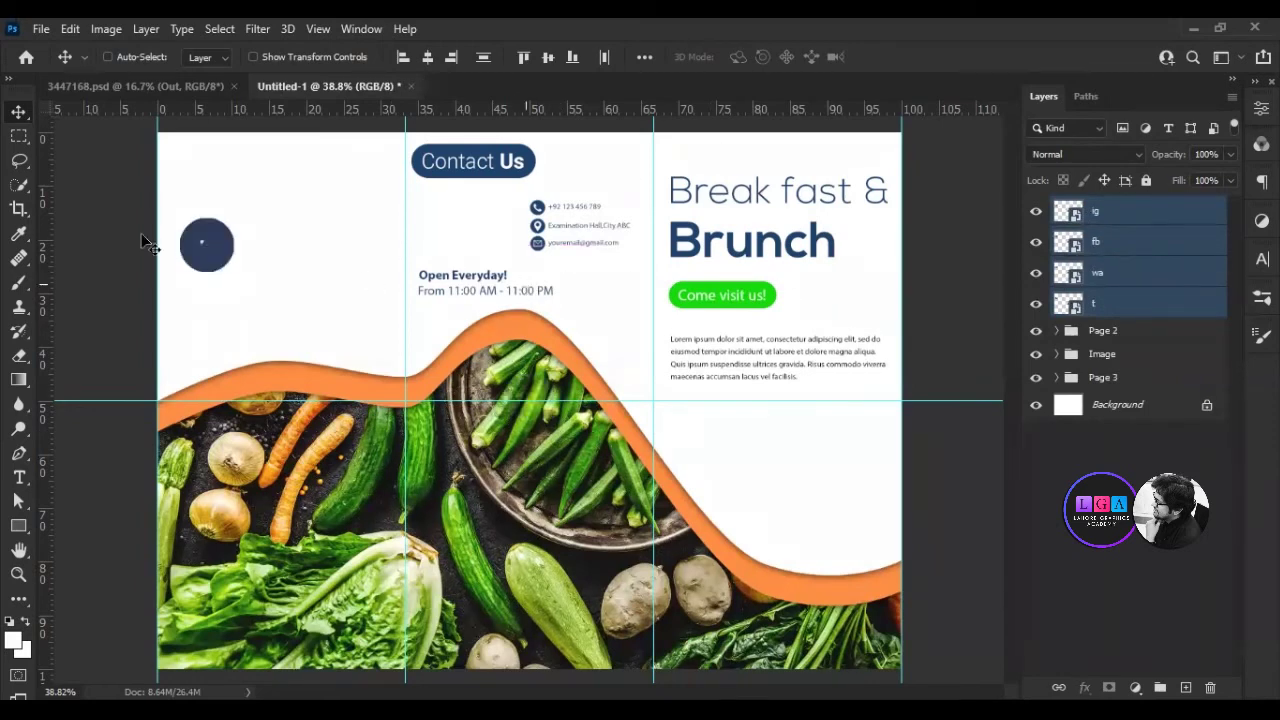
Zoom into the left panel and scale the four icon layers down to about 67%.
mouse_move(112, 182)
mouse_down()
mouse_move(172, 228)
mouse_move(317, 289)
mouse_up()
drag(331, 337, 343, 387)
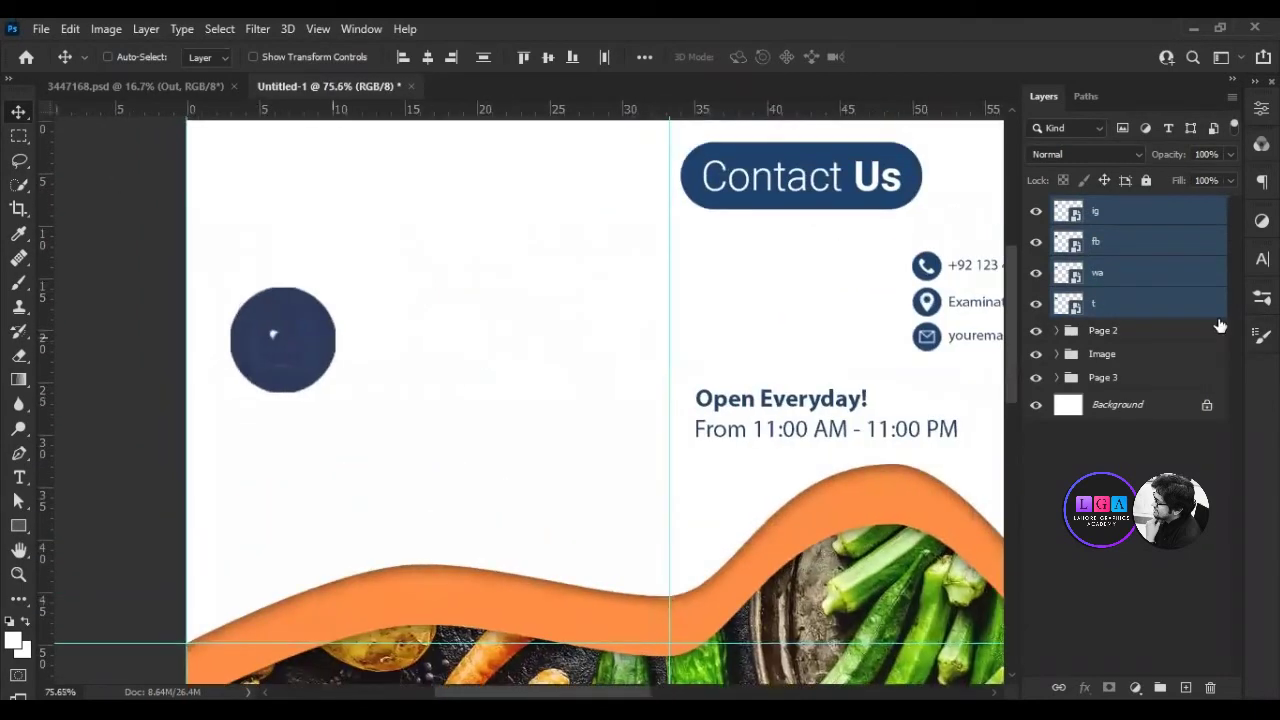
click(1097, 311)
shift+click(1107, 226)
key(ctrl+t)
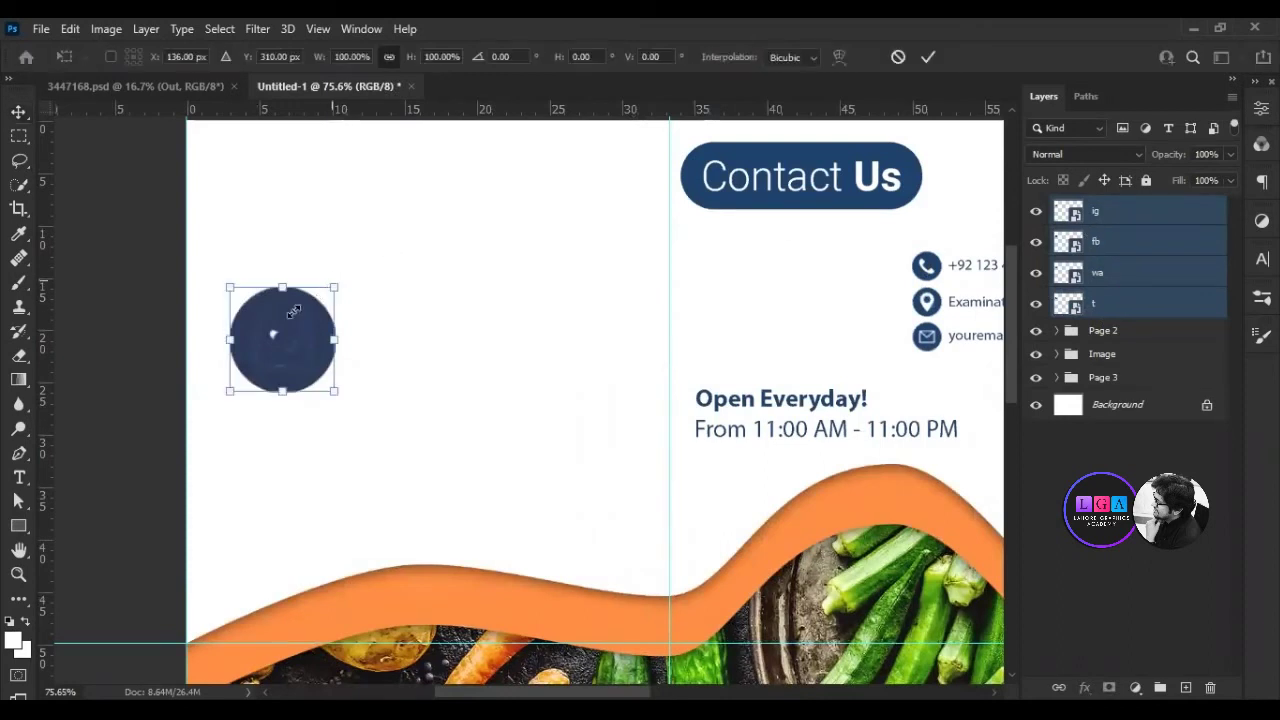
drag(334, 288, 288, 335)
click(930, 57)
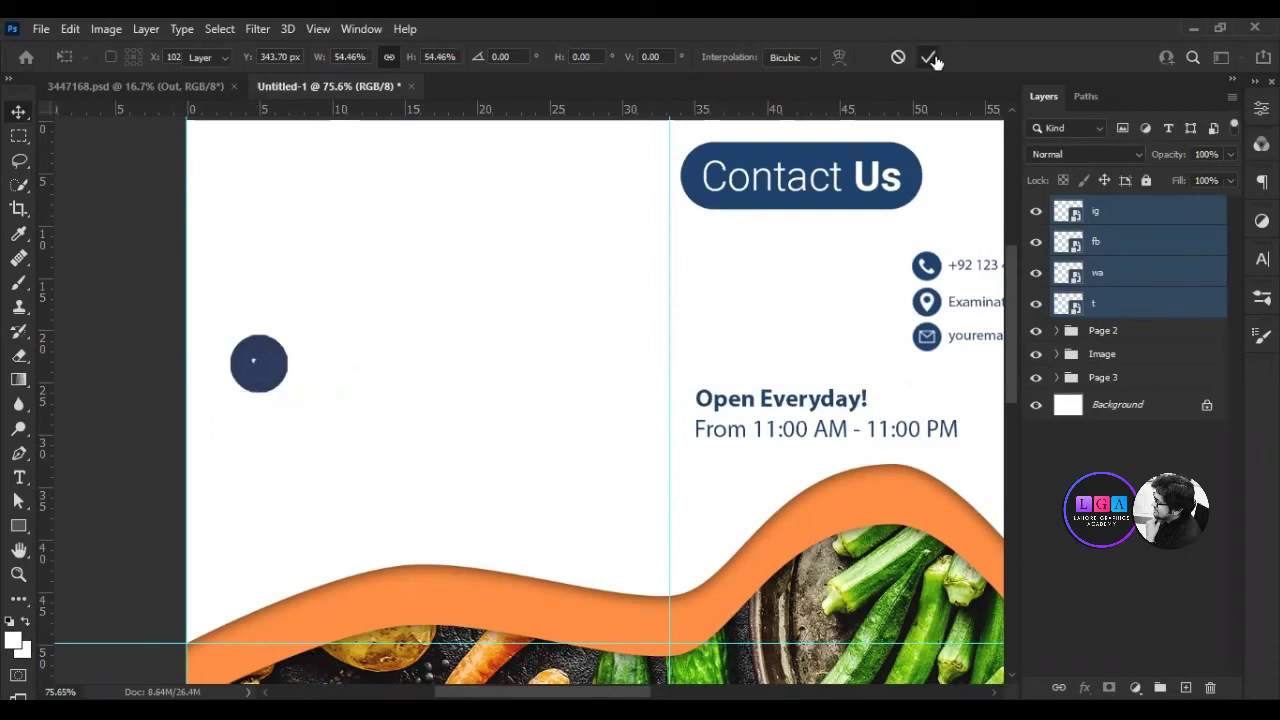
Rescale the four icons together into a smaller column placed lower on the panel.
click(1144, 310)
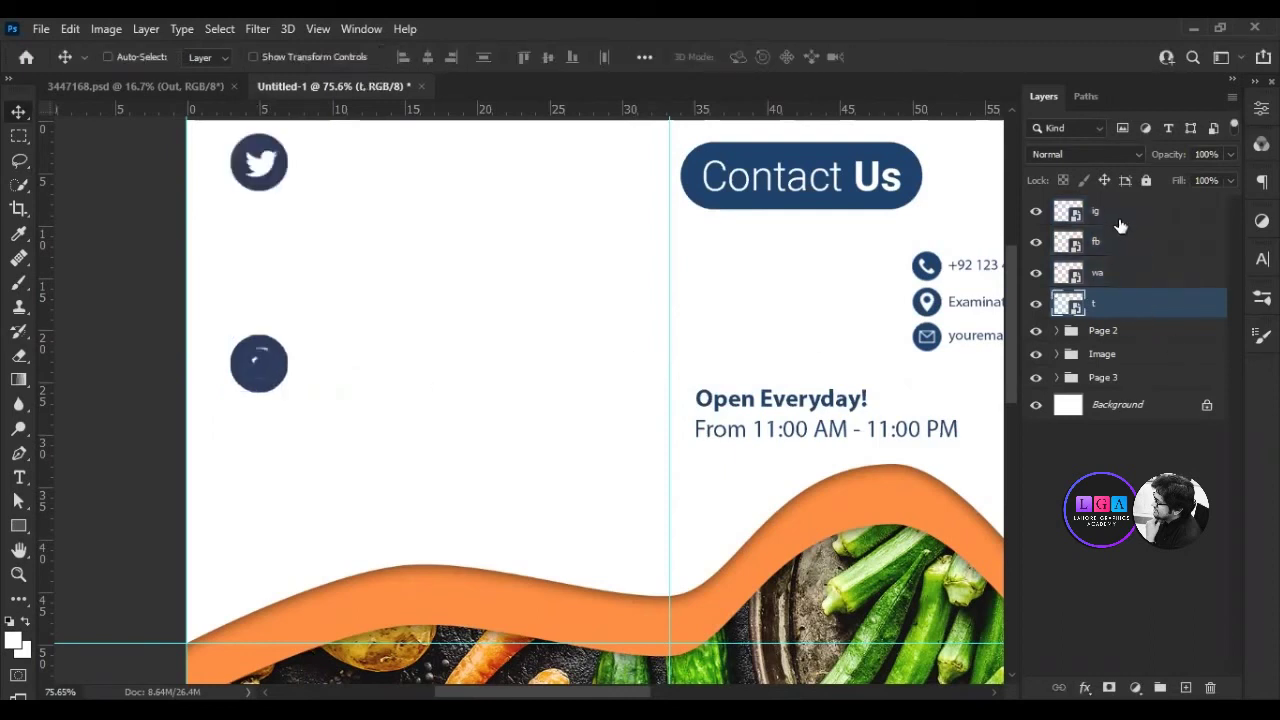
shift+click(1120, 220)
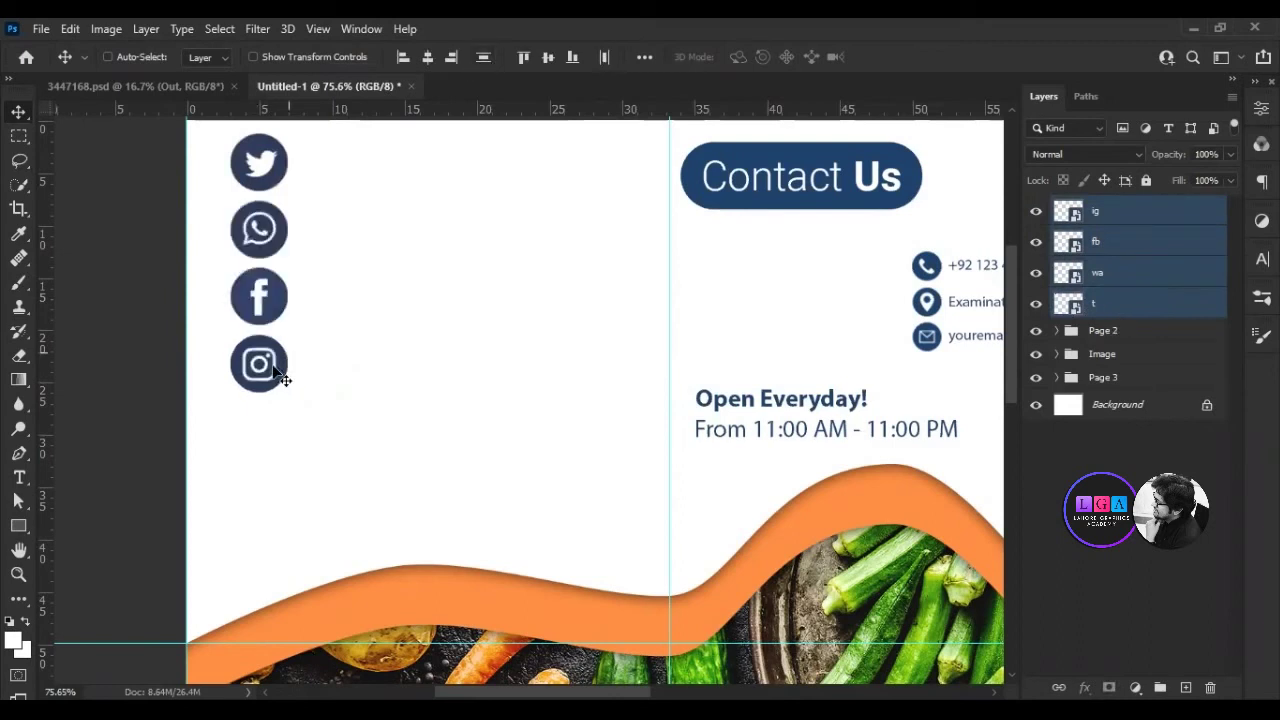
key(ctrl)
key(ctrl+t)
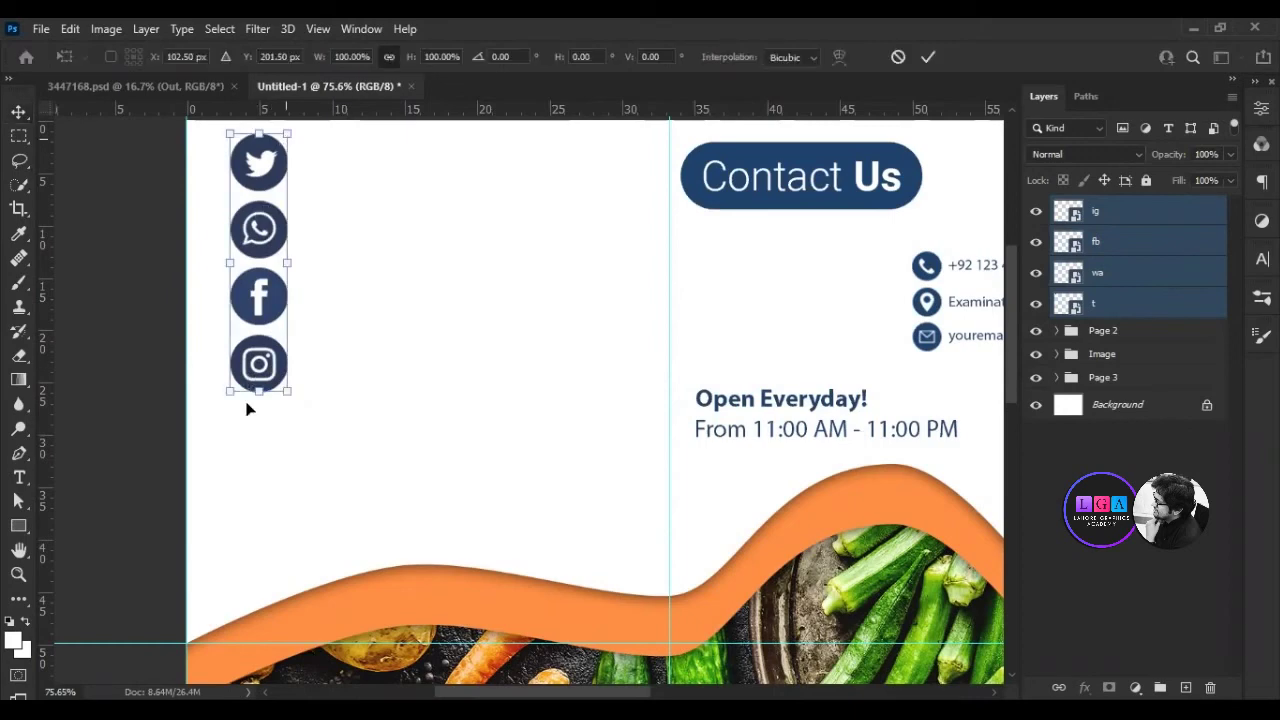
click(928, 57)
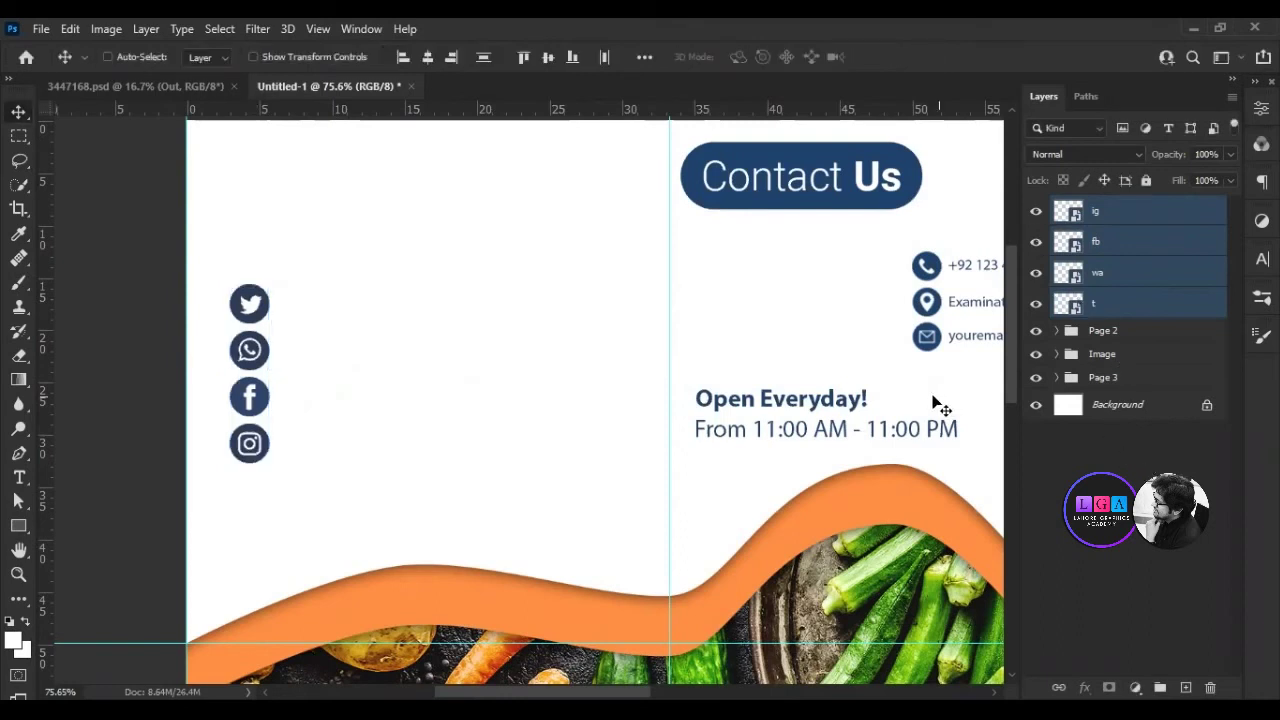
click(22, 477)
Write a 'Breakfast&Brunch' text label beside the Twitter icon.
click(295, 305)
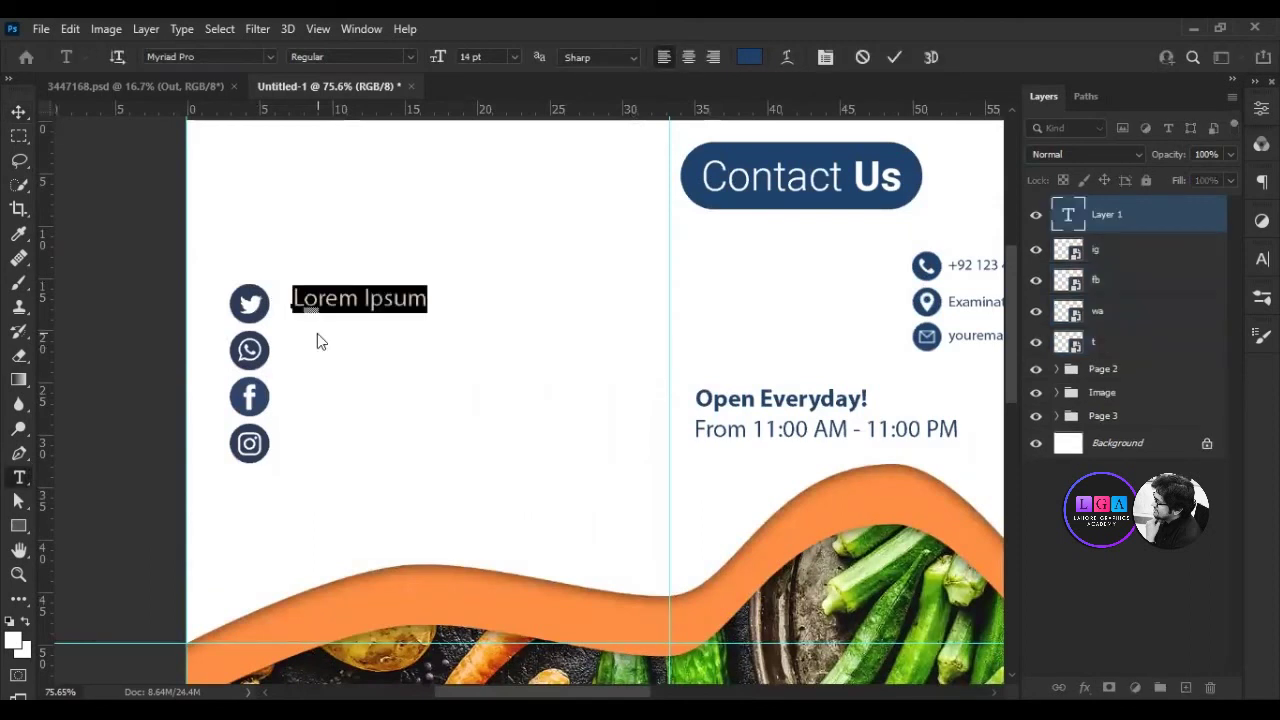
key(BackSpace)
text(Breakfa)
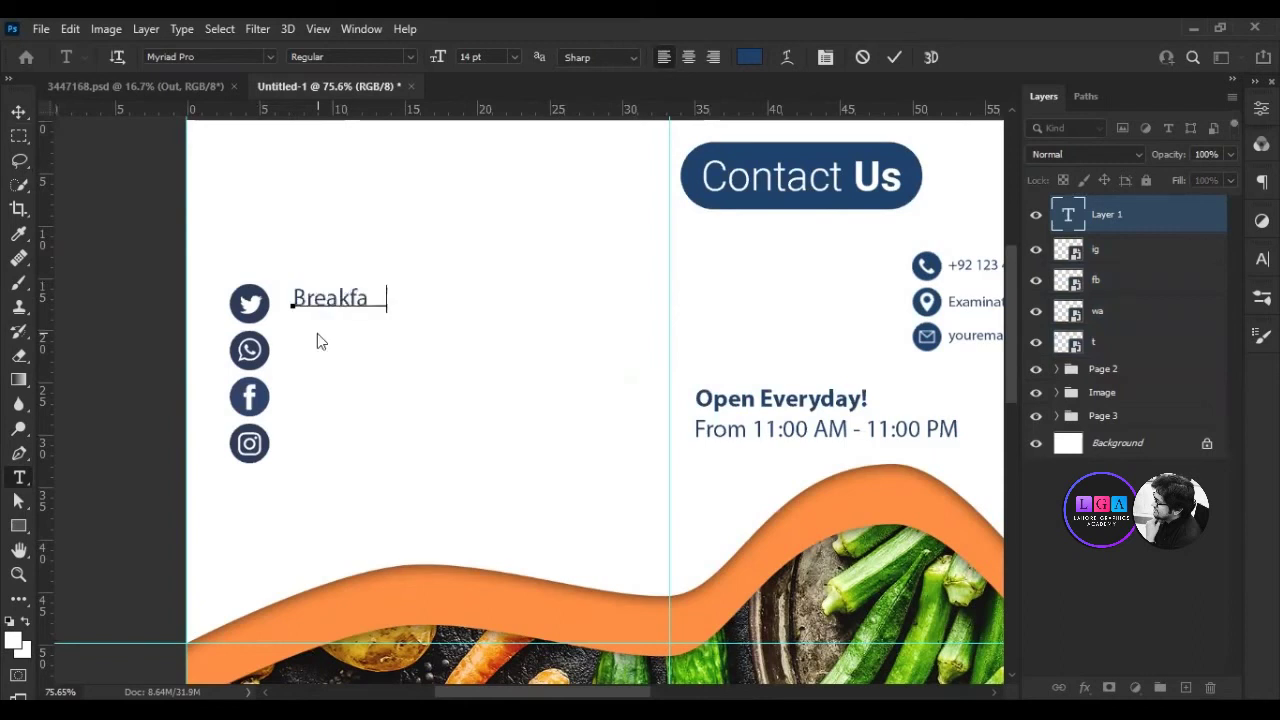
text(st&)
text(Brunch)
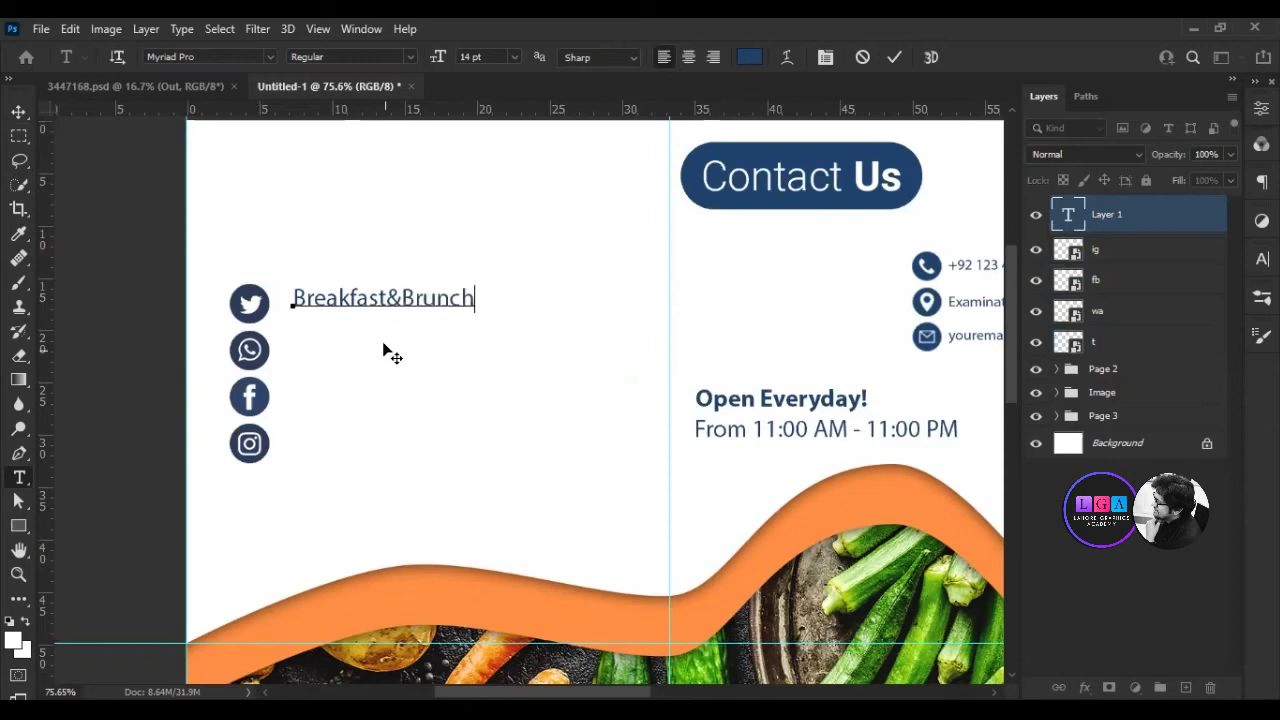
drag(383, 345, 372, 346)
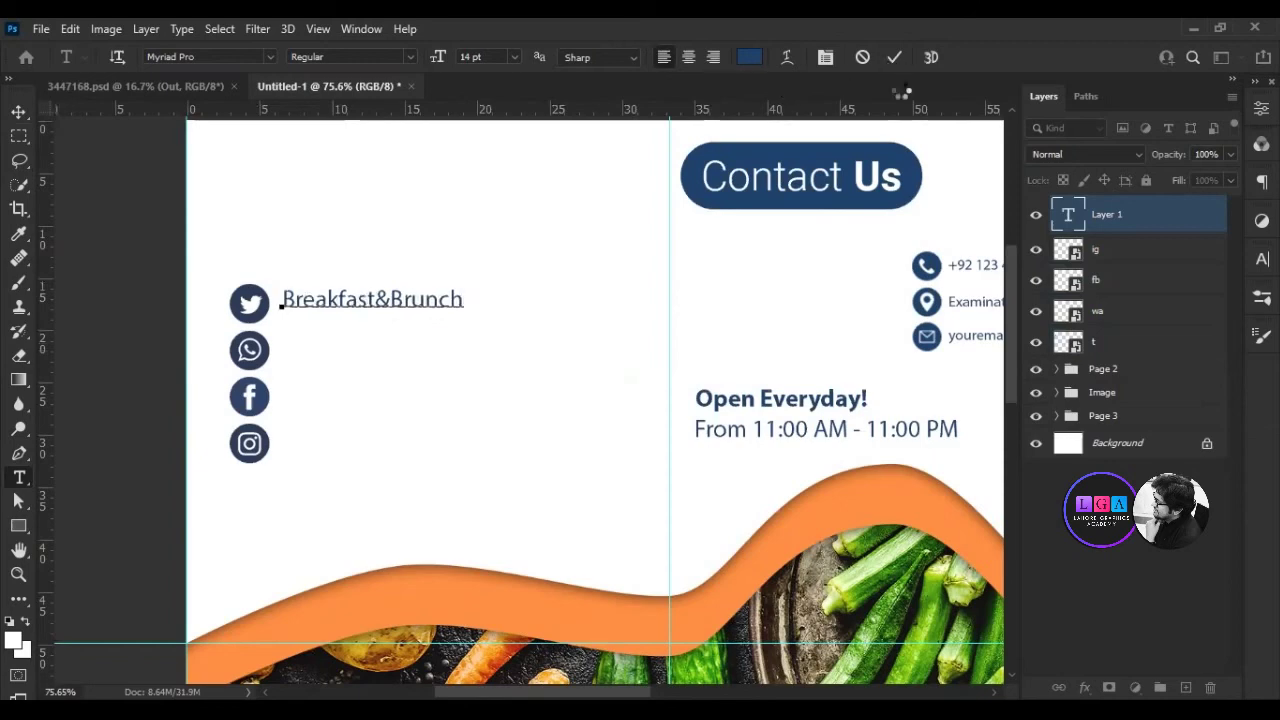
click(896, 57)
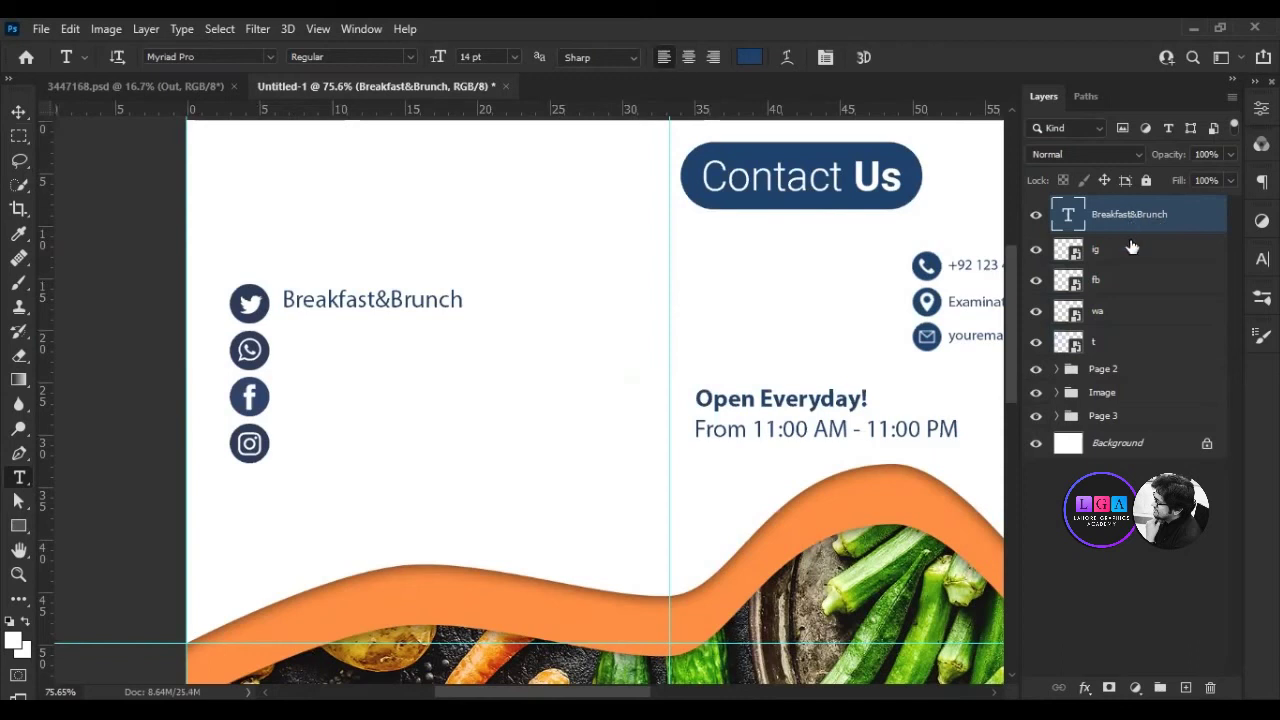
Duplicate the label three times and distribute the four labels evenly down the icon column.
key(ctrl+j)
key(ctrl+j)
key(ctrl+j)
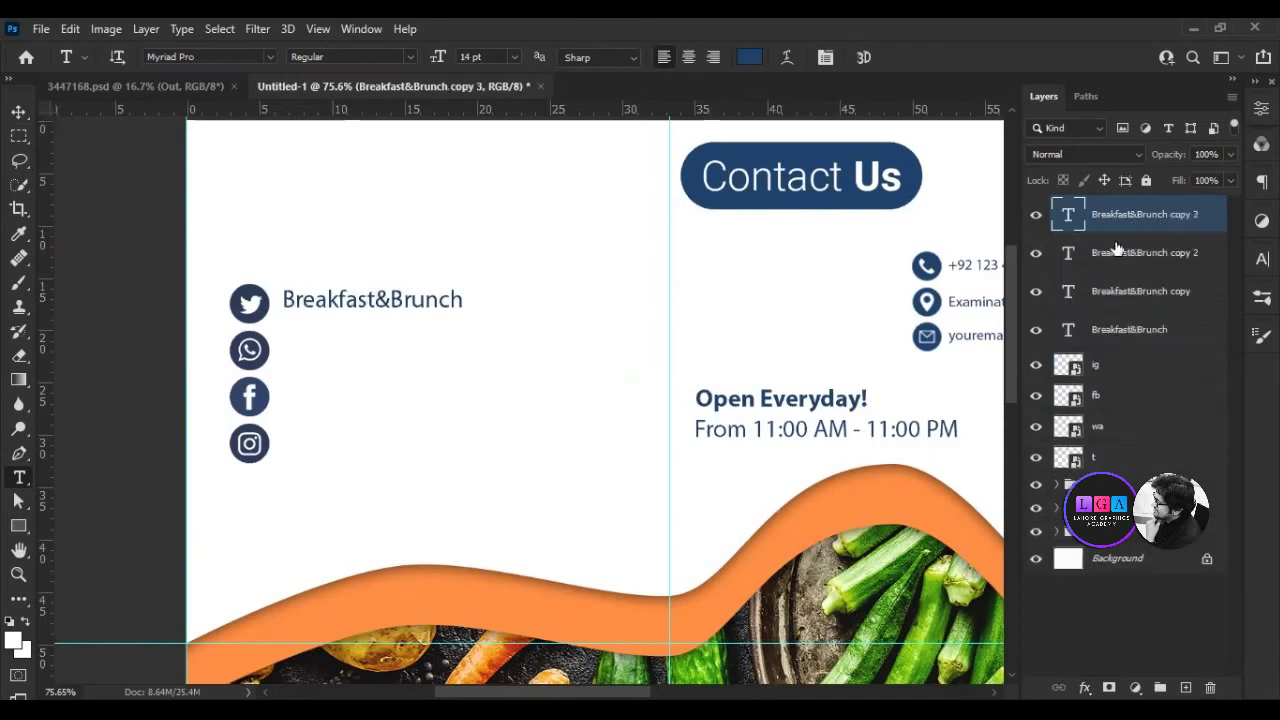
key(v)
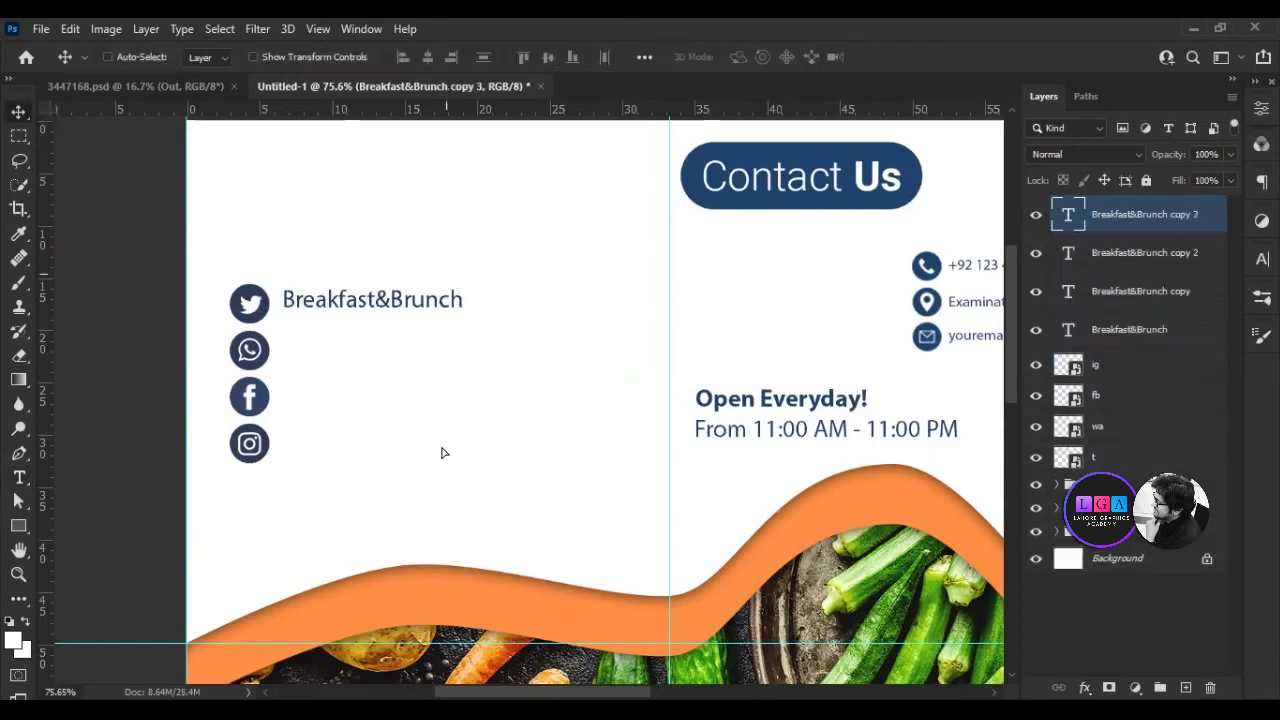
shift+click(1183, 333)
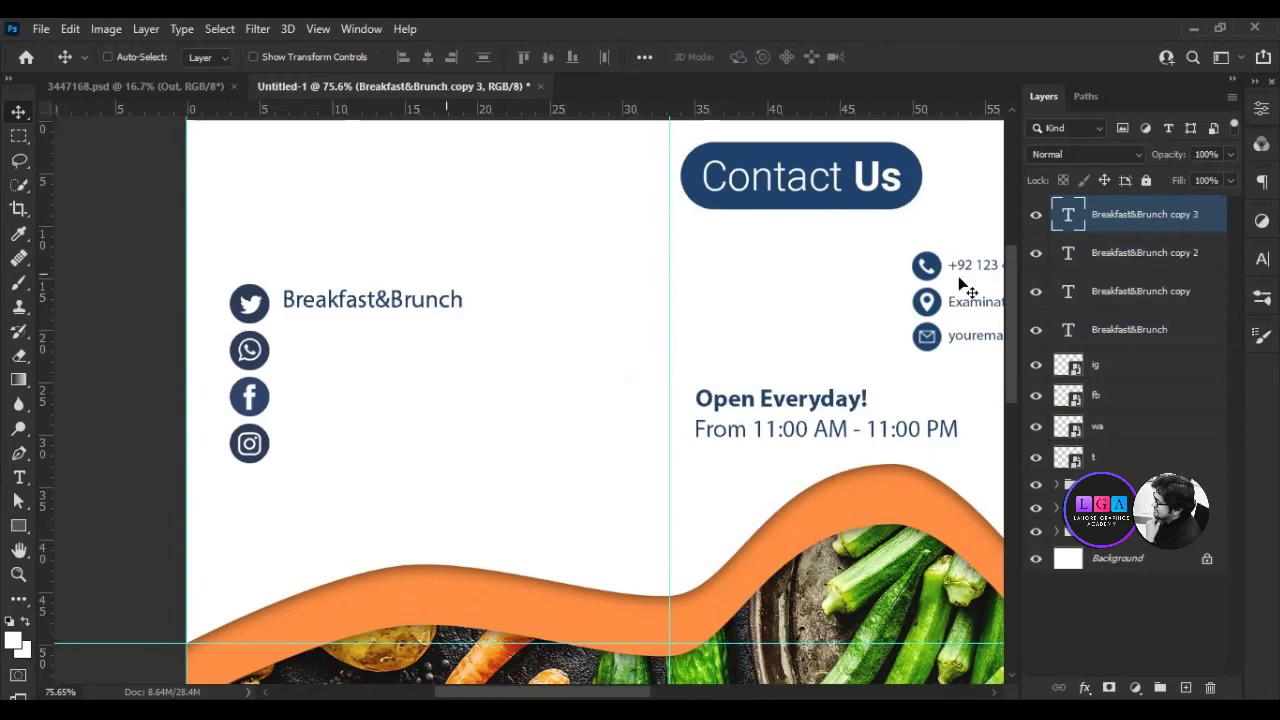
click(484, 58)
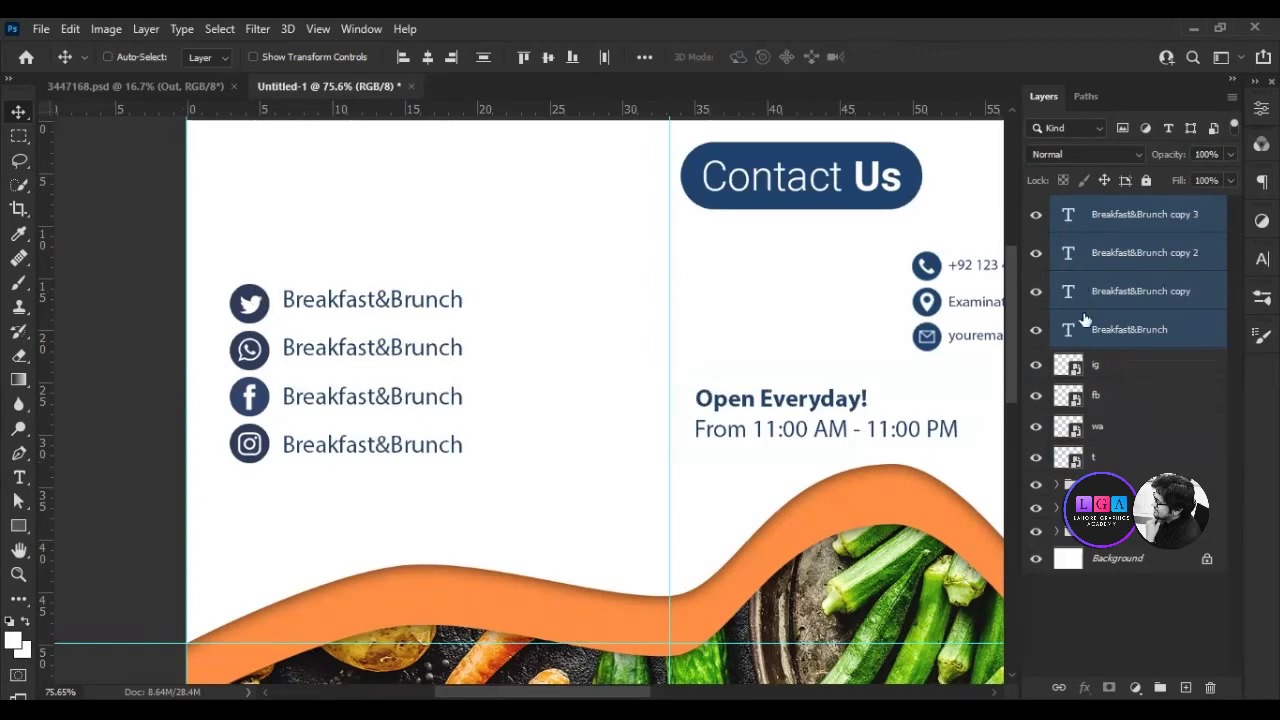
Replace the WhatsApp-row label text with a sample phone number.
click(1038, 299)
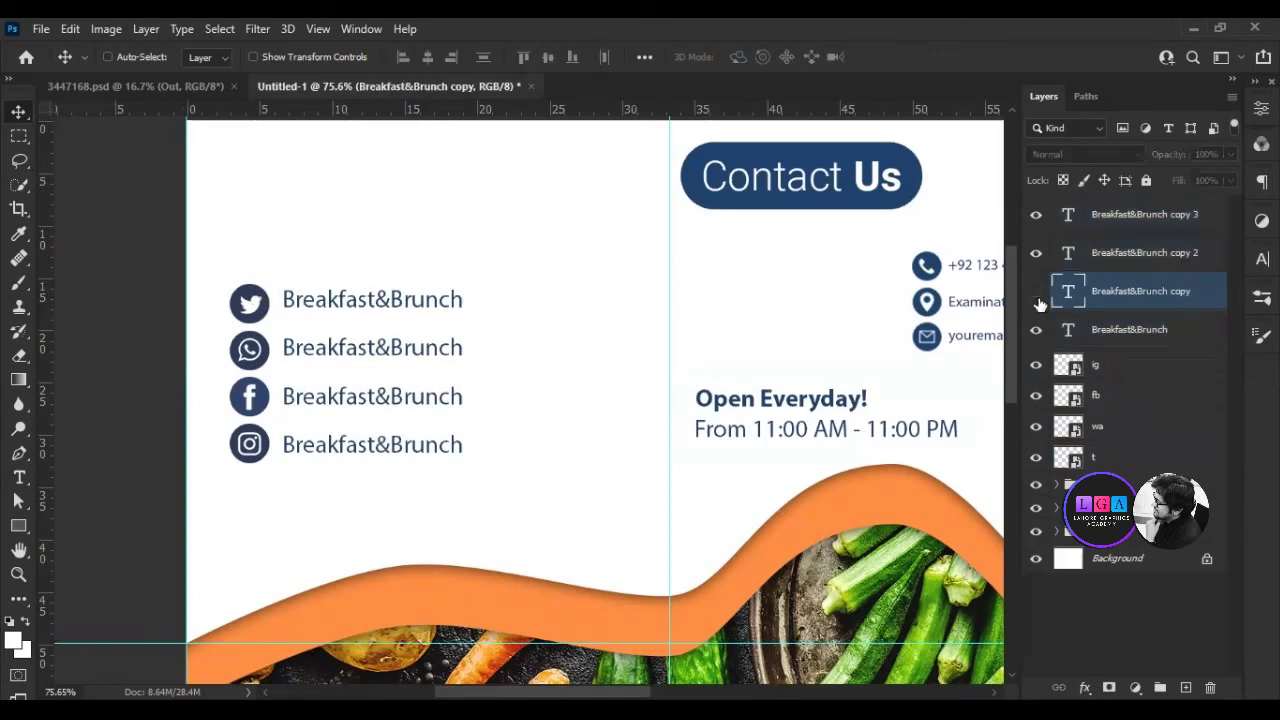
click(1040, 262)
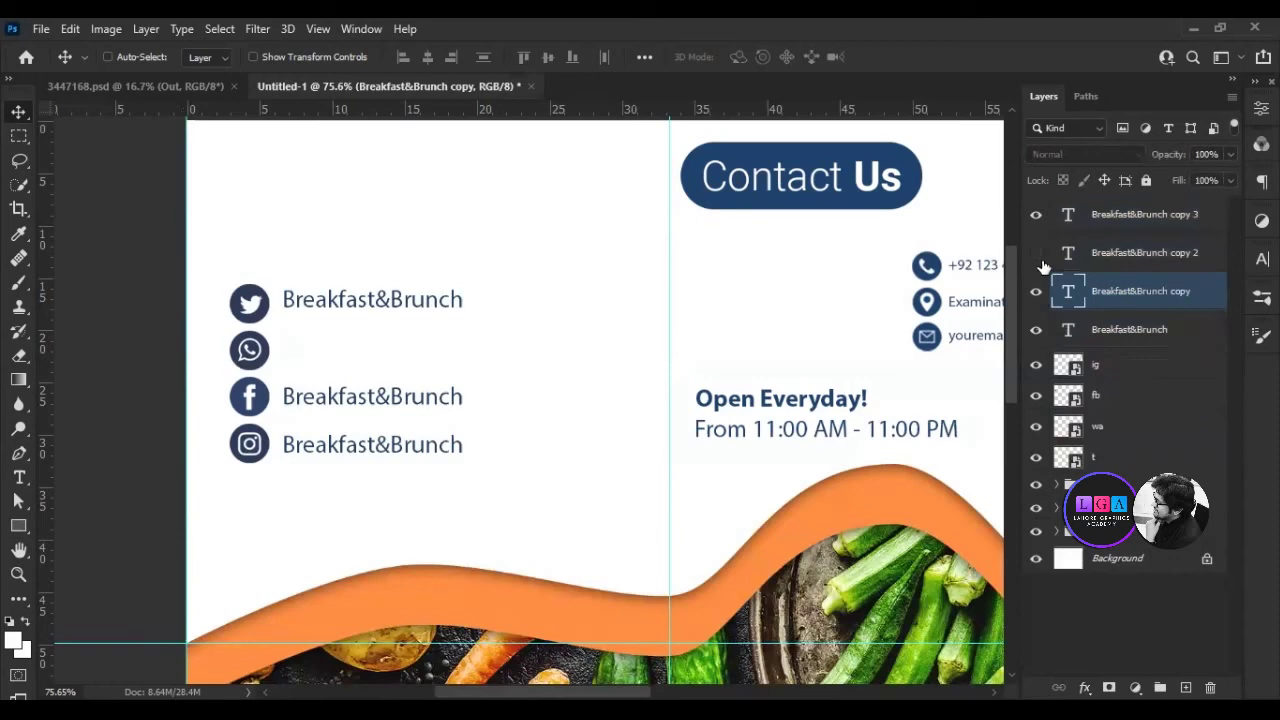
click(1060, 264)
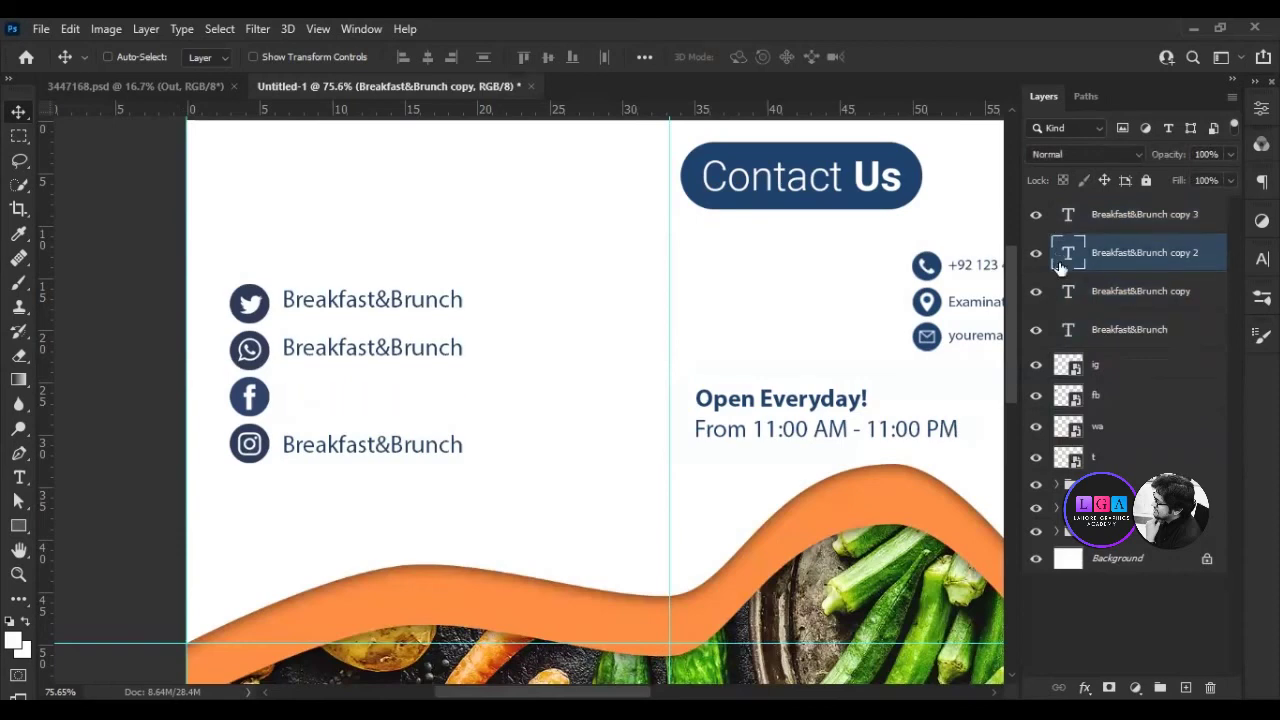
double_click(1060, 264)
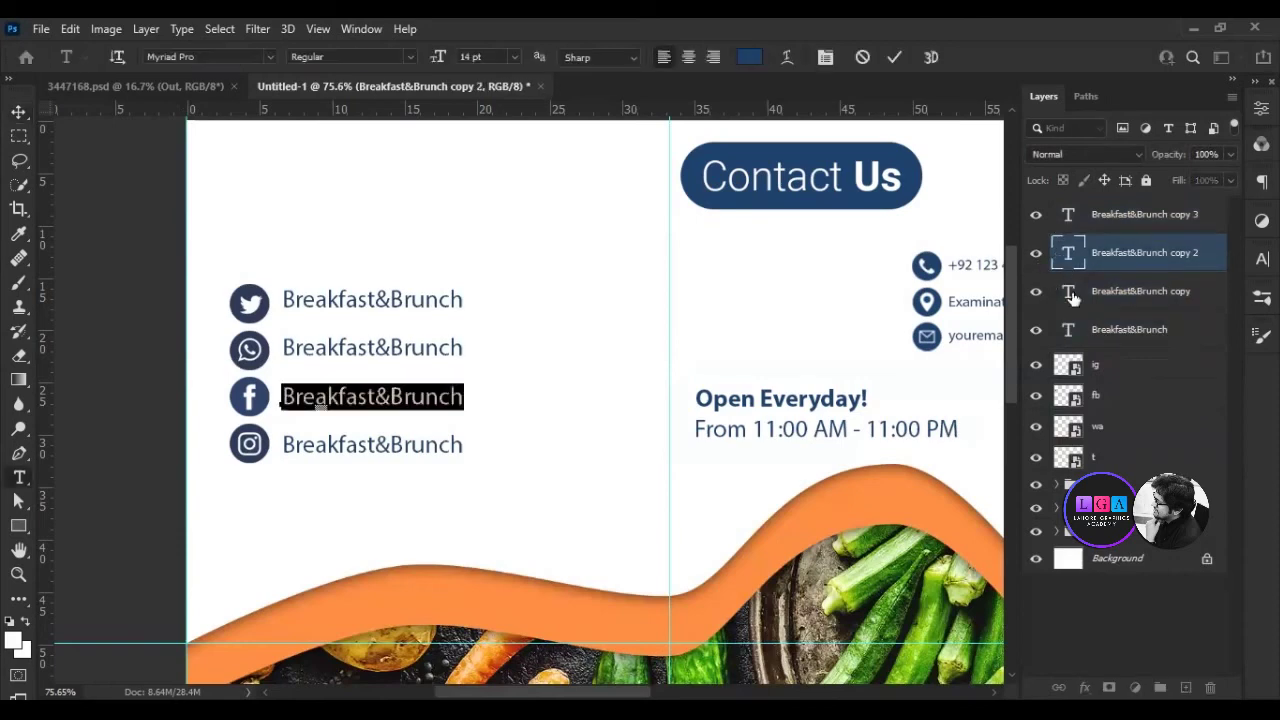
click(1070, 293)
double_click(1070, 293)
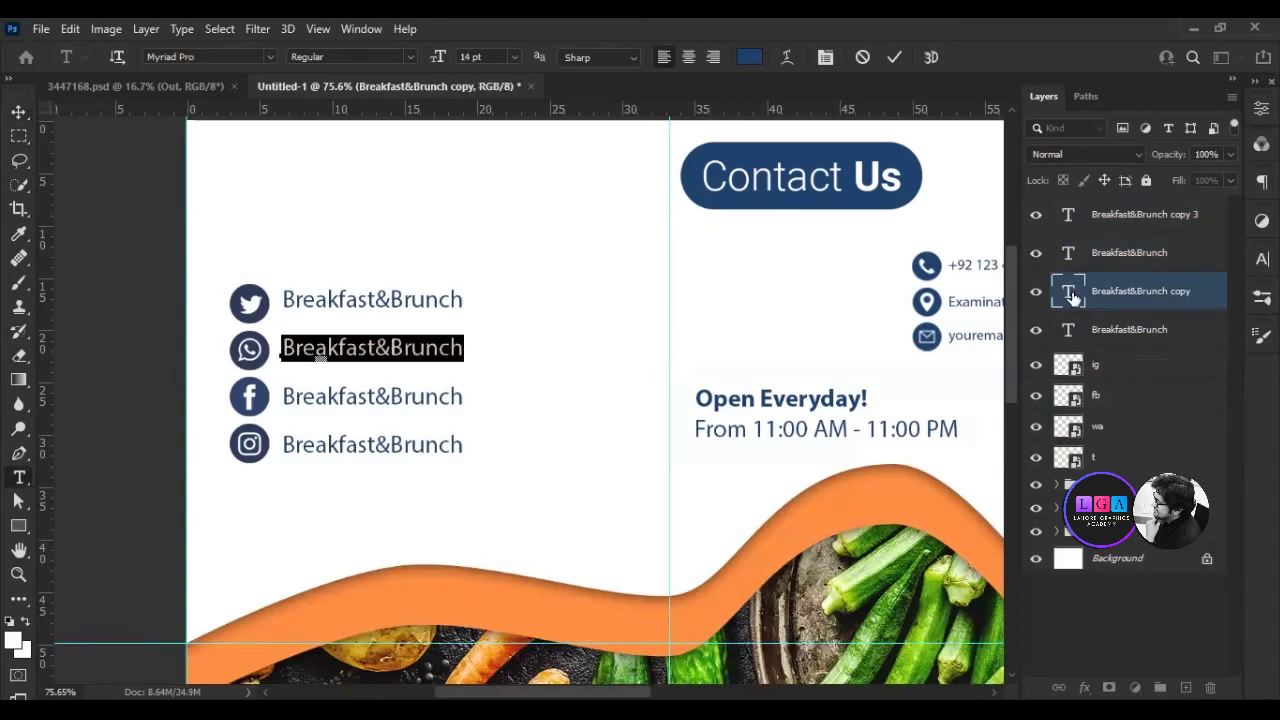
text(+92 123 )
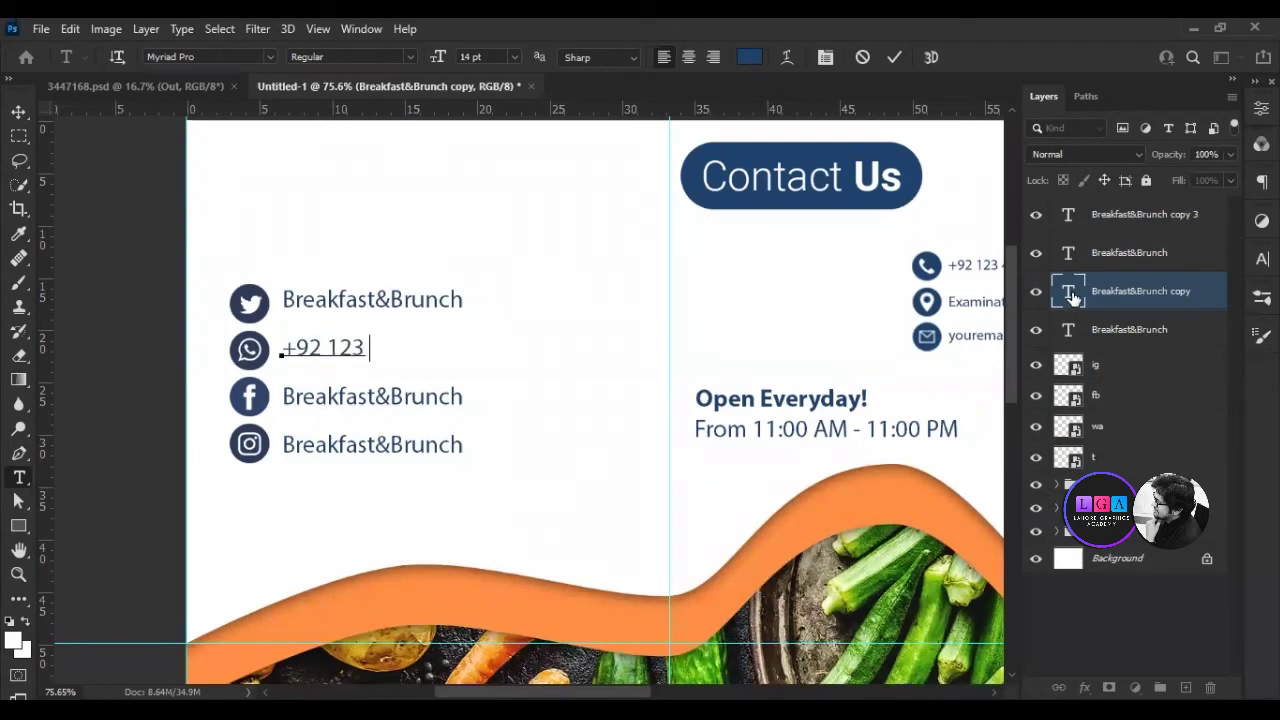
text(456 789)
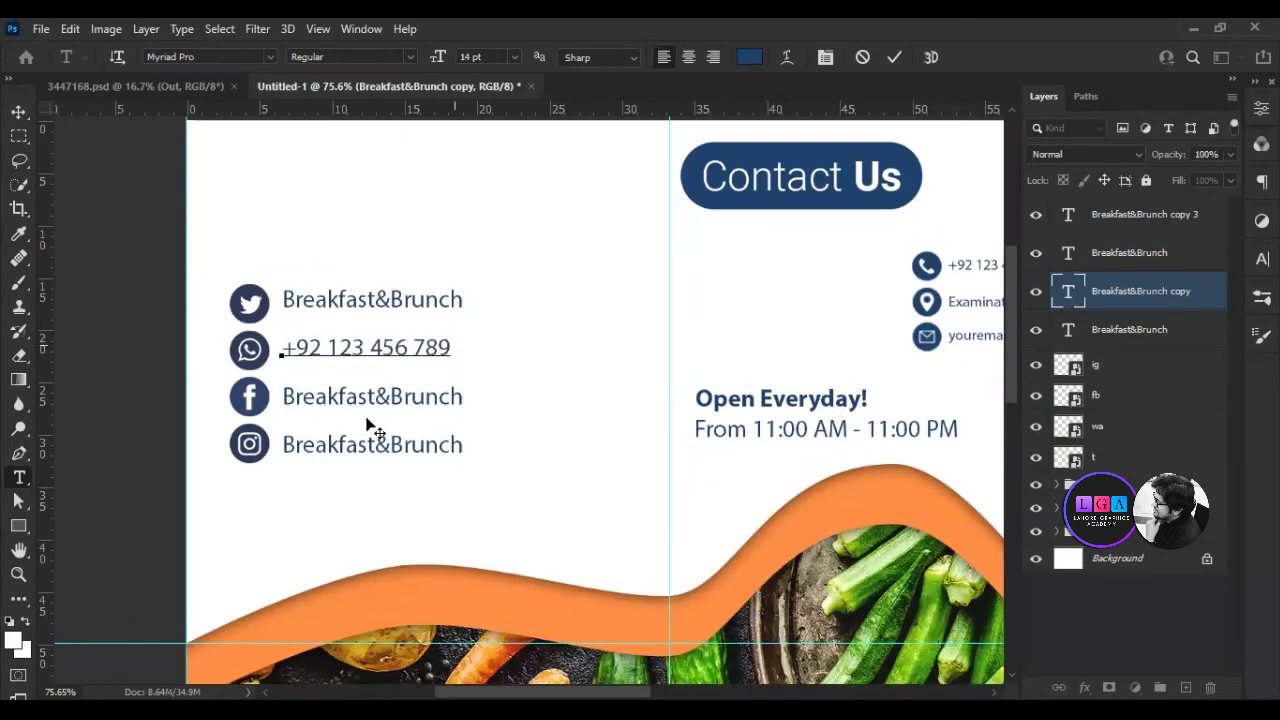
click(894, 60)
key(v)
click(19, 478)
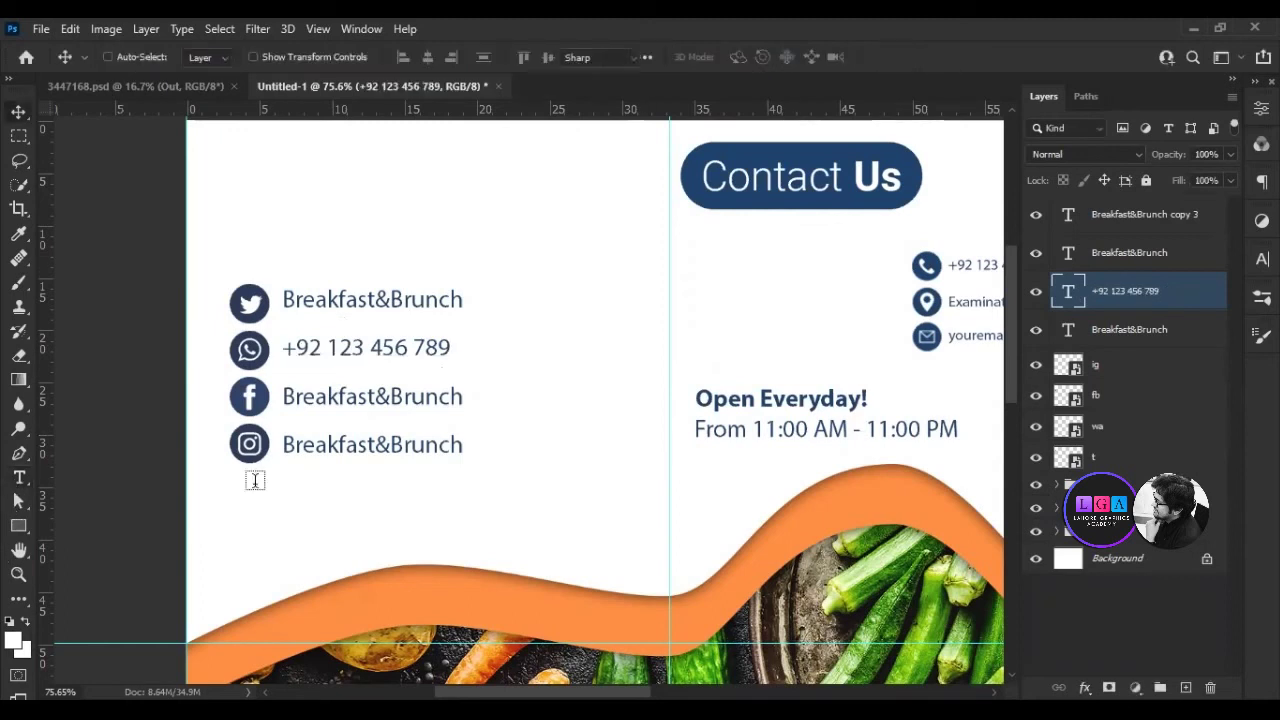
click(308, 588)
key(BackSpace)
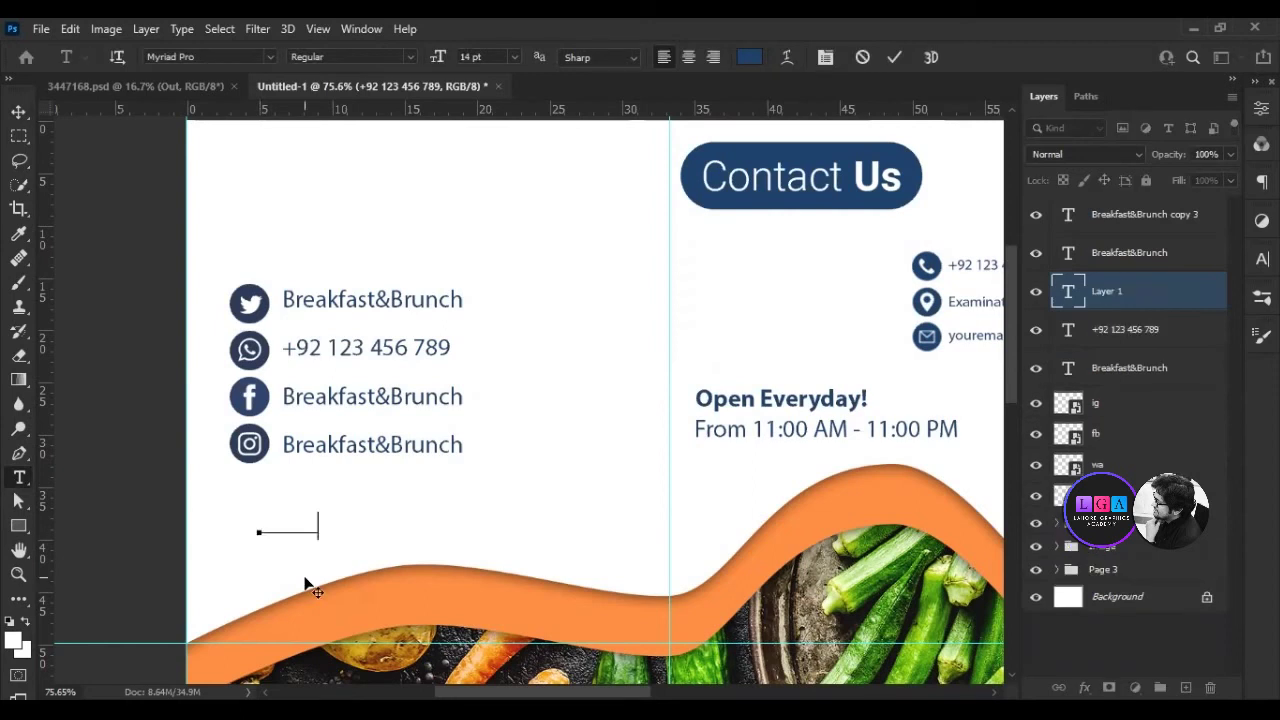
text(www.breakfast)
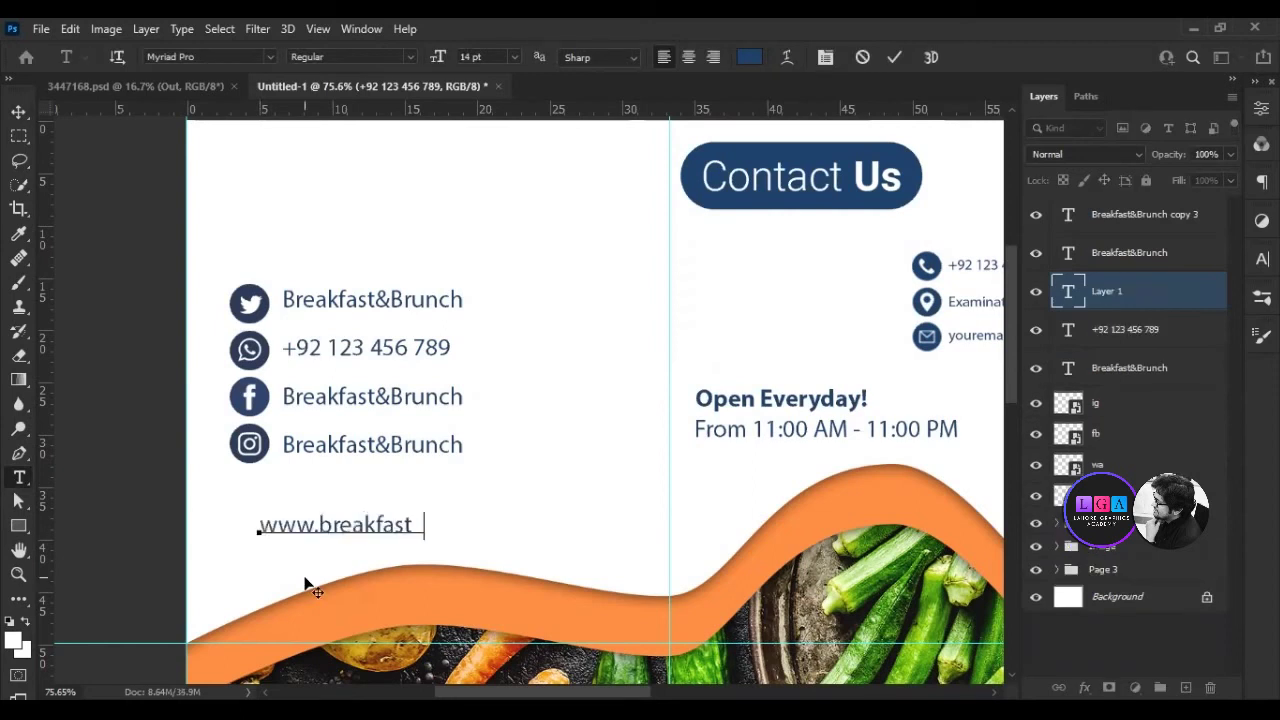
text(and)
key(BackSpace)
text(bru)
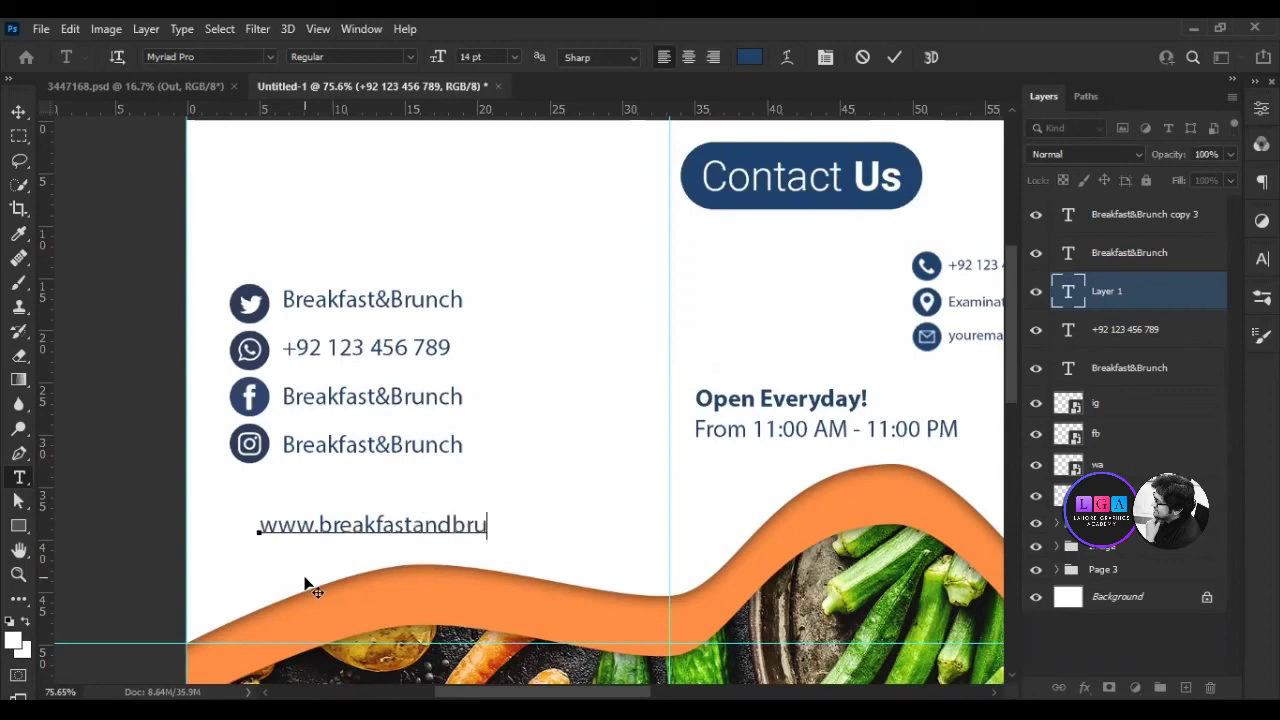
text(nch.com)
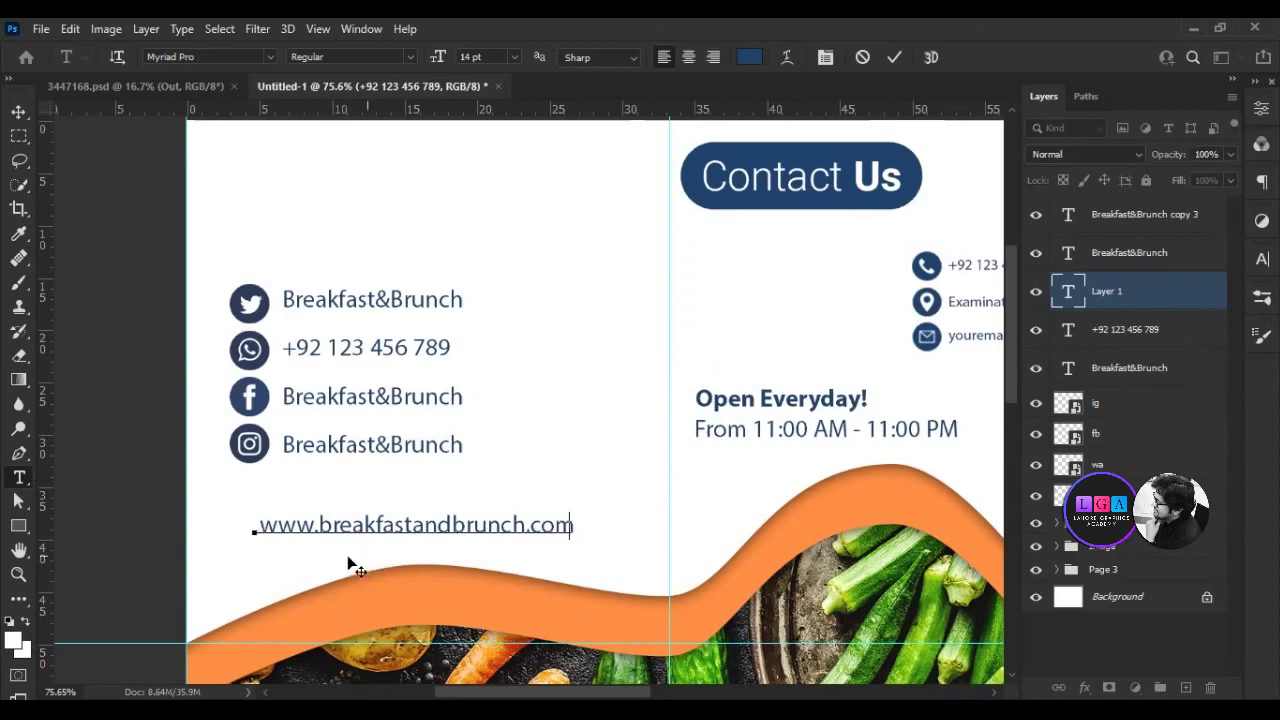
drag(349, 563, 323, 565)
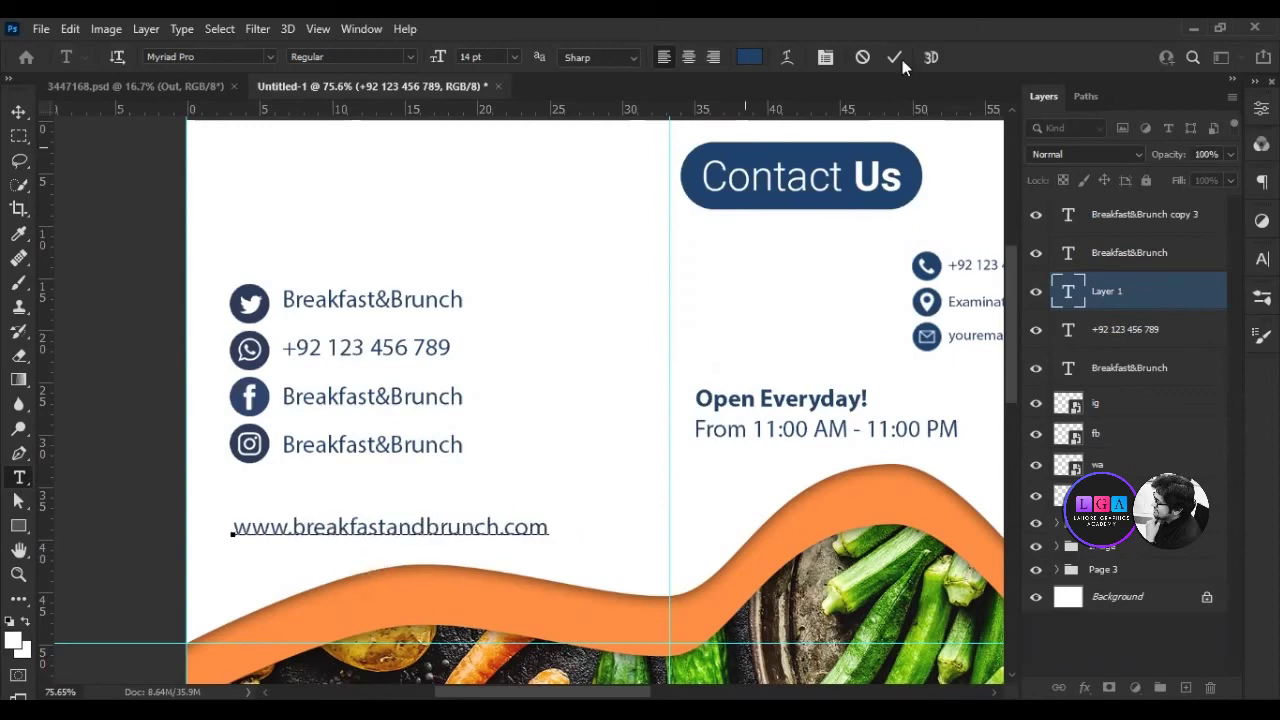
click(444, 418)
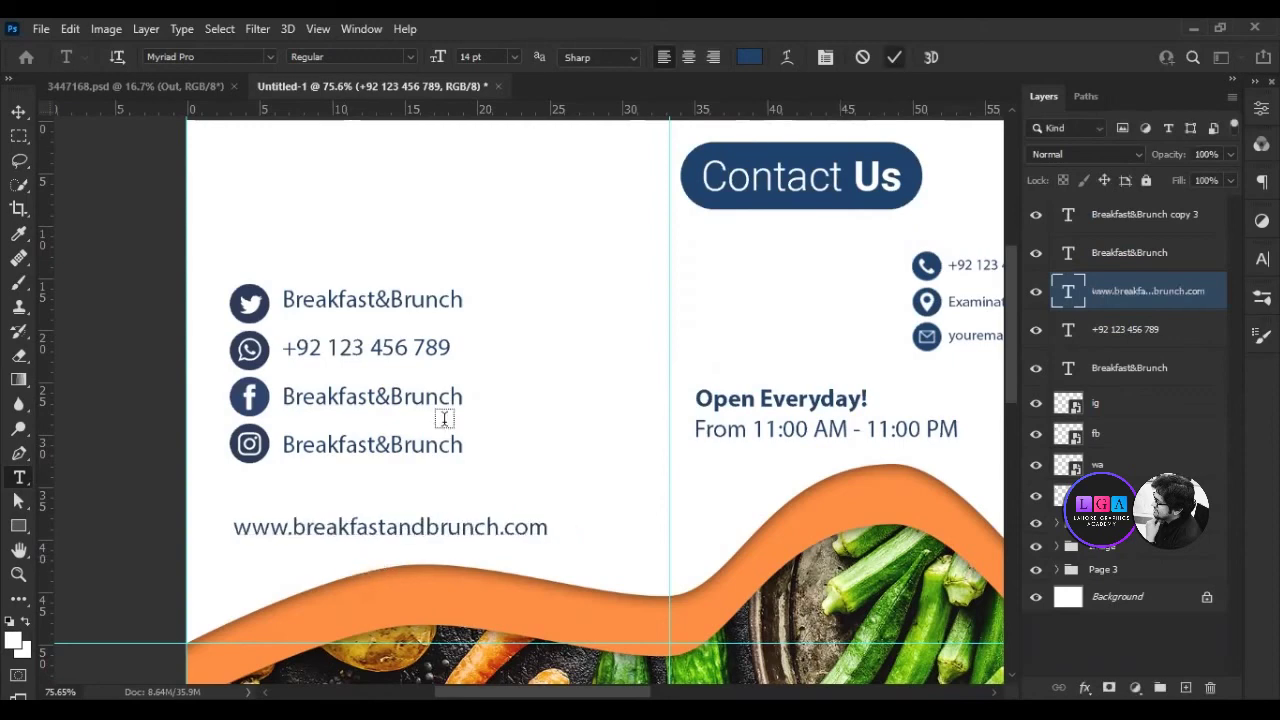
scroll(597, 391, down, 2)
scroll(583, 463, up, 1)
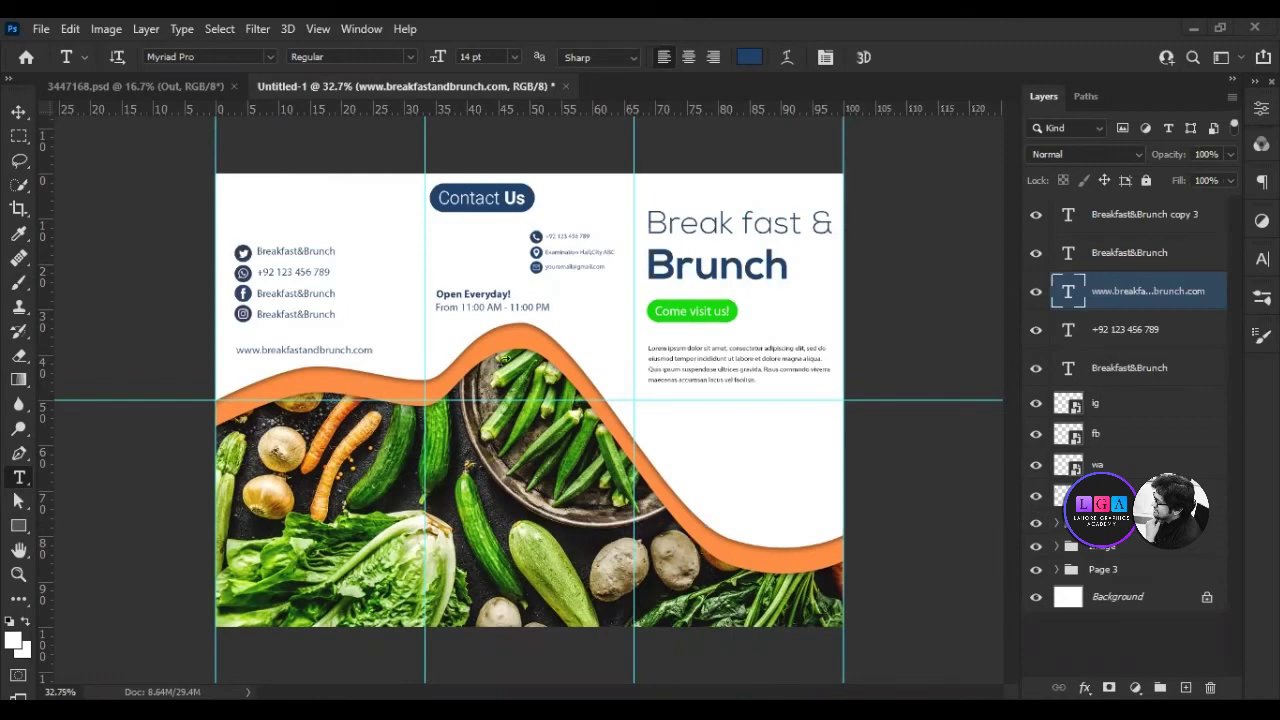
Place the orange hexagonal chevron logo on the left panel and bring its layer to the top.
drag(345, 313, 536, 422)
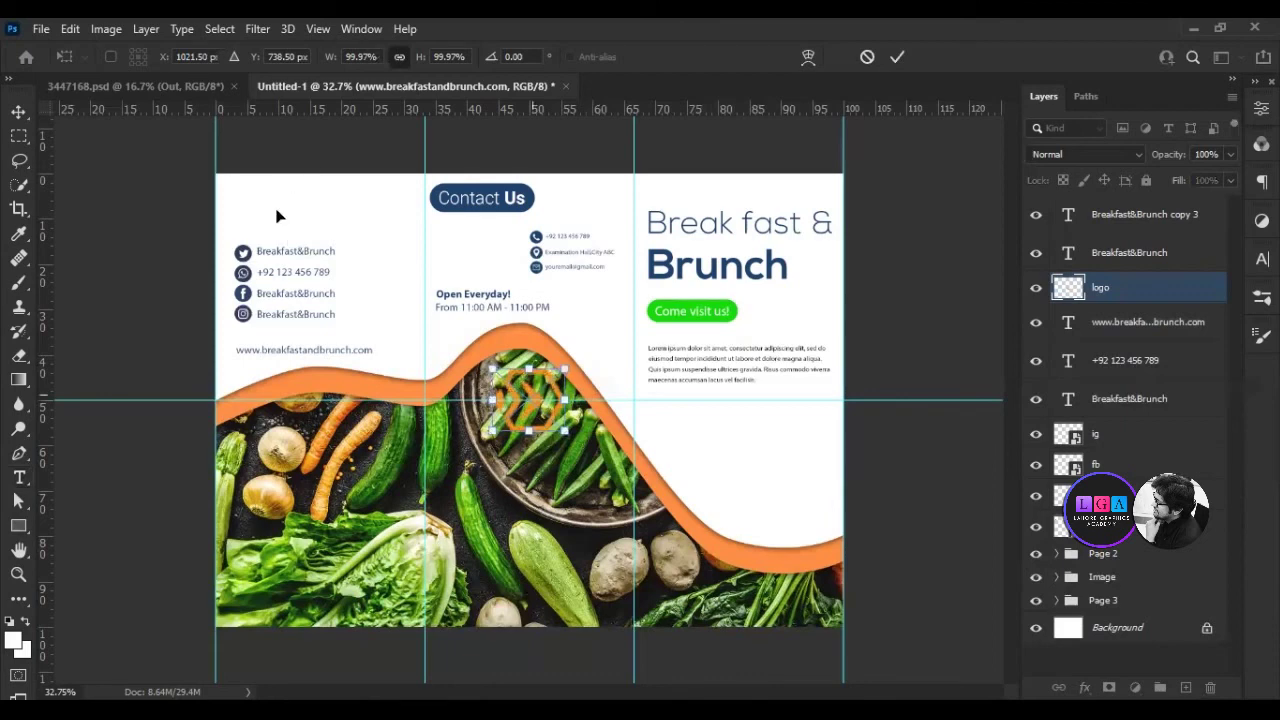
click(898, 57)
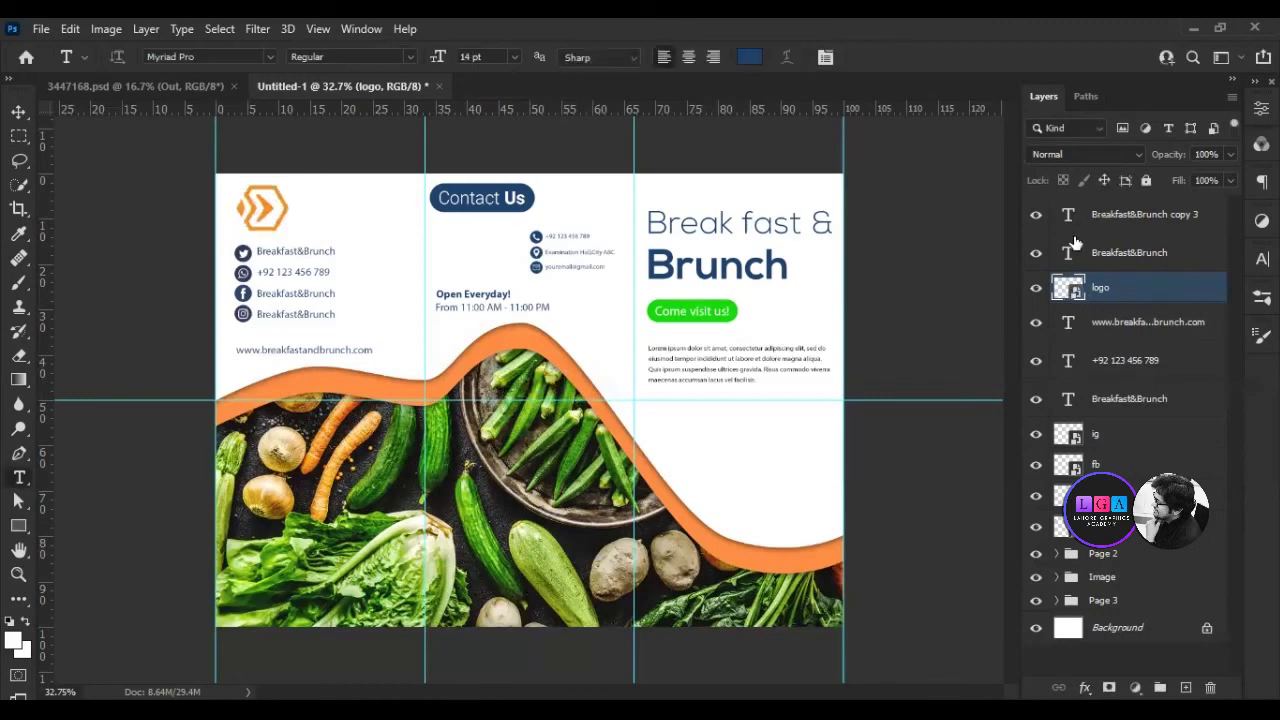
key(ctrl+shift+bracketright)
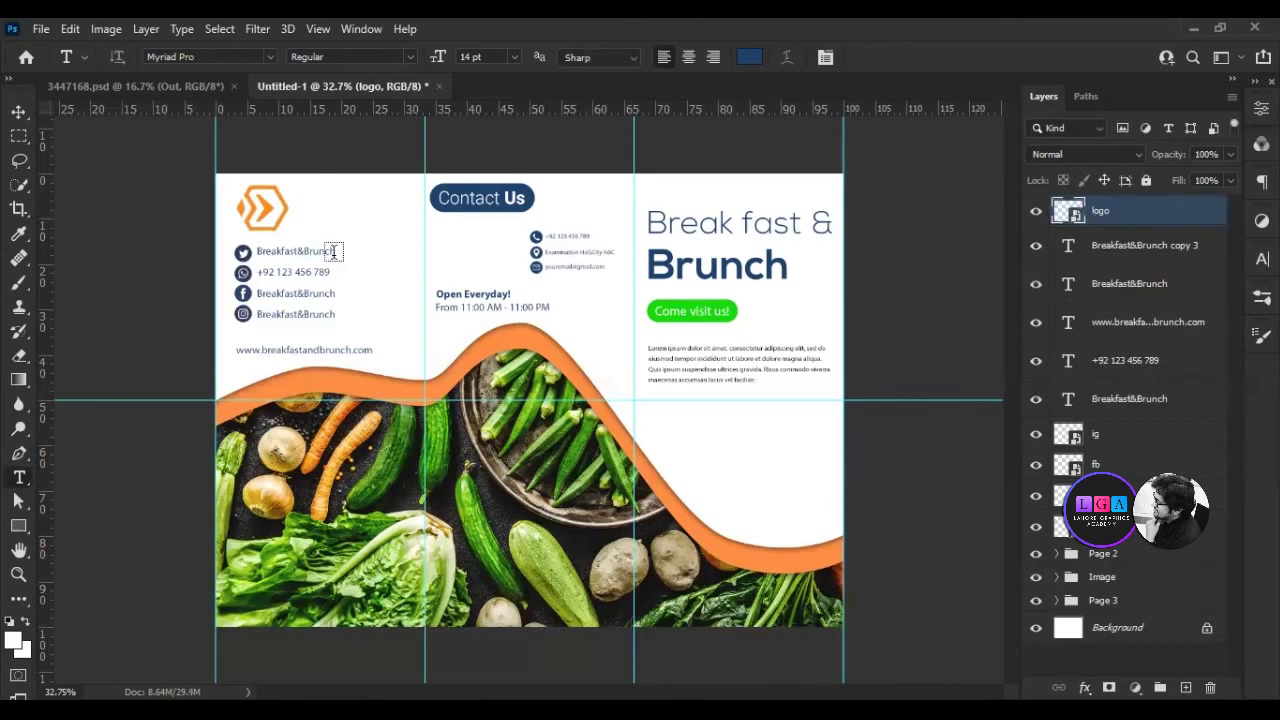
scroll(310, 241, up, 4)
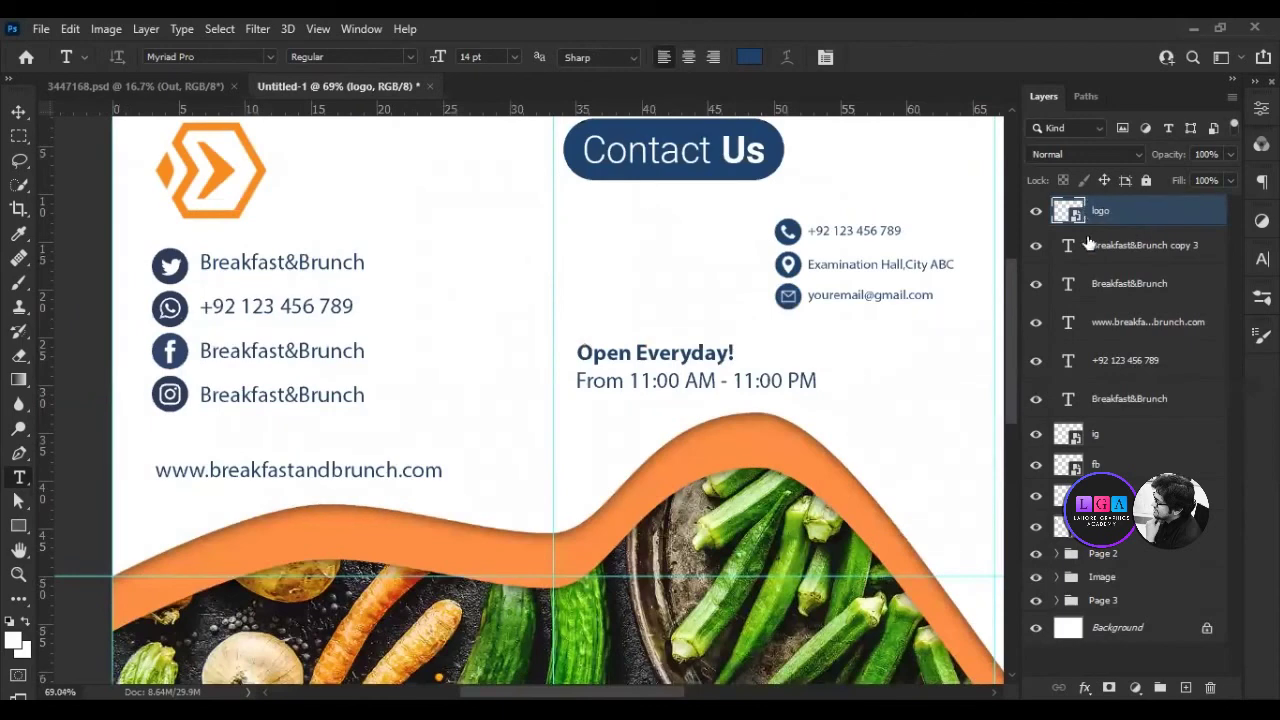
click(1108, 530)
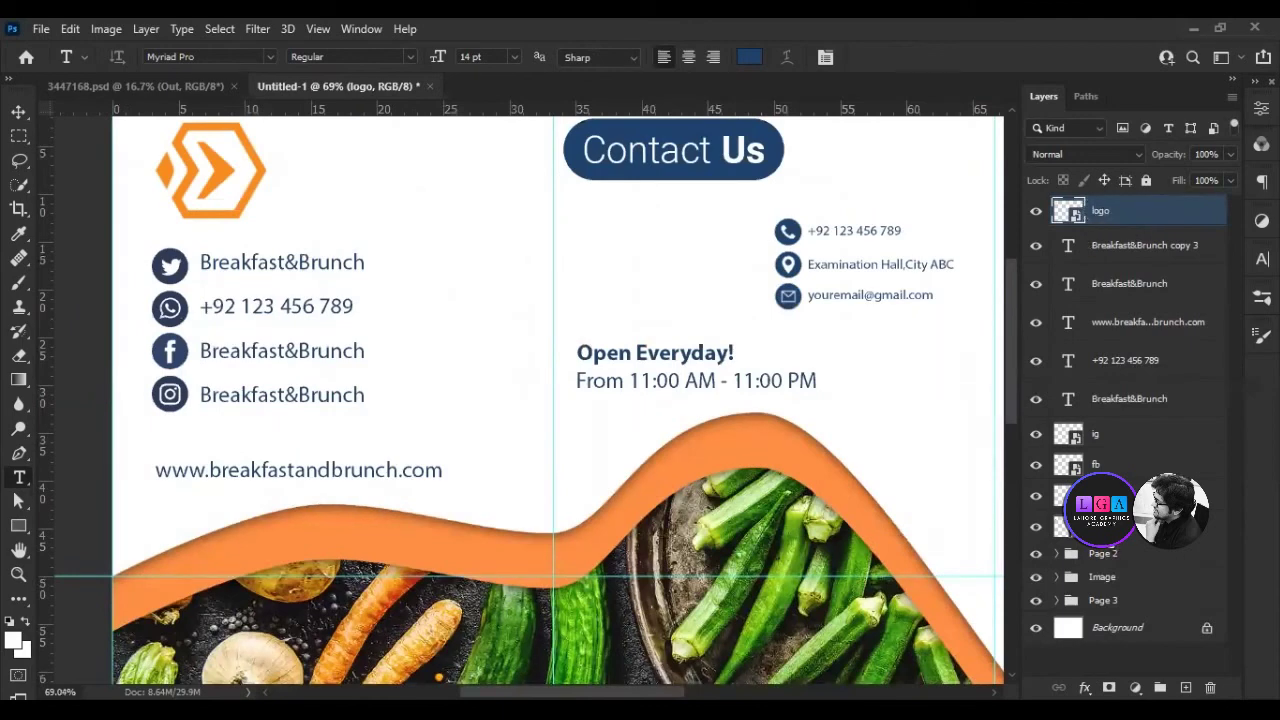
Group the left-panel text and icon layers into a group named 'Page 1'.
shift+click(1150, 248)
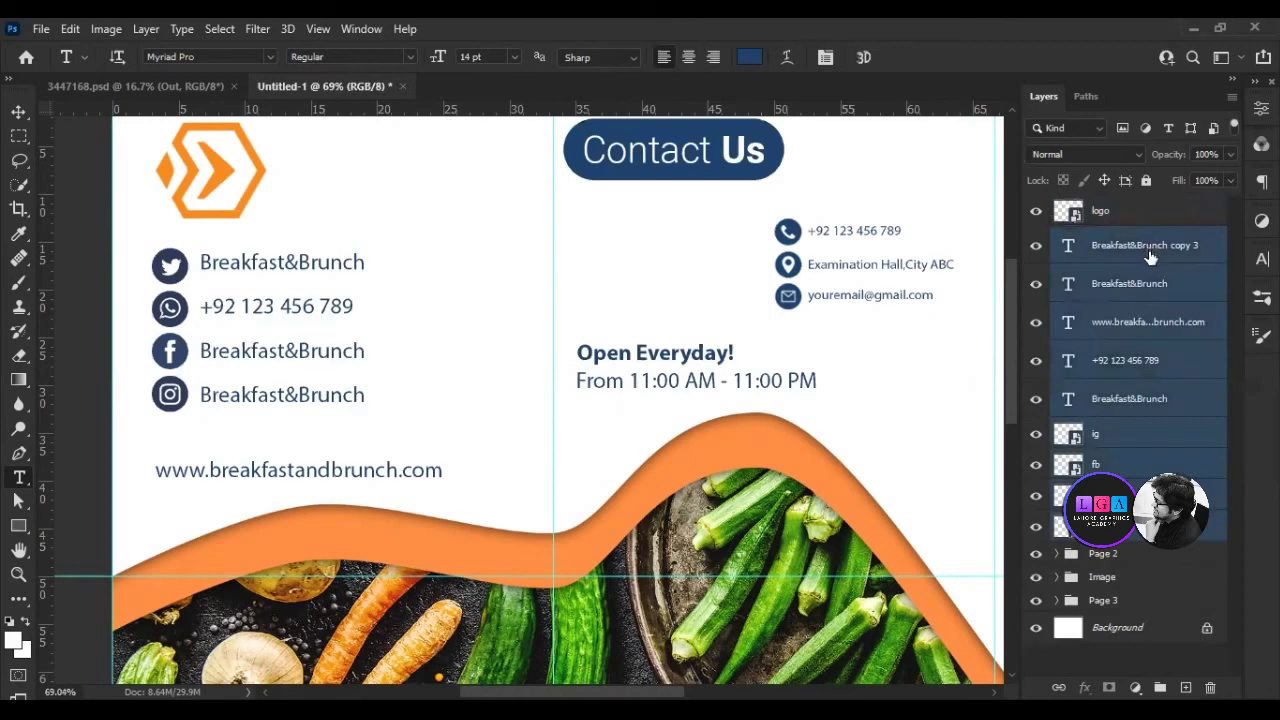
key(ctrl+g)
double_click(1126, 237)
text(Page 1)
key(Return)
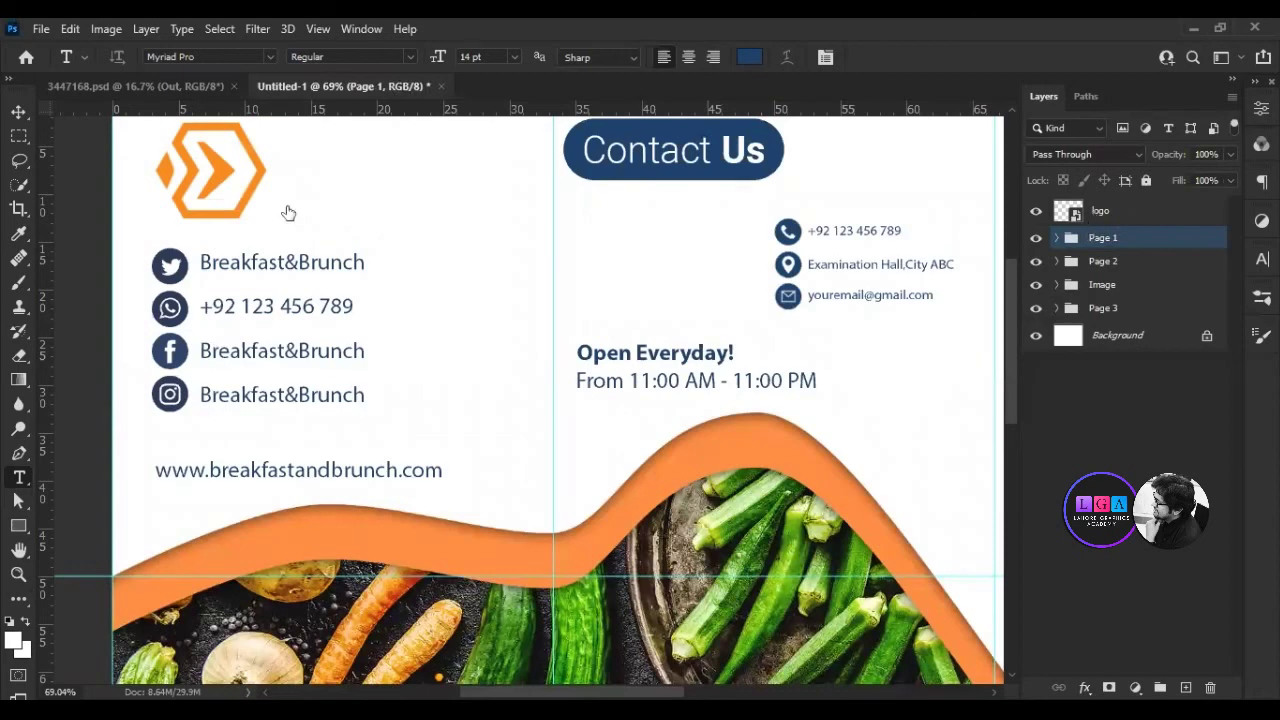
Shrink the logo to about 61% and add a Color Overlay effect to it.
ctrl+click(262, 140)
key(ctrl+t)
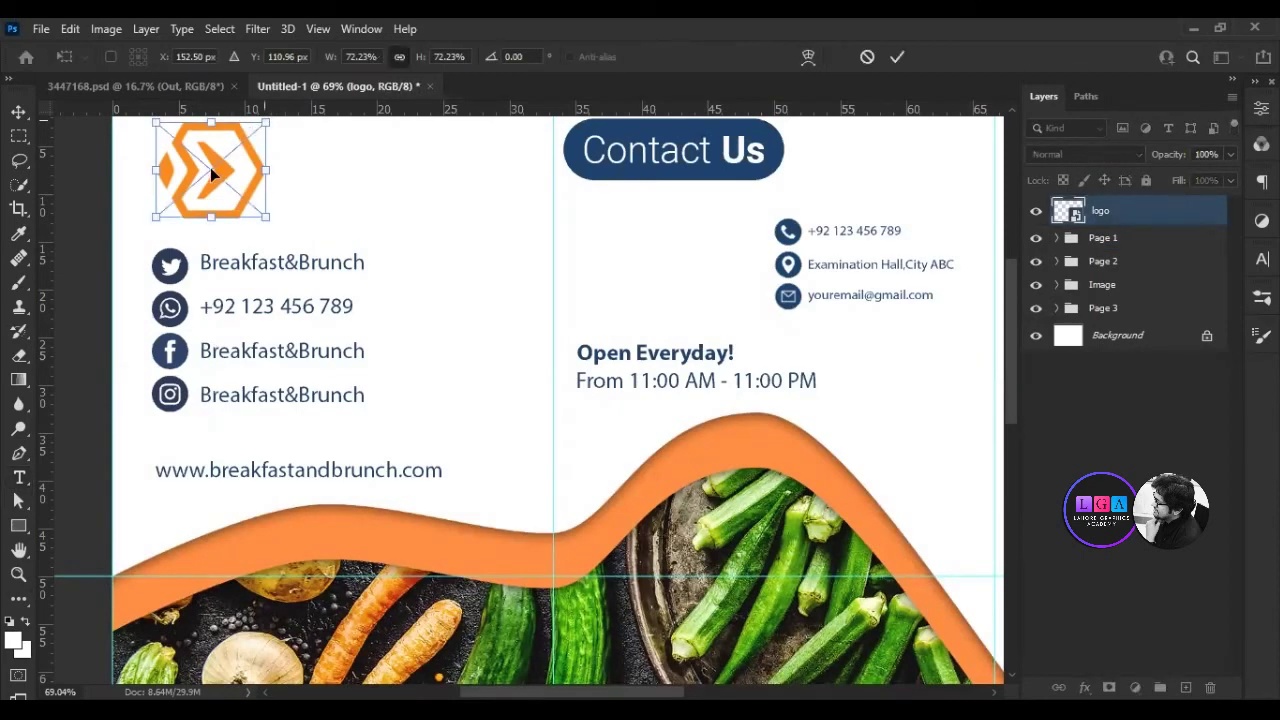
drag(265, 122, 249, 135)
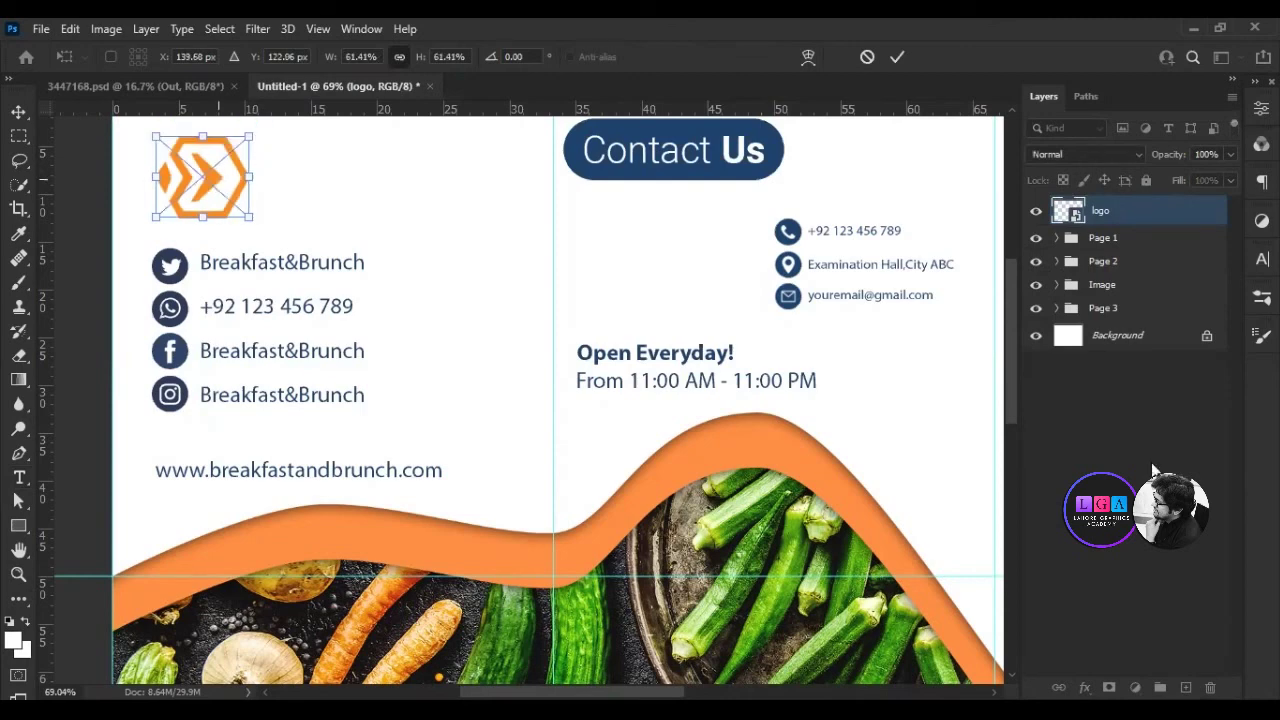
key(Return)
key(t)
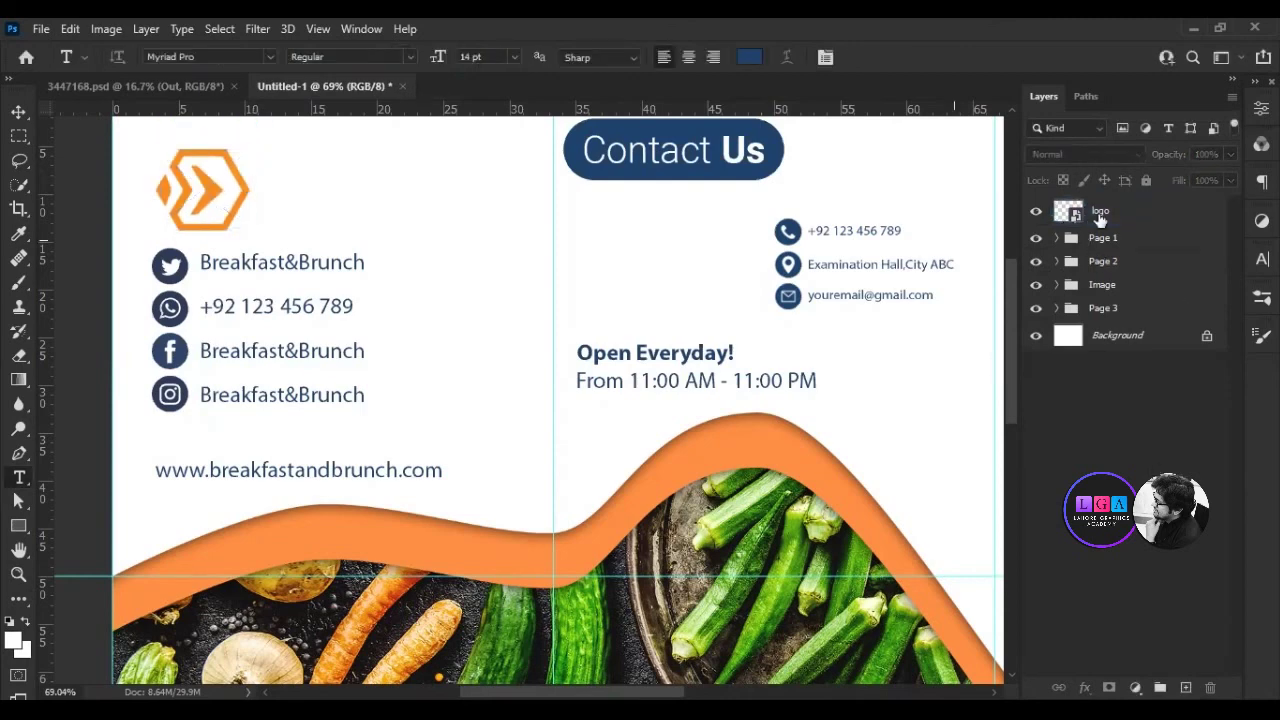
click(1098, 216)
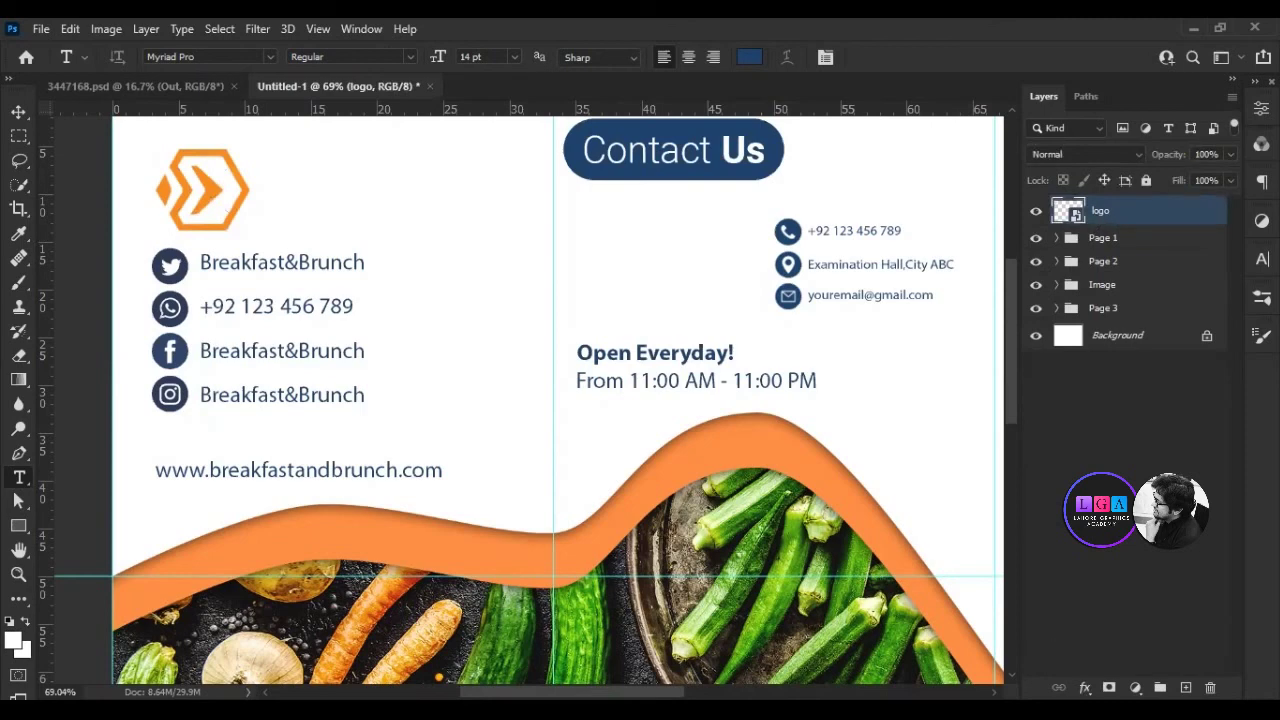
click(1085, 688)
click(1158, 618)
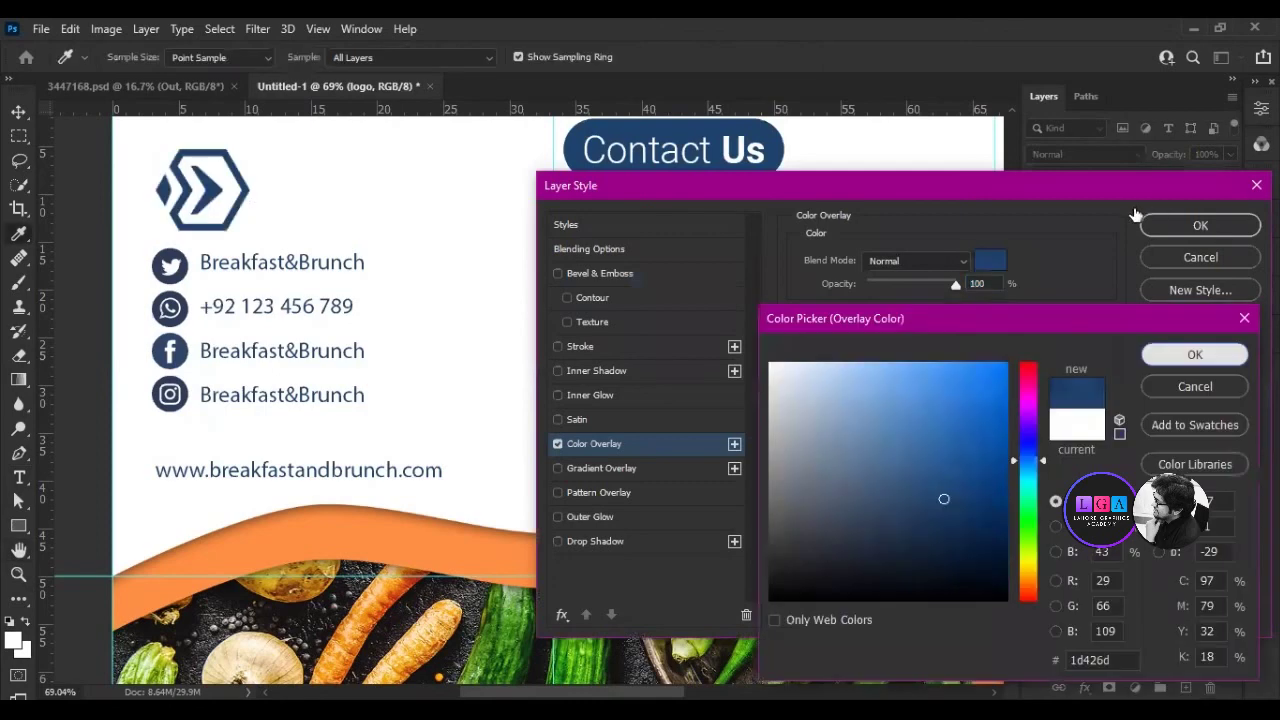
Shrink the navy logo to about 52% and duplicate it as a 'logo copy' layer.
key(ctrl+t)
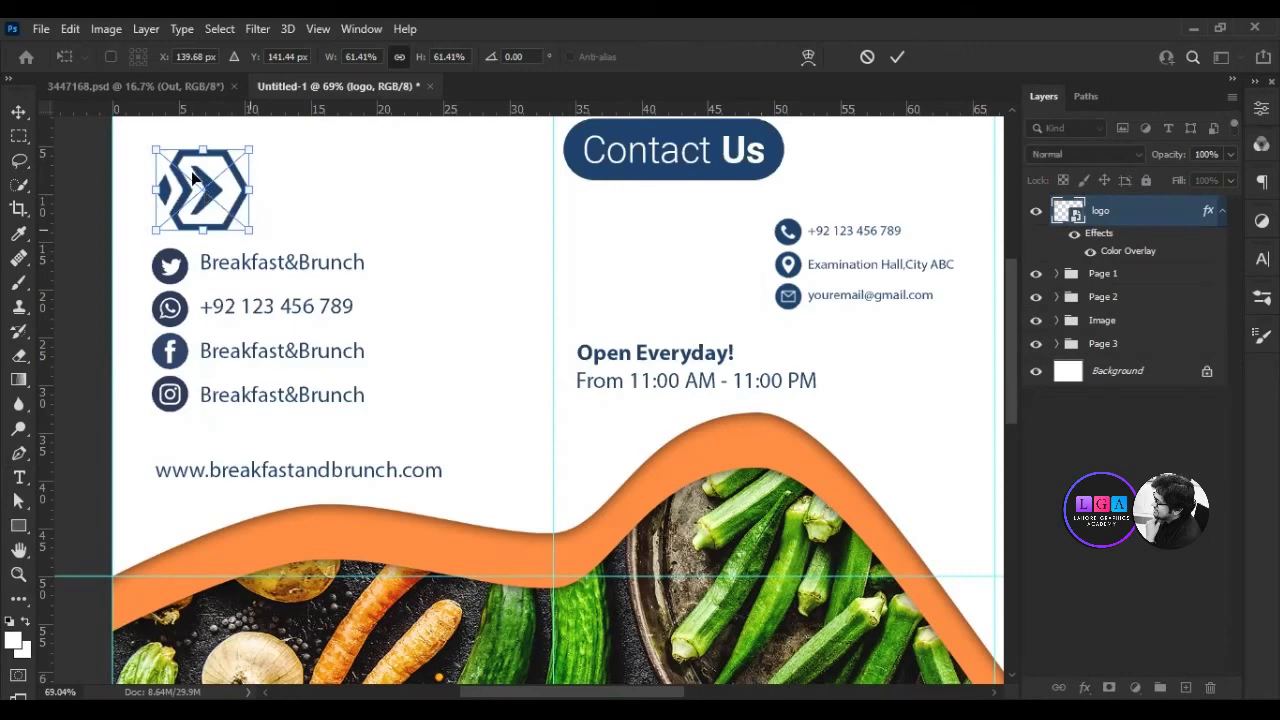
key(ctrl+z)
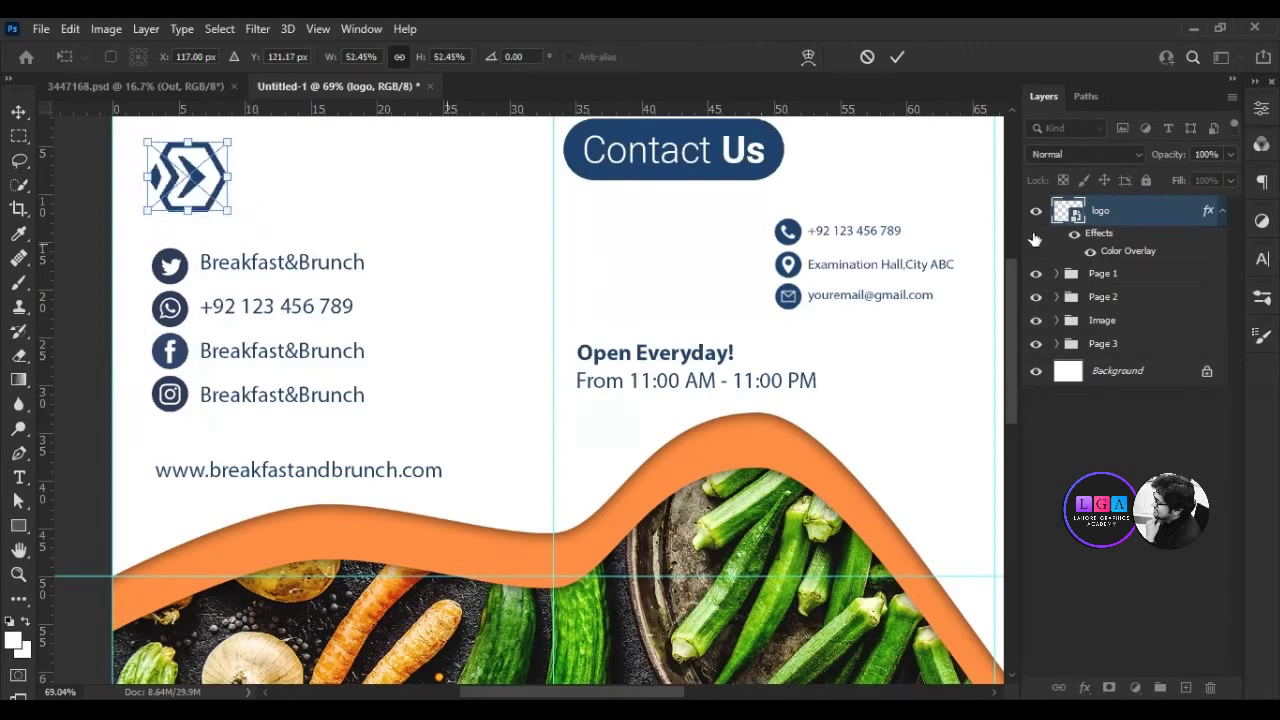
key(Return)
key(t)
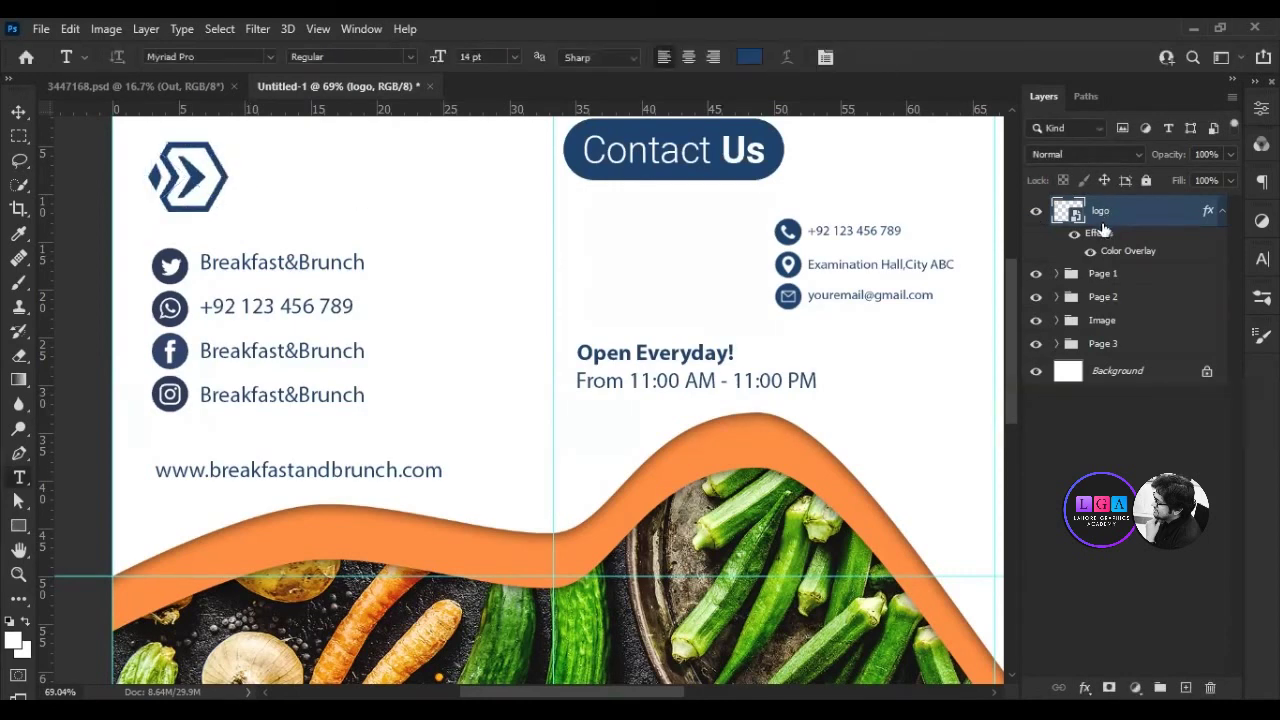
key(ctrl+j)
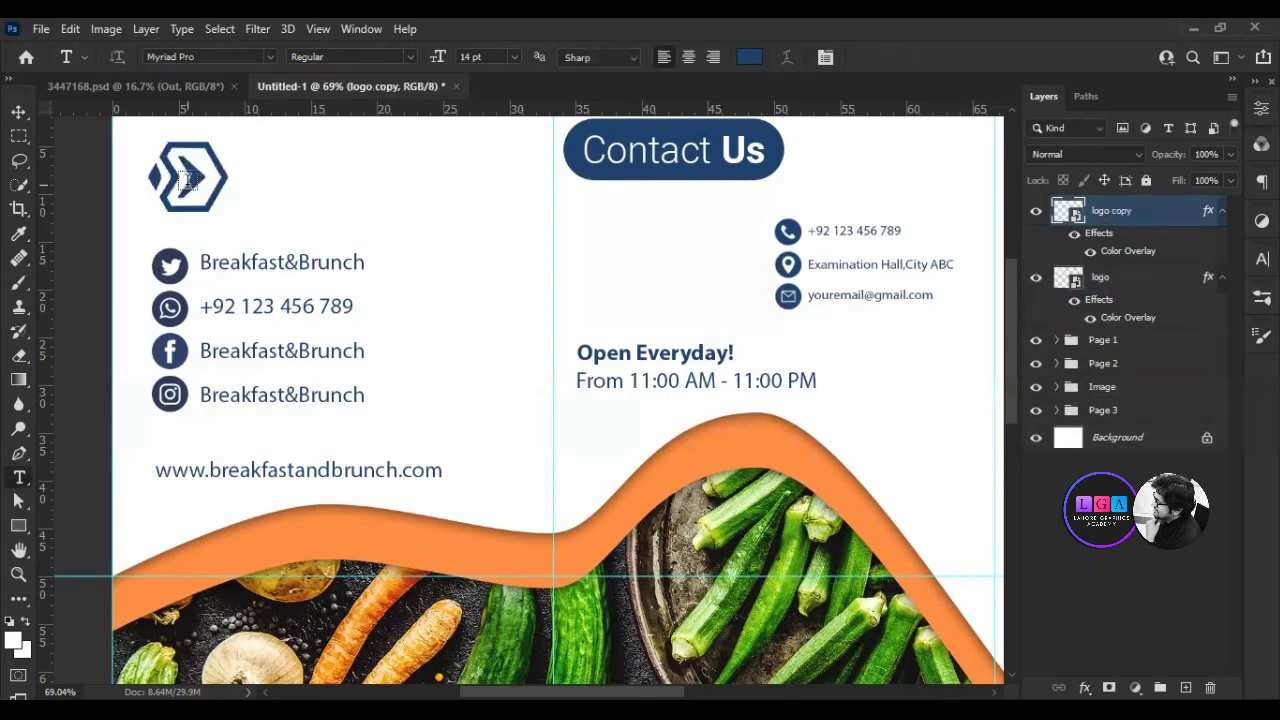
key(v)
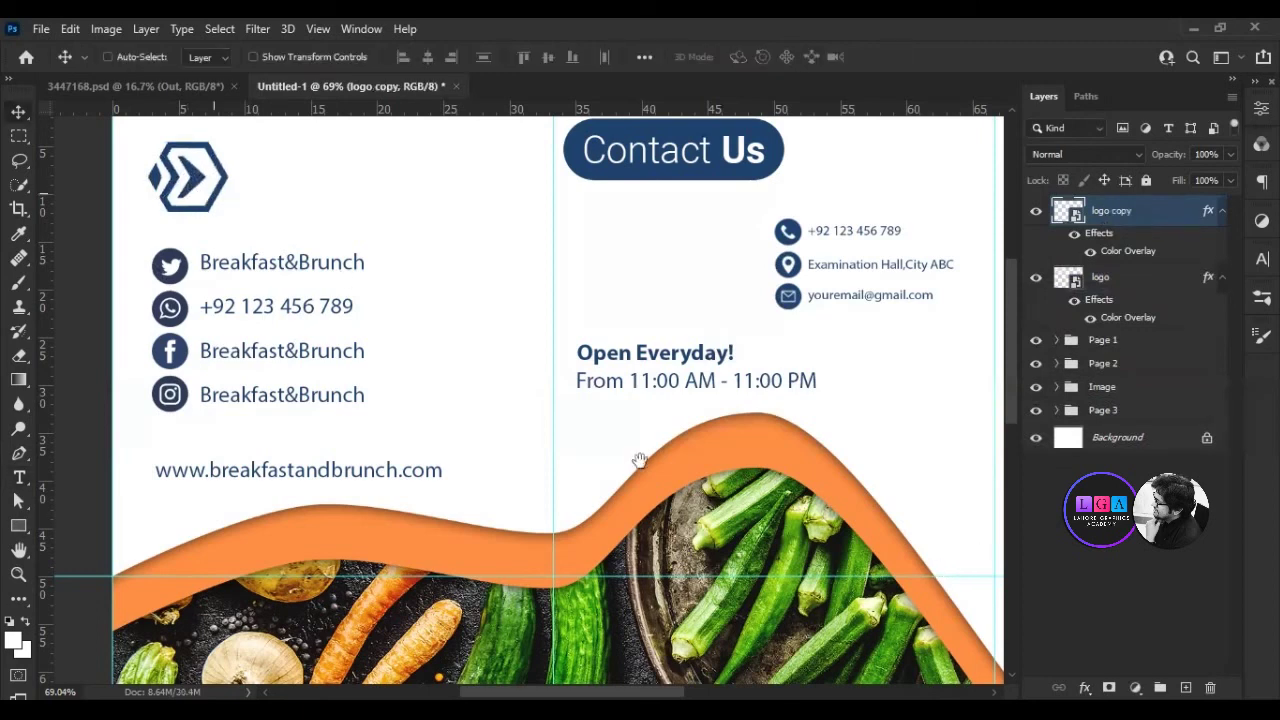
Position the navy logo copy in the lower-right corner of the right-hand cover panel.
scroll(645, 429, down, 2)
scroll(678, 514, down, 2)
scroll(678, 514, right, 5)
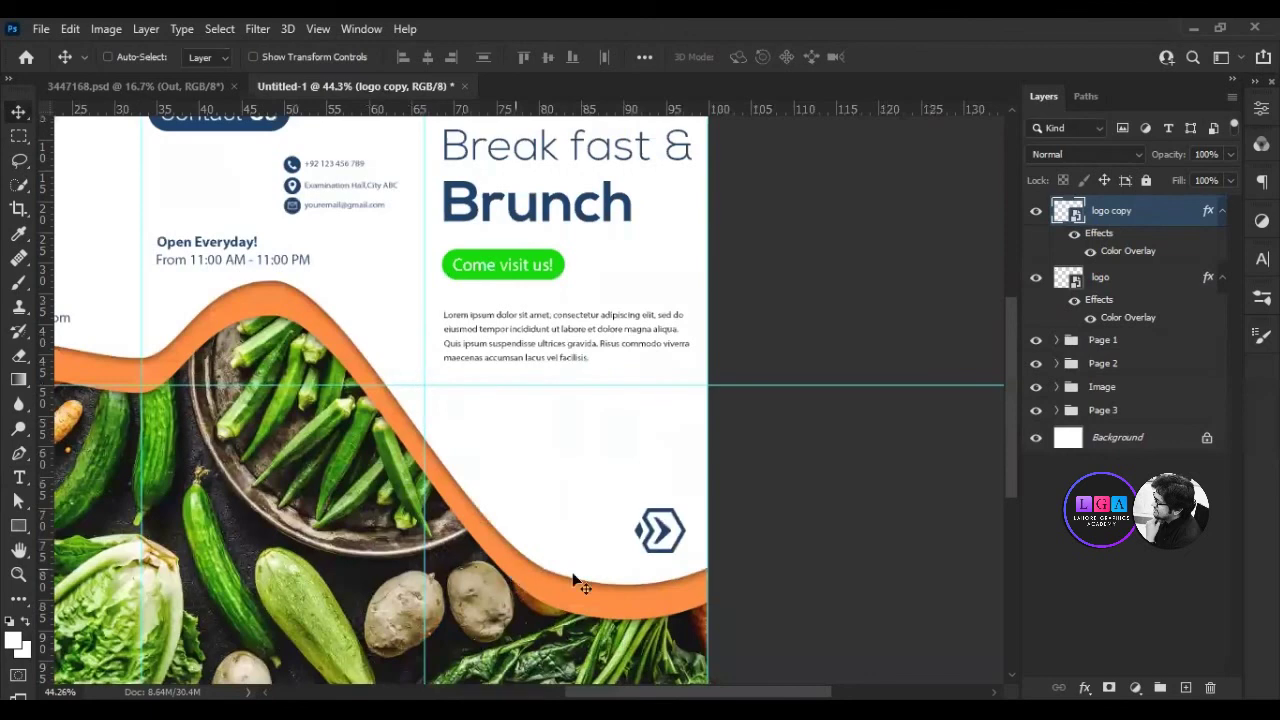
key(ctrl+0)
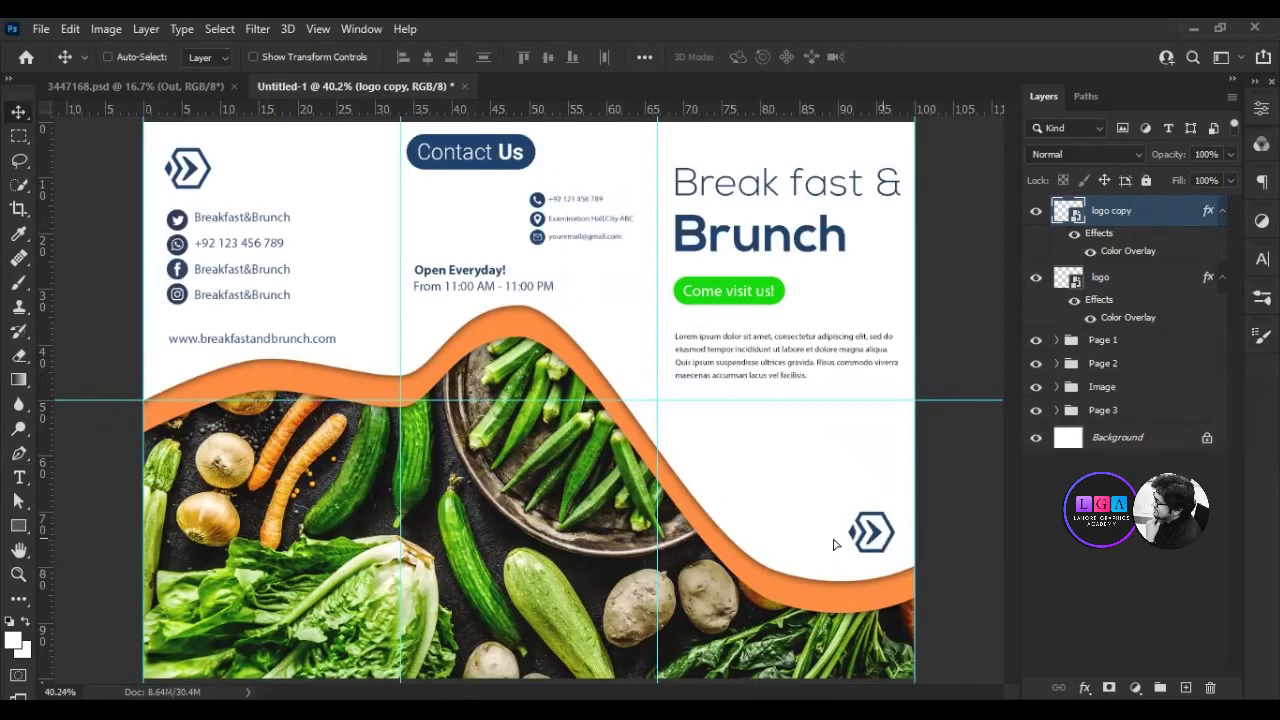
drag(801, 542, 723, 541)
key(ctrl+minus)
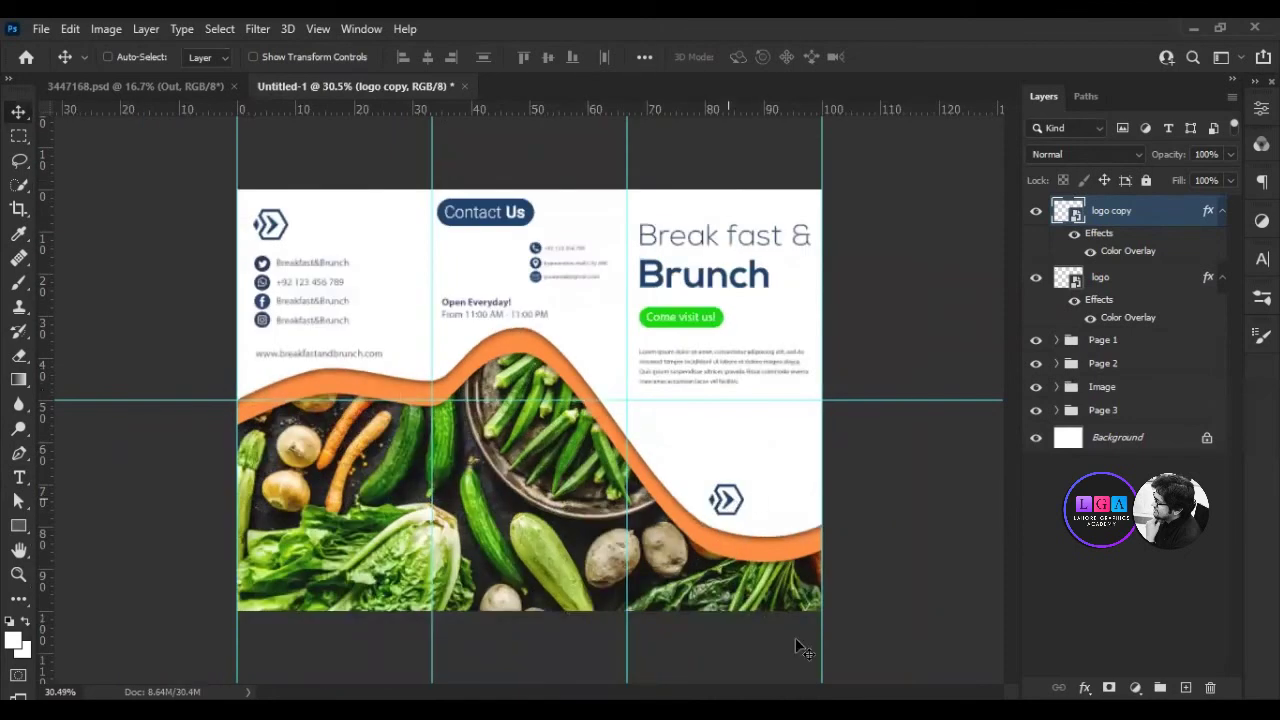
key(ctrl+z)
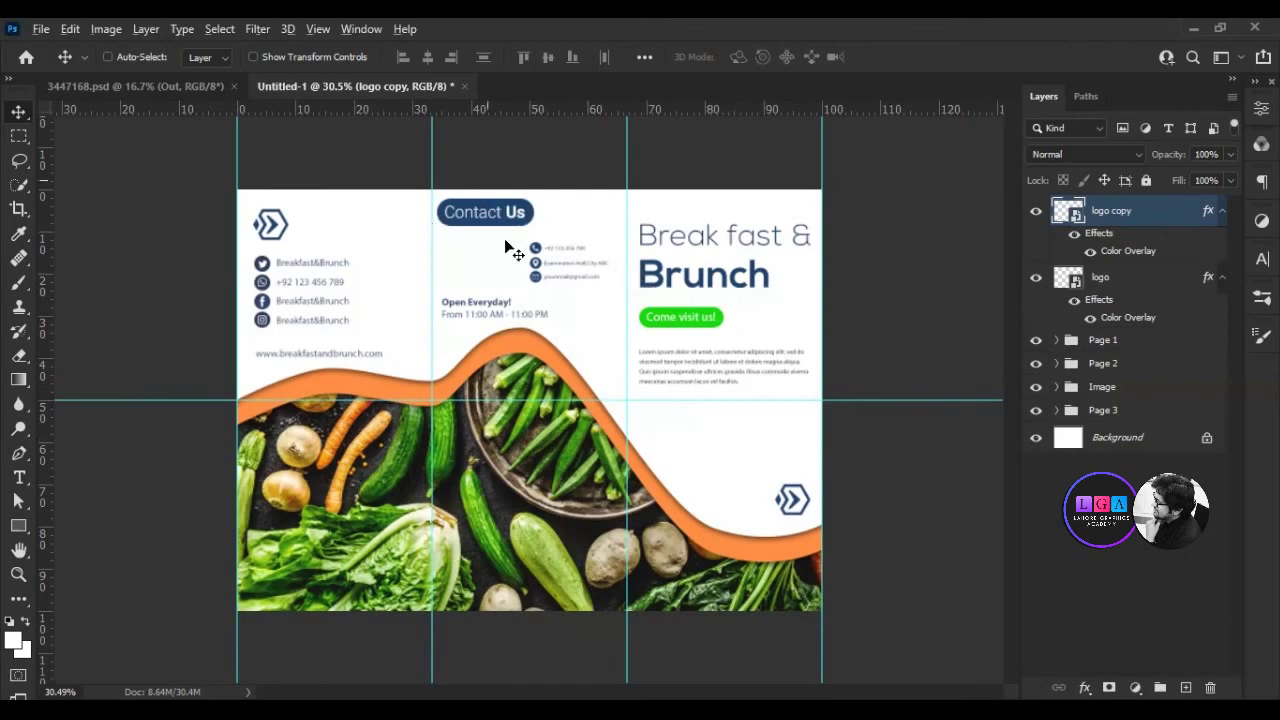
scroll(480, 258, up, 1)
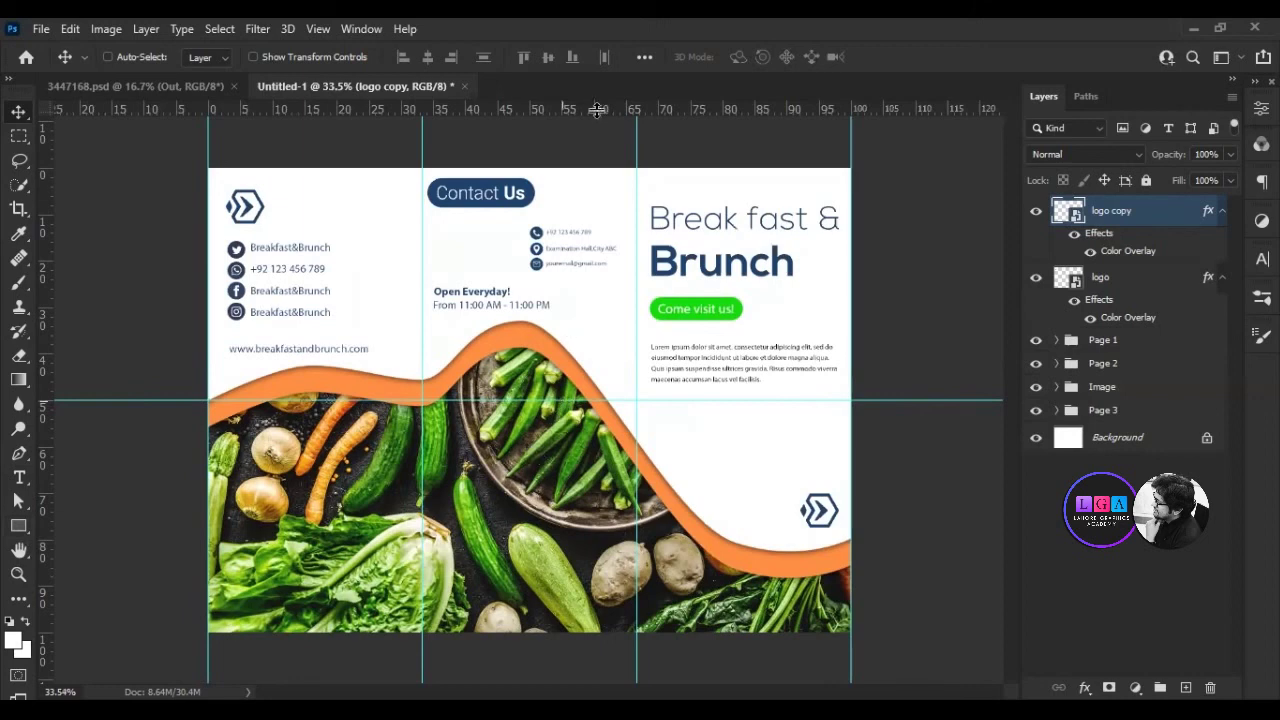
Collapse the layer effects and move the logo and logo copy layers into the Image group.
alt+click(1222, 210)
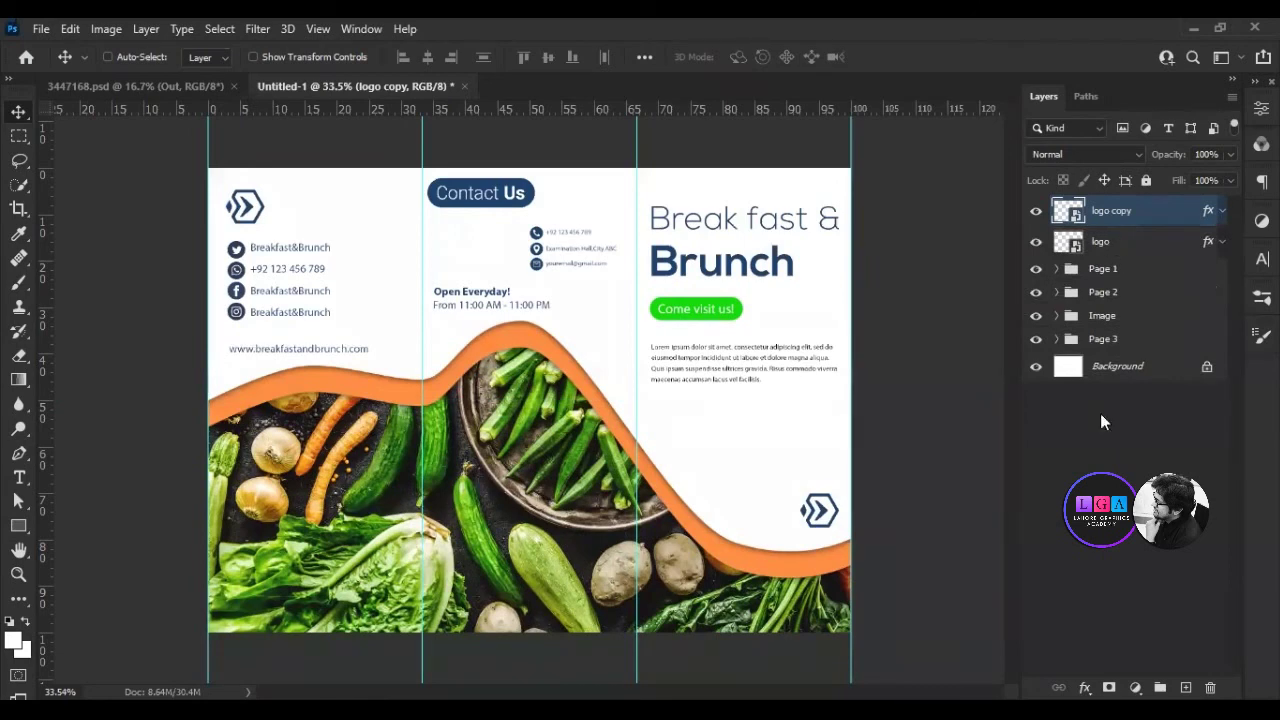
shift+click(1115, 242)
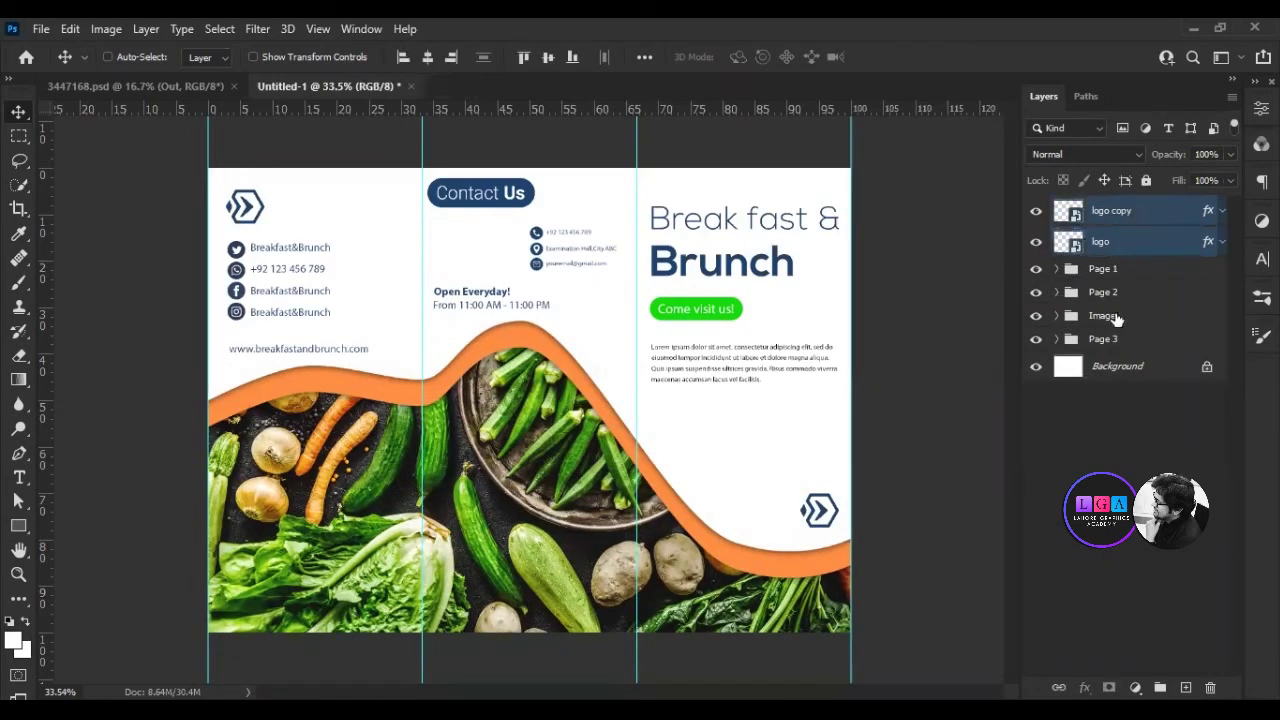
drag(1117, 318, 1111, 323)
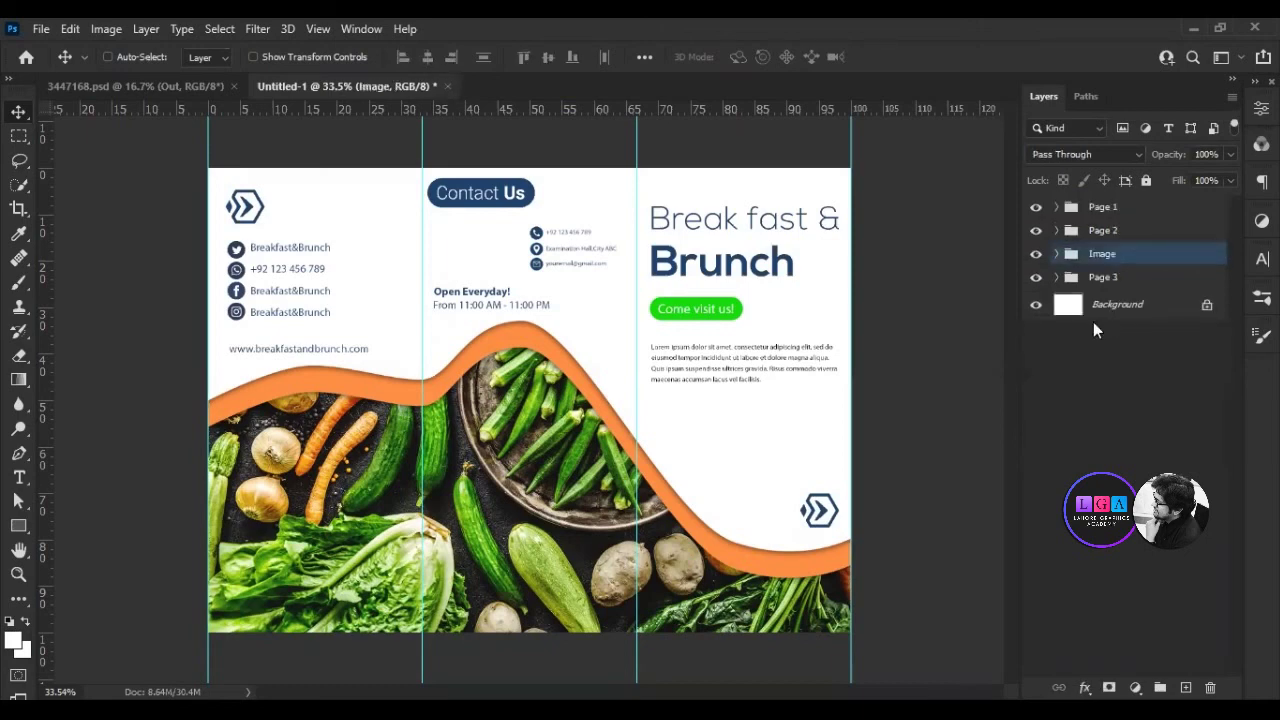
click(12, 530)
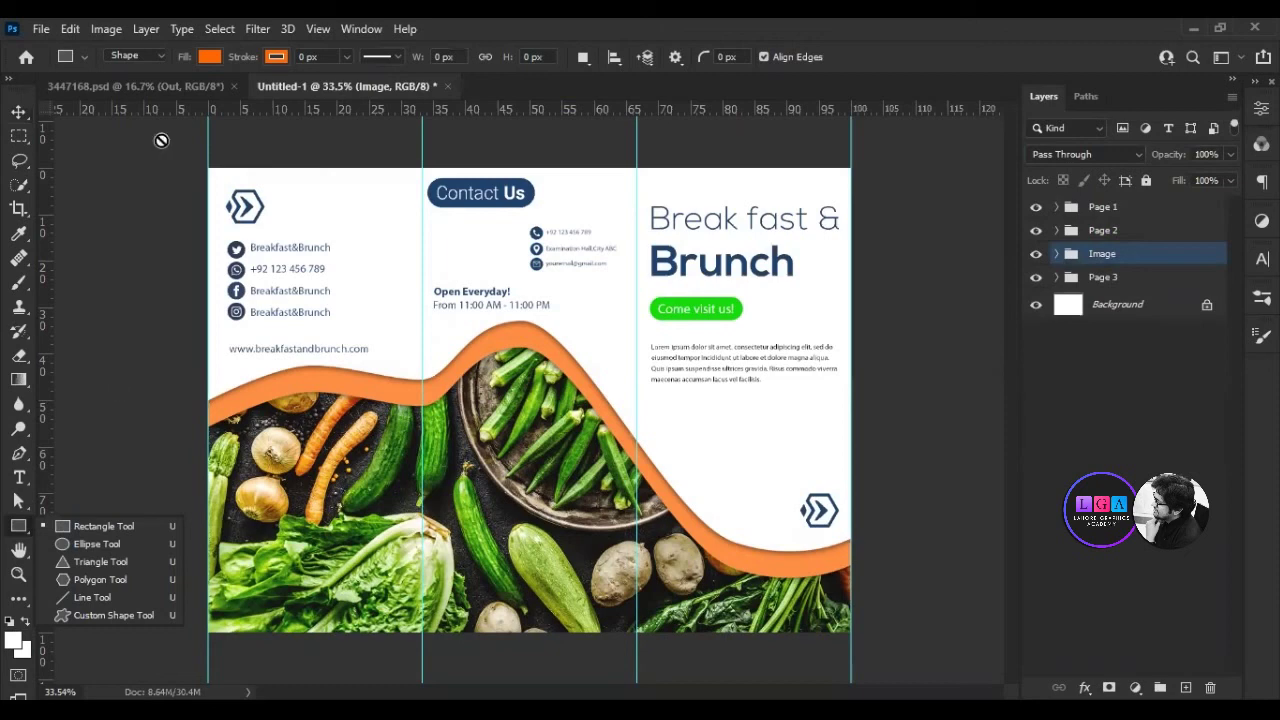
Make the gradient fade from black to transparent, starting from the Black, White preset.
key(g)
click(130, 60)
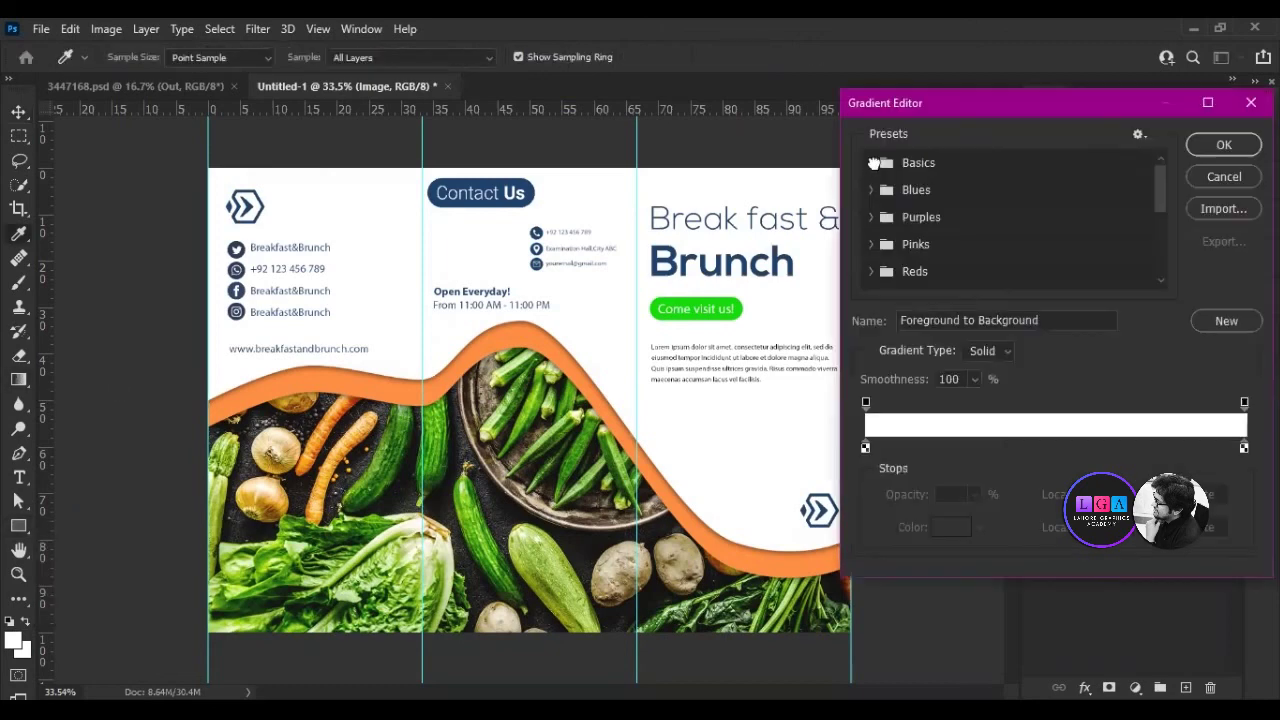
click(872, 162)
click(1025, 208)
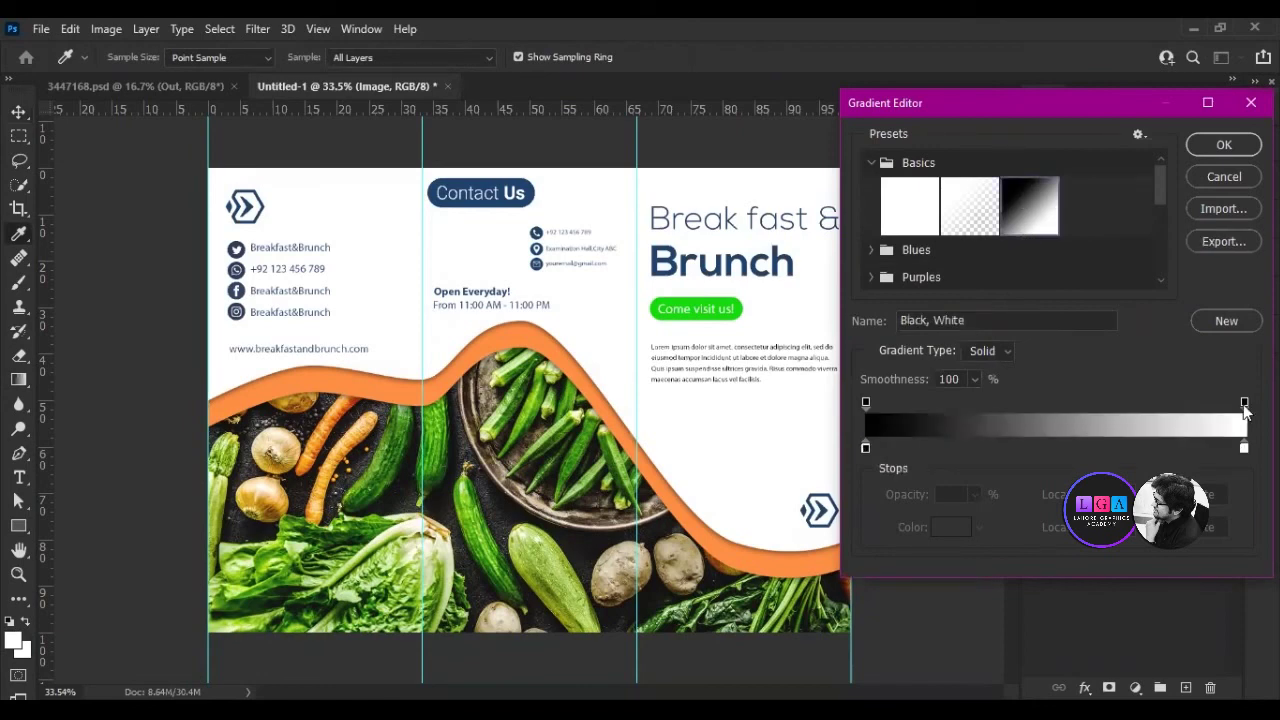
drag(915, 502, 785, 505)
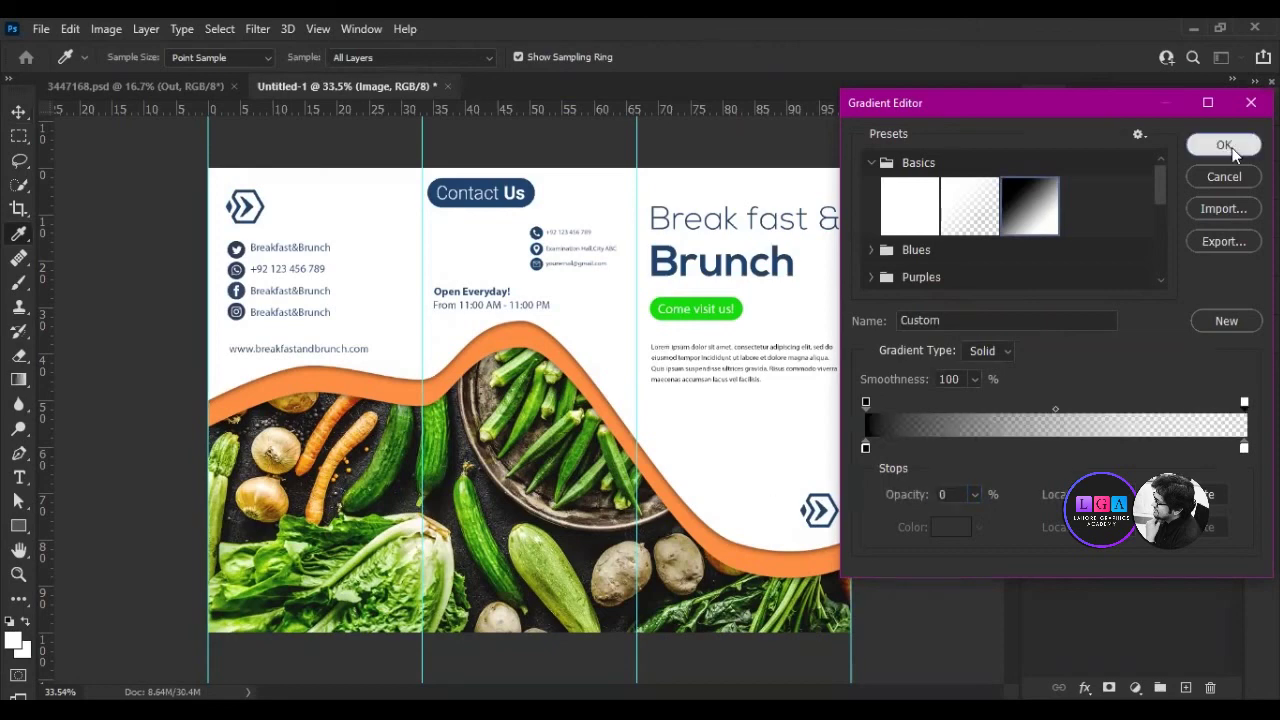
key(Return)
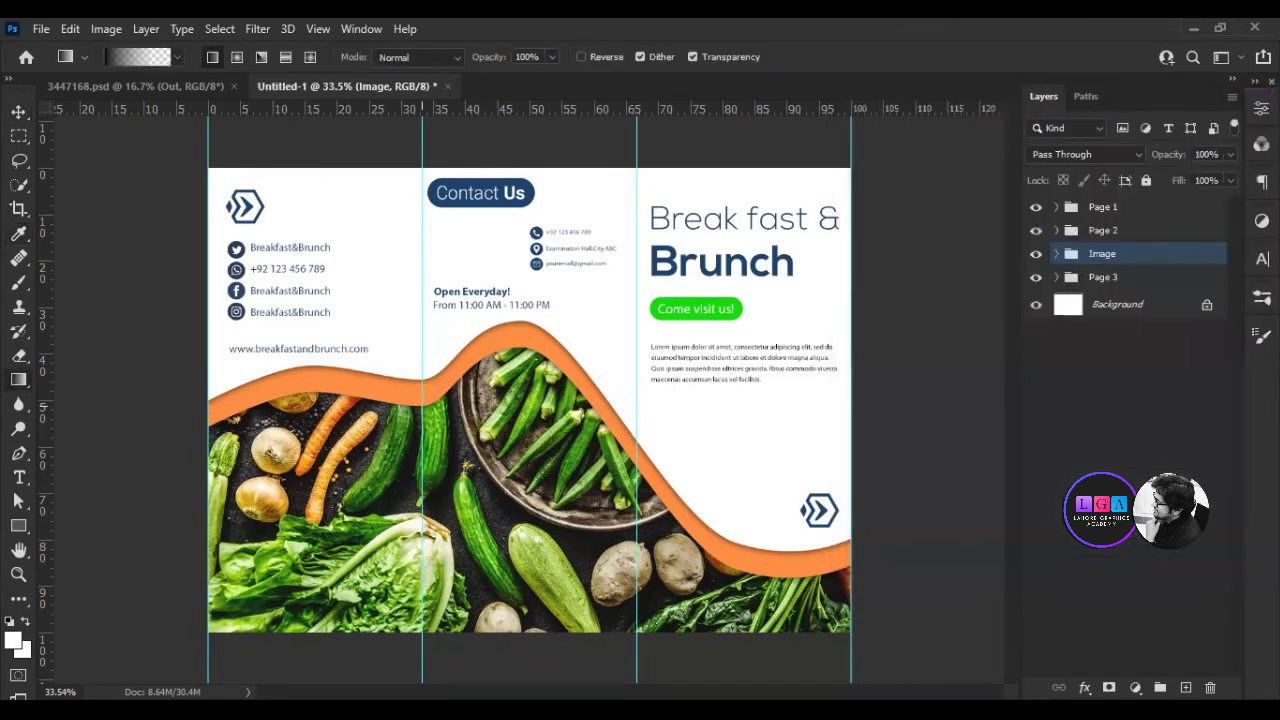
Add a top layer named SHadow and drag a black-to-transparent gradient across the left panels.
key(ctrl+shift+alt+n)
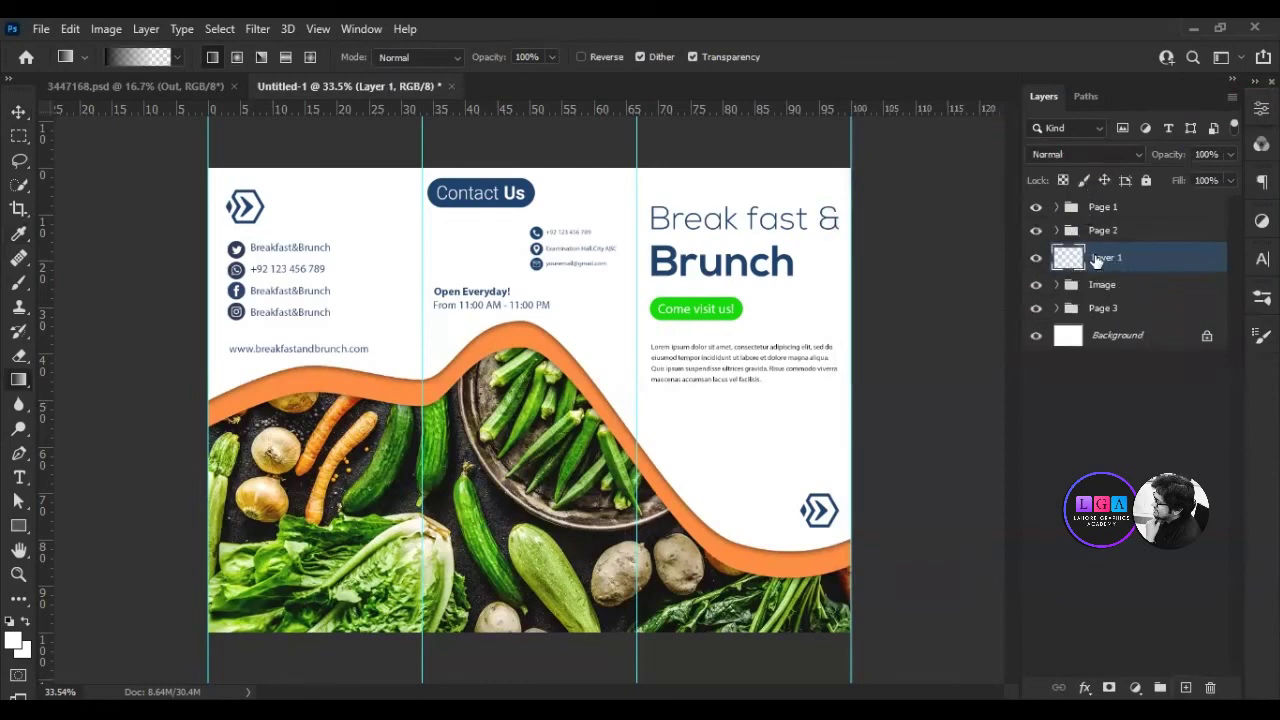
click(1100, 206)
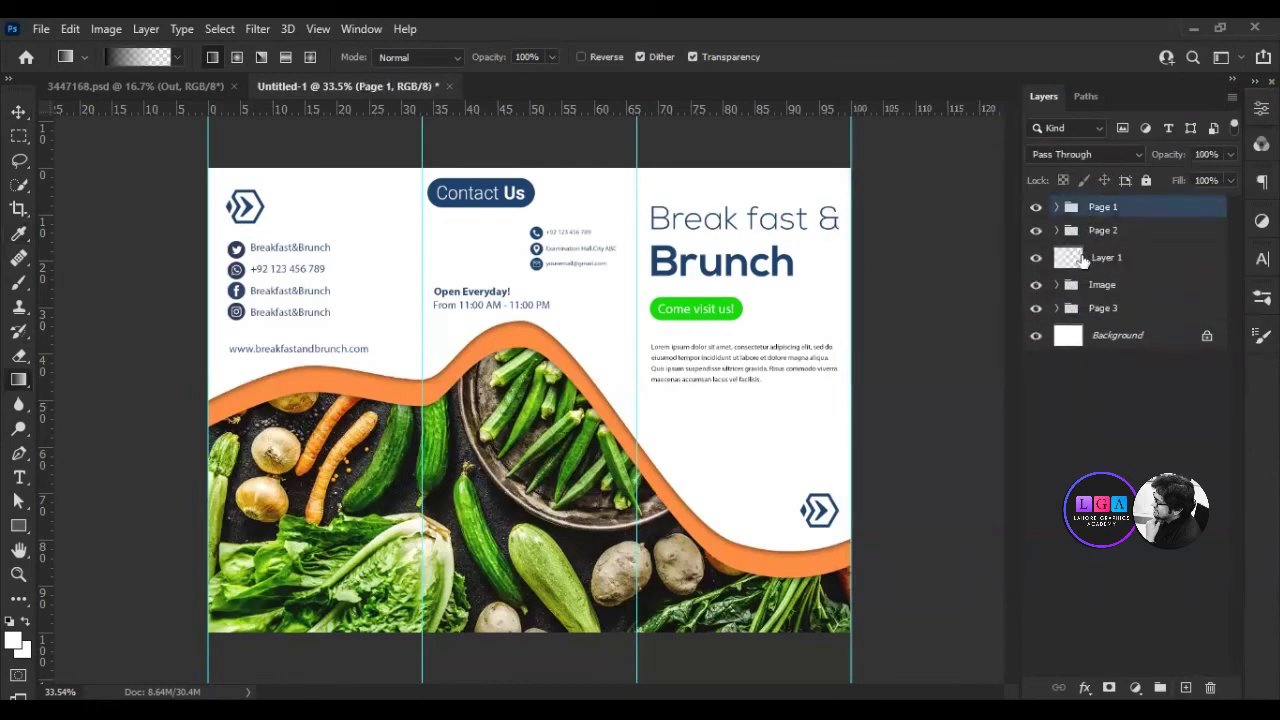
key(ctrl+z)
double_click(1108, 210)
text(SHadow)
key(Return)
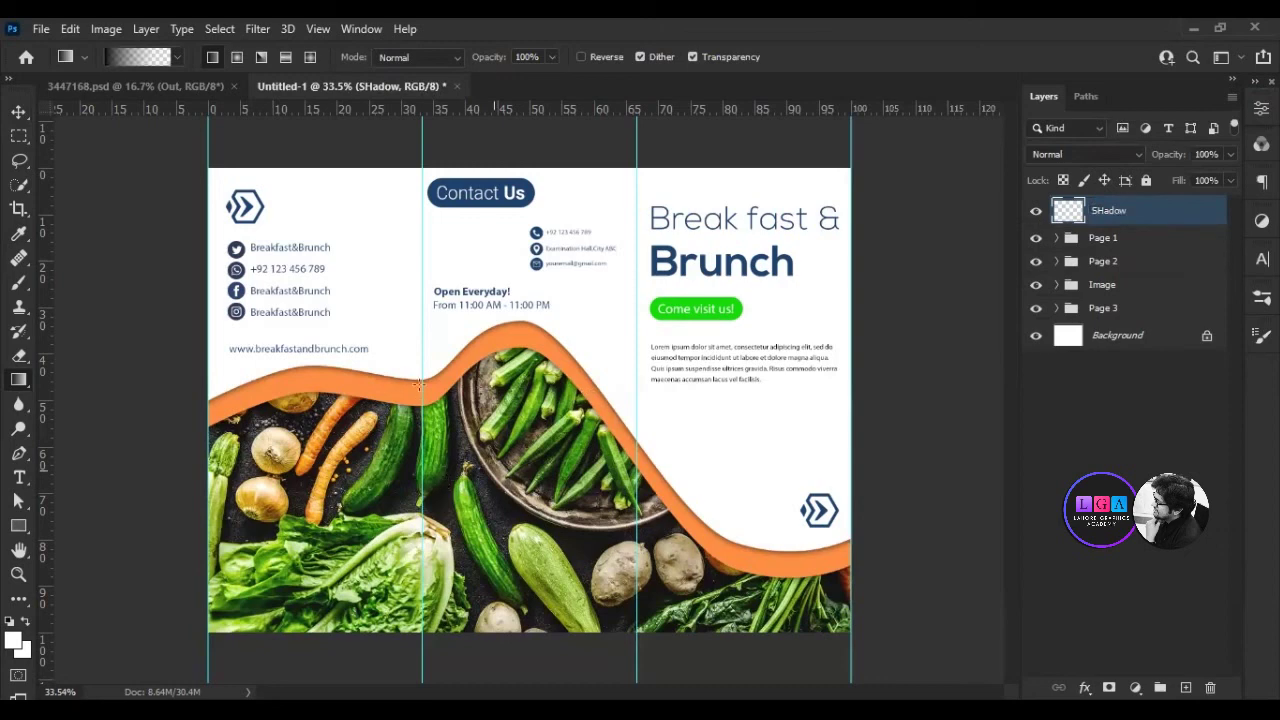
drag(421, 360, 638, 361)
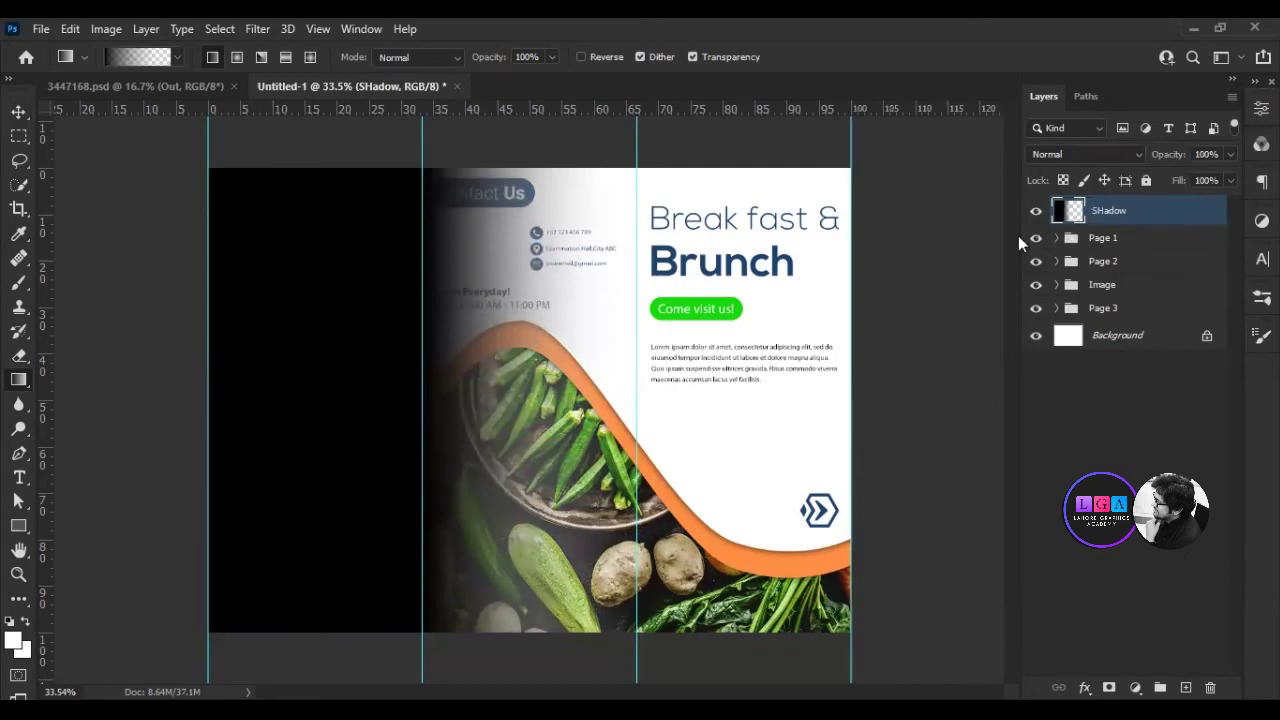
Move the SHadow gradient over the middle Contact Us panel and lower its opacity to 26%.
key(ctrl+t)
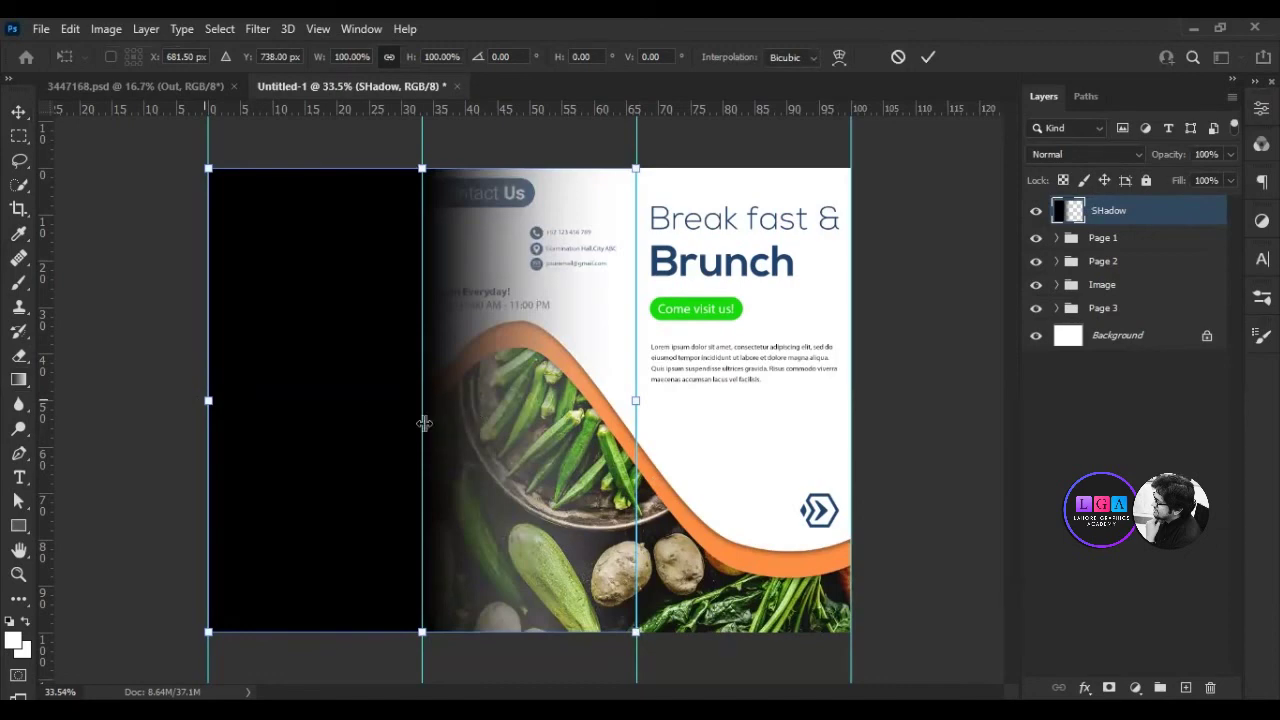
drag(423, 420, 518, 282)
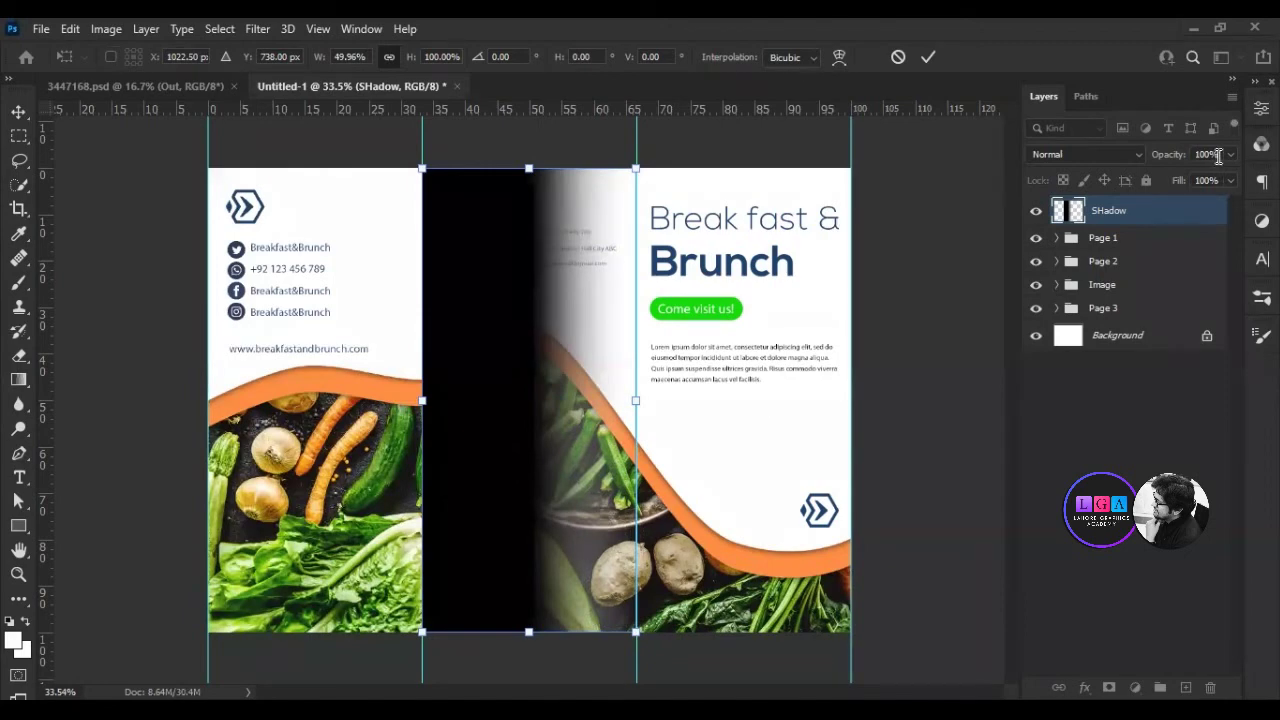
drag(1165, 155, 1100, 160)
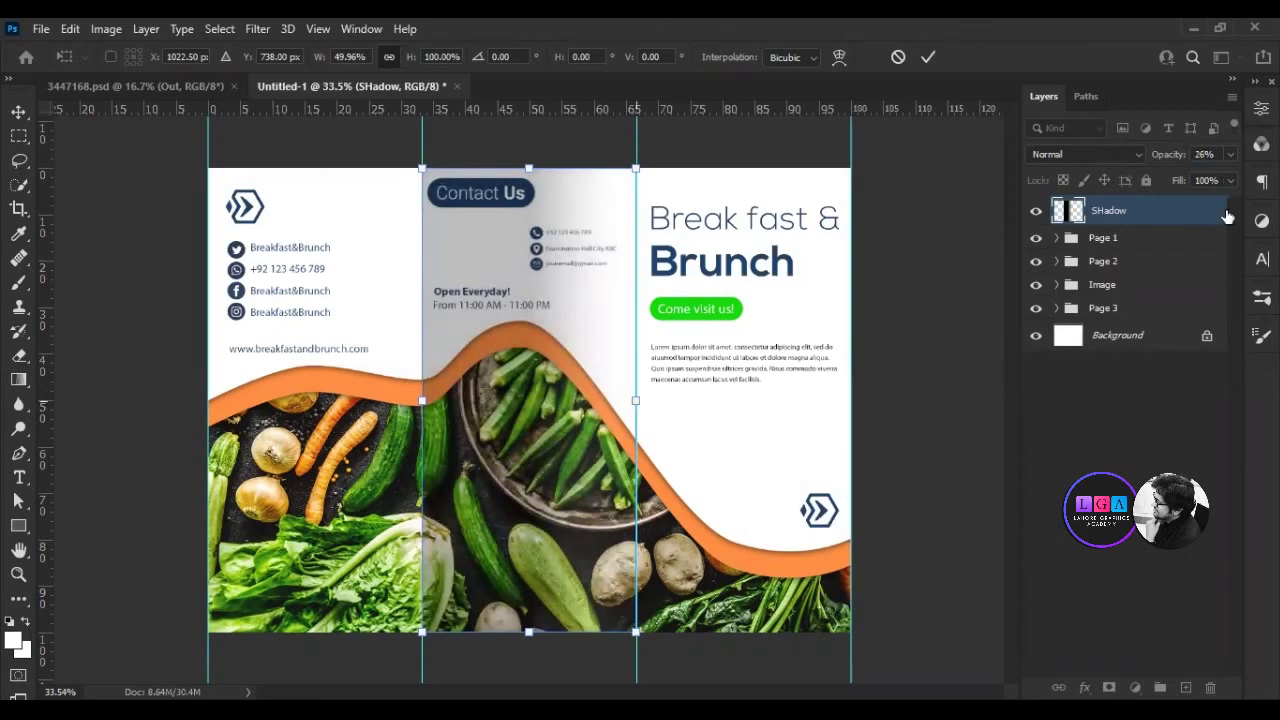
Give the SHadow layer Darken blending at 9% opacity, then duplicate it as SHadow copy.
click(1123, 159)
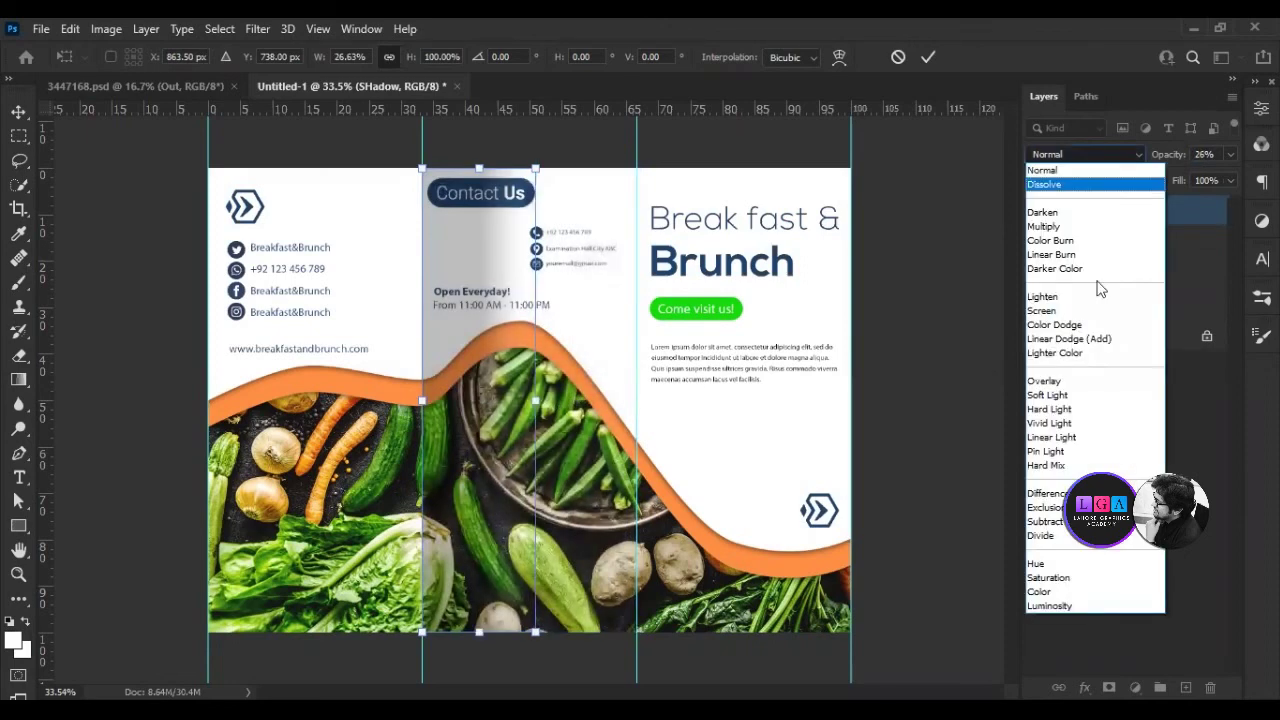
click(1074, 228)
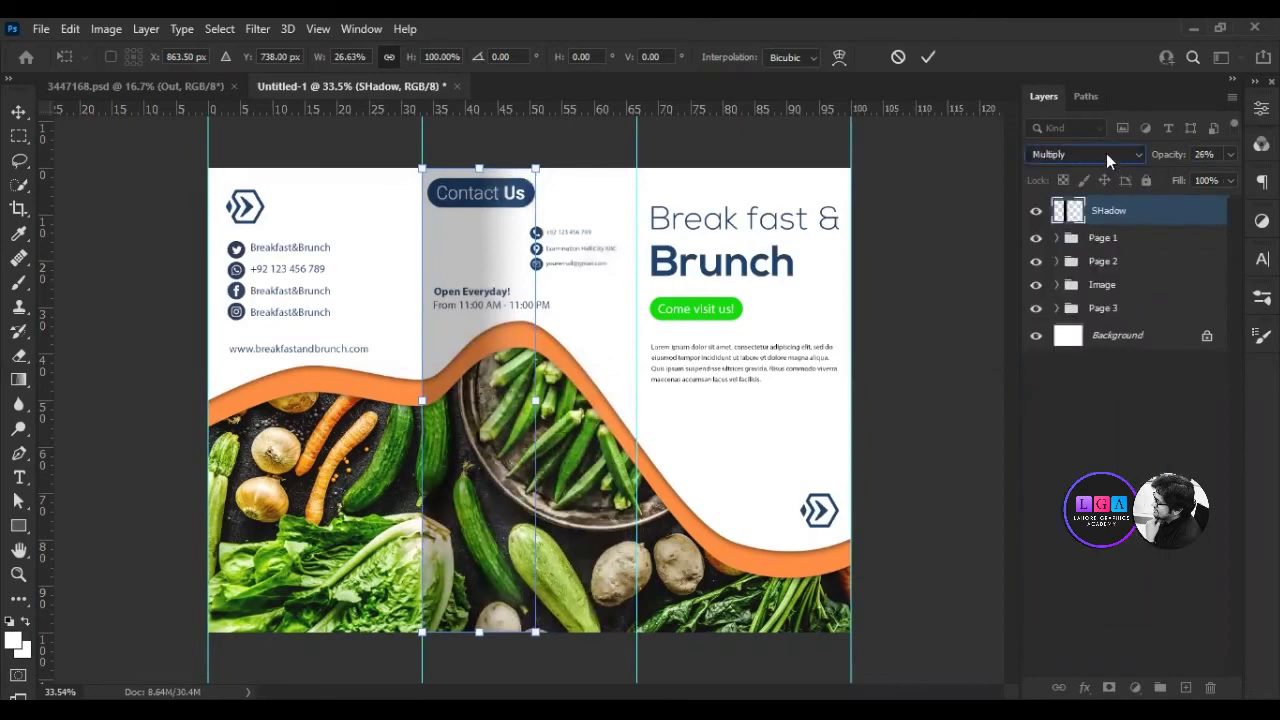
key(alt+Down)
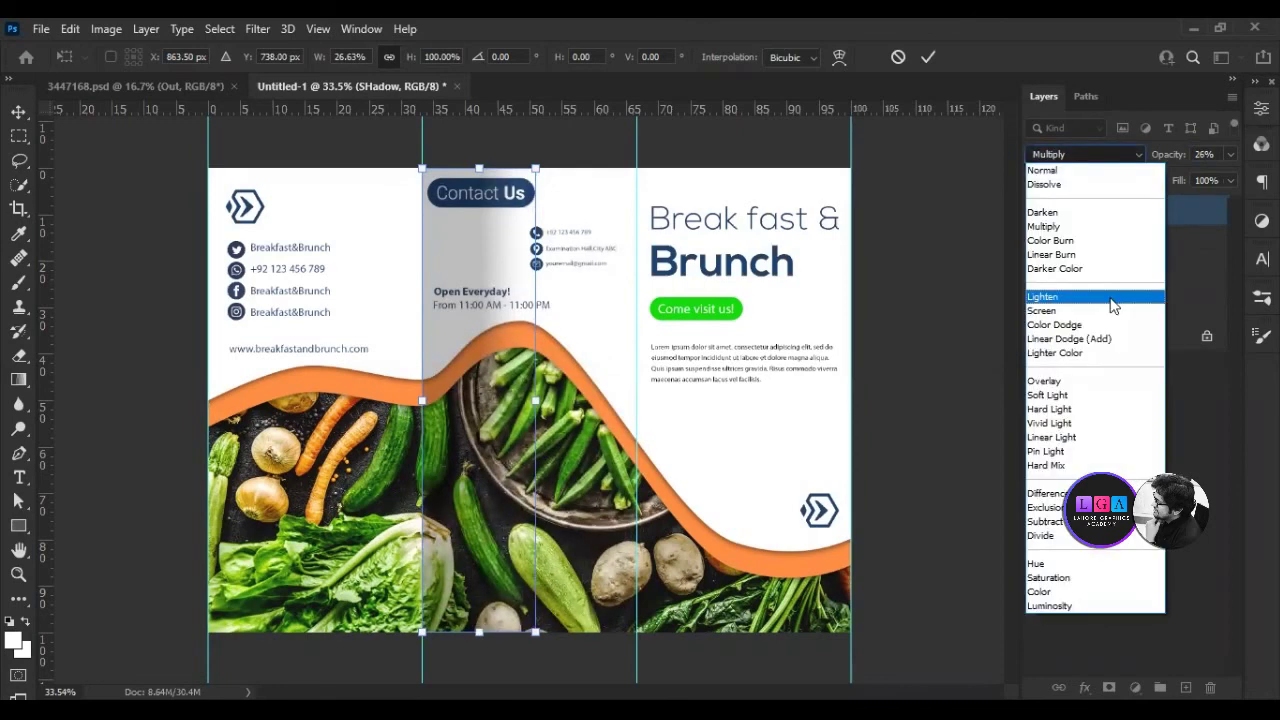
click(1114, 296)
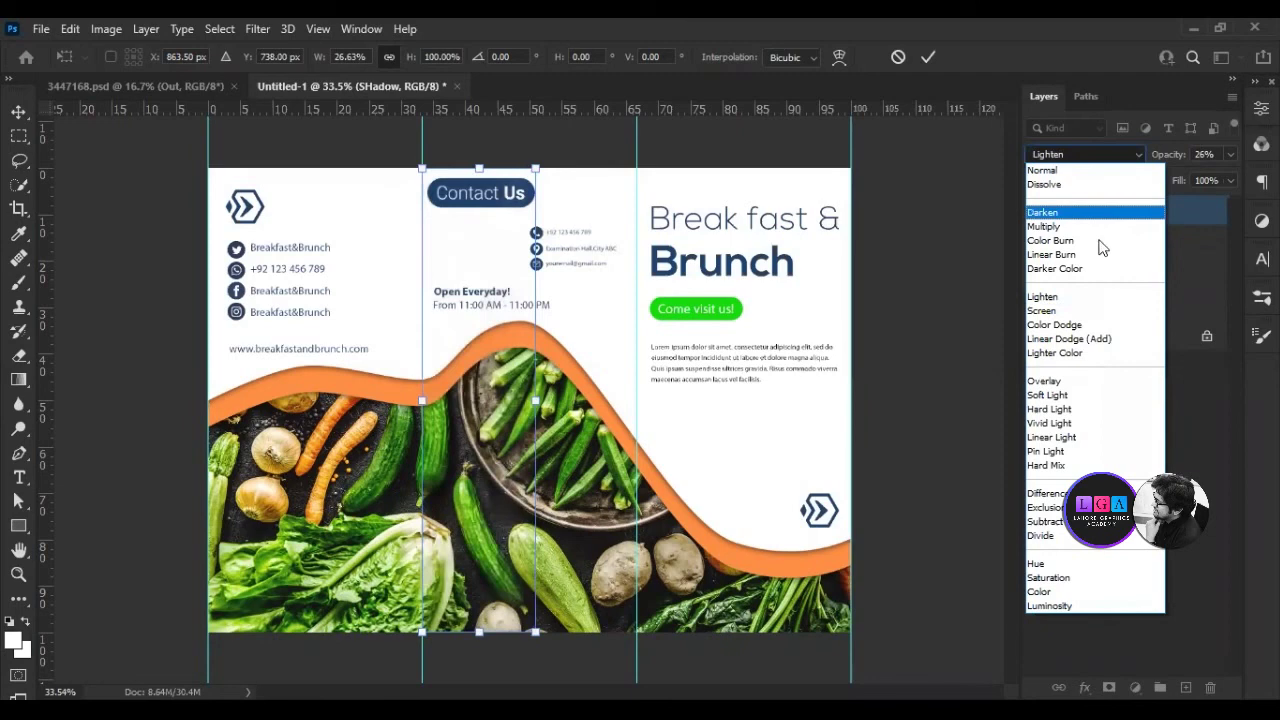
click(1087, 211)
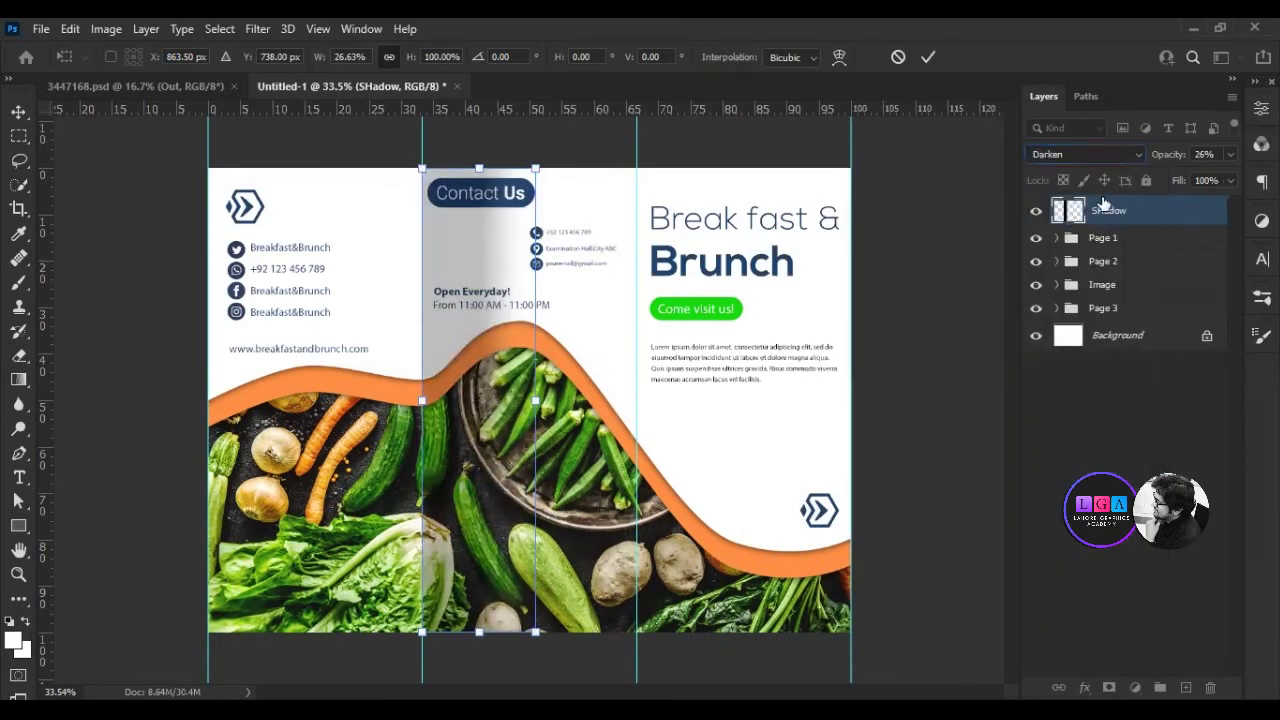
key(Return)
drag(1186, 157, 1165, 158)
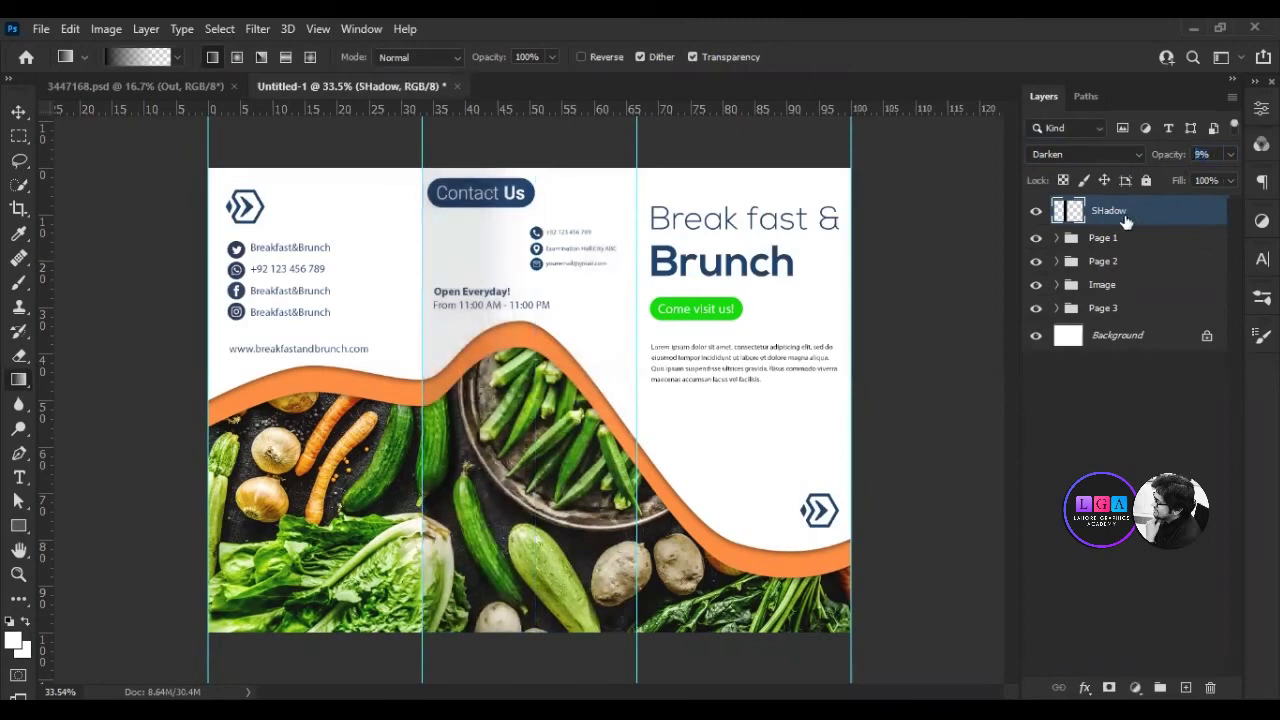
key(ctrl+j)
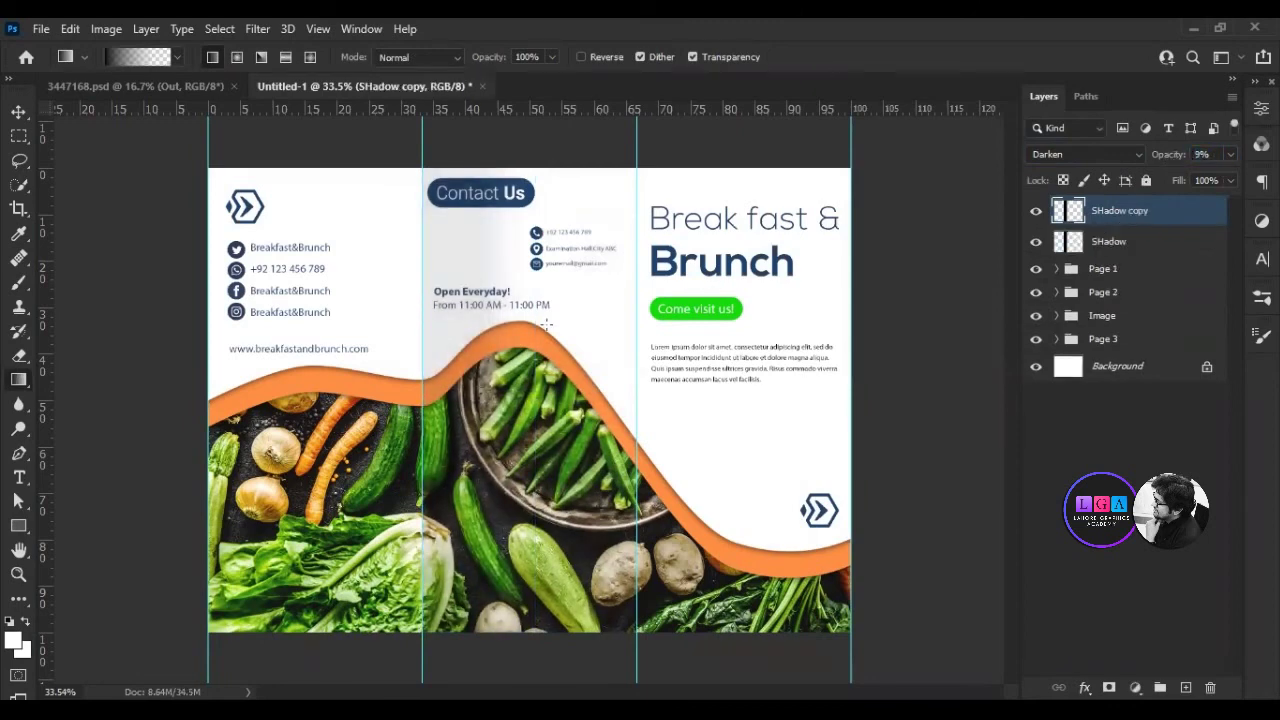
Clear the guides and zoom out to see the whole brochure.
key(v)
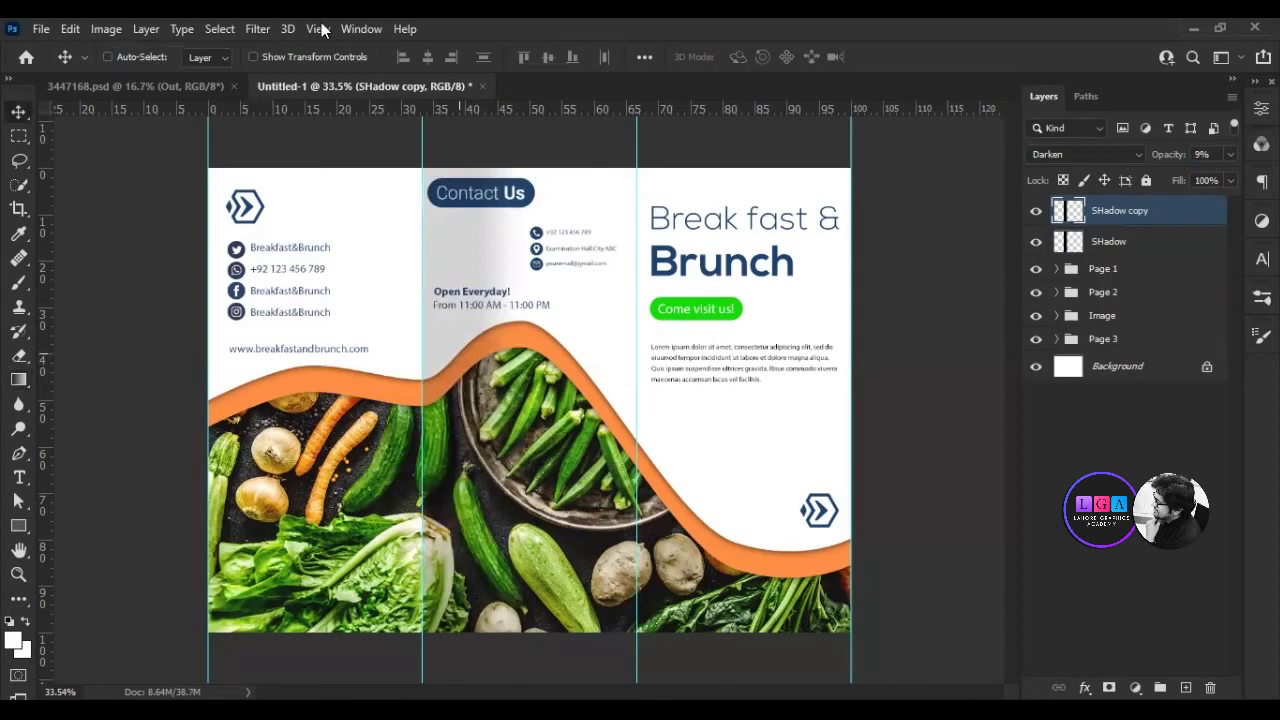
key(alt+v)
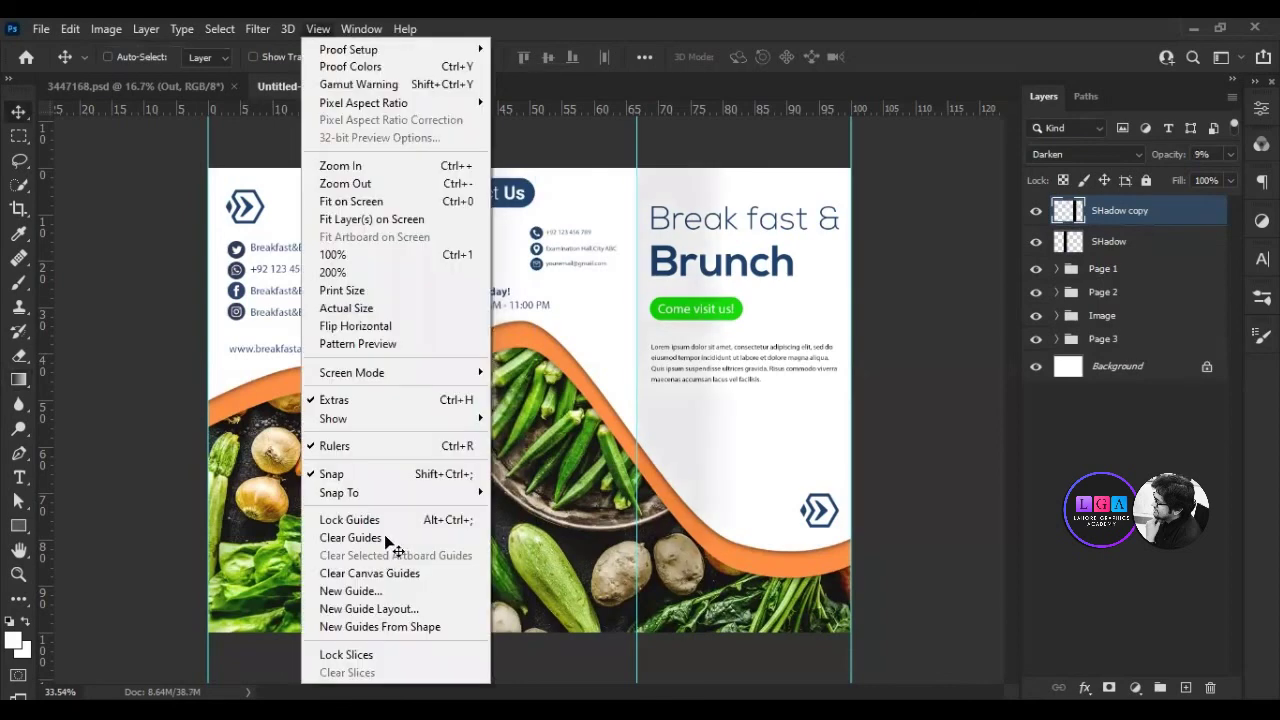
key(Return)
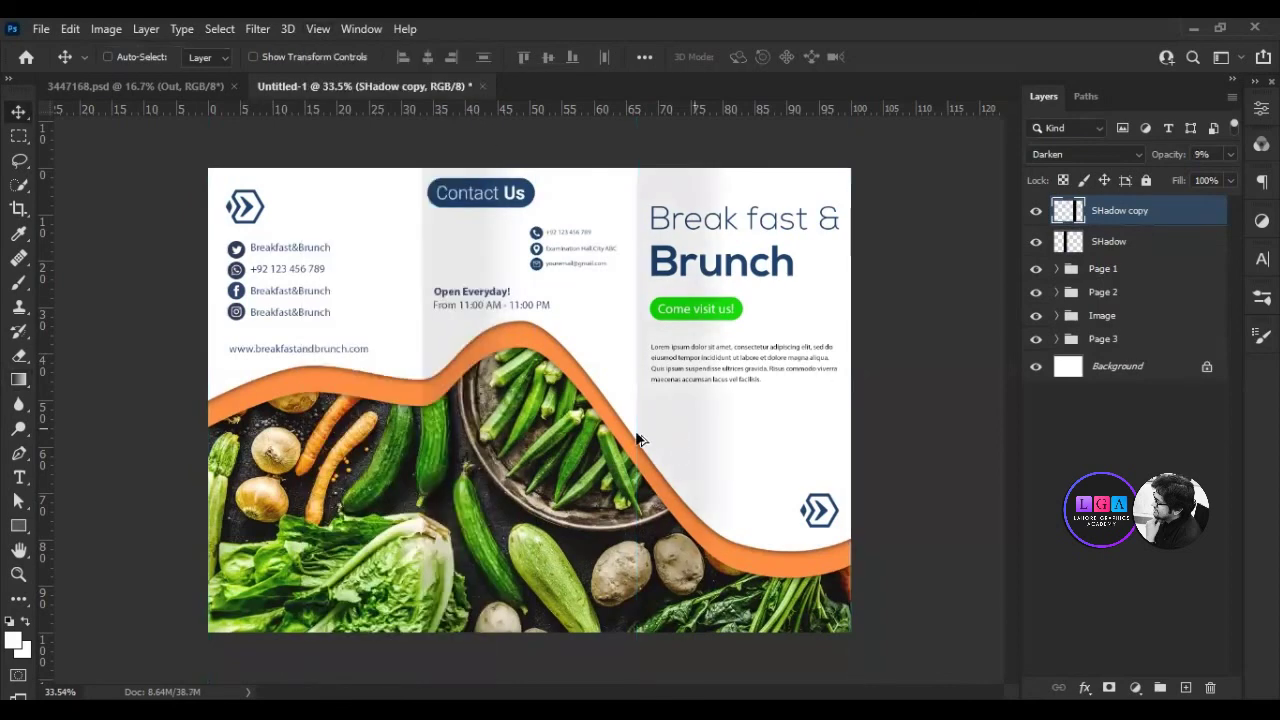
key(ctrl+minus)
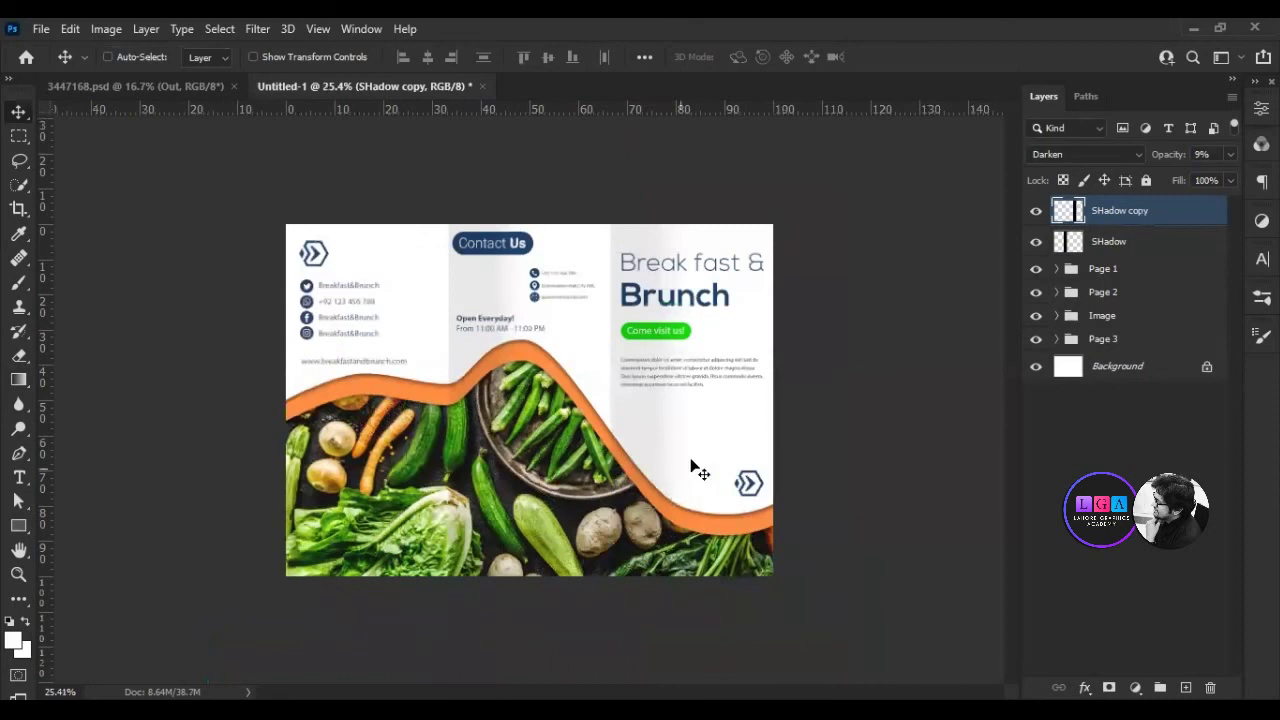
Place and widen the SHadow copy along the right panel's fold beside the middle shade.
key(ctrl)
key(ctrl+t)
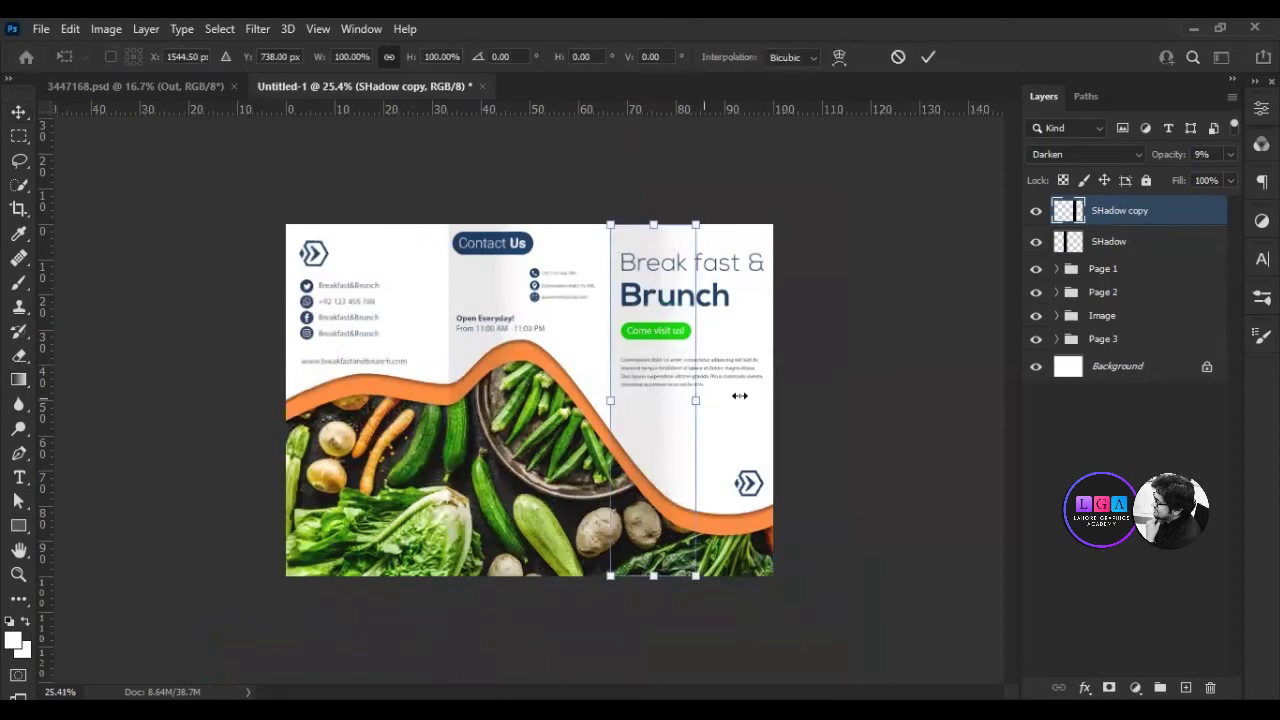
click(1100, 248)
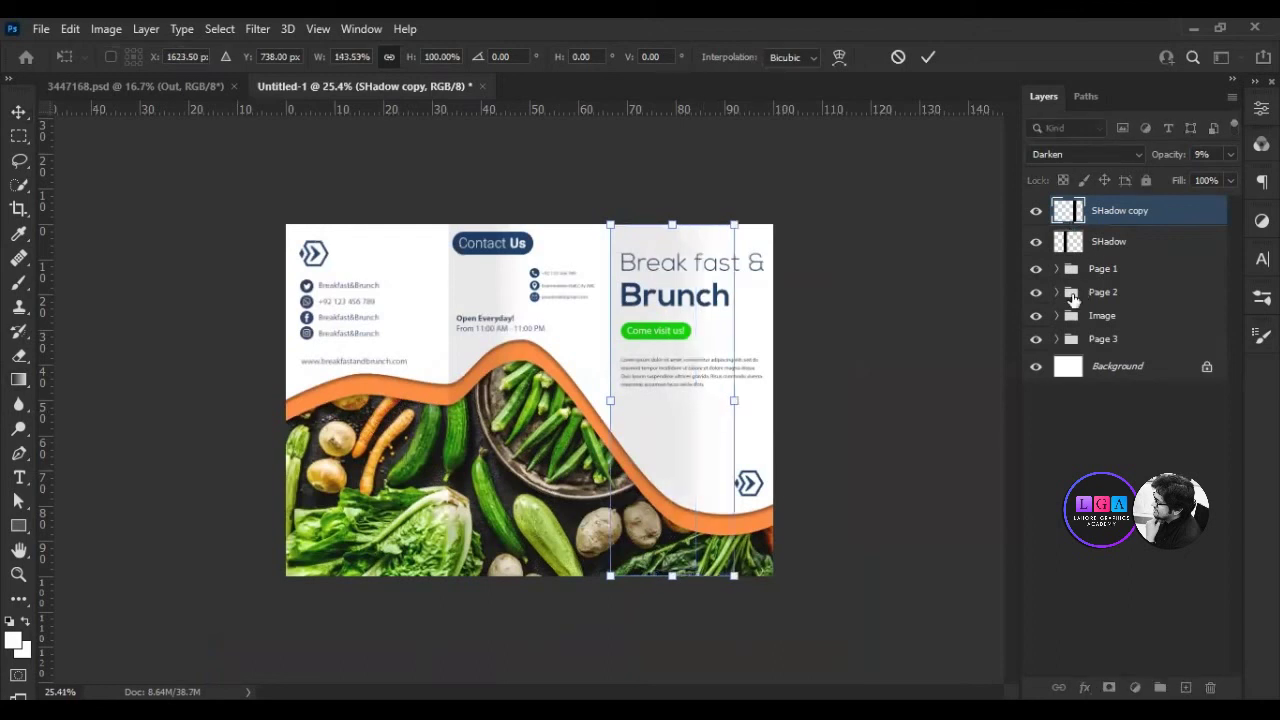
key(ctrl+t)
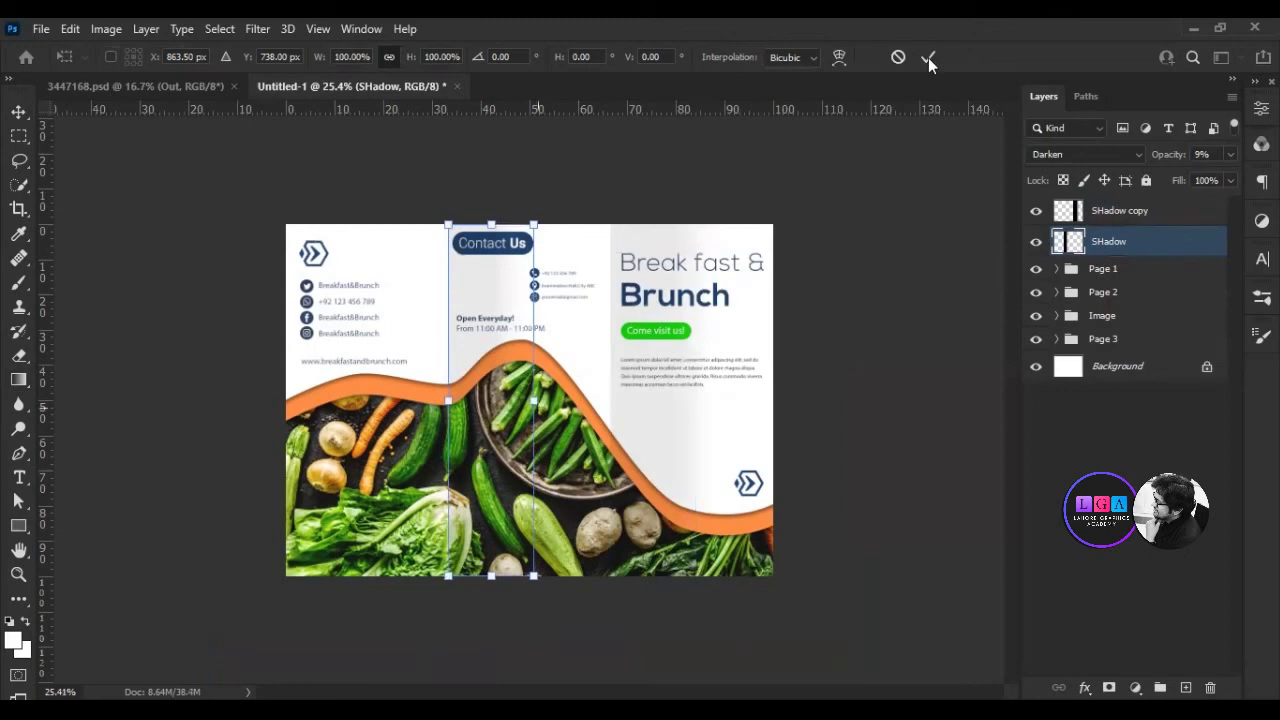
key(Return)
key(ctrl+shift+alt+n)
scroll(663, 449, up, 1)
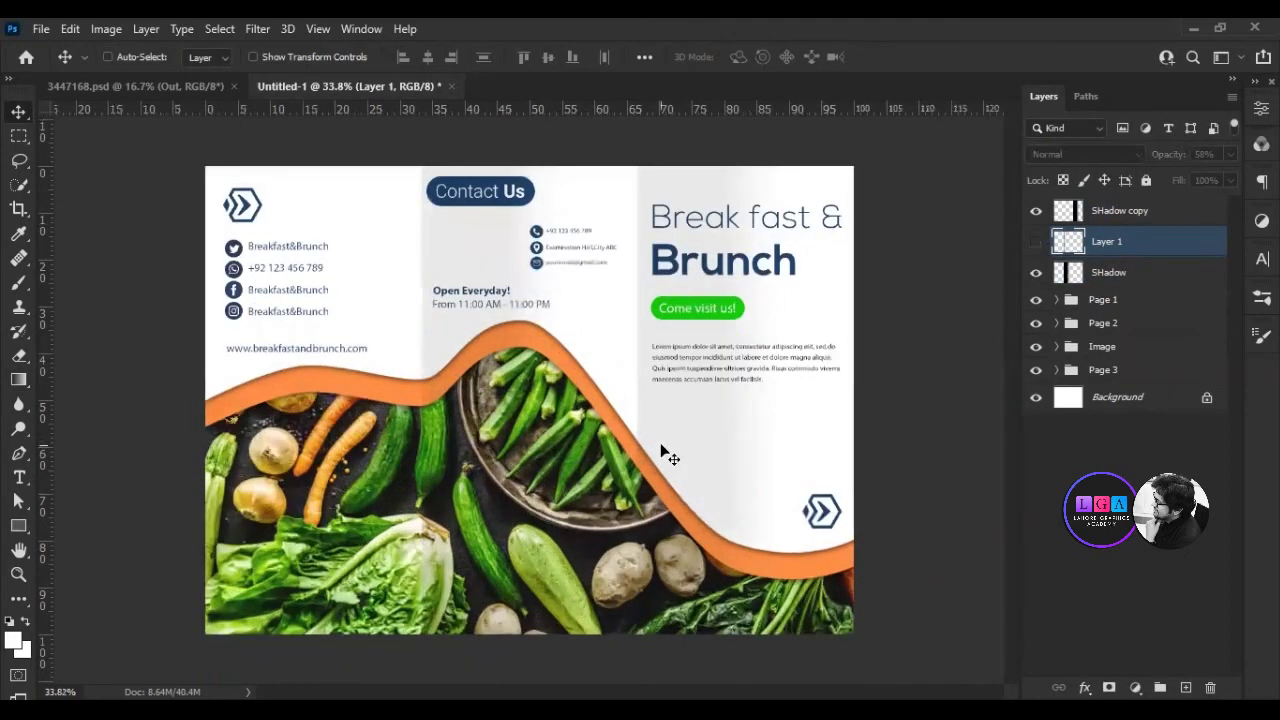
scroll(663, 449, down, 1)
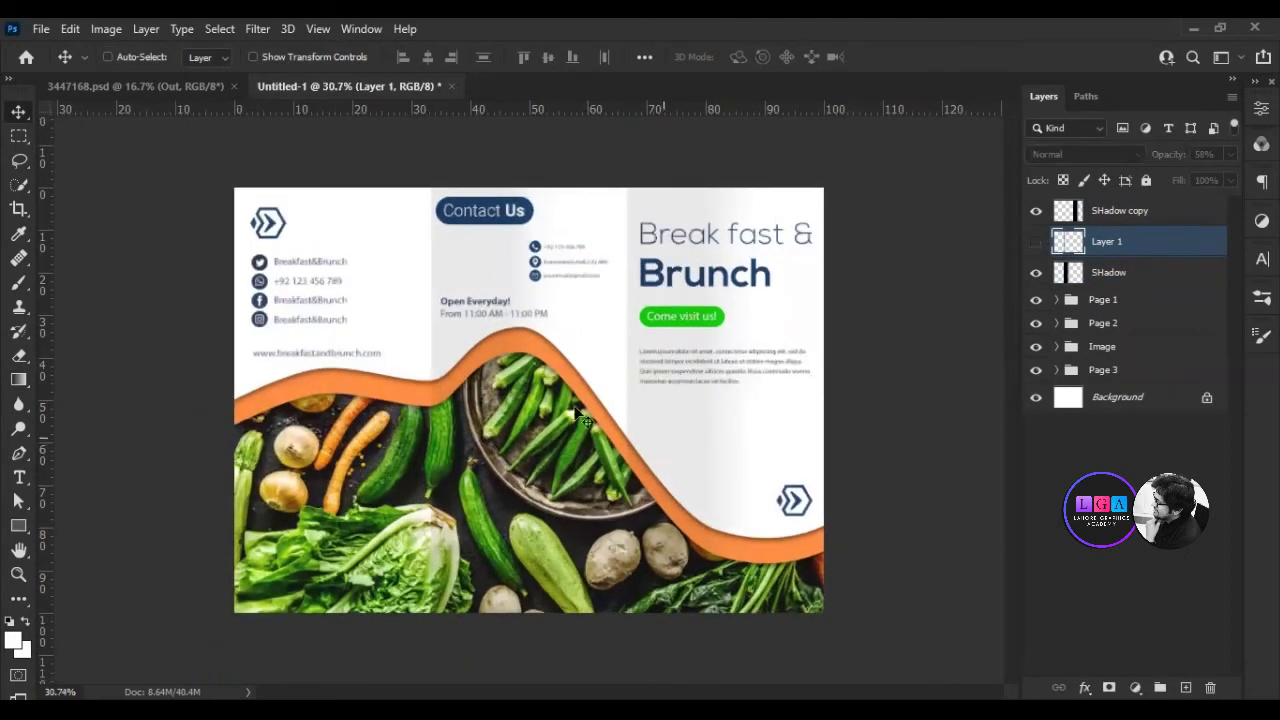